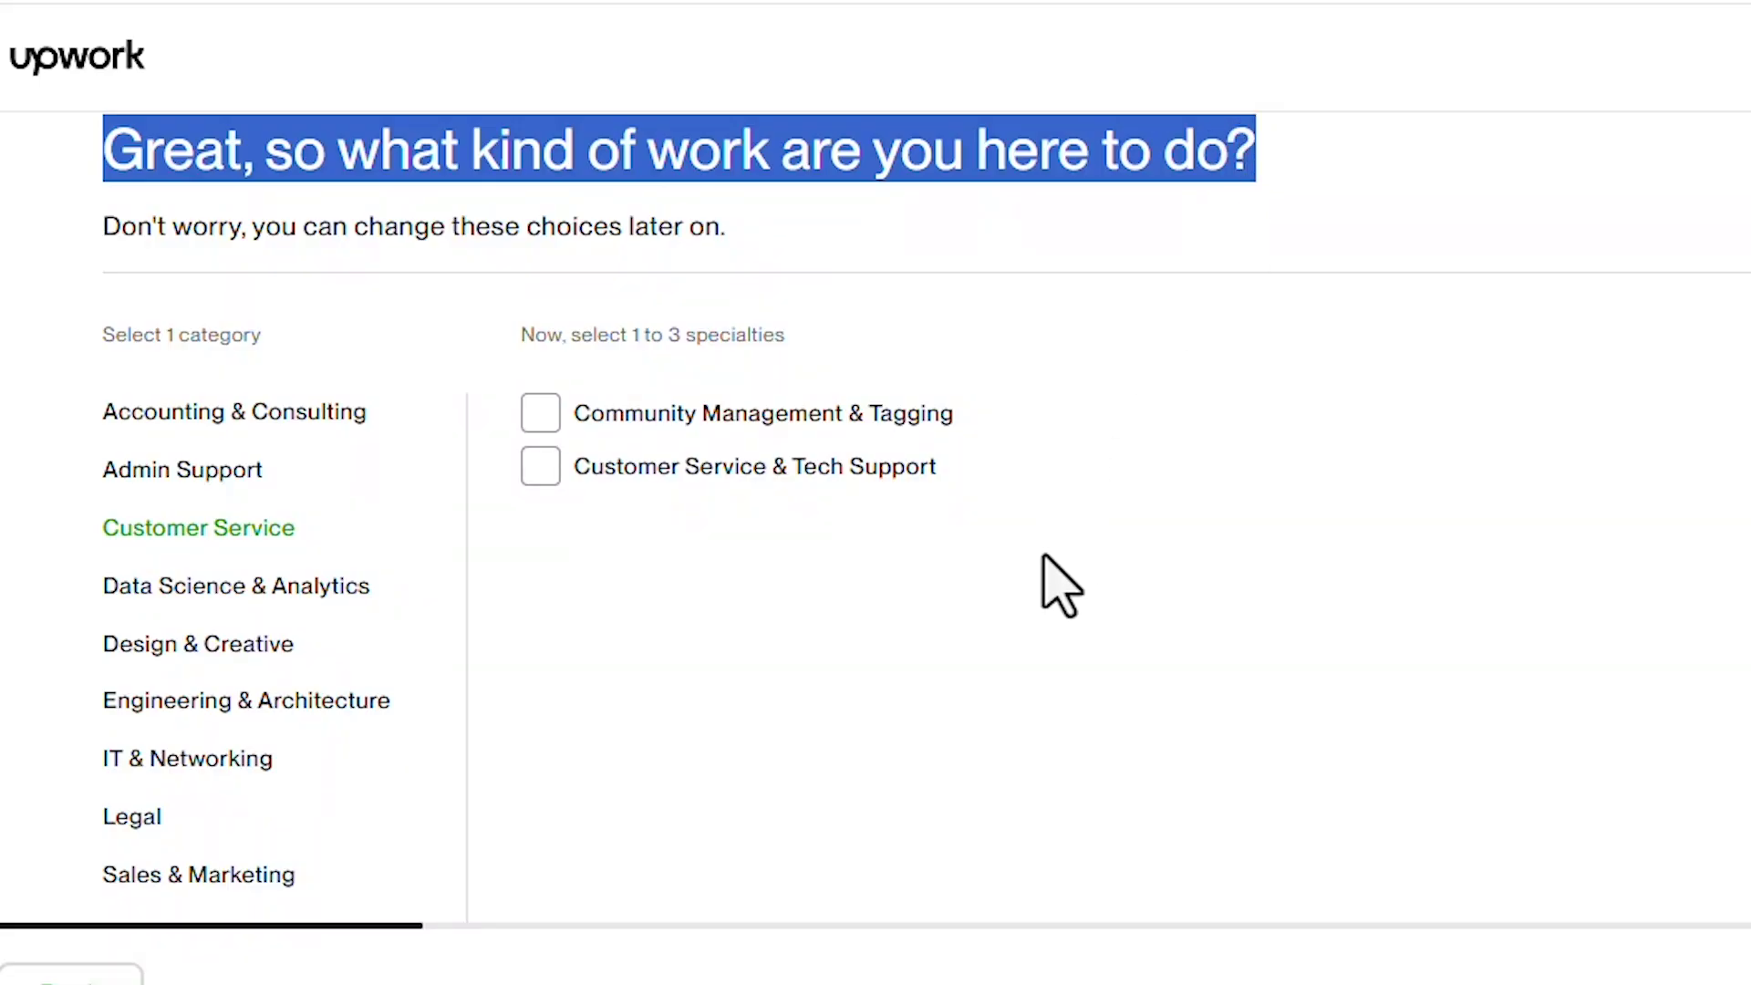
Step: Choose the Accounting & Consulting work category and select the Personal & Professional Coaching specialty
scroll(1058, 584, down, 3)
scroll(278, 770, up, 4)
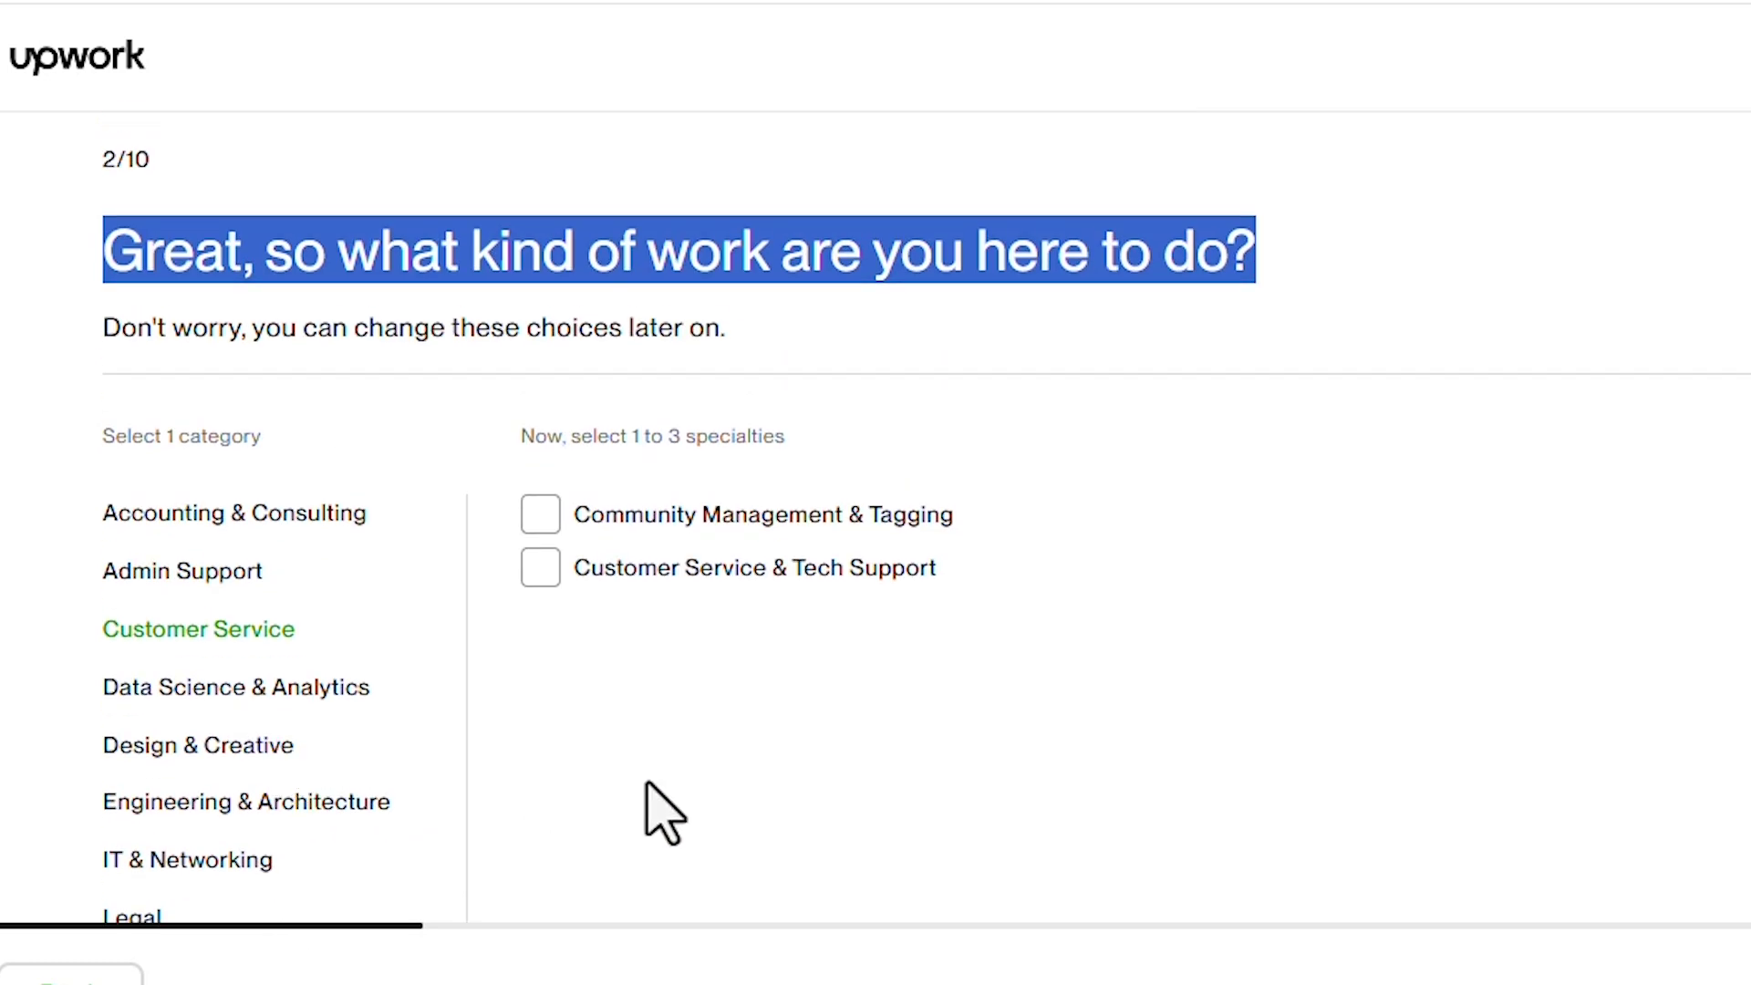
double_click(146, 328)
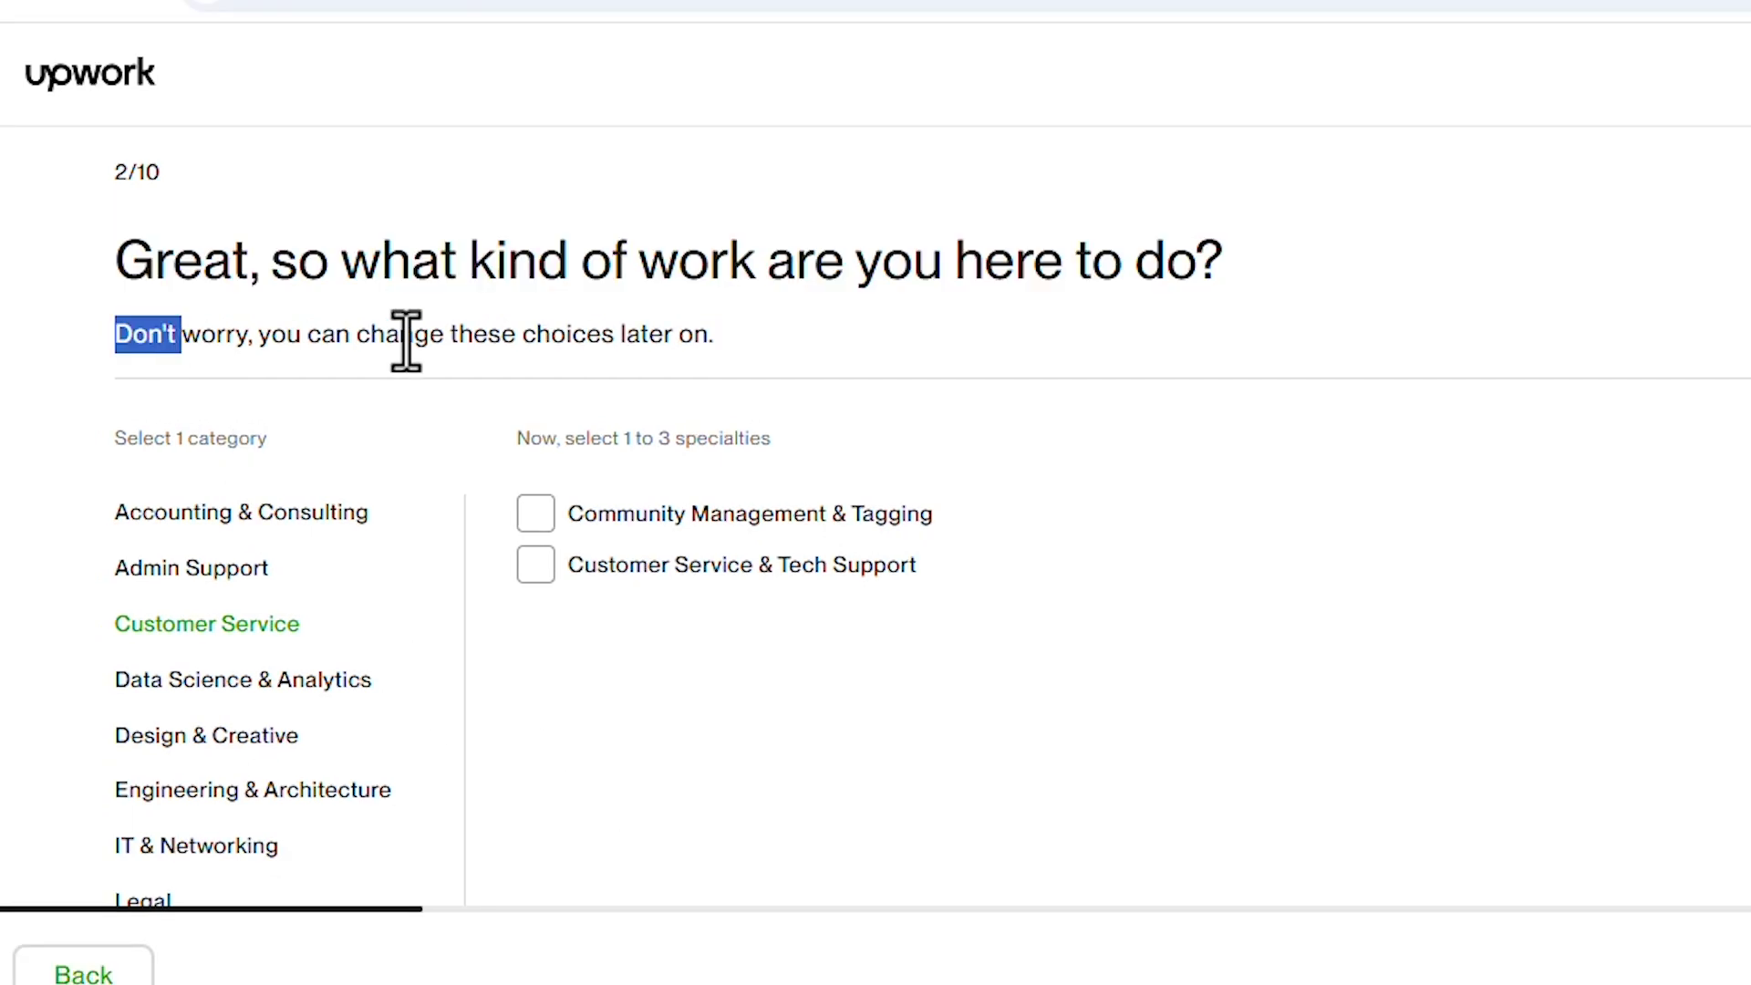
drag(780, 312, 112, 330)
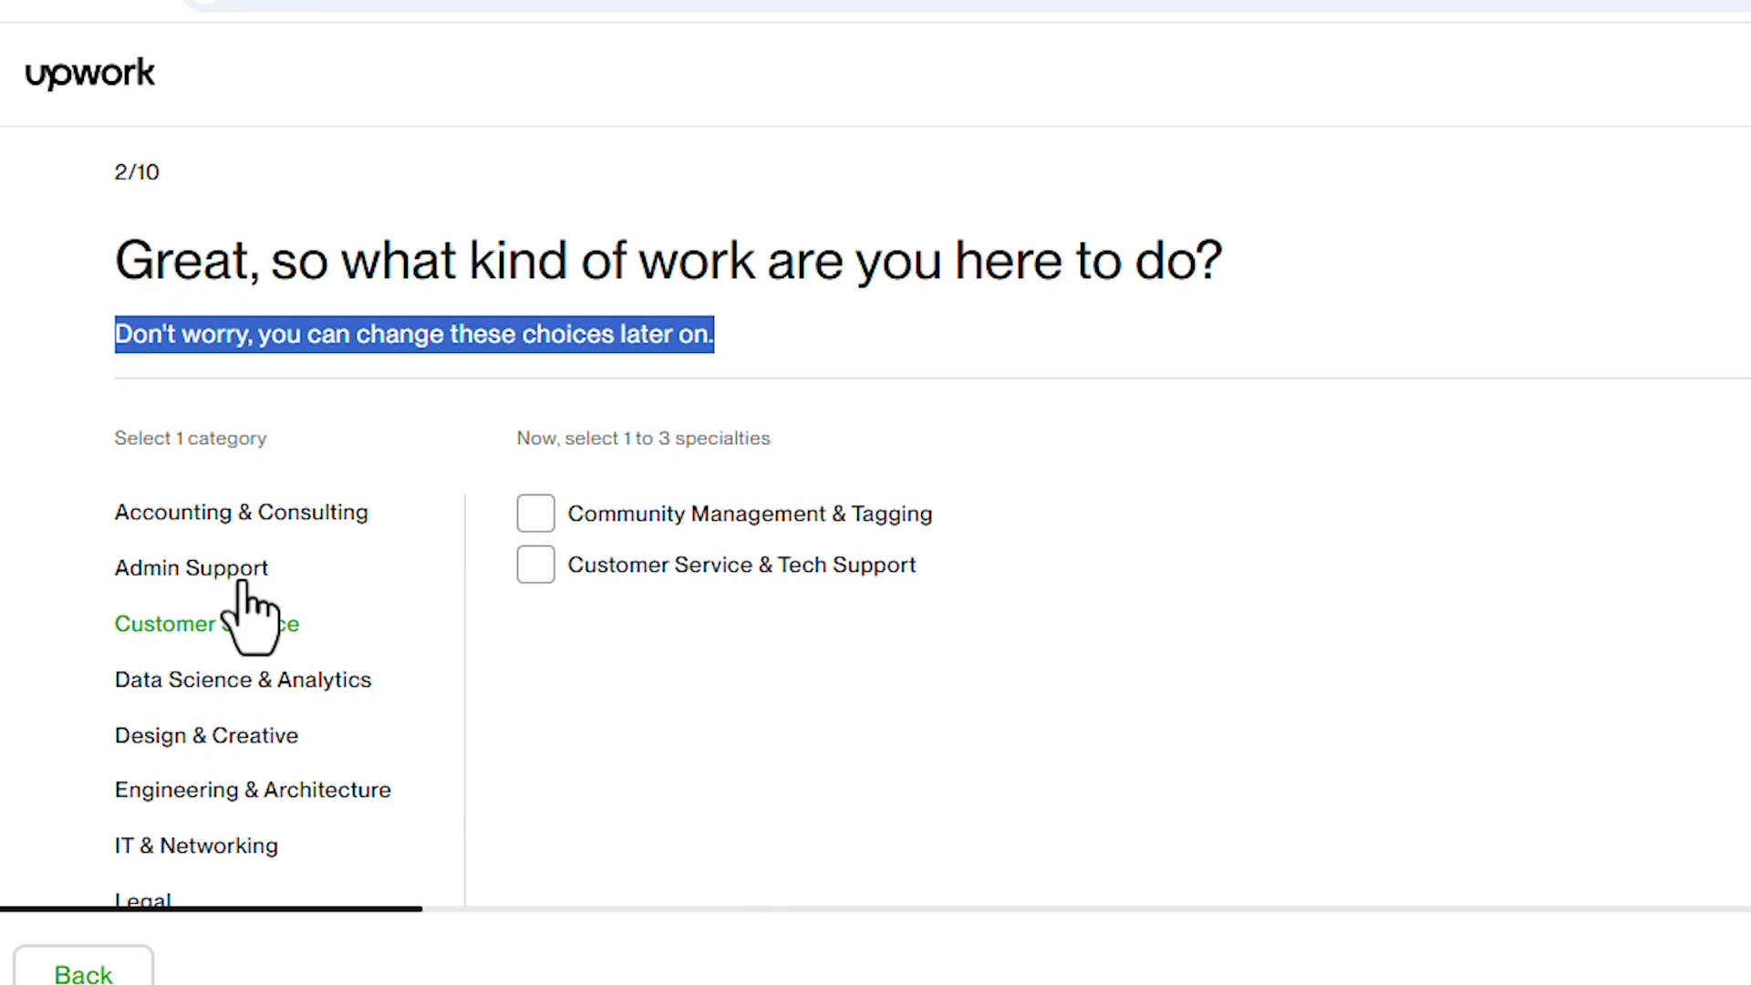
scroll(401, 556, down, 4)
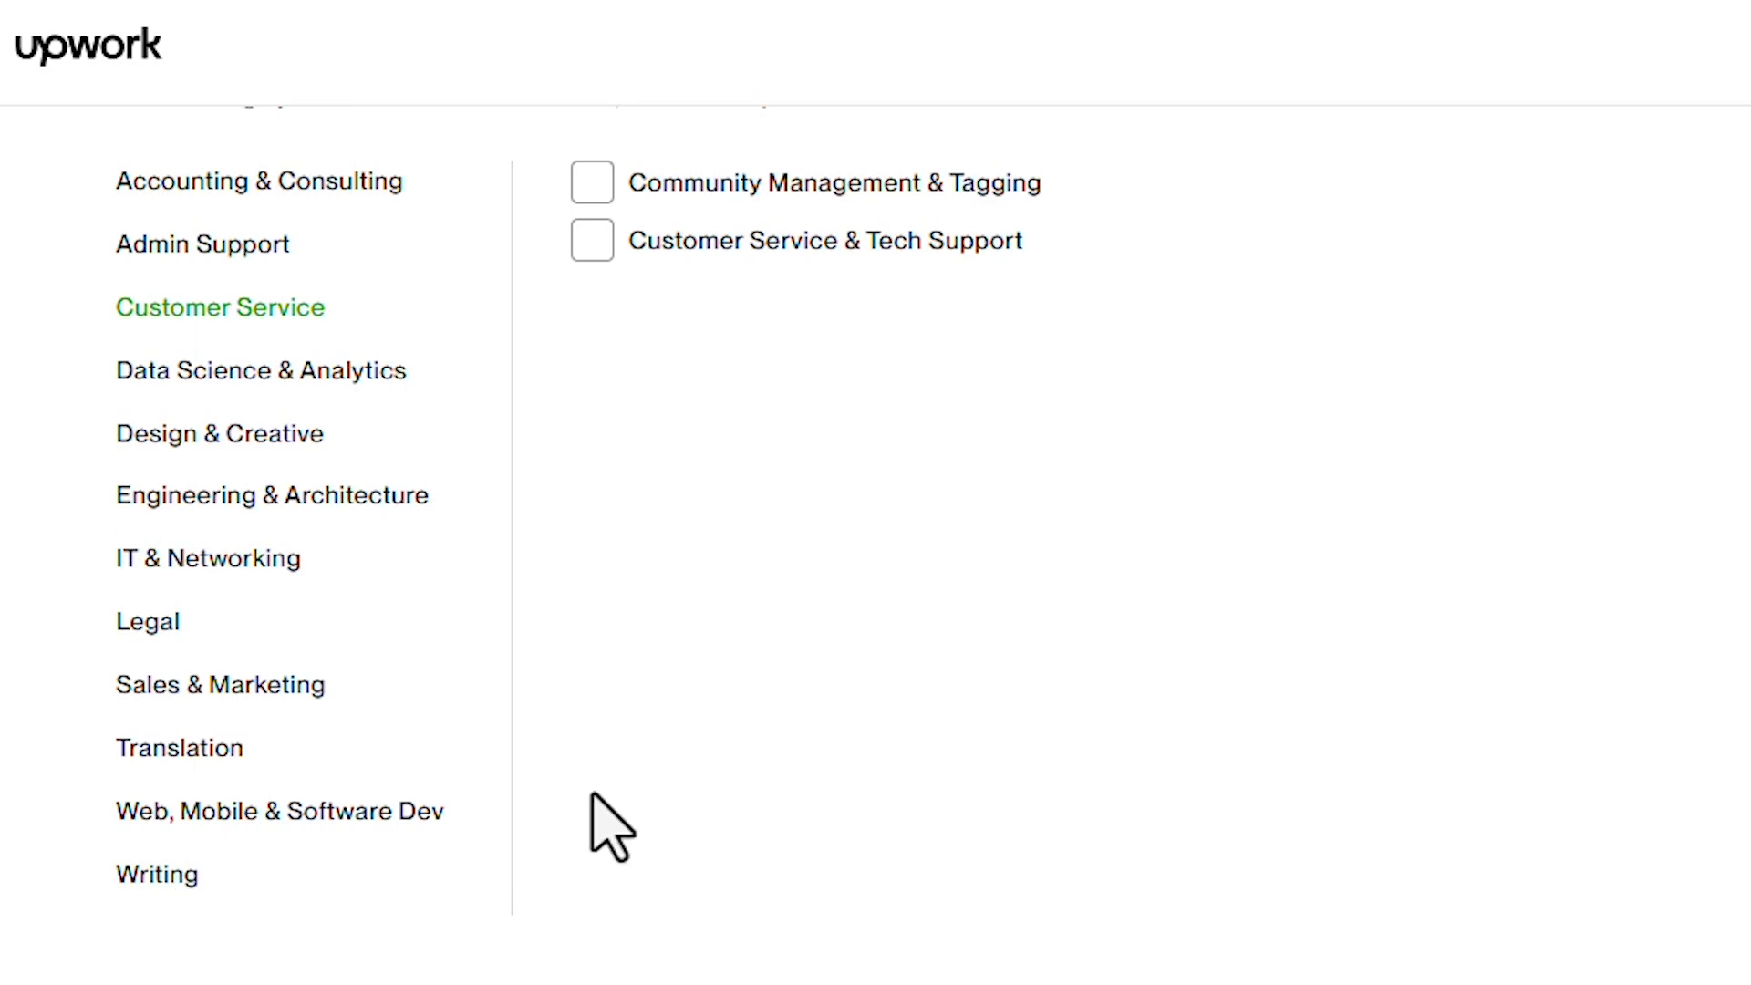
scroll(601, 811, up, 4)
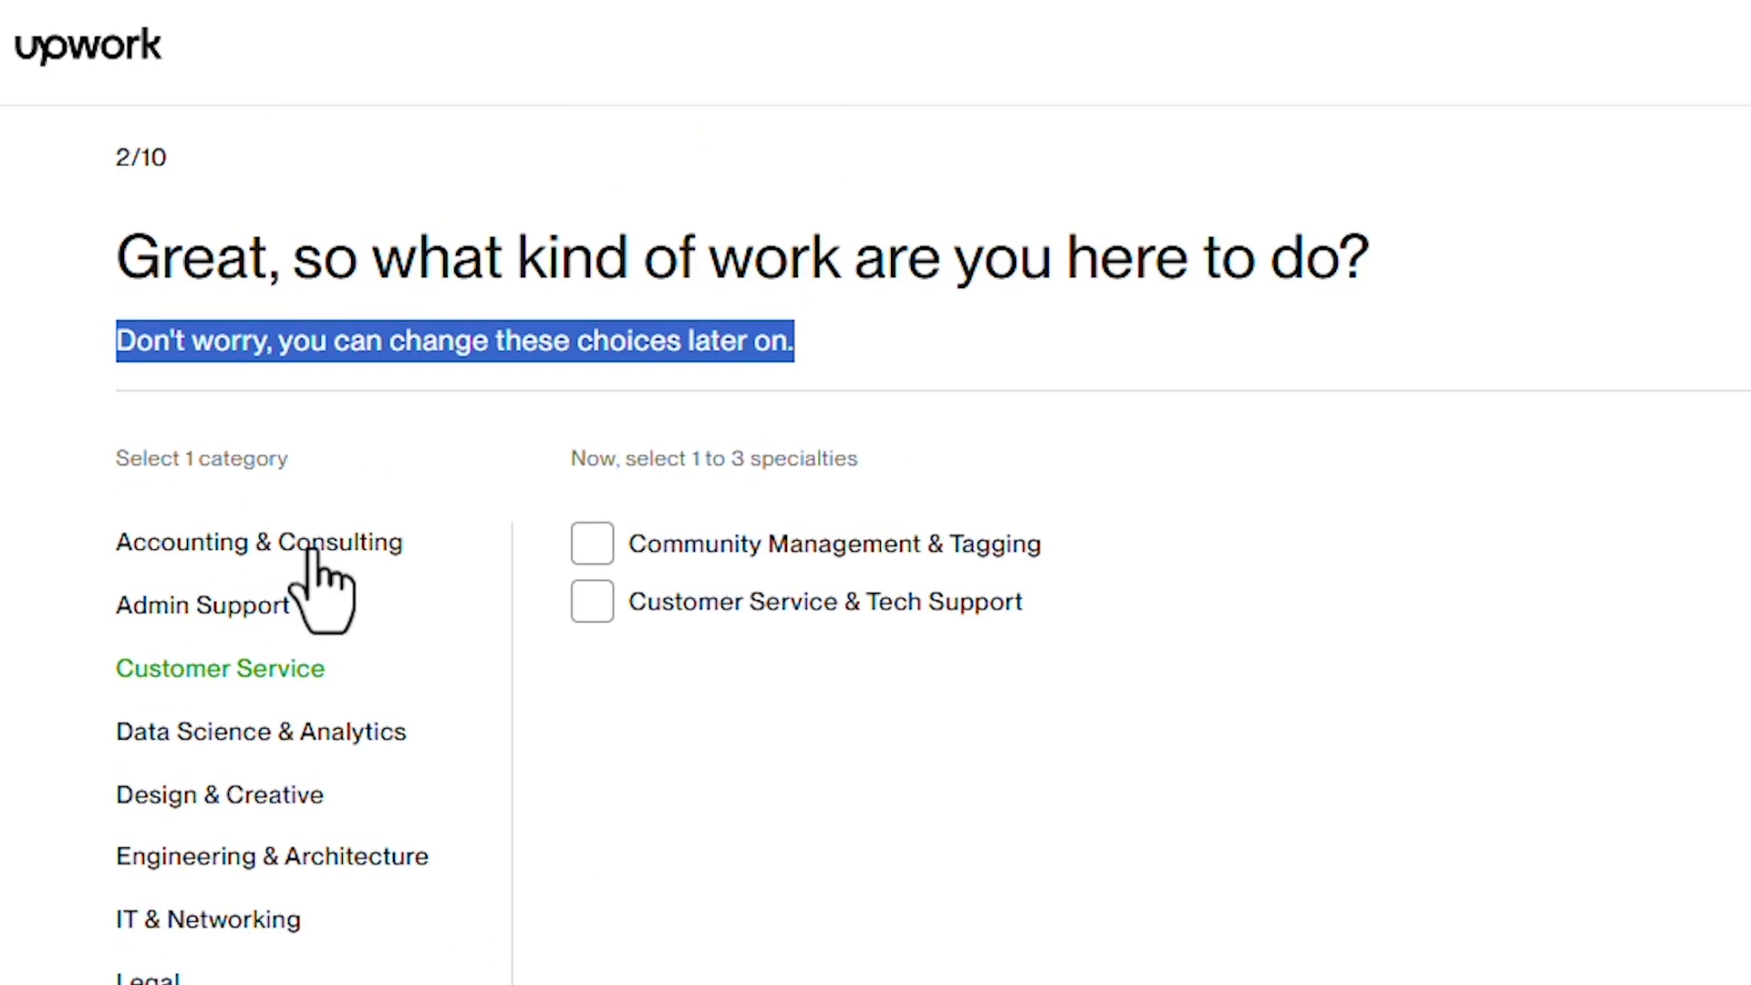
click(310, 547)
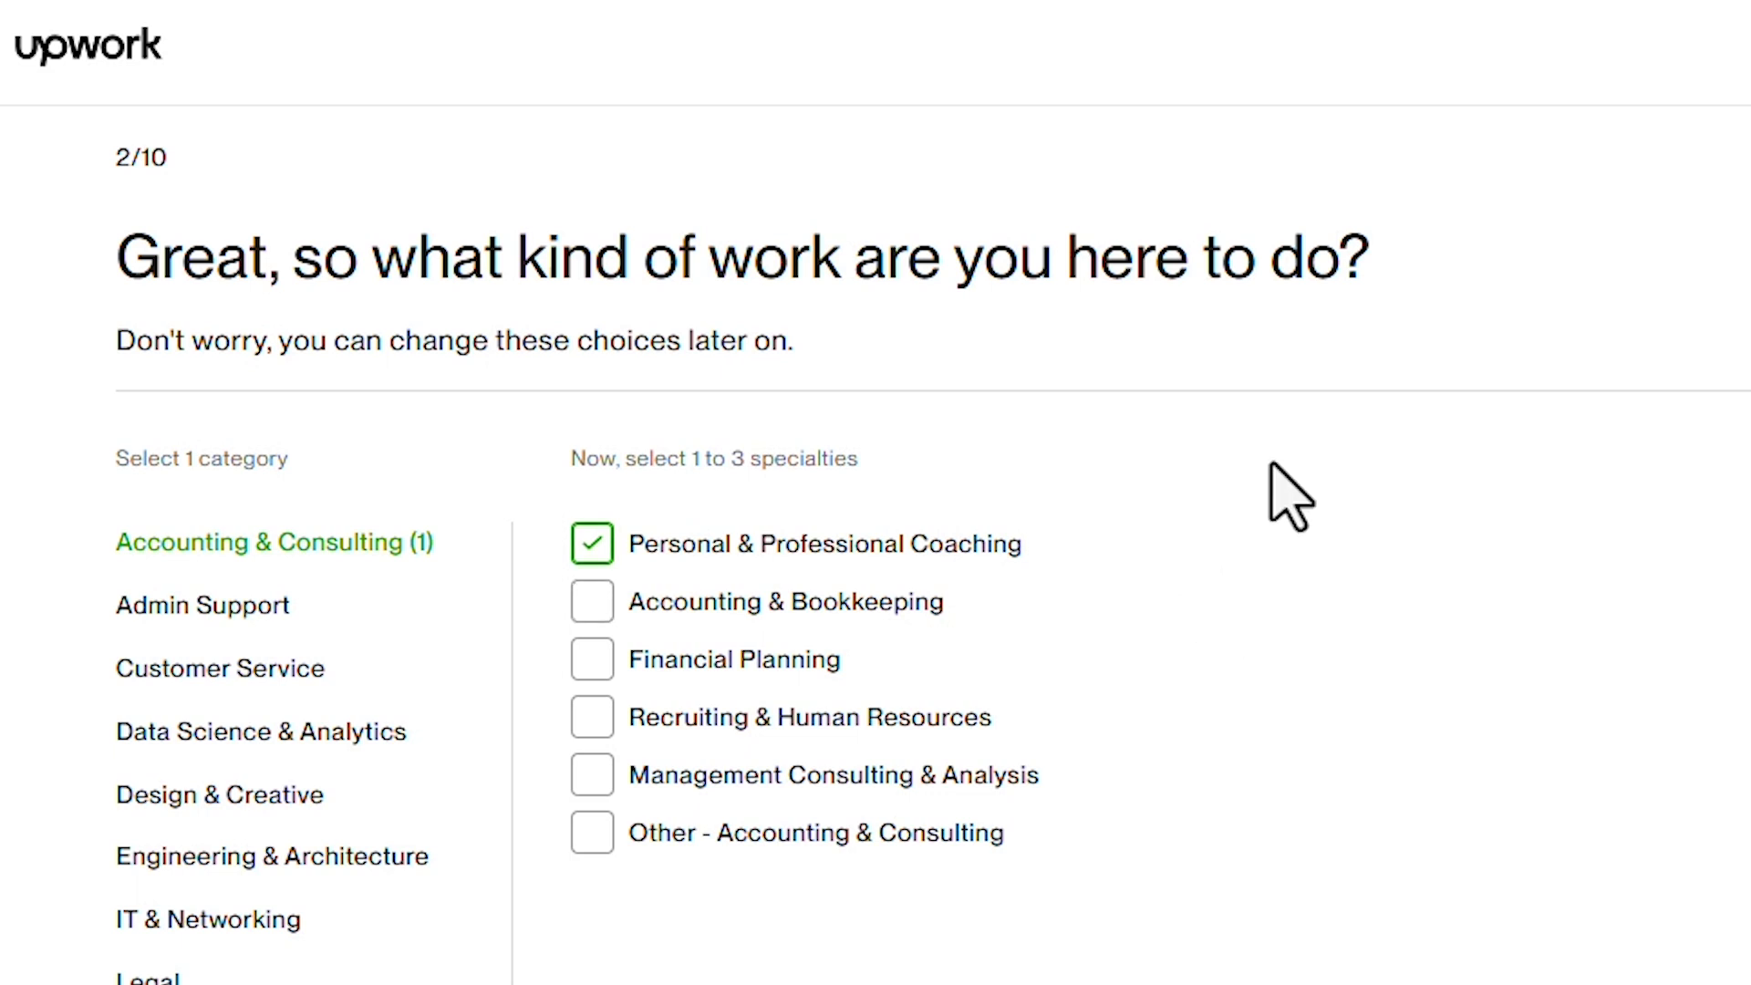
Step: Translate the page into English with the browser's built-in translation
right_click(1356, 339)
click(1252, 417)
right_click(1306, 330)
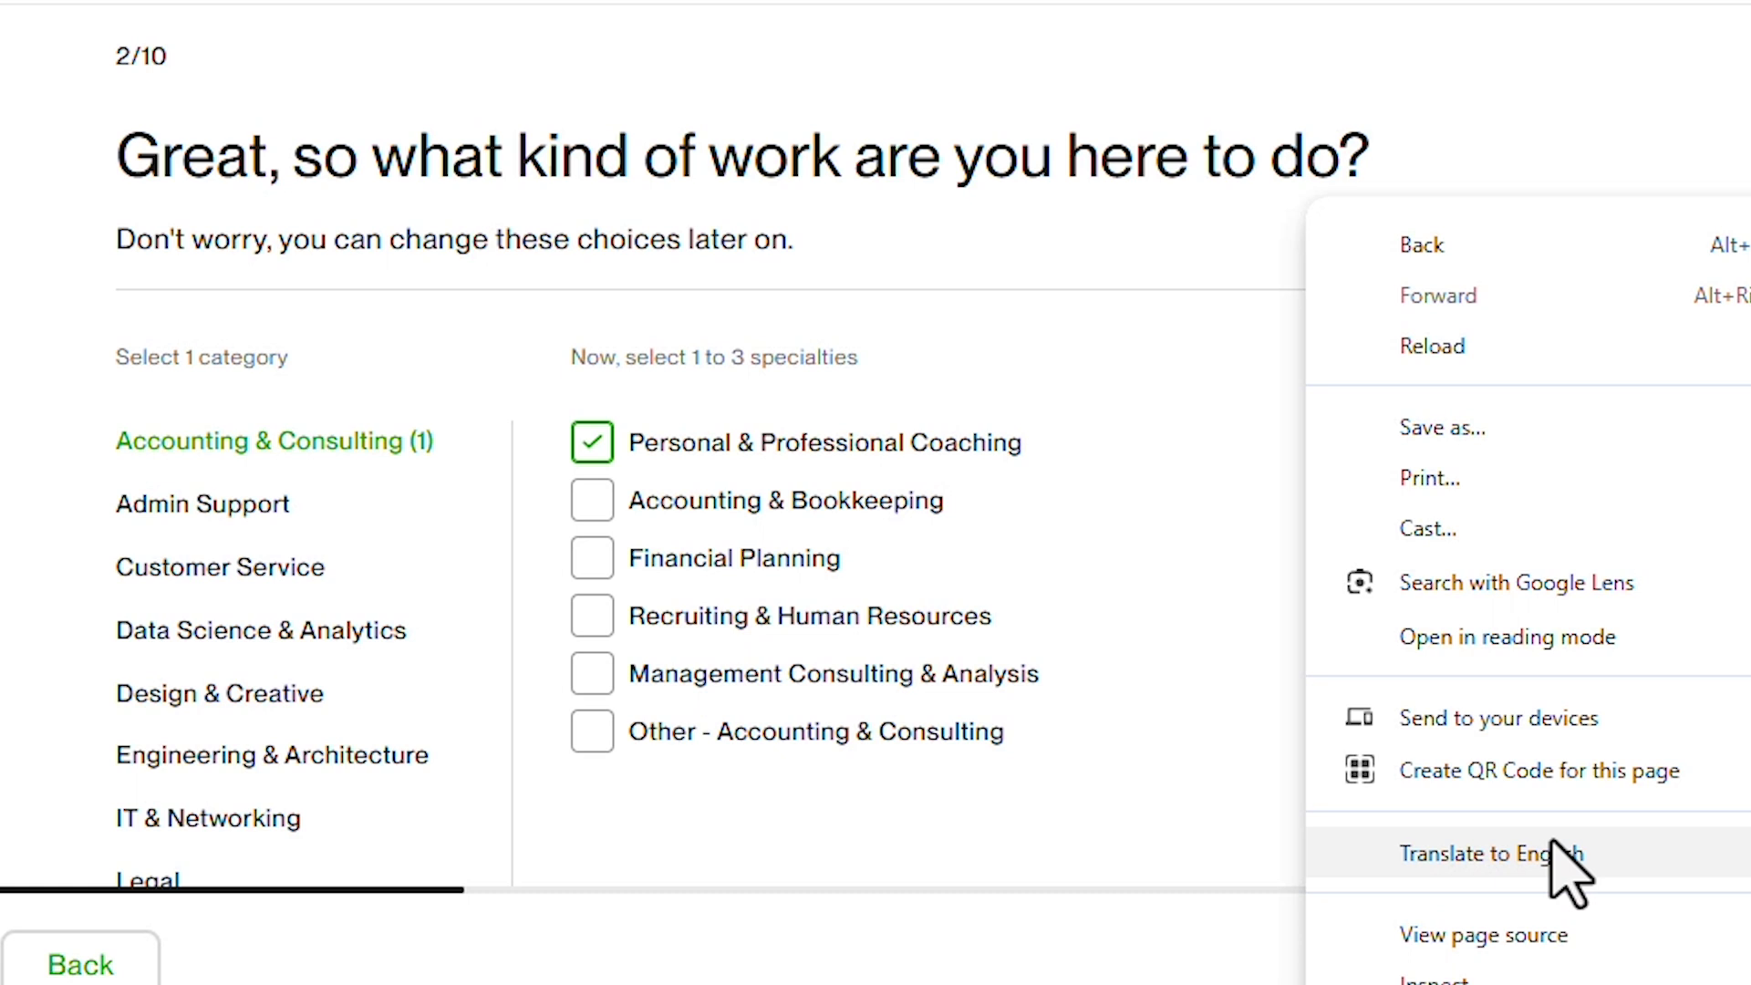
click(1499, 857)
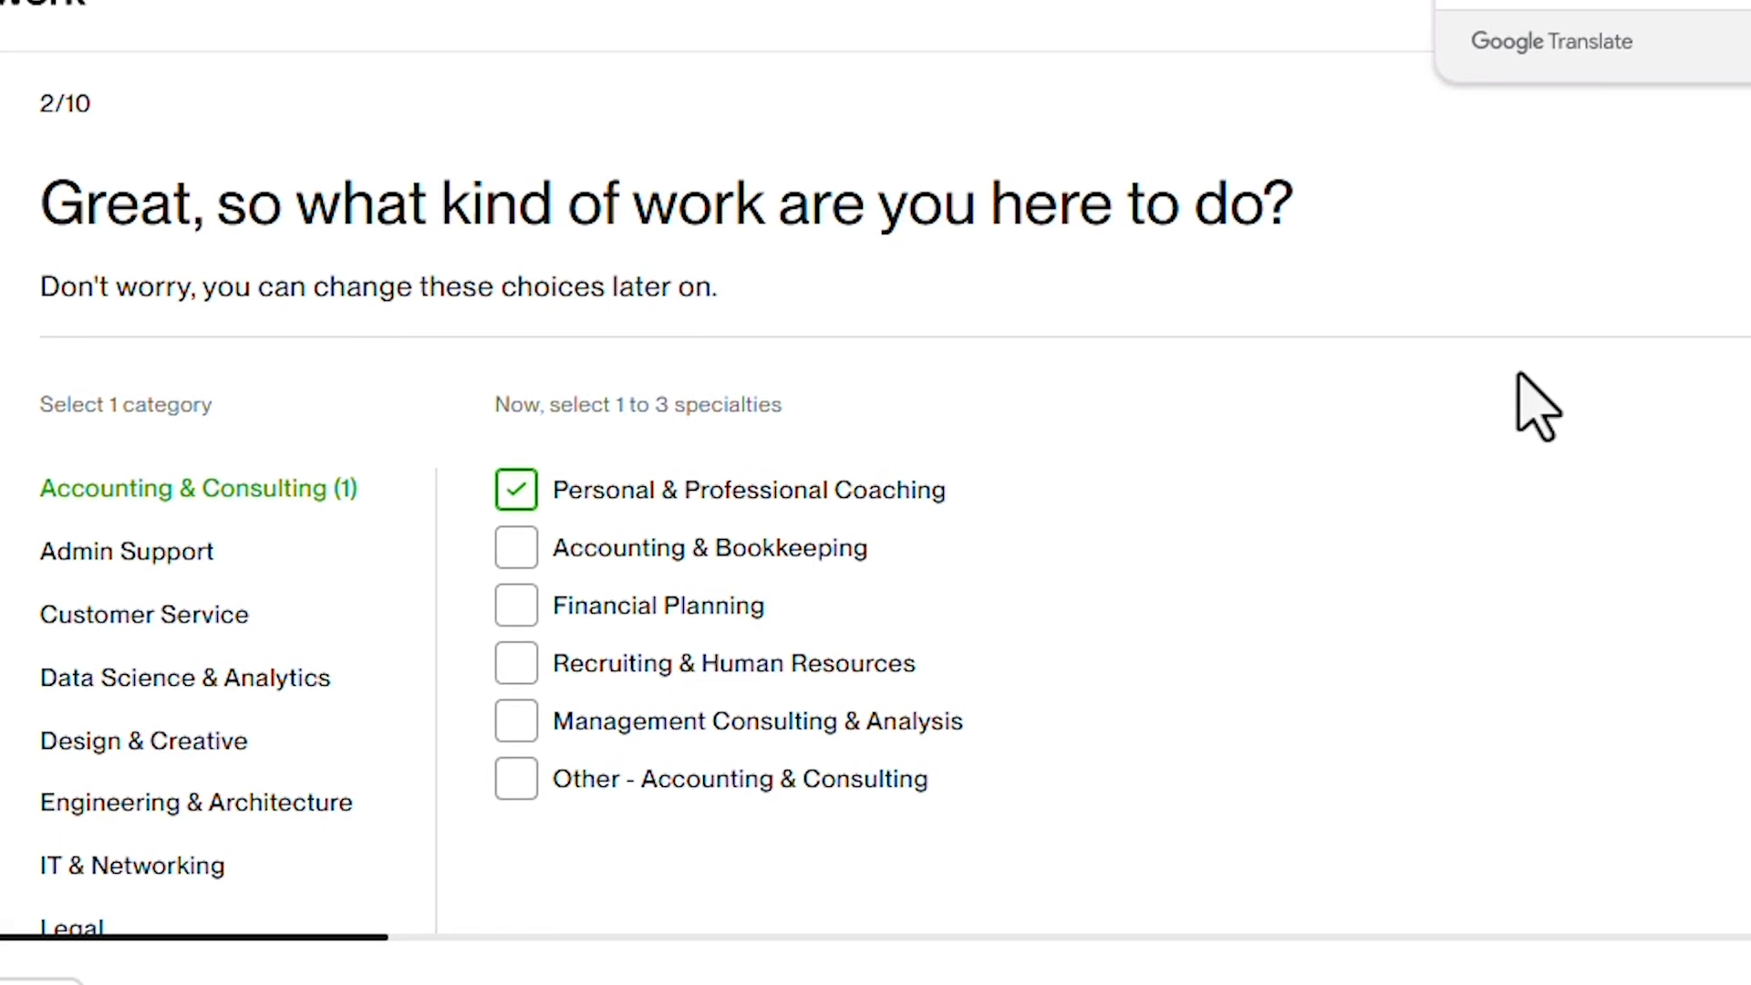
click(1389, 95)
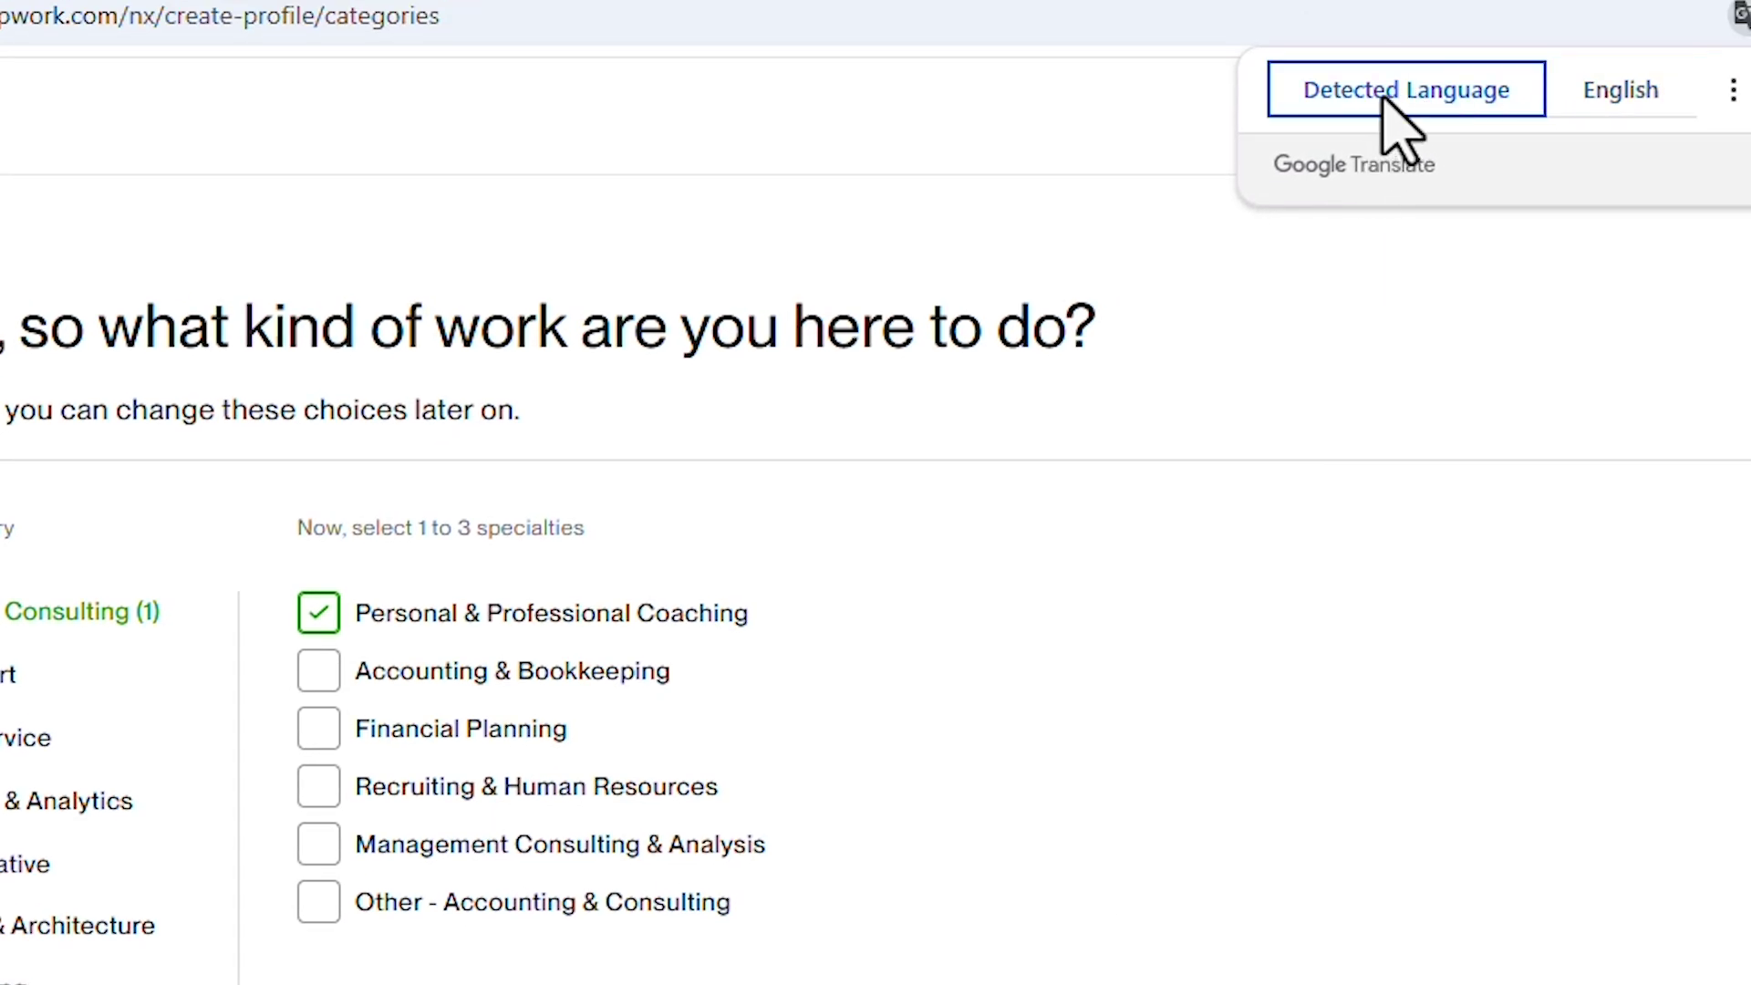
click(1623, 91)
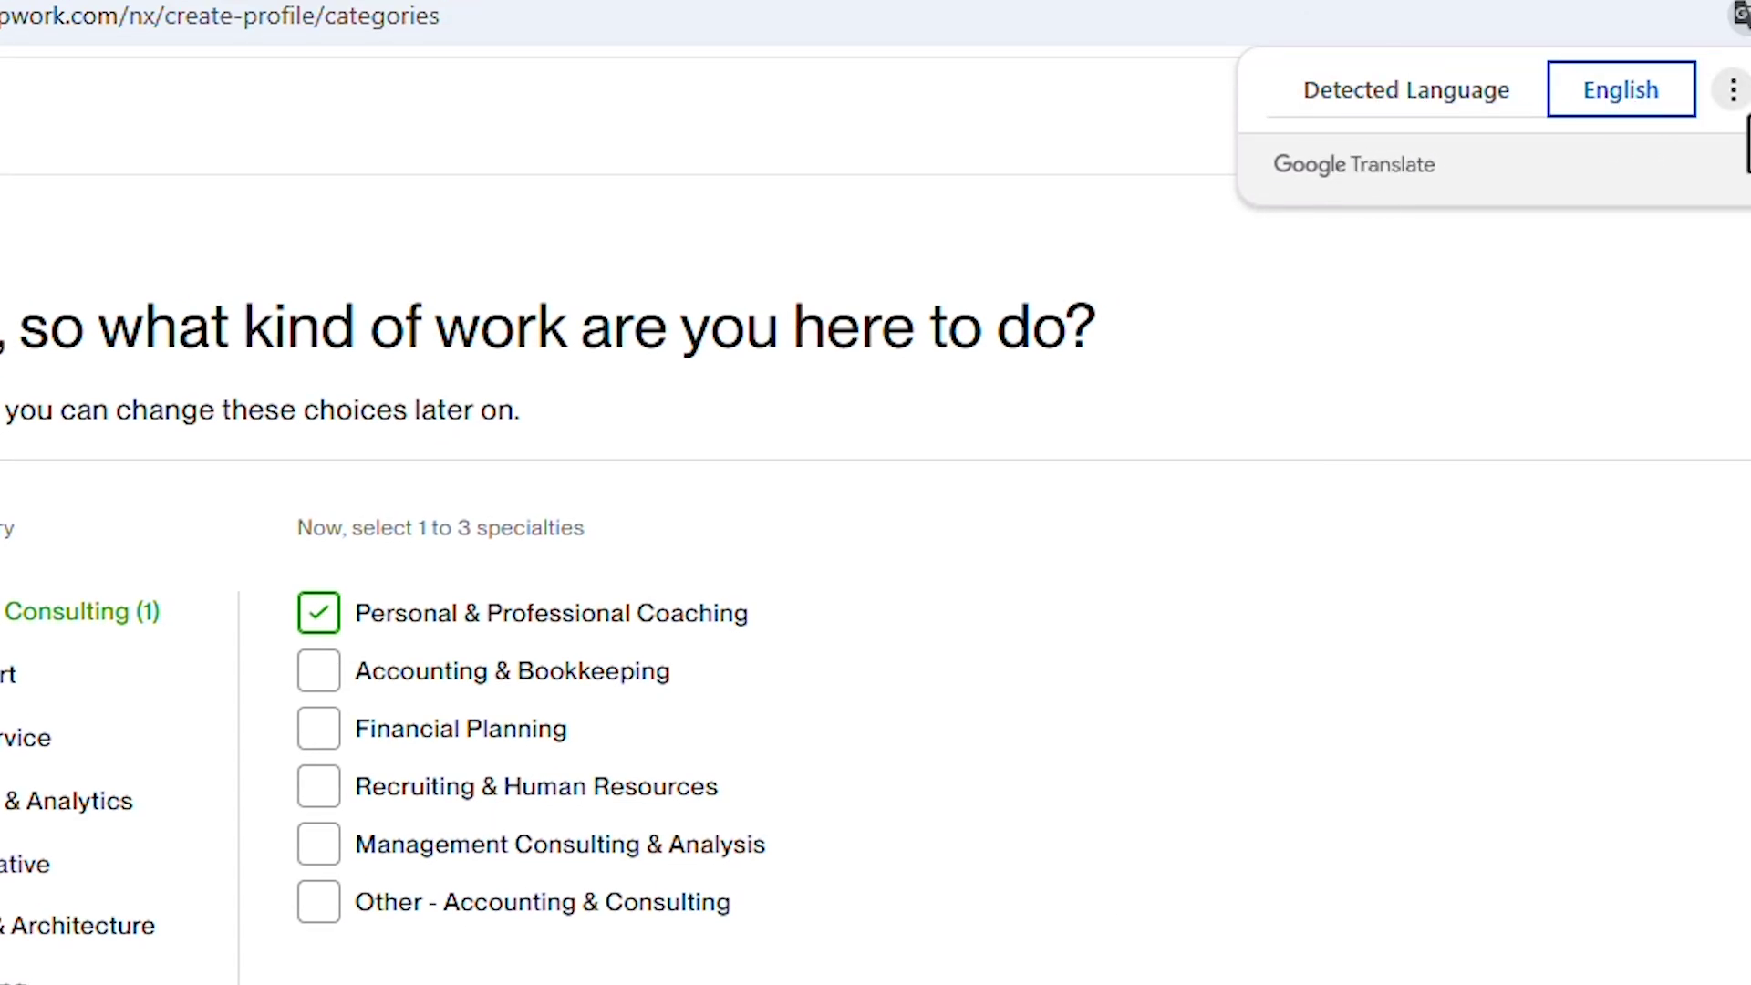
Step: Browse the other languages the page can be translated into
click(1719, 95)
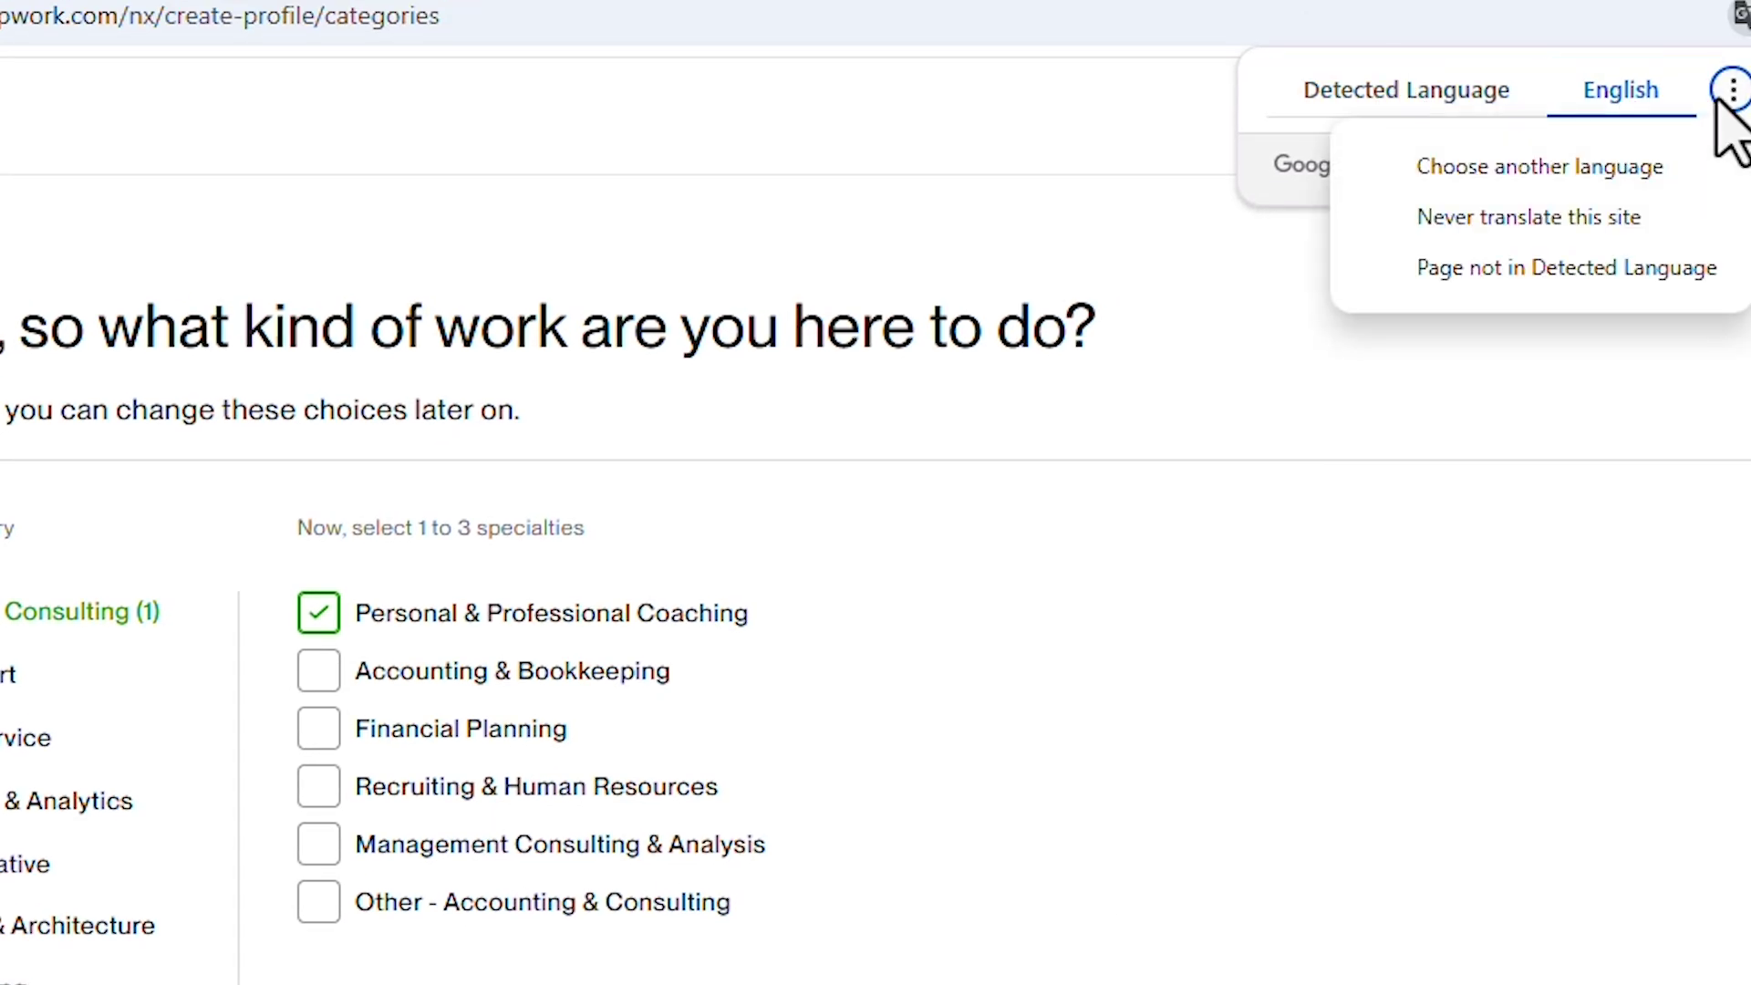
click(1585, 173)
click(1585, 178)
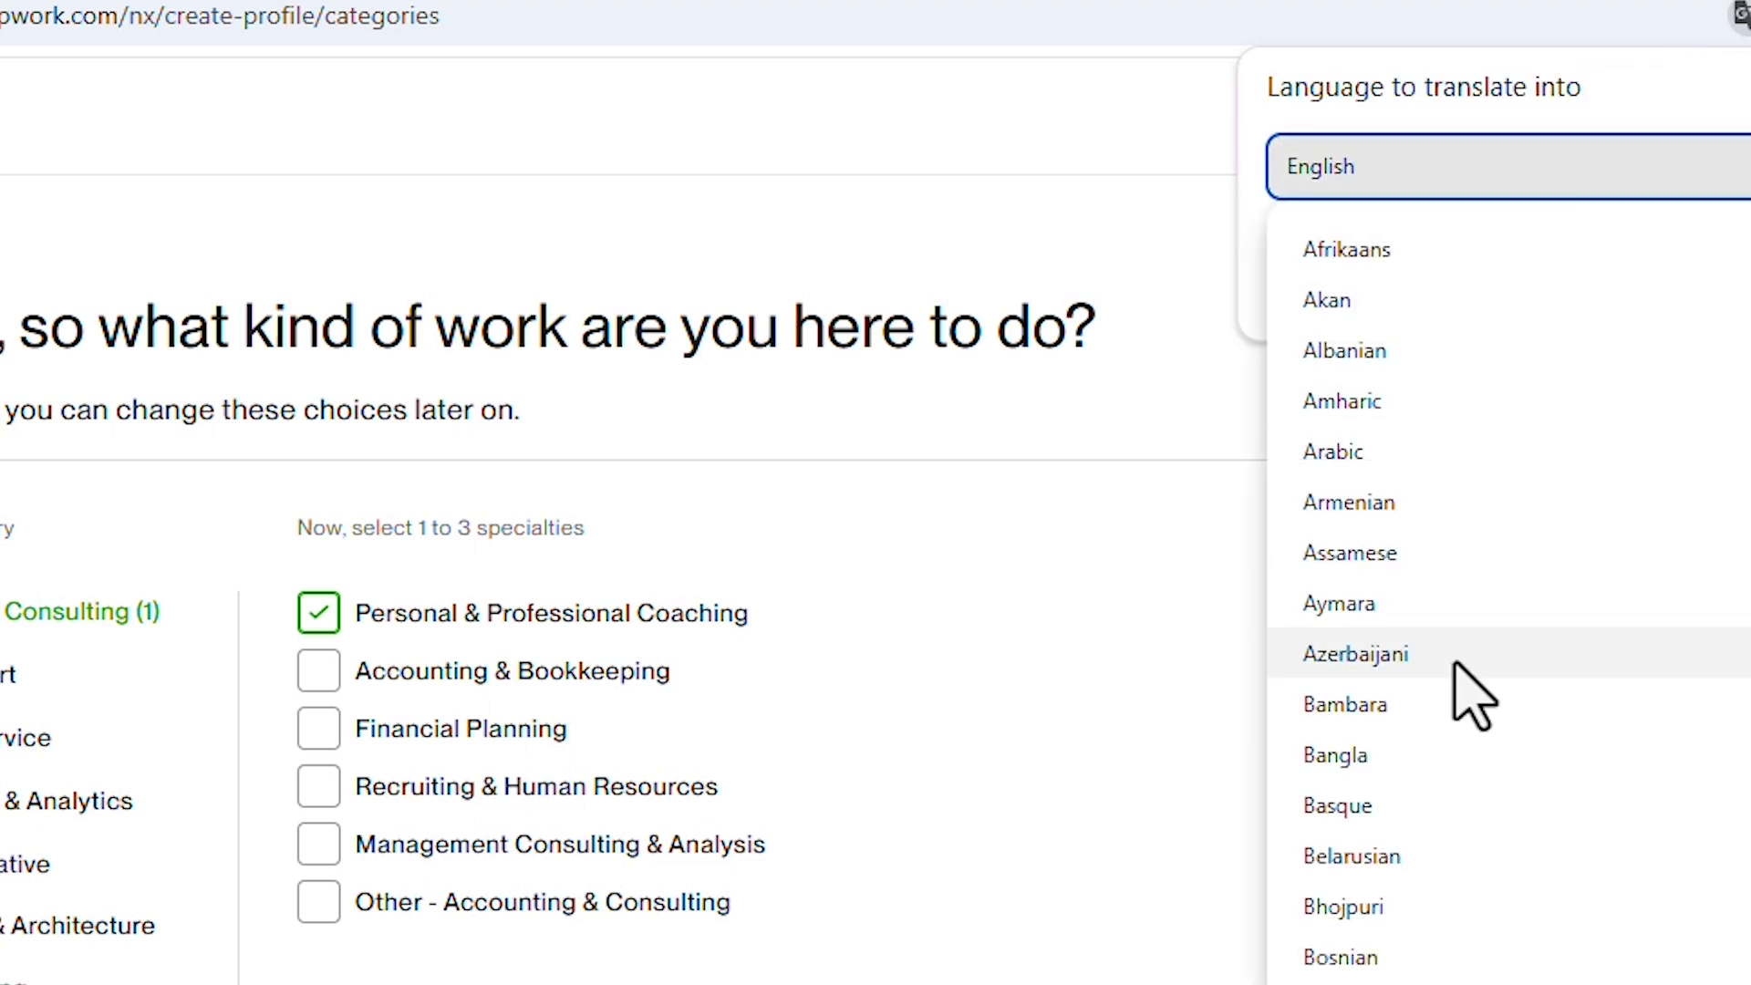
scroll(1473, 698, down, 5)
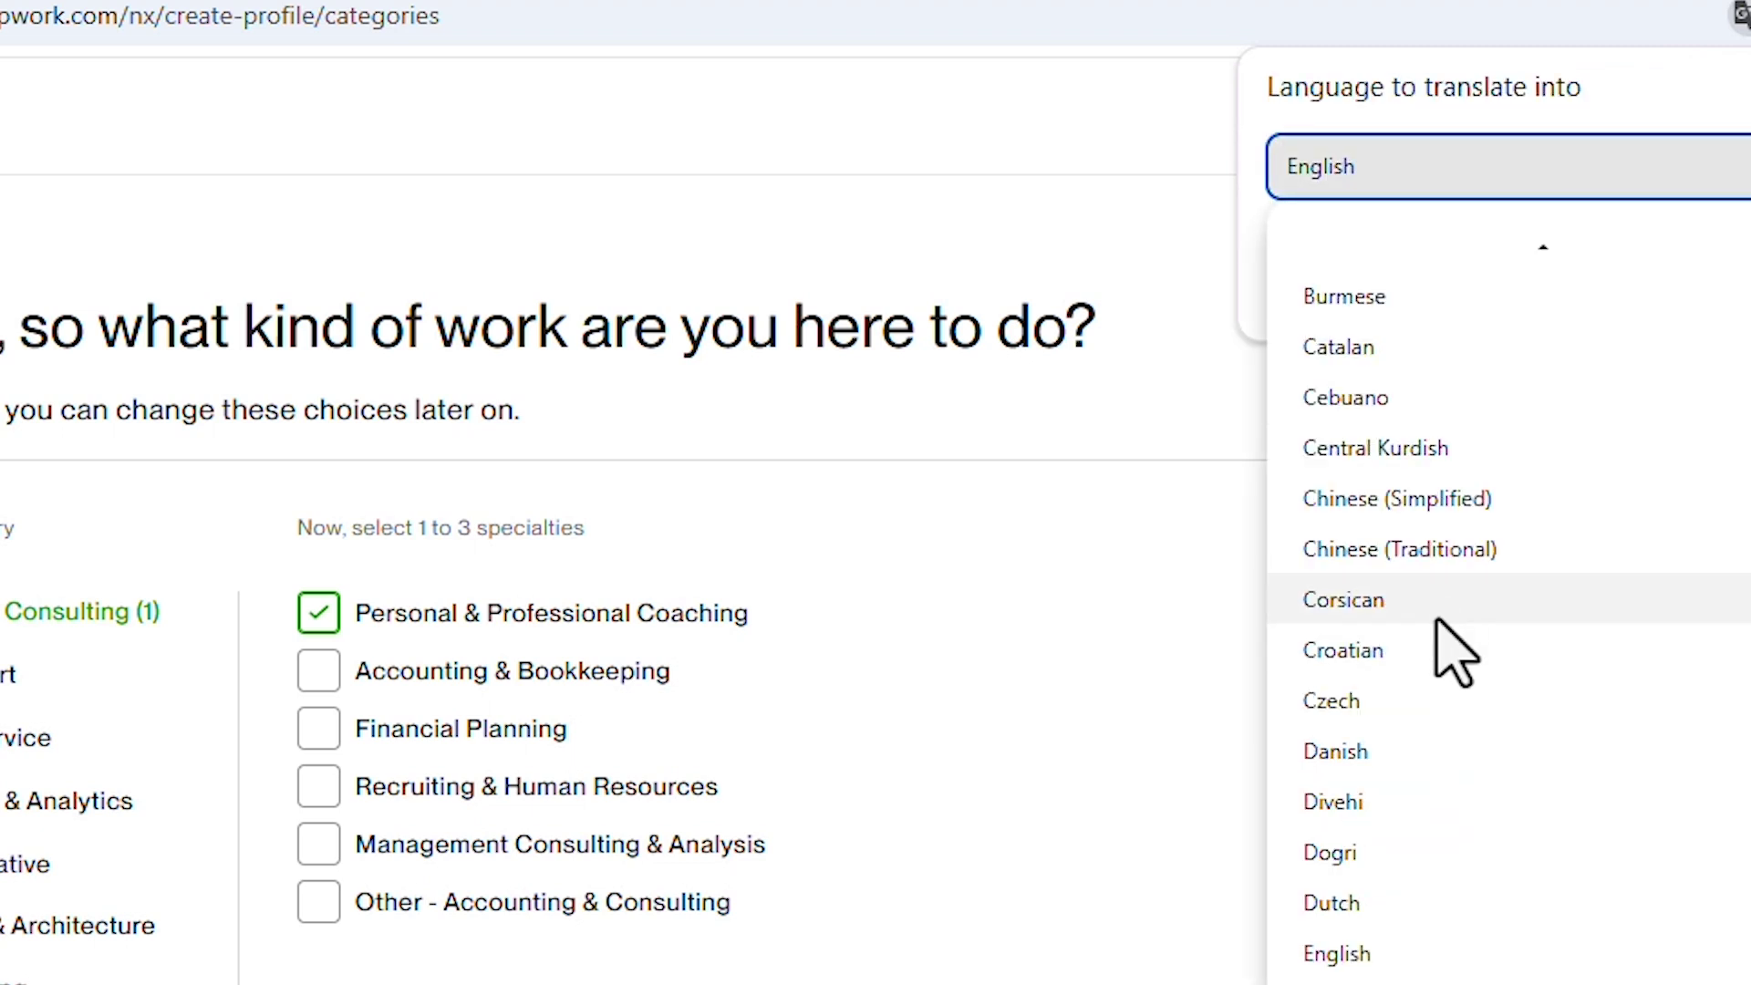
scroll(1454, 638, down, 2)
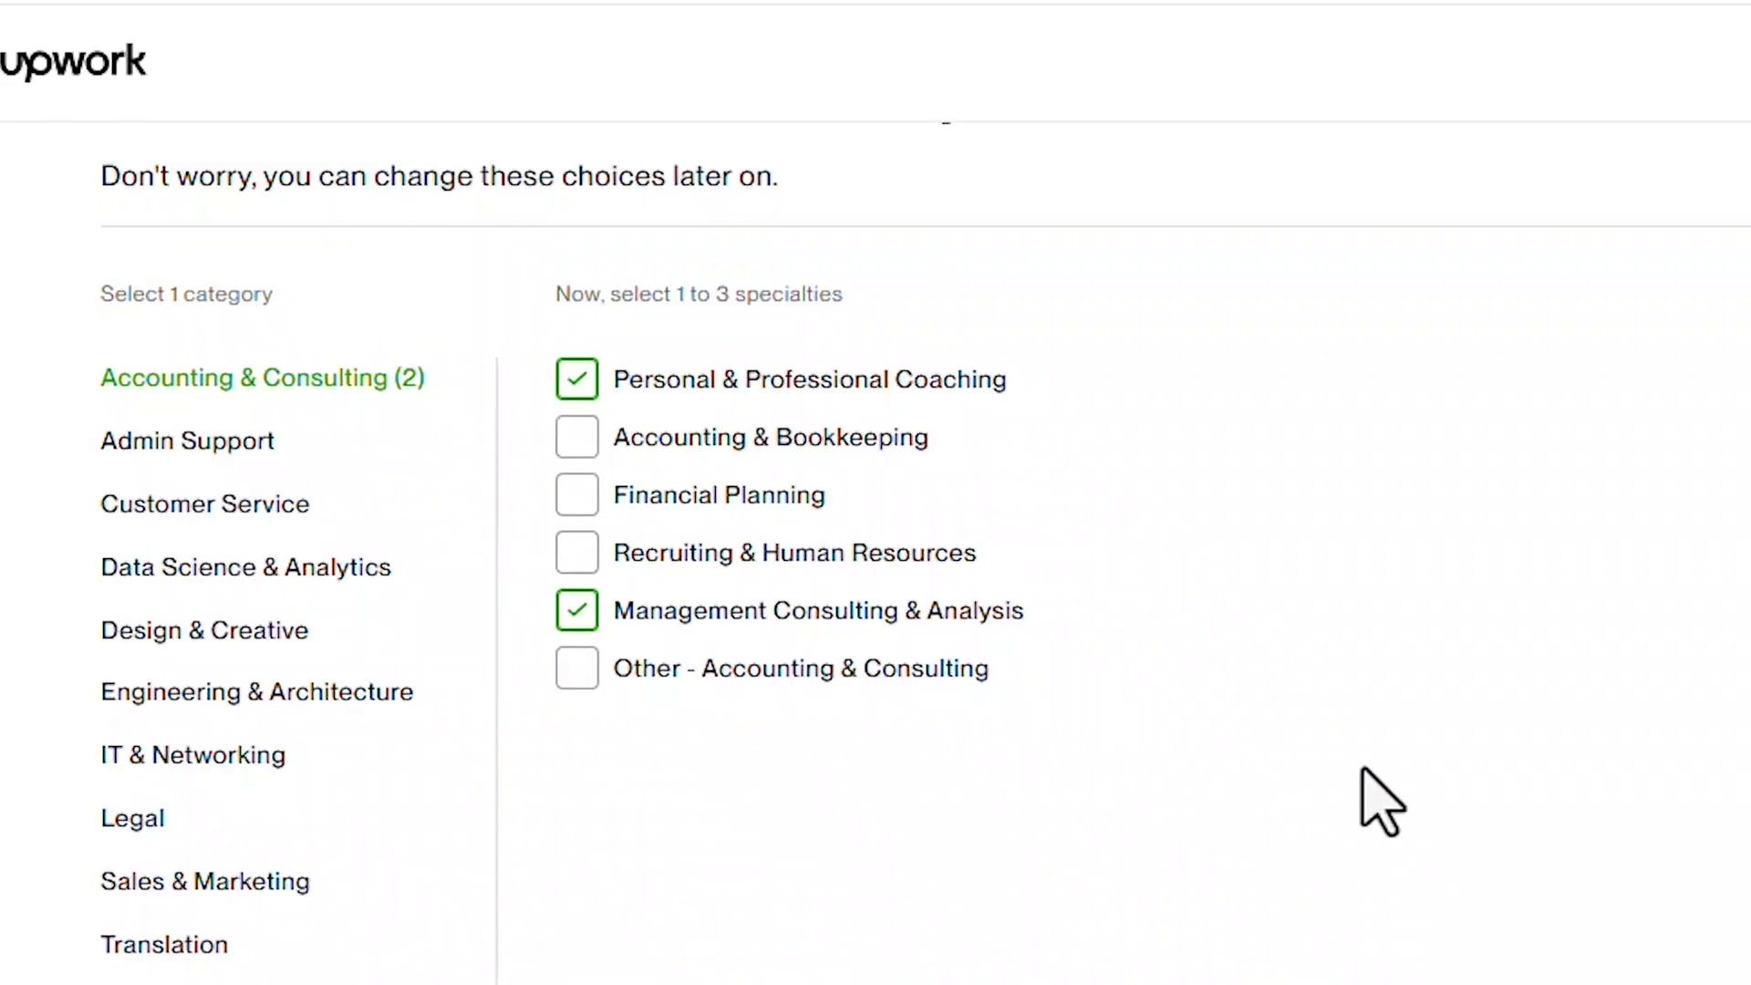
Step: Clear the Management Consulting & Analysis and Personal & Professional Coaching specialties under Accounting & Consulting
scroll(1377, 800, up, 2)
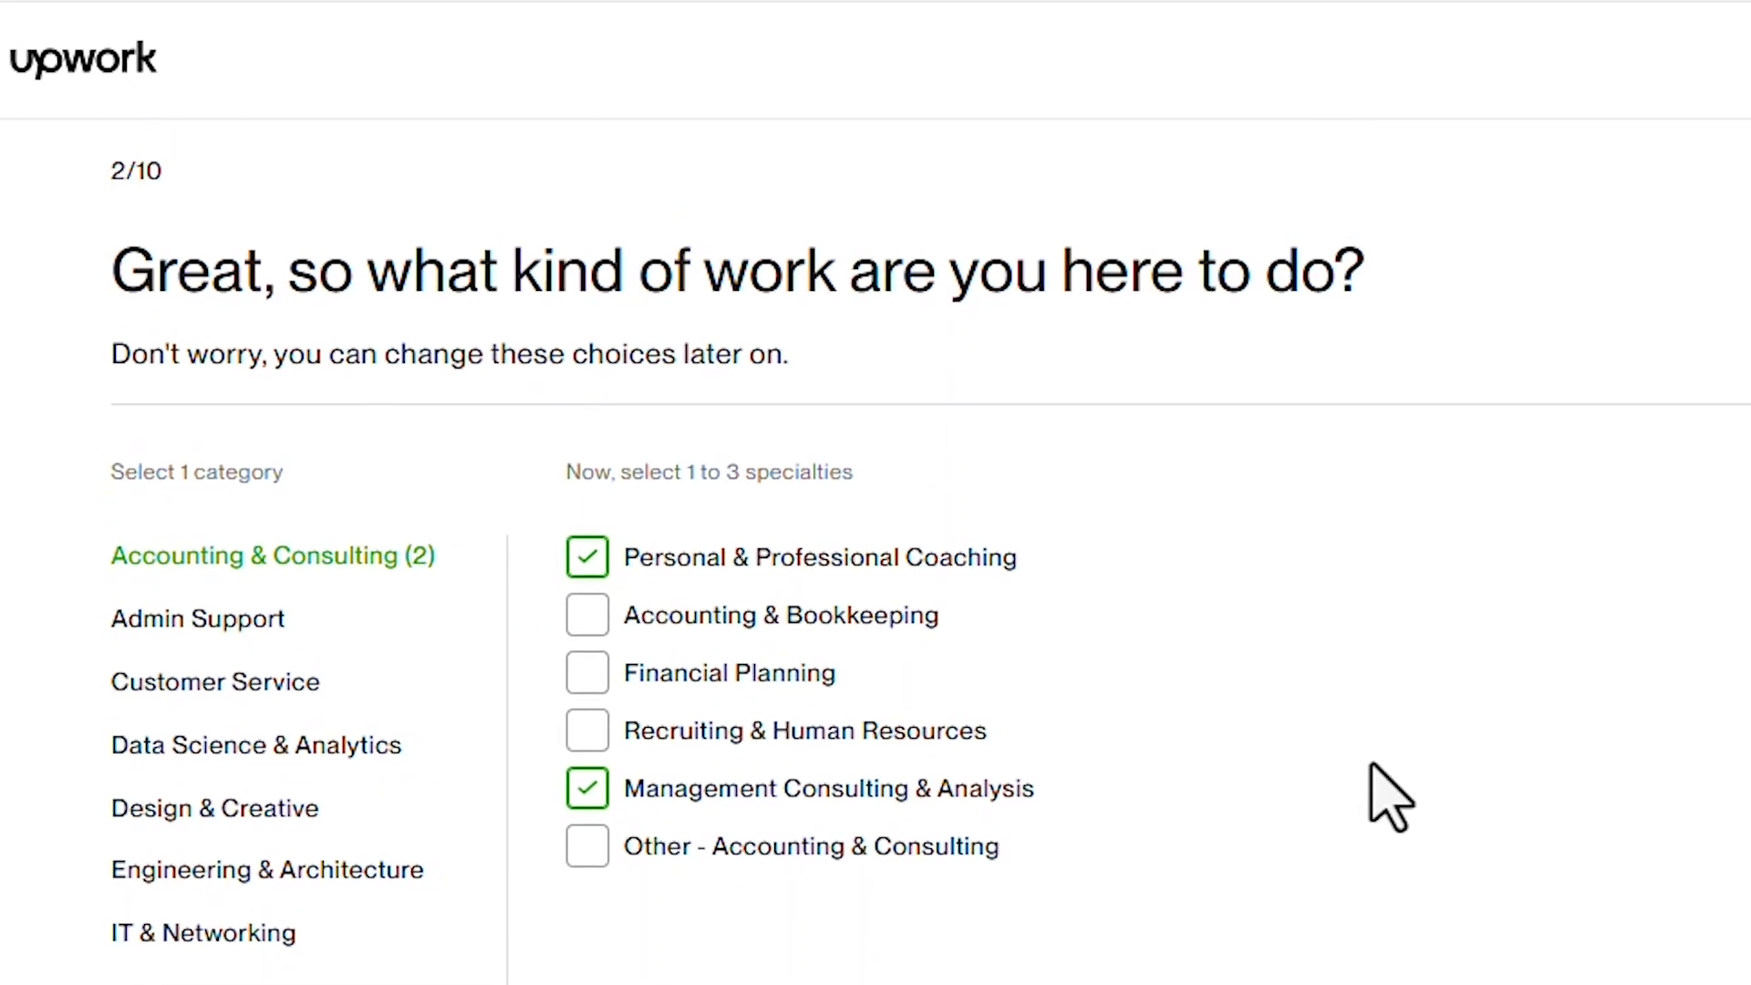
click(583, 752)
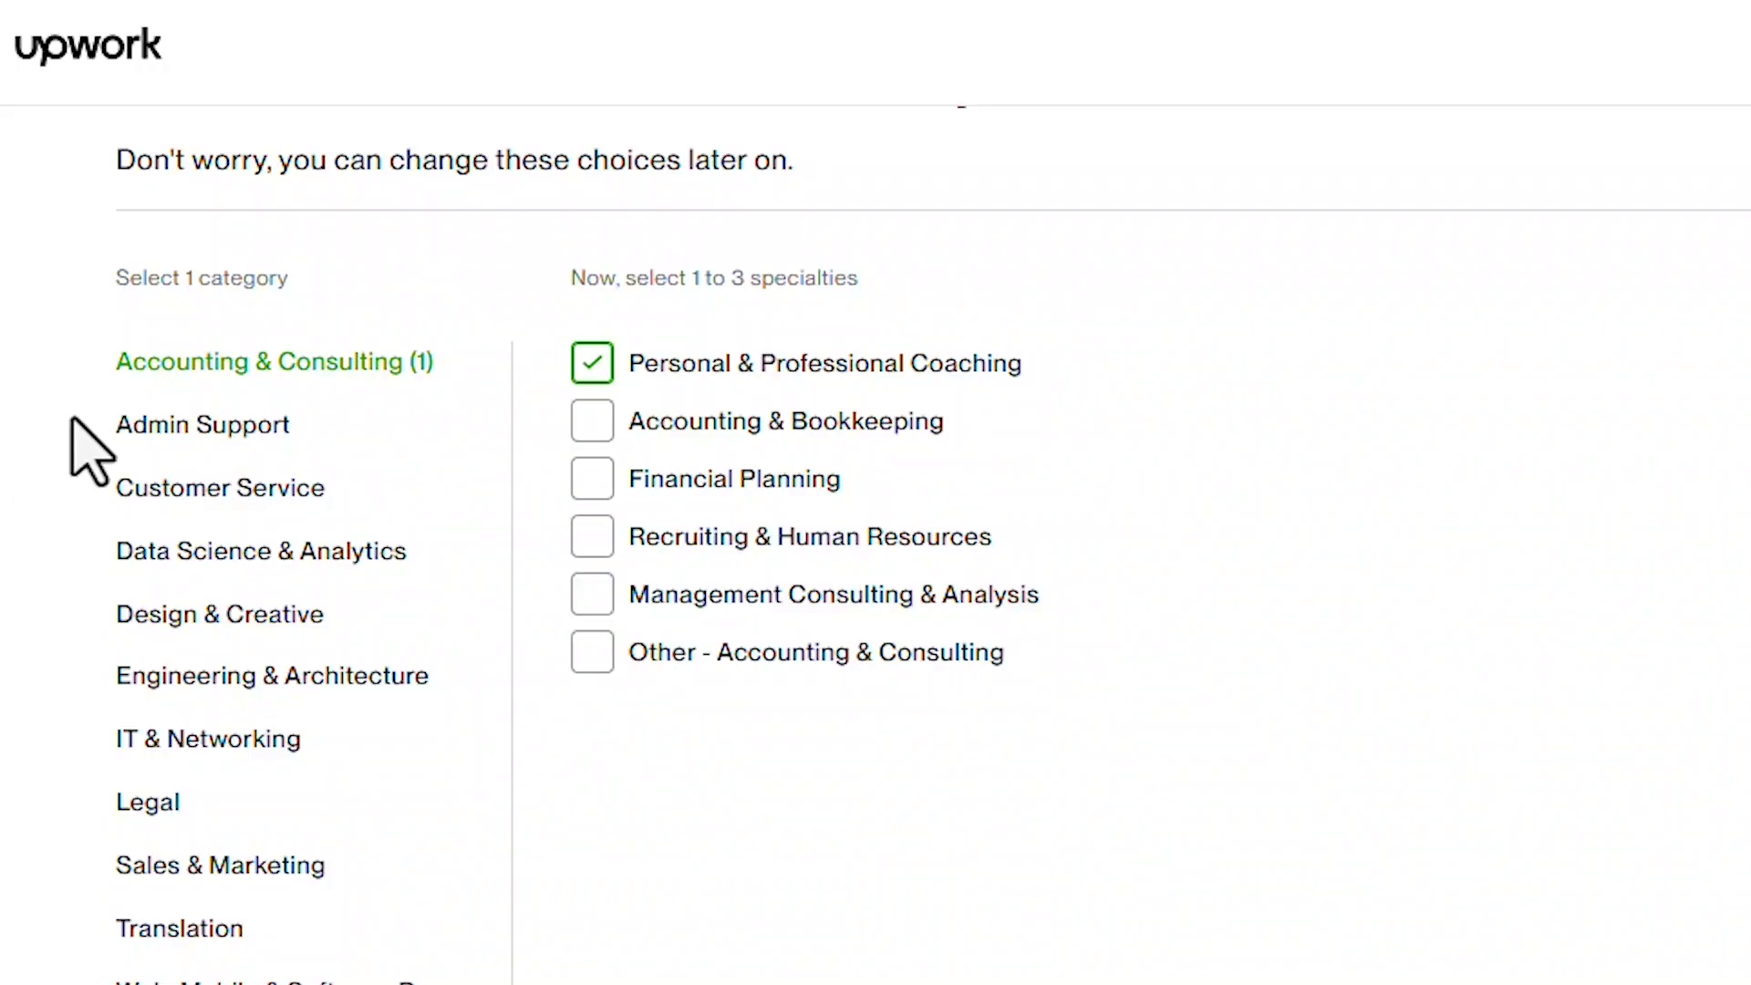
click(192, 424)
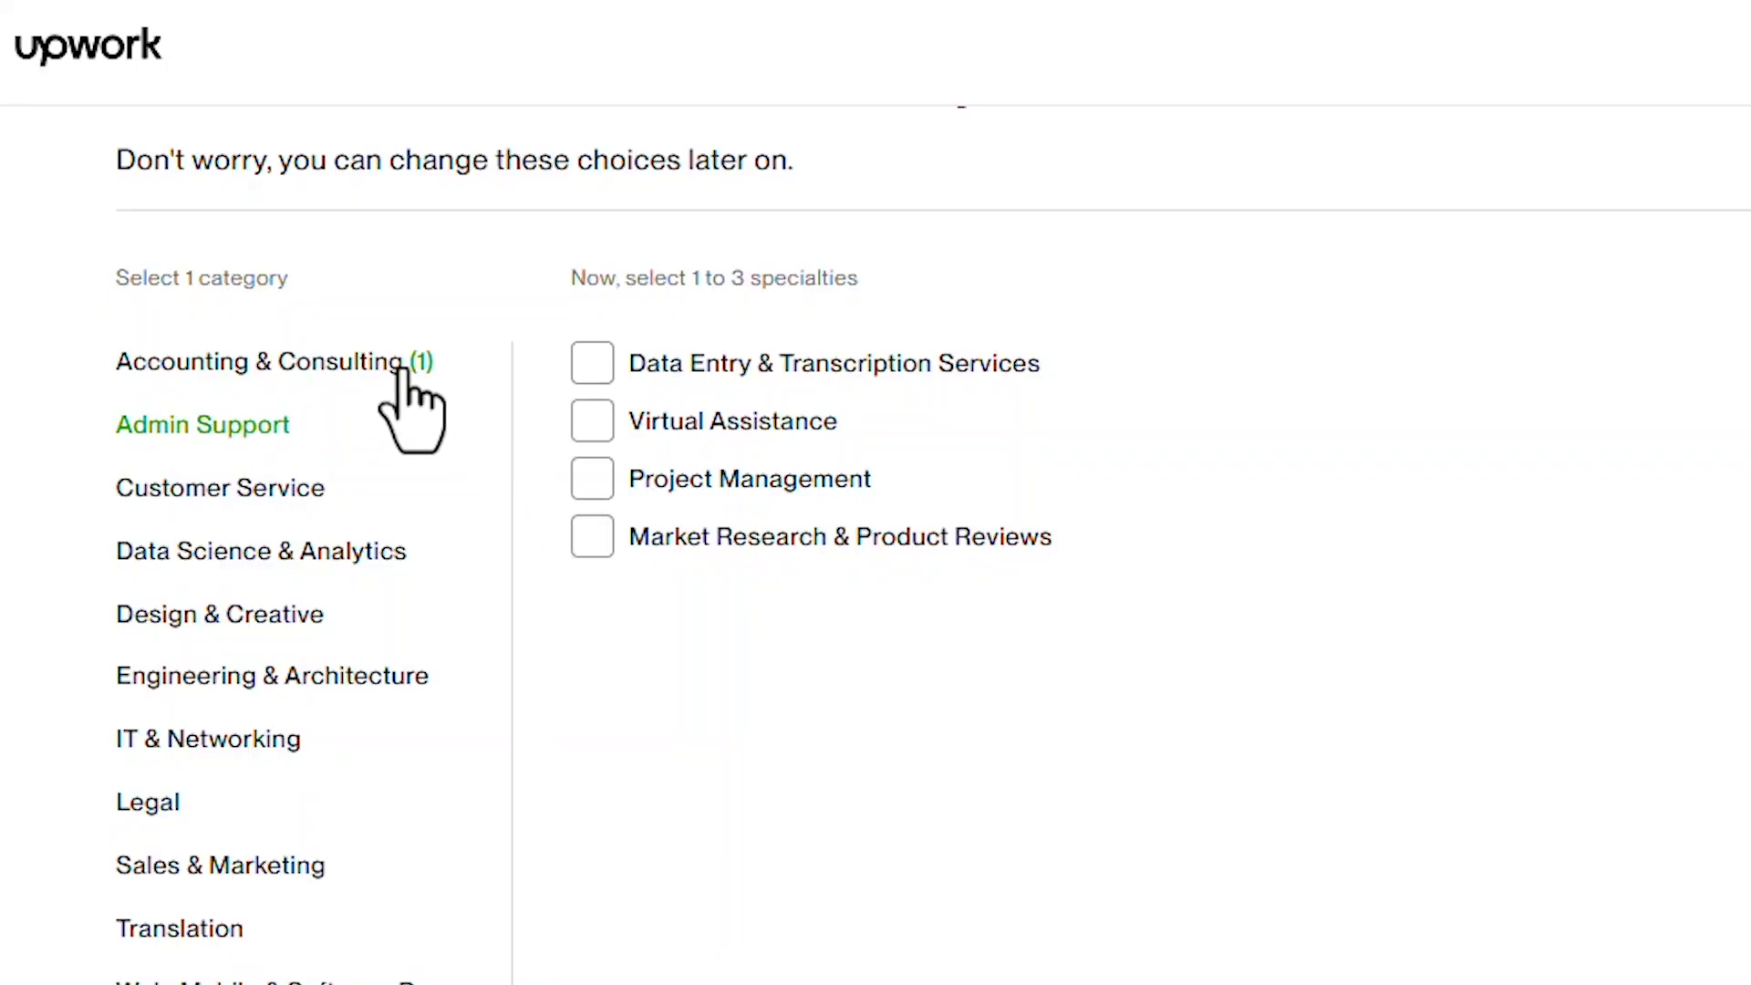
click(410, 361)
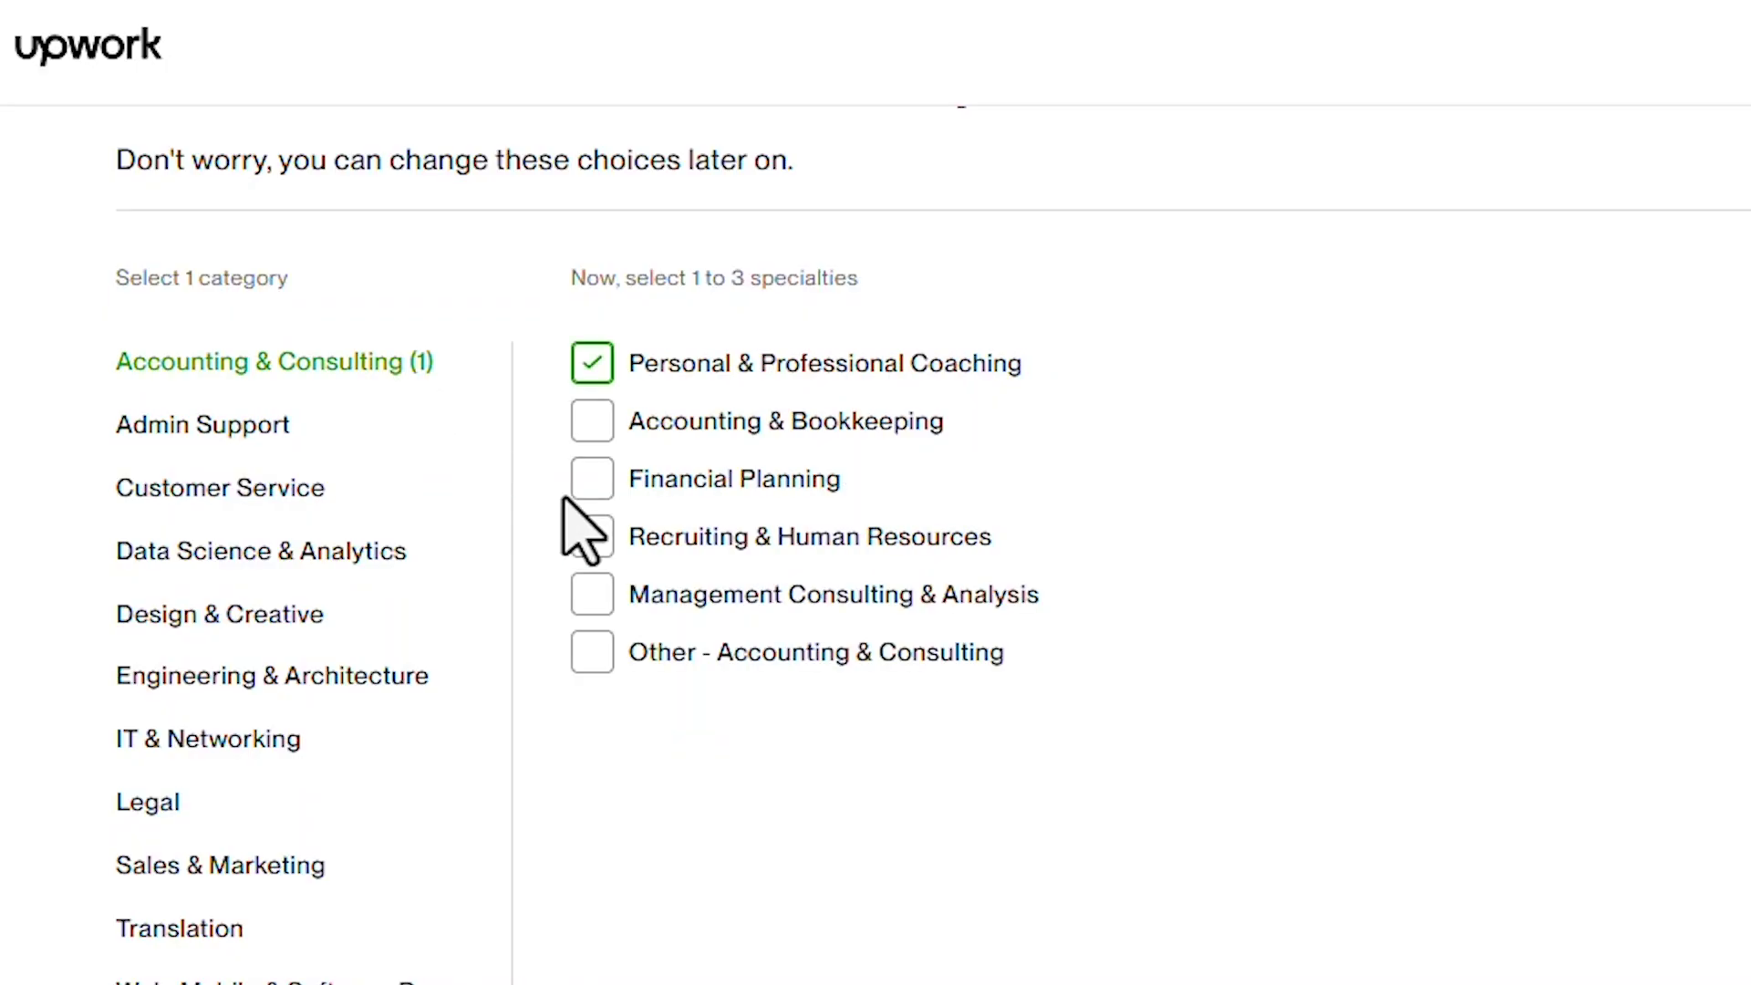
click(591, 363)
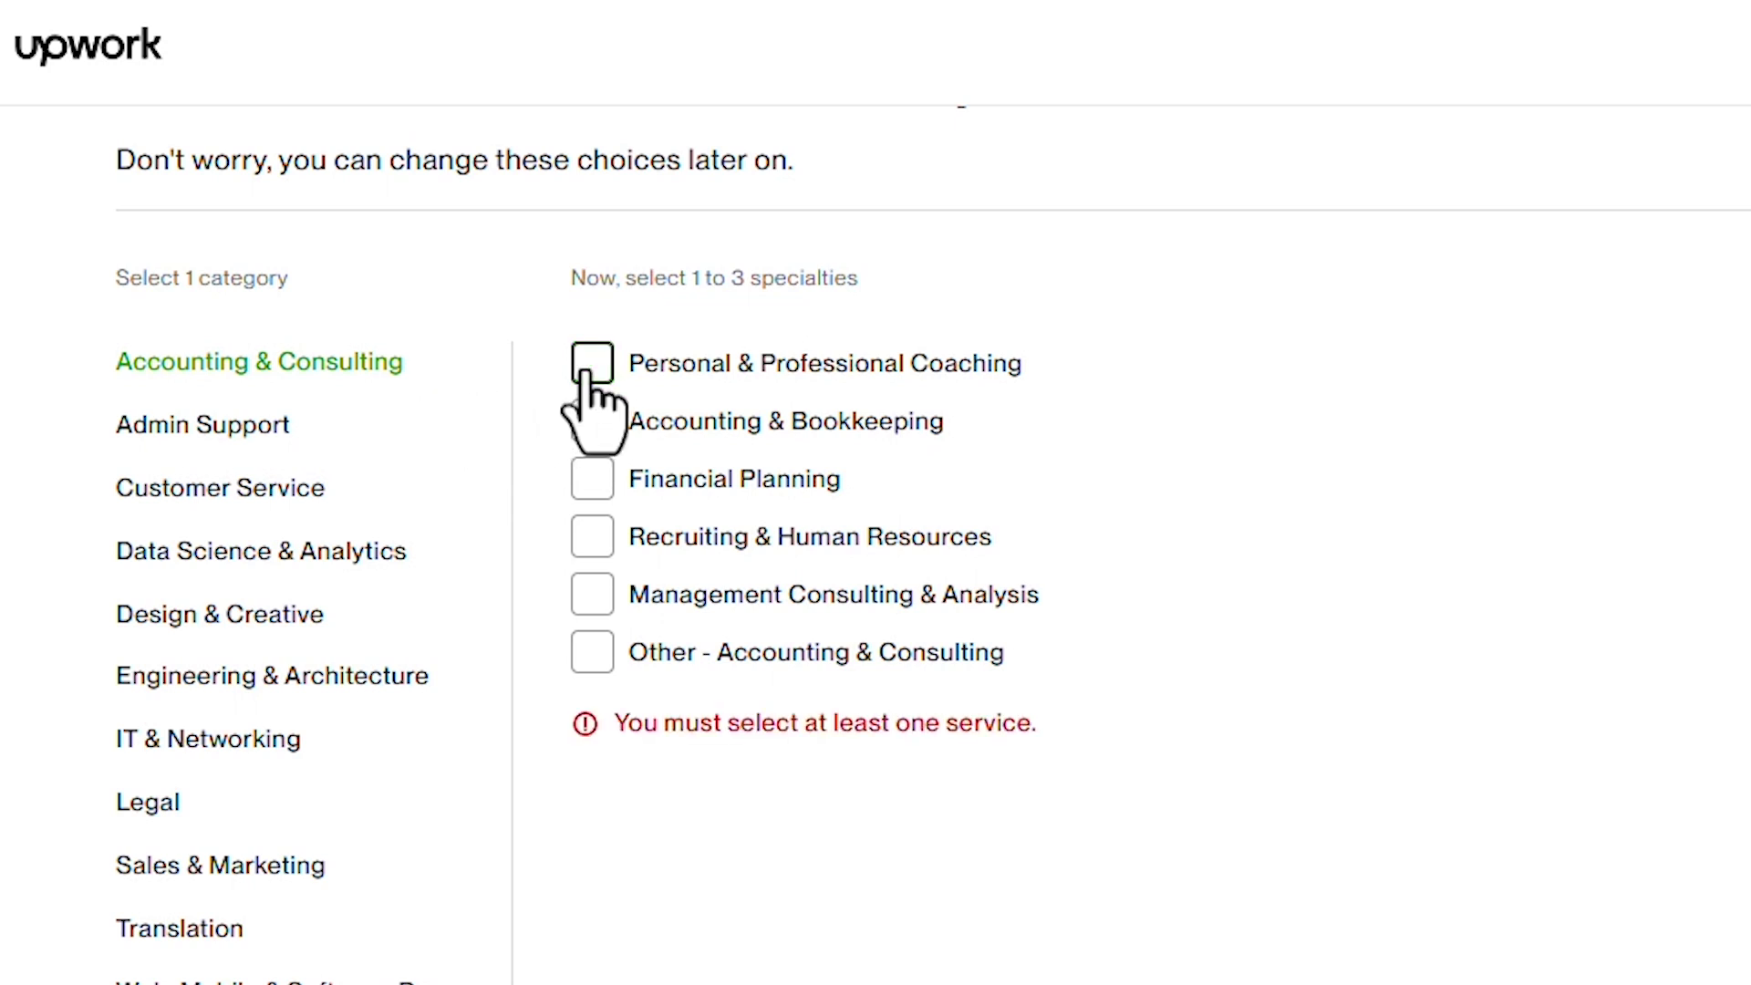
Step: Review the specialties under Customer Service, Data Science & Analytics, Design & Creative, Engineering & Architecture, and IT & Networking
click(221, 493)
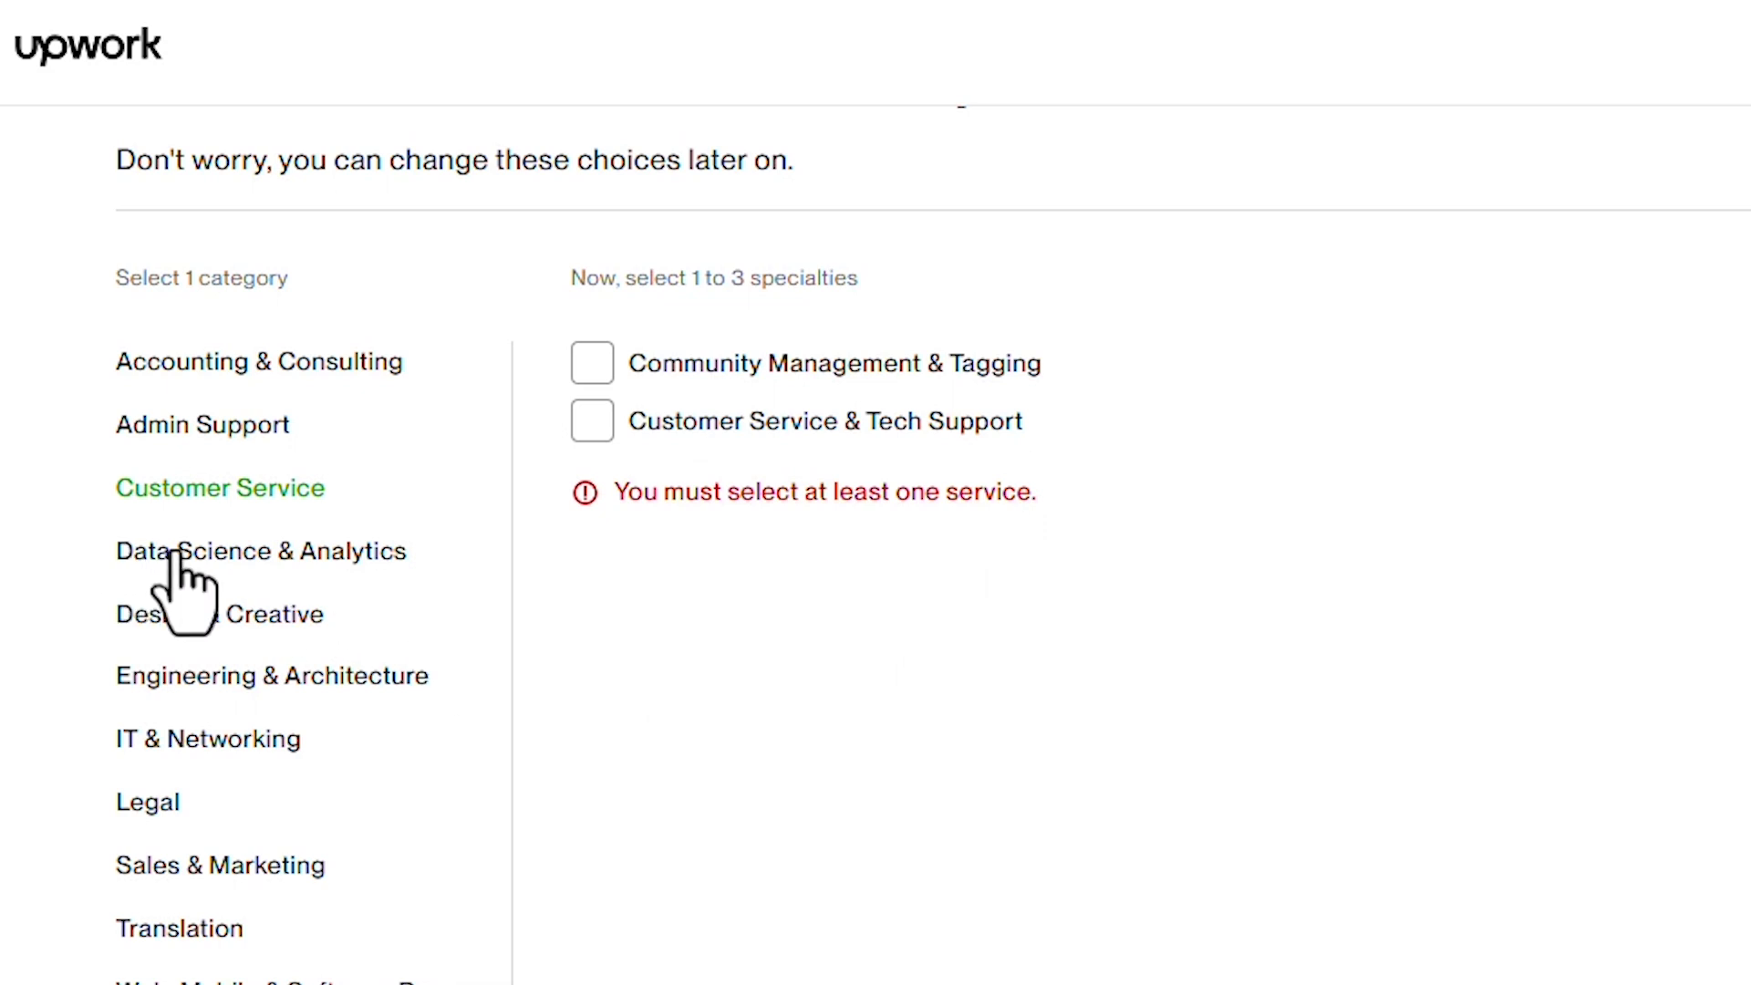
click(266, 553)
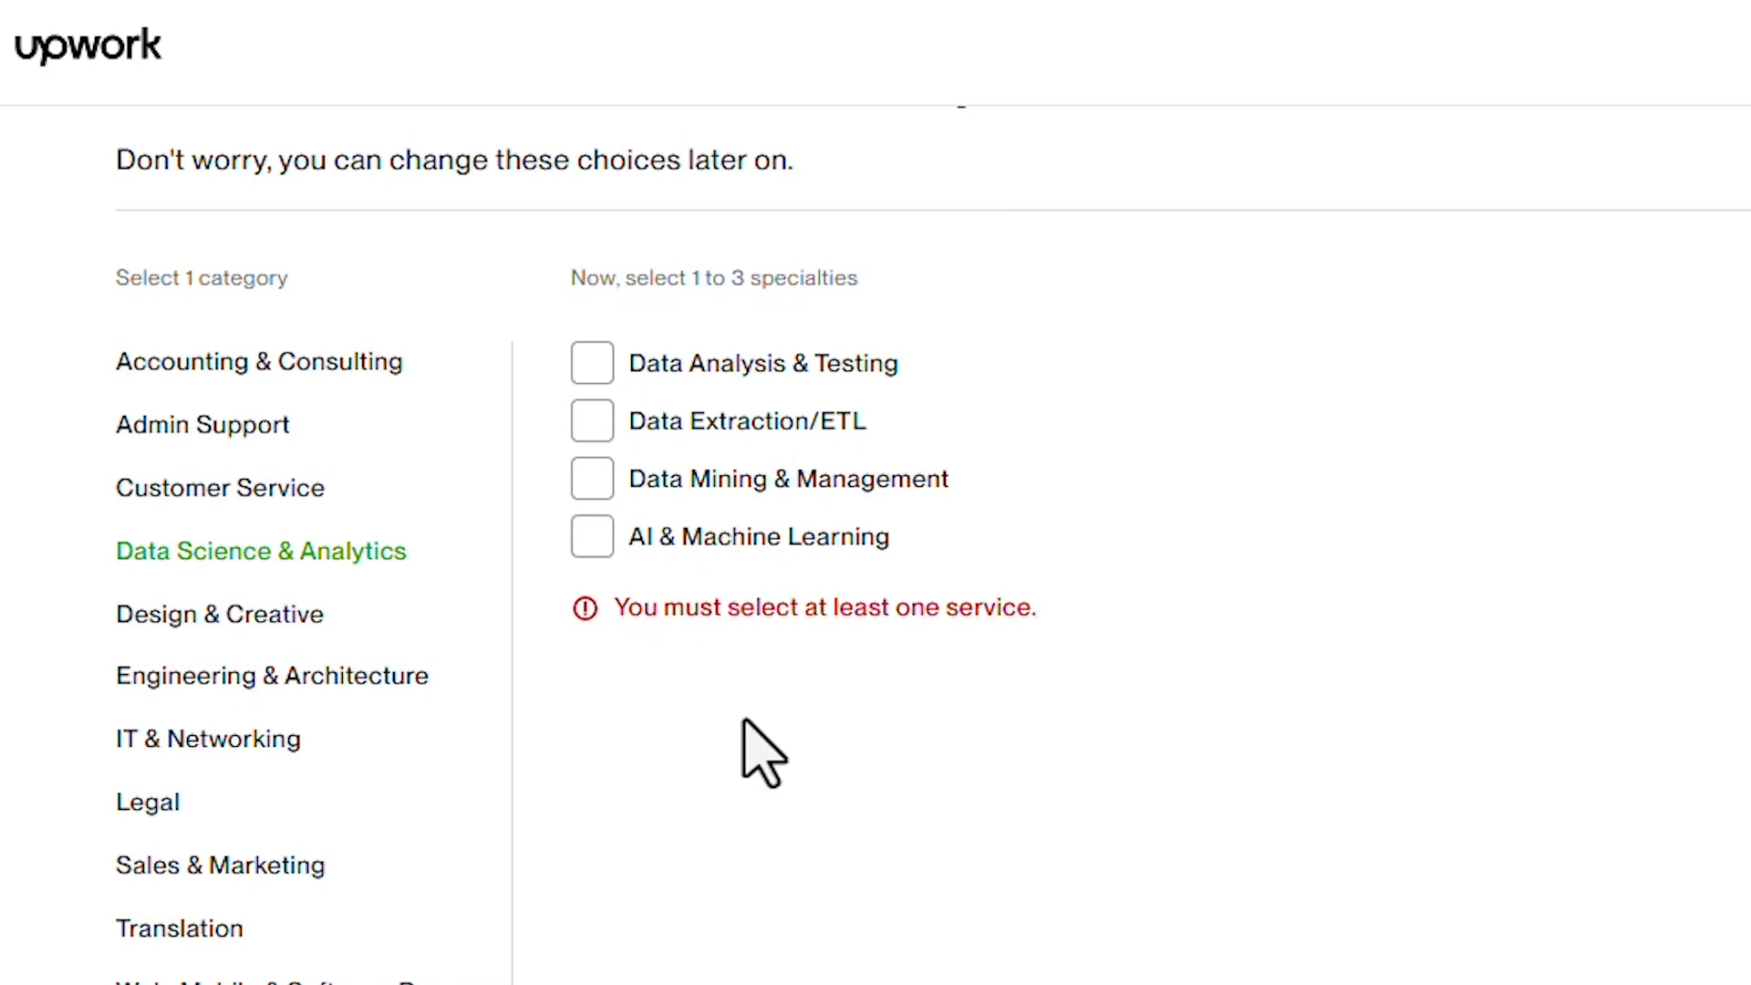
click(213, 616)
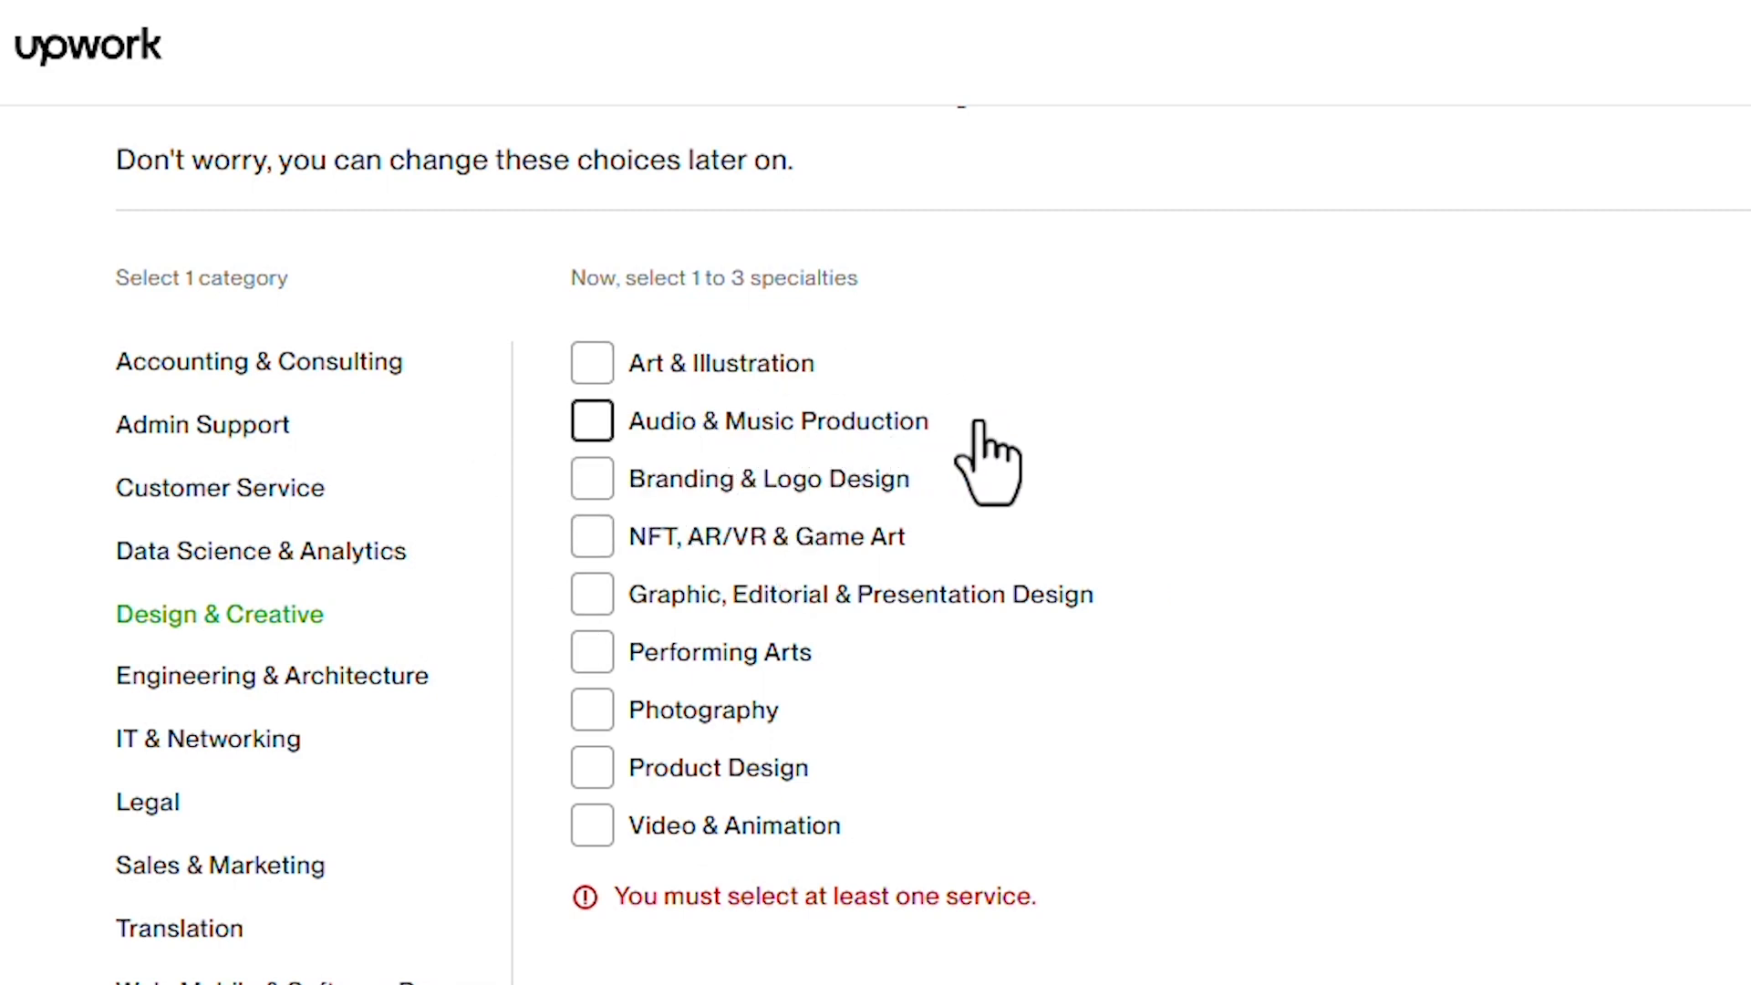
scroll(958, 456, down, 2)
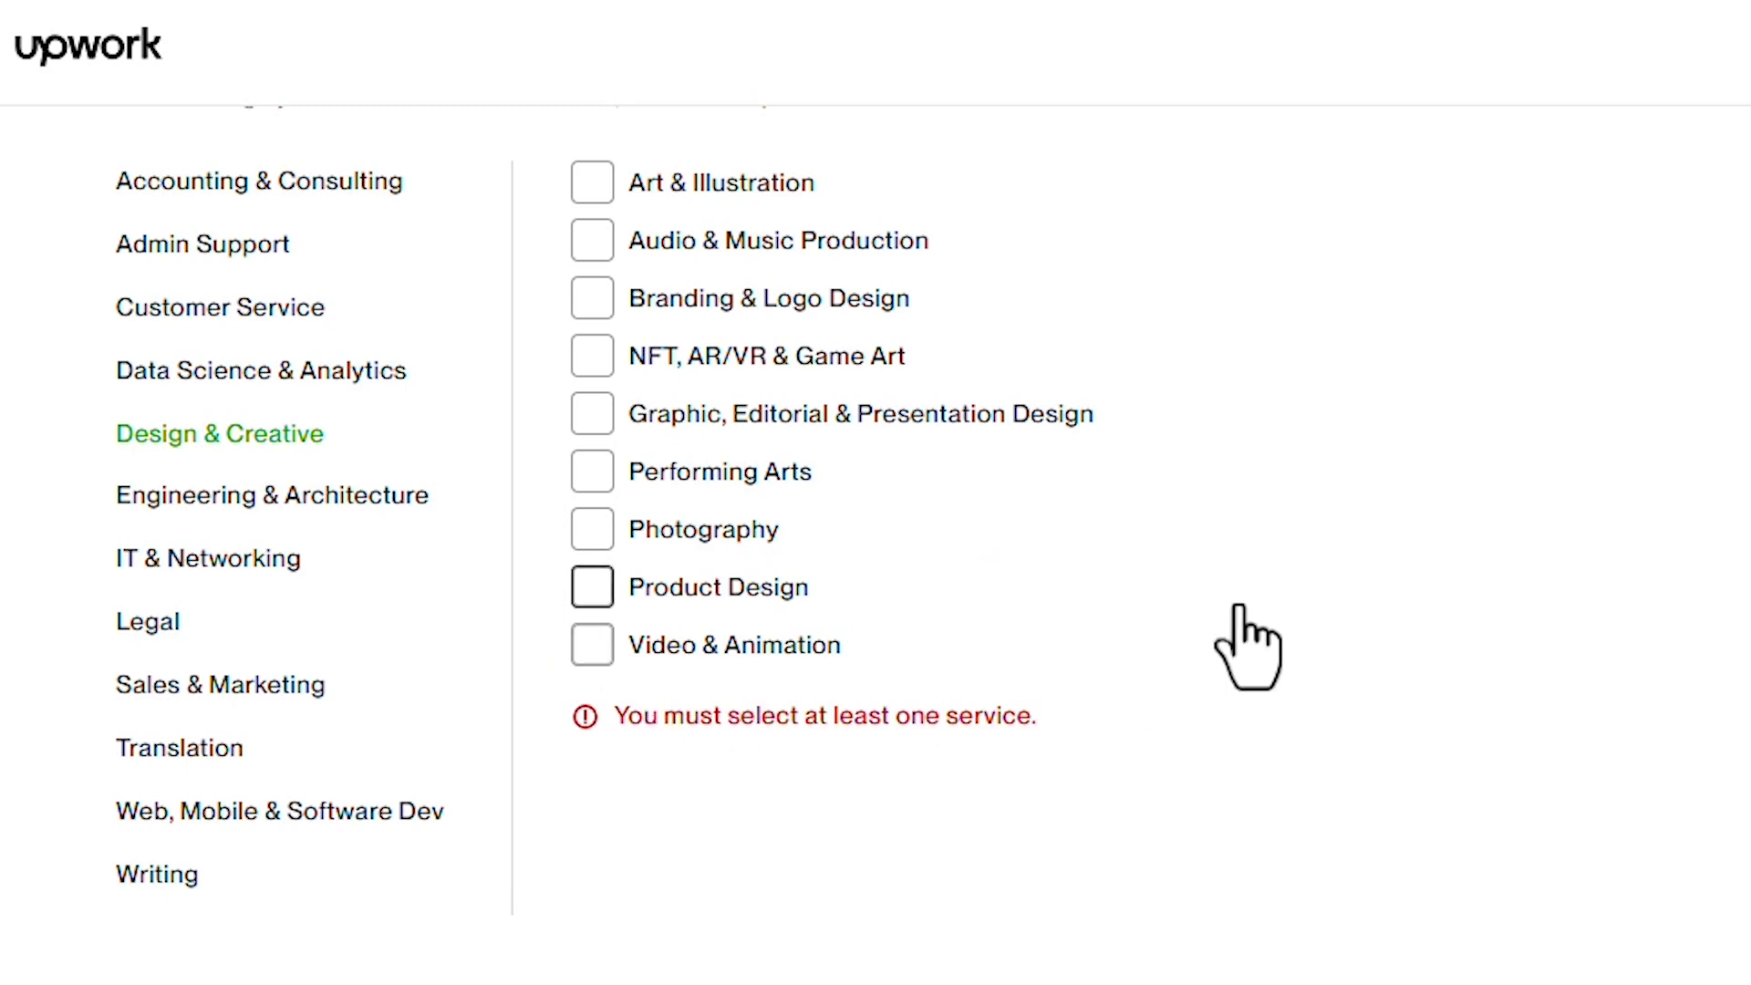
click(320, 507)
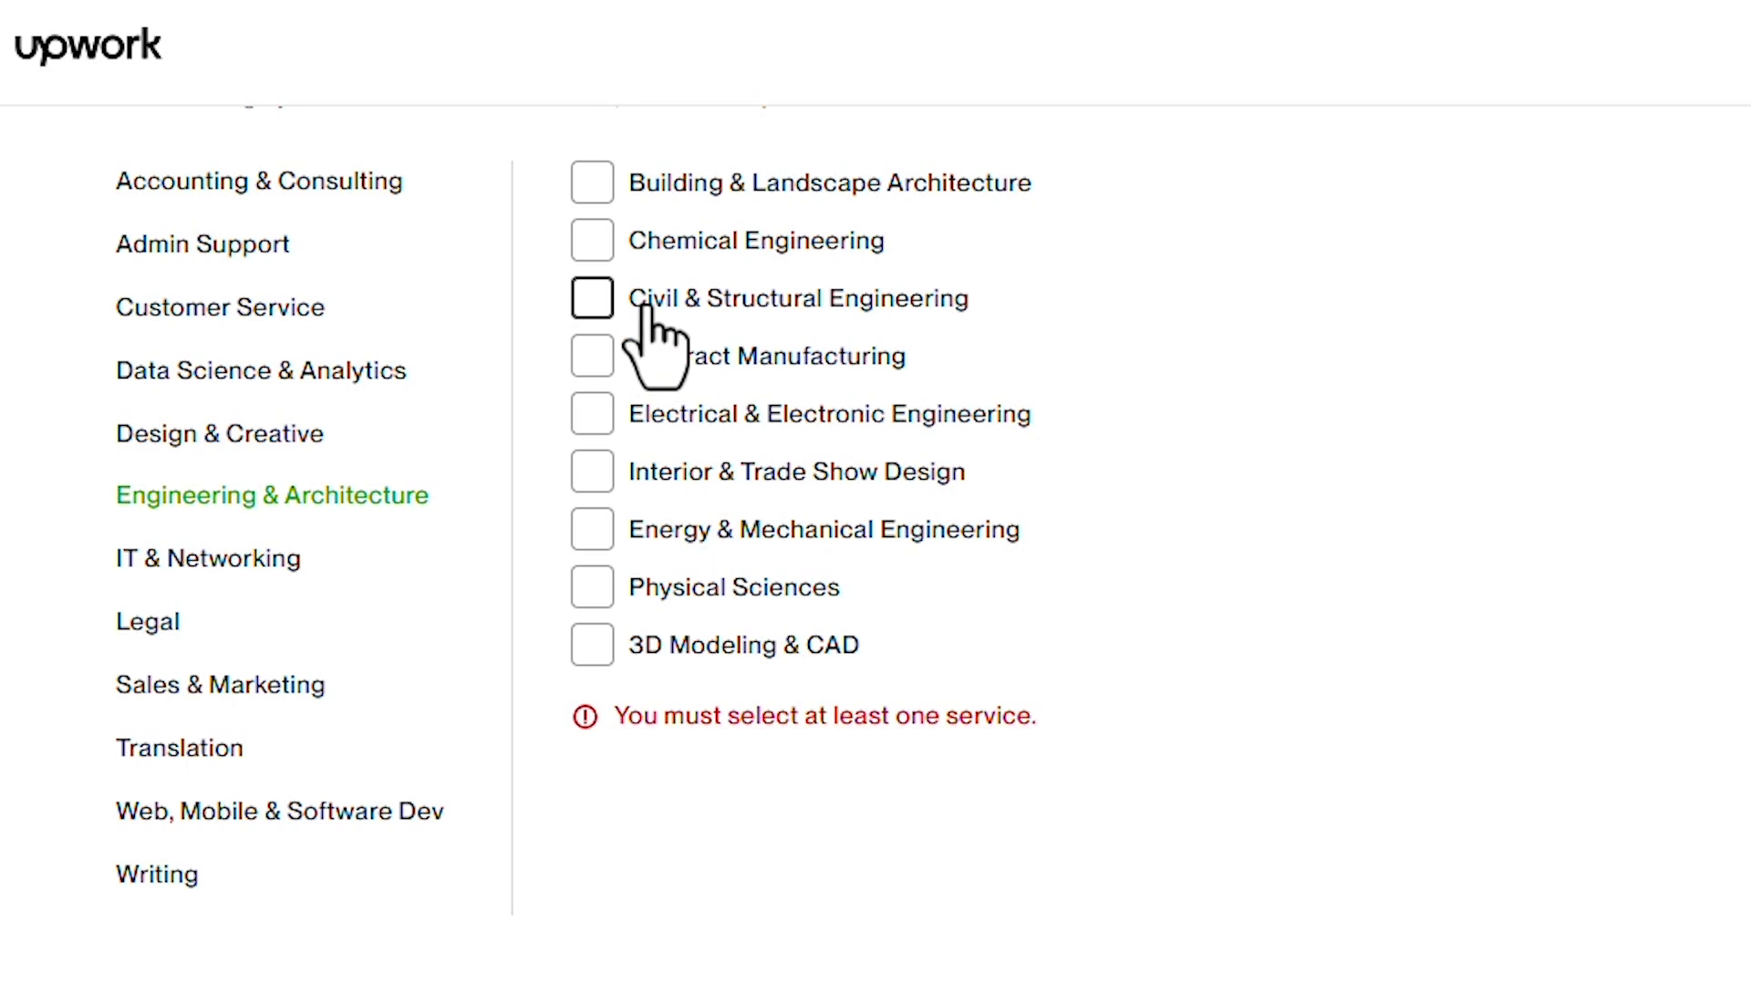
drag(901, 655, 625, 190)
click(762, 883)
click(280, 567)
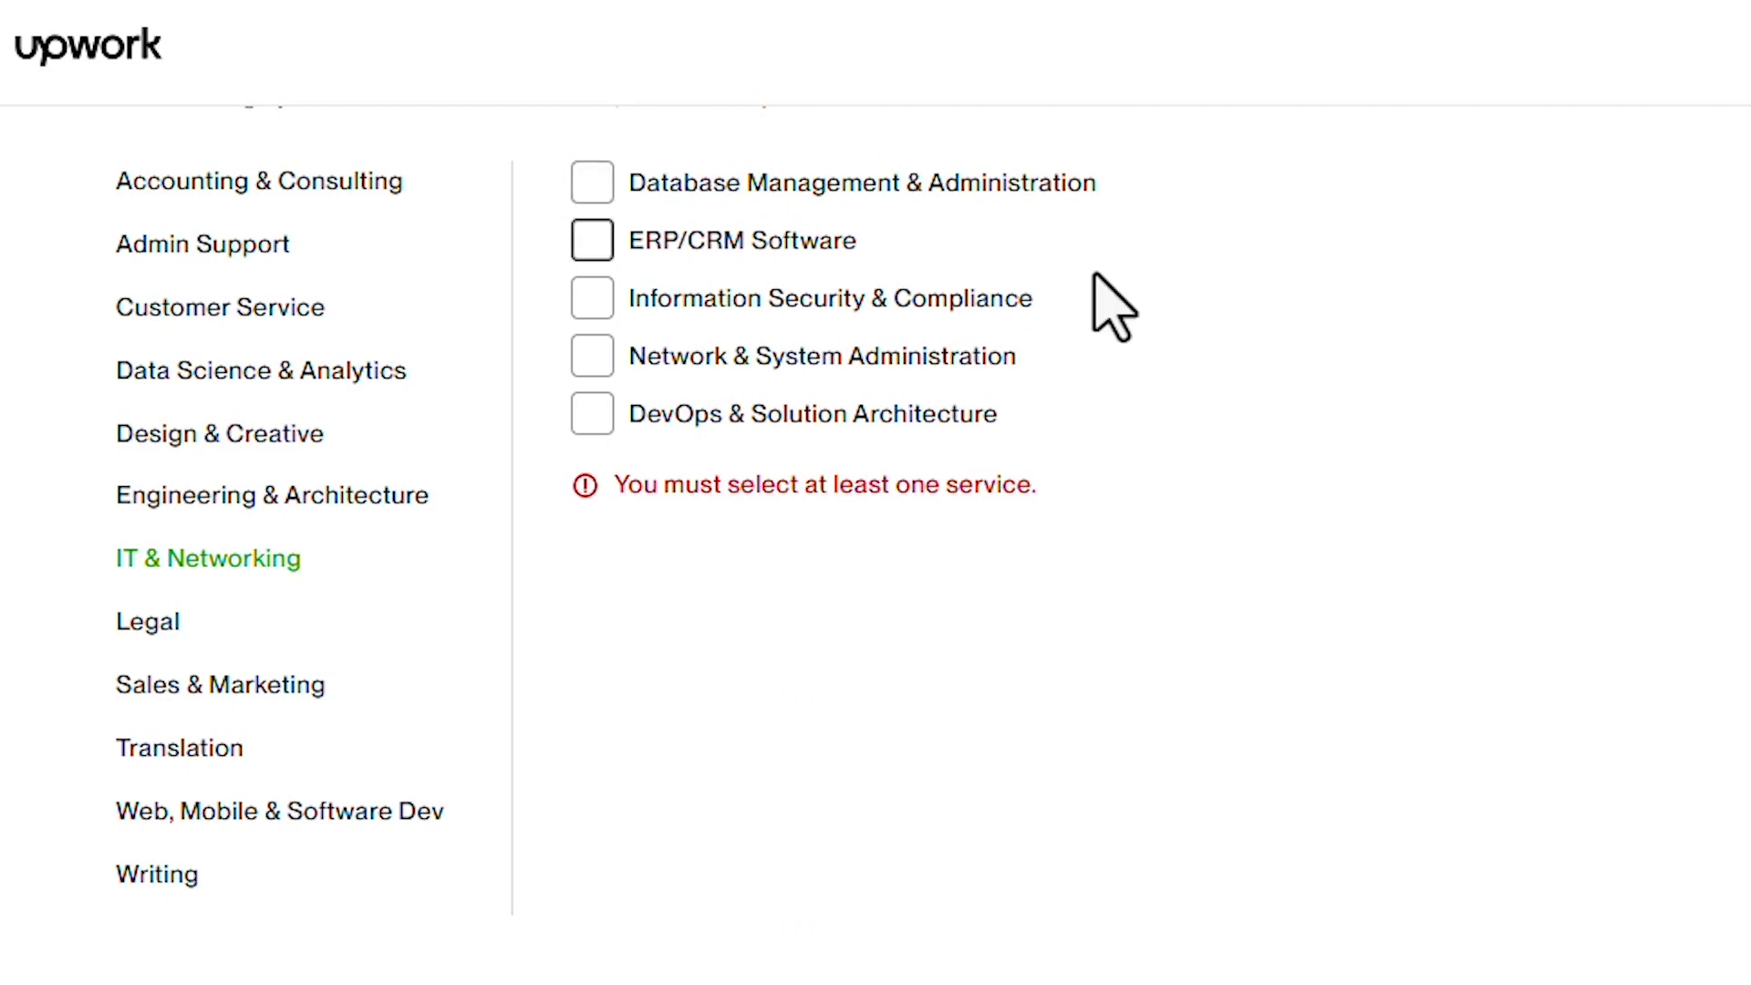
Step: Examine the specialties offered under the Legal category
click(173, 633)
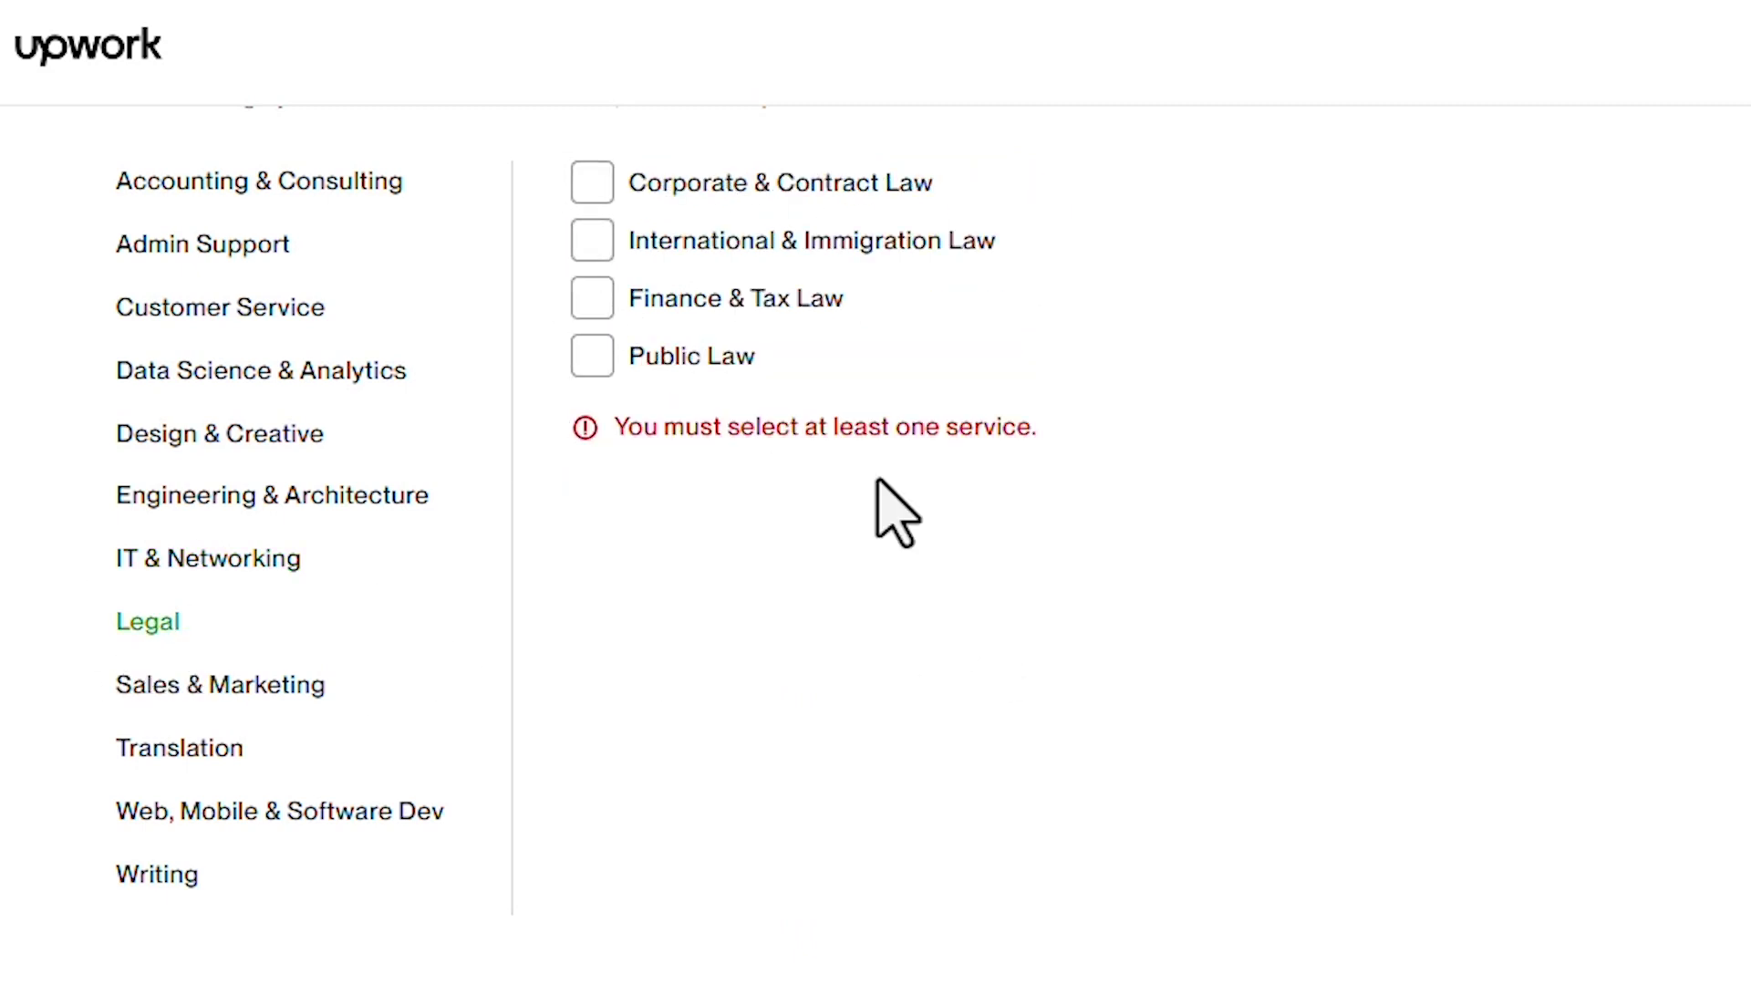
triple_click(657, 354)
drag(629, 355, 590, 286)
click(1063, 273)
drag(999, 242, 638, 265)
drag(936, 182, 652, 205)
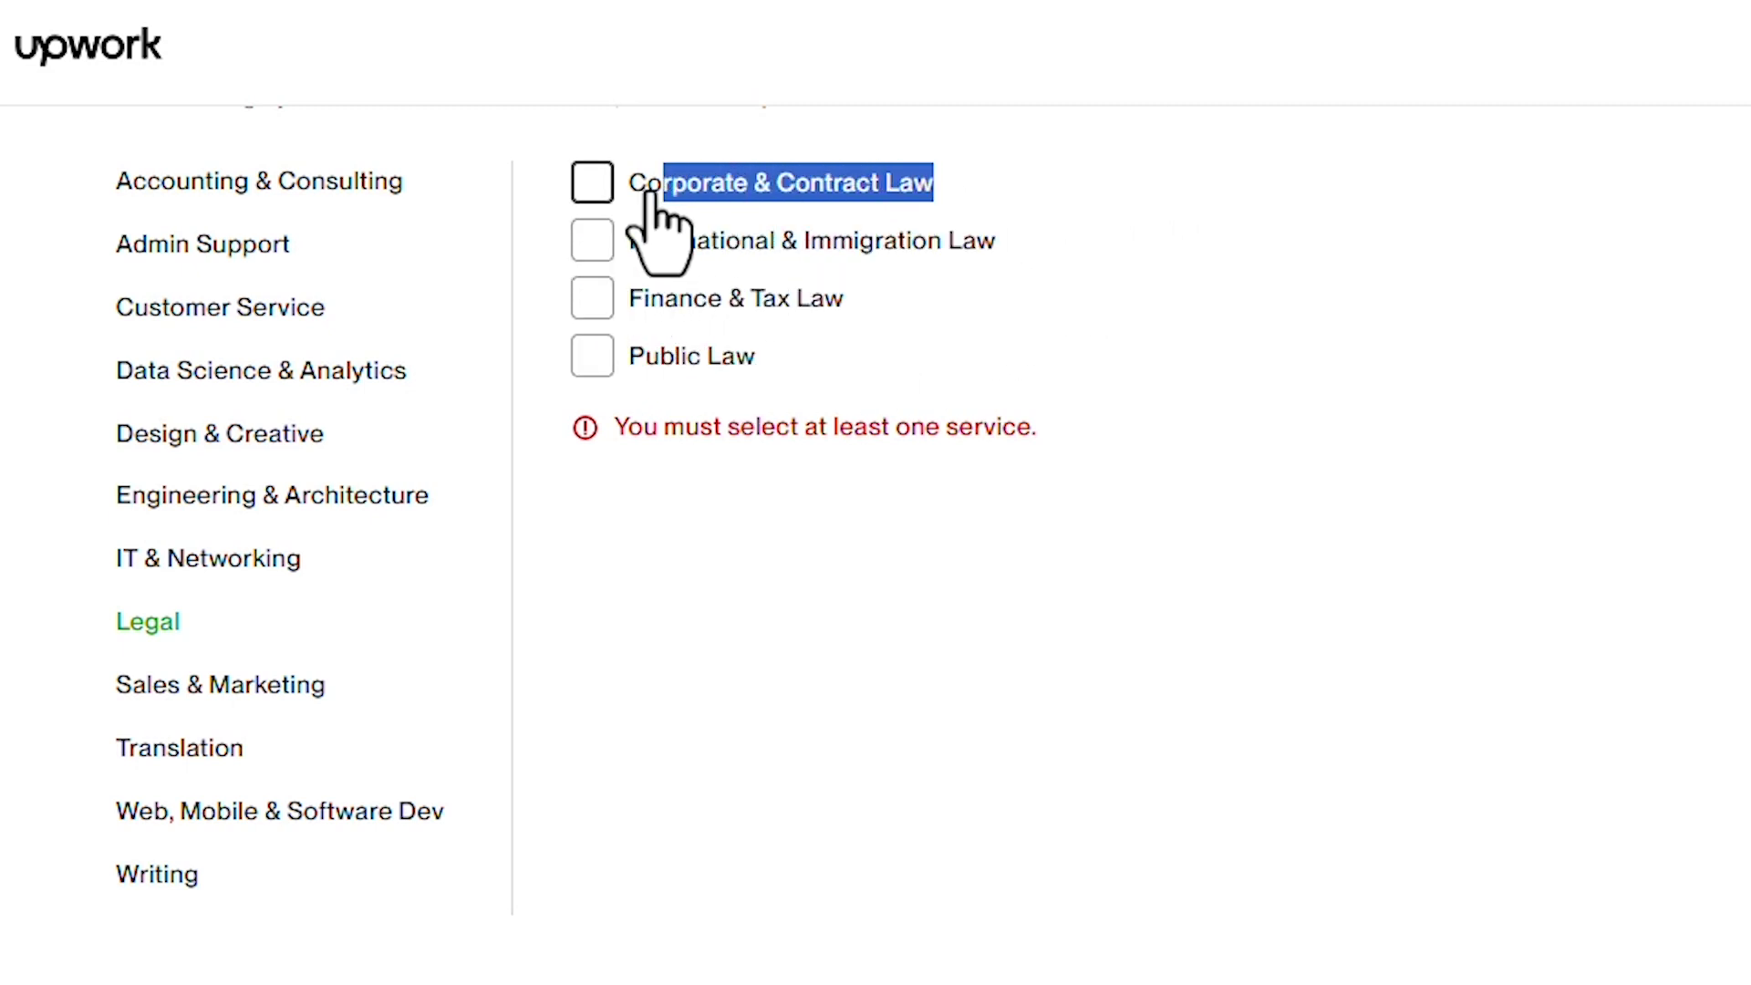
Step: Review the specialties under Sales & Marketing, Translation, Web, Mobile & Software Dev, and Writing
click(193, 690)
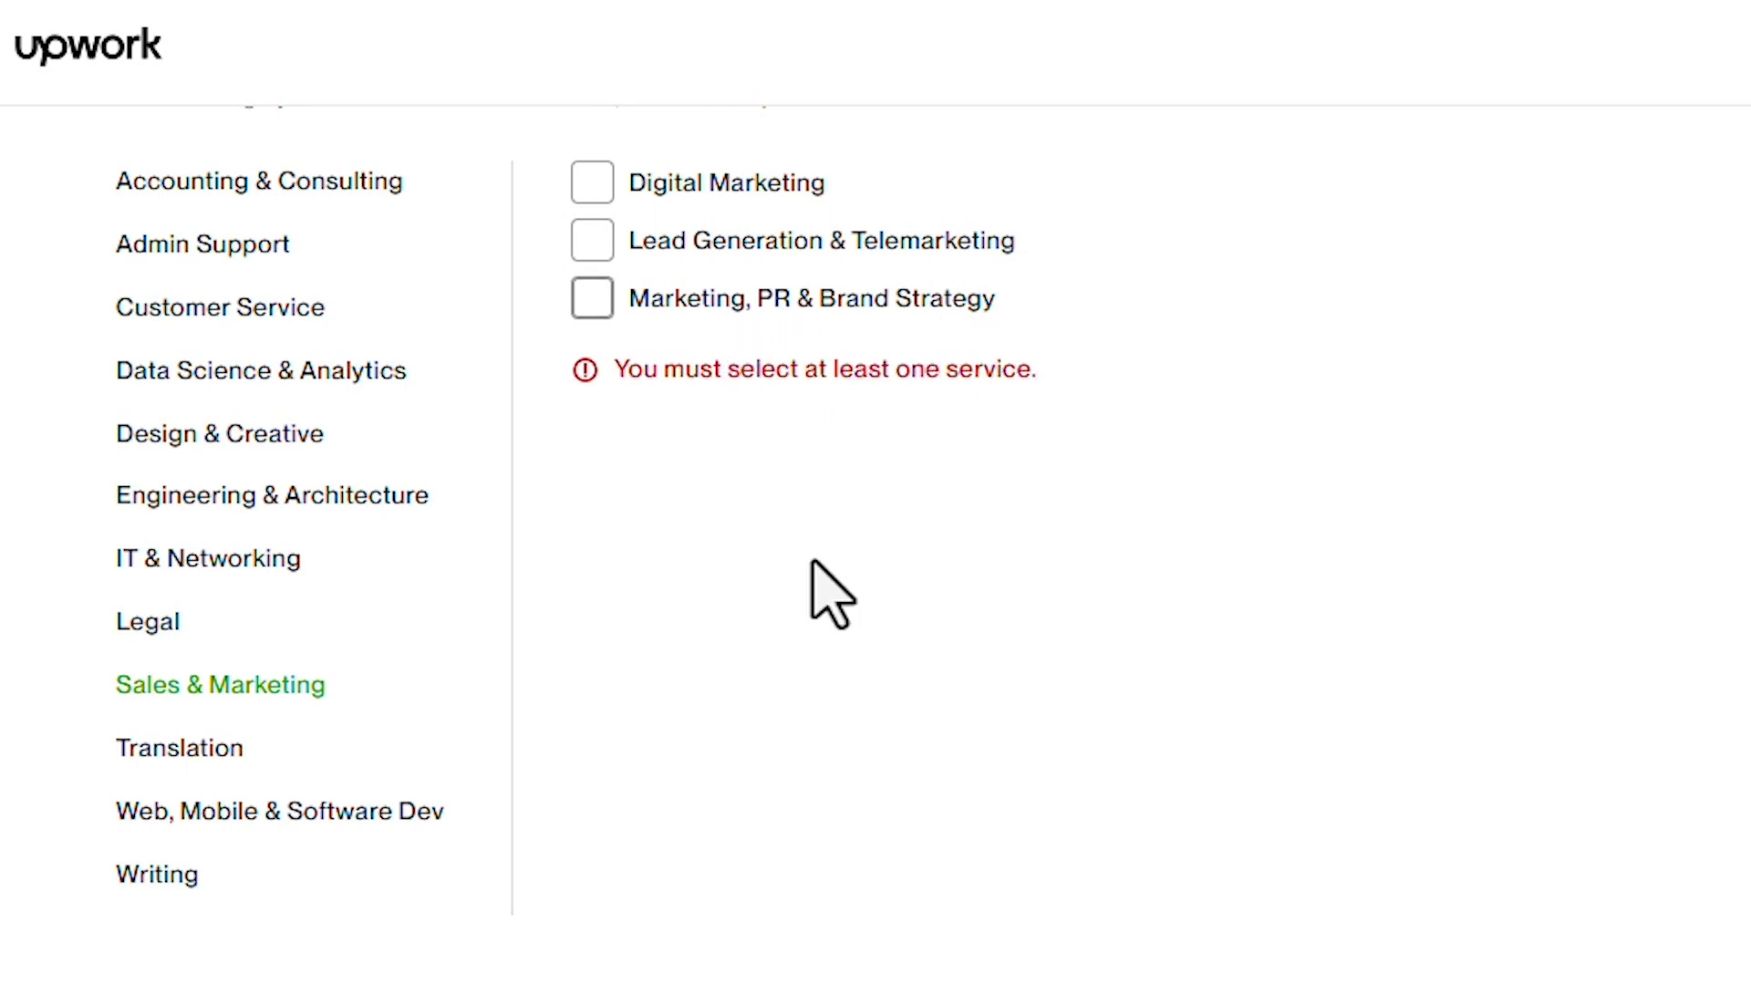
click(195, 757)
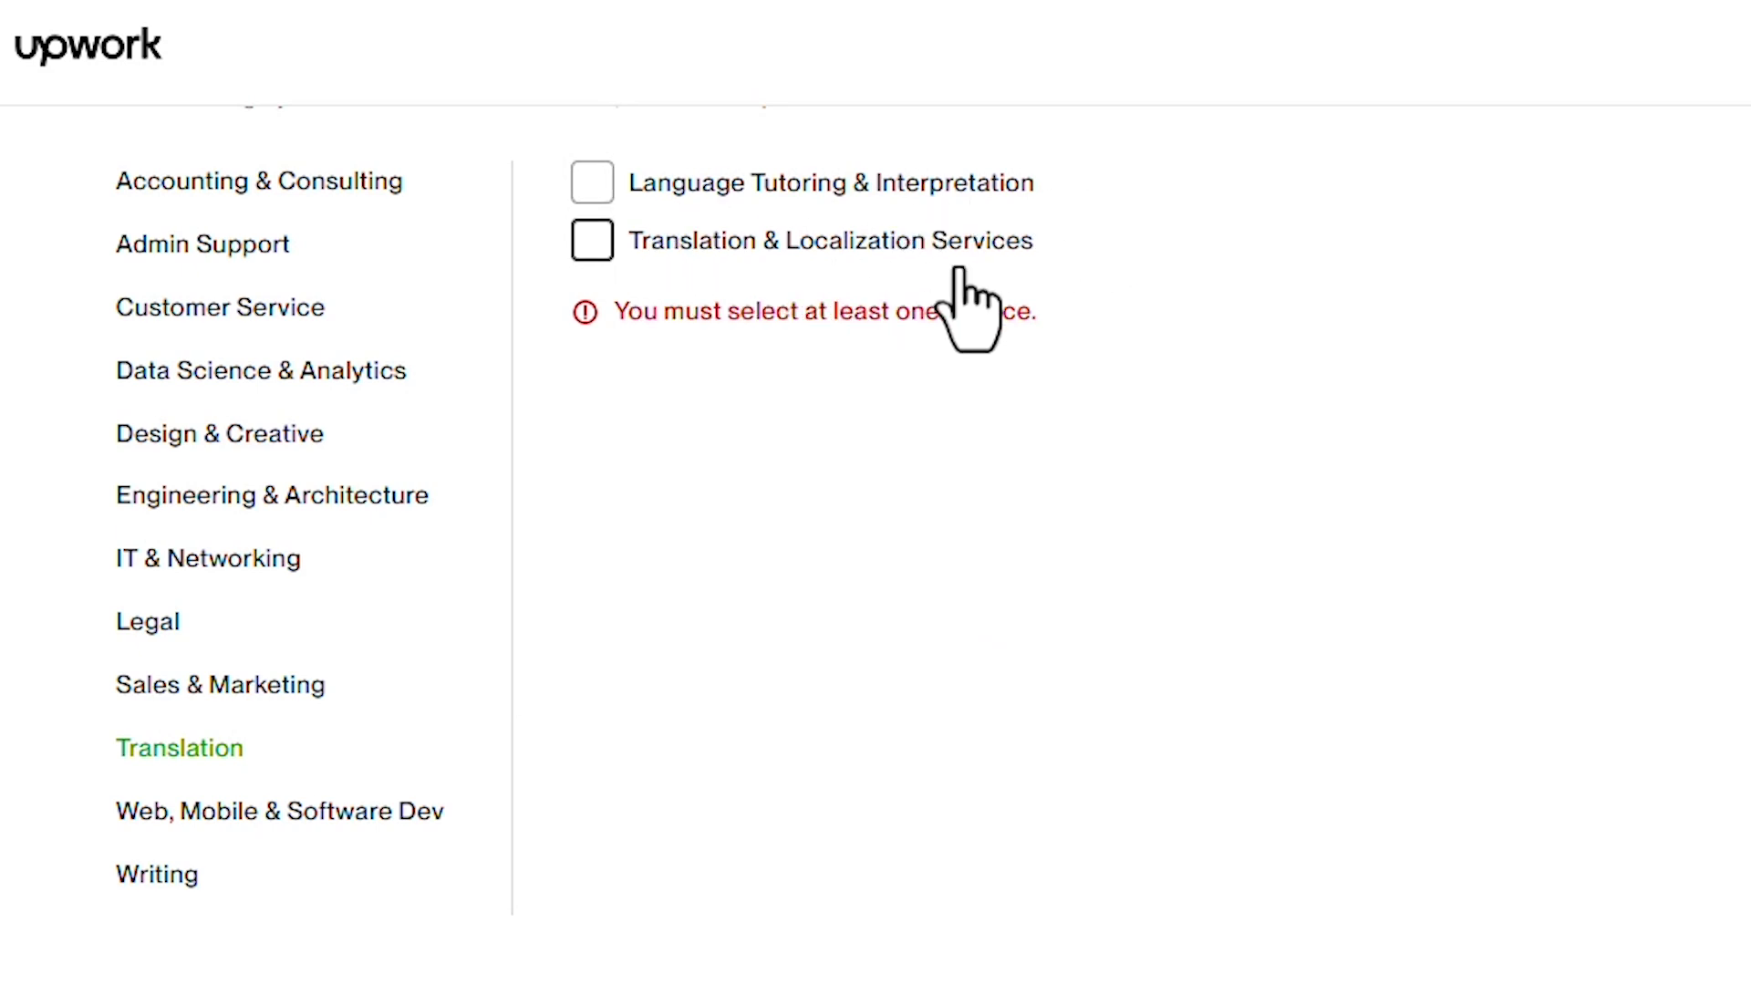
click(250, 812)
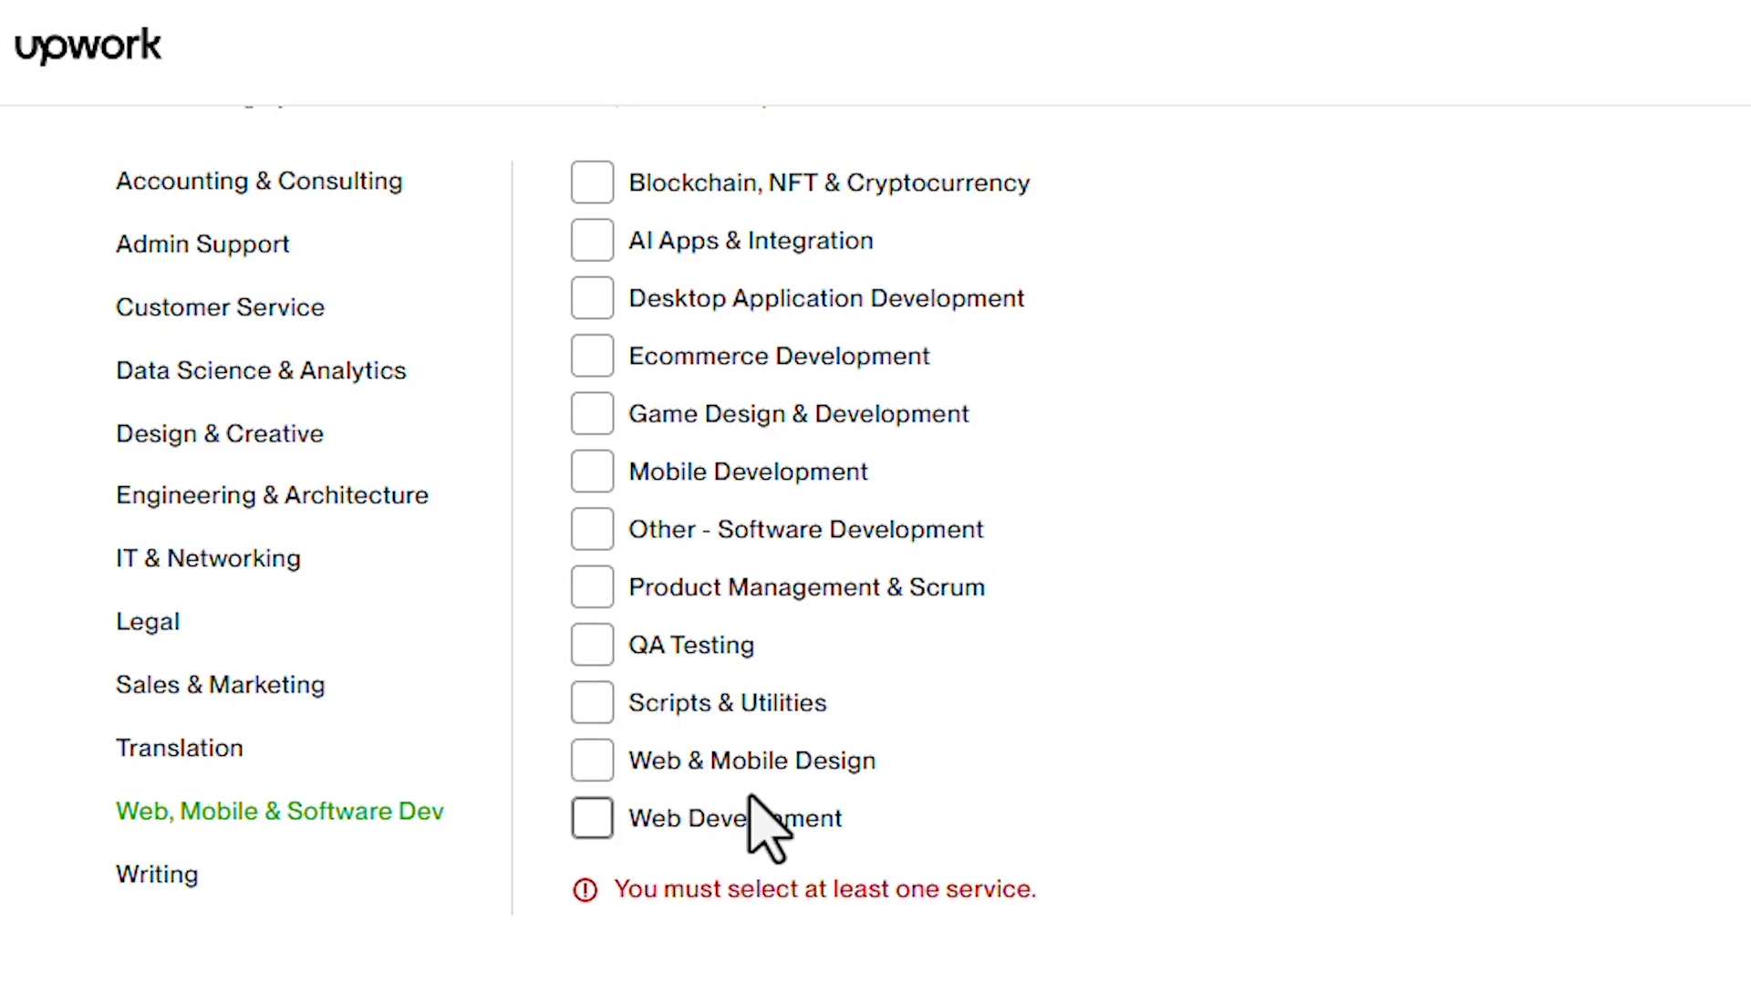
click(174, 880)
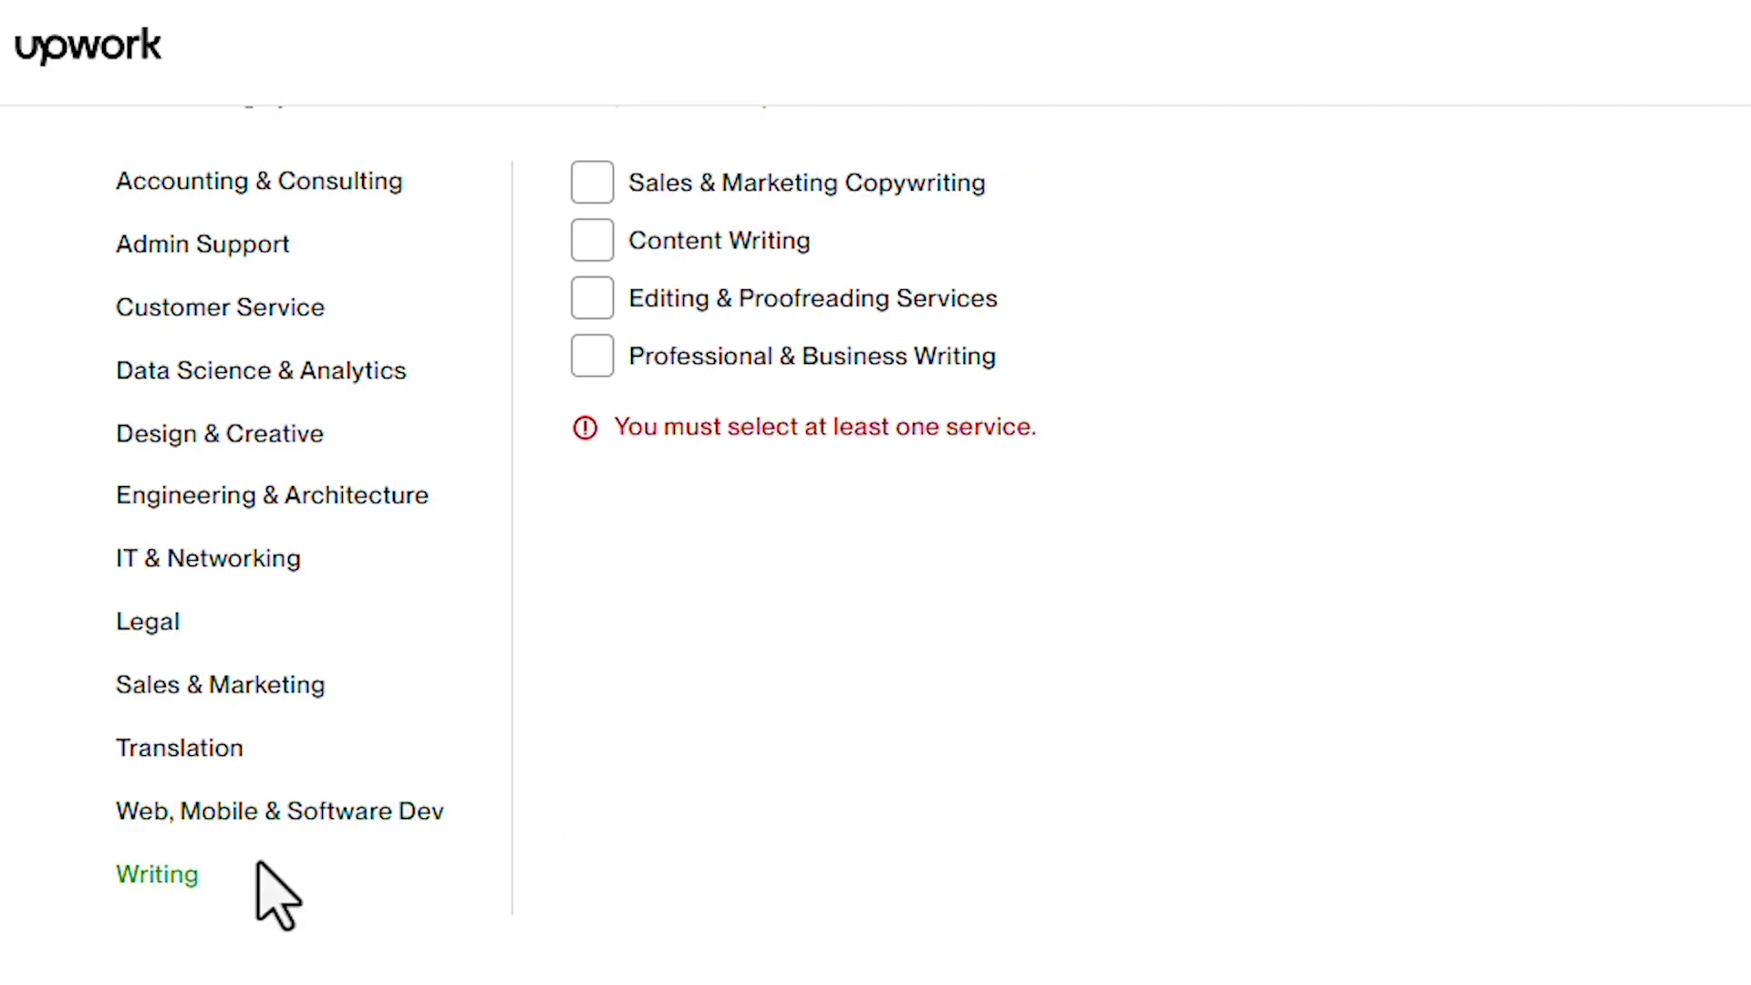
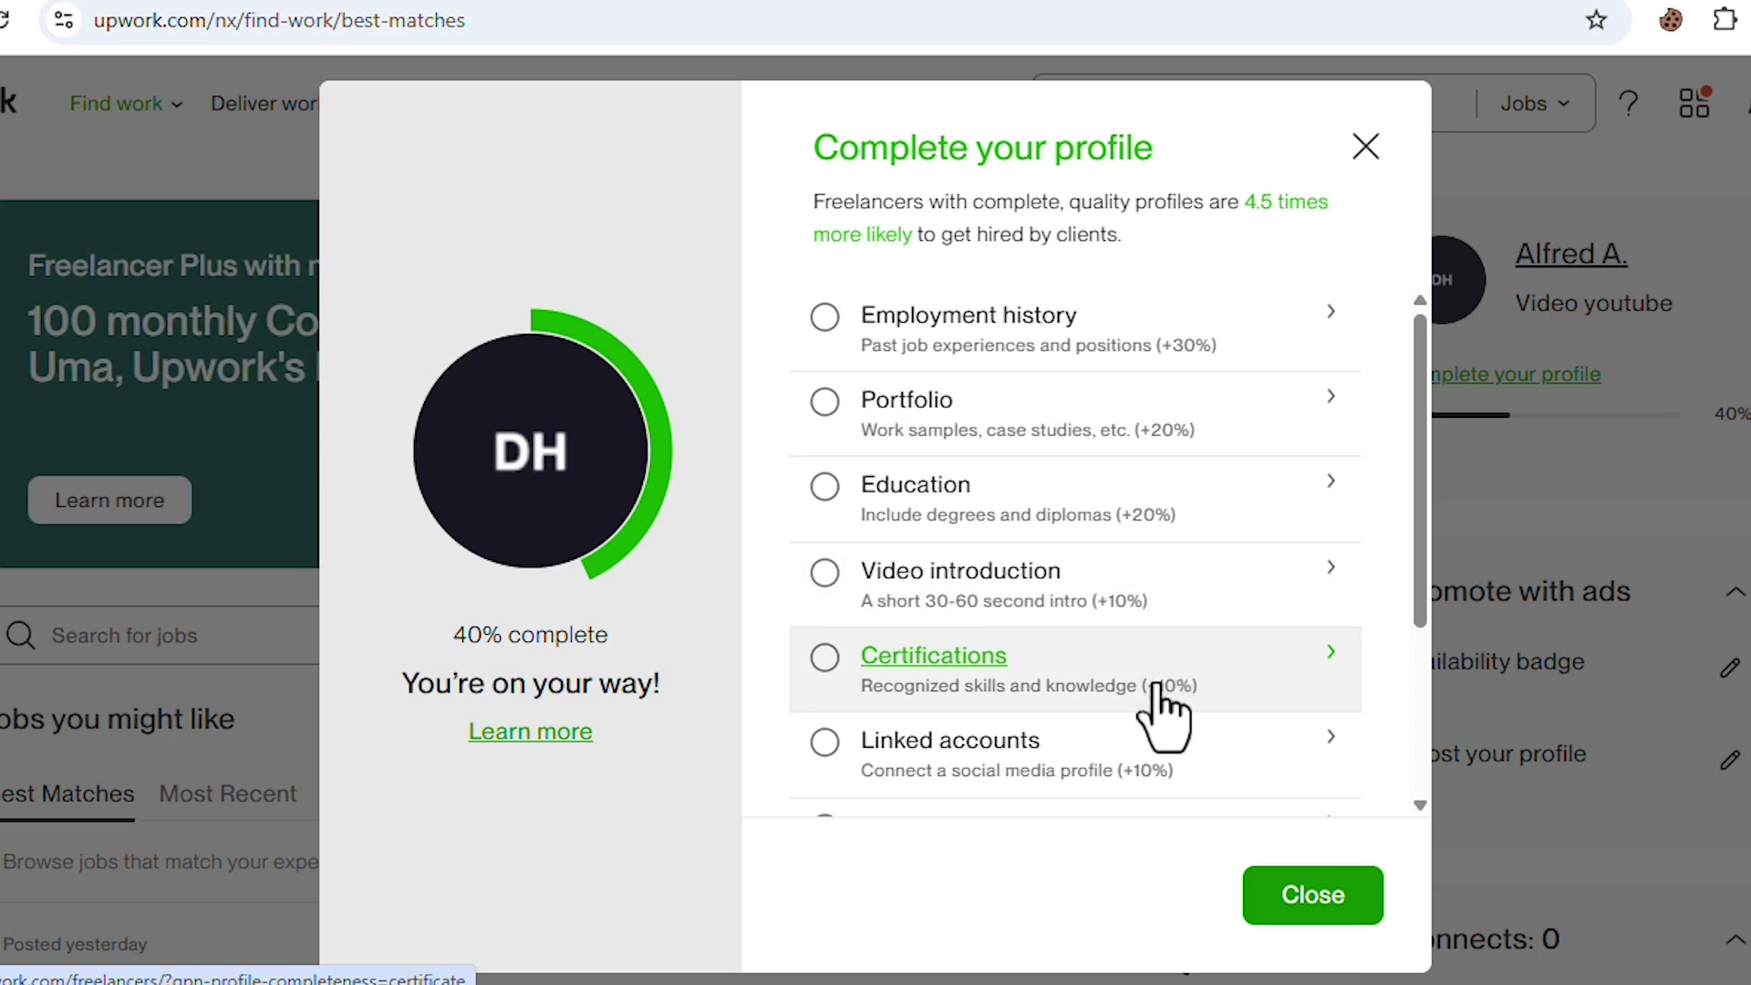
Step: Start an employment history entry from the profile checklist with company EDUKBUZ, city lome and country Togo
scroll(1158, 716, down, 3)
scroll(1135, 720, up, 3)
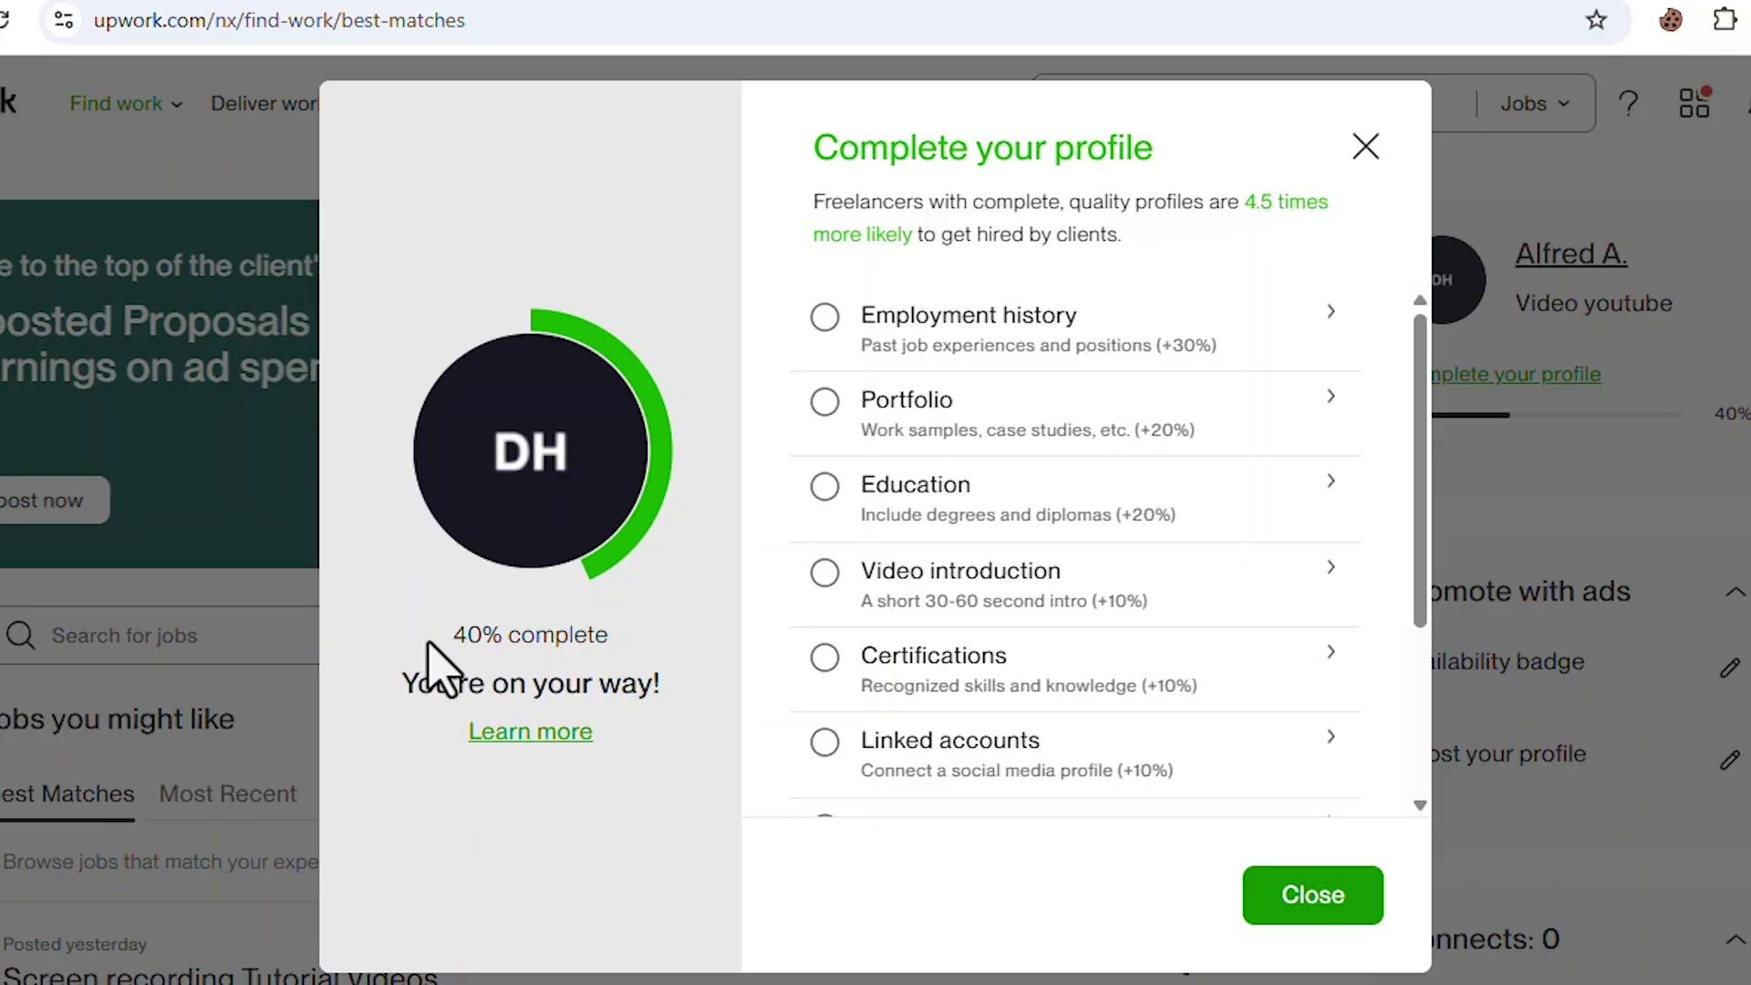
click(826, 333)
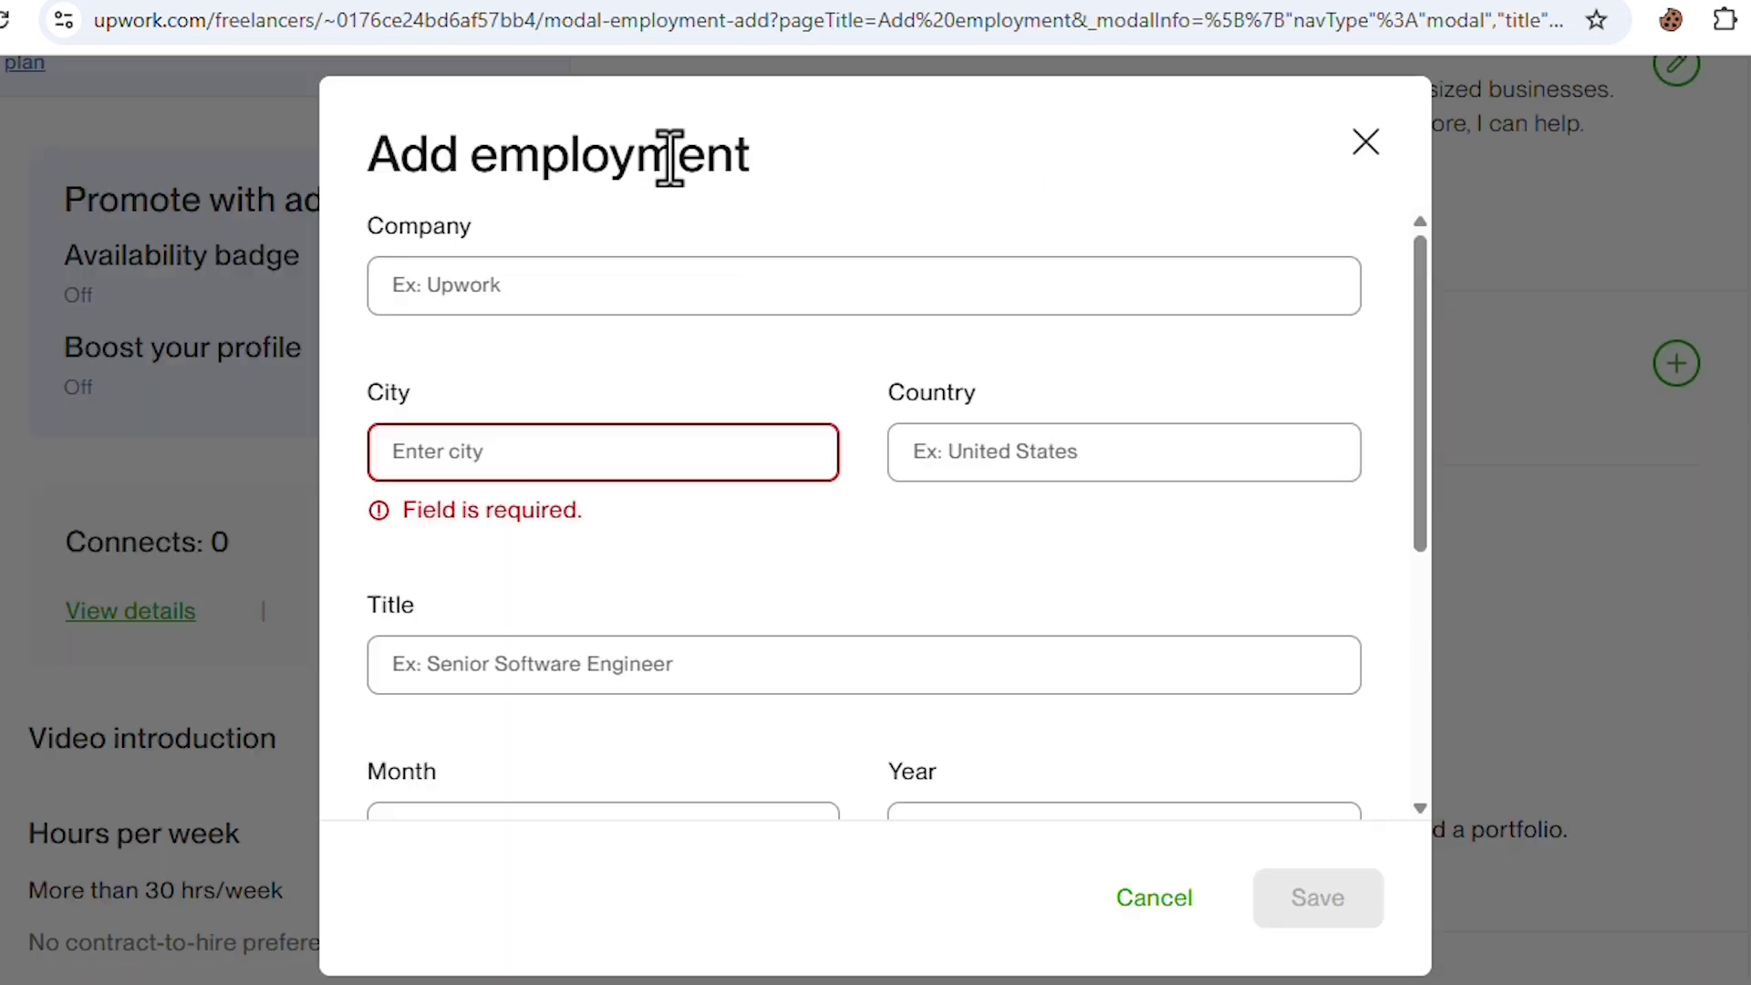
click(699, 299)
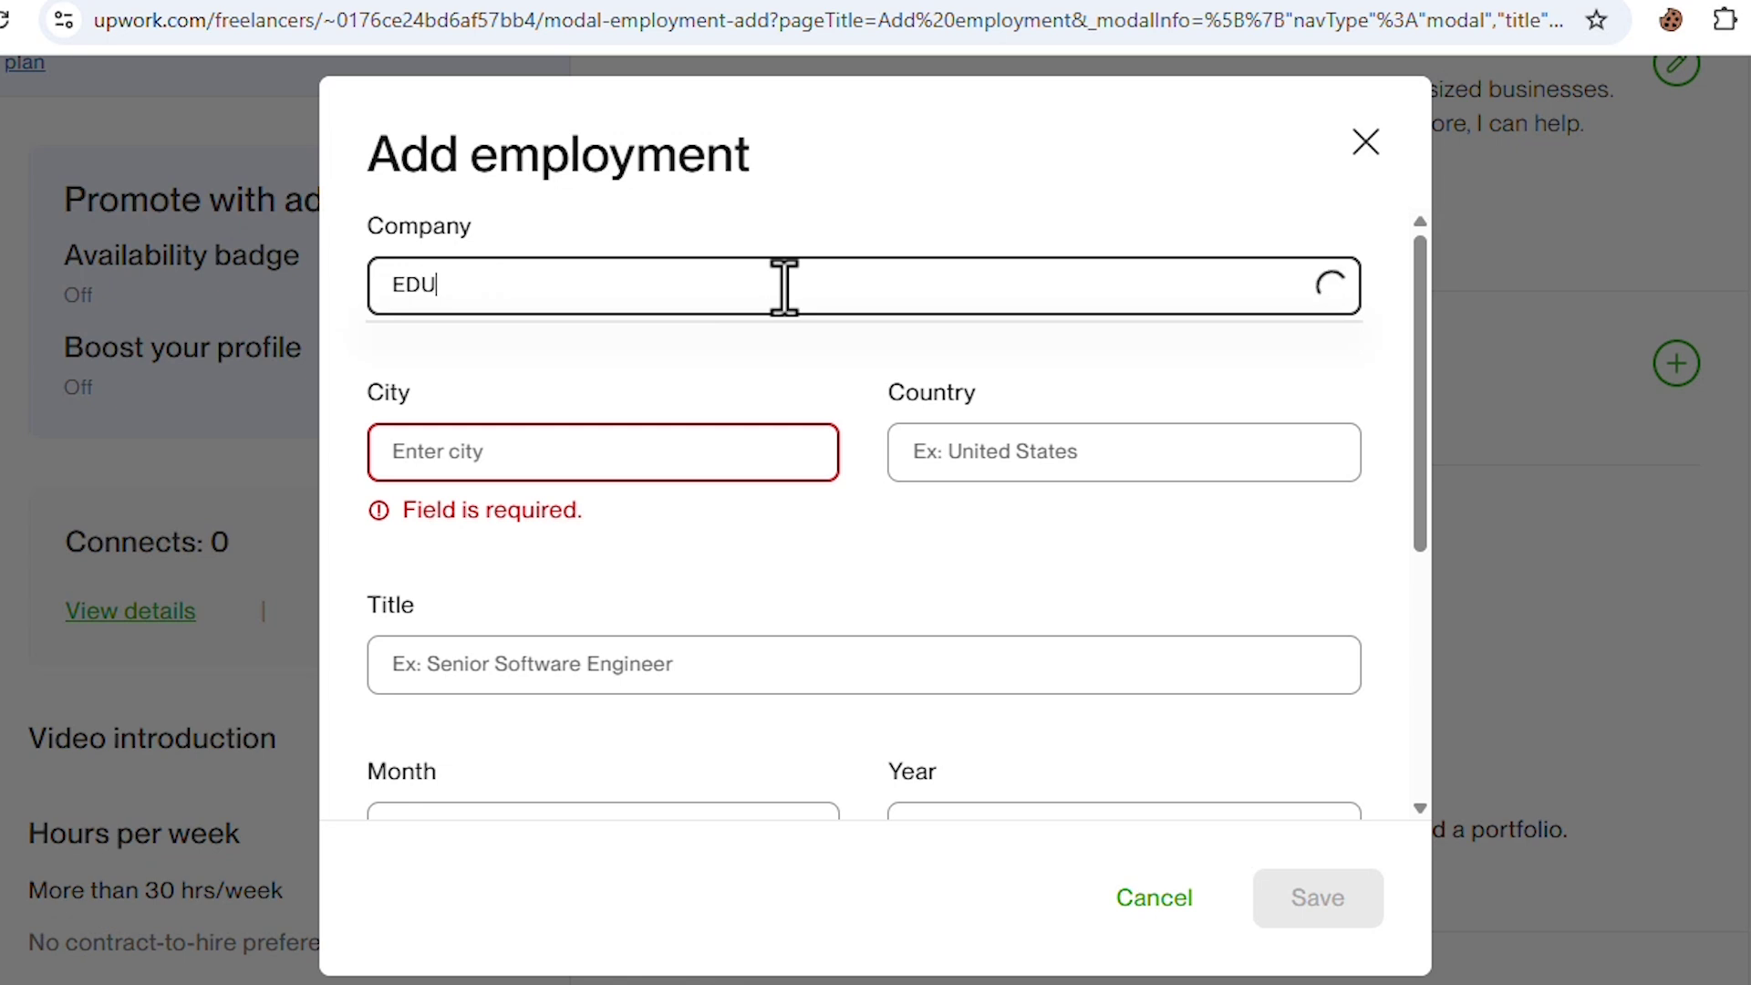
text(EDUKBUZ)
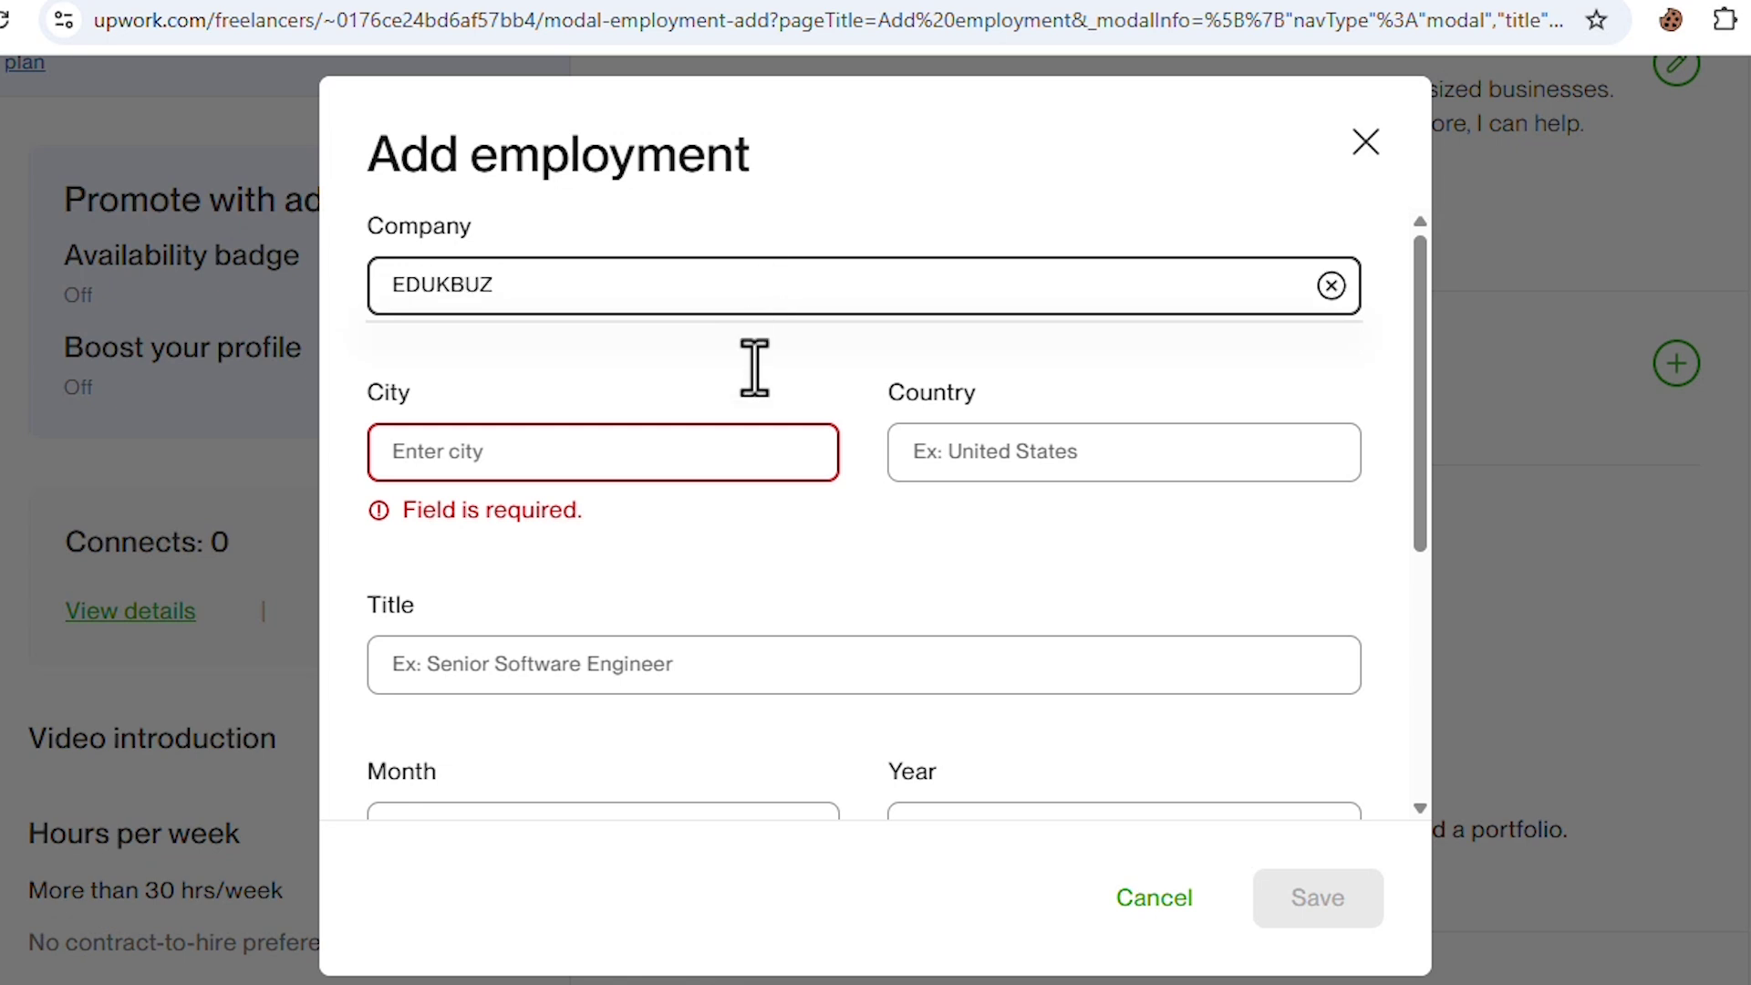
click(707, 451)
text(lome)
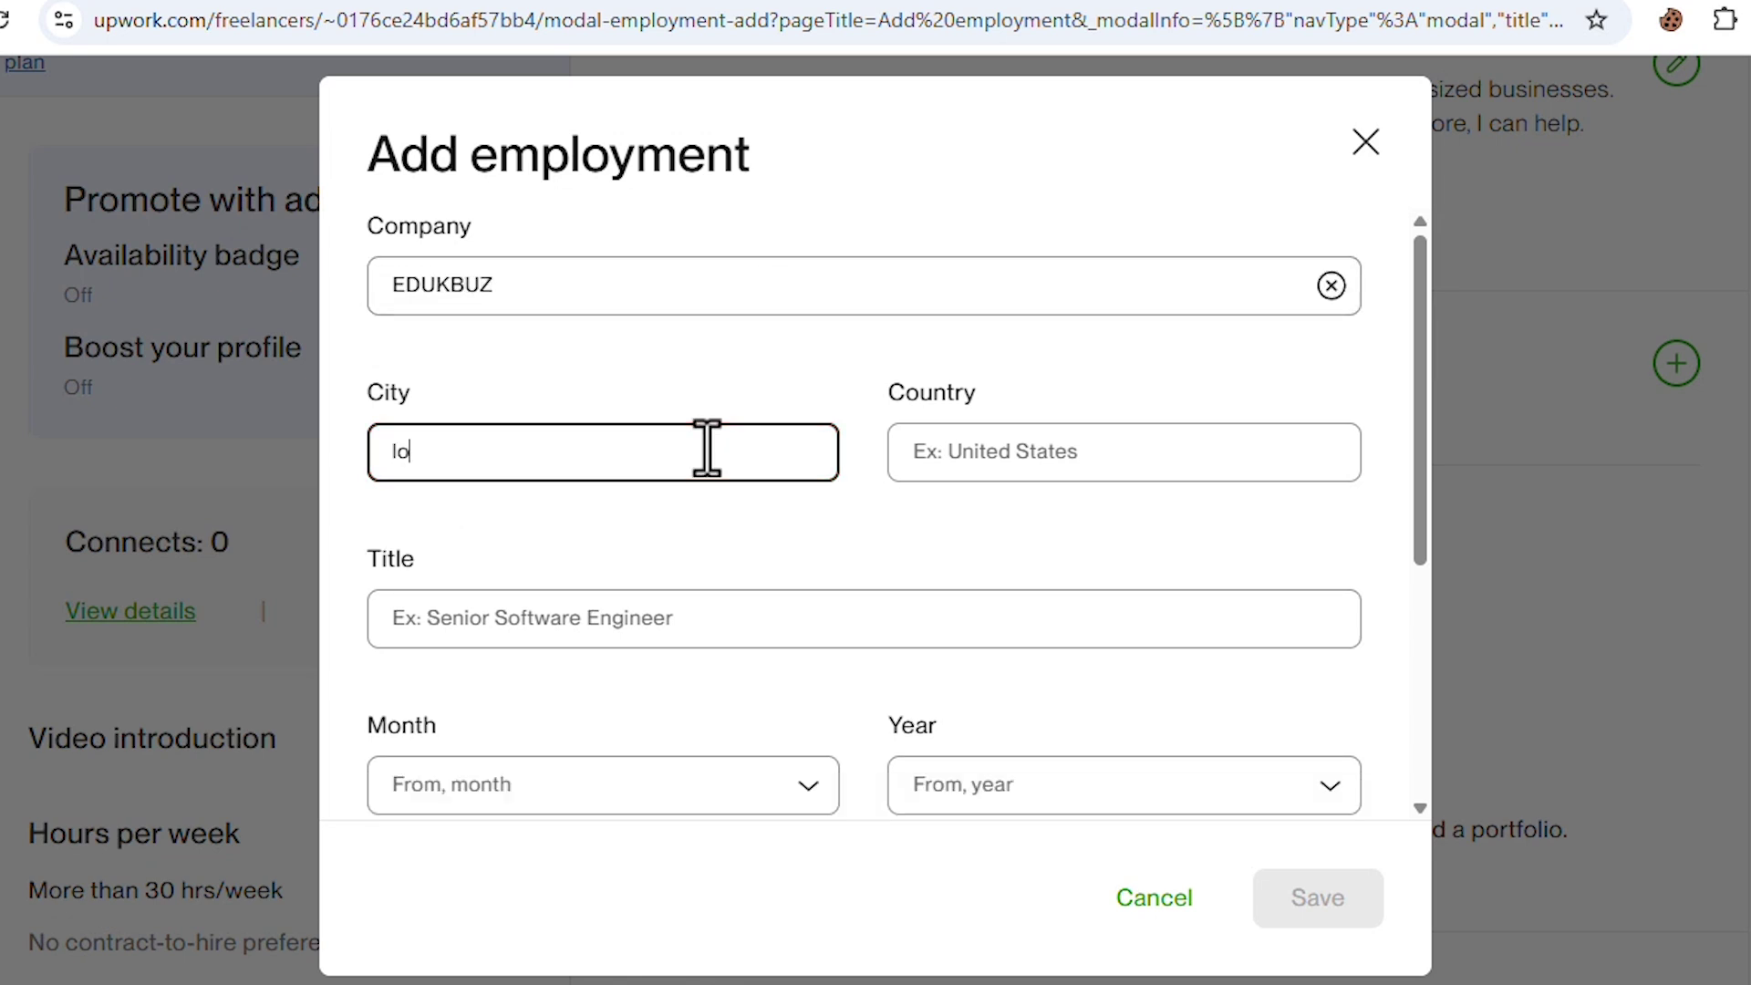
click(1047, 435)
text(togo)
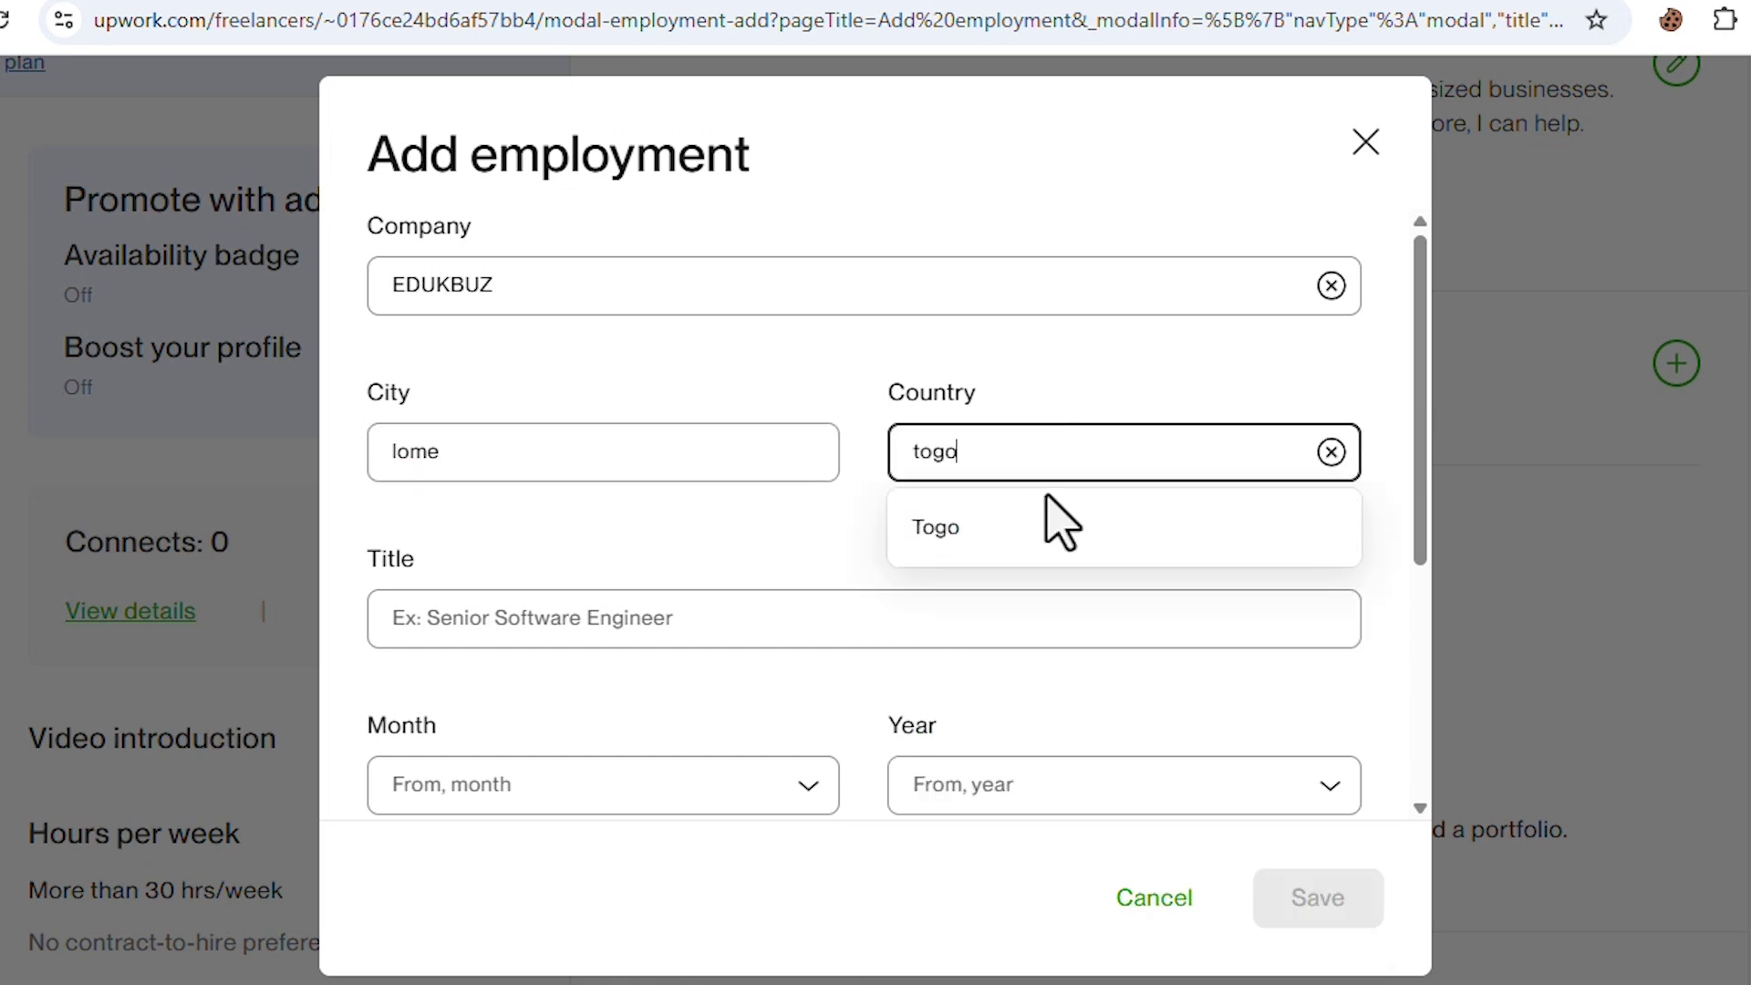
click(1048, 535)
Step: Enter the job title "Youtuber and freelancer" and mark the position as currently held
click(921, 629)
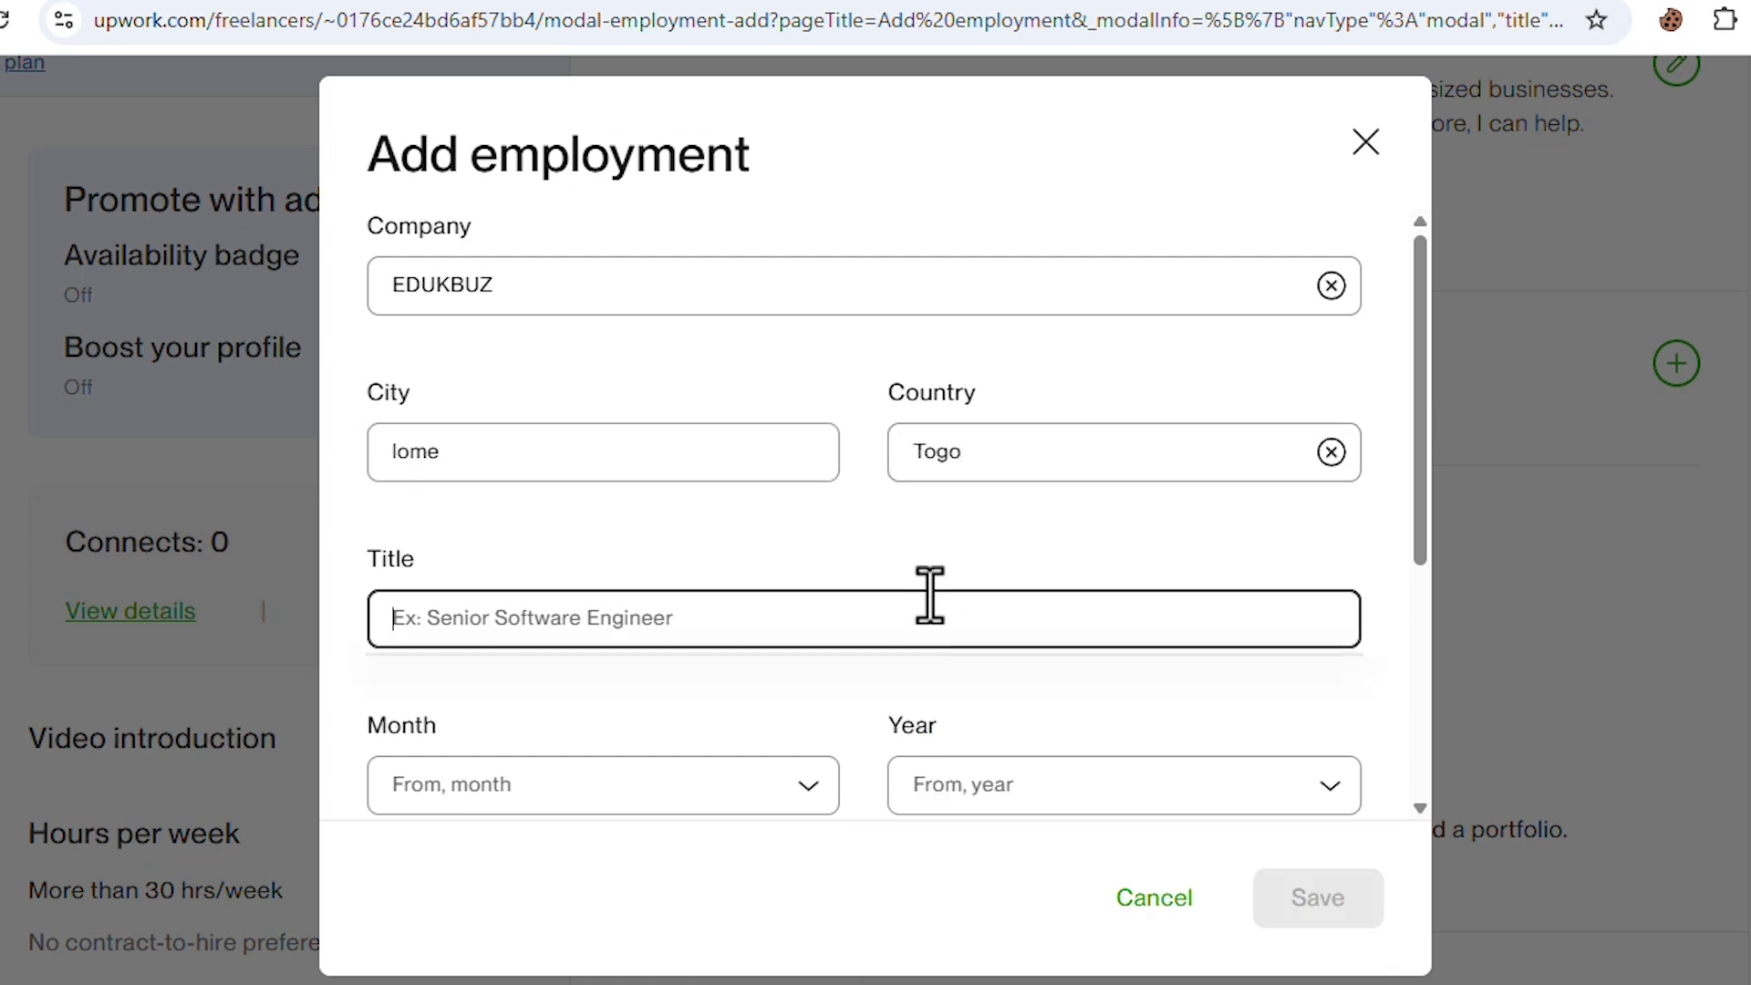
text(Youtuber)
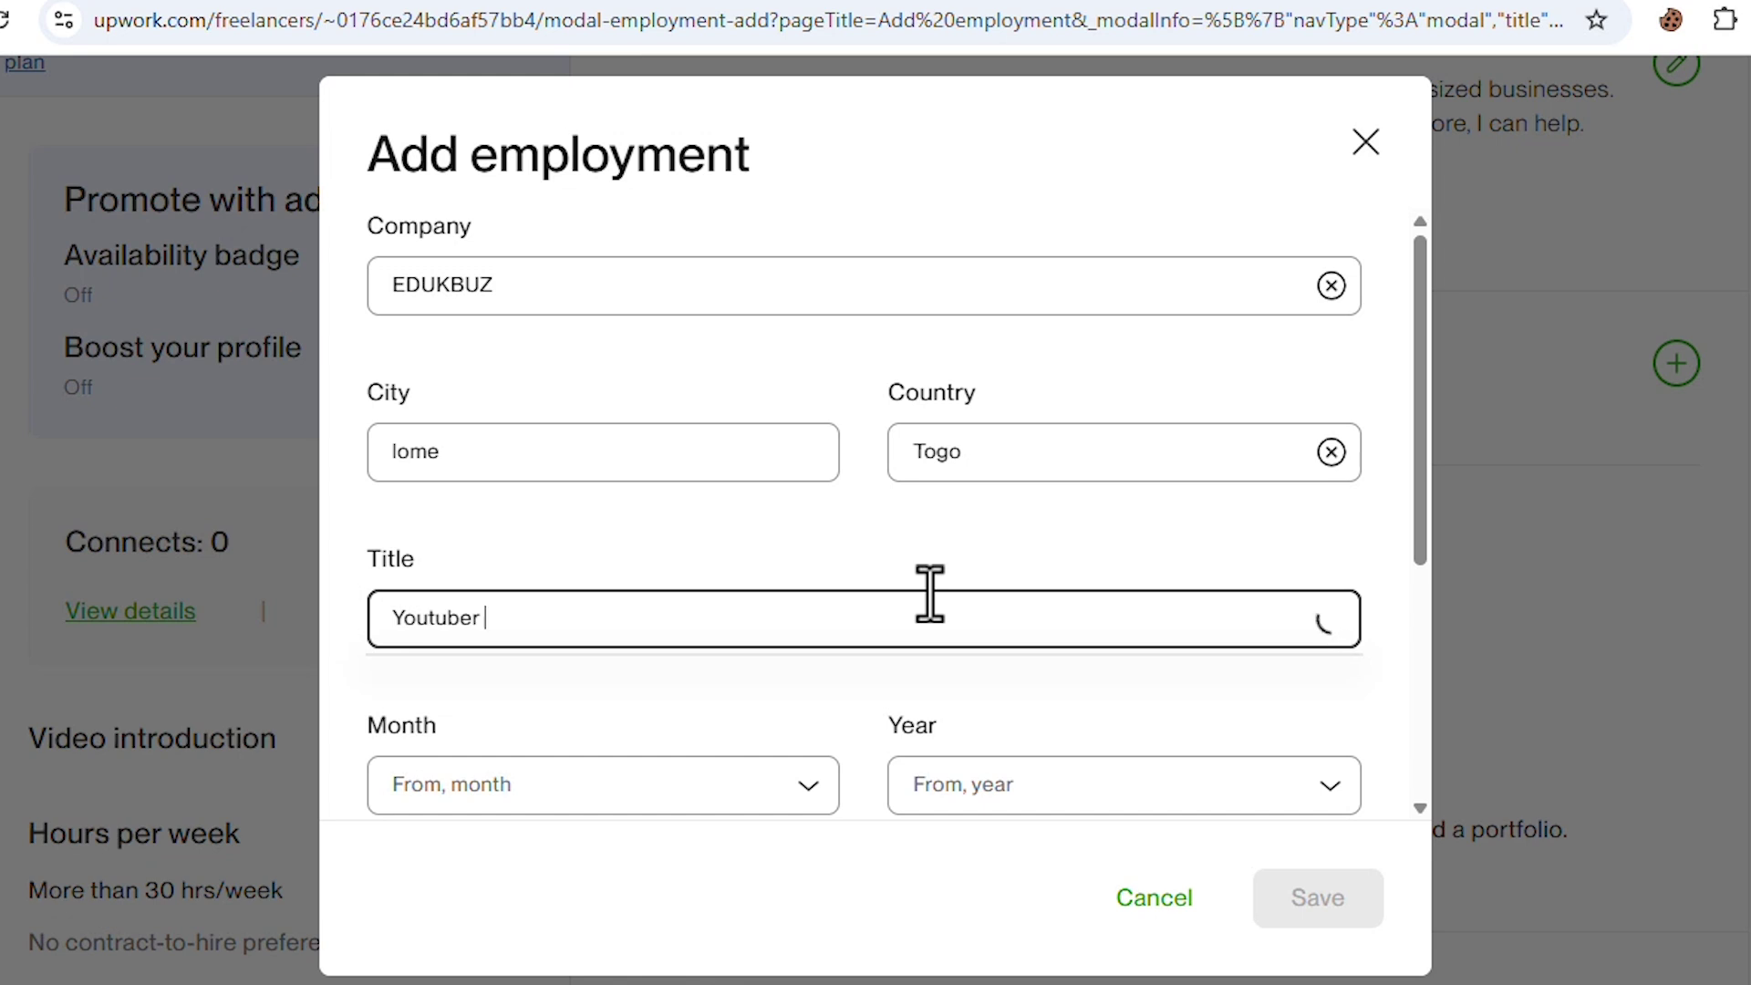
text( and freelancer)
scroll(938, 606, down, 3)
click(644, 566)
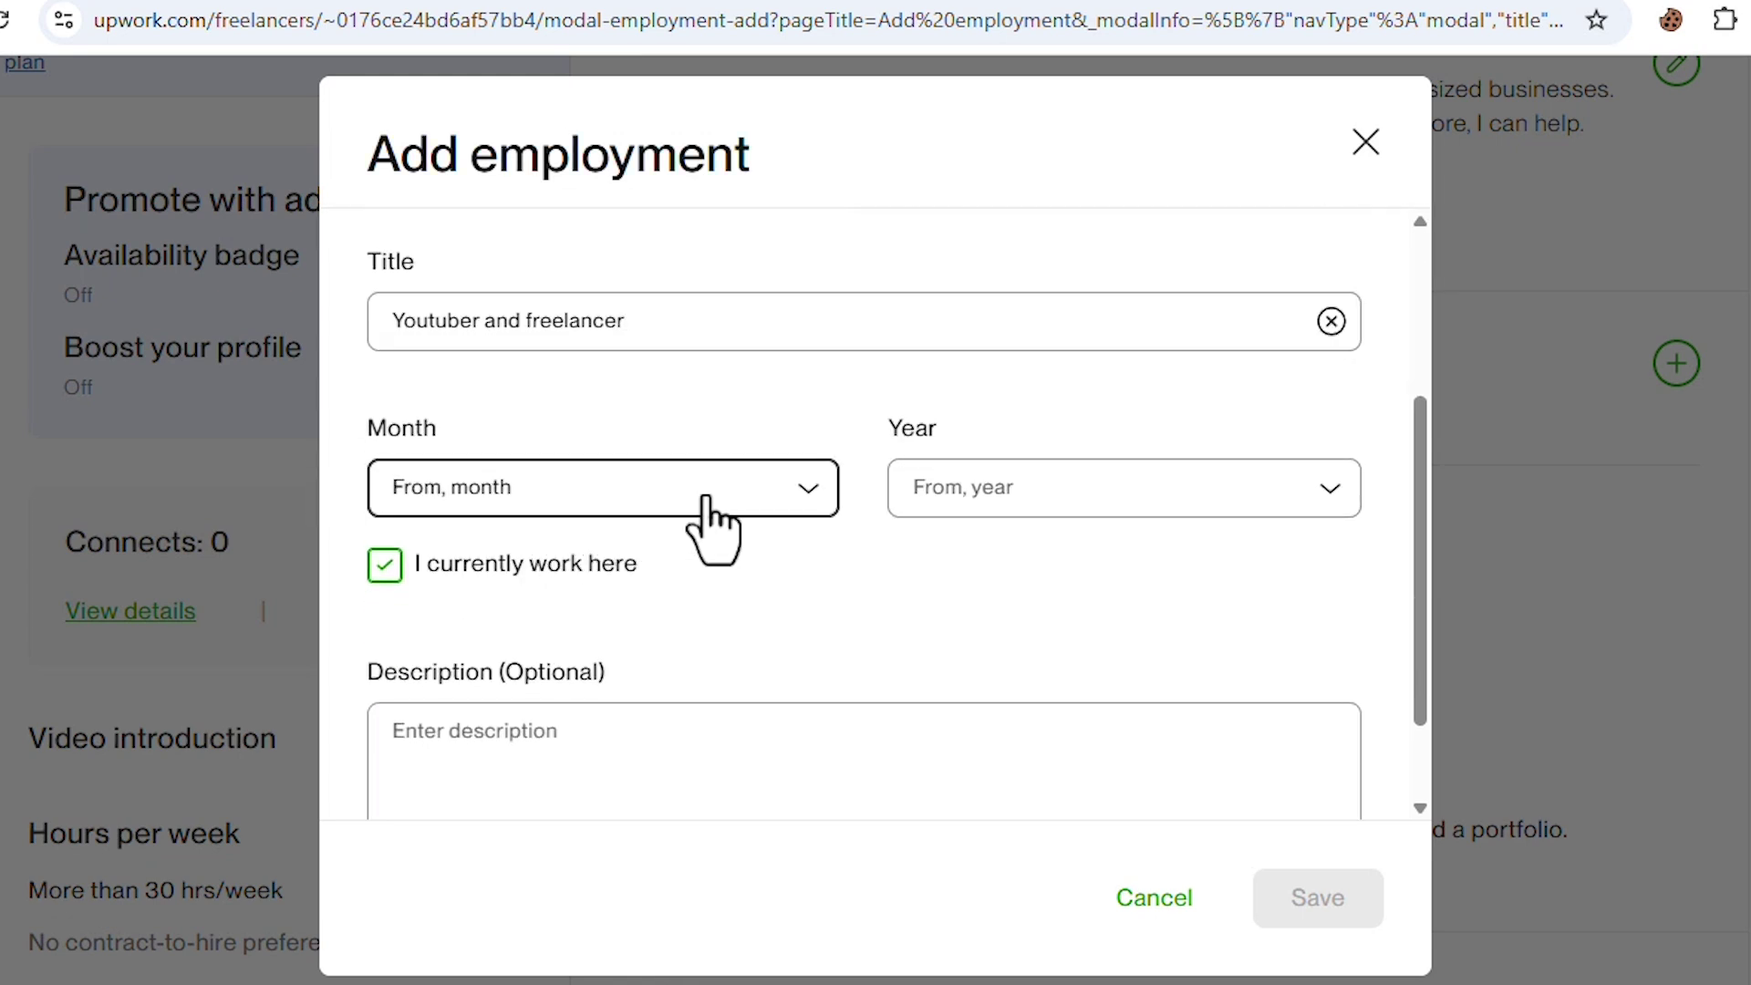
Step: Set the employment start date to January 2023 and save the entry without a description
click(797, 491)
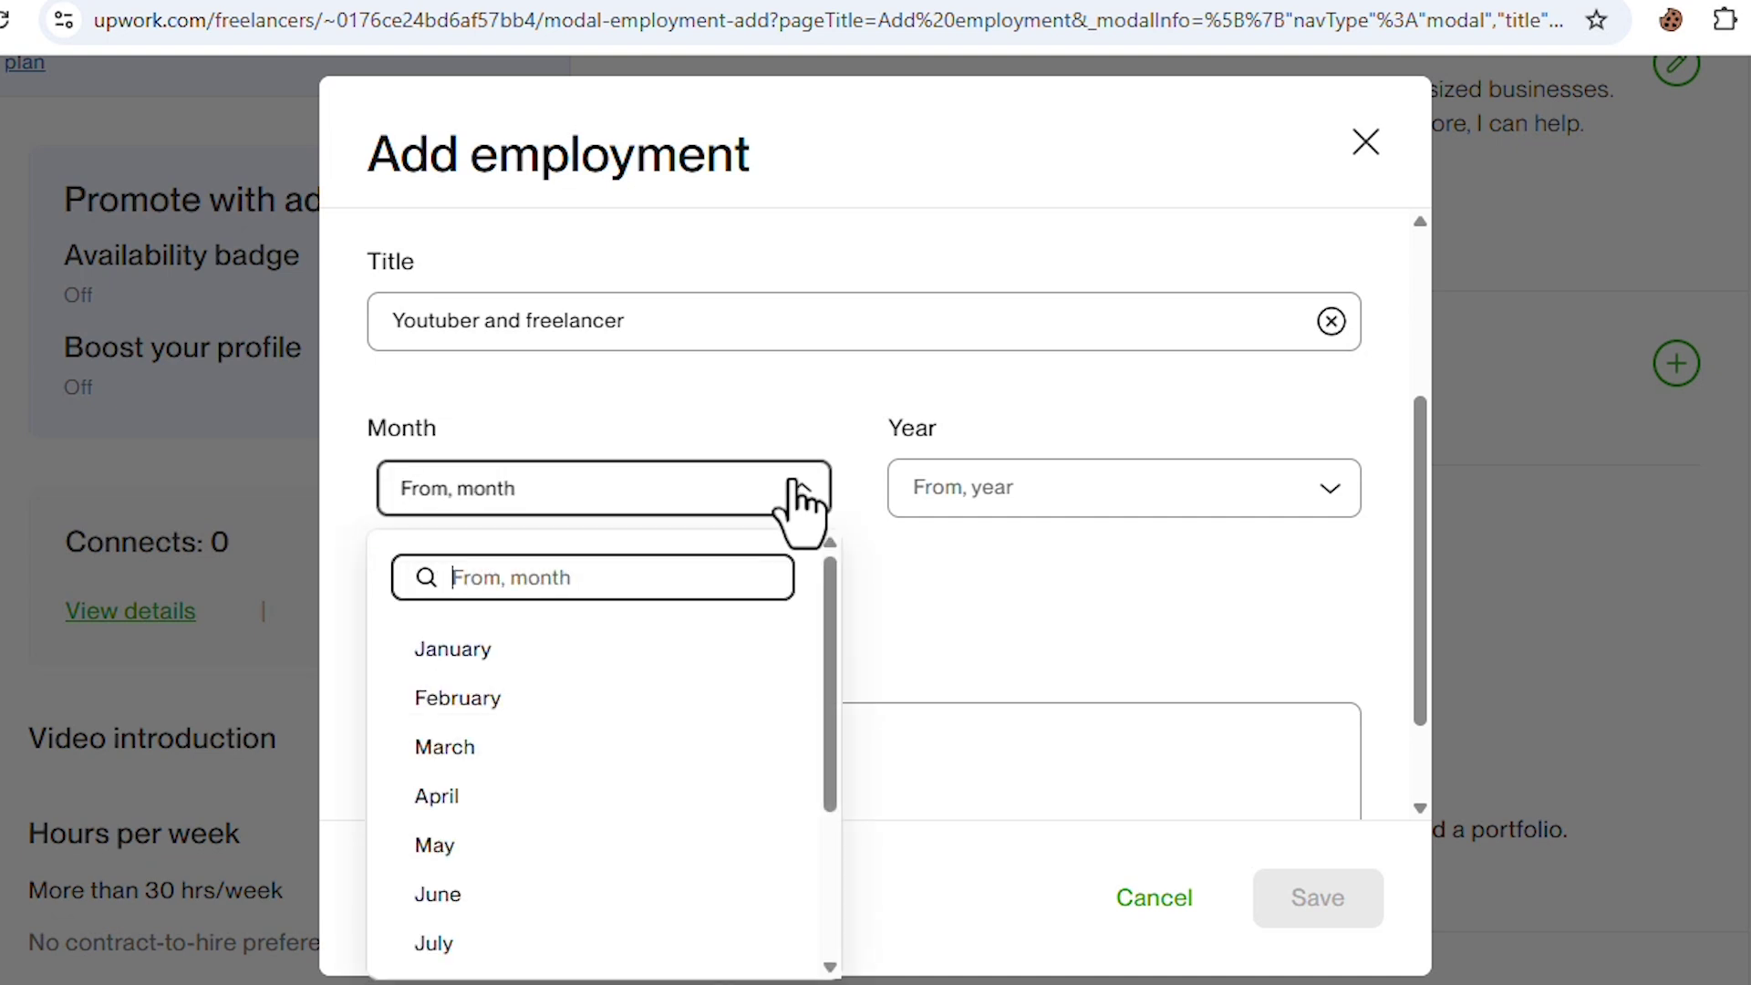
click(796, 489)
click(795, 489)
click(488, 650)
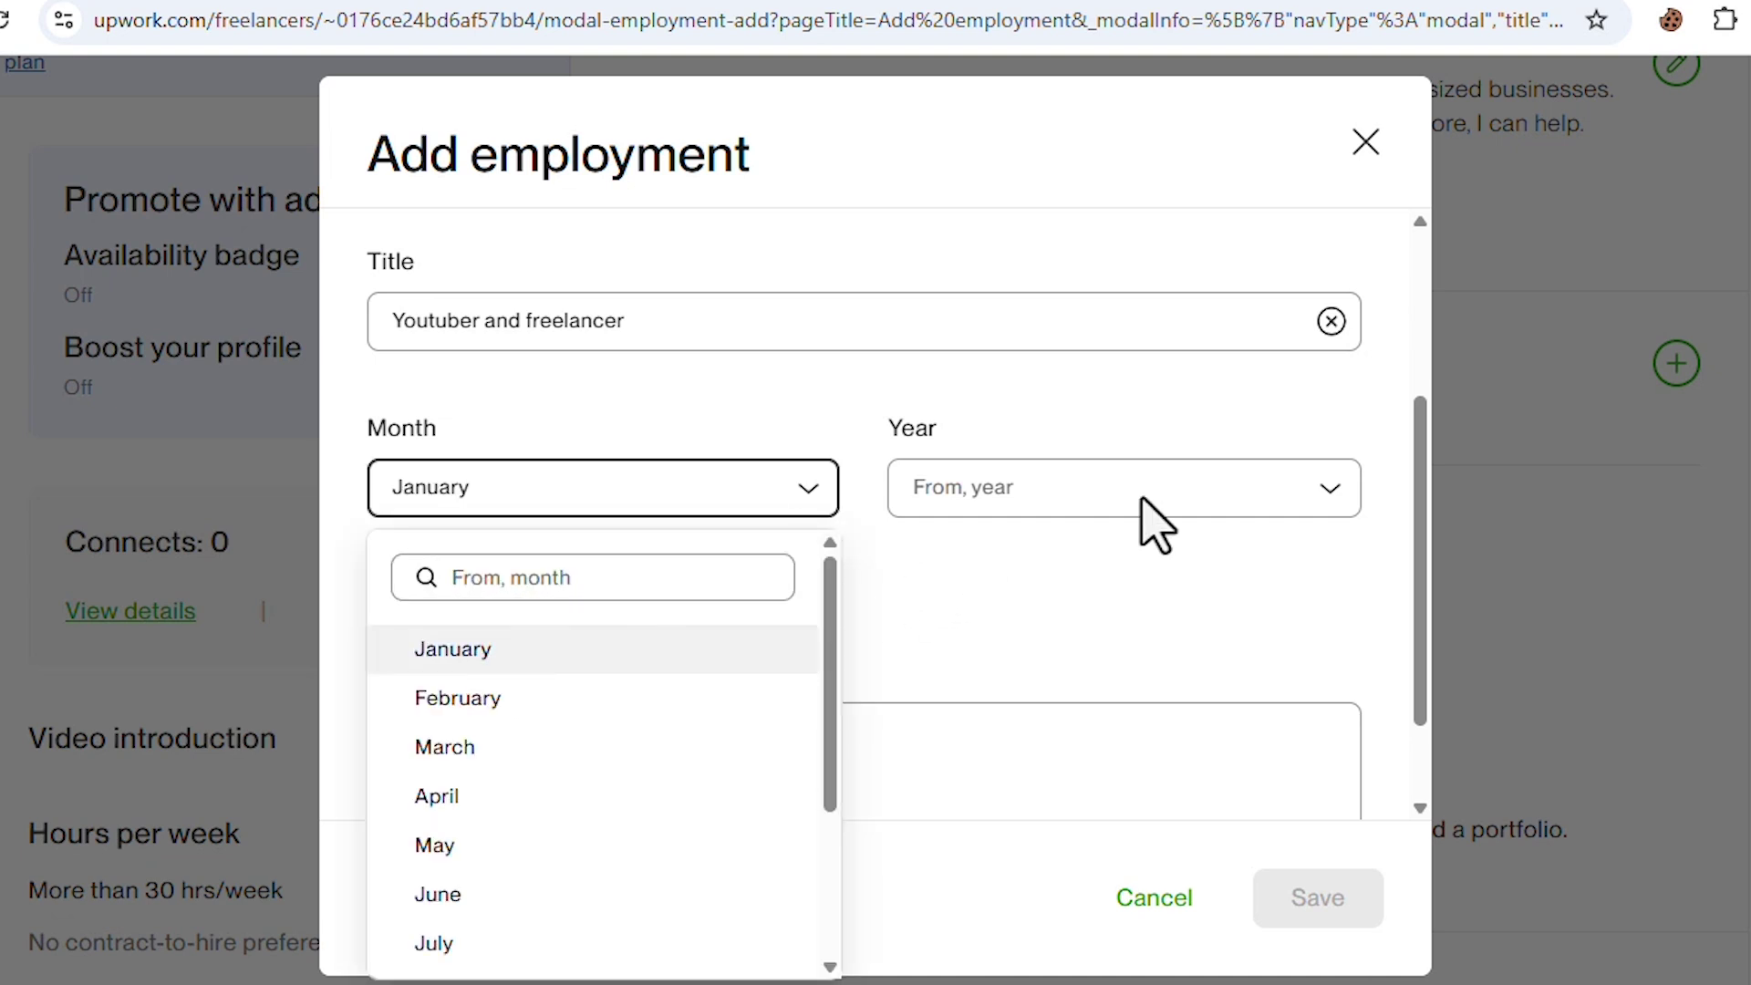
click(1160, 483)
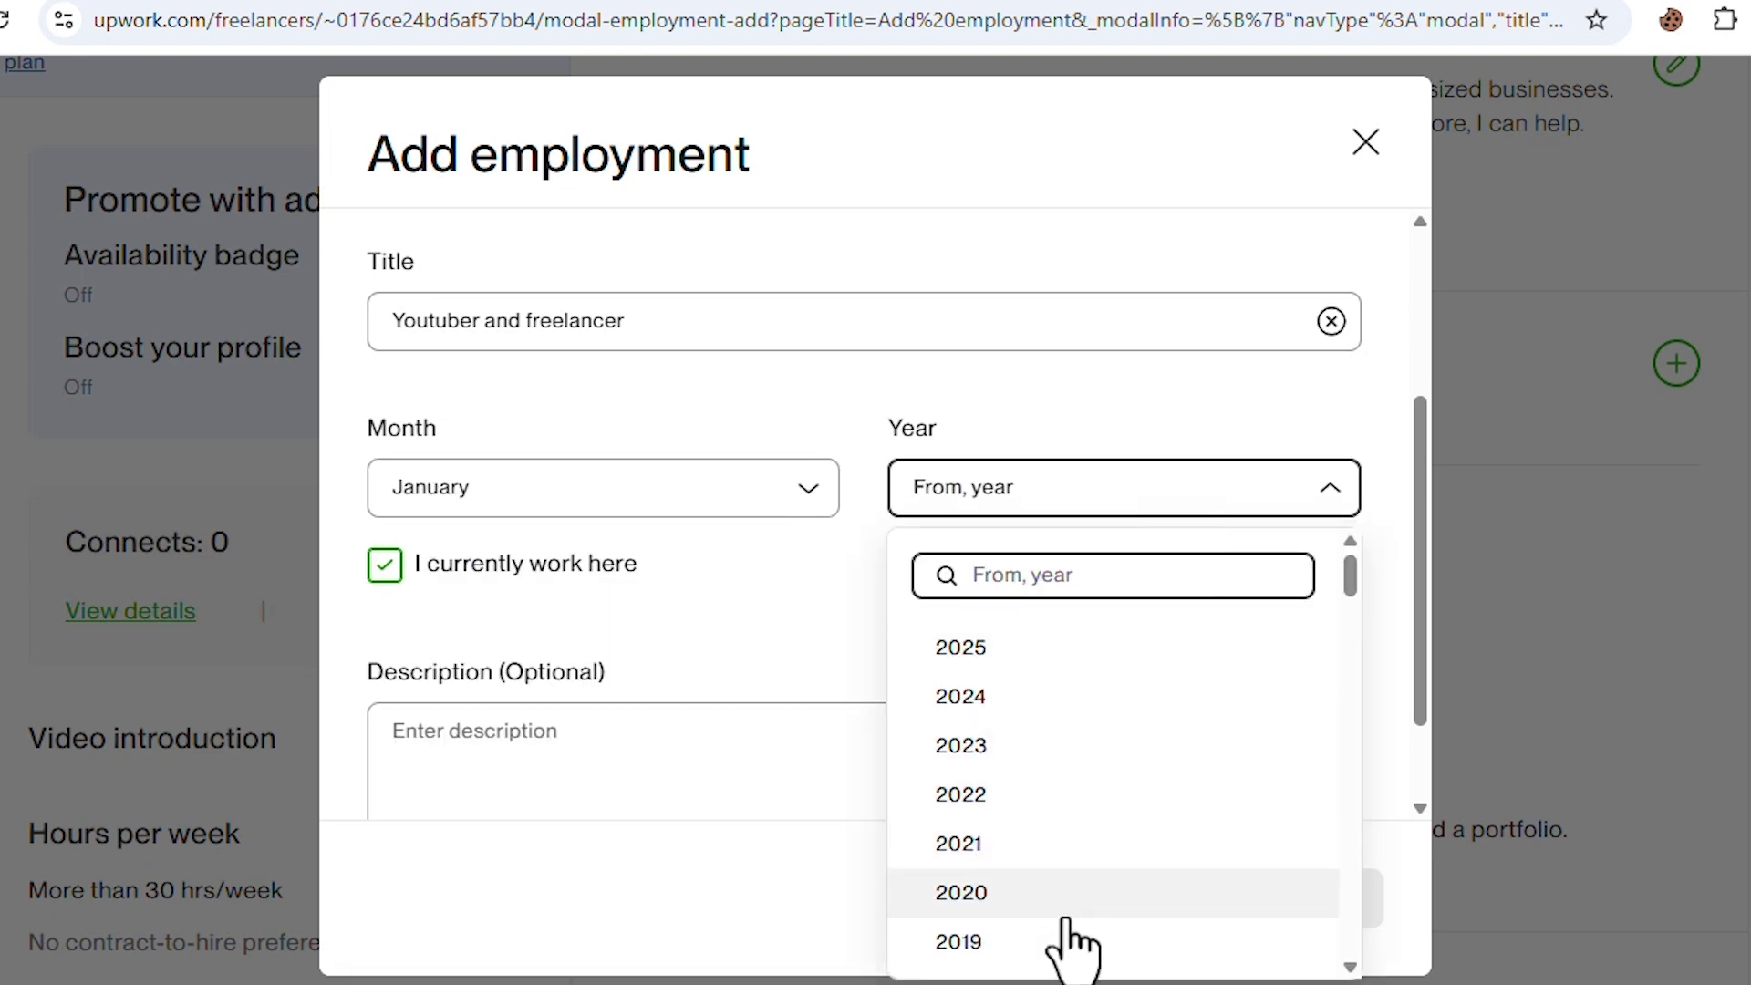
scroll(1076, 894, down, 3)
scroll(1043, 755, up, 2)
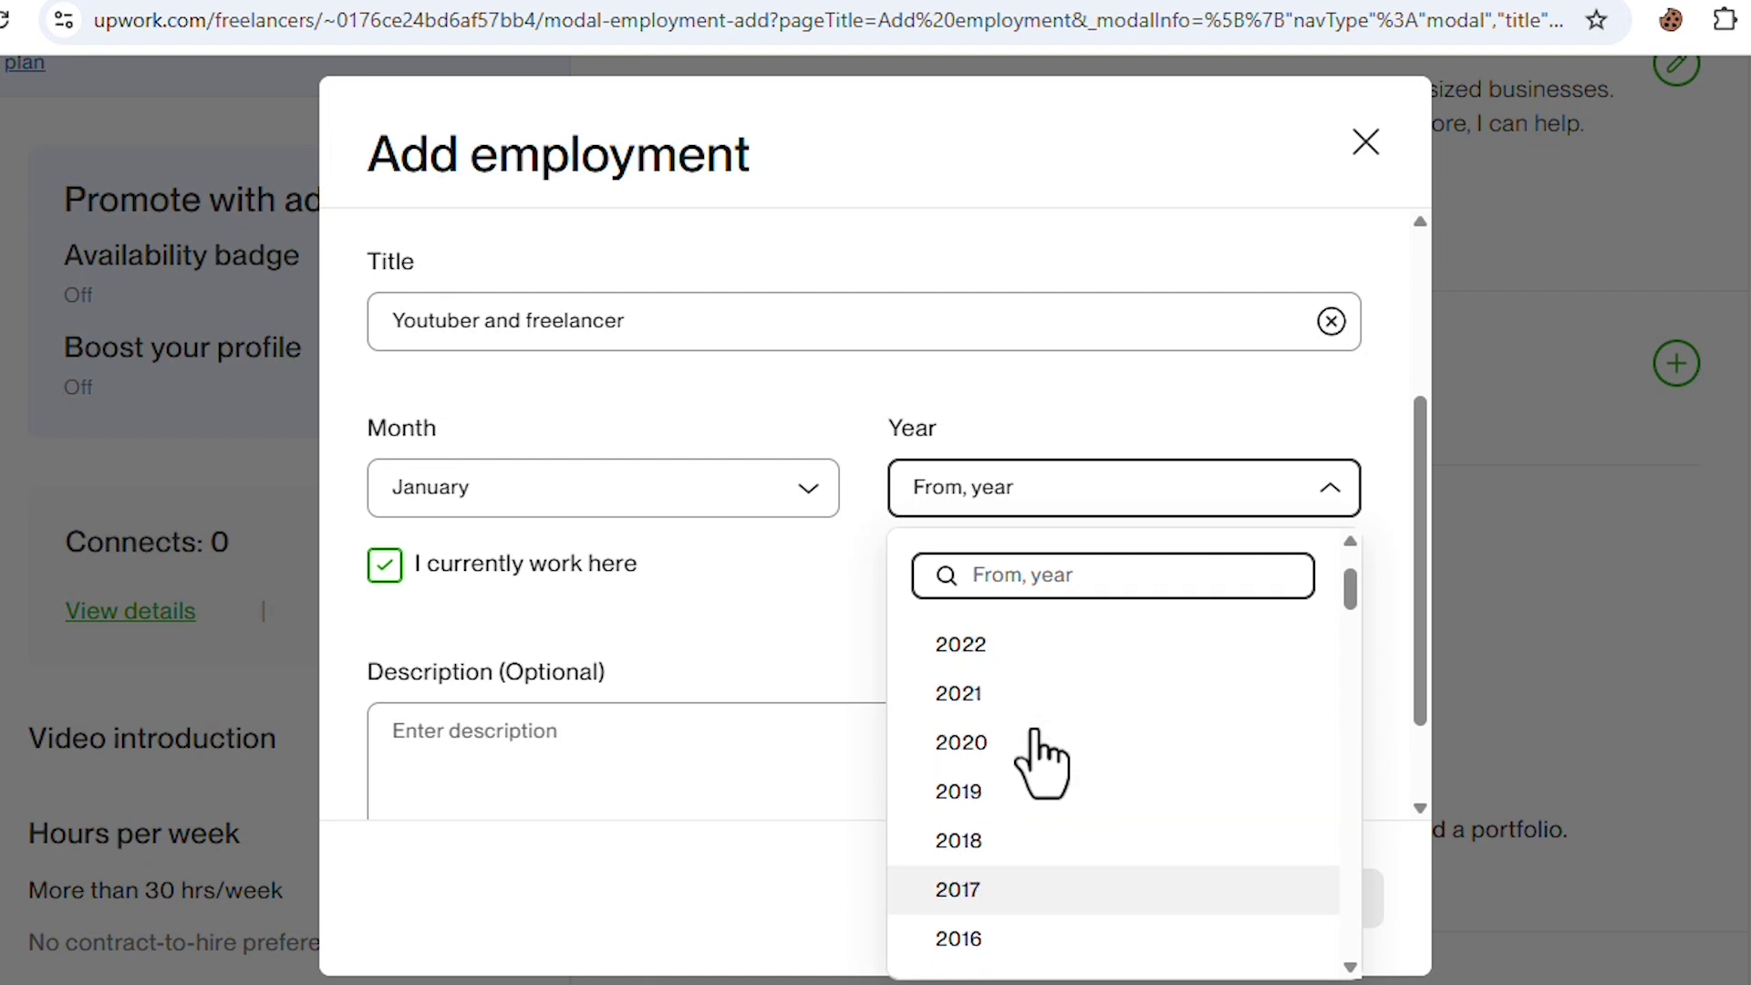
scroll(968, 688, up, 2)
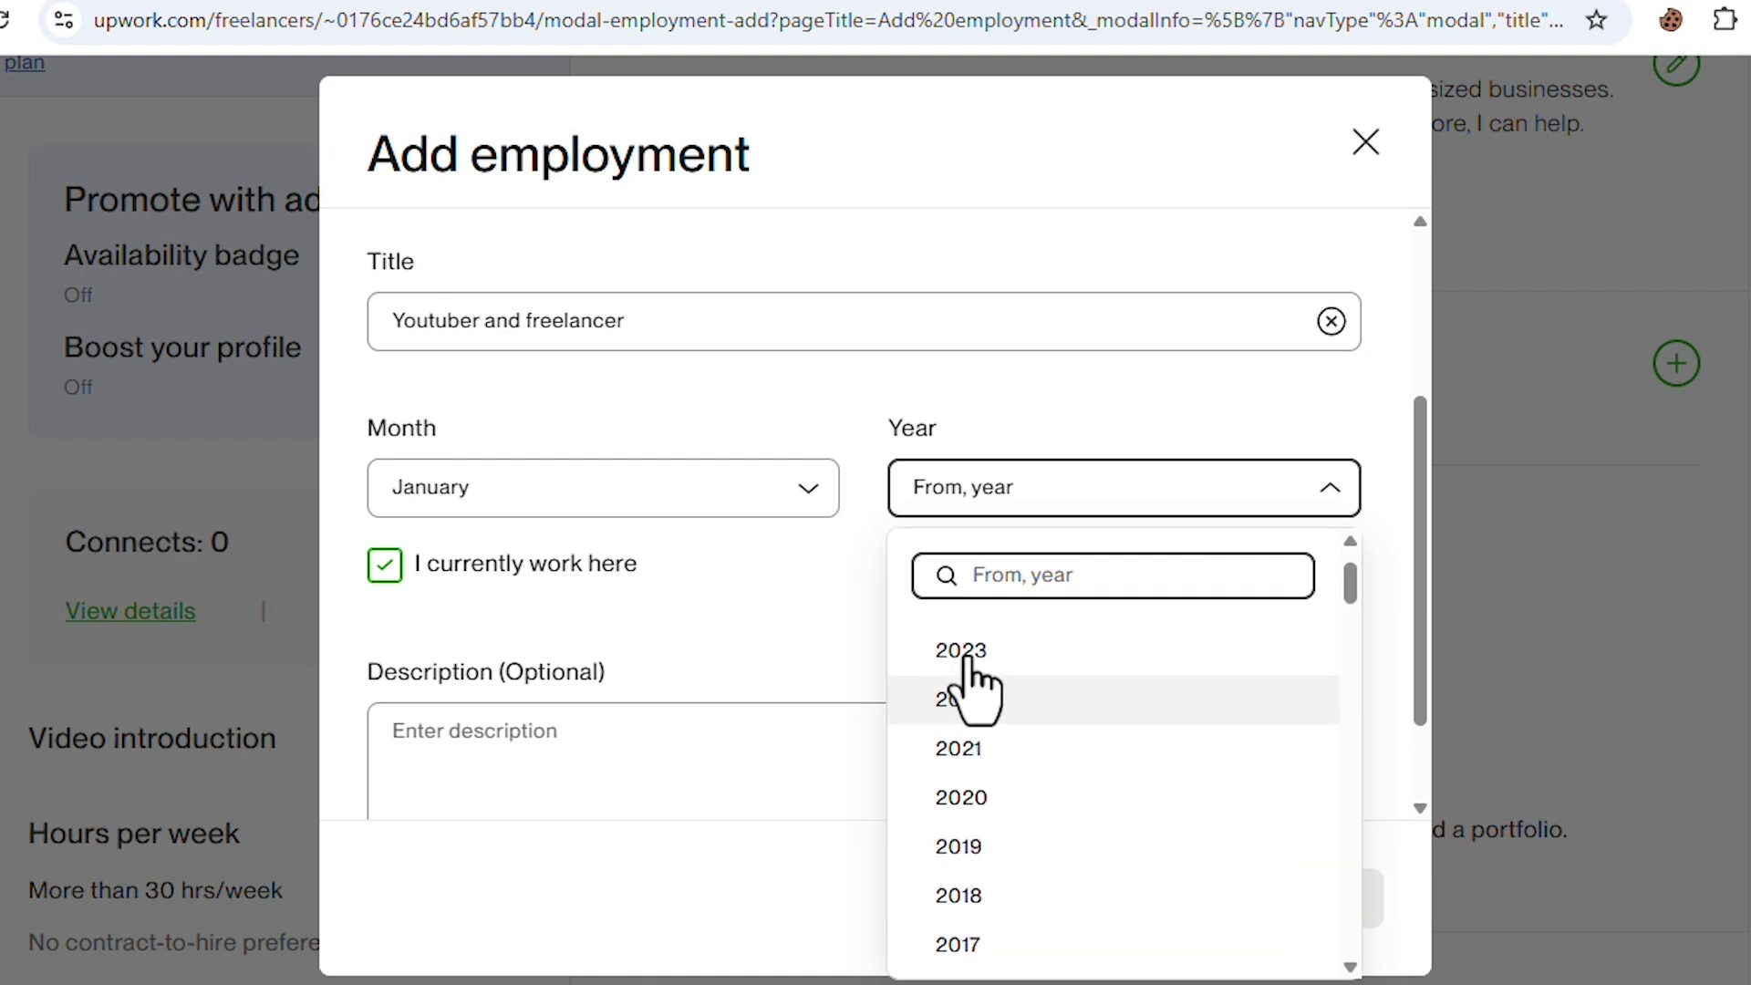
click(999, 746)
scroll(731, 696, down, 1)
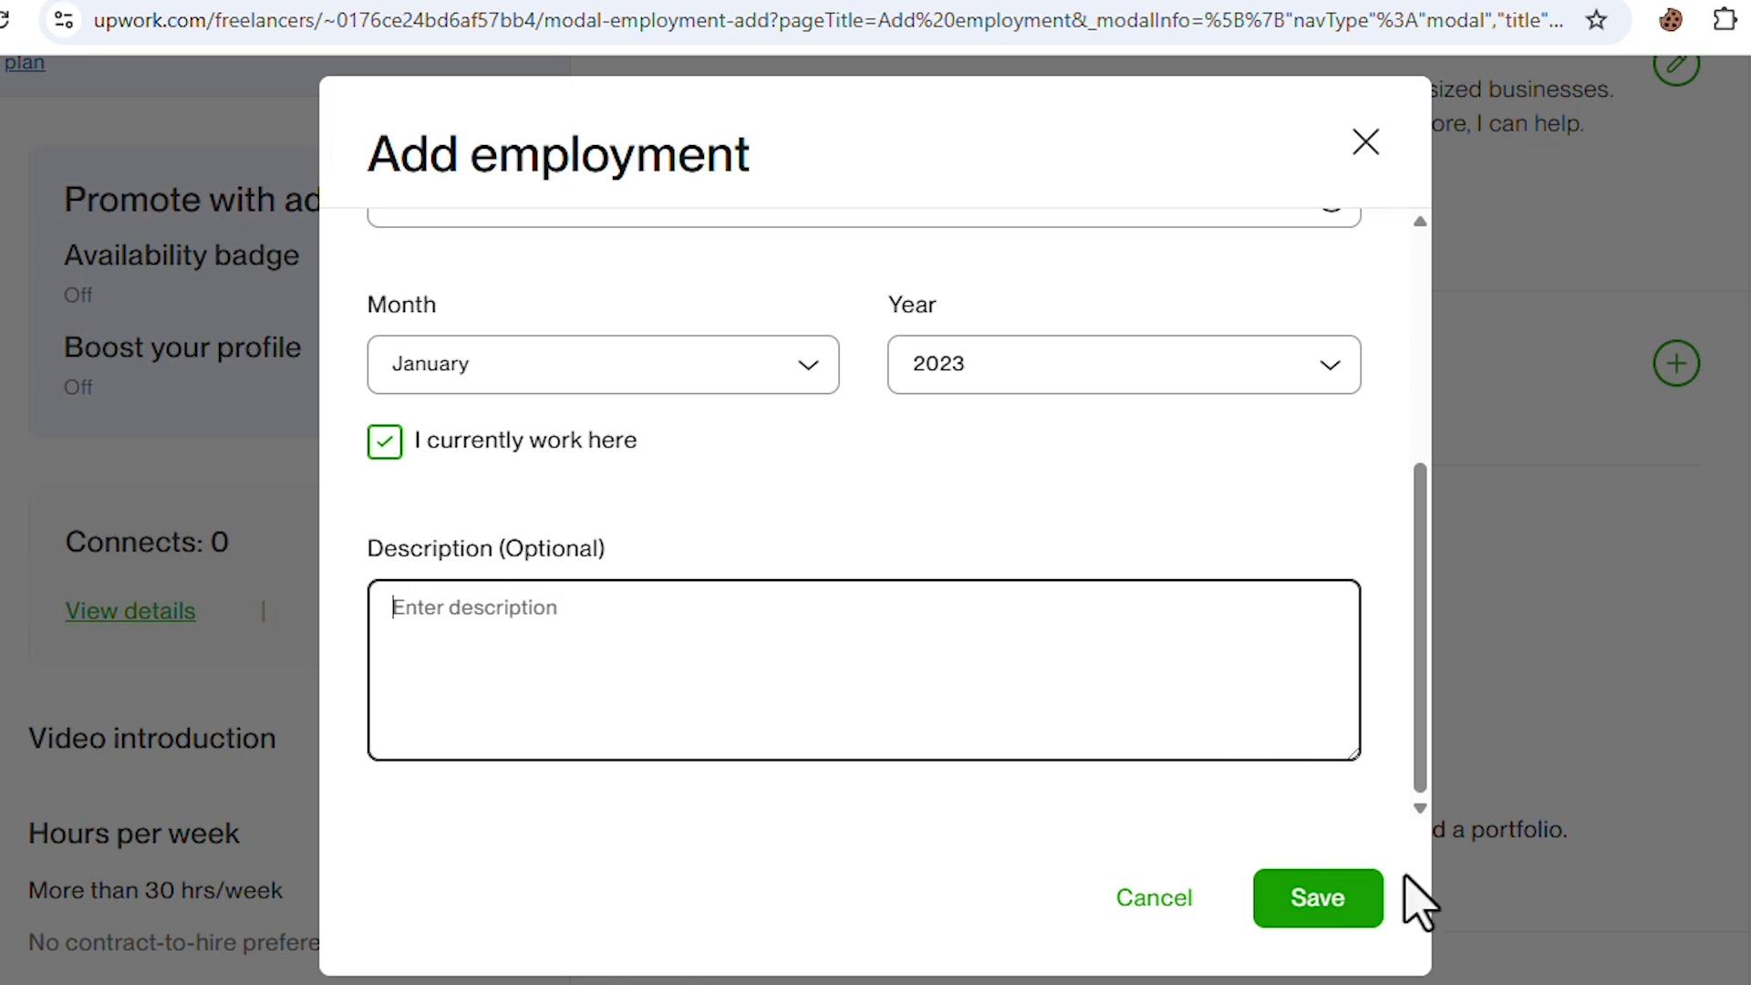
click(1313, 911)
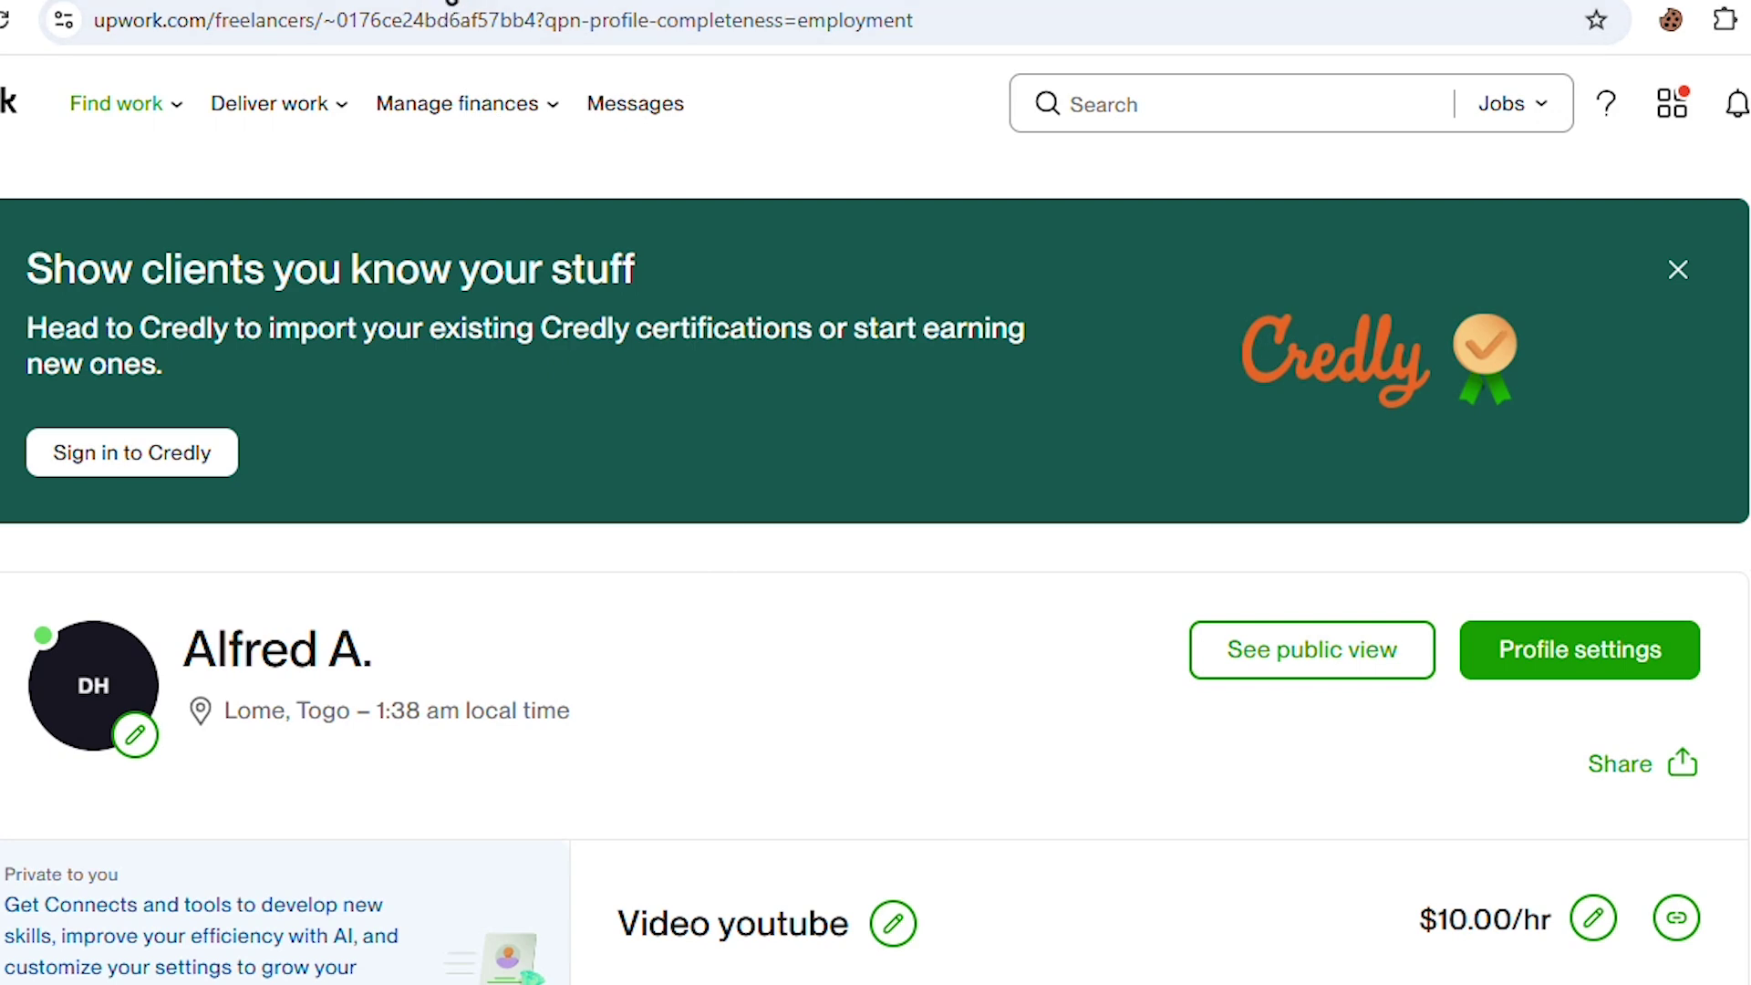
Step: Return to the find-work page and open the new portfolio project form from the profile completion checklist
click(219, 1)
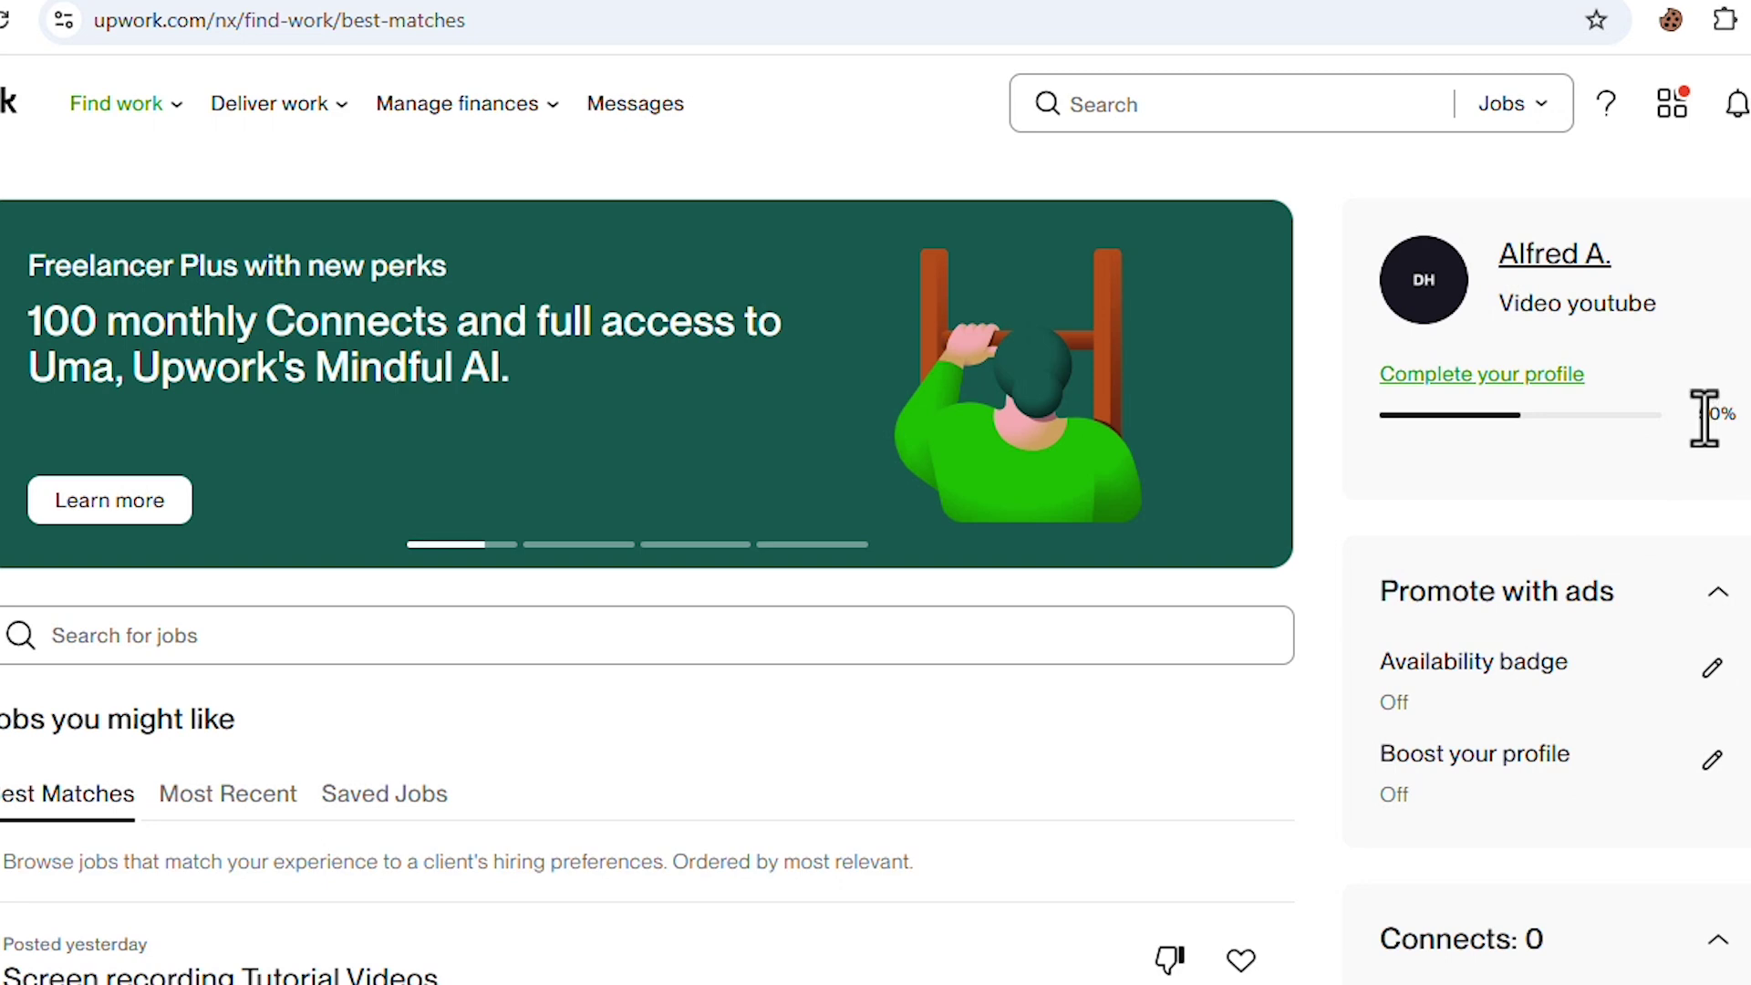
click(1549, 383)
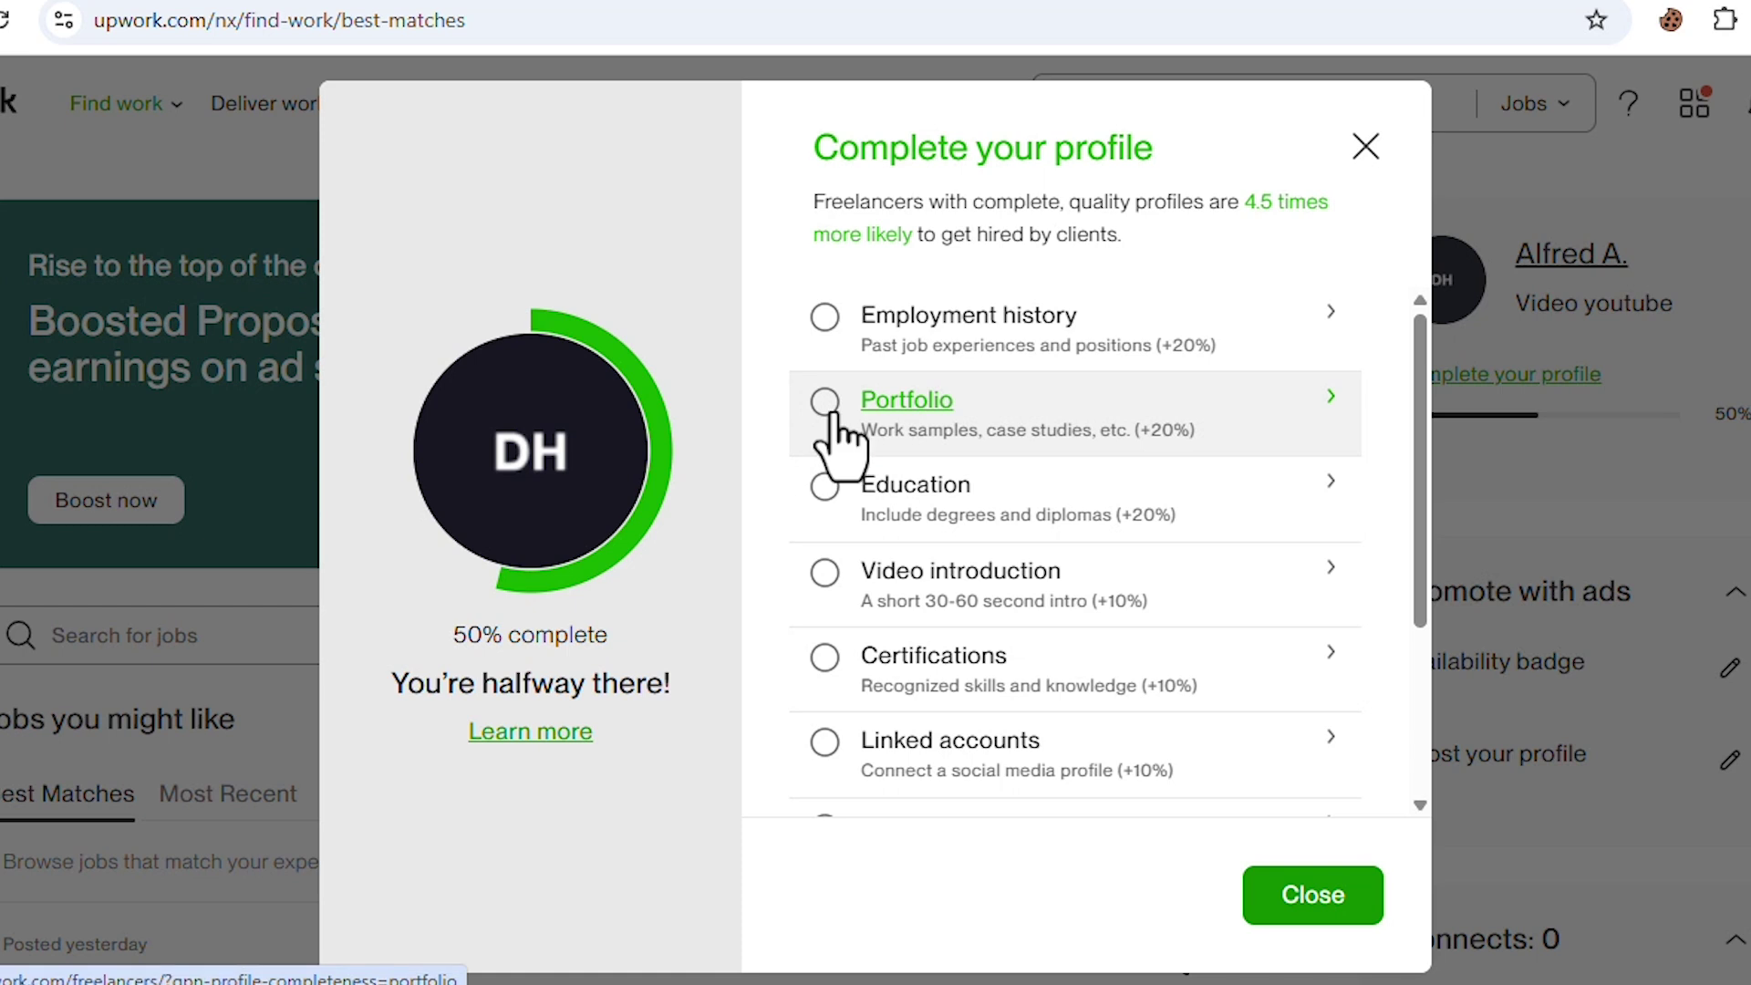
click(837, 429)
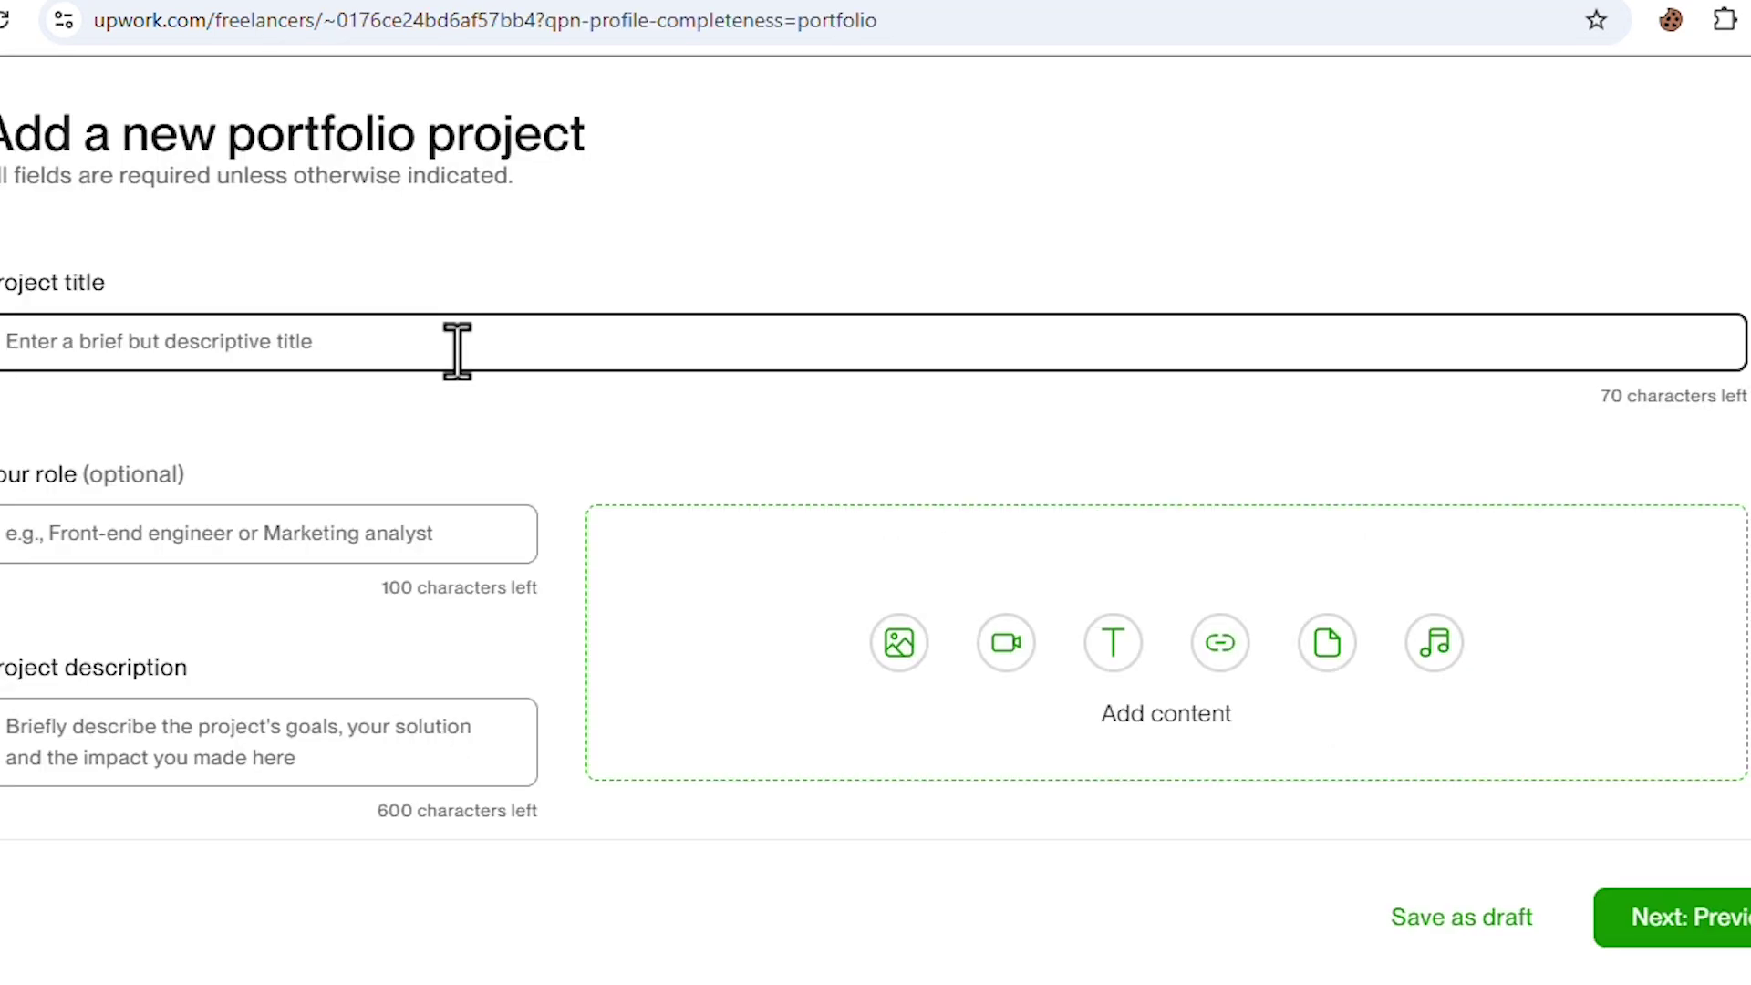
Step: Title the portfolio project "miniature" and describe it as "Je suis chargé de concevoir les miniature", leaving the role empty
text(min)
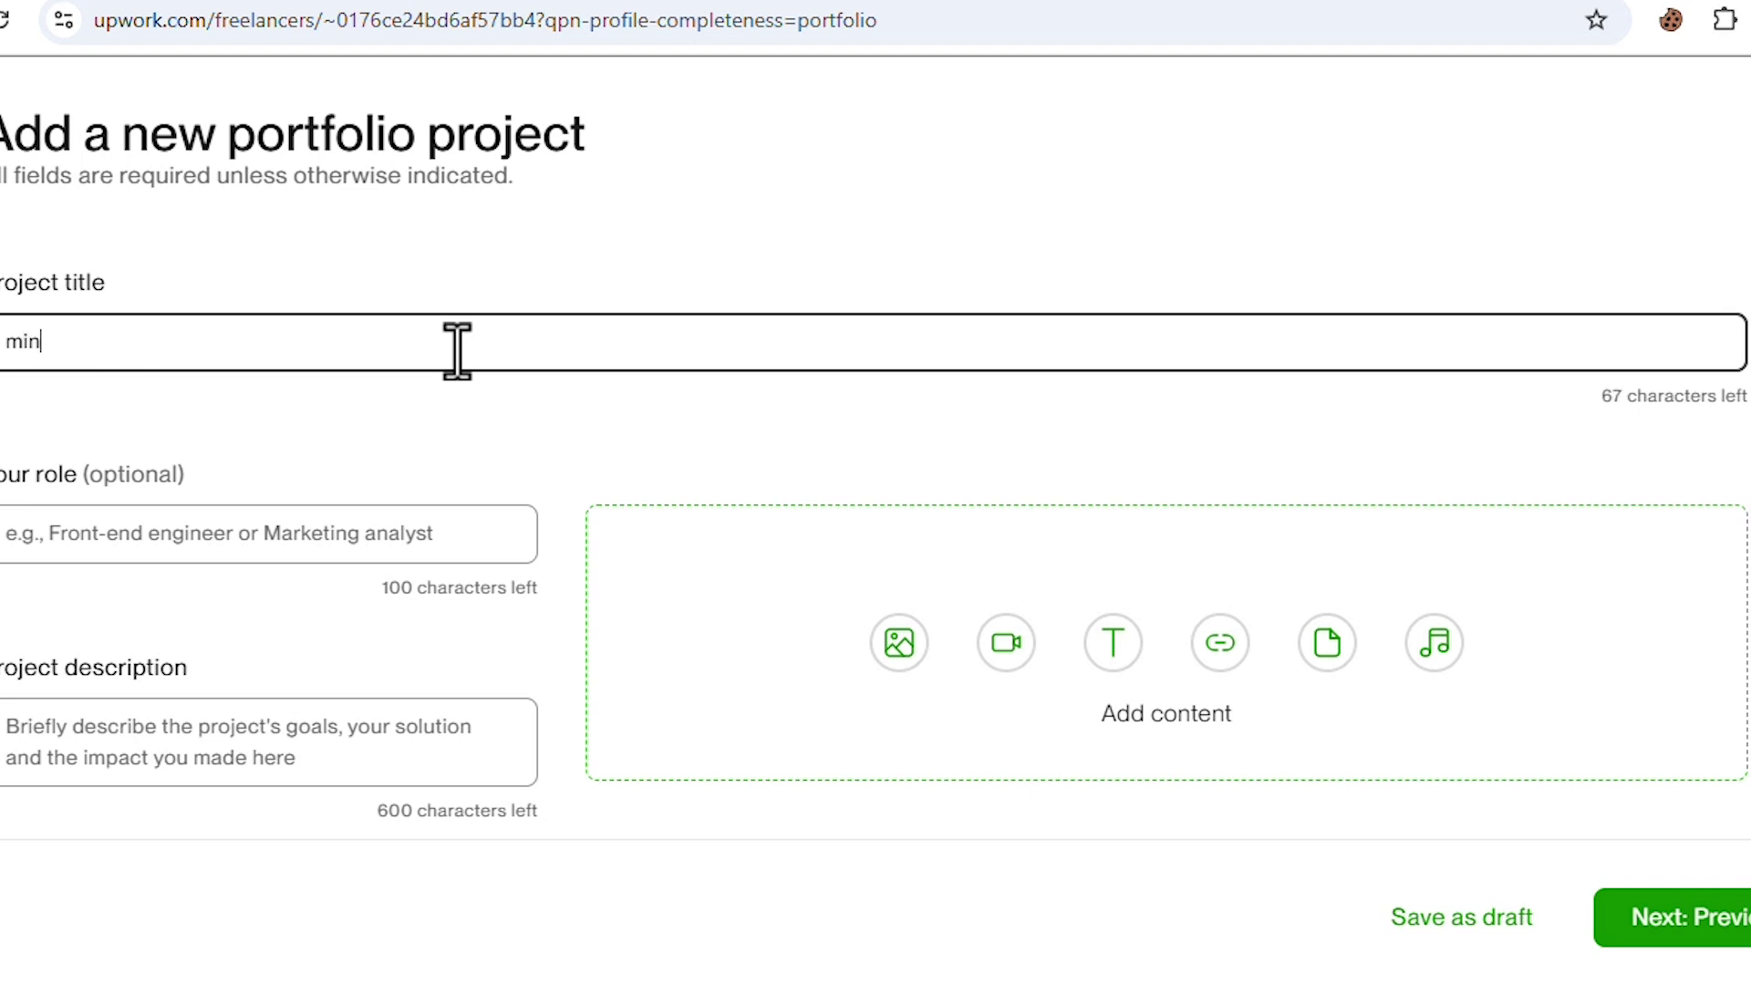
text(iature)
click(404, 533)
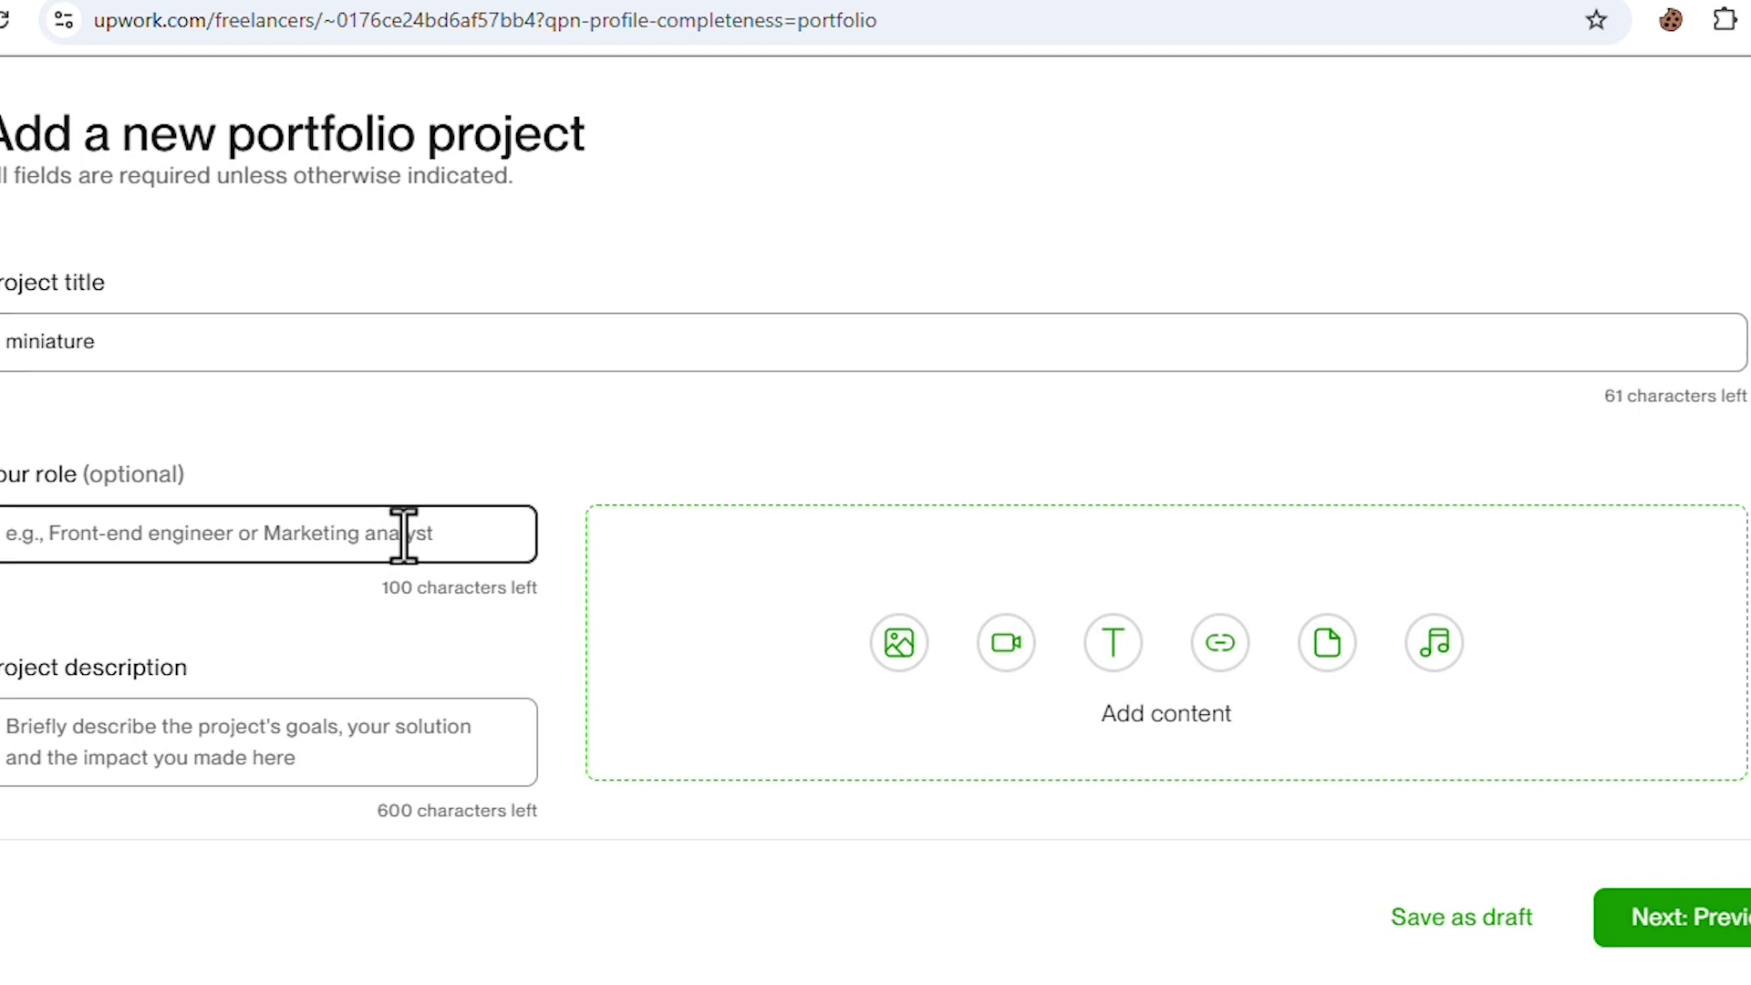
click(258, 740)
text(Je suis chargé de concevoir les miniature)
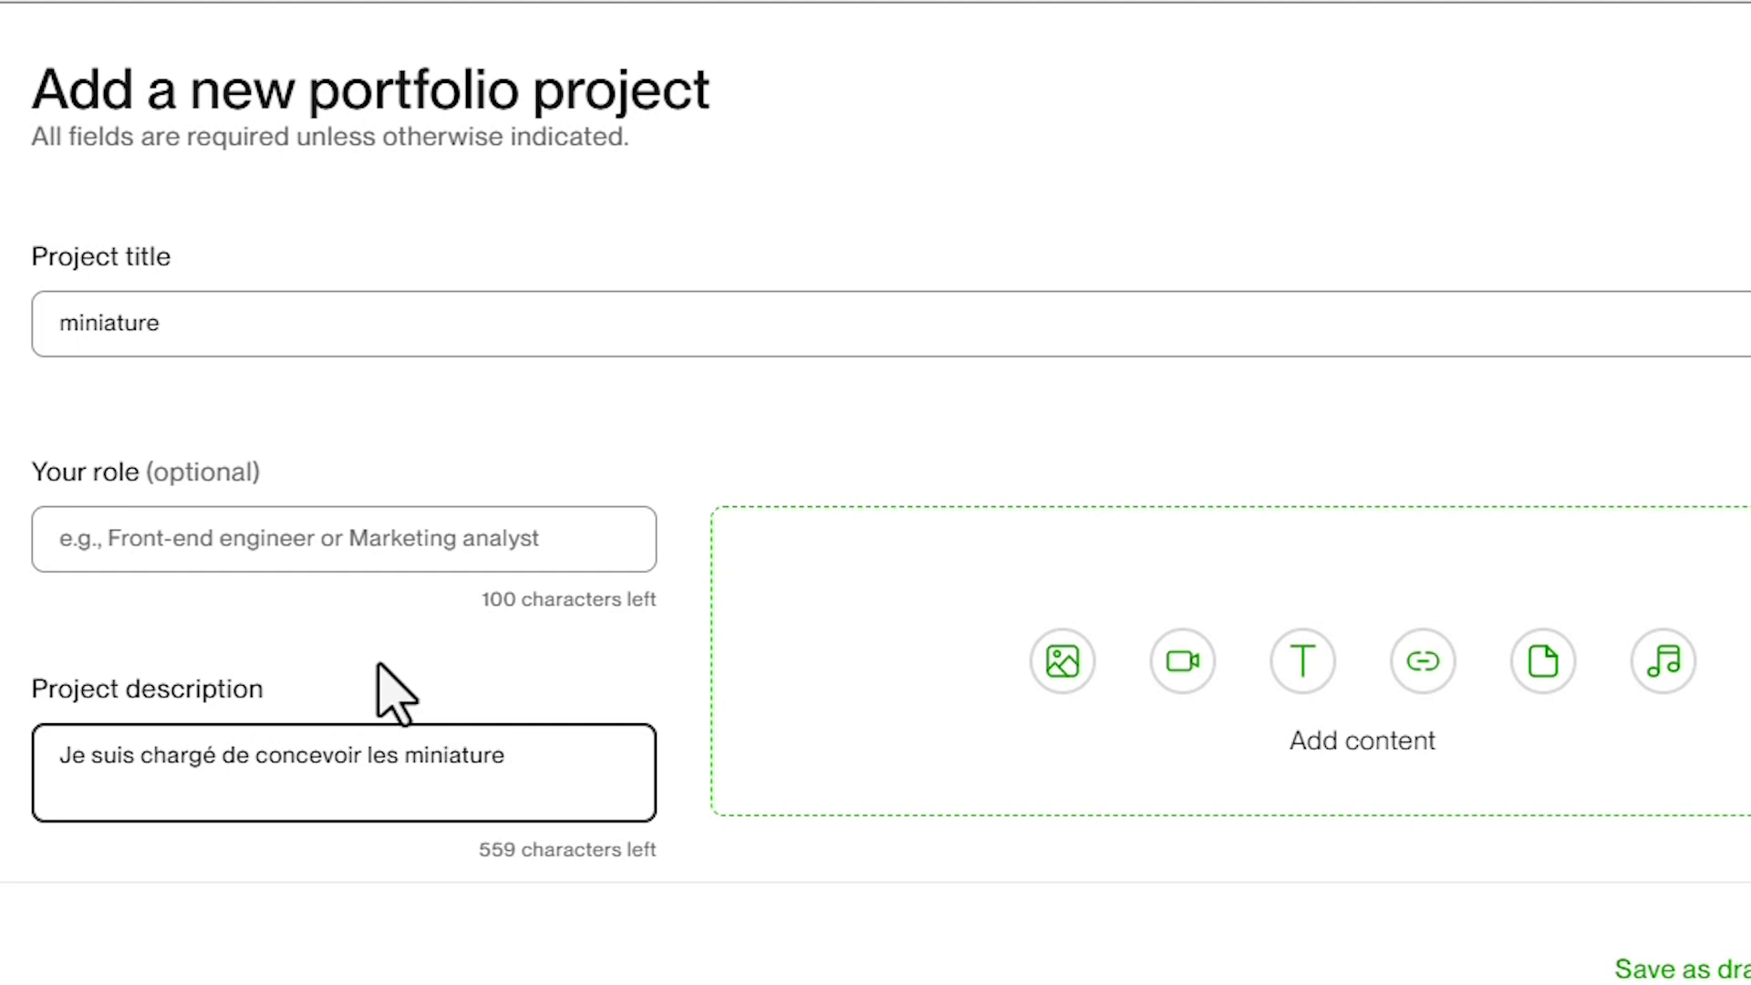
Step: Add the image "Comment accepter un contrat direct sur Upwork (2).png" to the portfolio project's content
click(1065, 668)
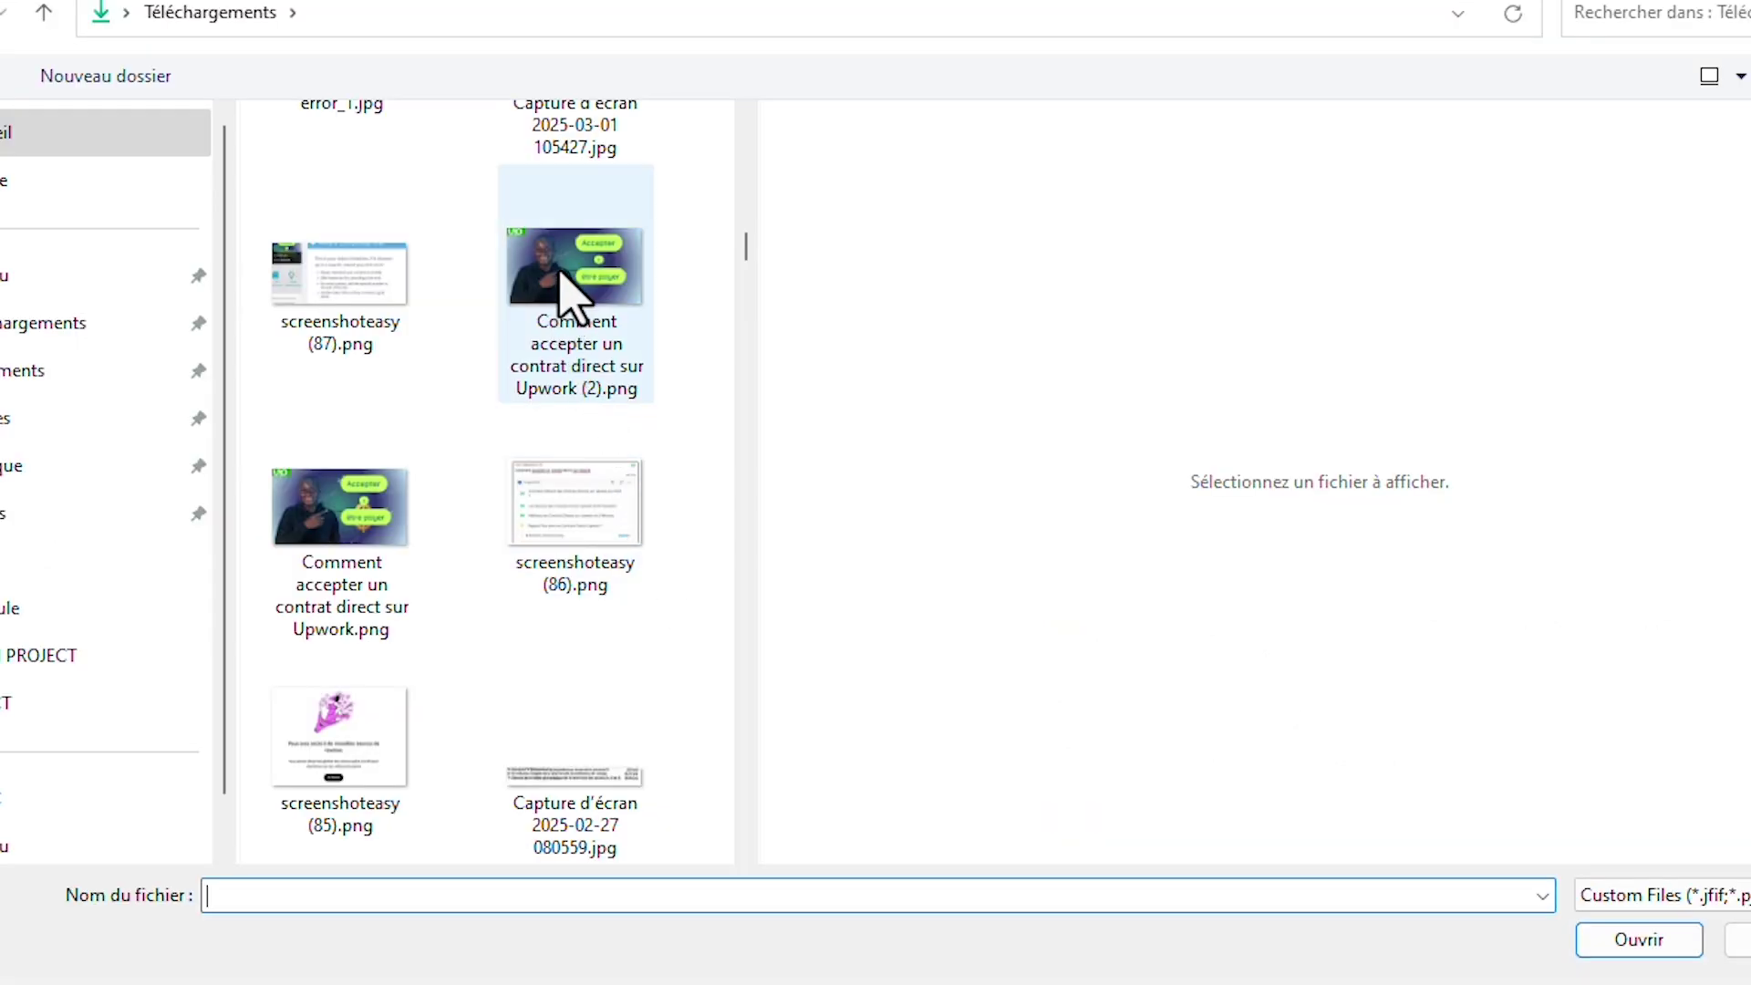
click(571, 313)
click(1632, 942)
scroll(1029, 751, down, 8)
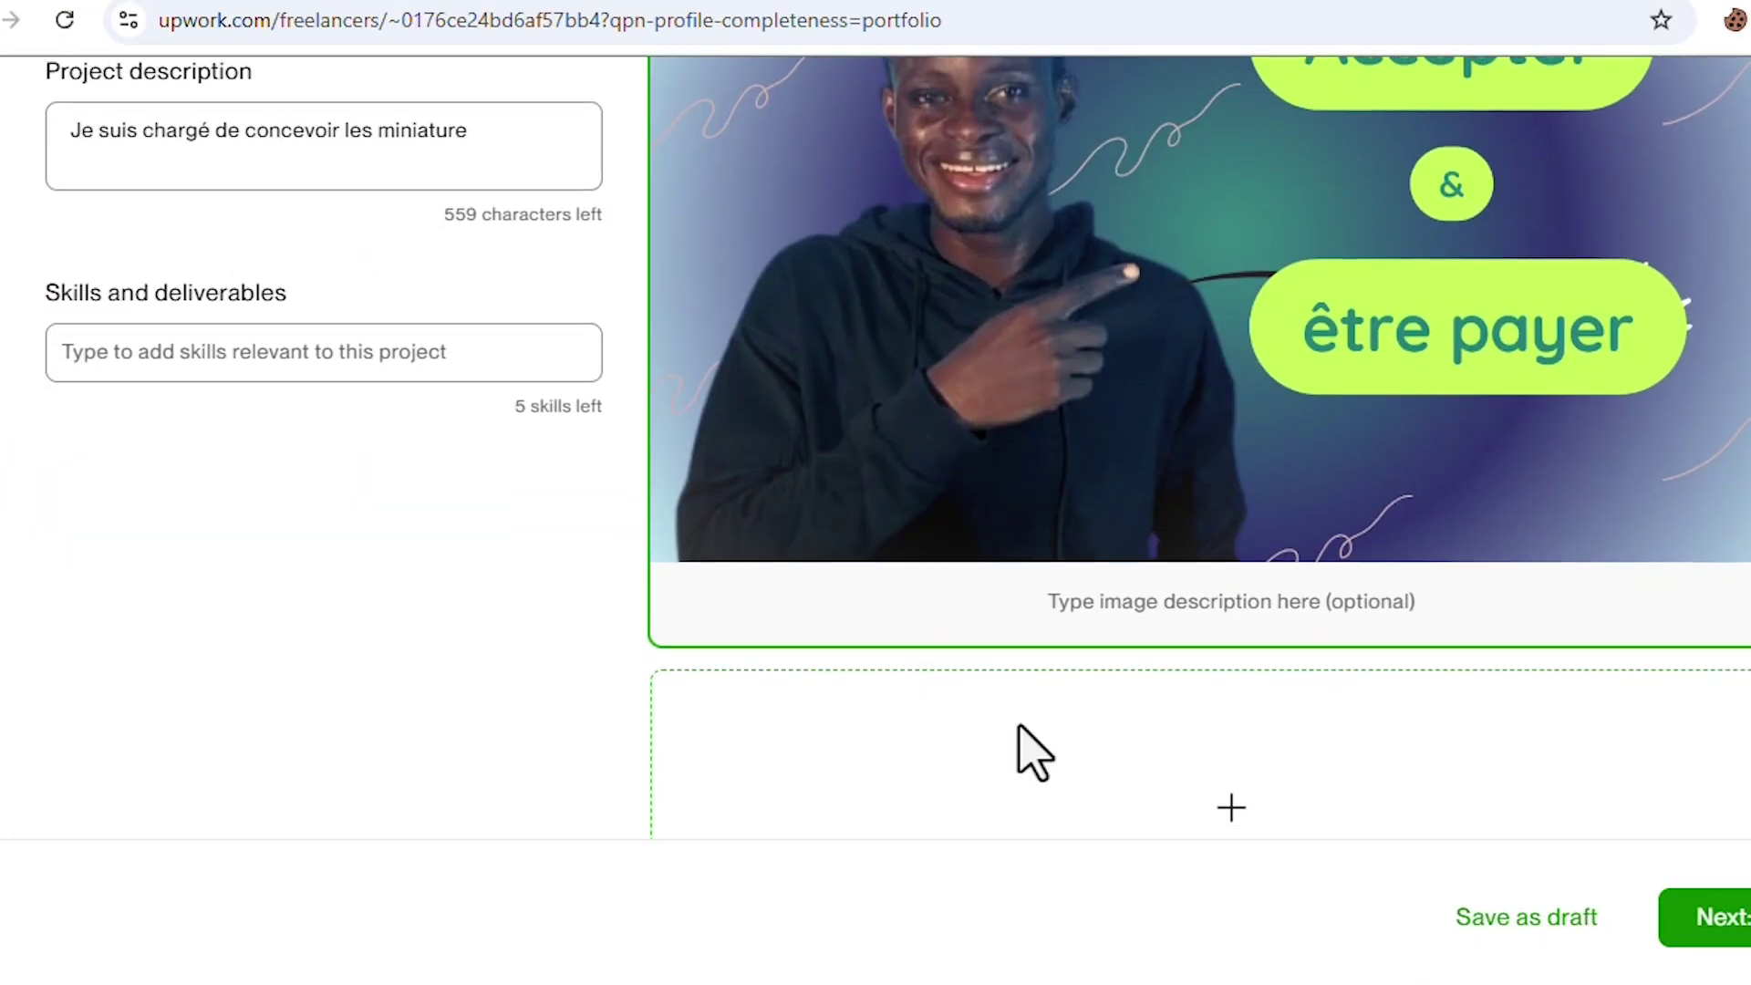
scroll(1479, 912, up, 7)
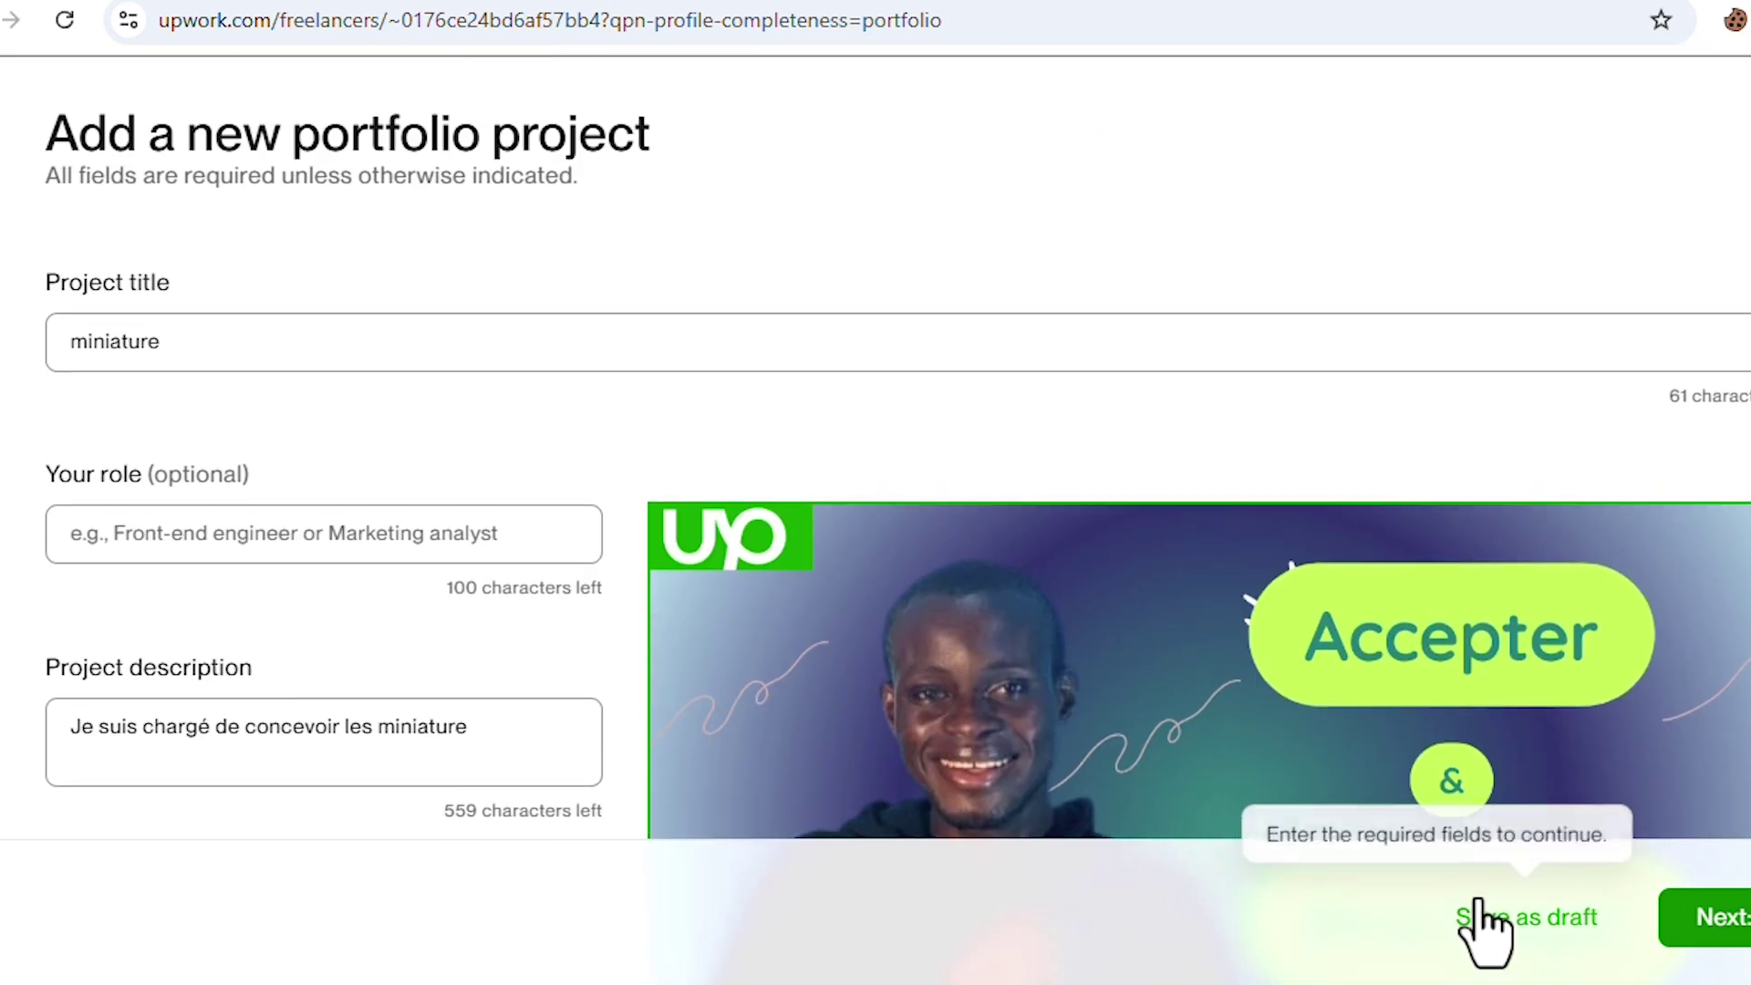
Step: Add Canva to the project's required skills and deliverables
click(1496, 908)
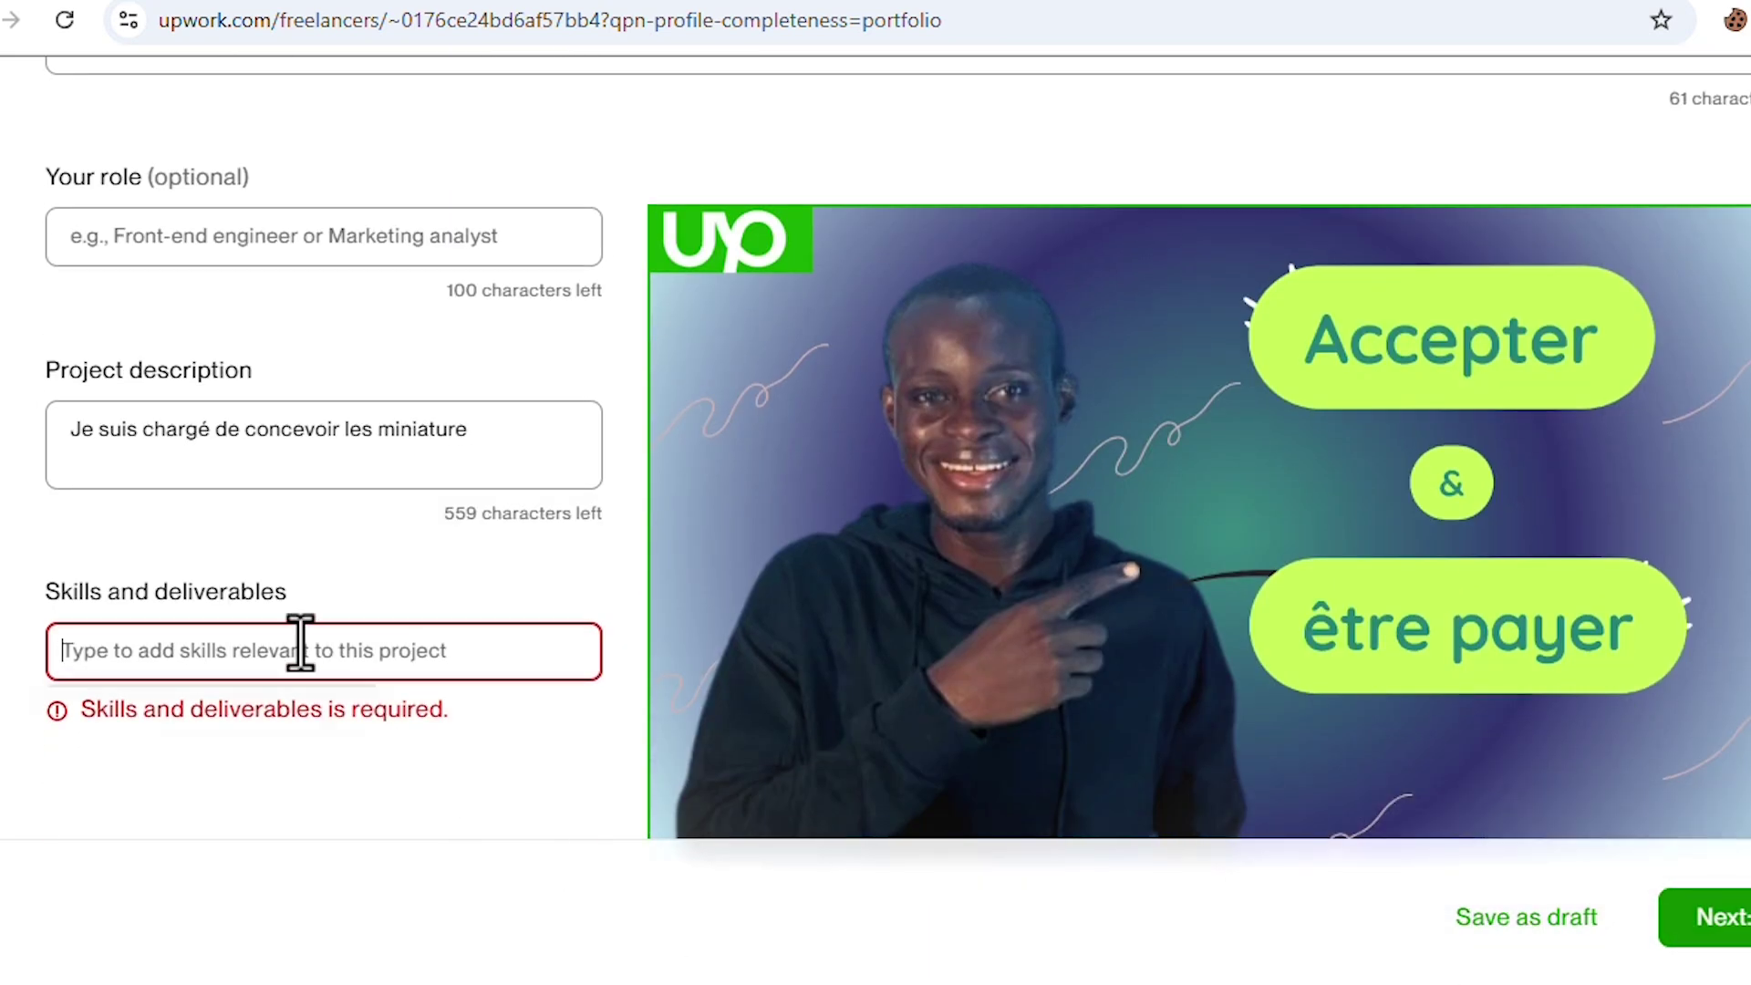
text(c)
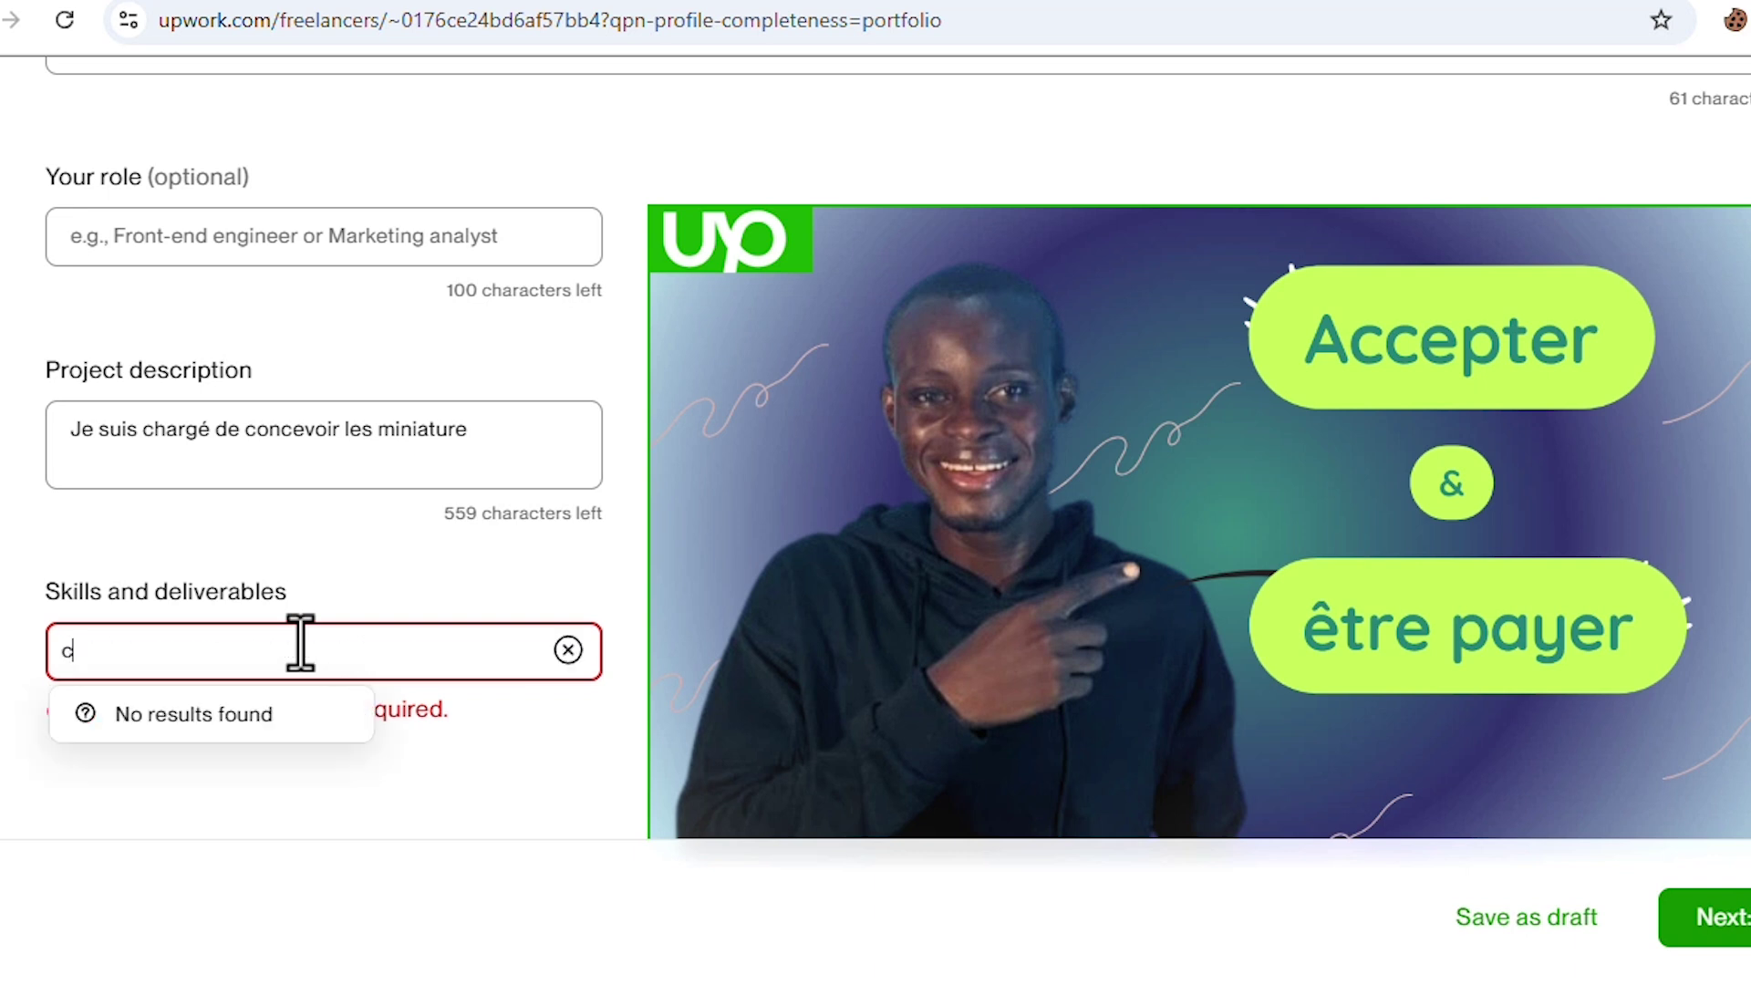
text(anva)
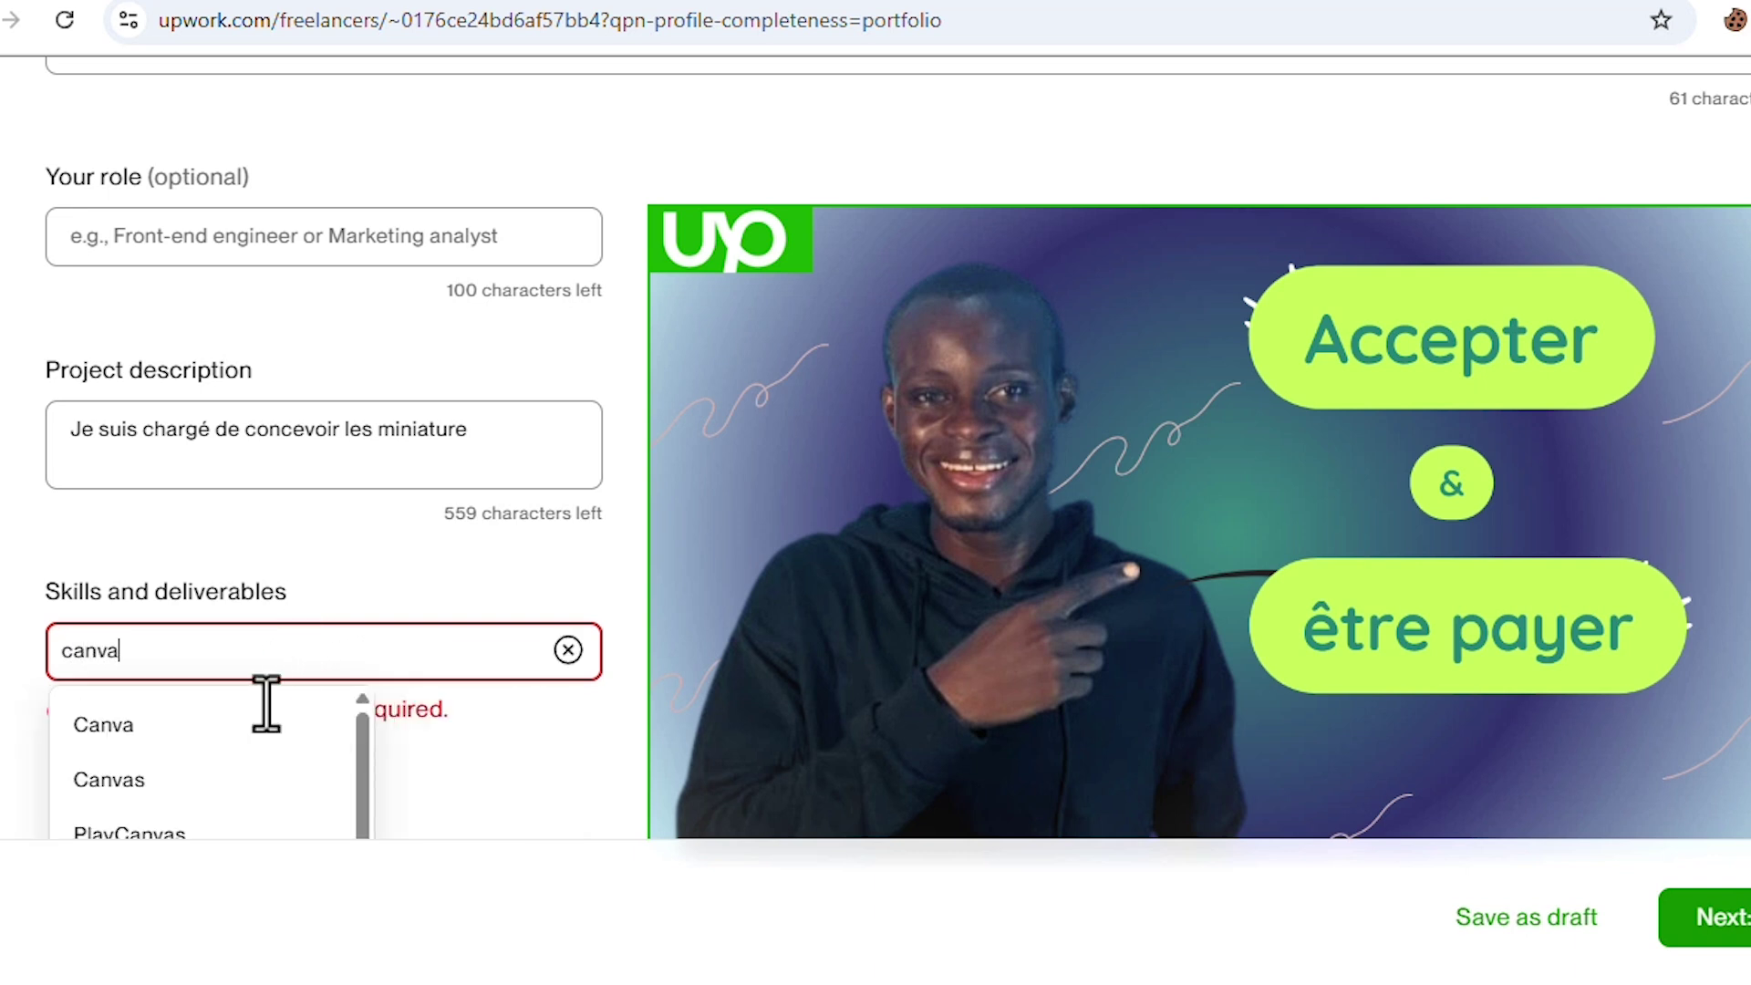
click(252, 726)
Step: Preview the miniature portfolio project, keep its default thumbnail and publish it
scroll(258, 716, down, 2)
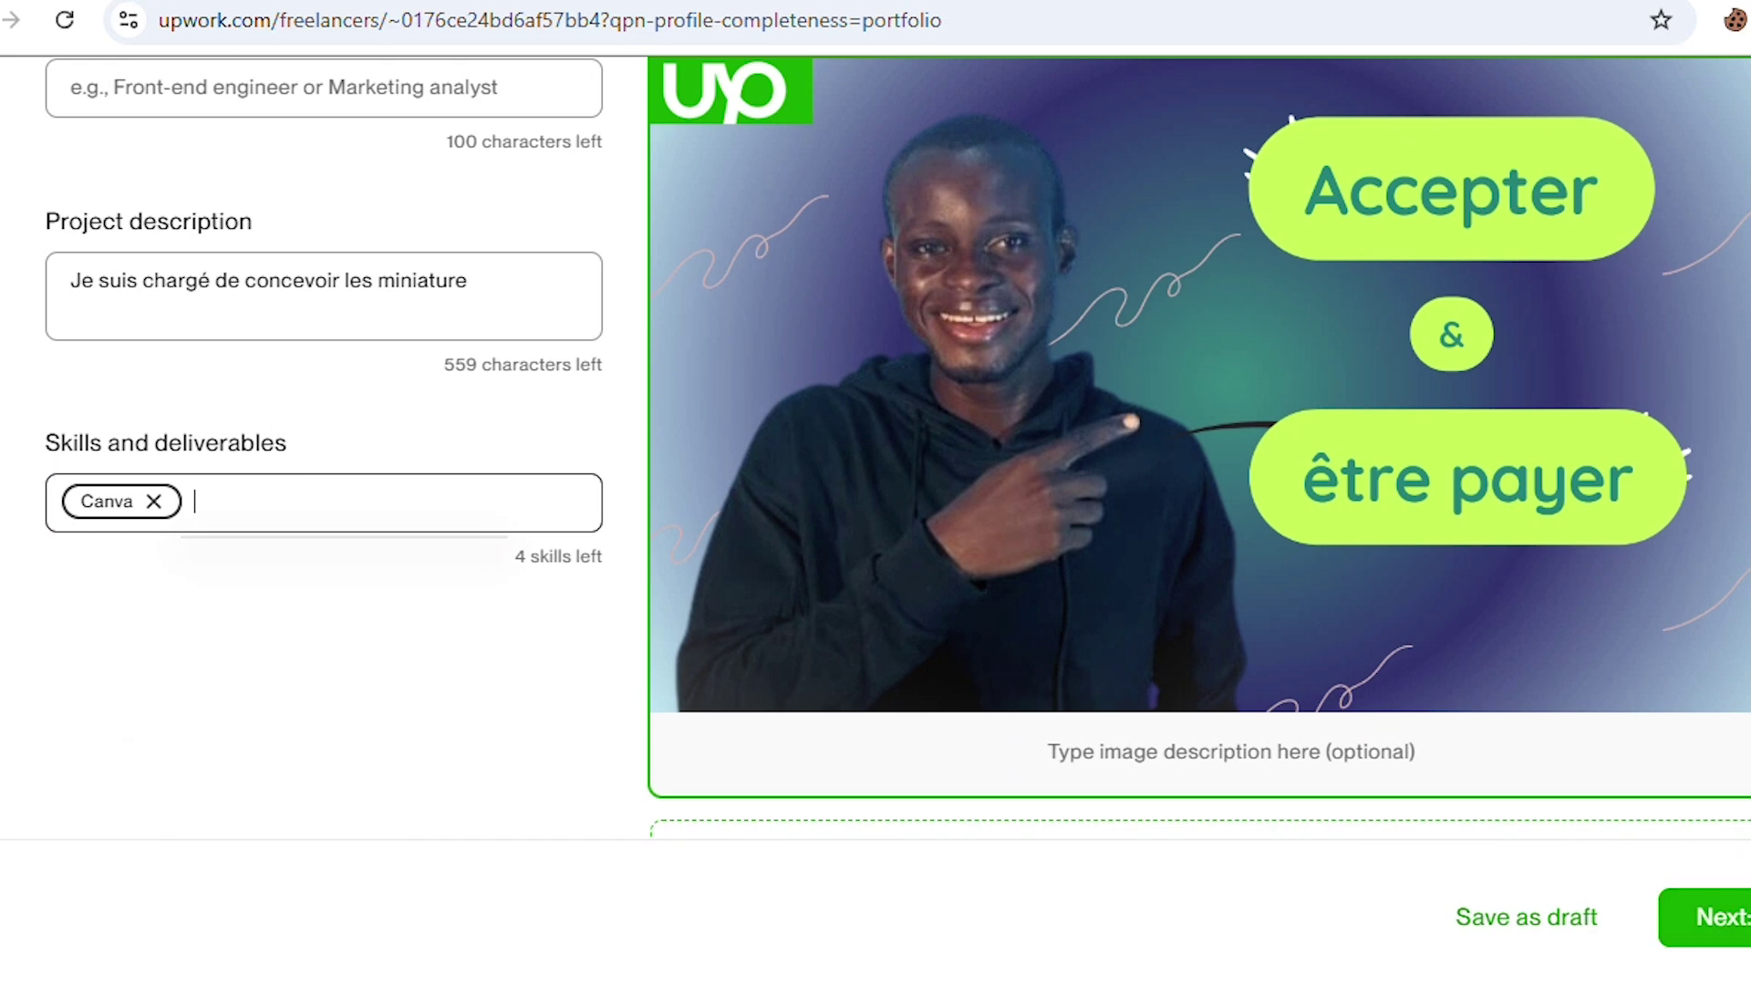
click(1709, 916)
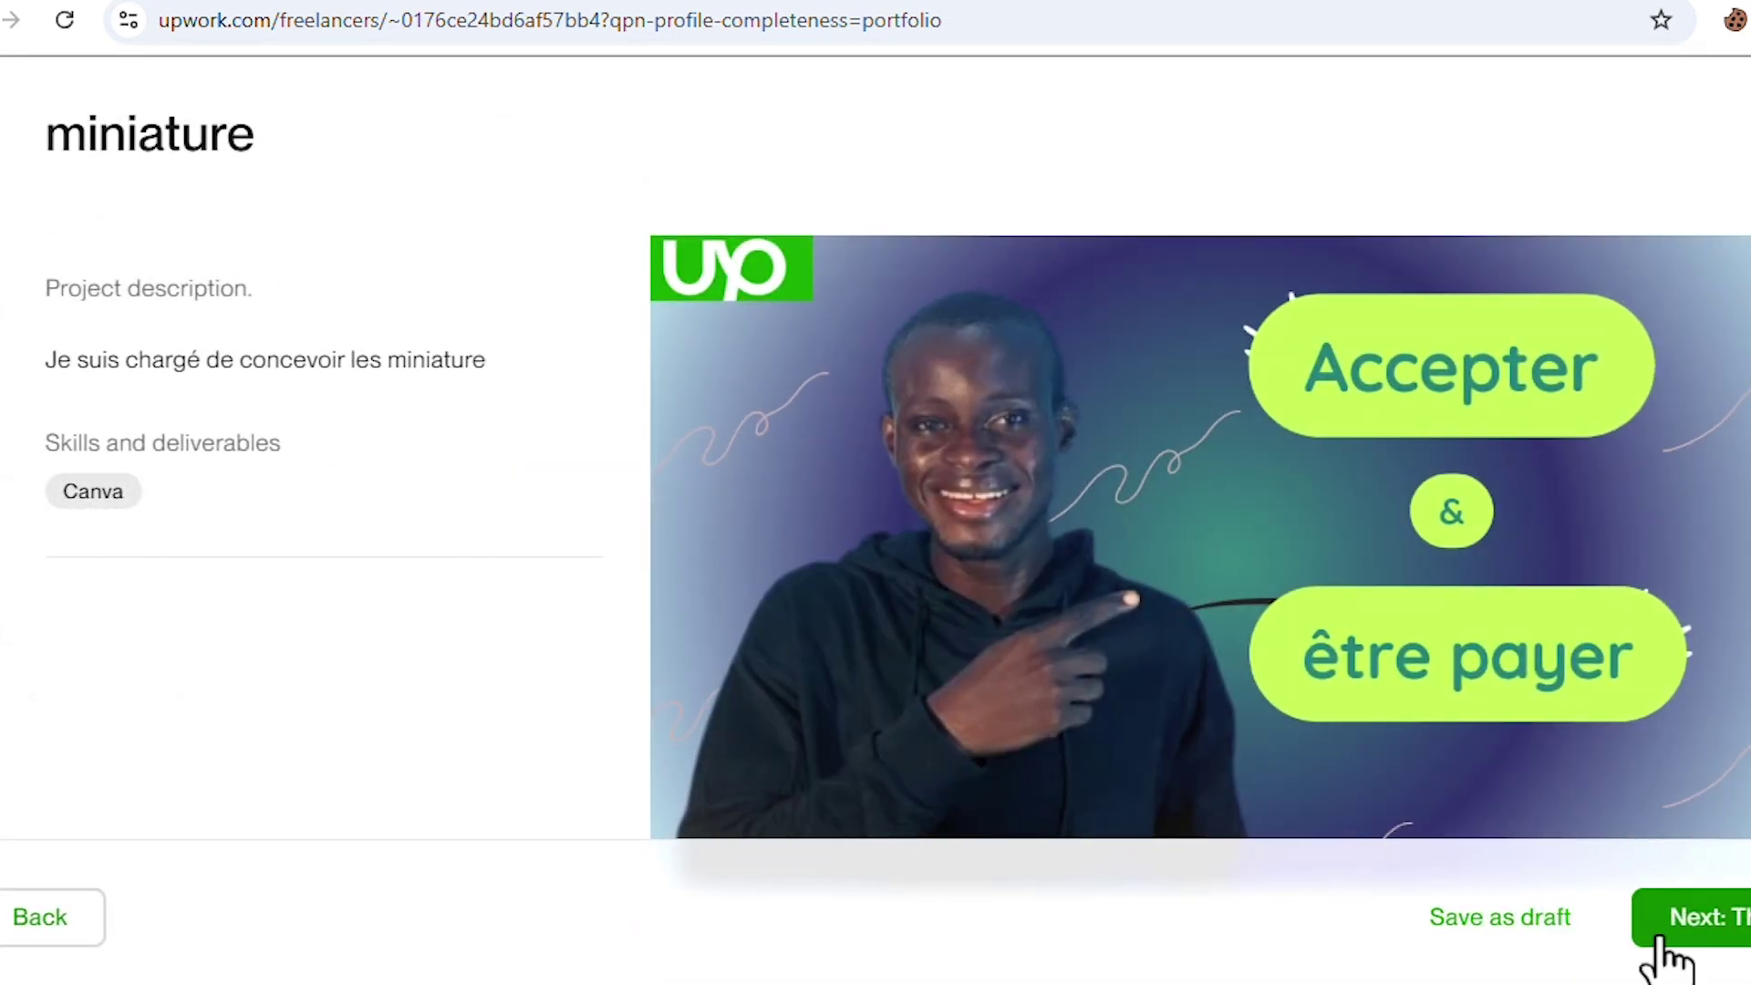
scroll(1732, 930, down, 1)
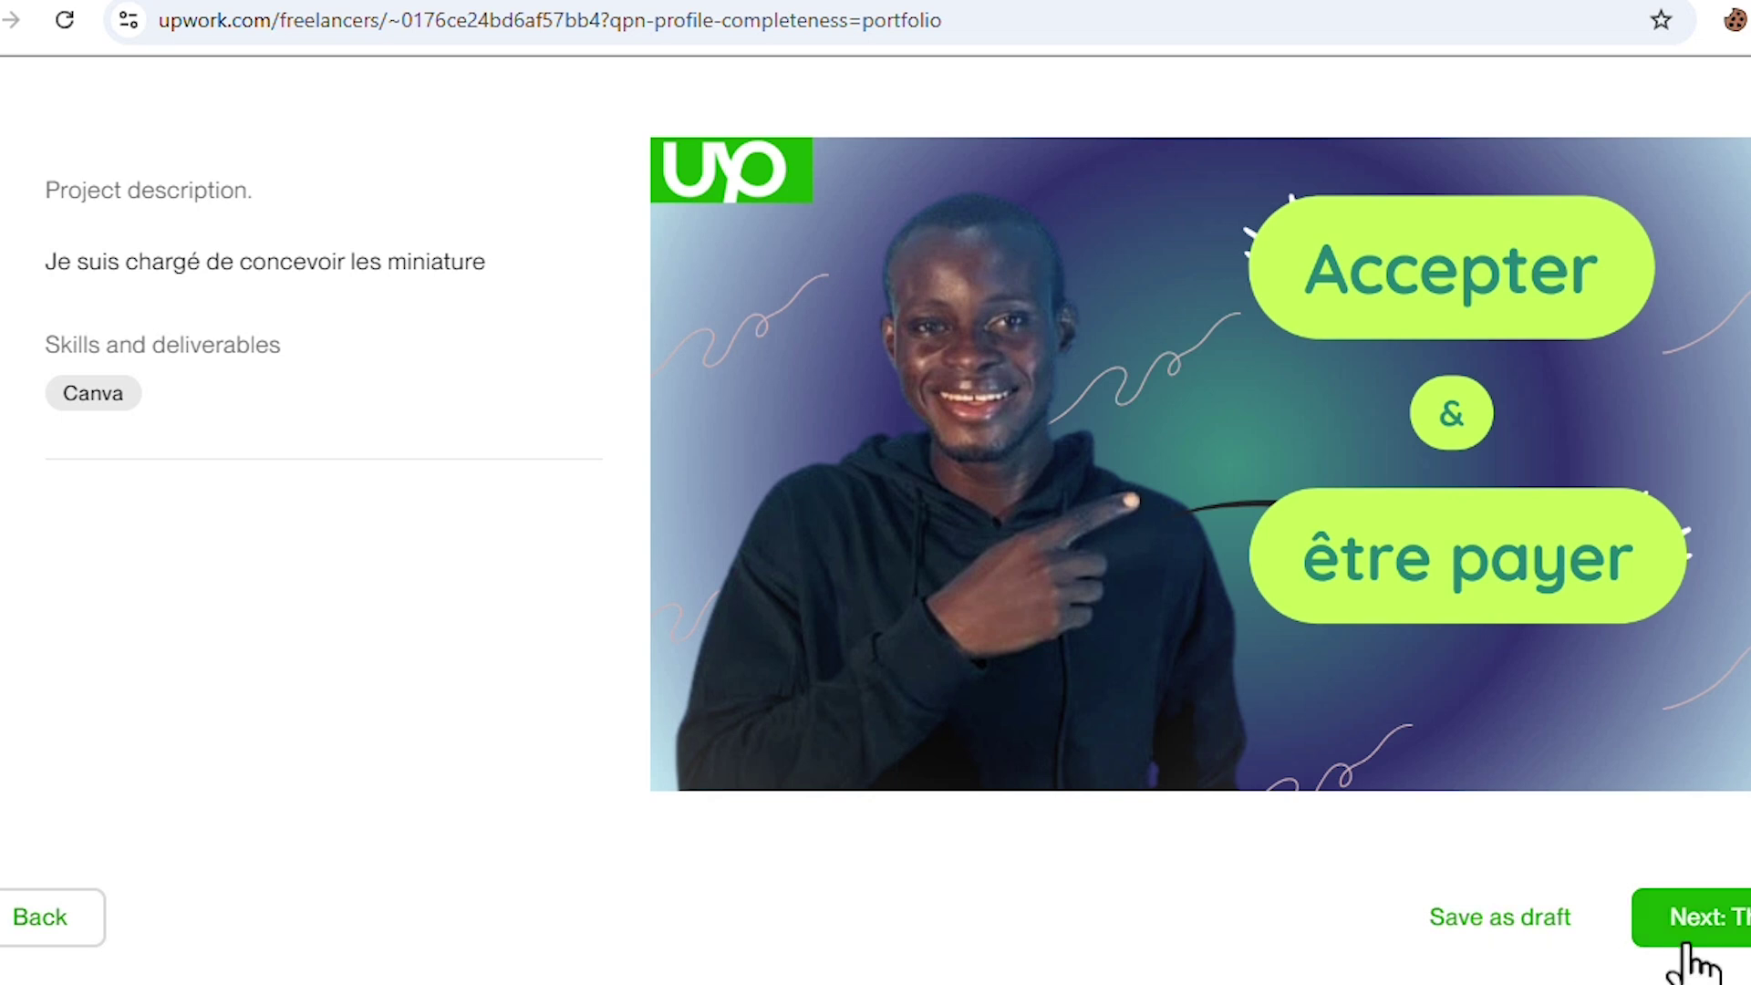
scroll(477, 766, up, 1)
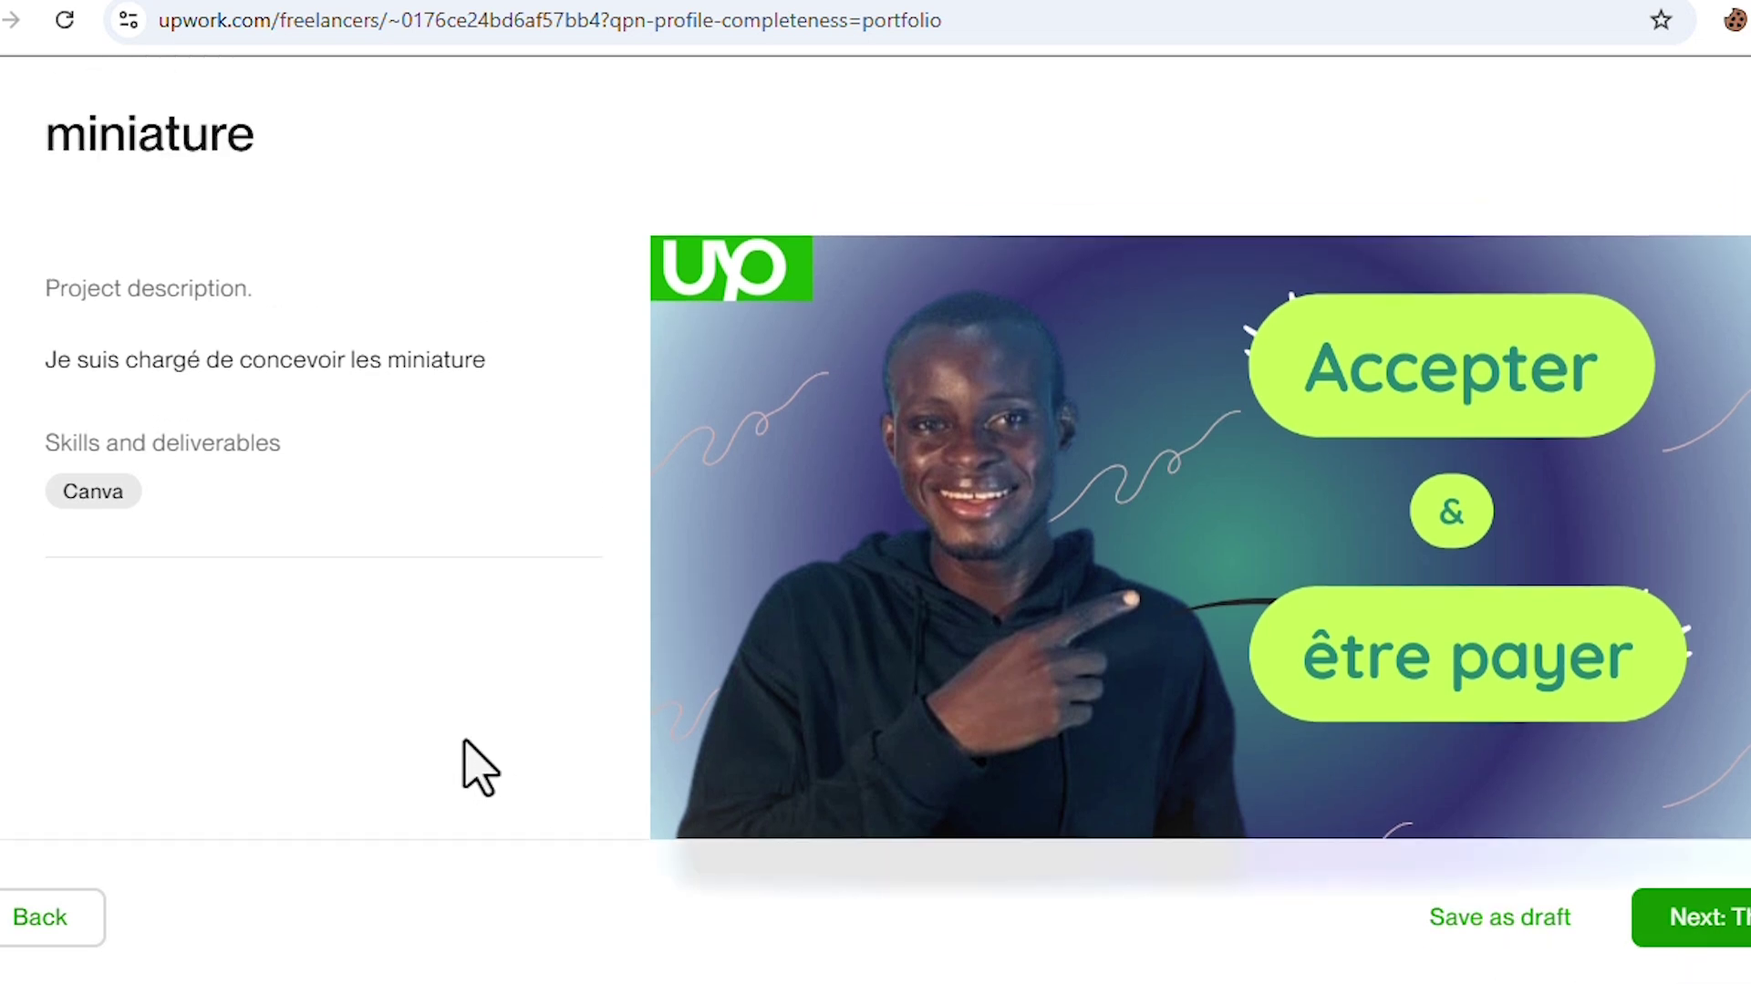
scroll(716, 785, down, 1)
click(1692, 917)
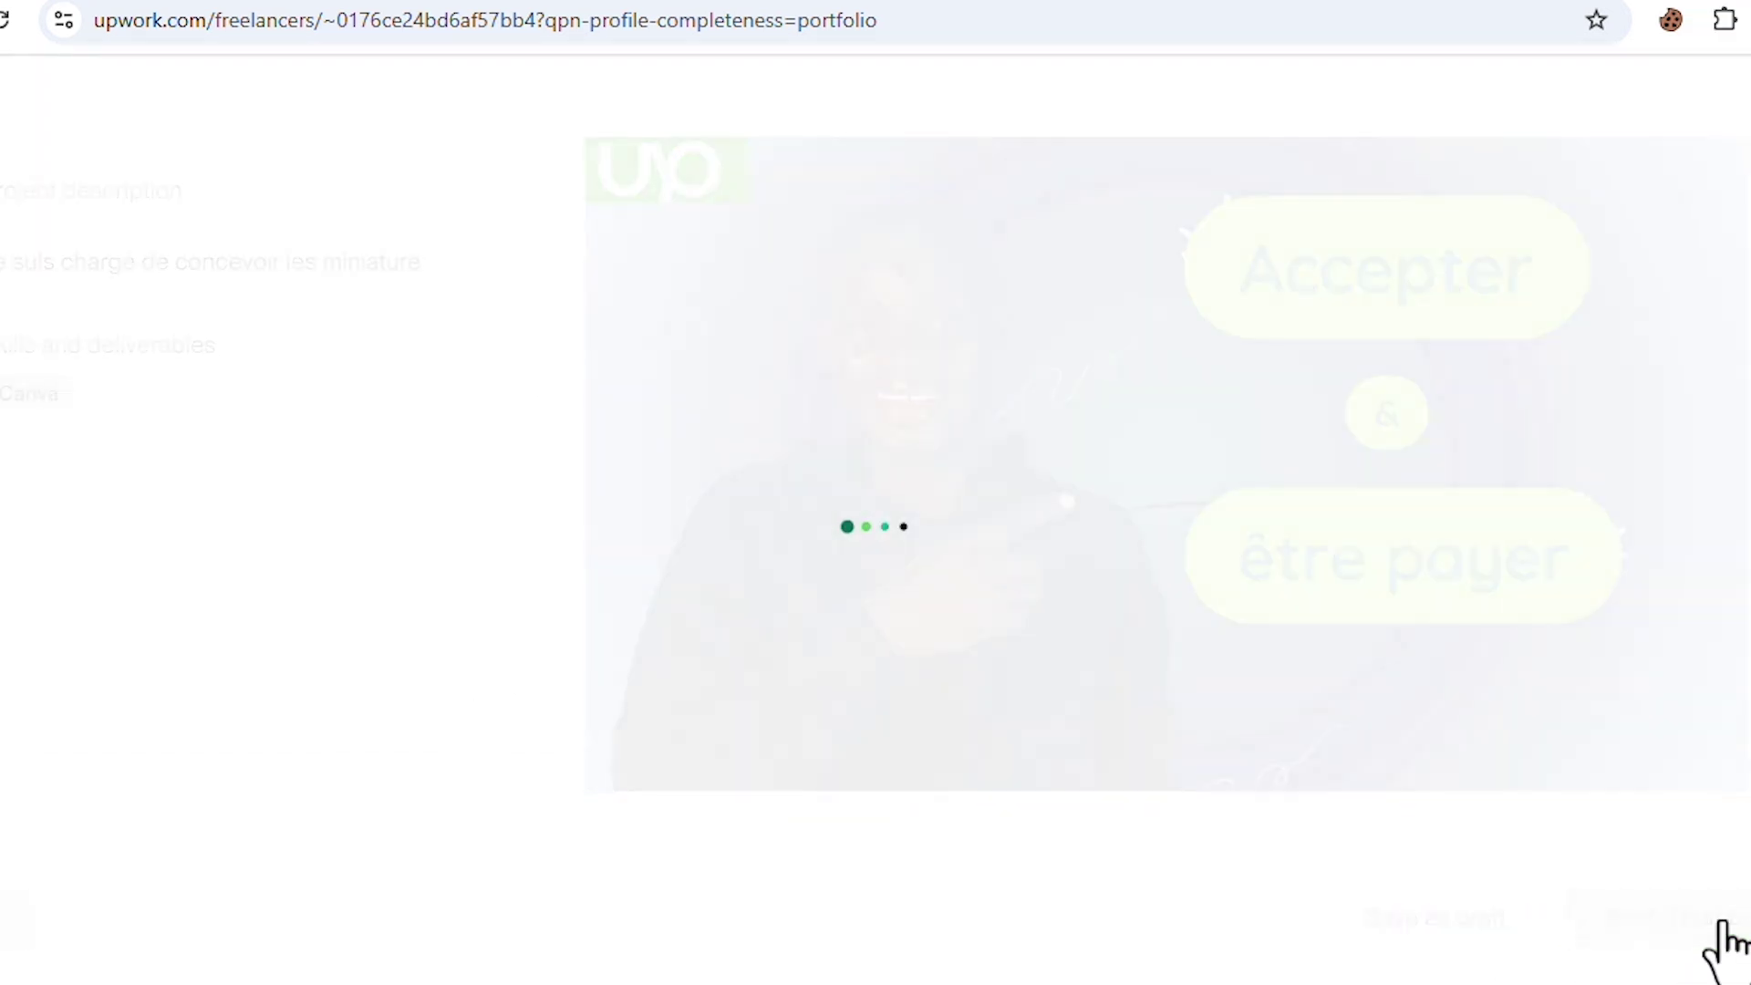
scroll(852, 763, down, 2)
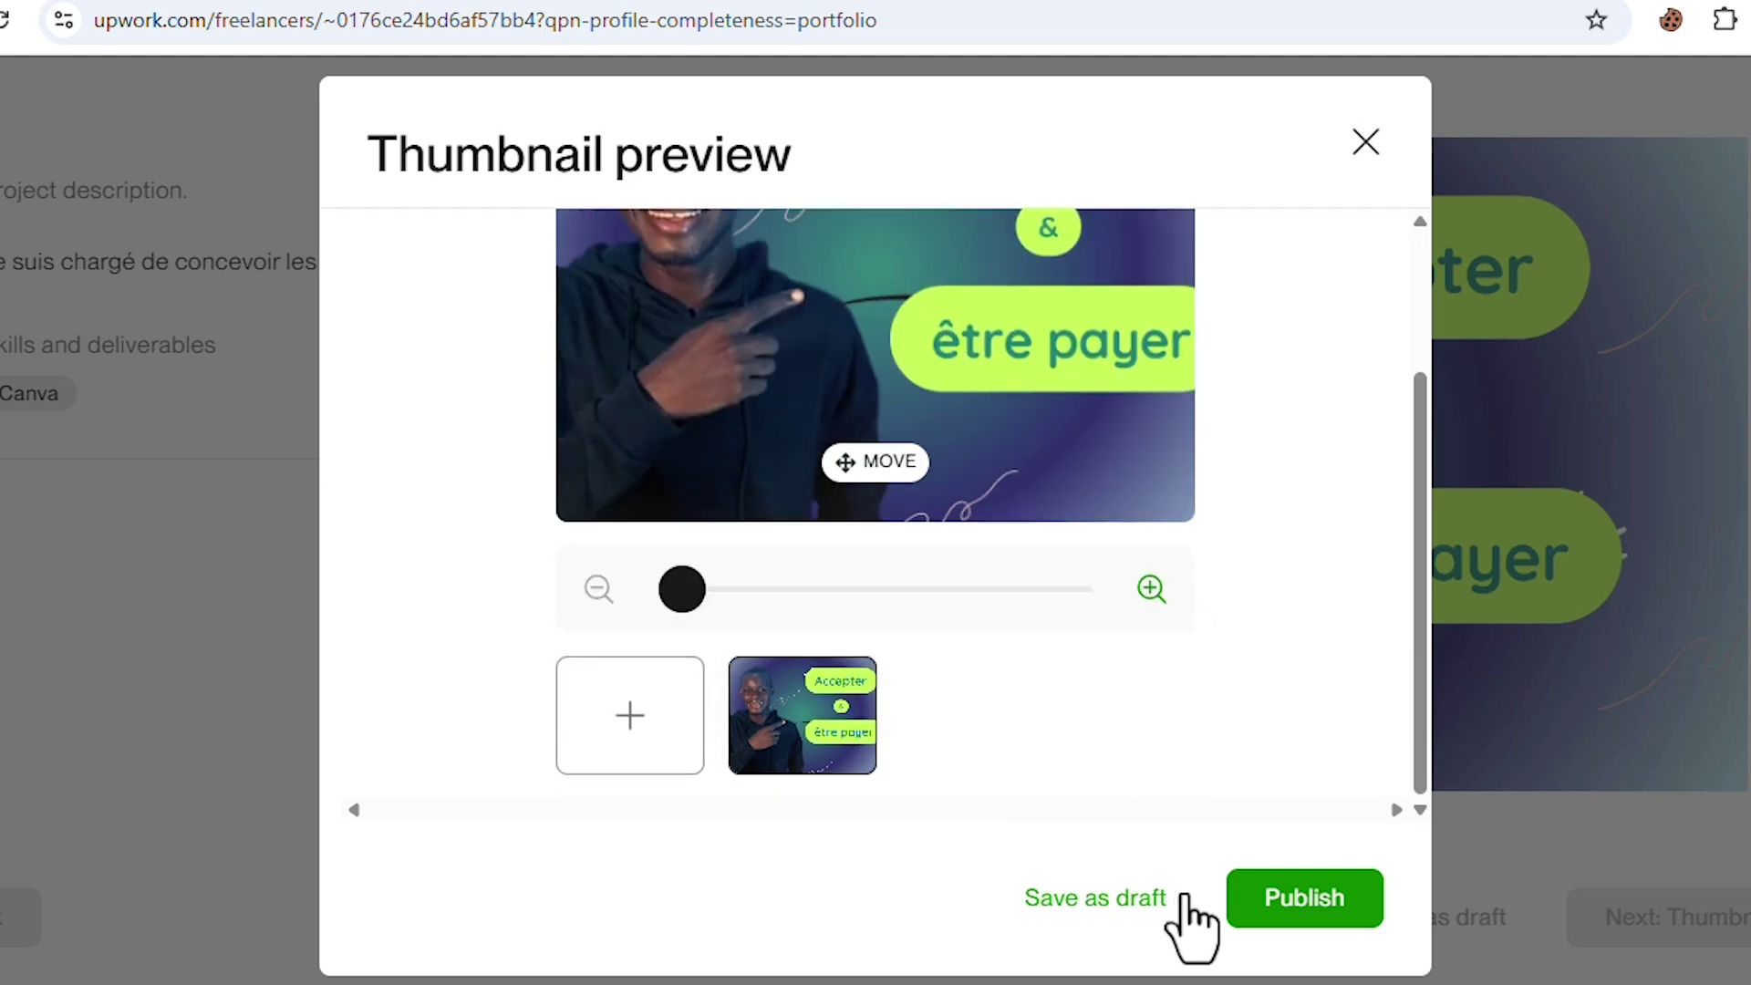
click(1258, 908)
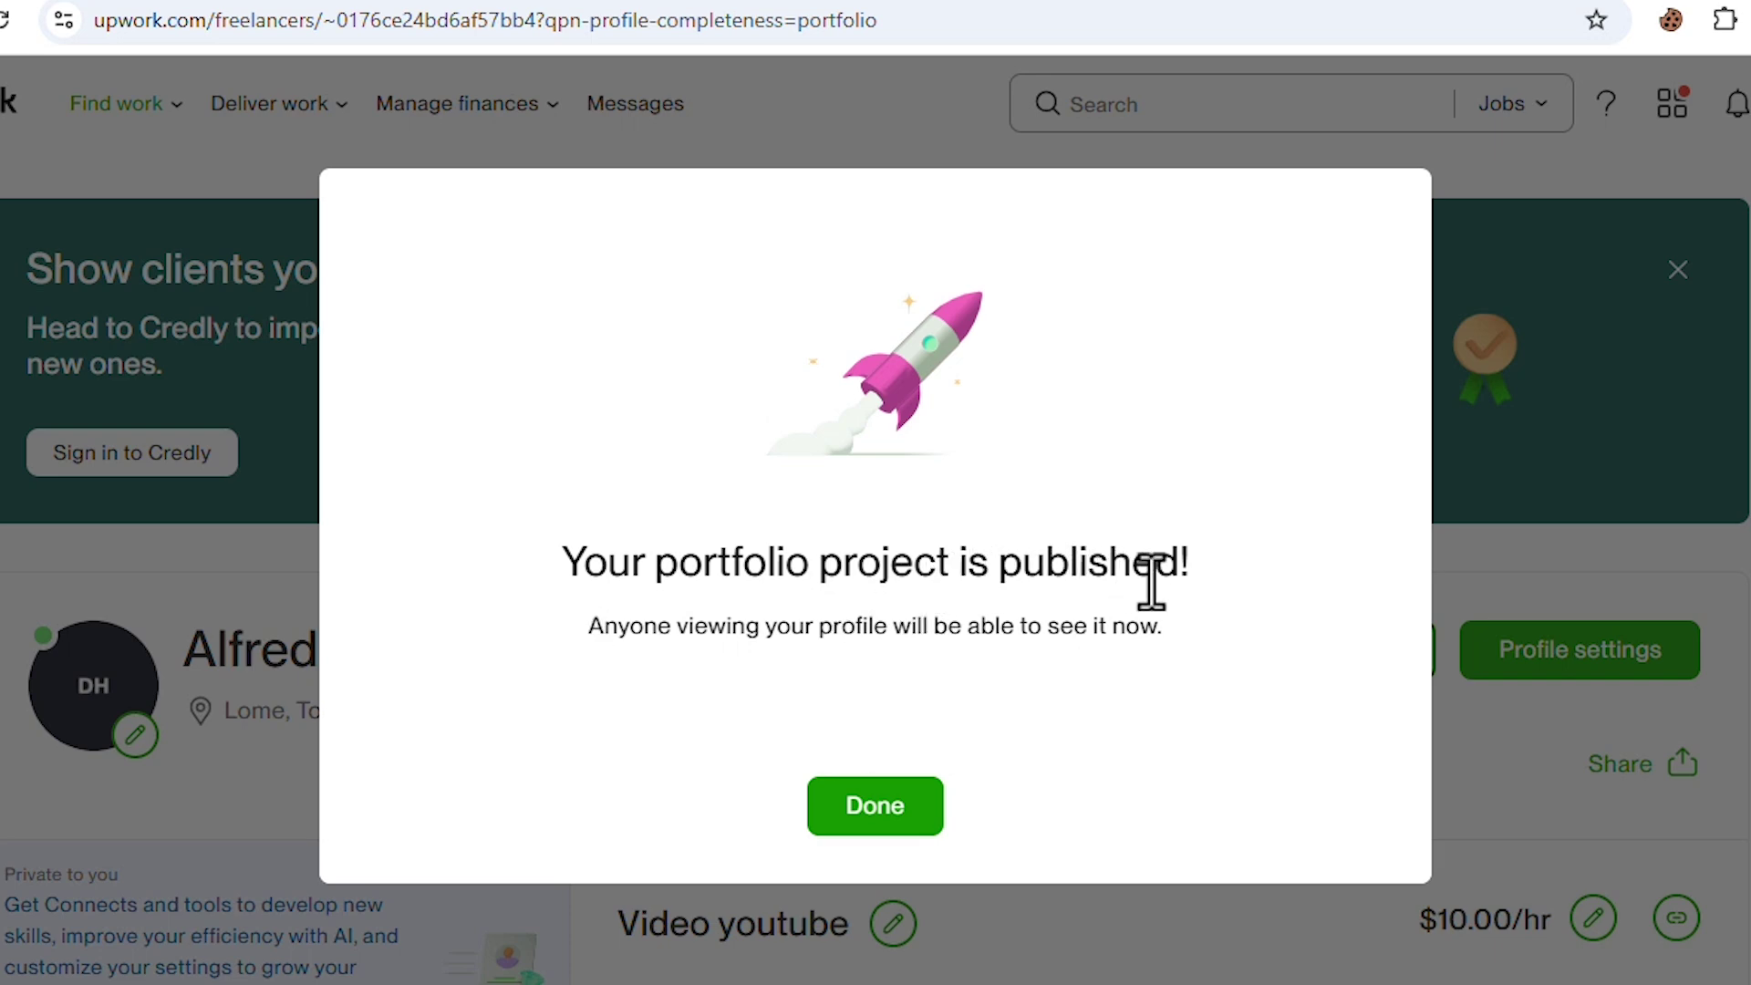
Step: Close the portfolio project's publication confirmation and open the Find work job feed
click(855, 821)
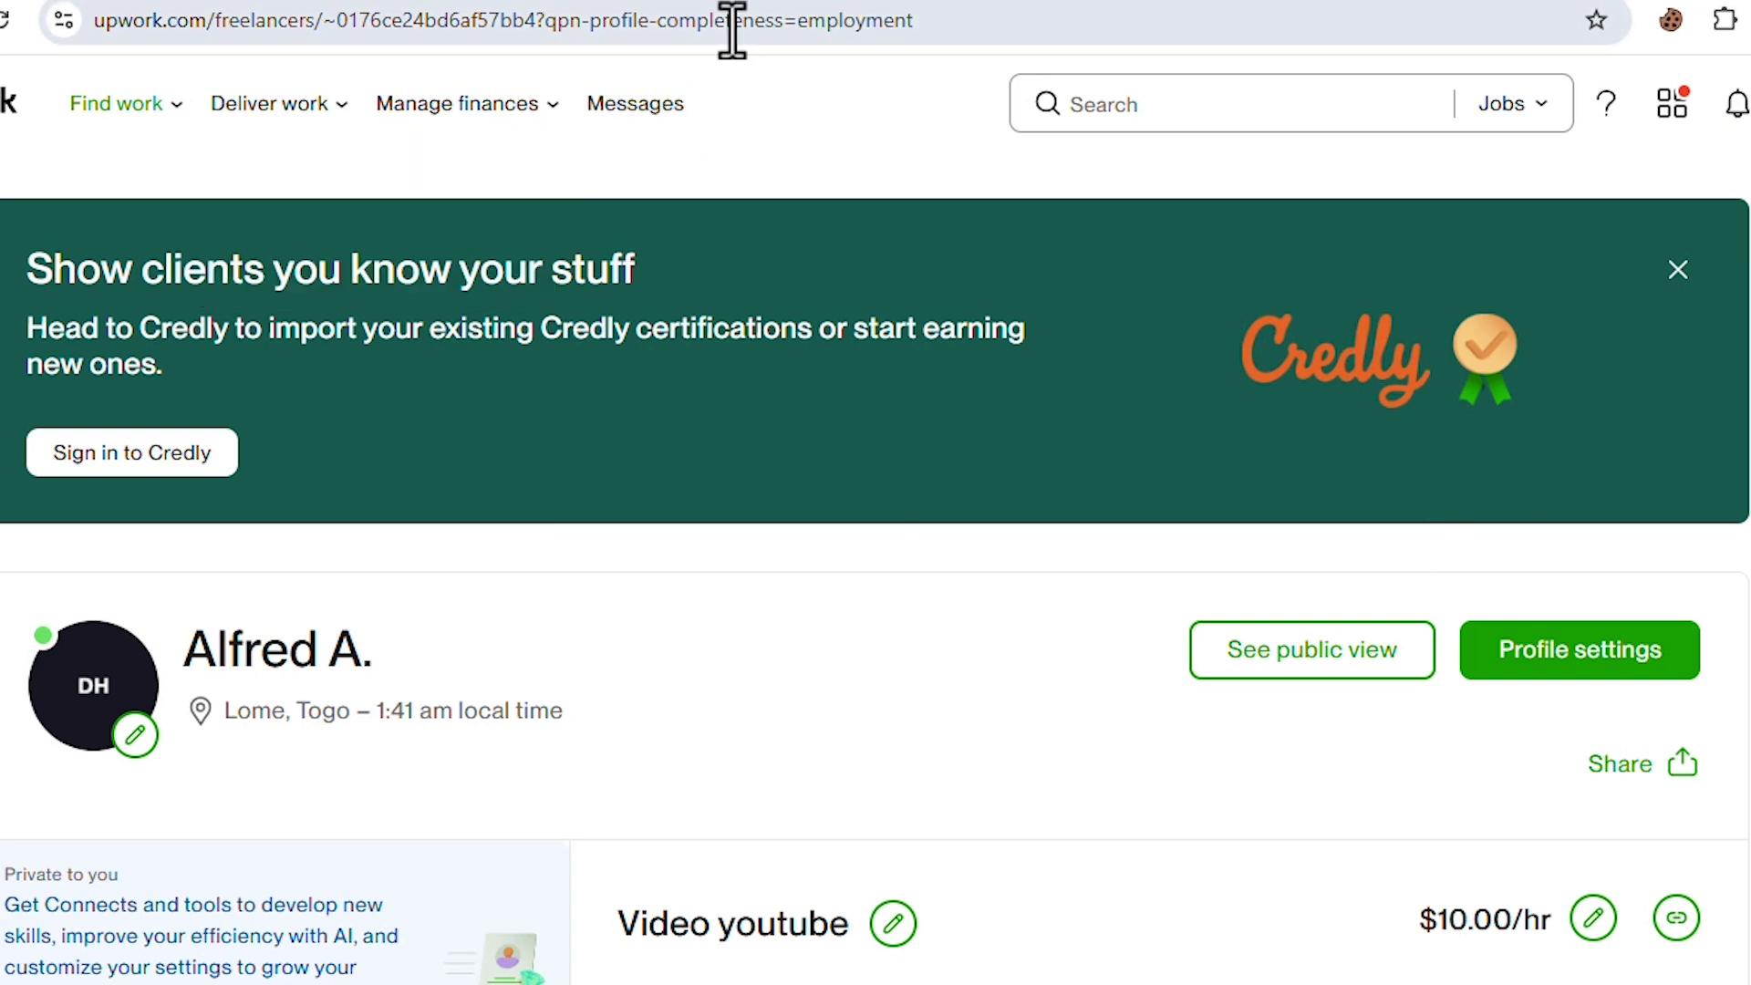
mouse_move(111, 107)
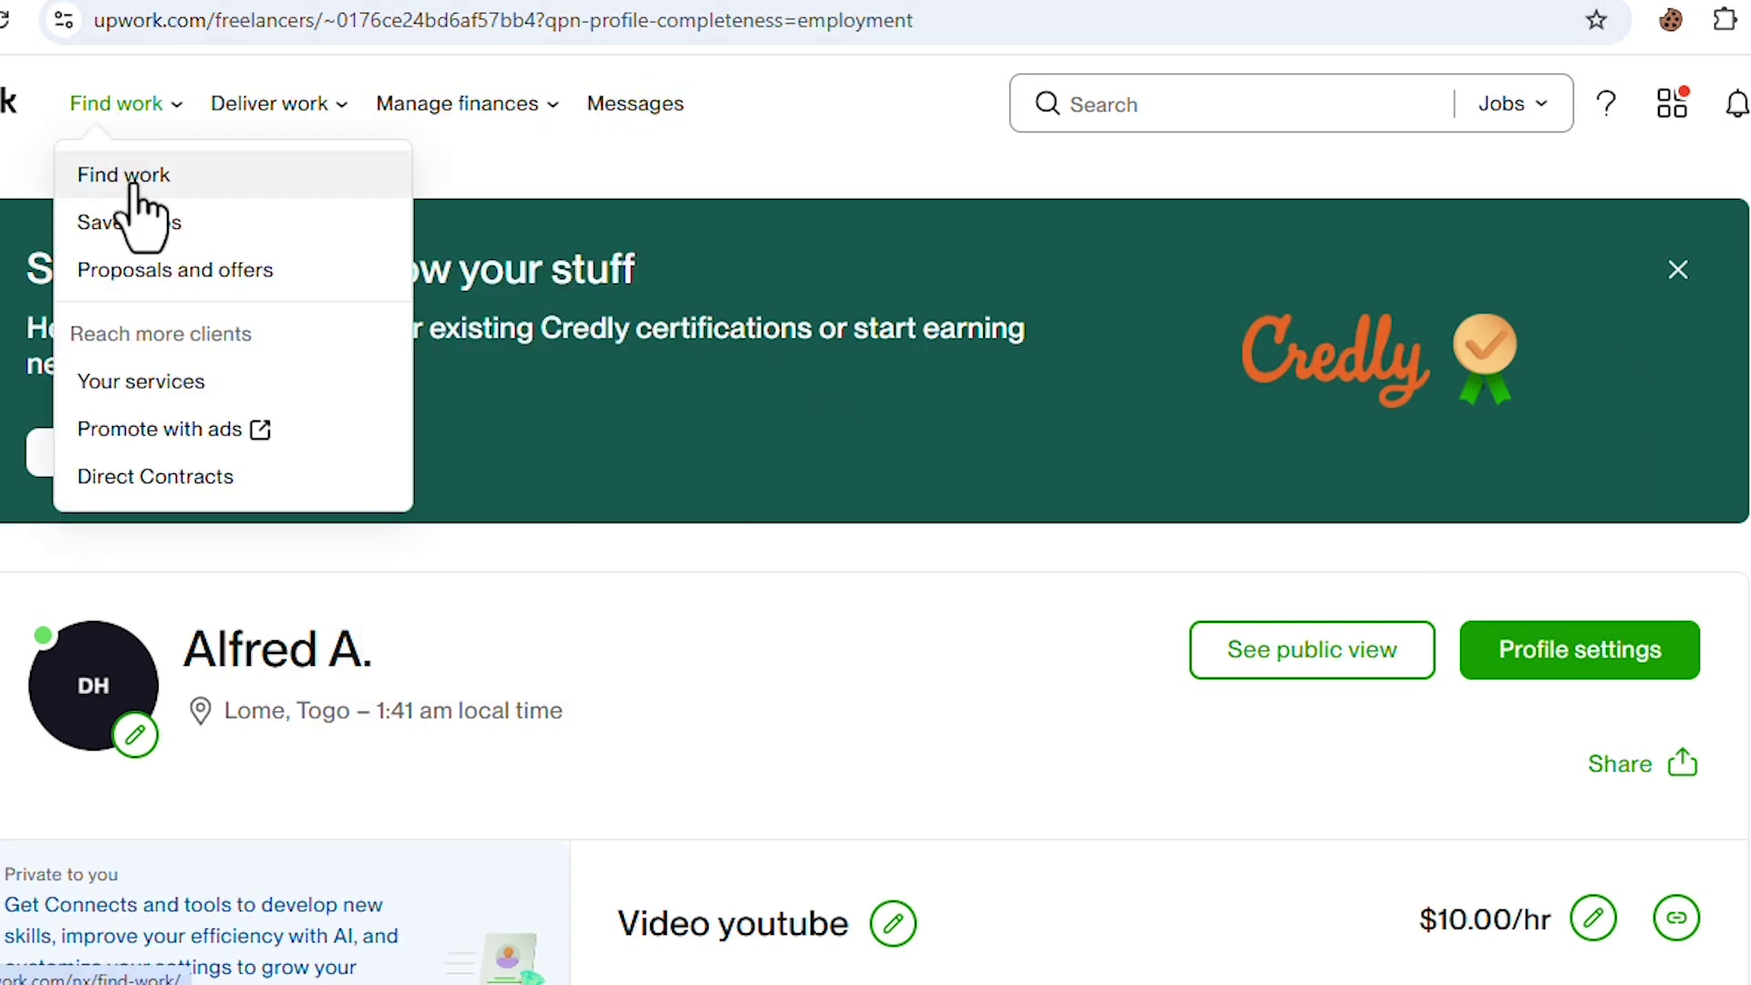
click(127, 175)
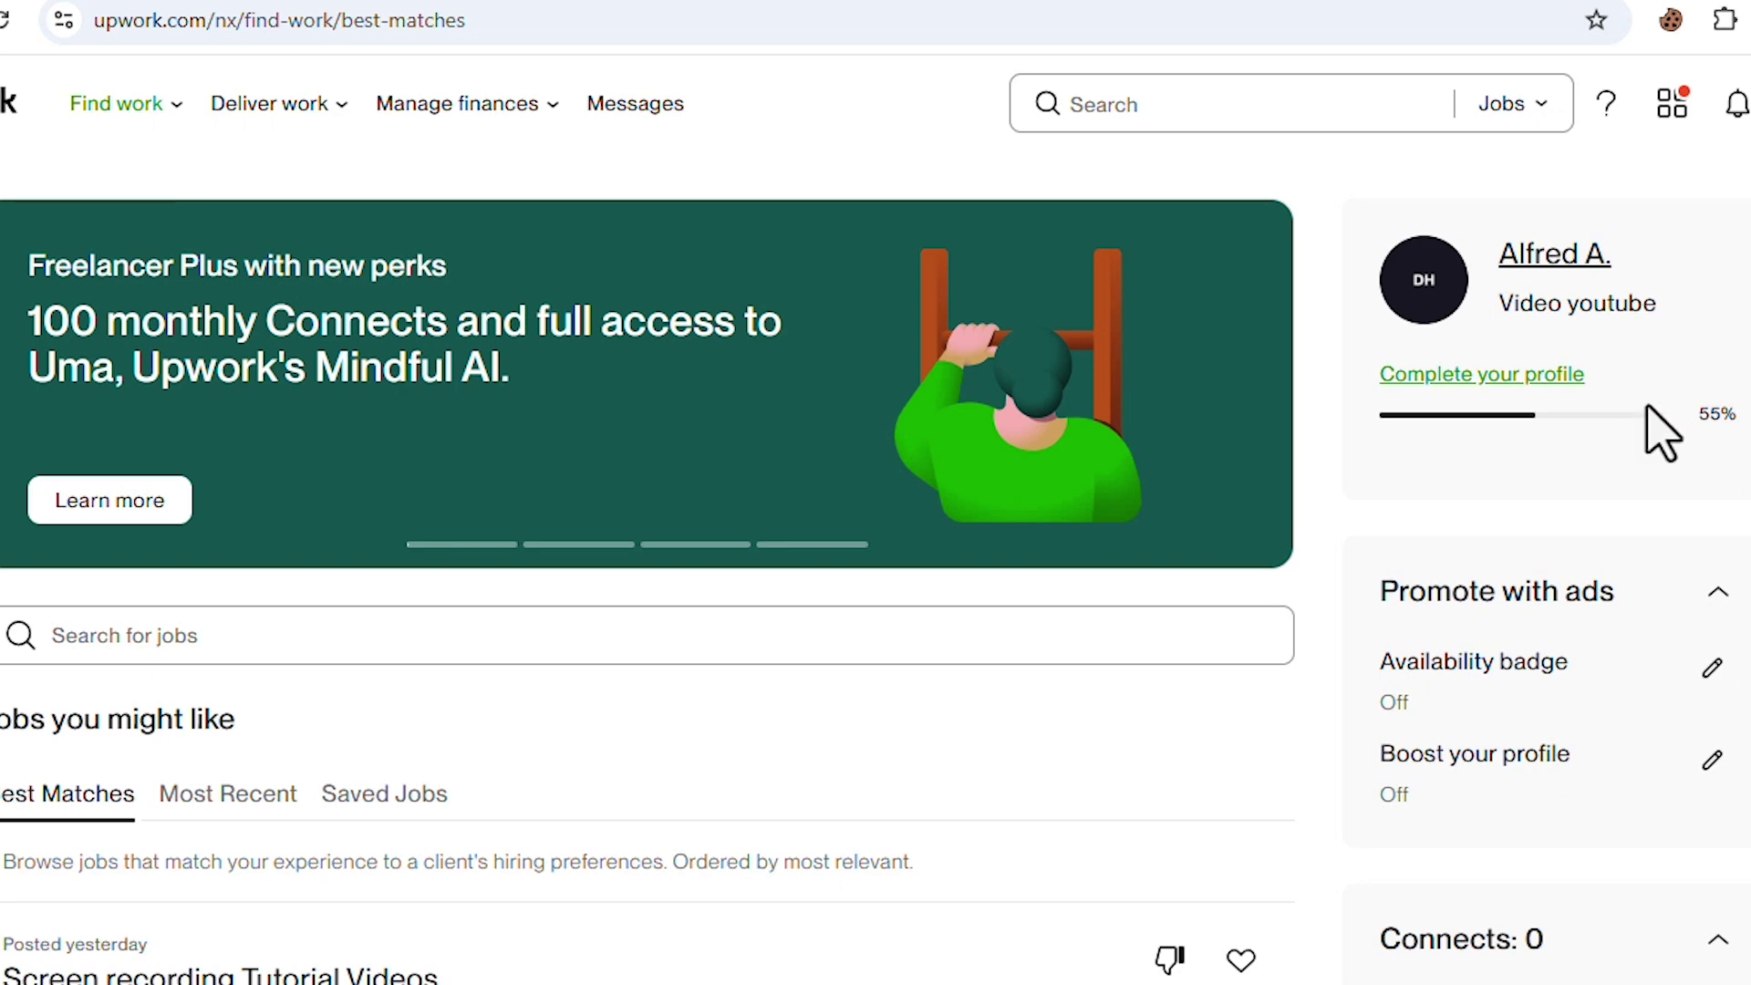
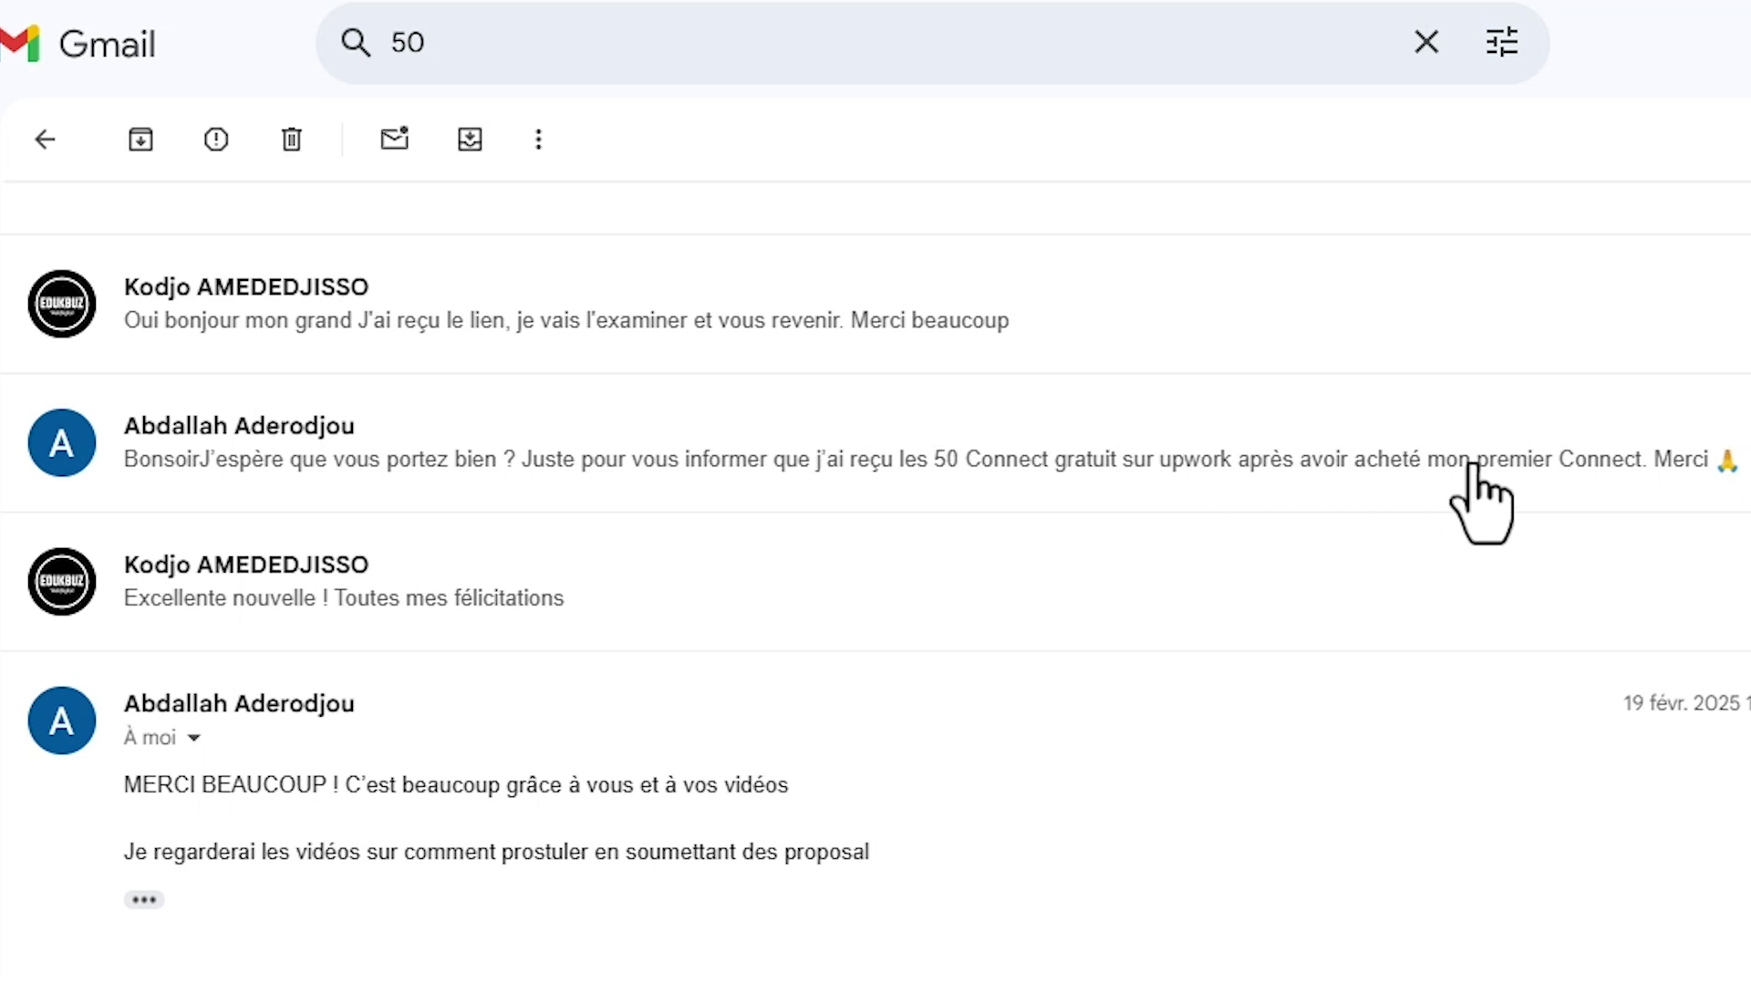
Step: Review the list of remaining profile completion items and close it
scroll(189, 605, down, 2)
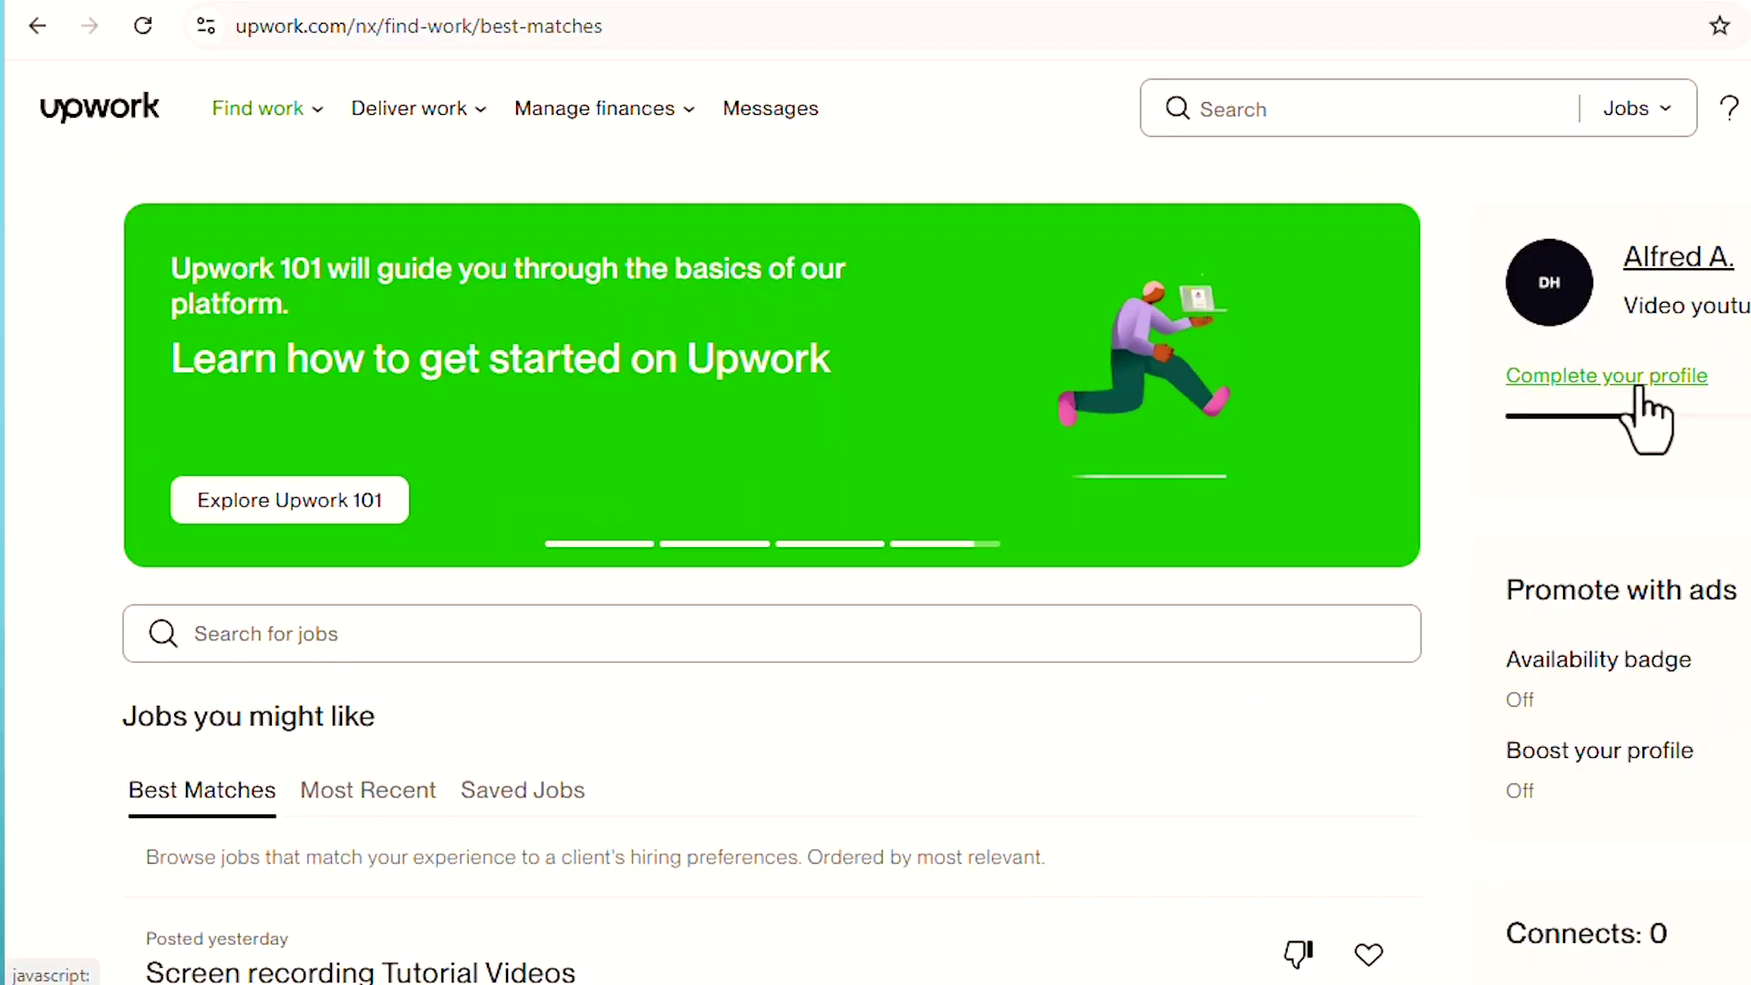
click(1639, 387)
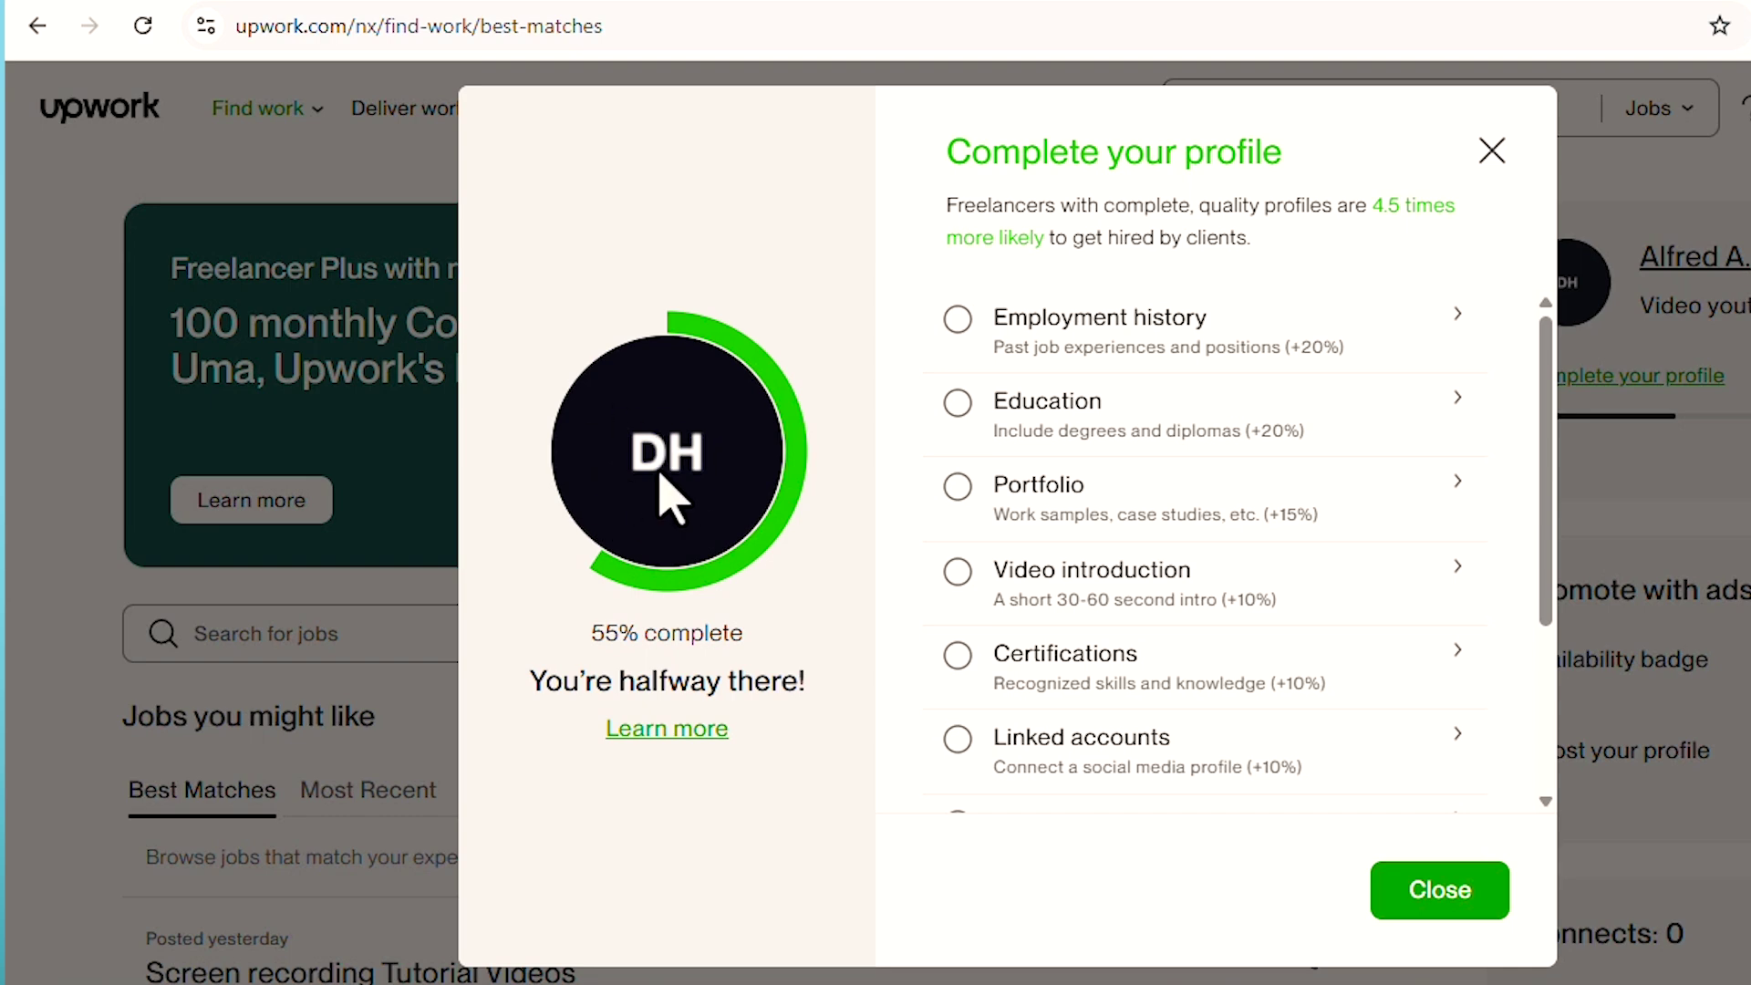
click(1496, 151)
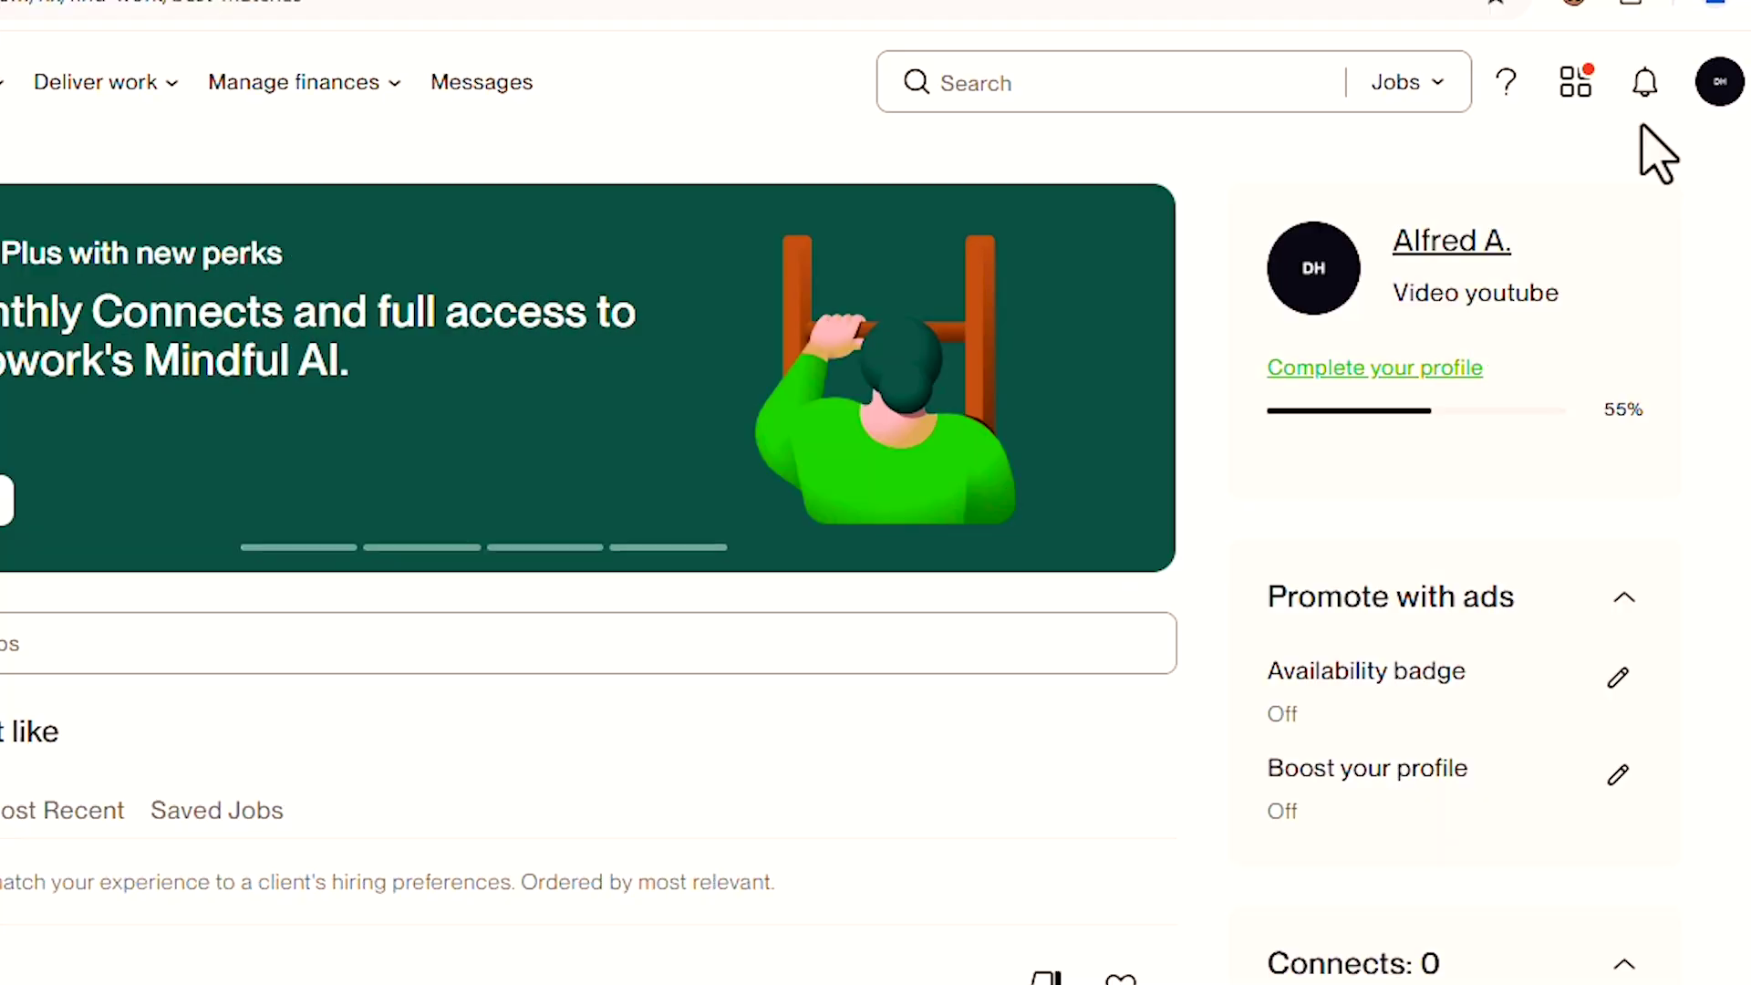
Step: Go to your own freelancer profile and open the profile photo for editing
click(1719, 84)
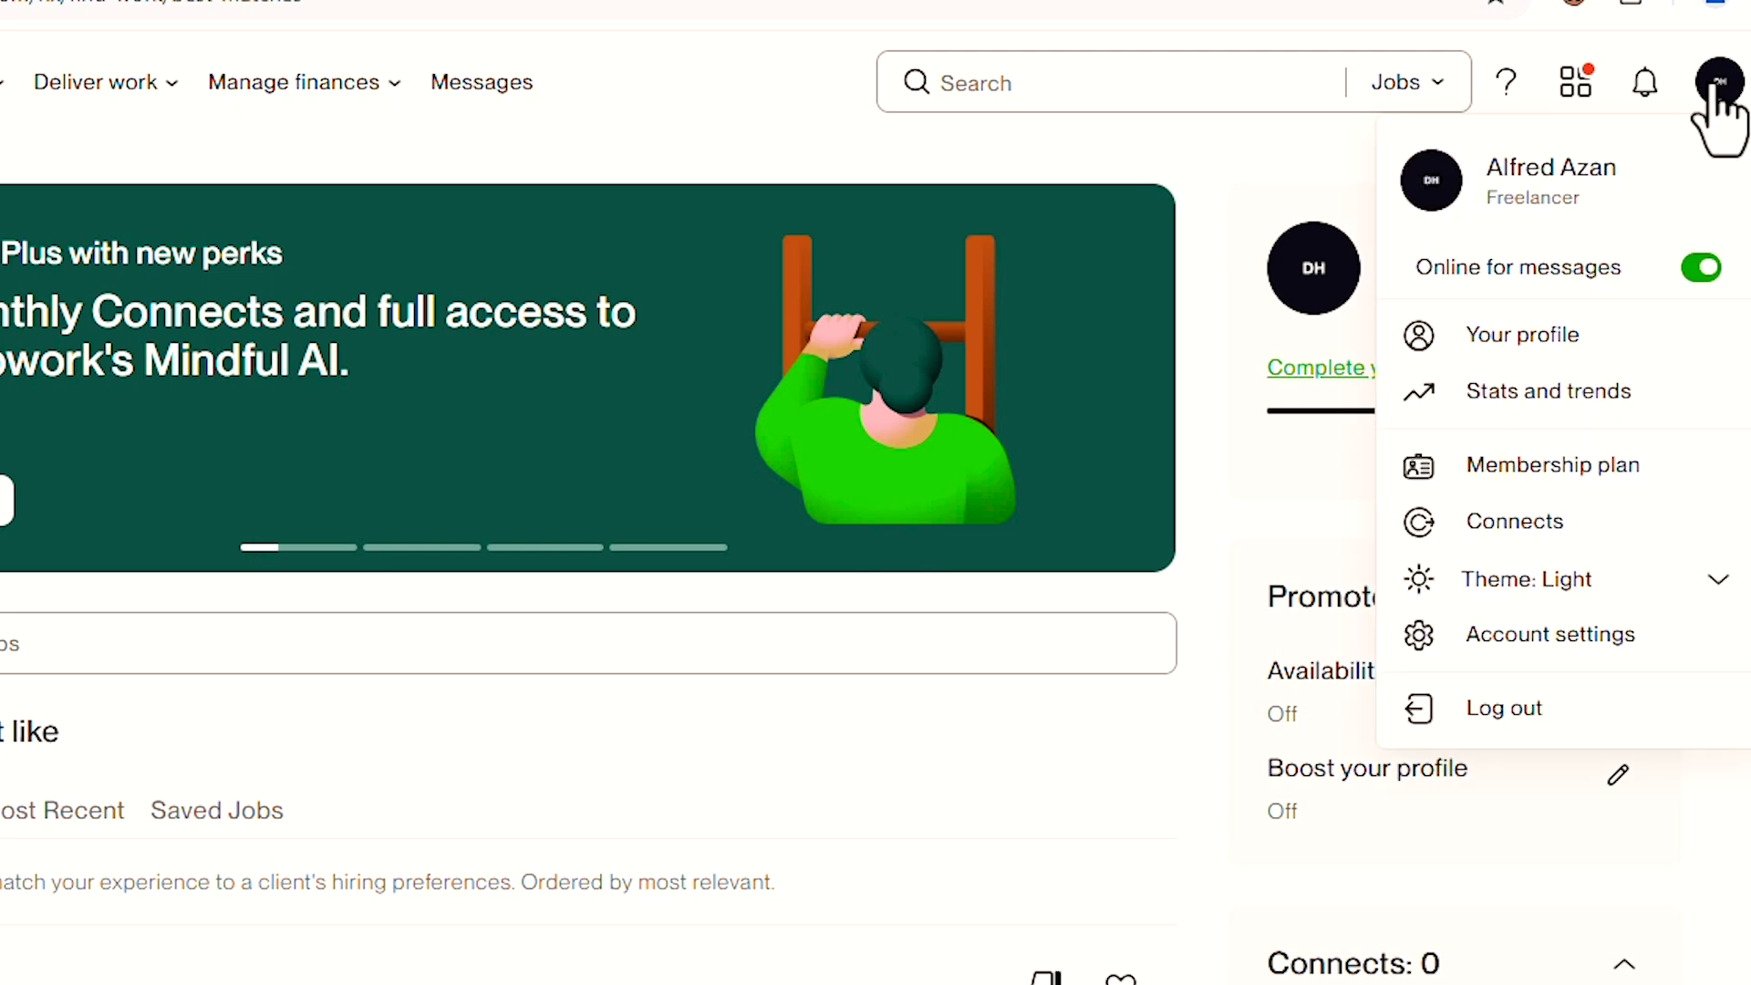
click(1514, 339)
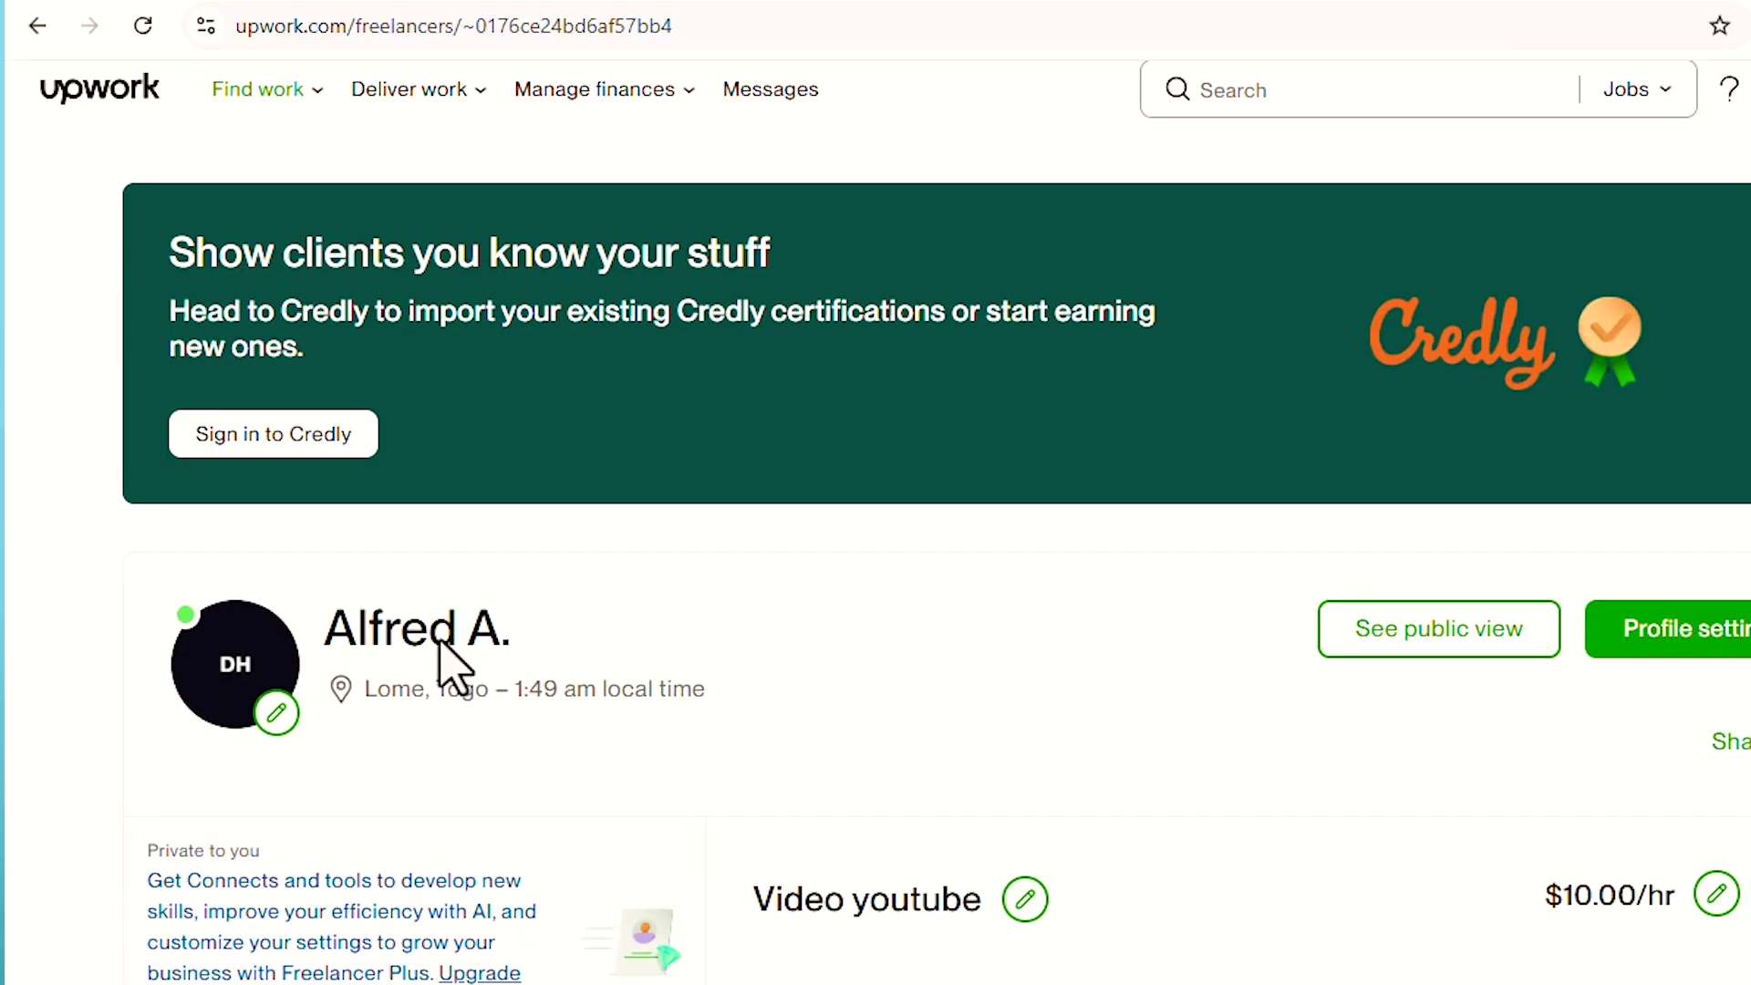
scroll(407, 520, down, 3)
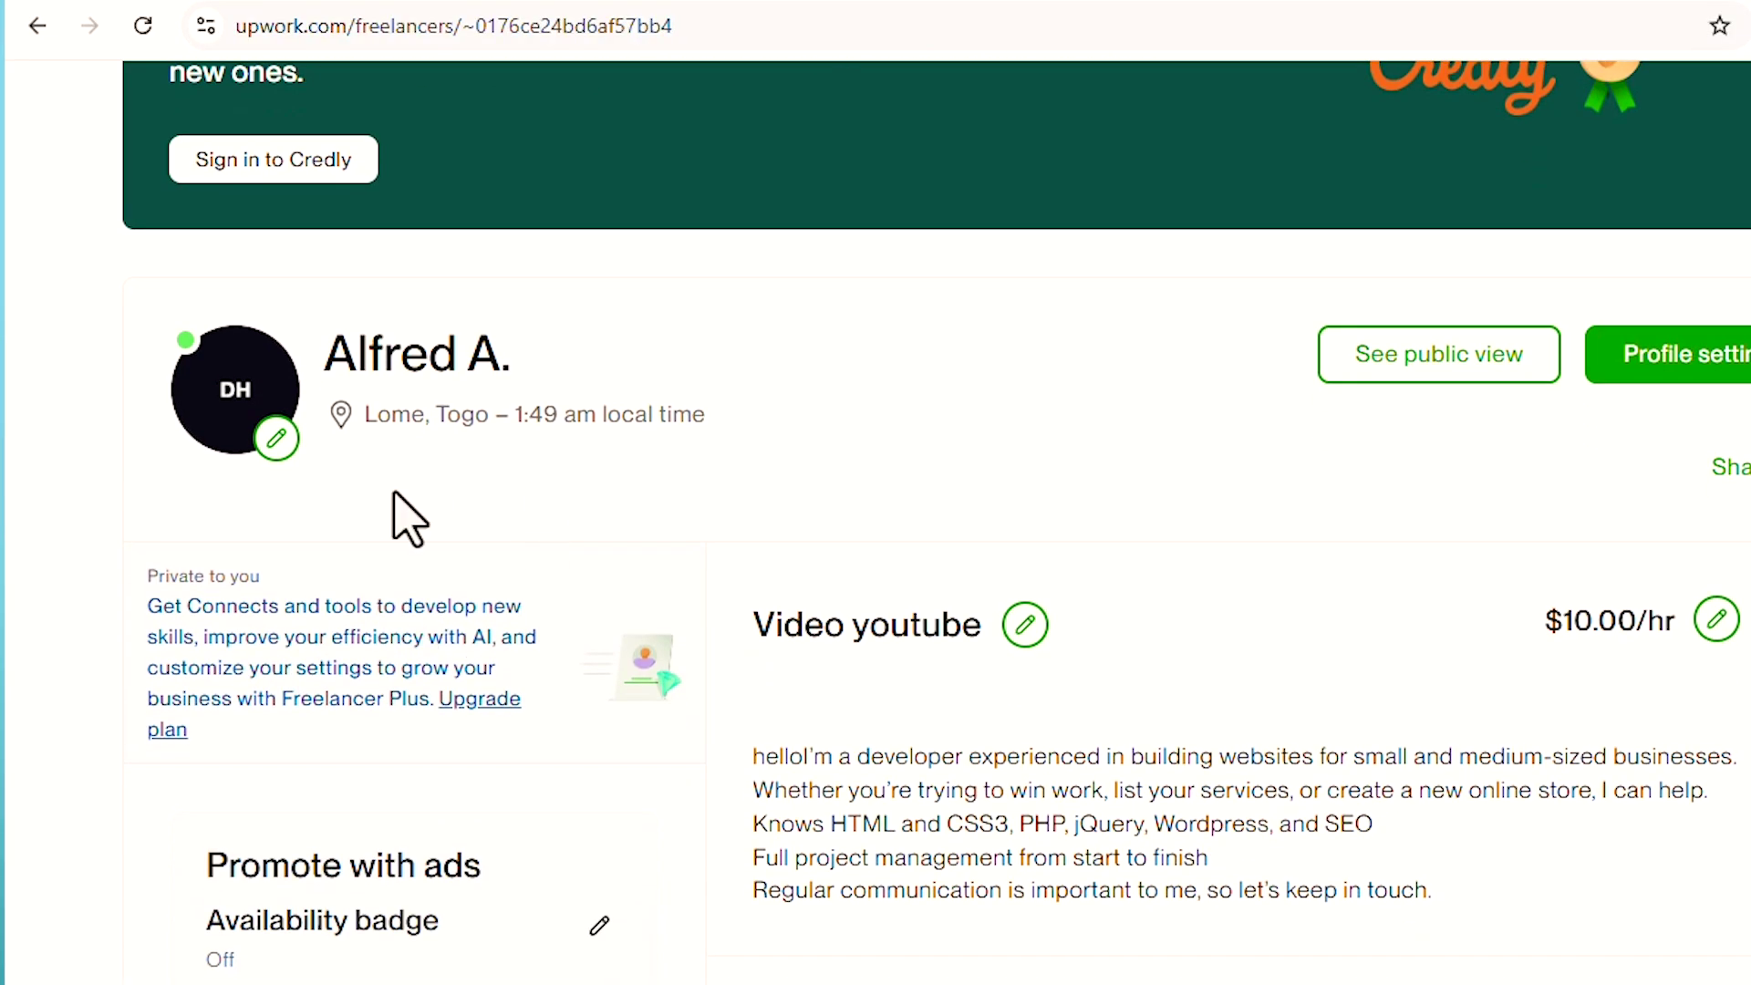
click(276, 439)
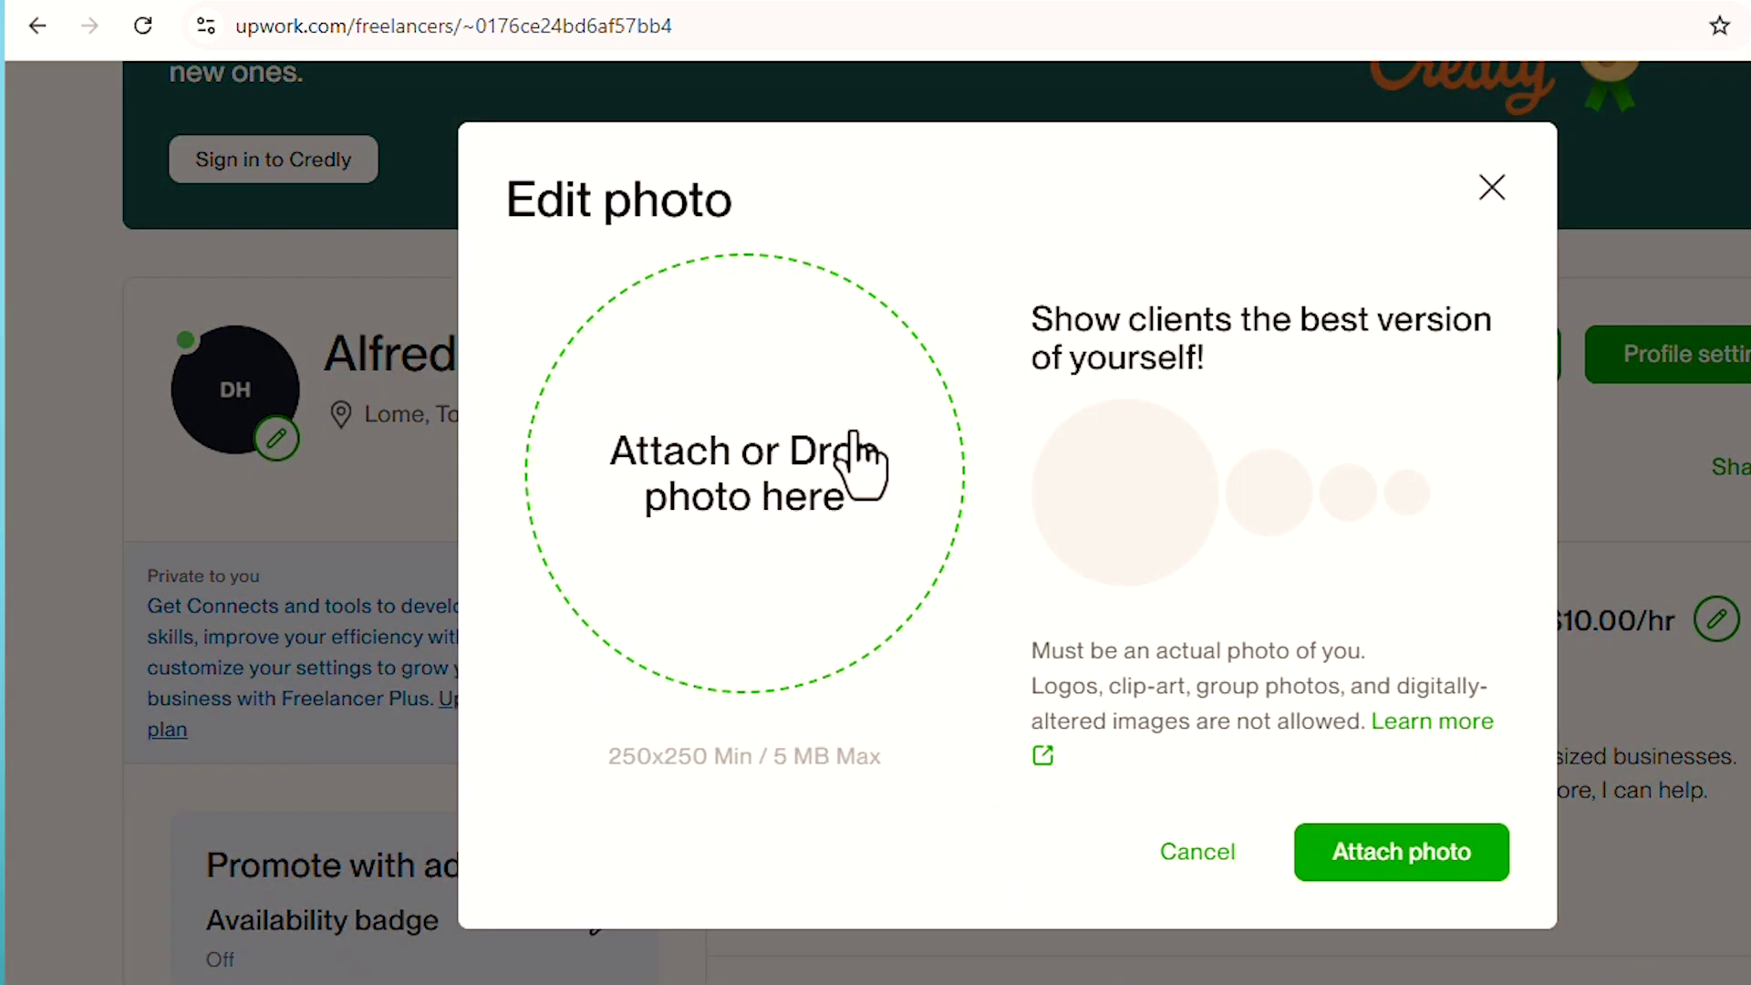
Step: Load the image "Capture d'écran 2025-01-28 091703.jpg" from the Bureau folder as the profile photo
click(778, 474)
click(127, 278)
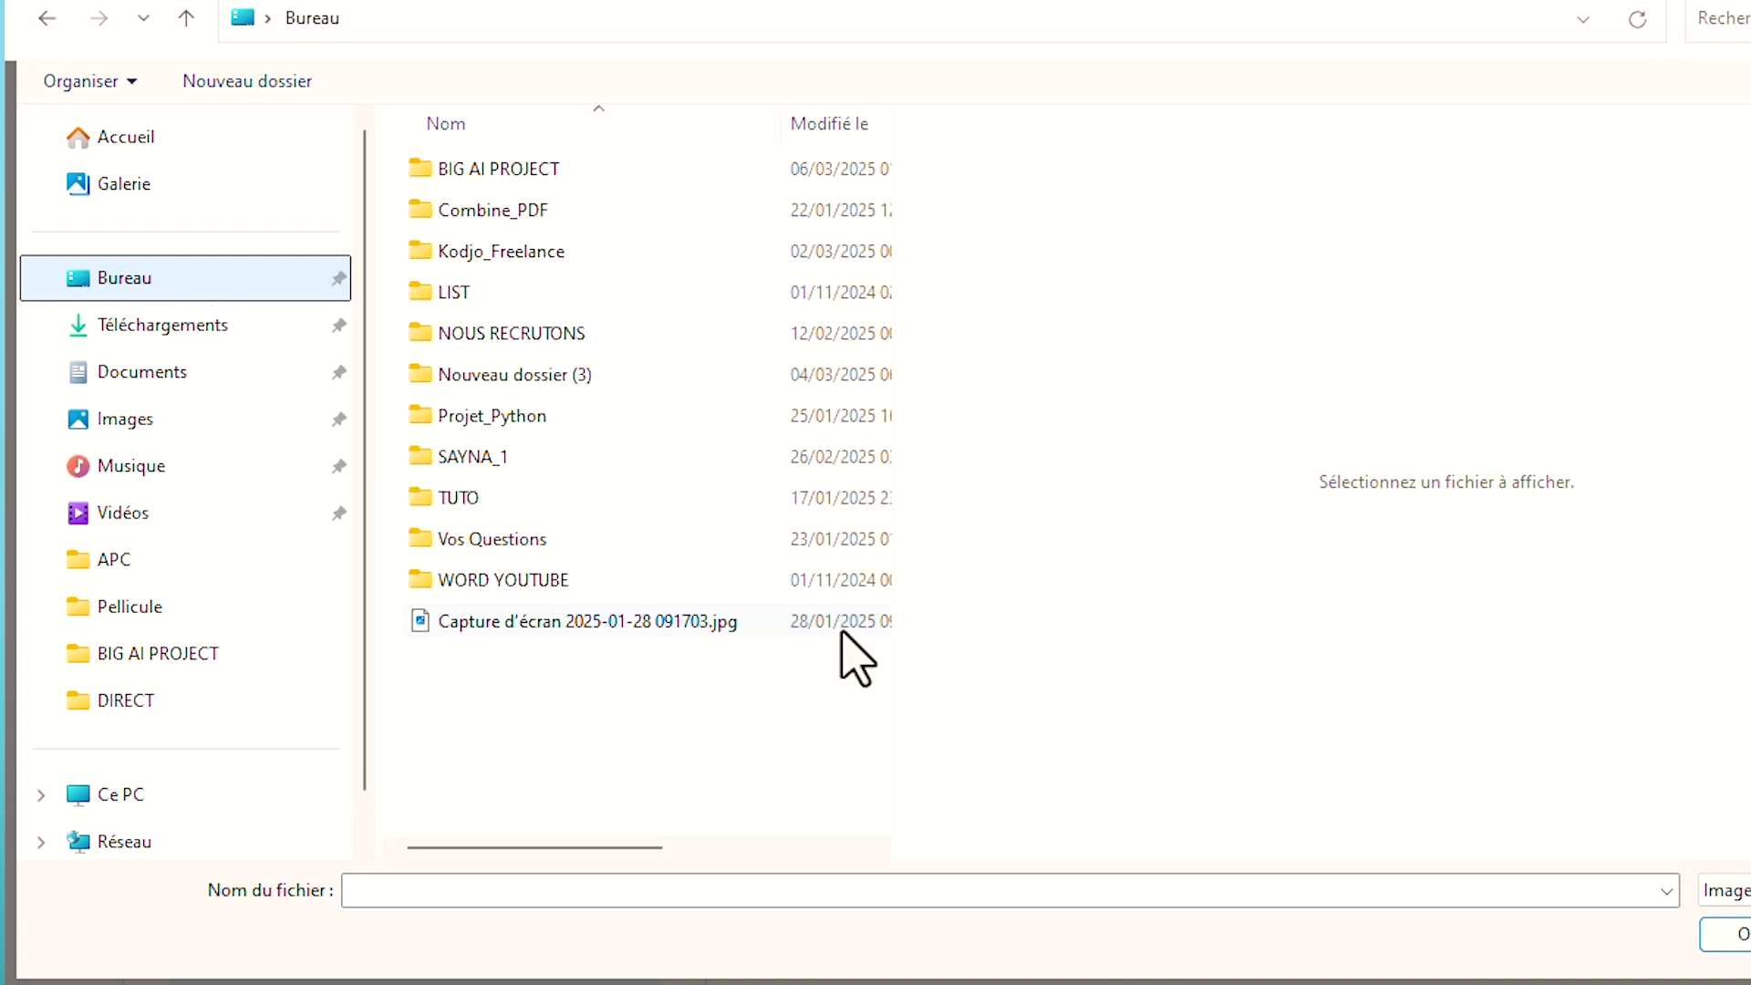
click(602, 625)
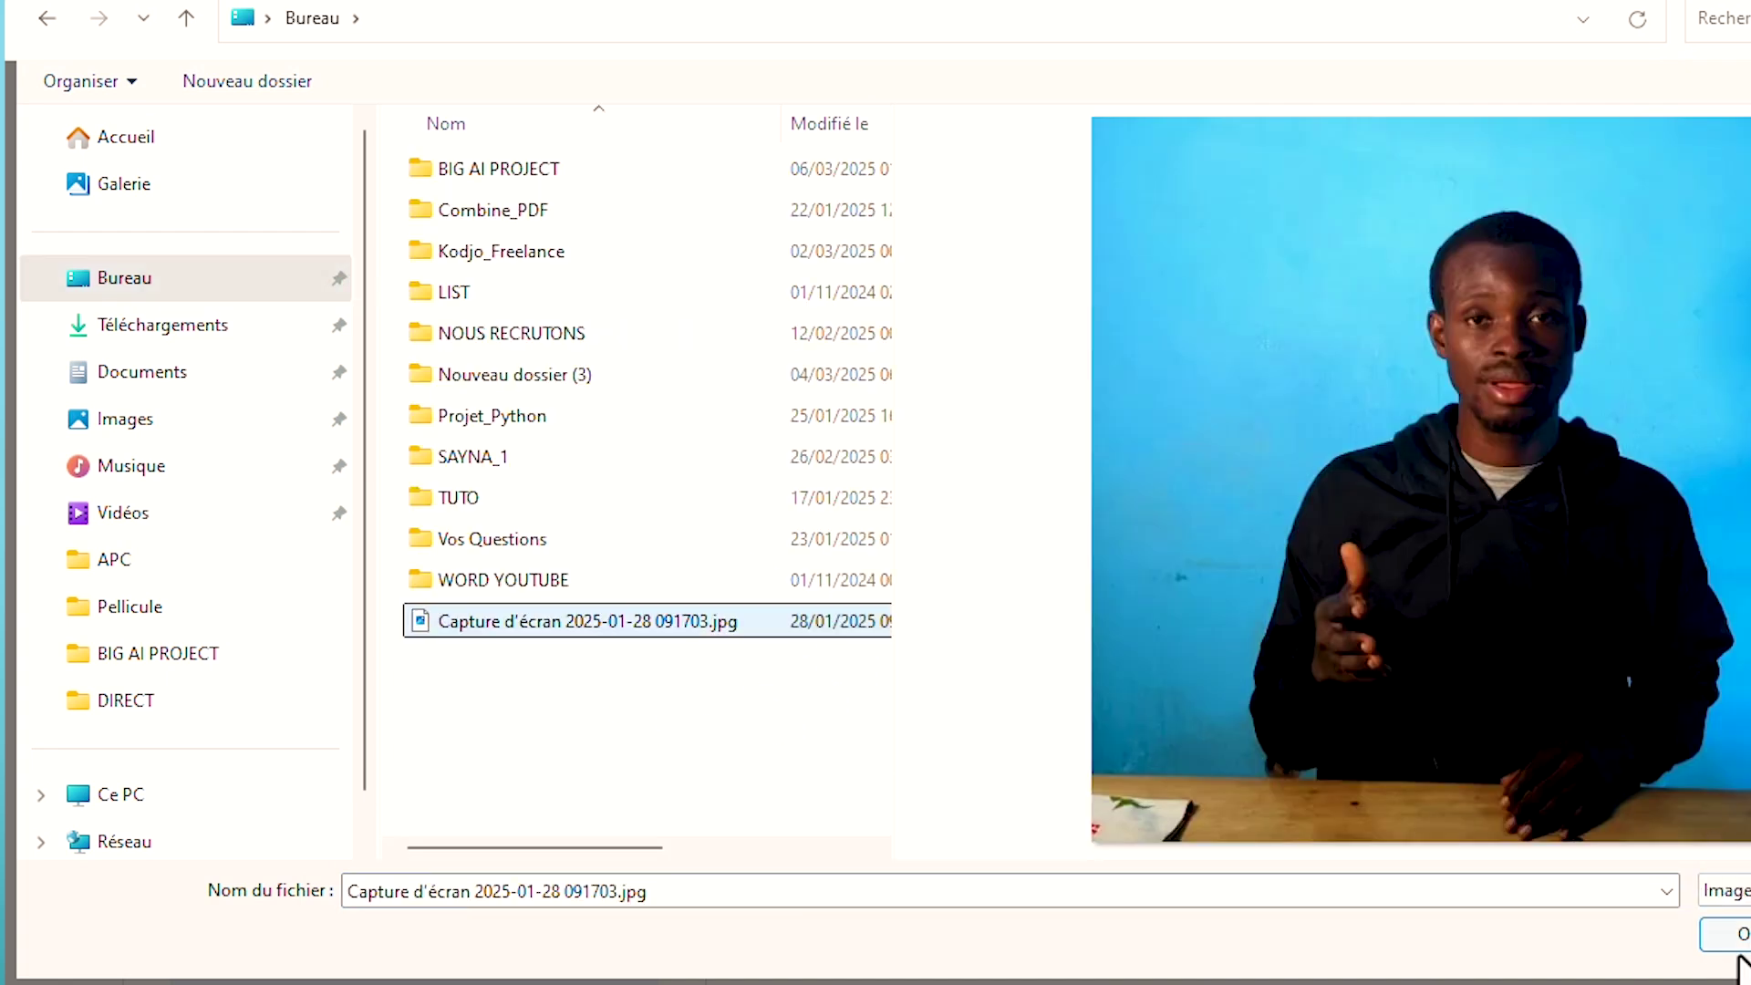
click(1733, 933)
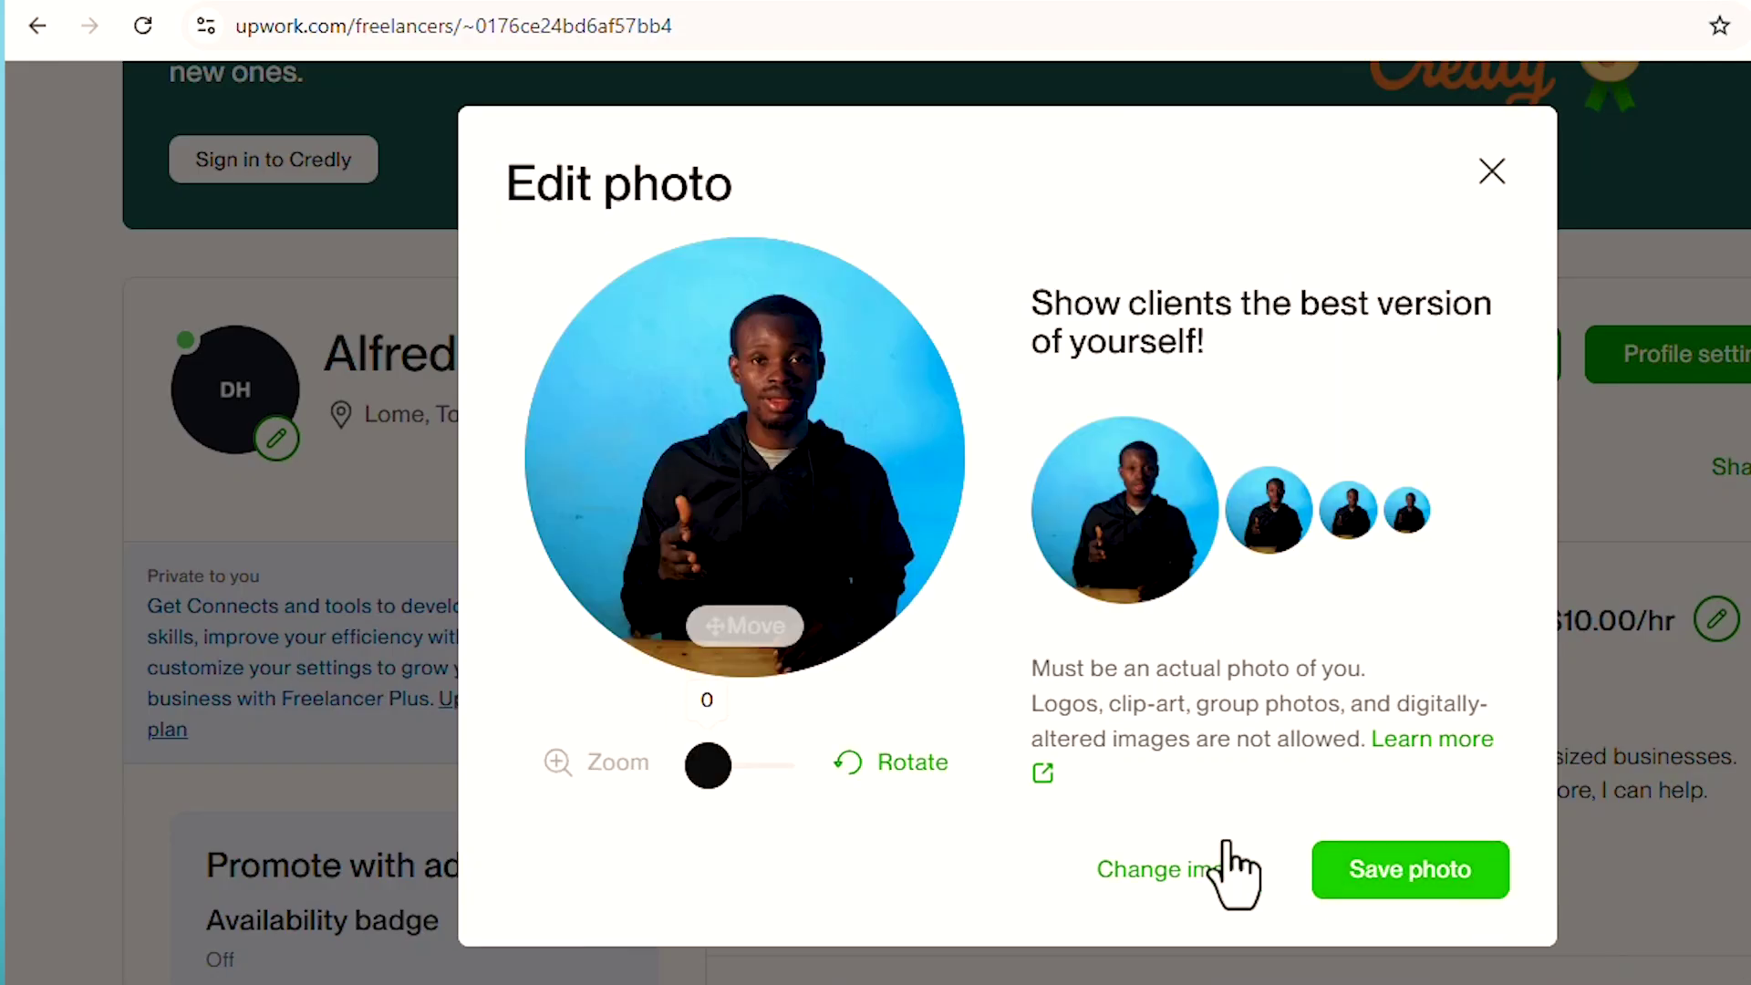
Step: Set the photo zoom to 18 and reposition the image so the face is centred in the circular crop
drag(721, 759, 821, 762)
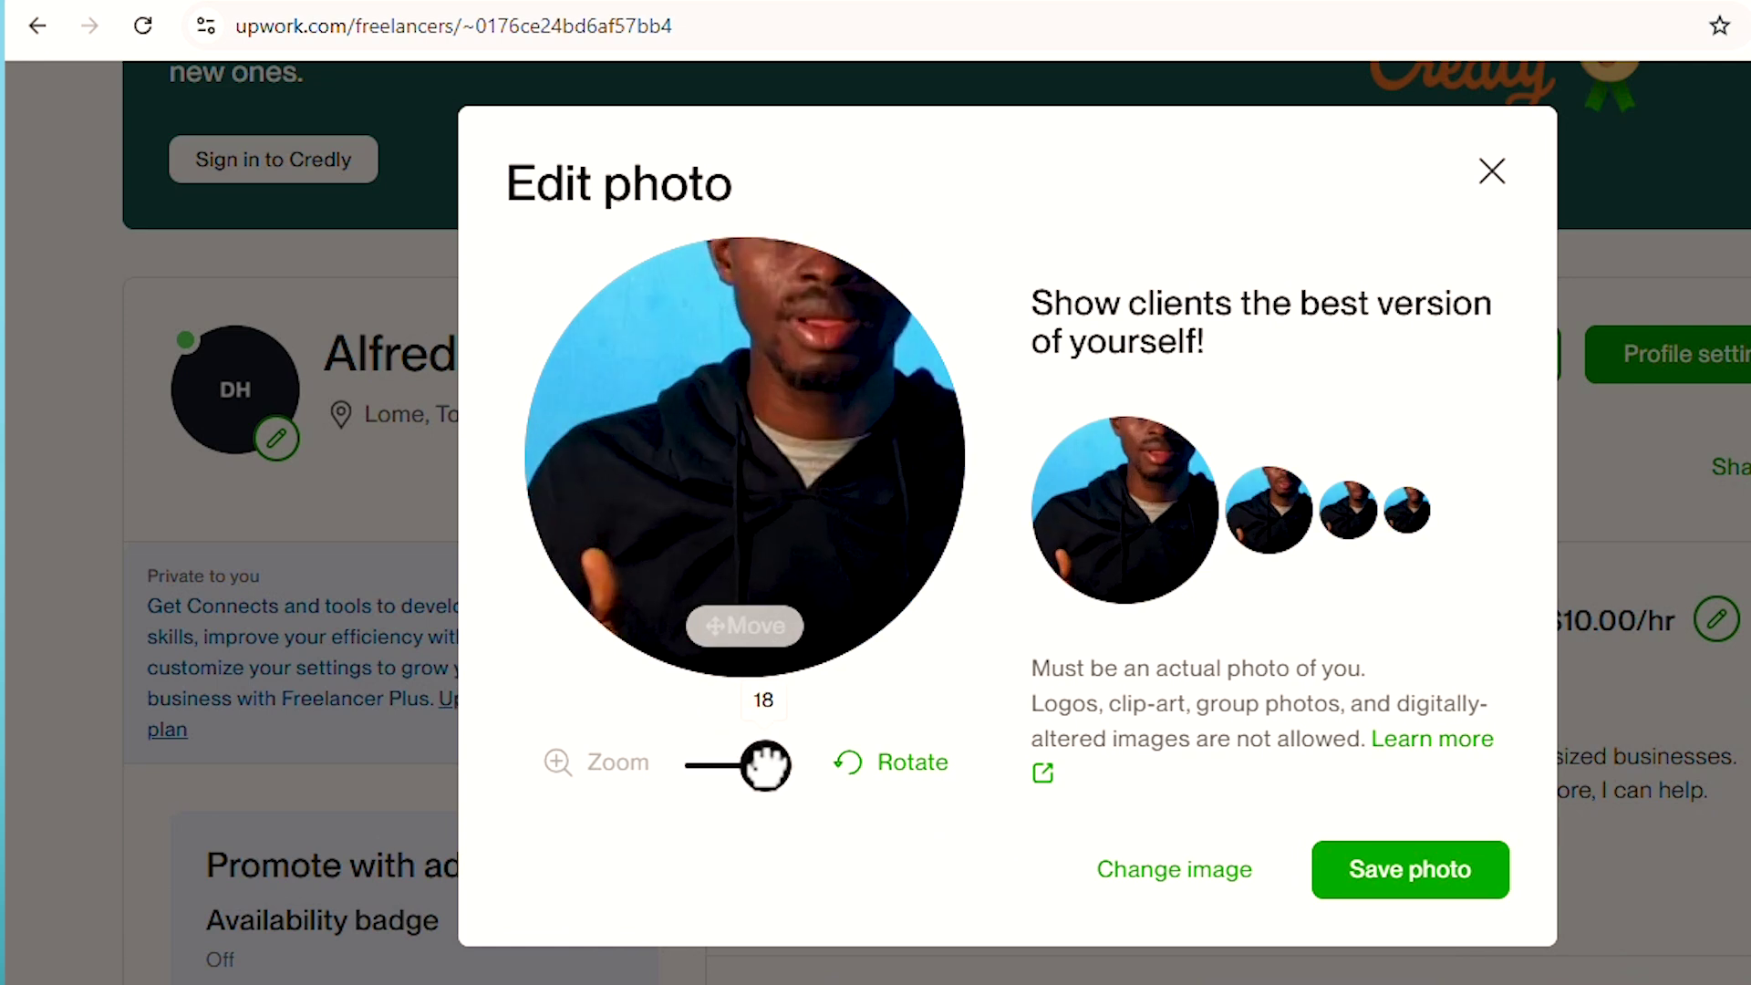
drag(828, 340, 804, 495)
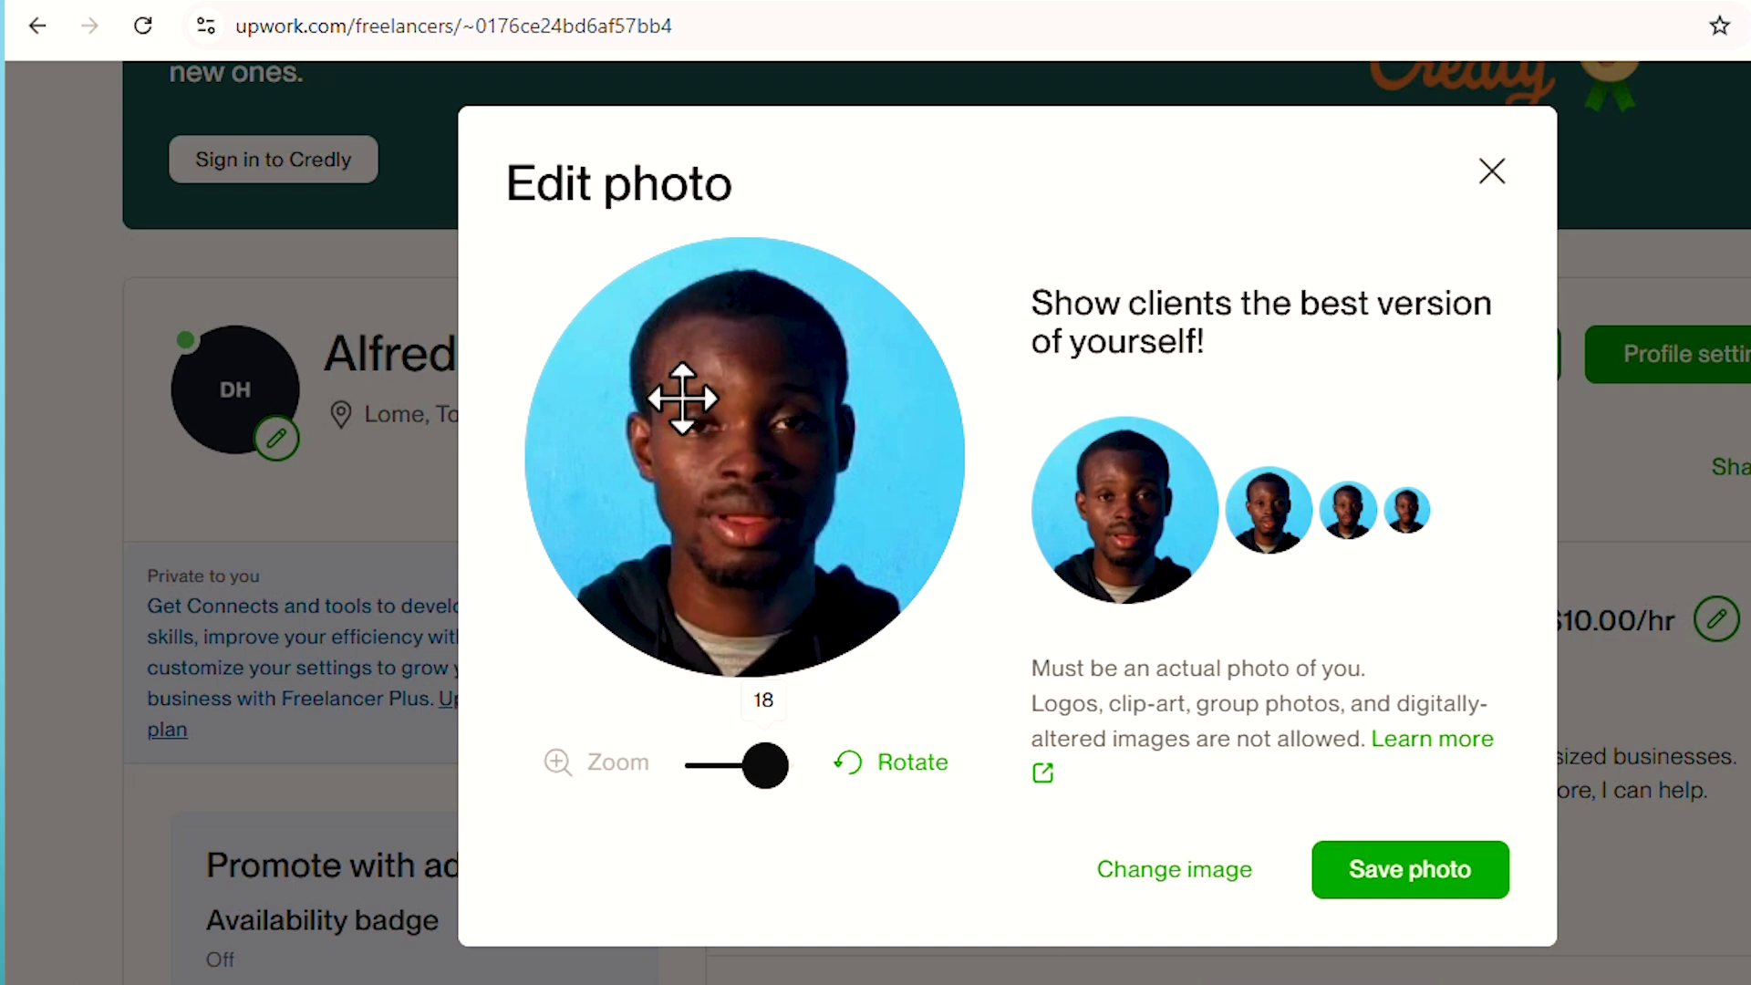
drag(701, 467, 812, 418)
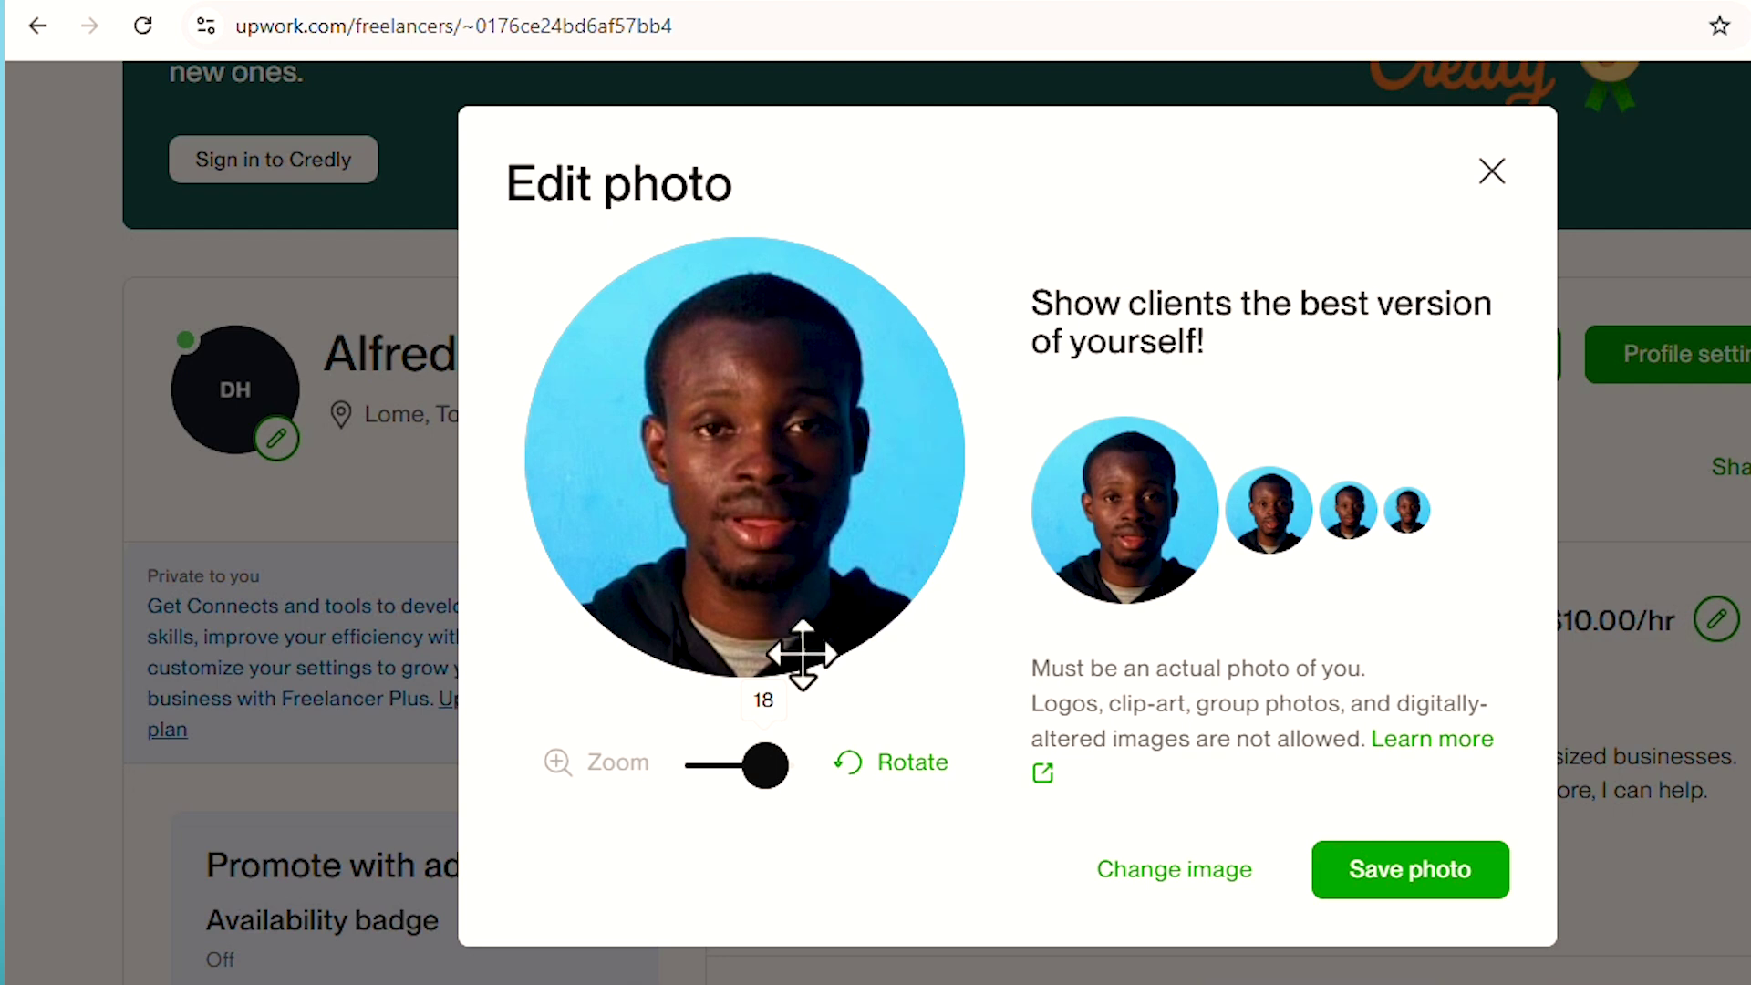
drag(728, 502, 708, 503)
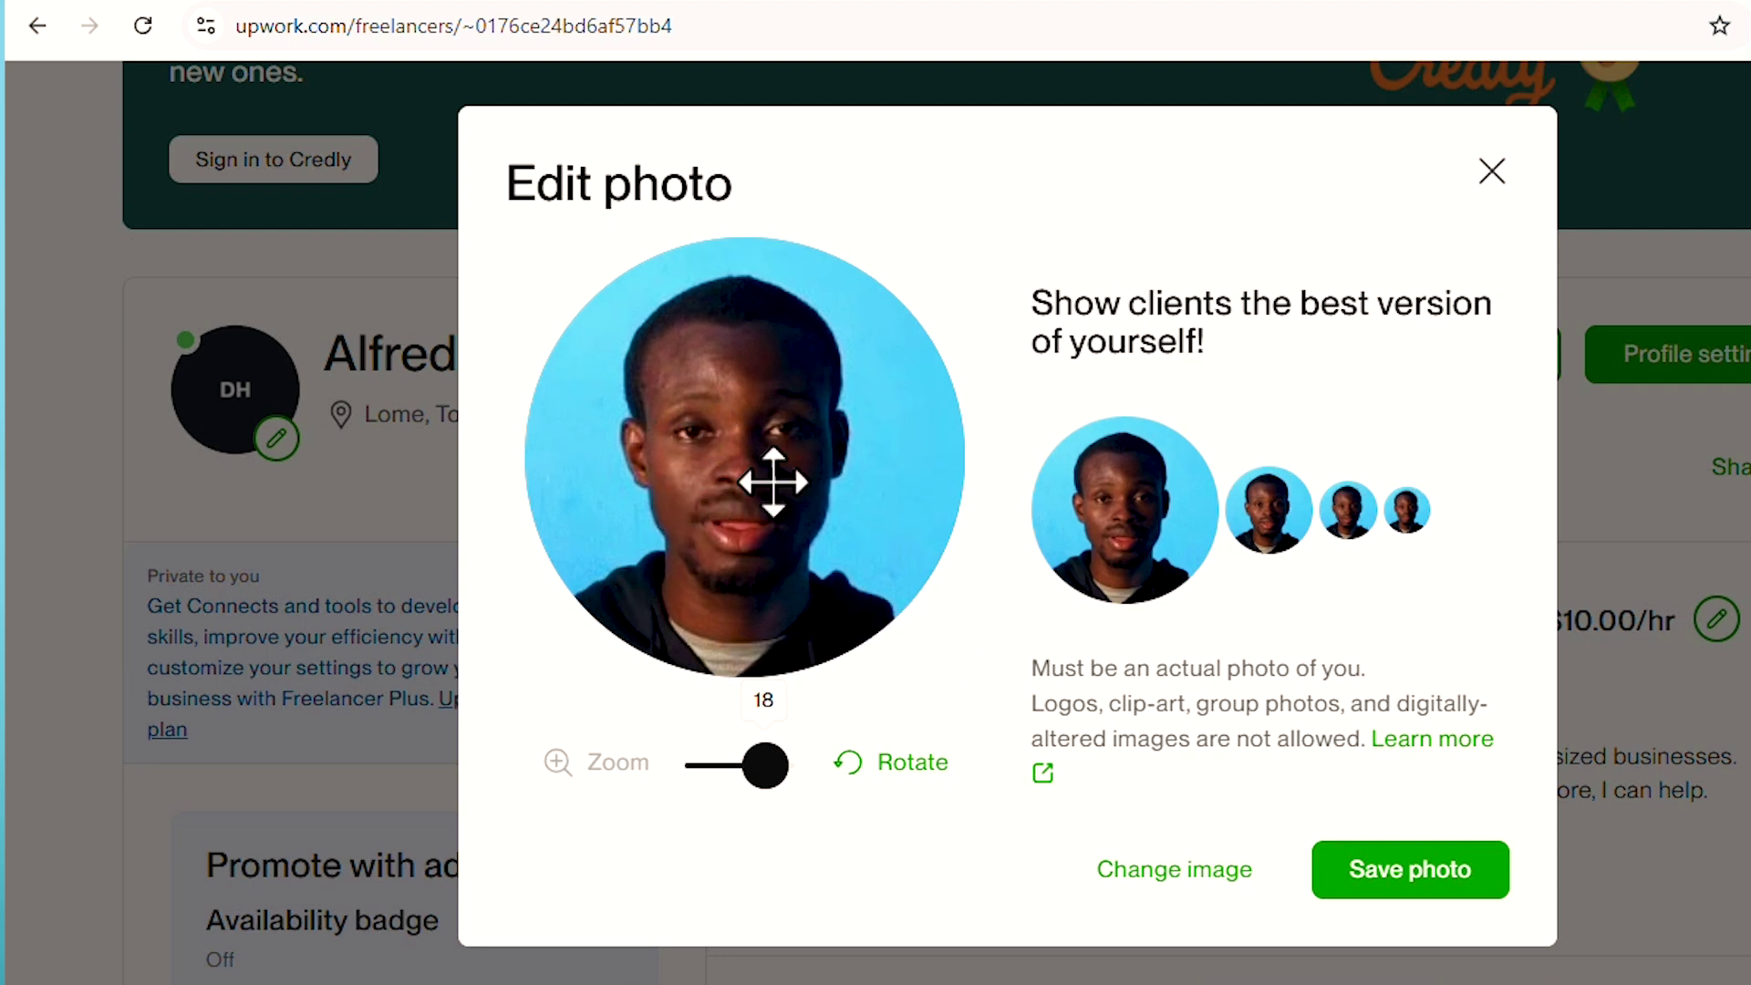
Step: Search Google for "background remover" in a new browser tab and open the remove.bg site
key(ctrl+t)
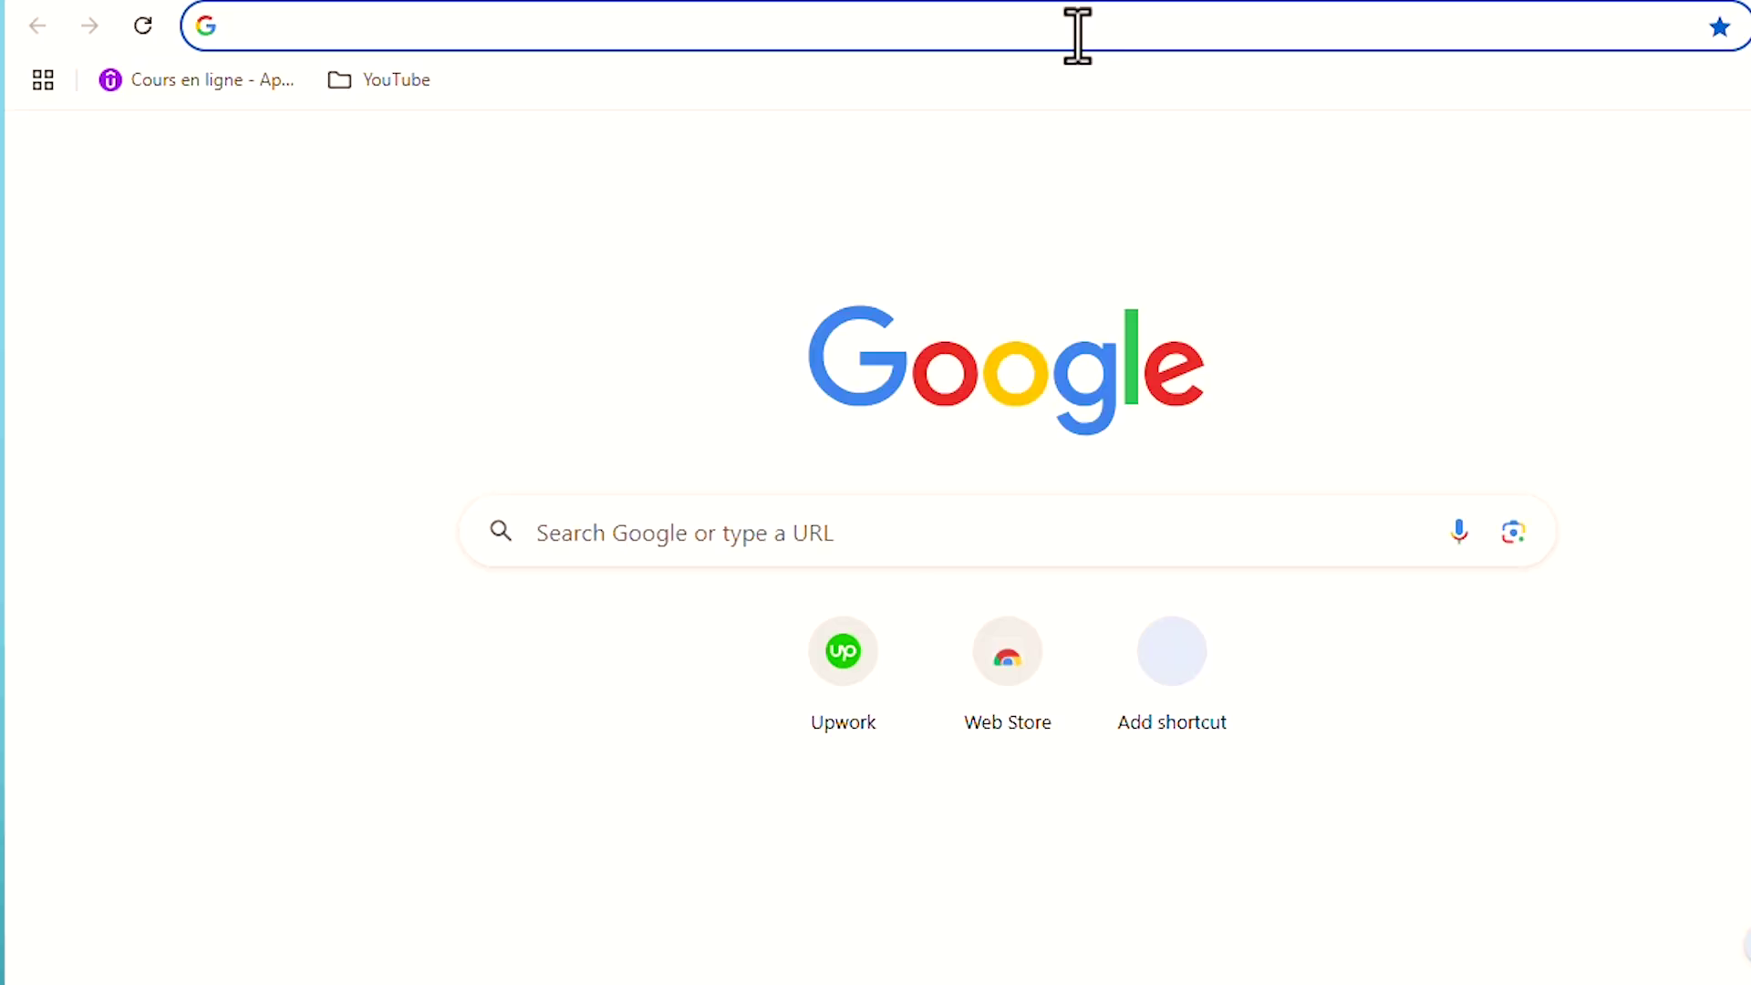
text(ba)
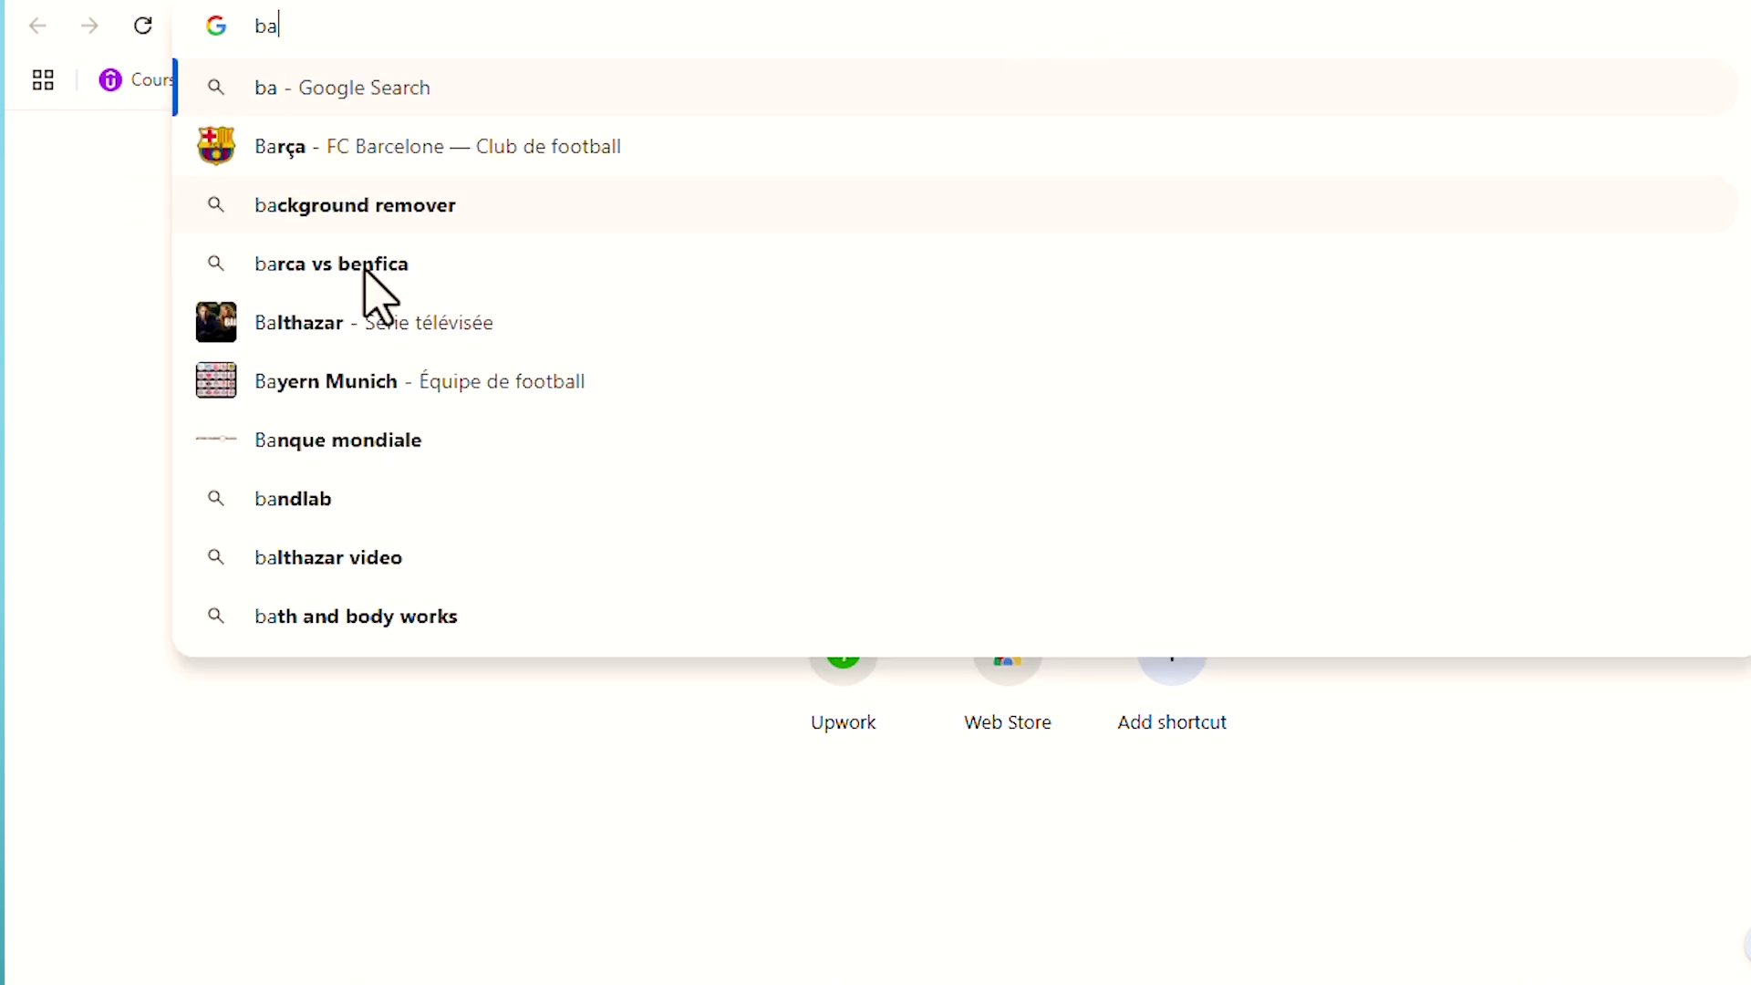
click(304, 211)
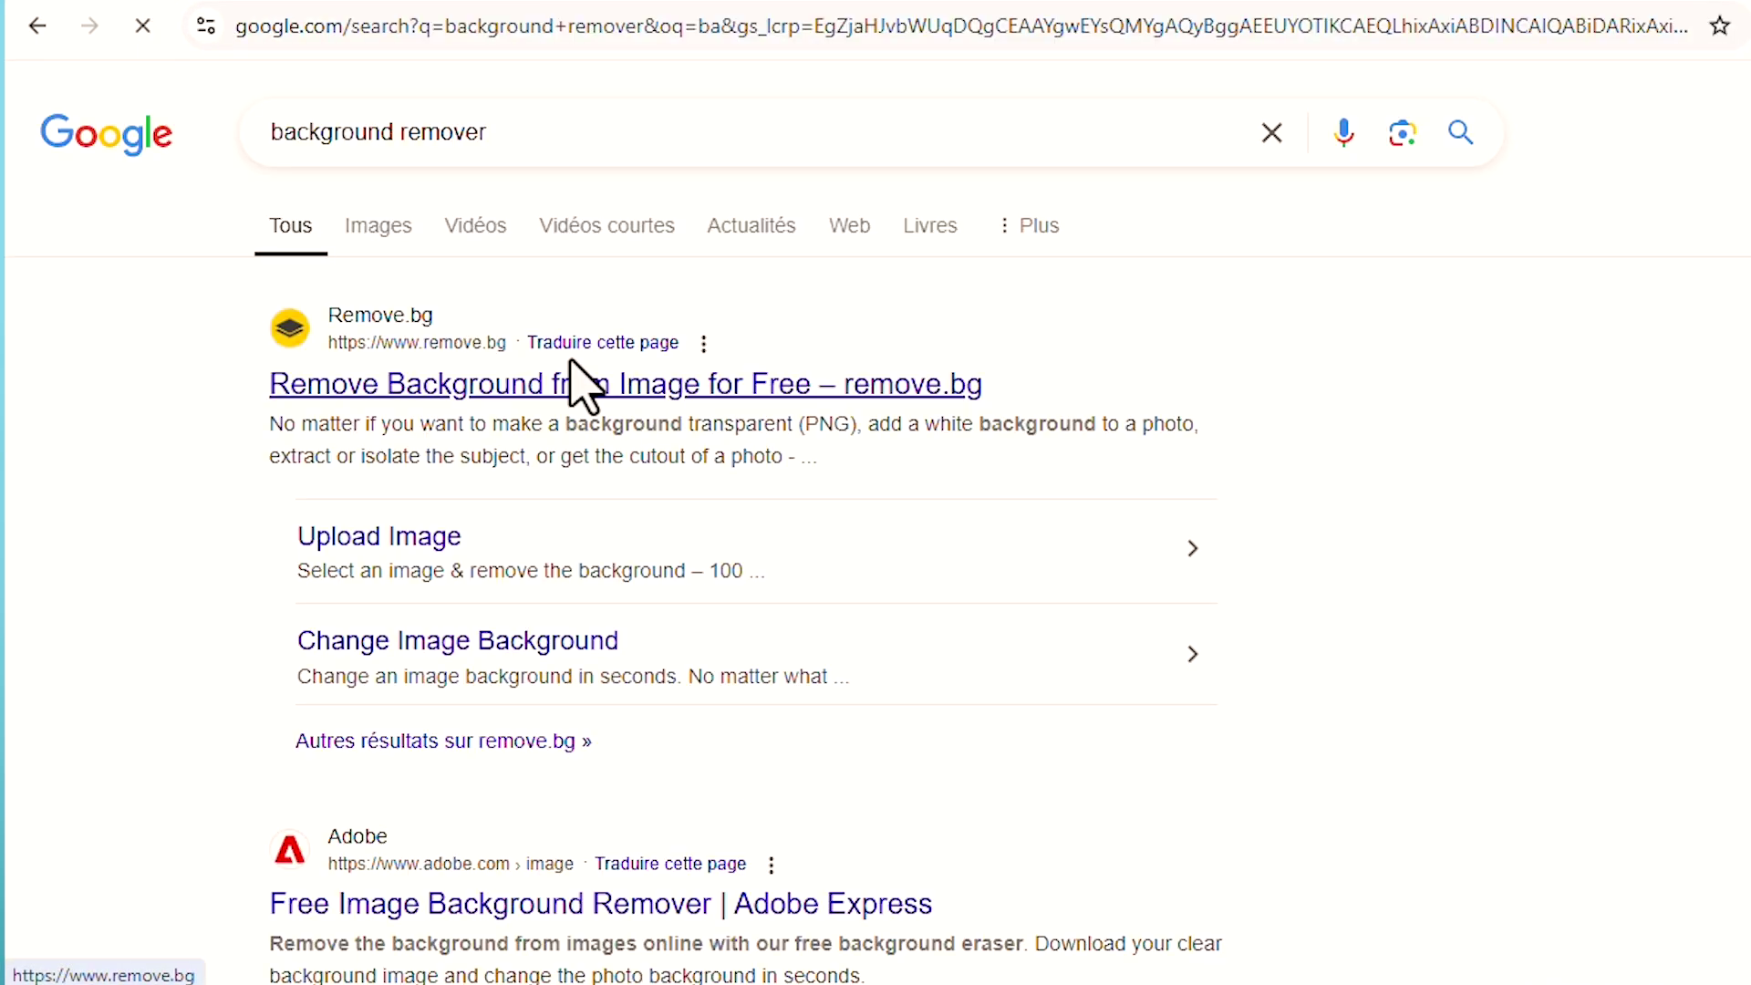
click(563, 393)
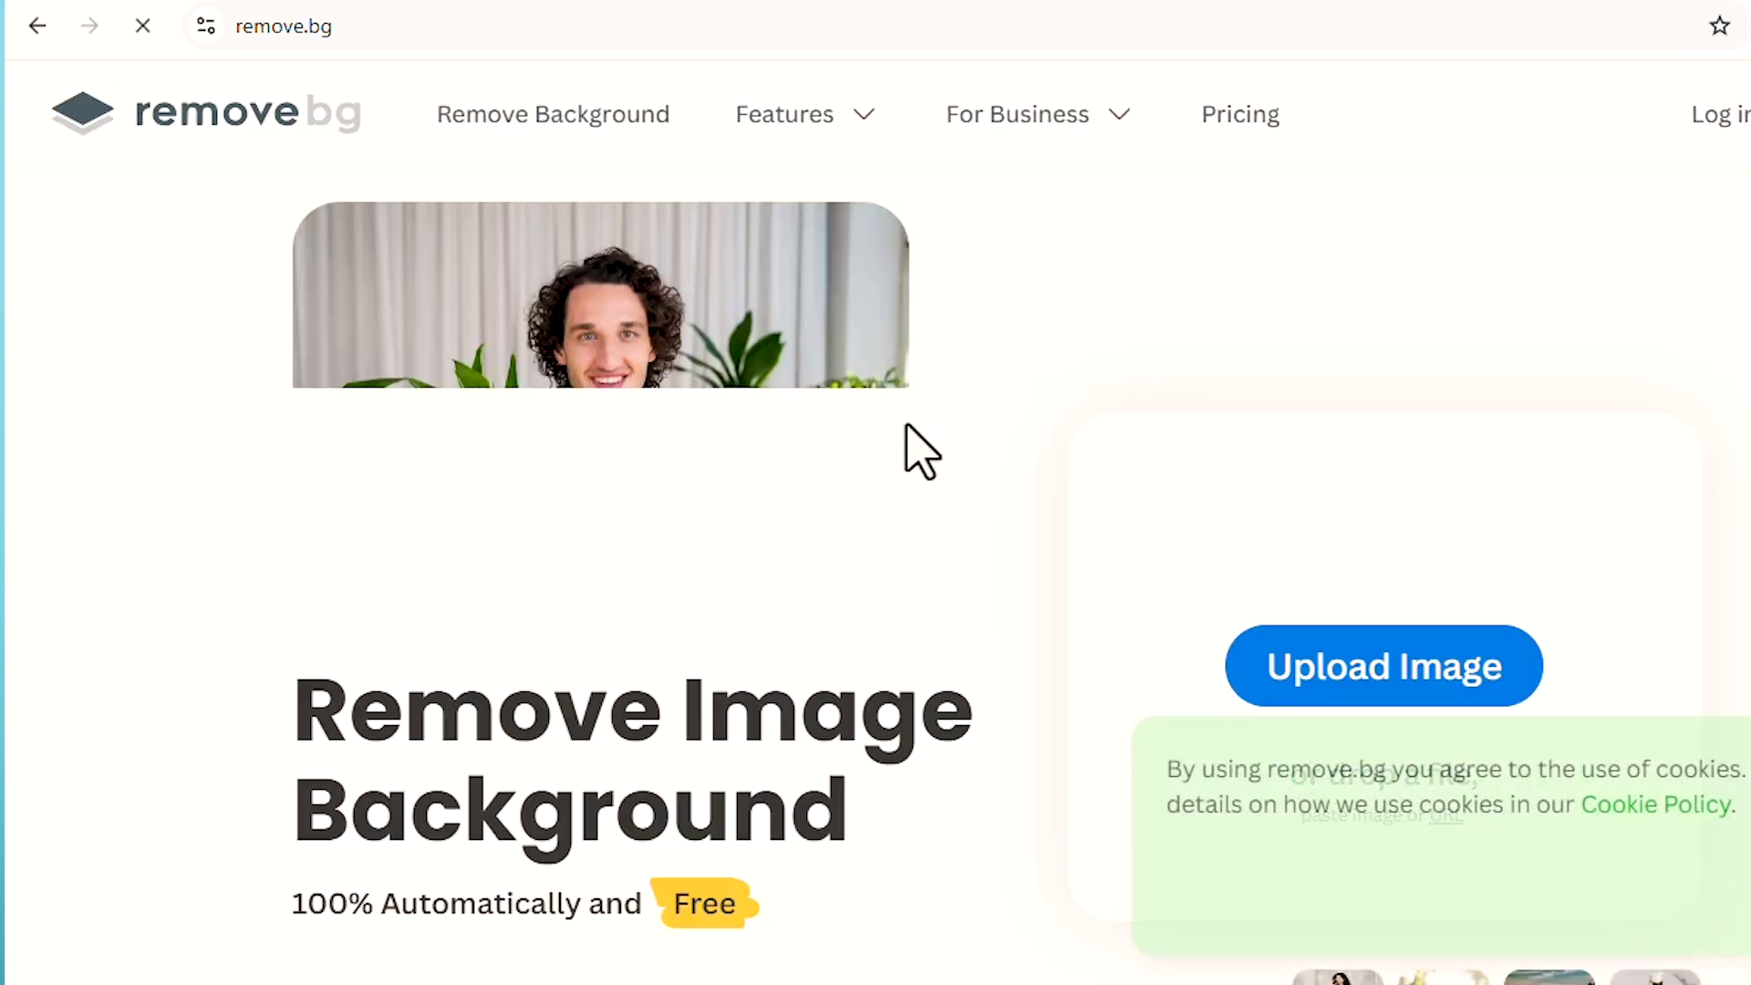
Step: Upload "Capture d'écran 2025-01-28 091703.jpg" to remove.bg to remove its background
scroll(1441, 557, down, 3)
click(1352, 403)
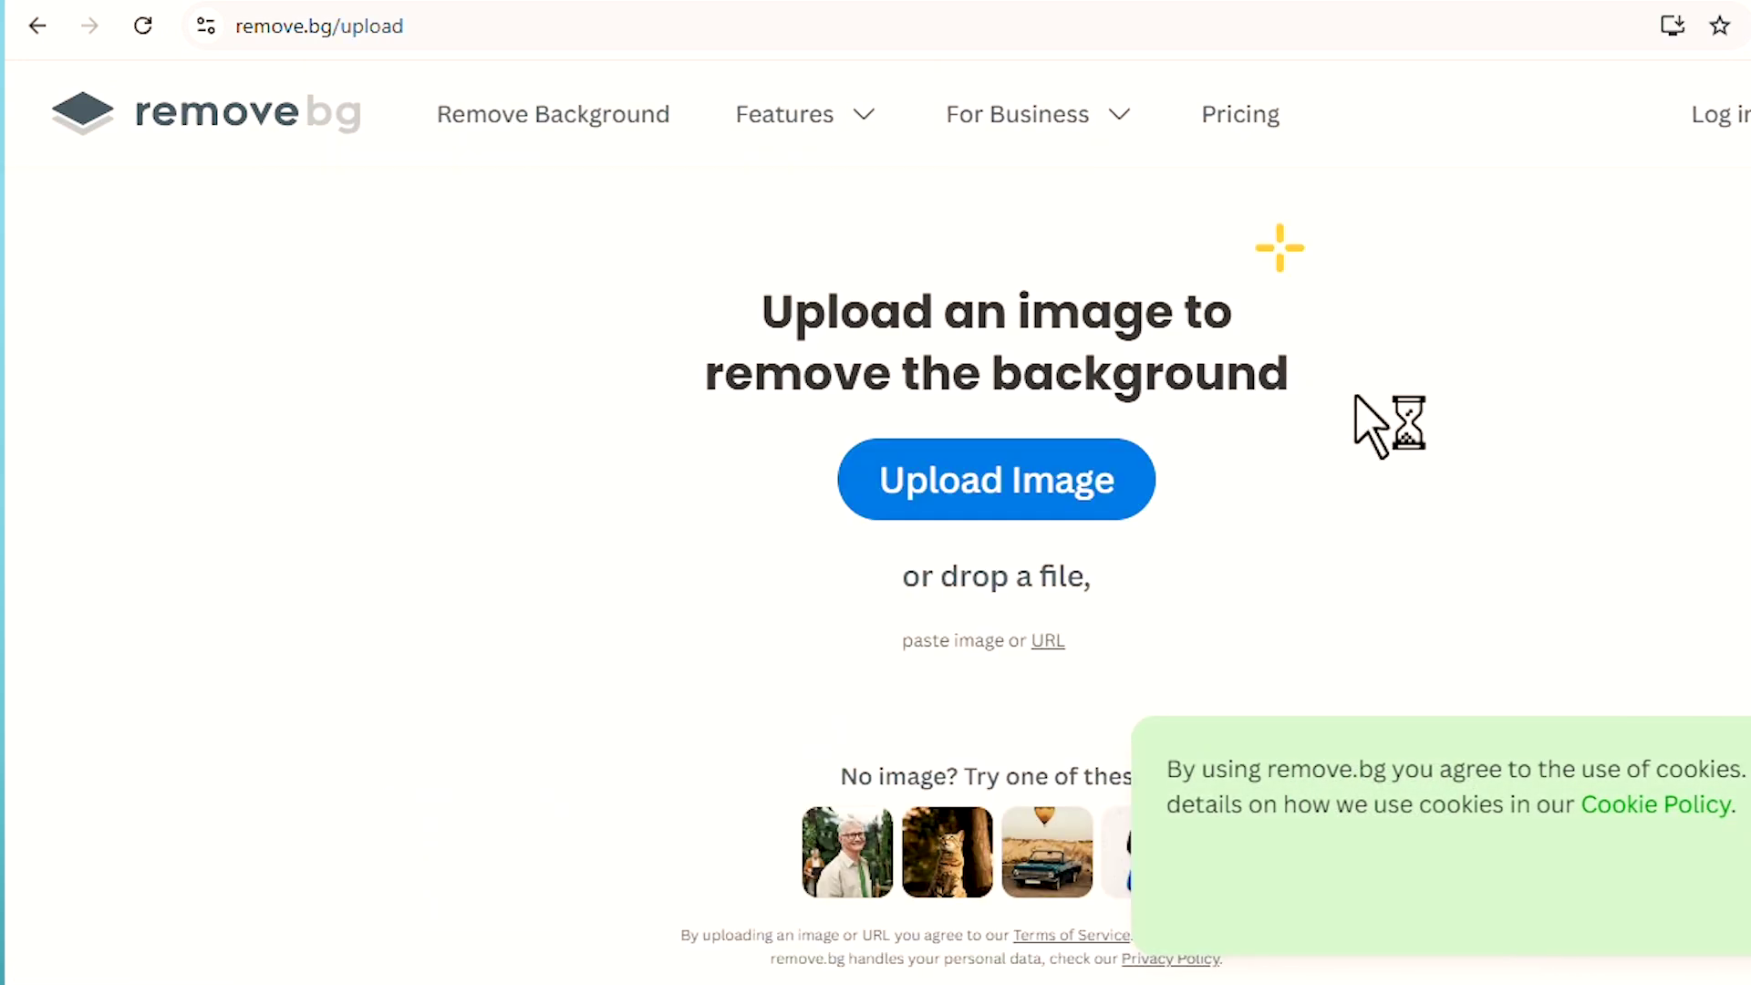
click(1047, 466)
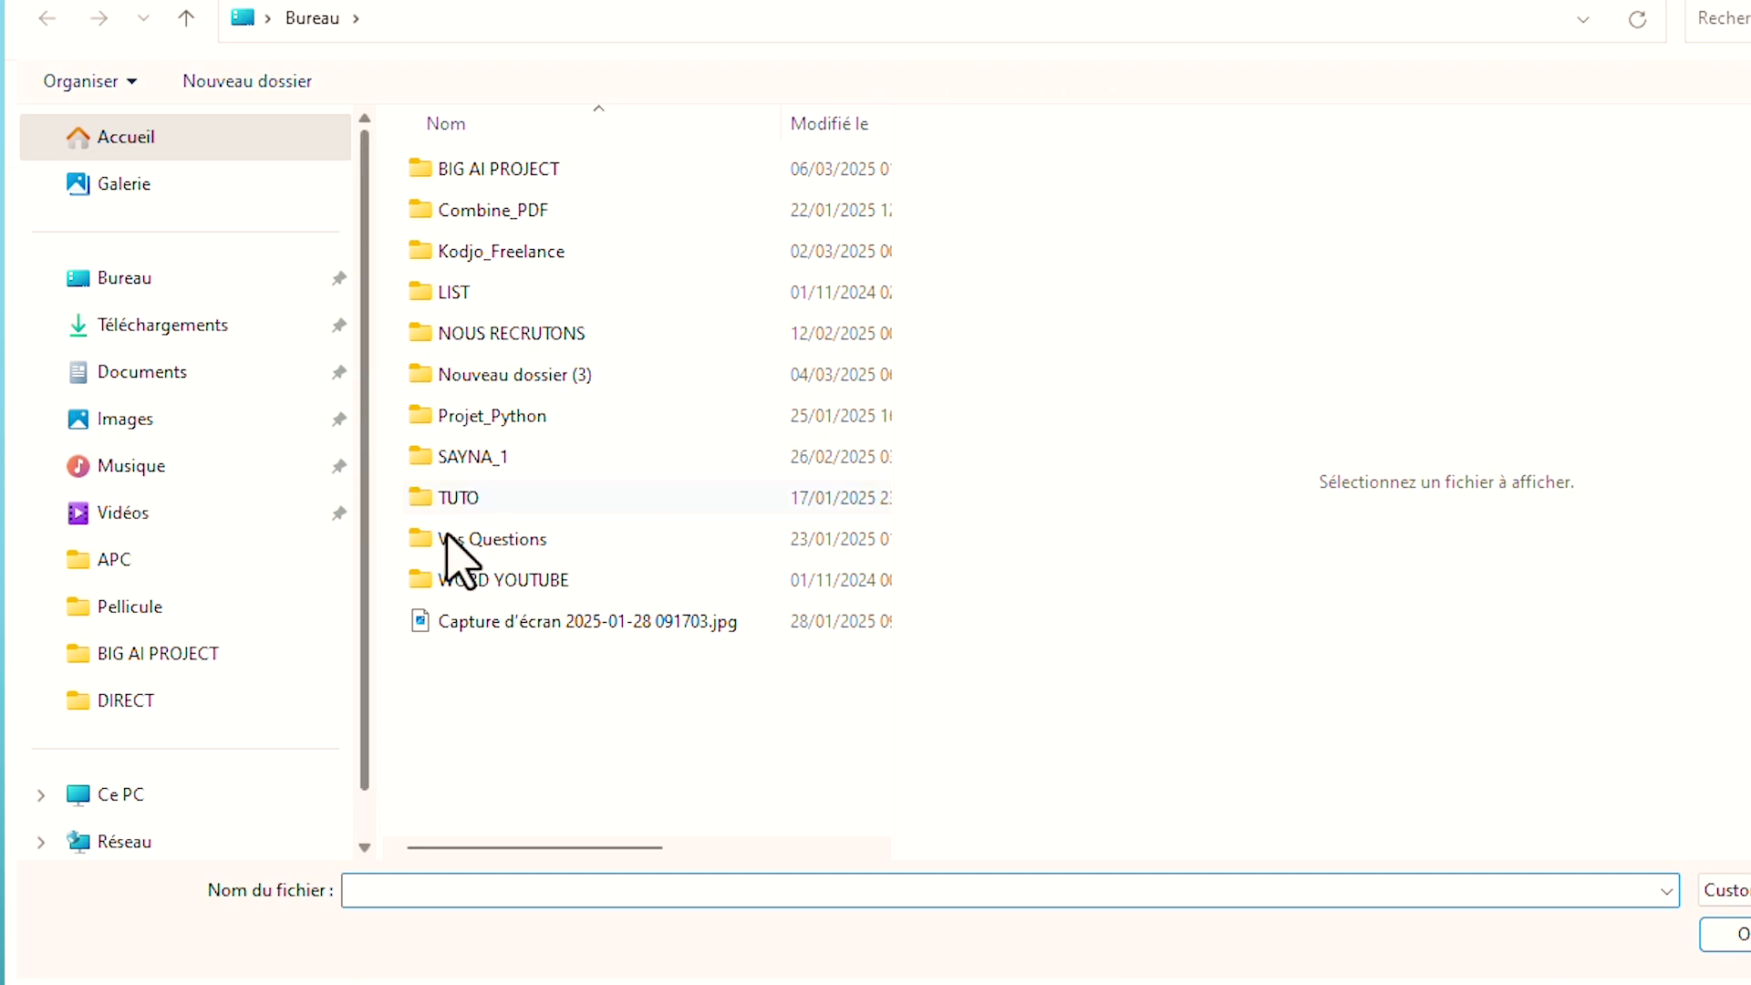
click(525, 627)
key(Return)
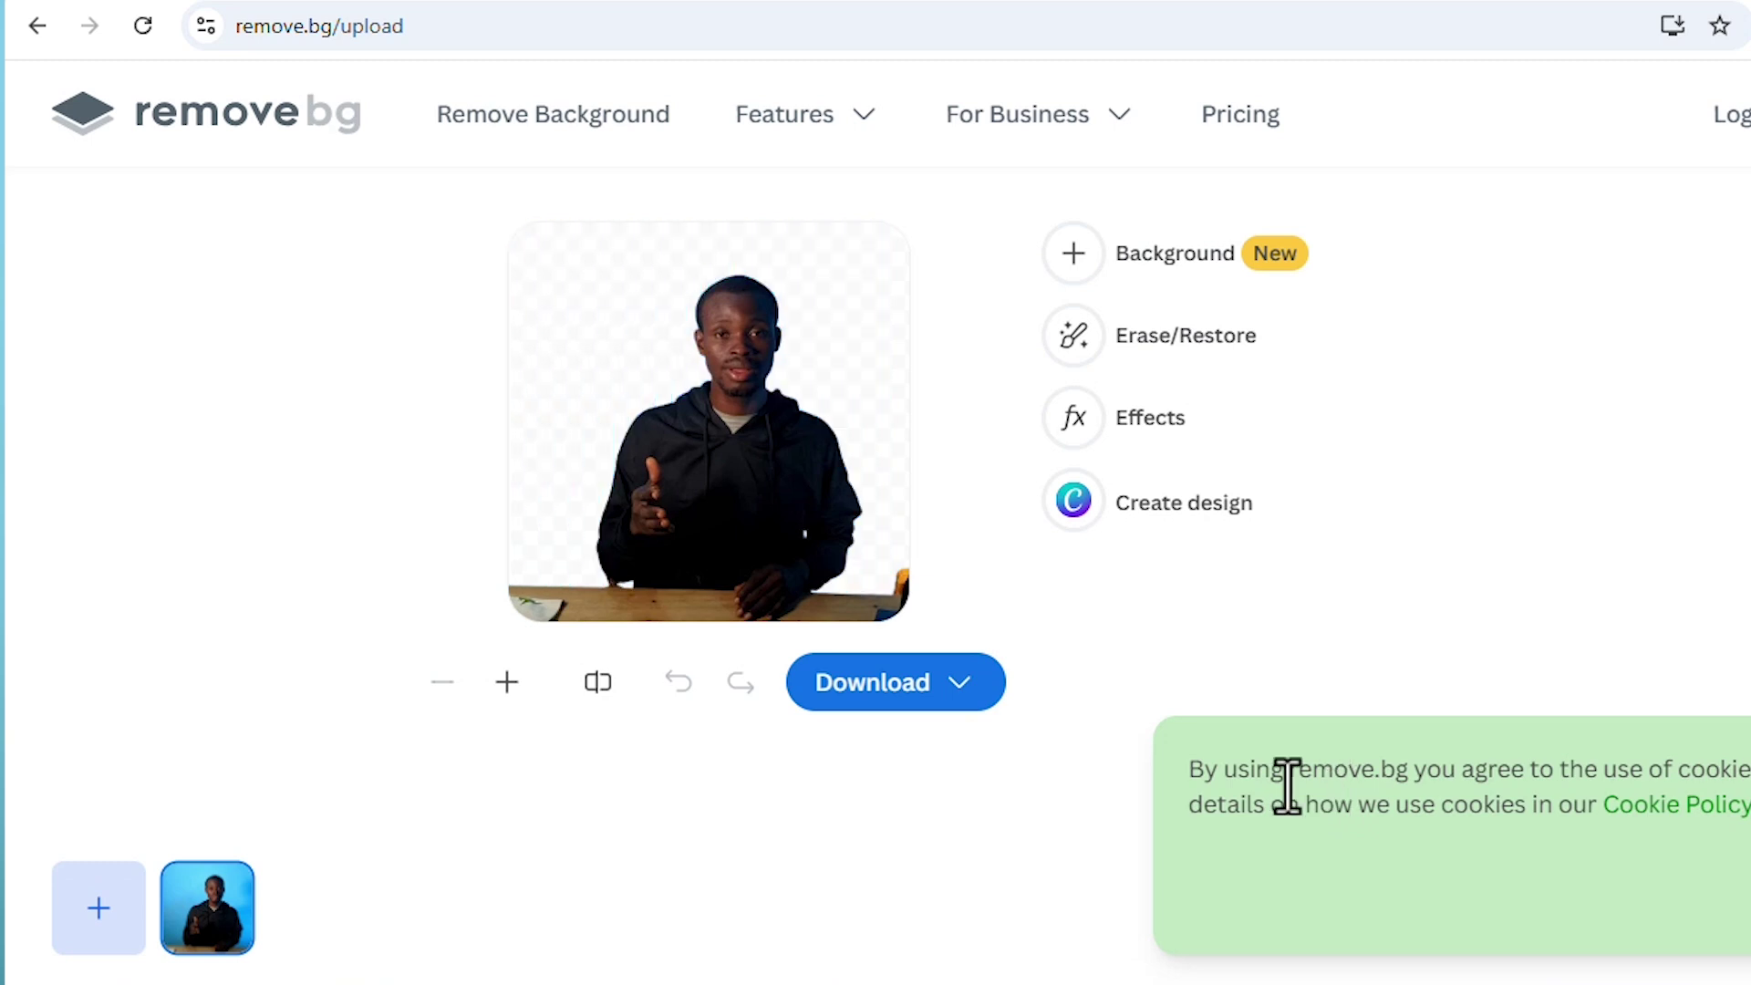
Step: Download the cut-out portrait as the free 500 x 499 preview
click(949, 696)
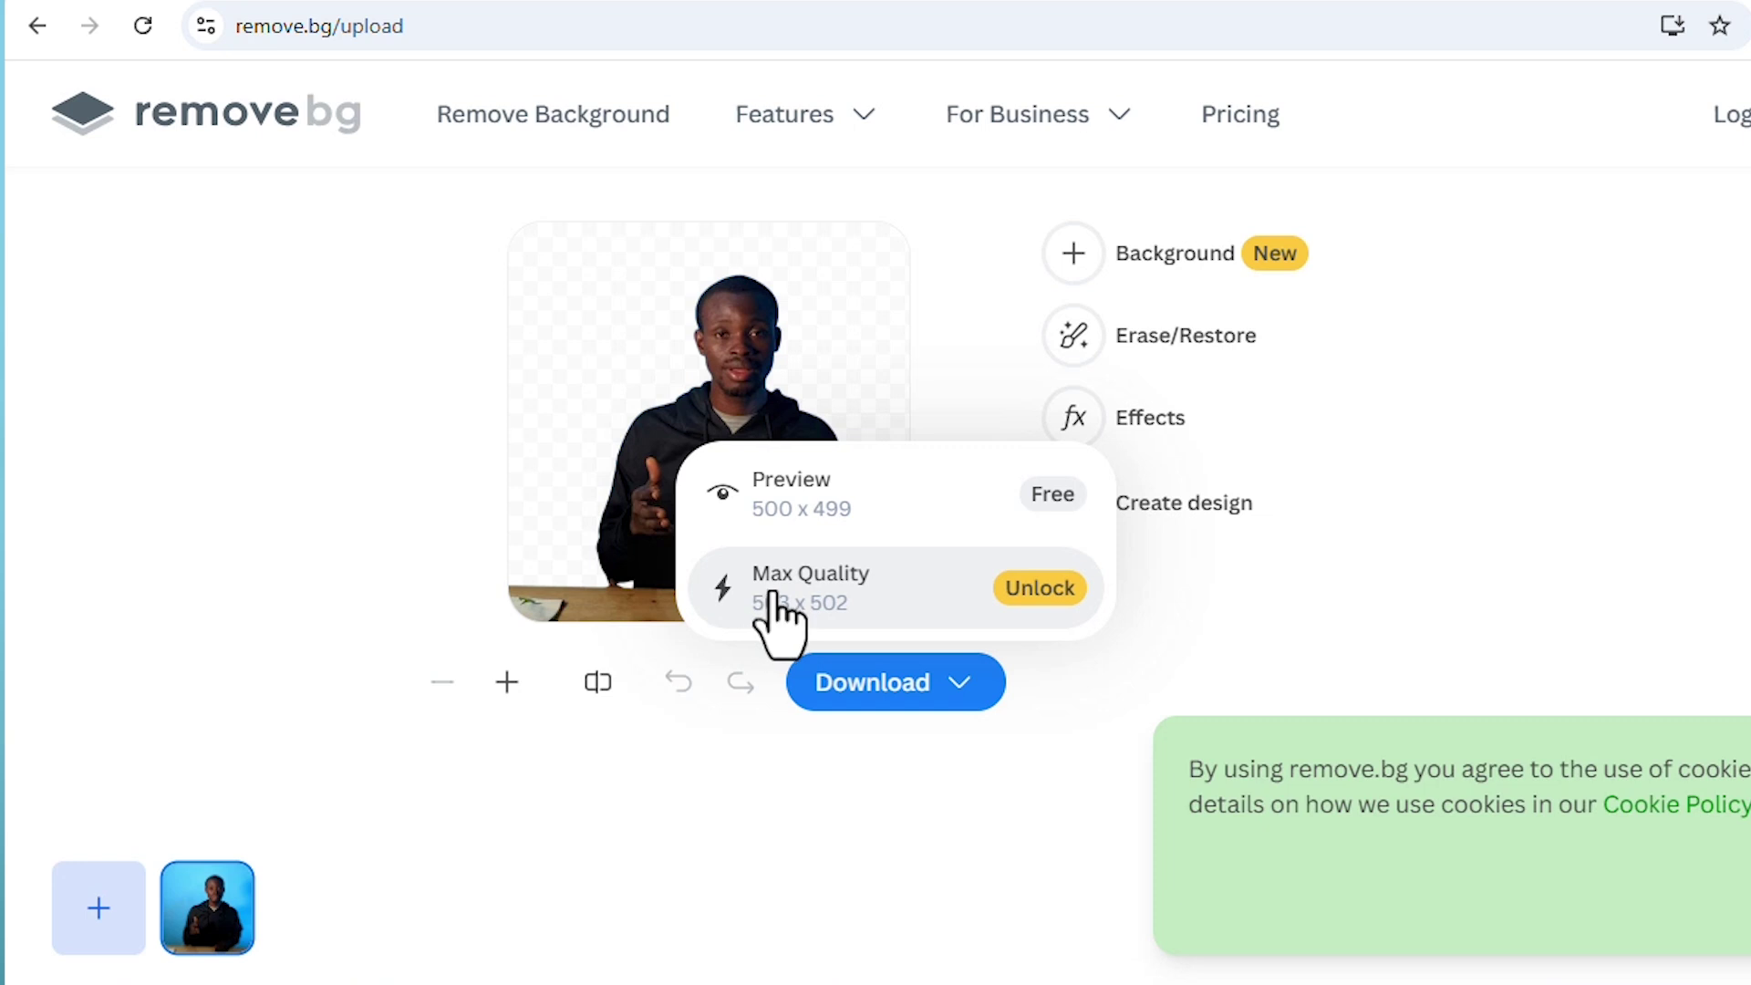
click(843, 686)
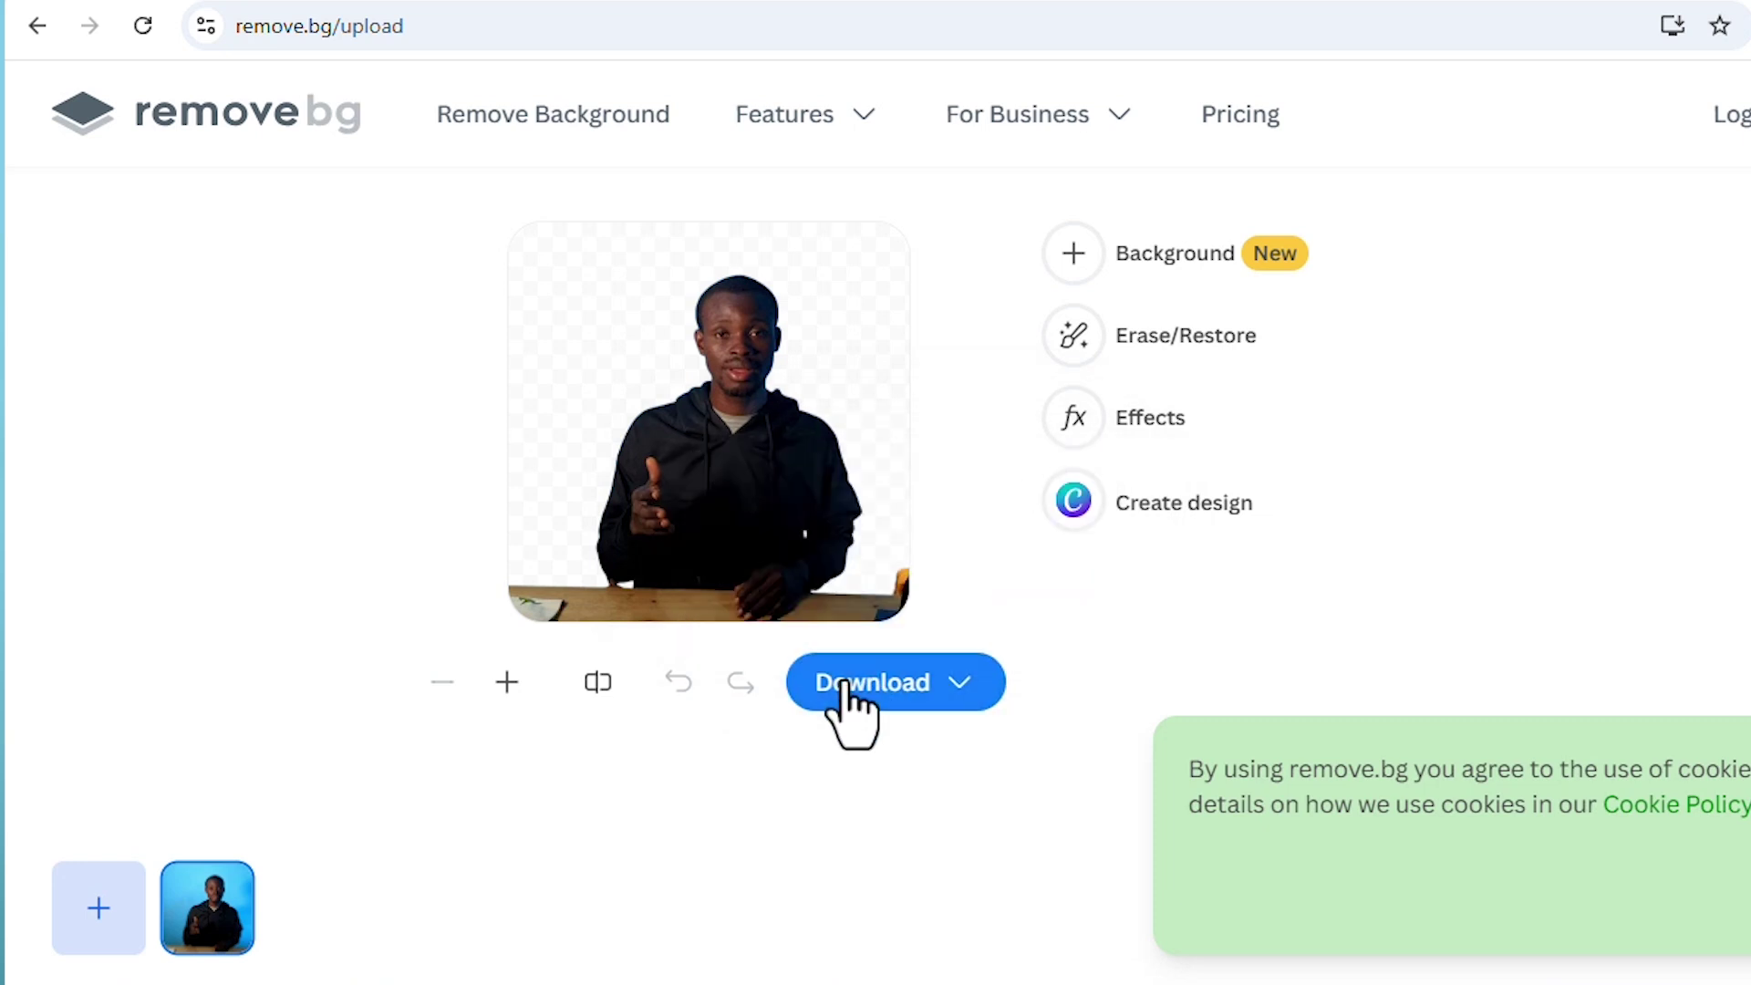
click(846, 693)
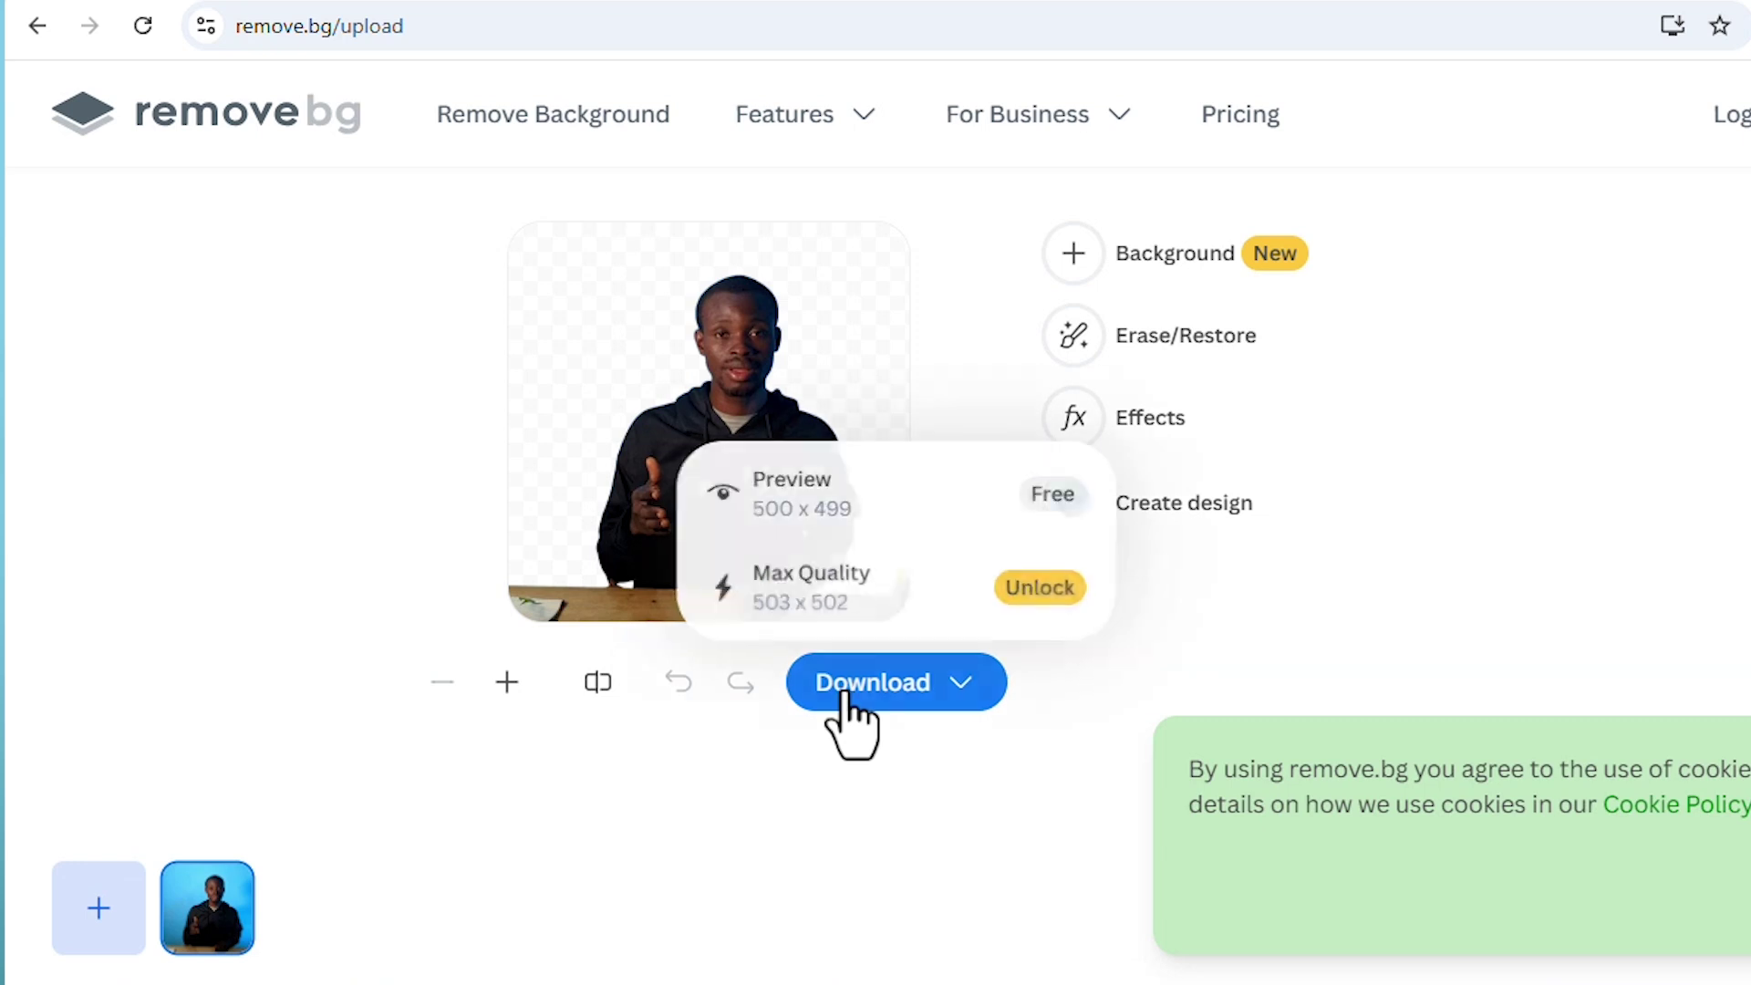
click(826, 504)
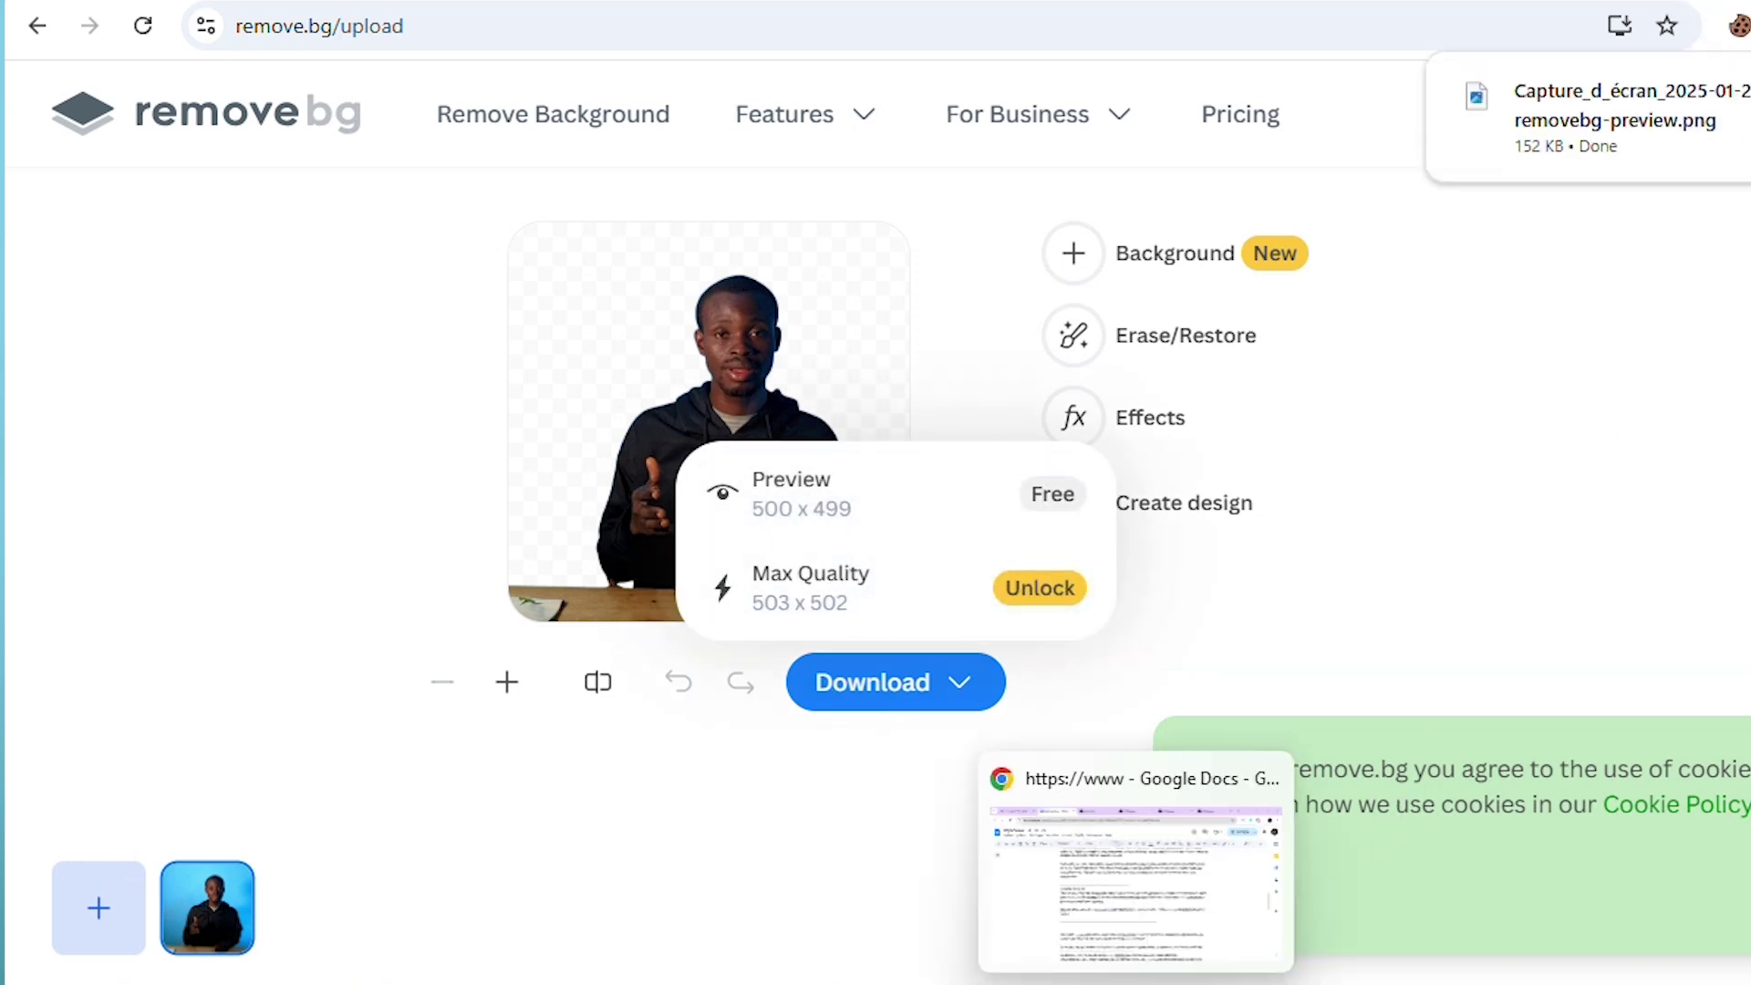
Step: Back in Upwork, replace the profile photo with "Capture_d_écran_2025-01-28_091703-removebg-preview.png" from the Téléchargements folder
click(1227, 898)
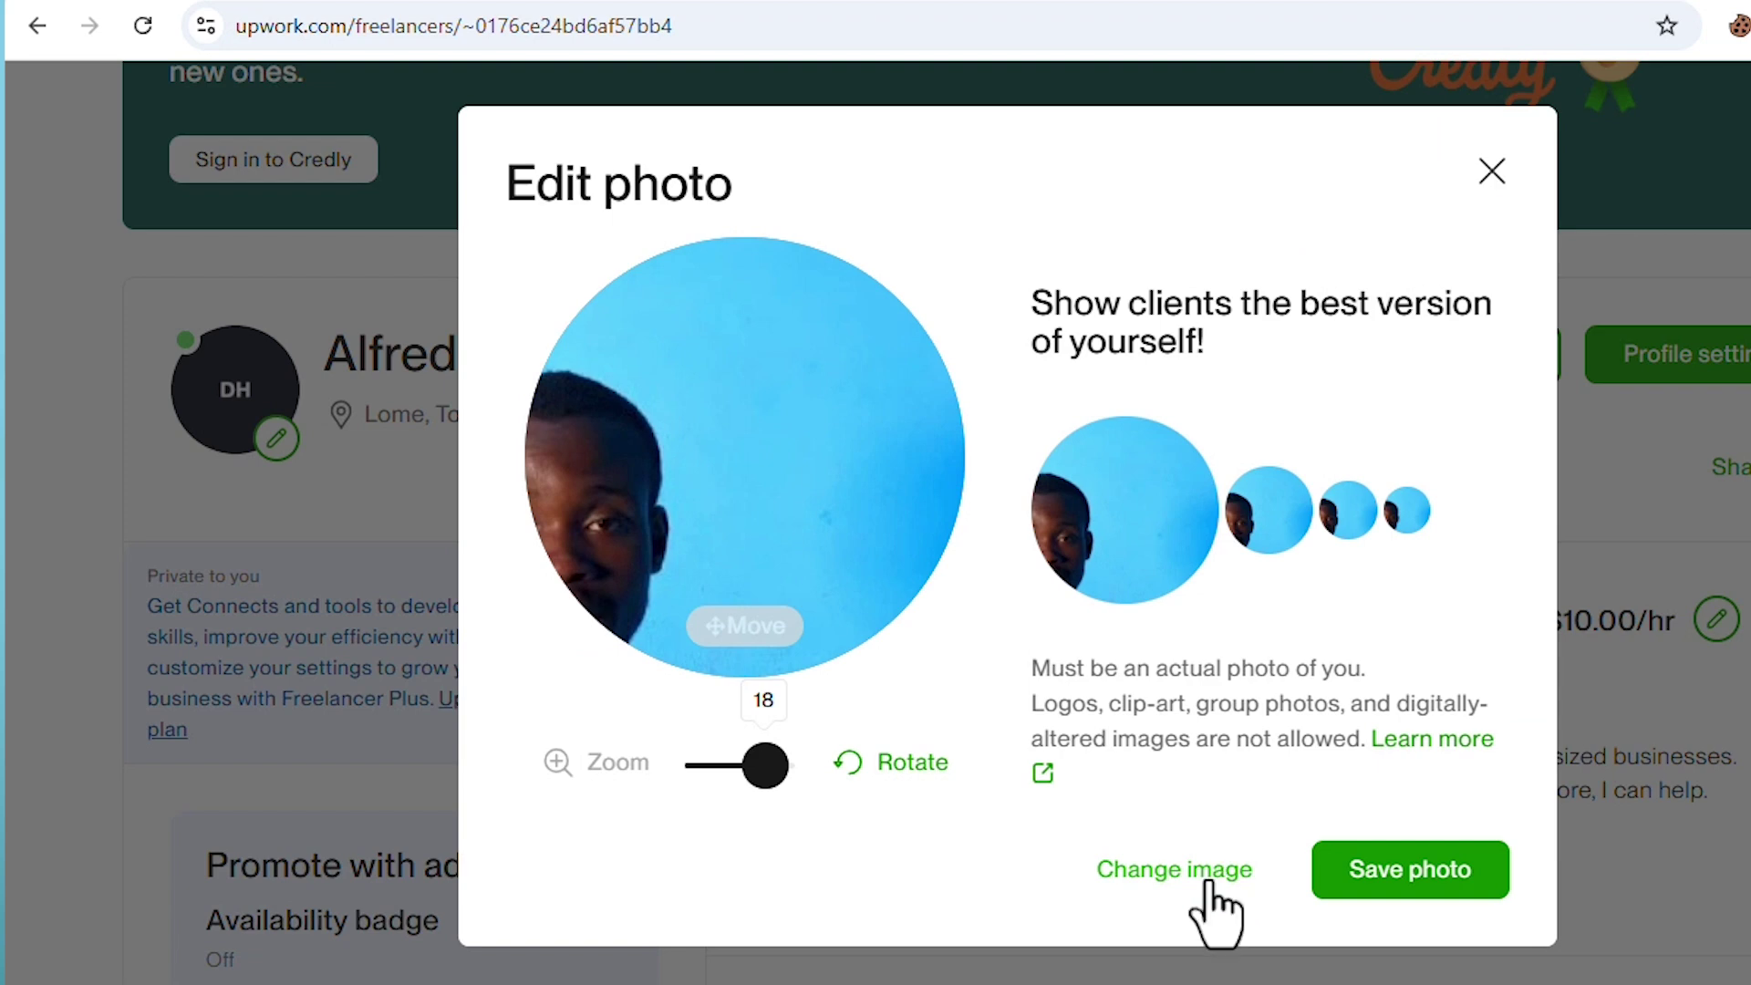
click(1209, 883)
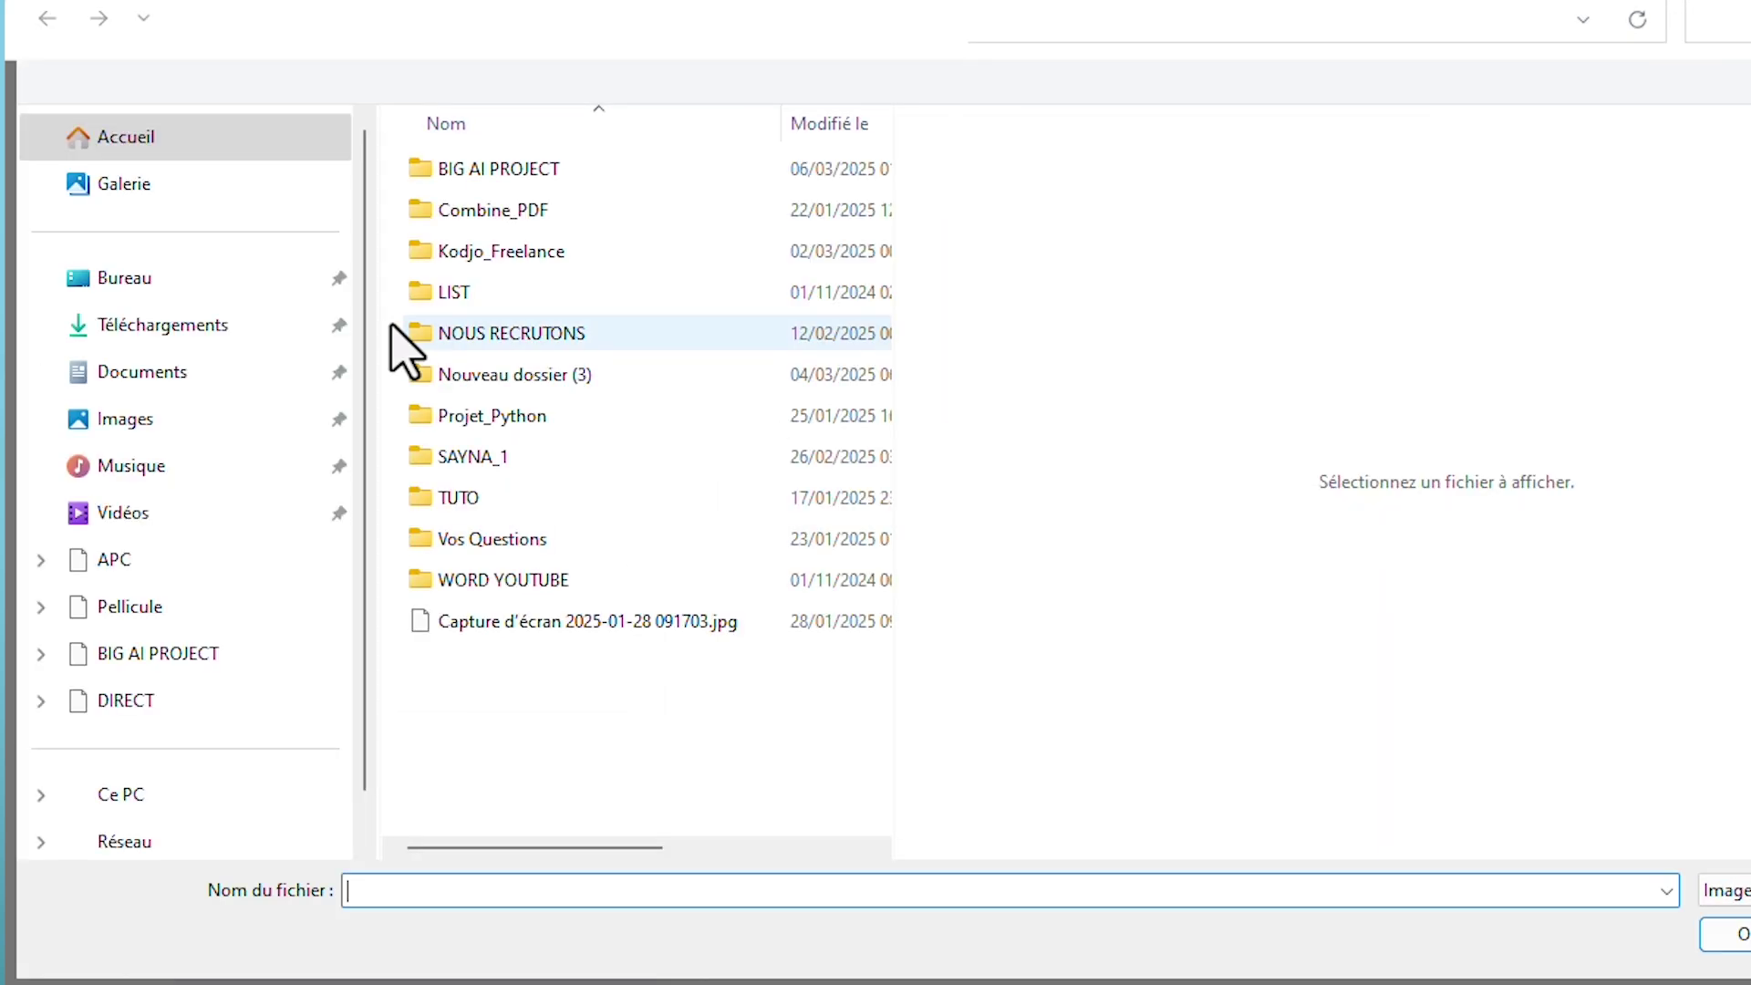
click(219, 335)
click(508, 270)
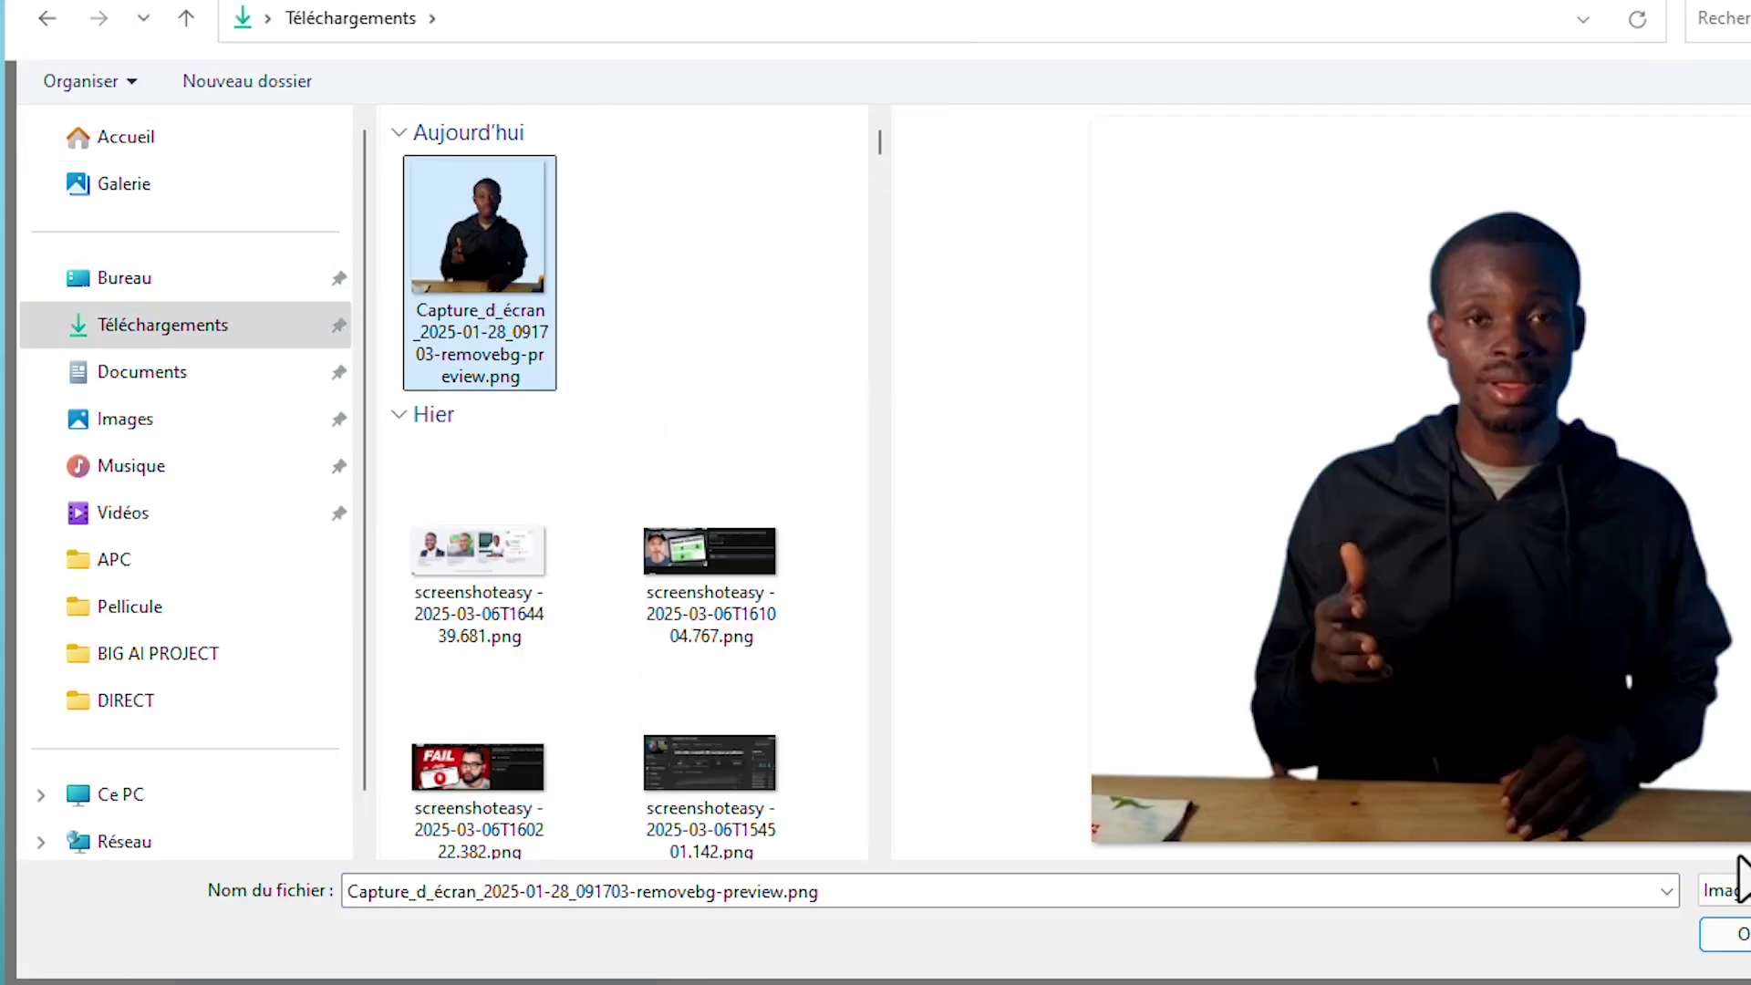
click(1732, 934)
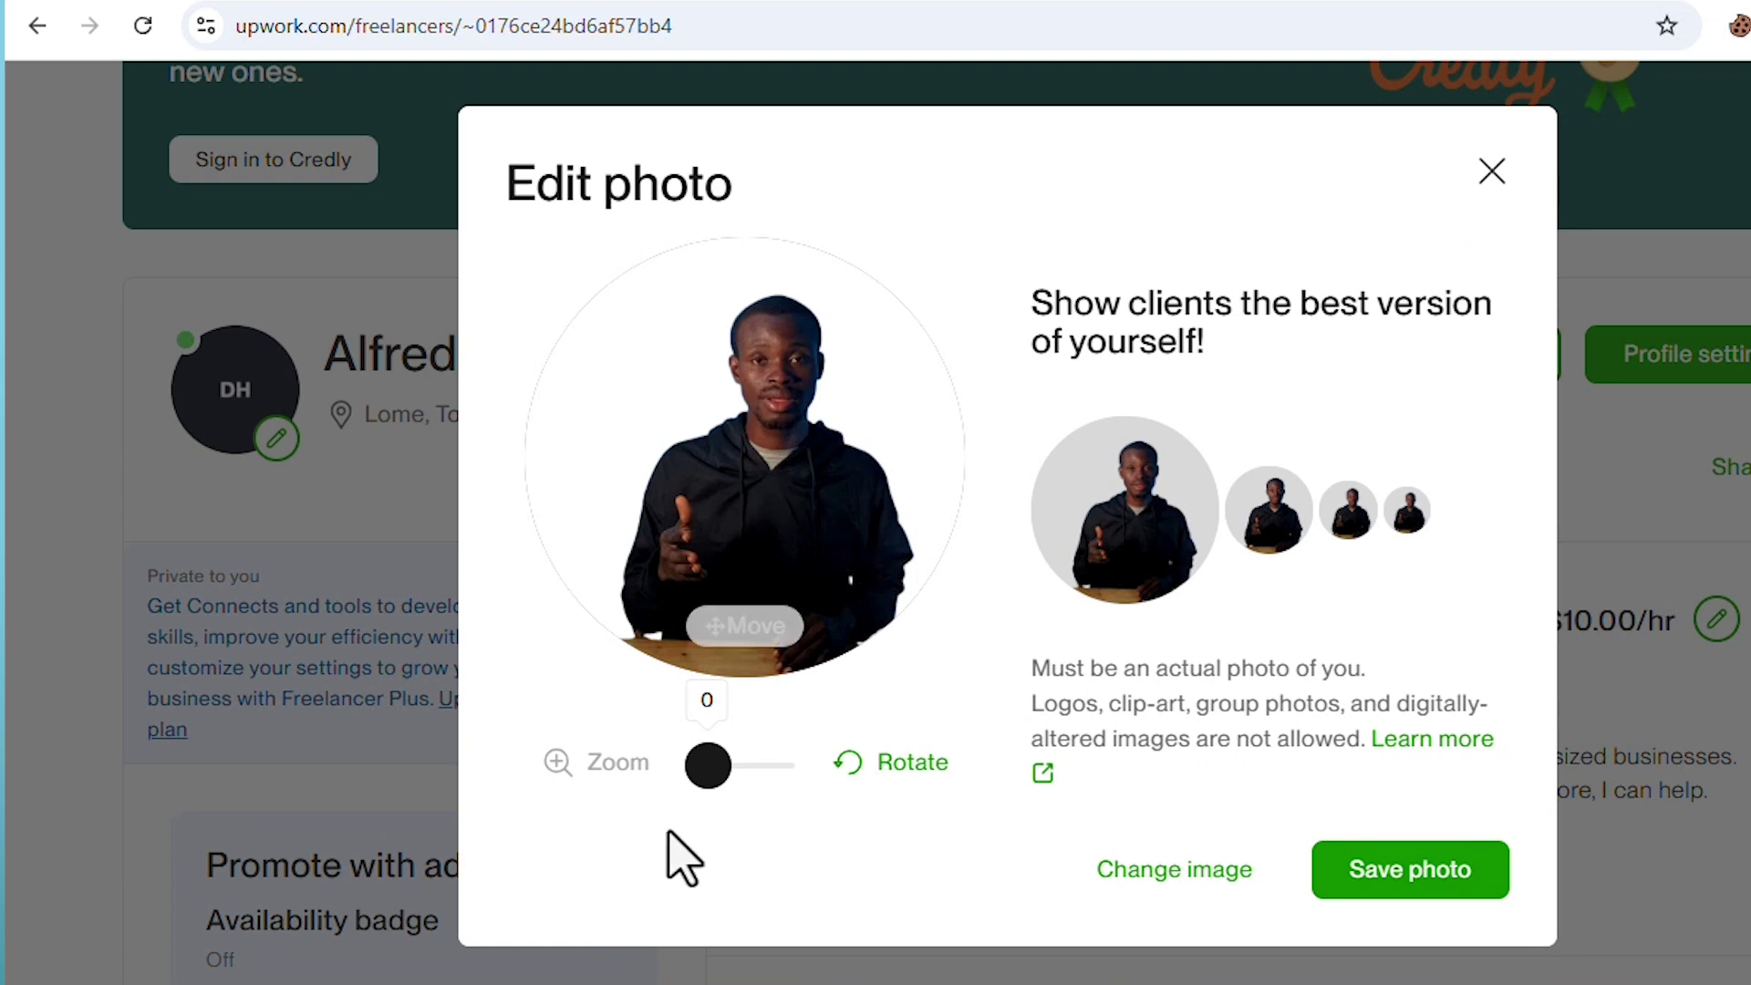
Step: Zoom the cut-out photo to about 6 and reposition it so the head and shoulders are centred in the circular crop
drag(711, 765, 726, 764)
drag(798, 488, 742, 547)
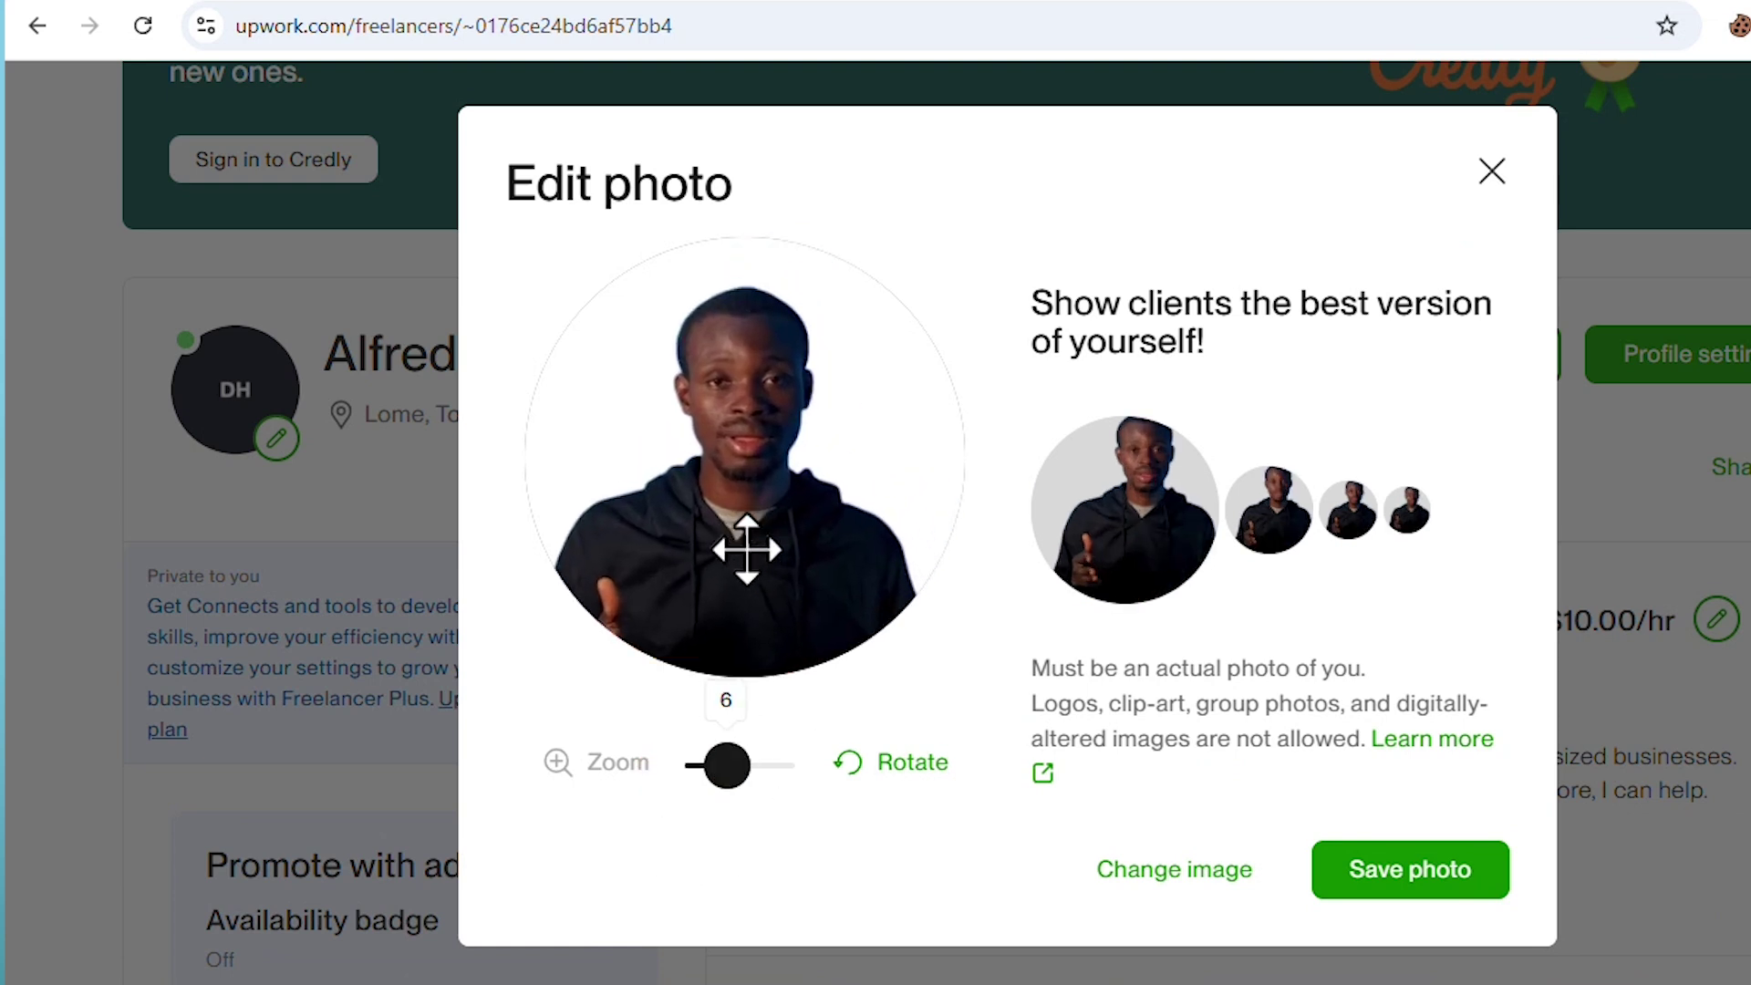
drag(734, 766, 739, 764)
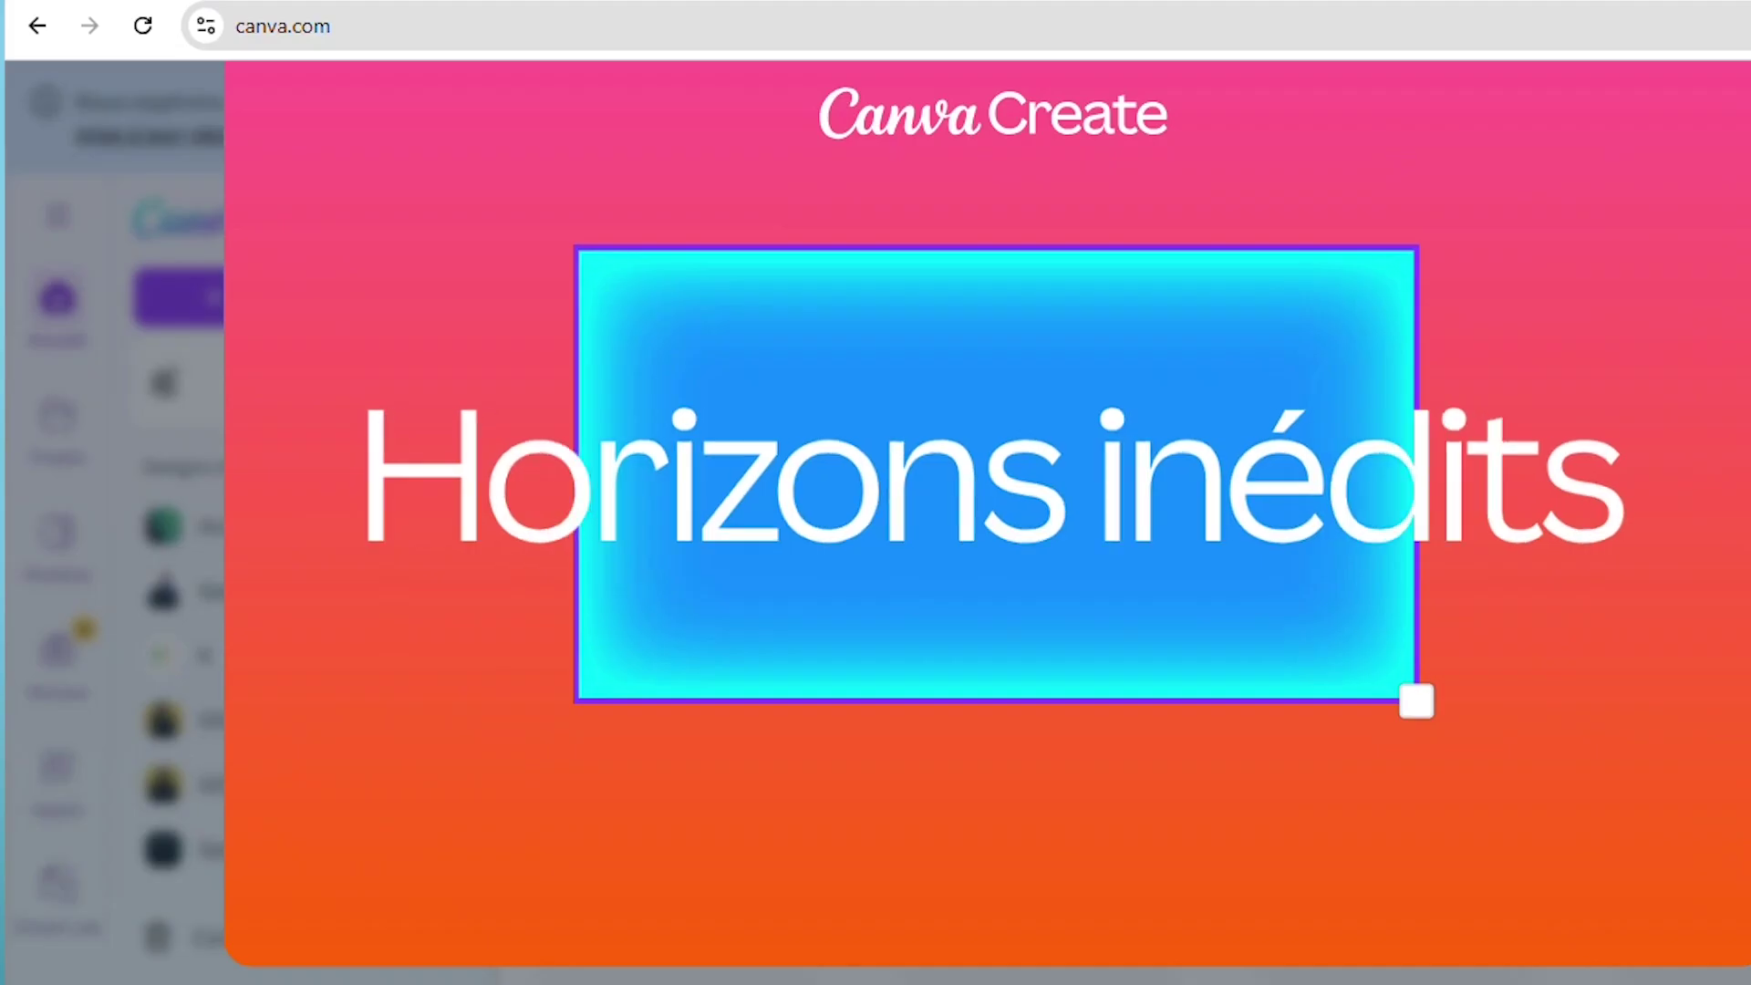
Step: Create a blank custom-size design 1200 px wide and 1200 px high
scroll(1008, 583, down, 5)
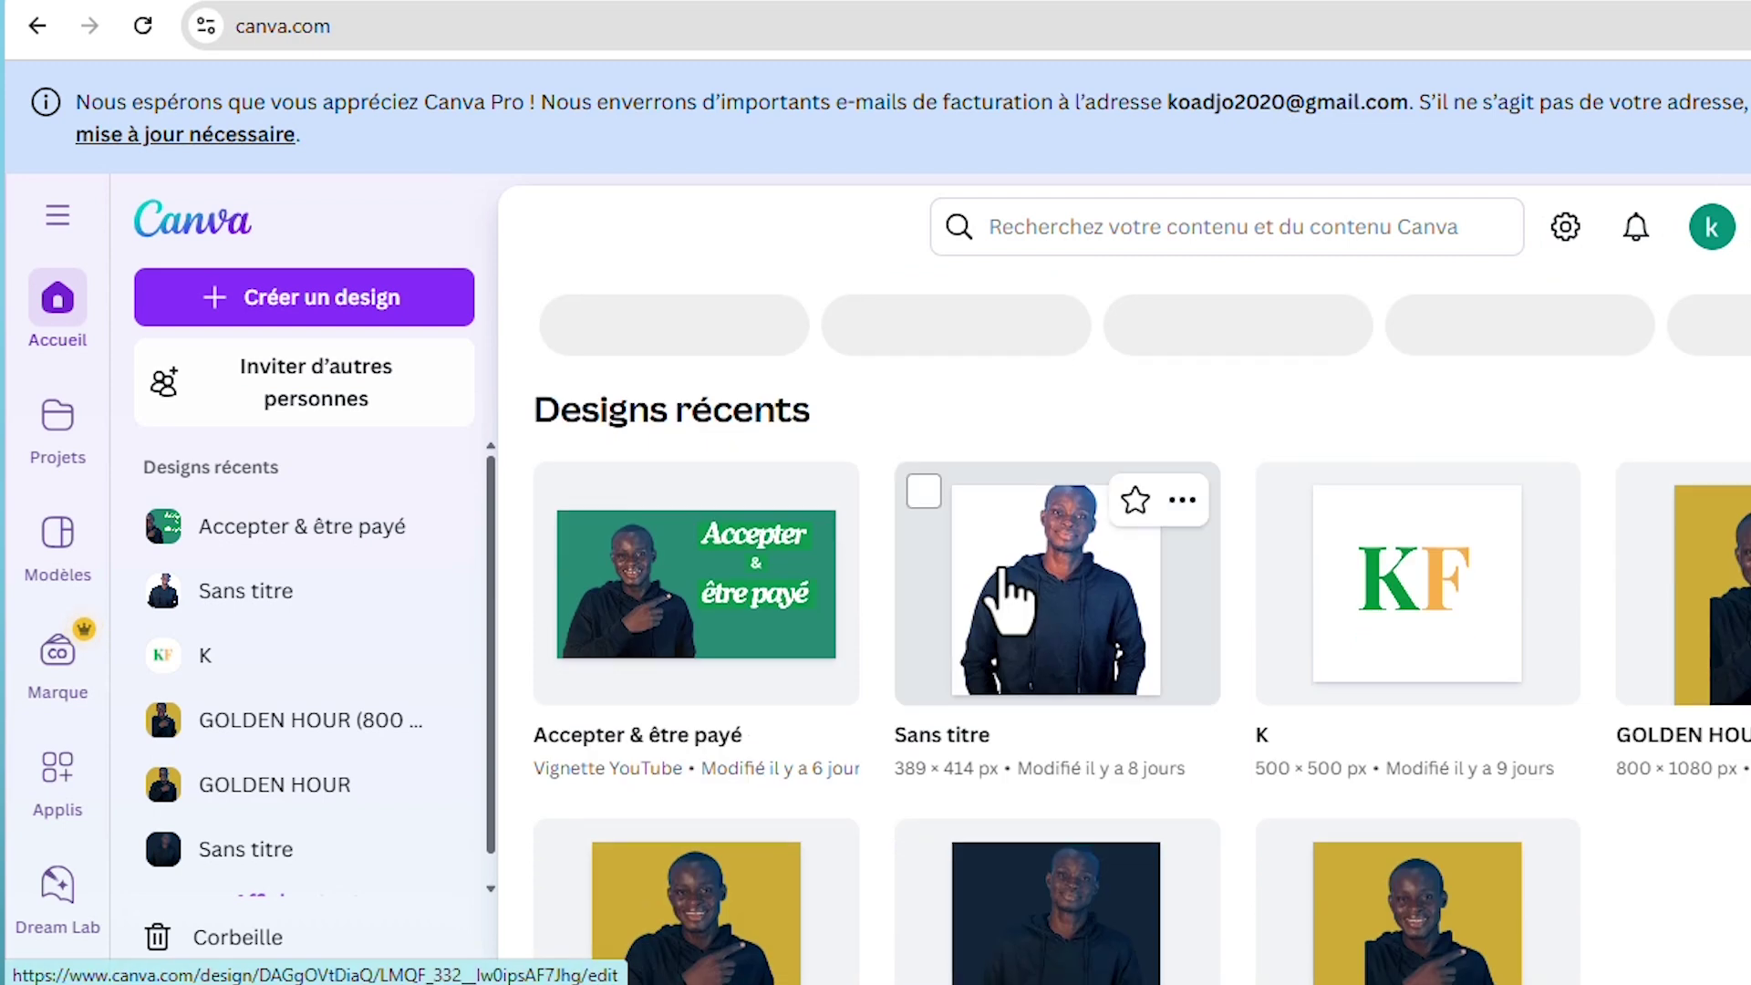
click(274, 301)
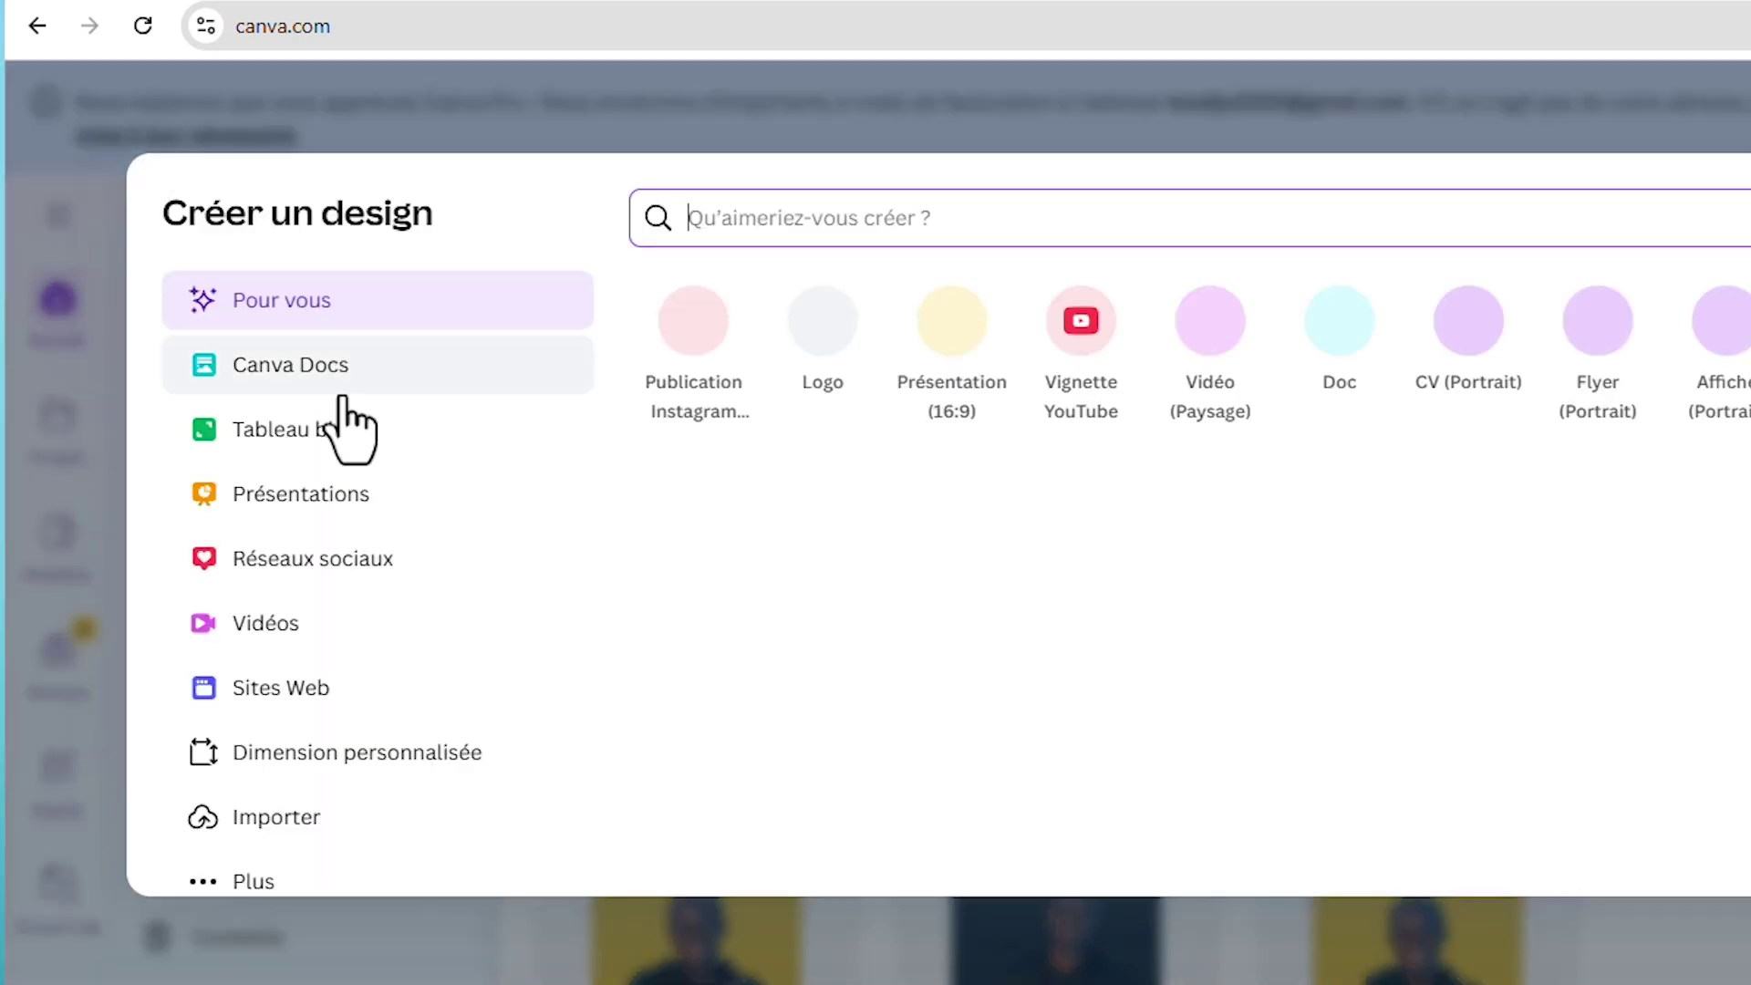
click(285, 753)
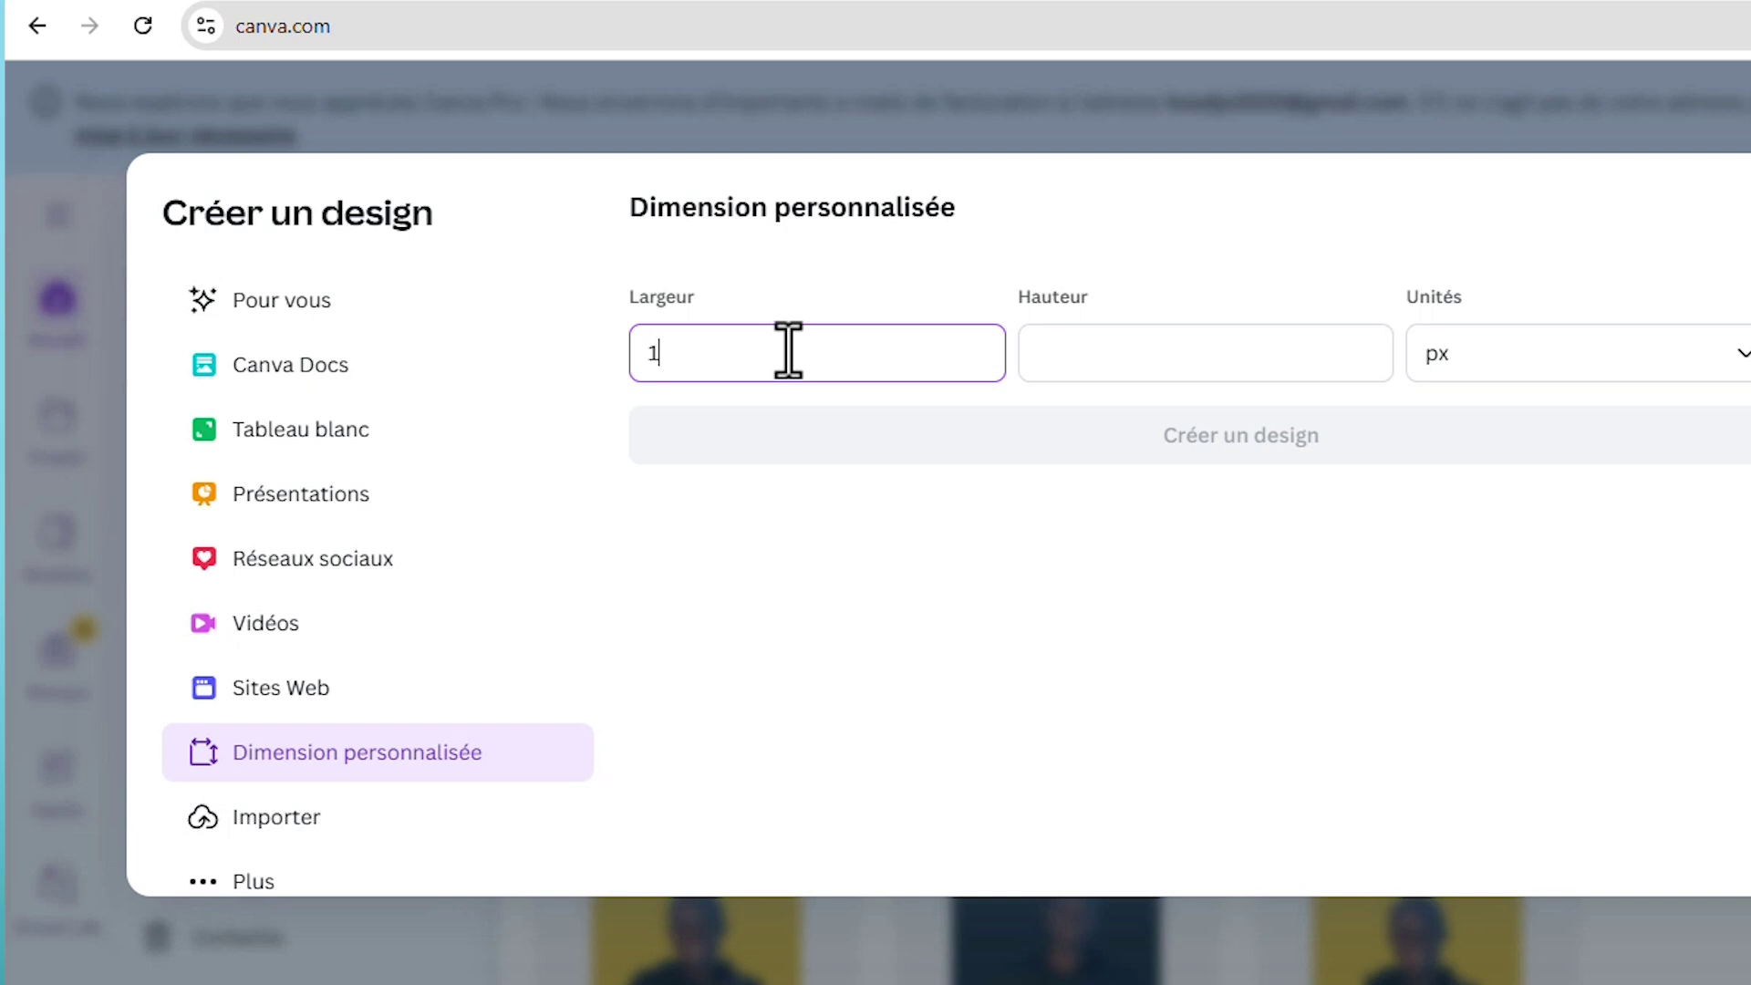
key(Tab)
text(1200)
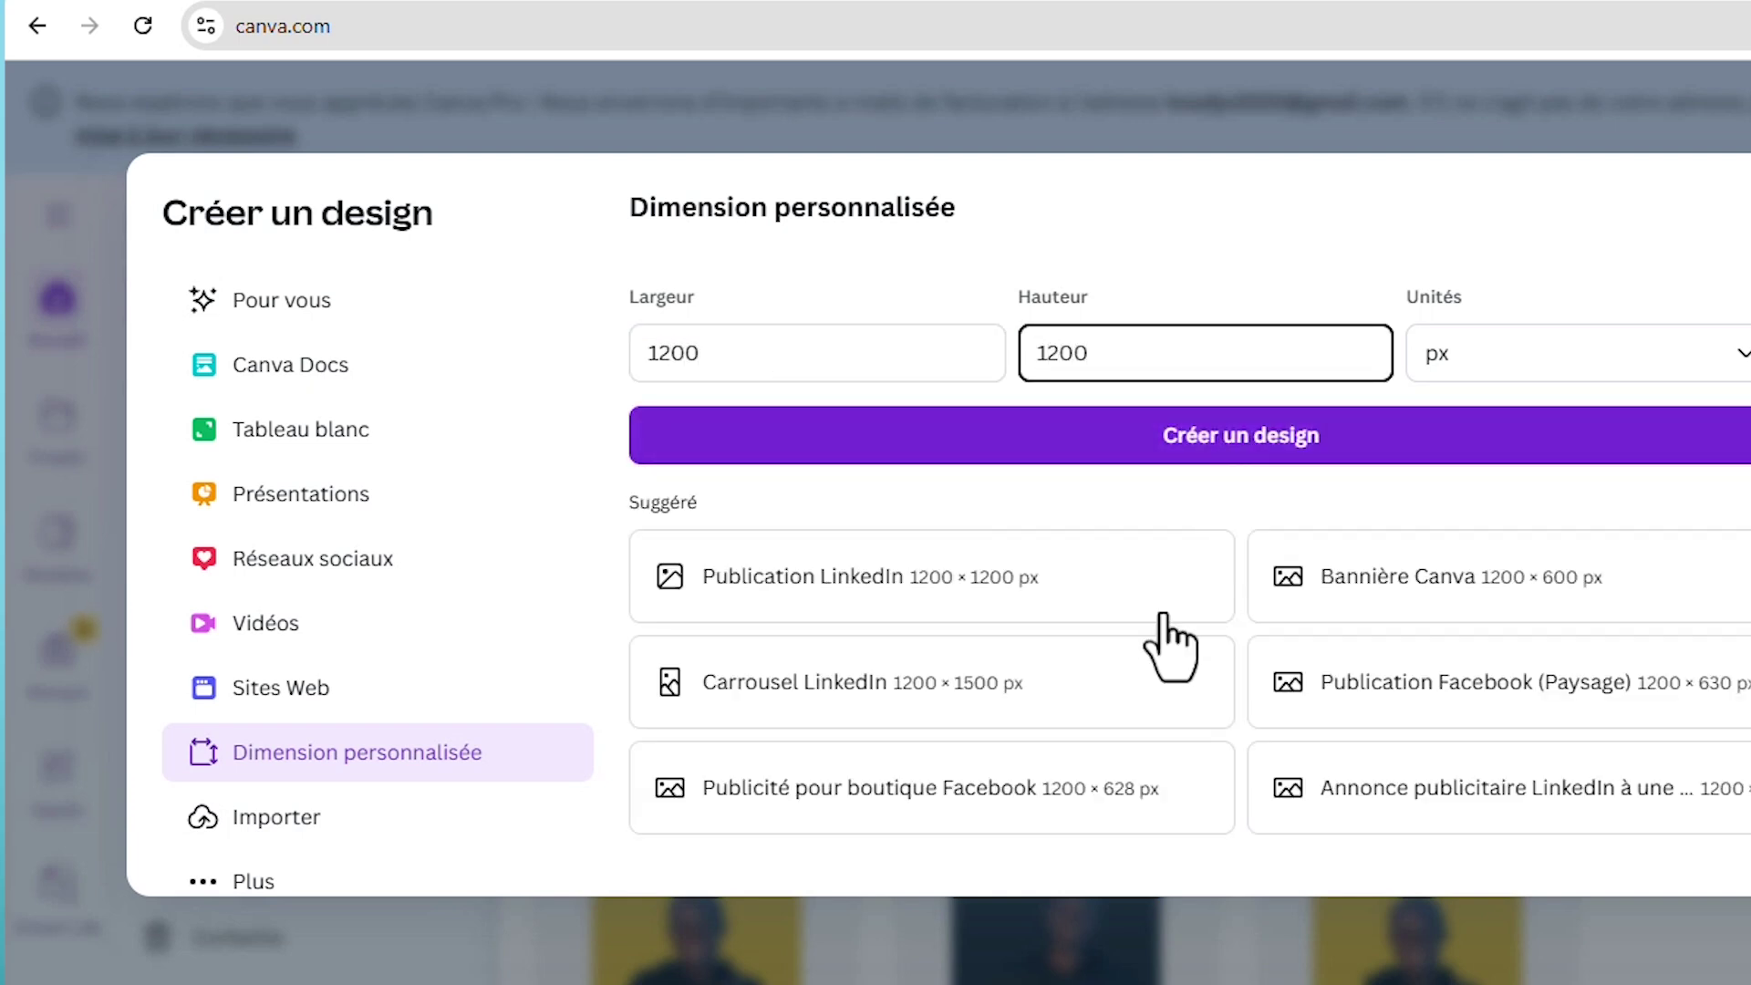
click(1263, 447)
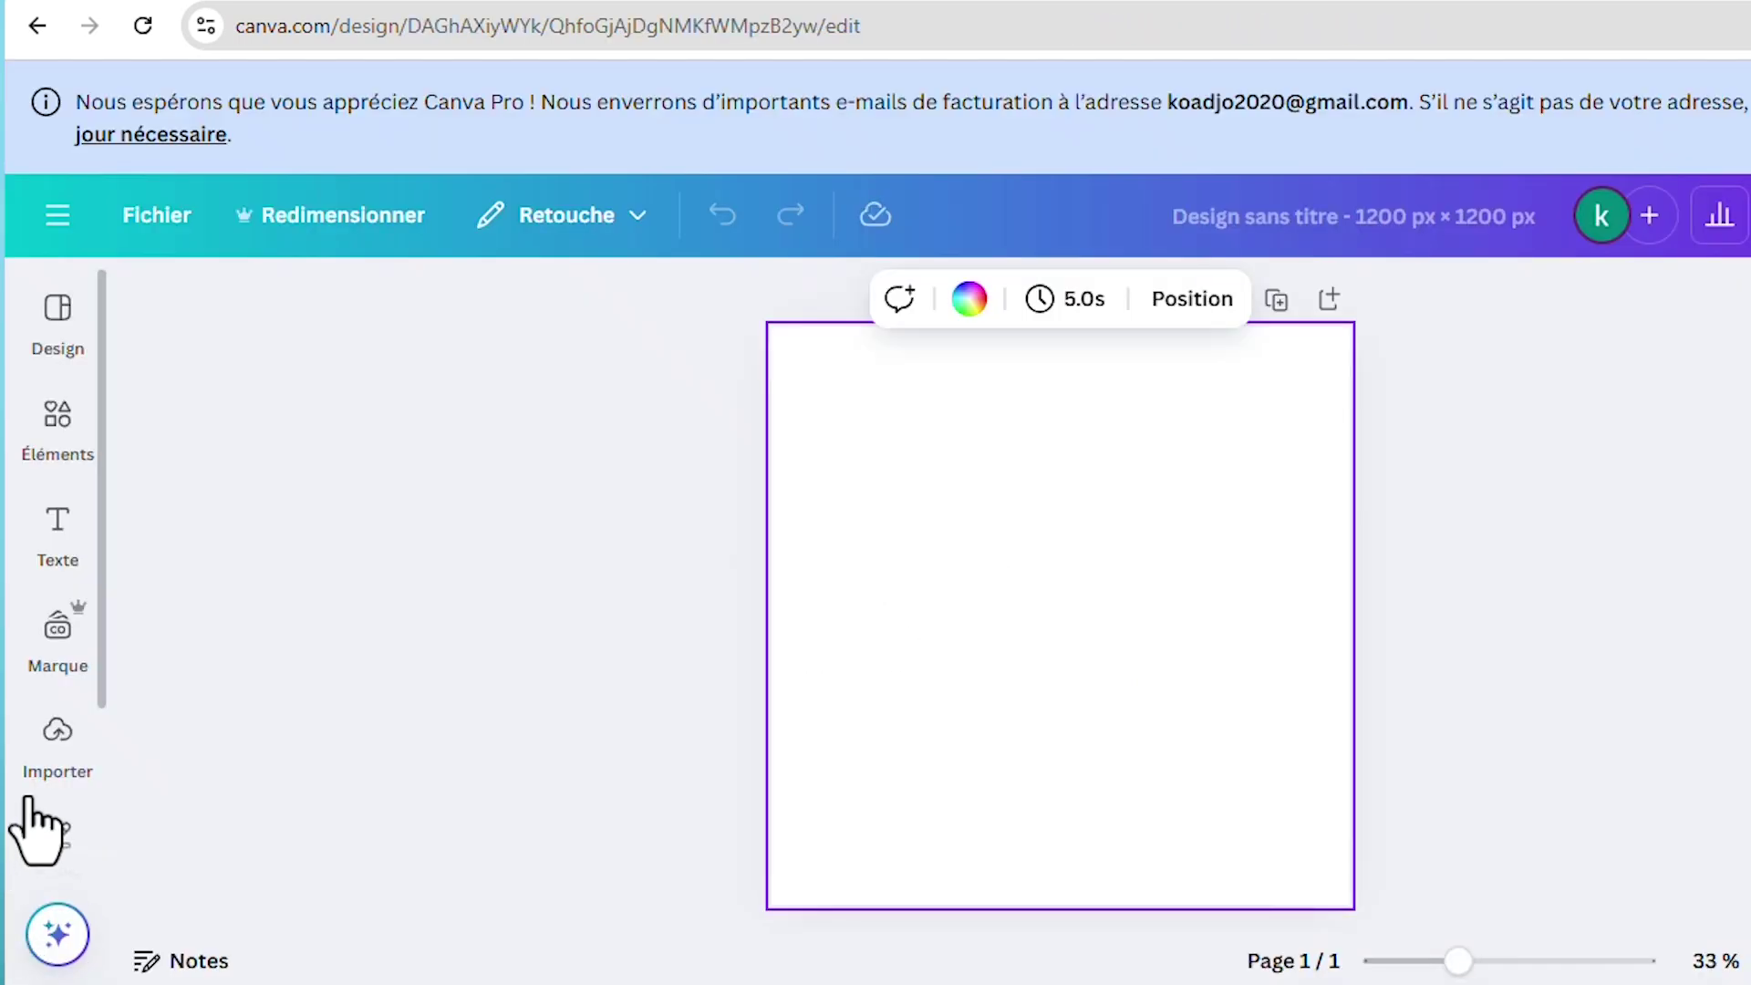
Step: Import "Capture_d_écran_2025-01-28_091703-removebg-preview.png" from the Téléchargements folder and place it on the page
scroll(54, 821, down, 1)
click(65, 716)
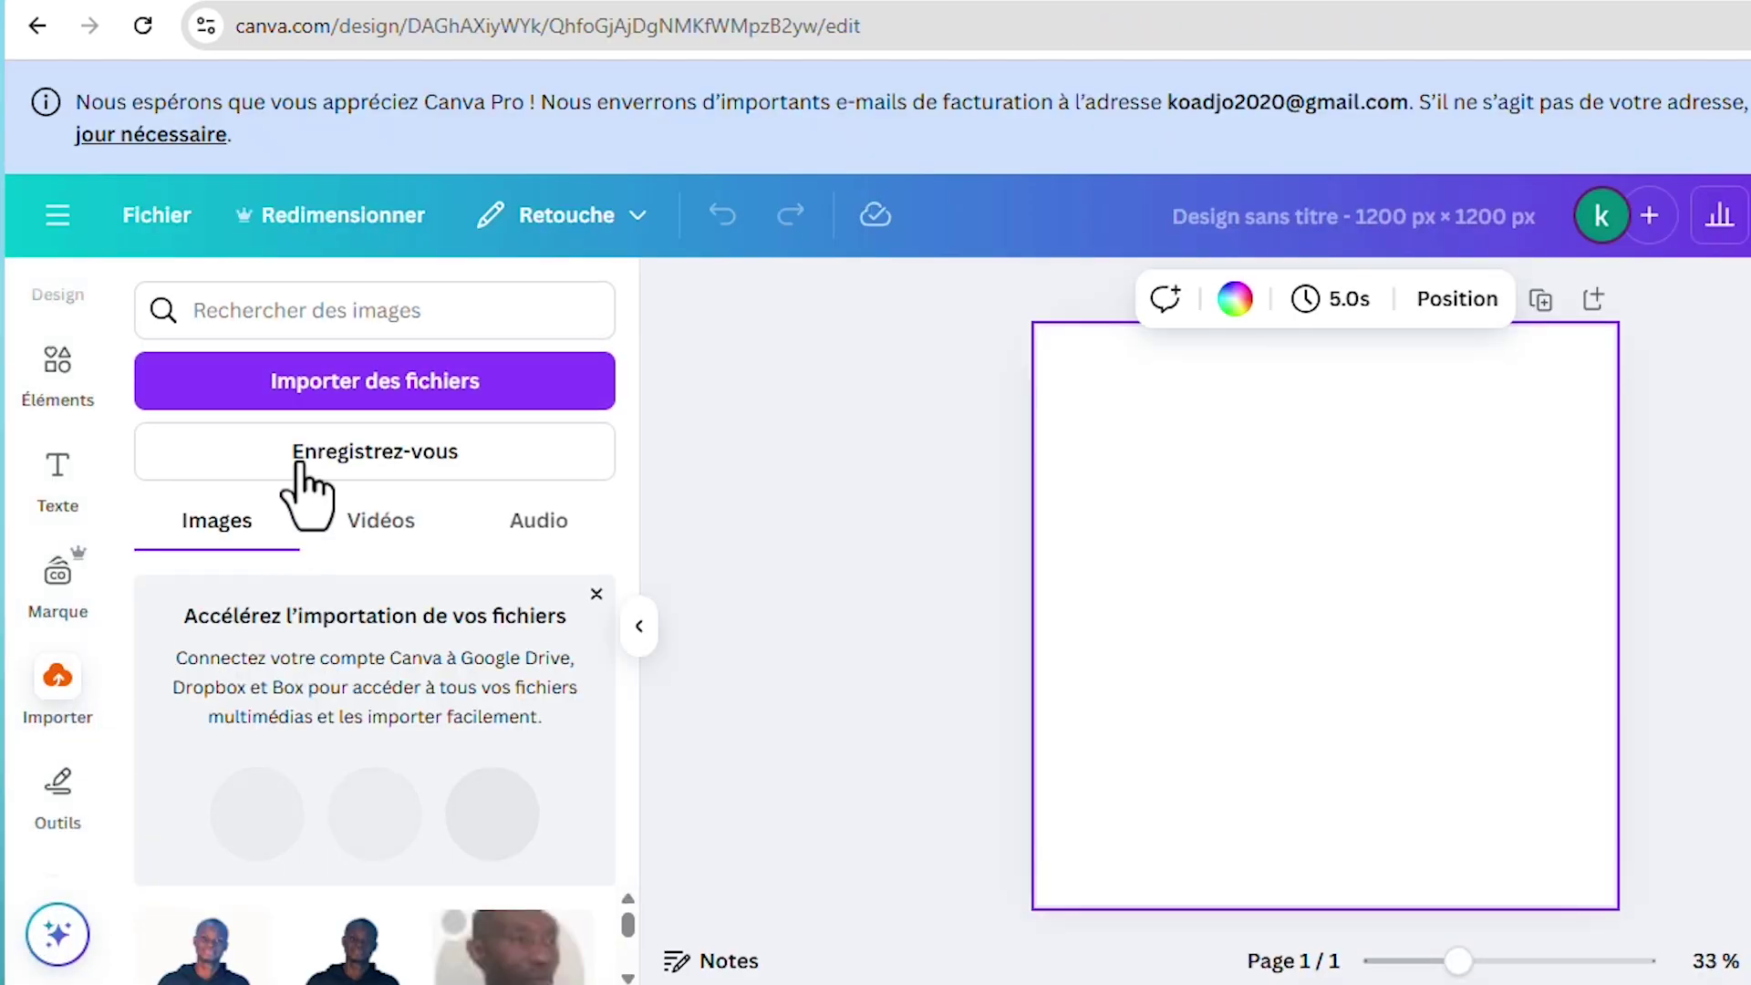
click(321, 412)
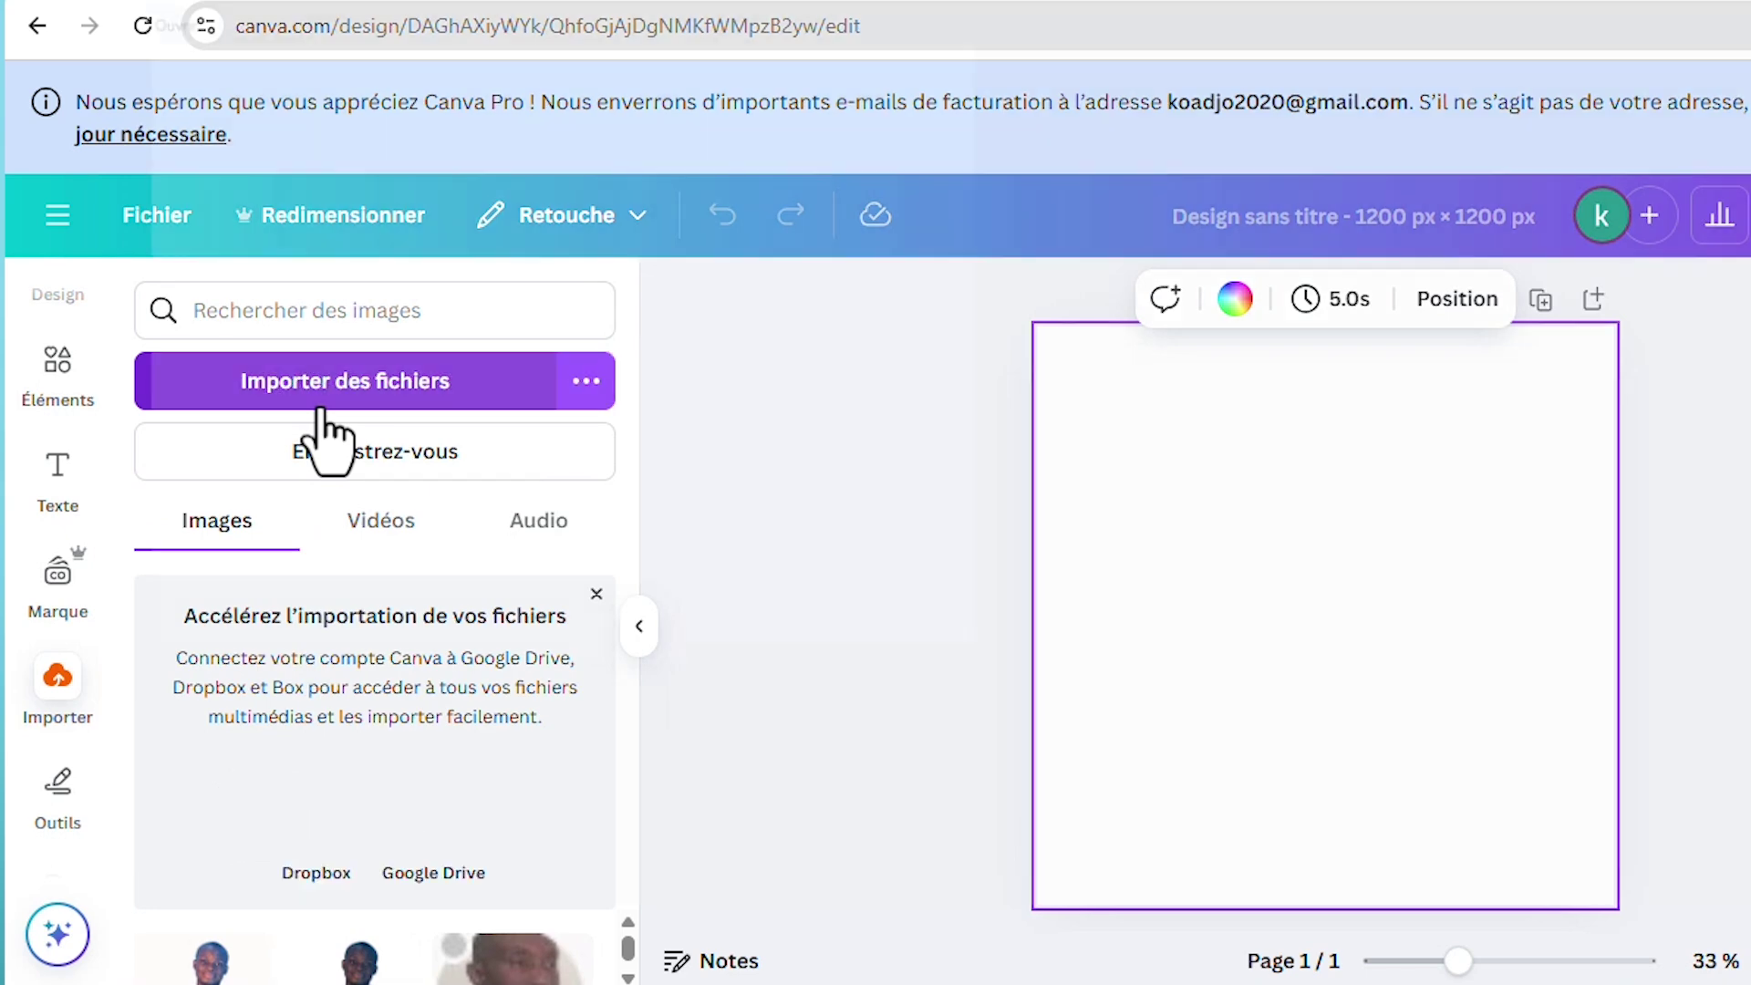
click(741, 272)
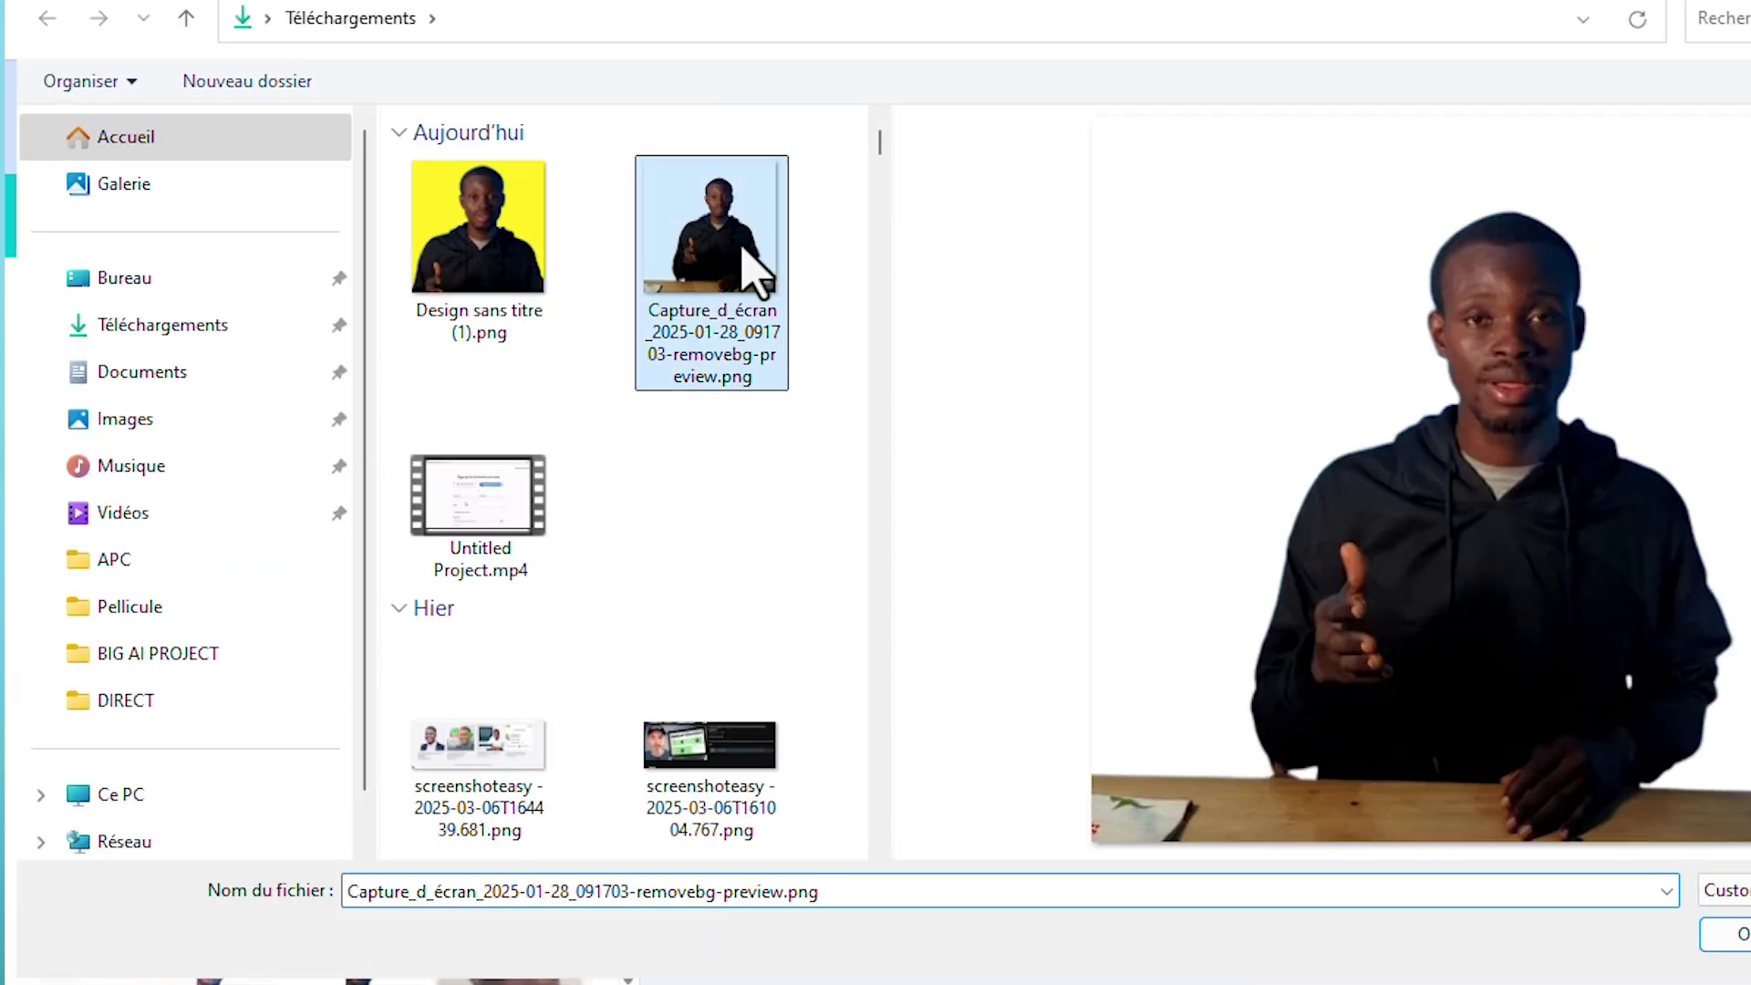
click(1740, 938)
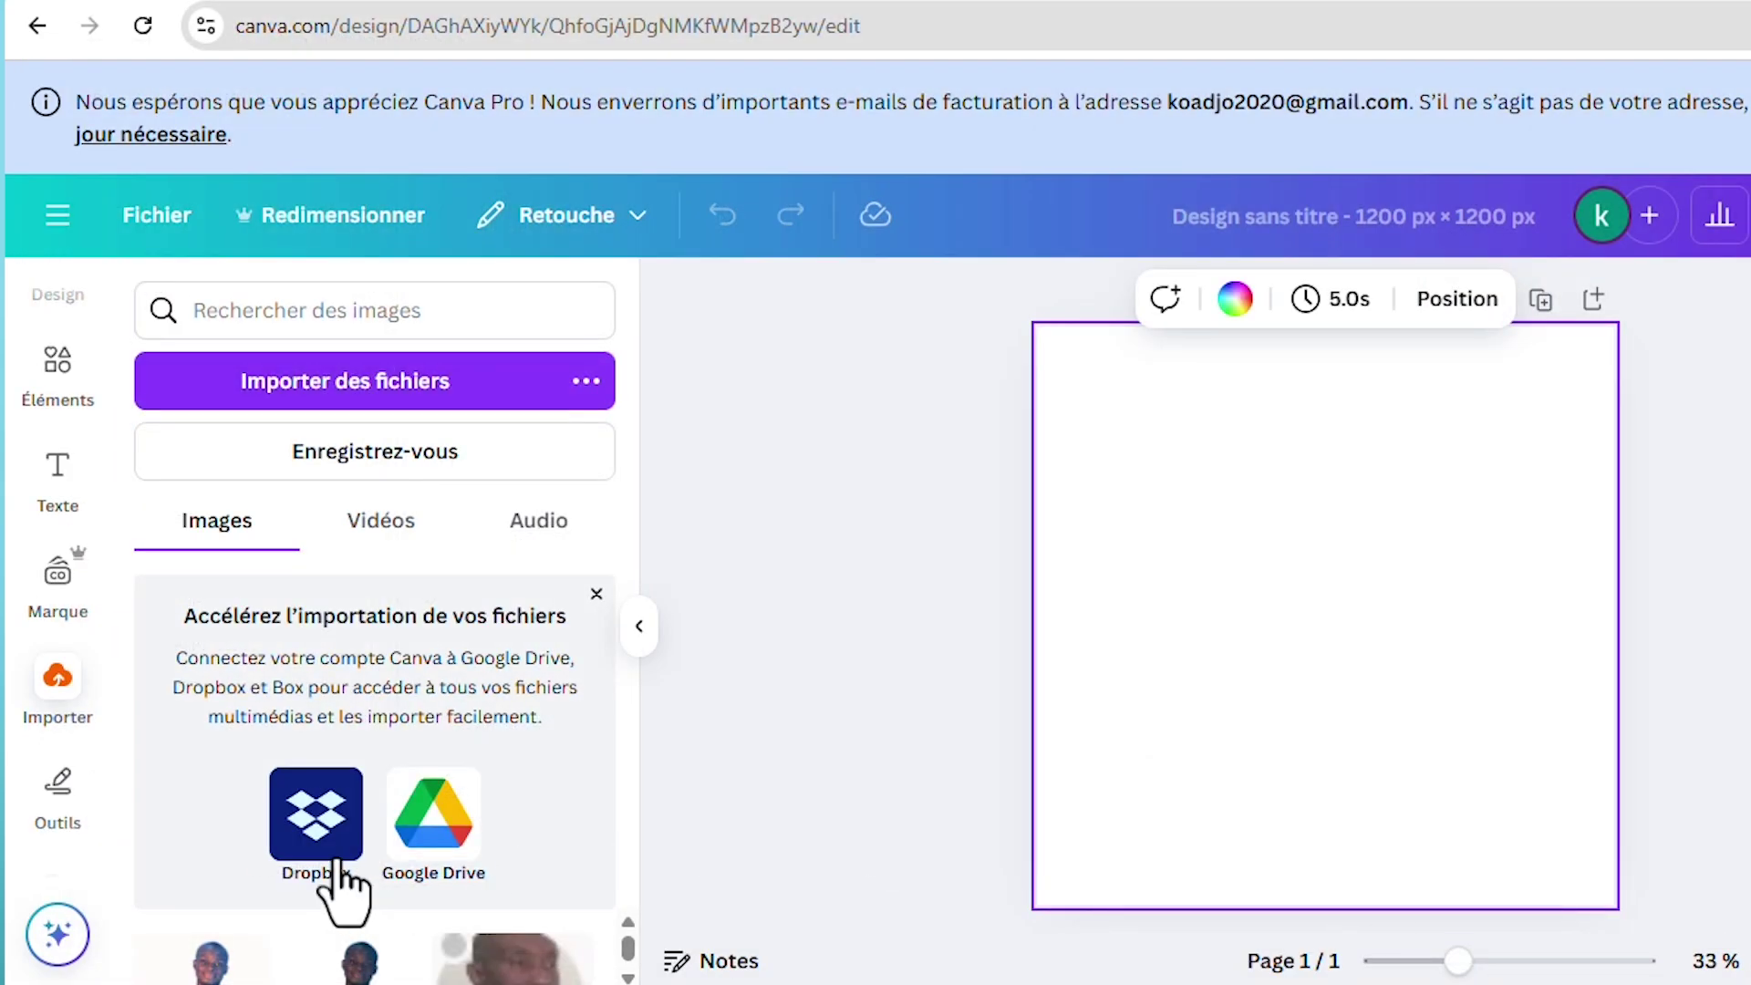
click(222, 969)
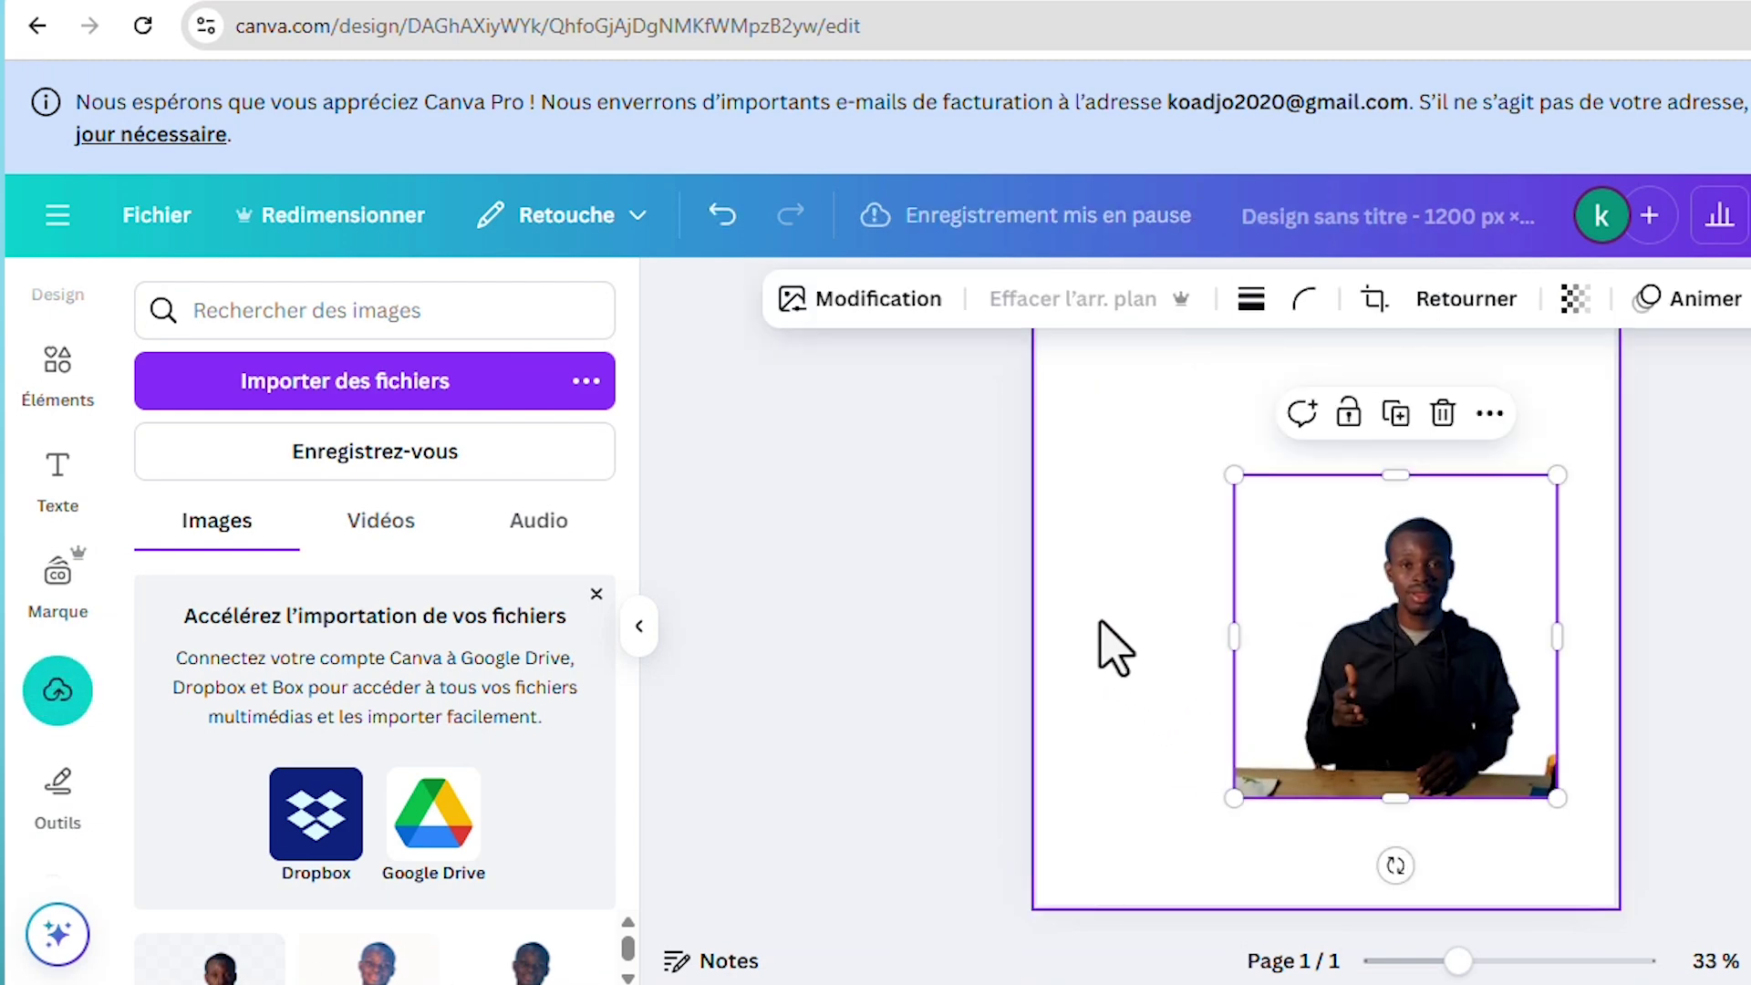
Step: Fill the page background with the solid bright yellow #FFF503
click(1103, 639)
click(1157, 301)
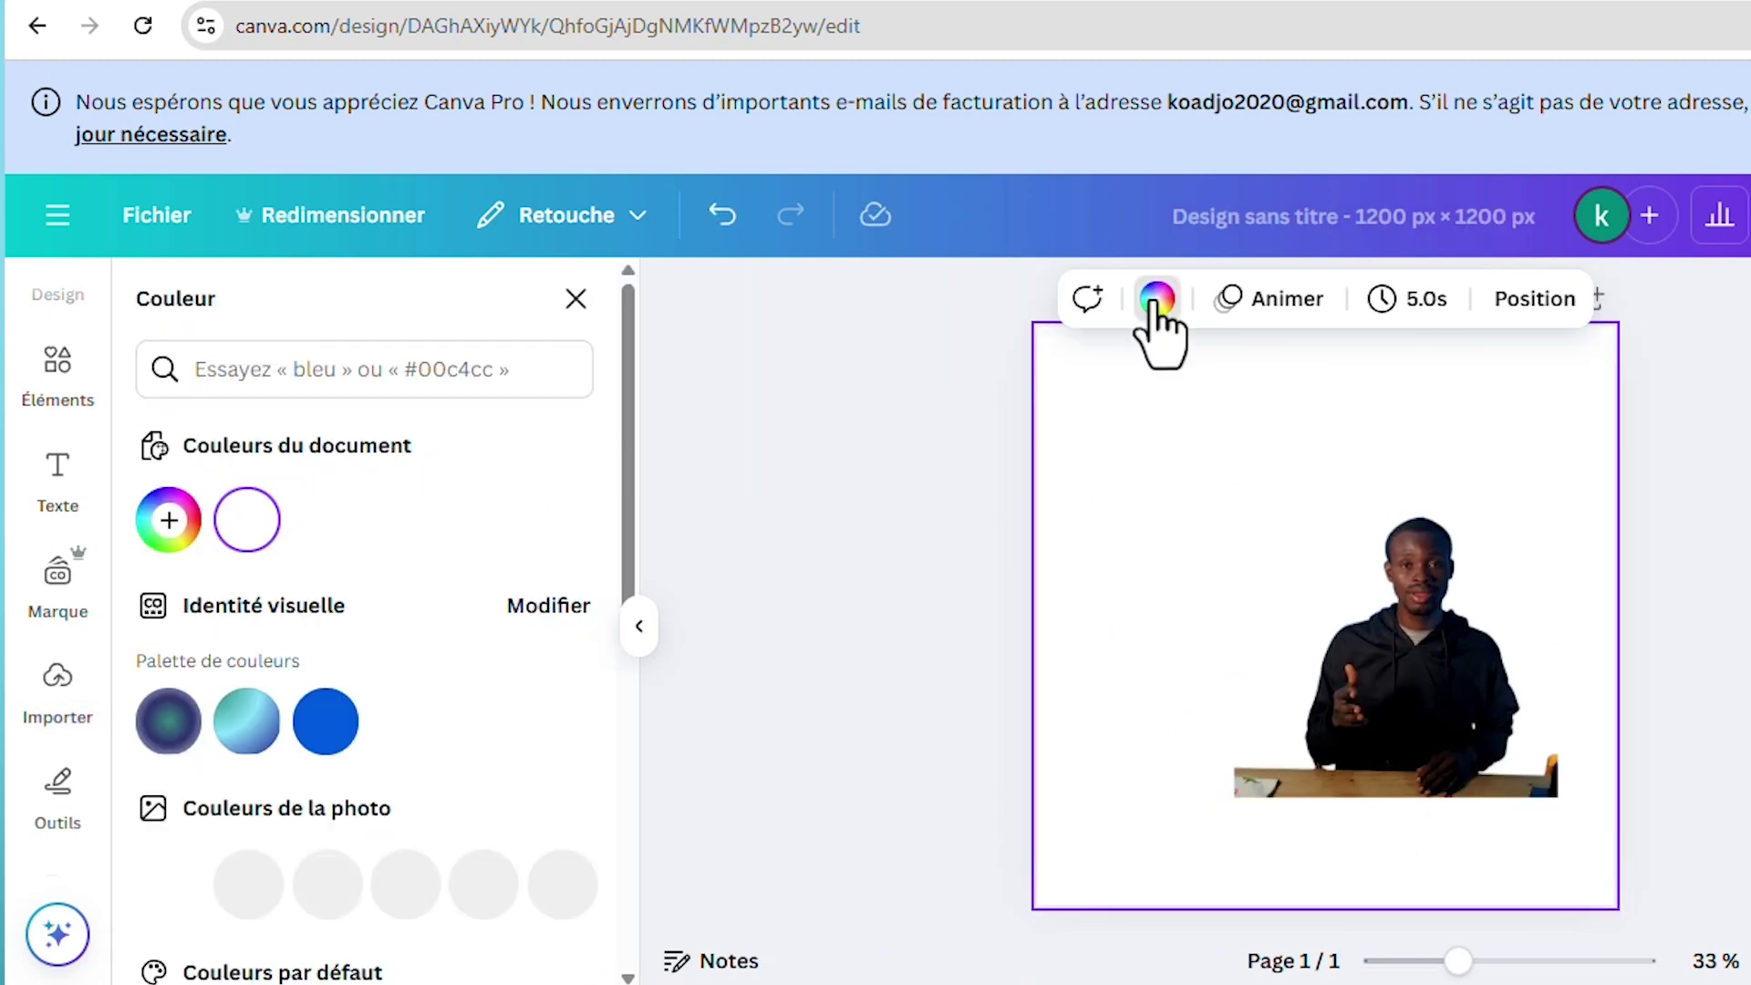
scroll(539, 684, down, 6)
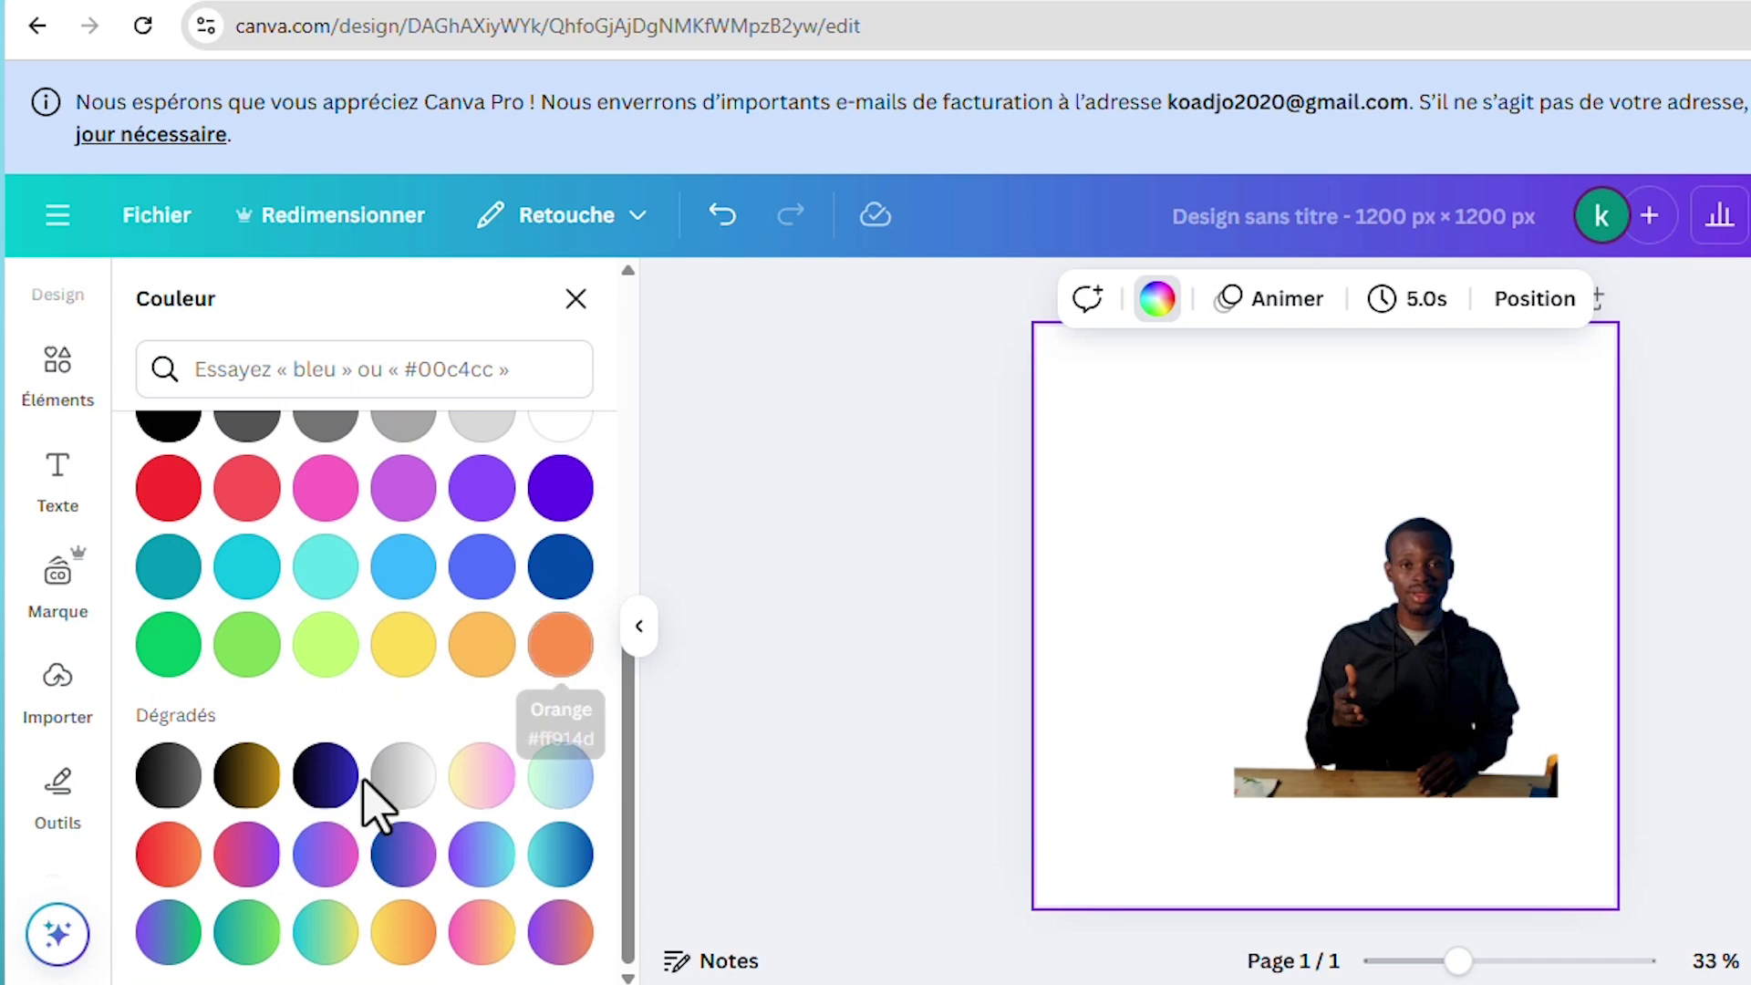
scroll(365, 798, up, 6)
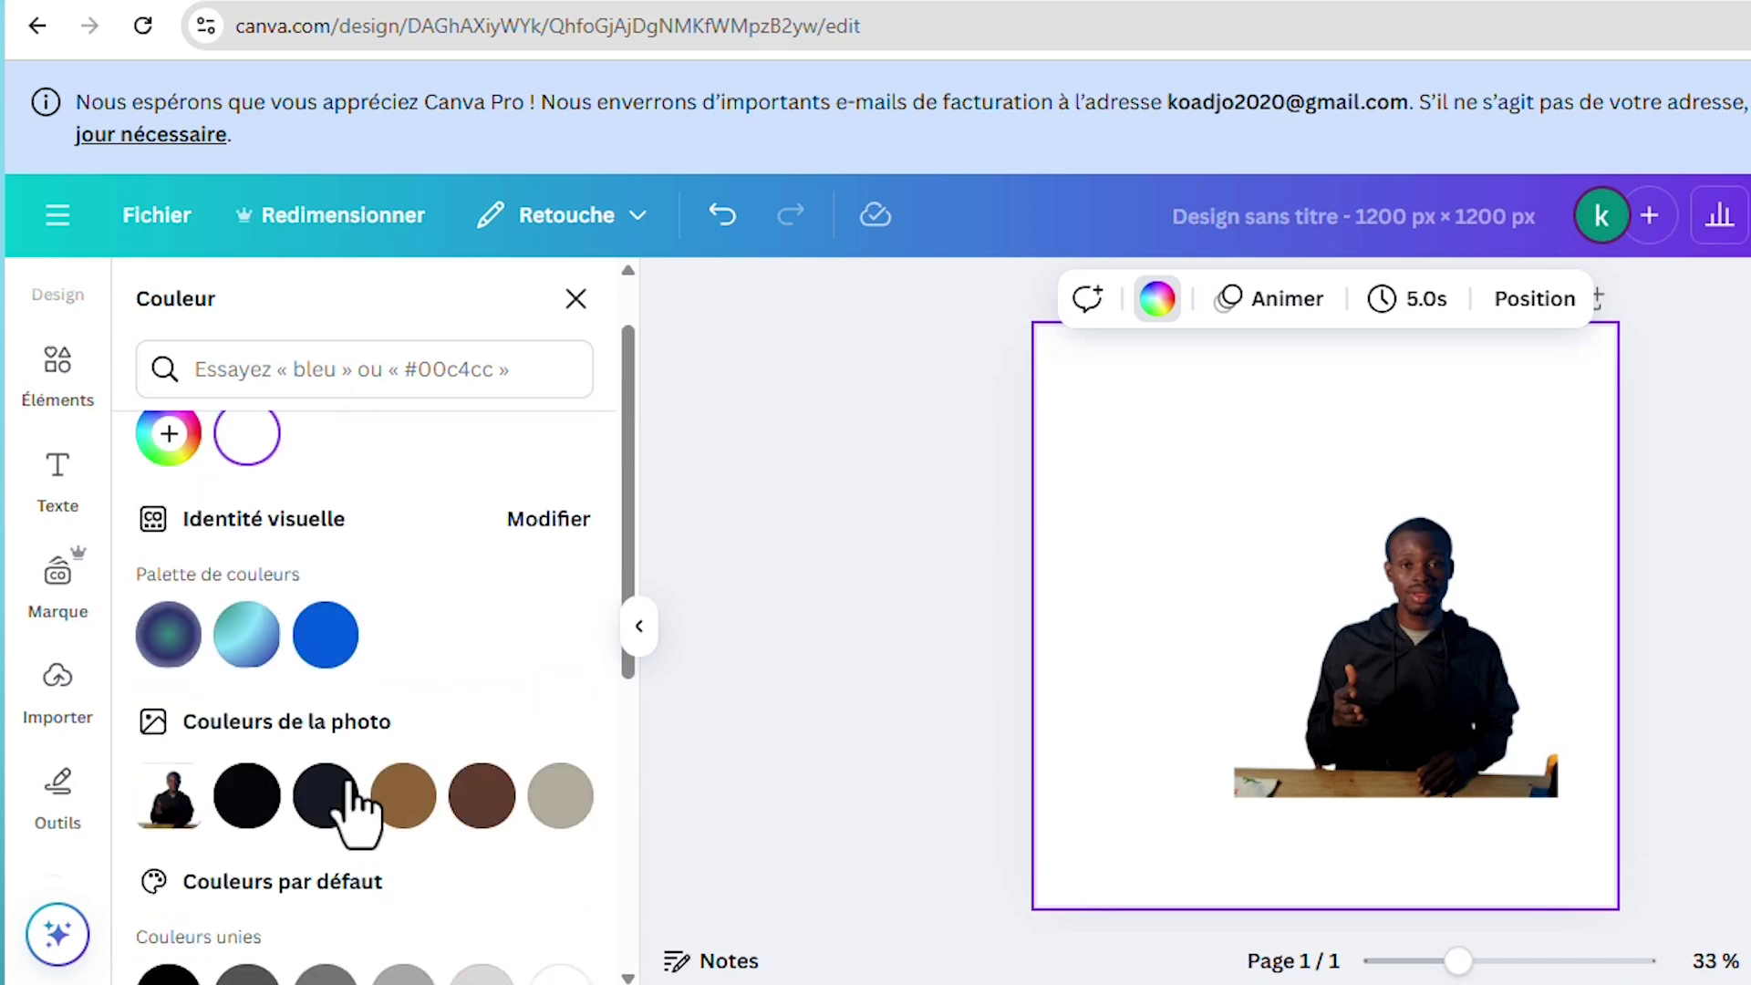
click(169, 433)
mouse_move(228, 757)
mouse_down()
mouse_move(251, 757)
mouse_move(196, 770)
mouse_move(242, 758)
mouse_up()
drag(543, 629, 573, 560)
drag(257, 758, 231, 760)
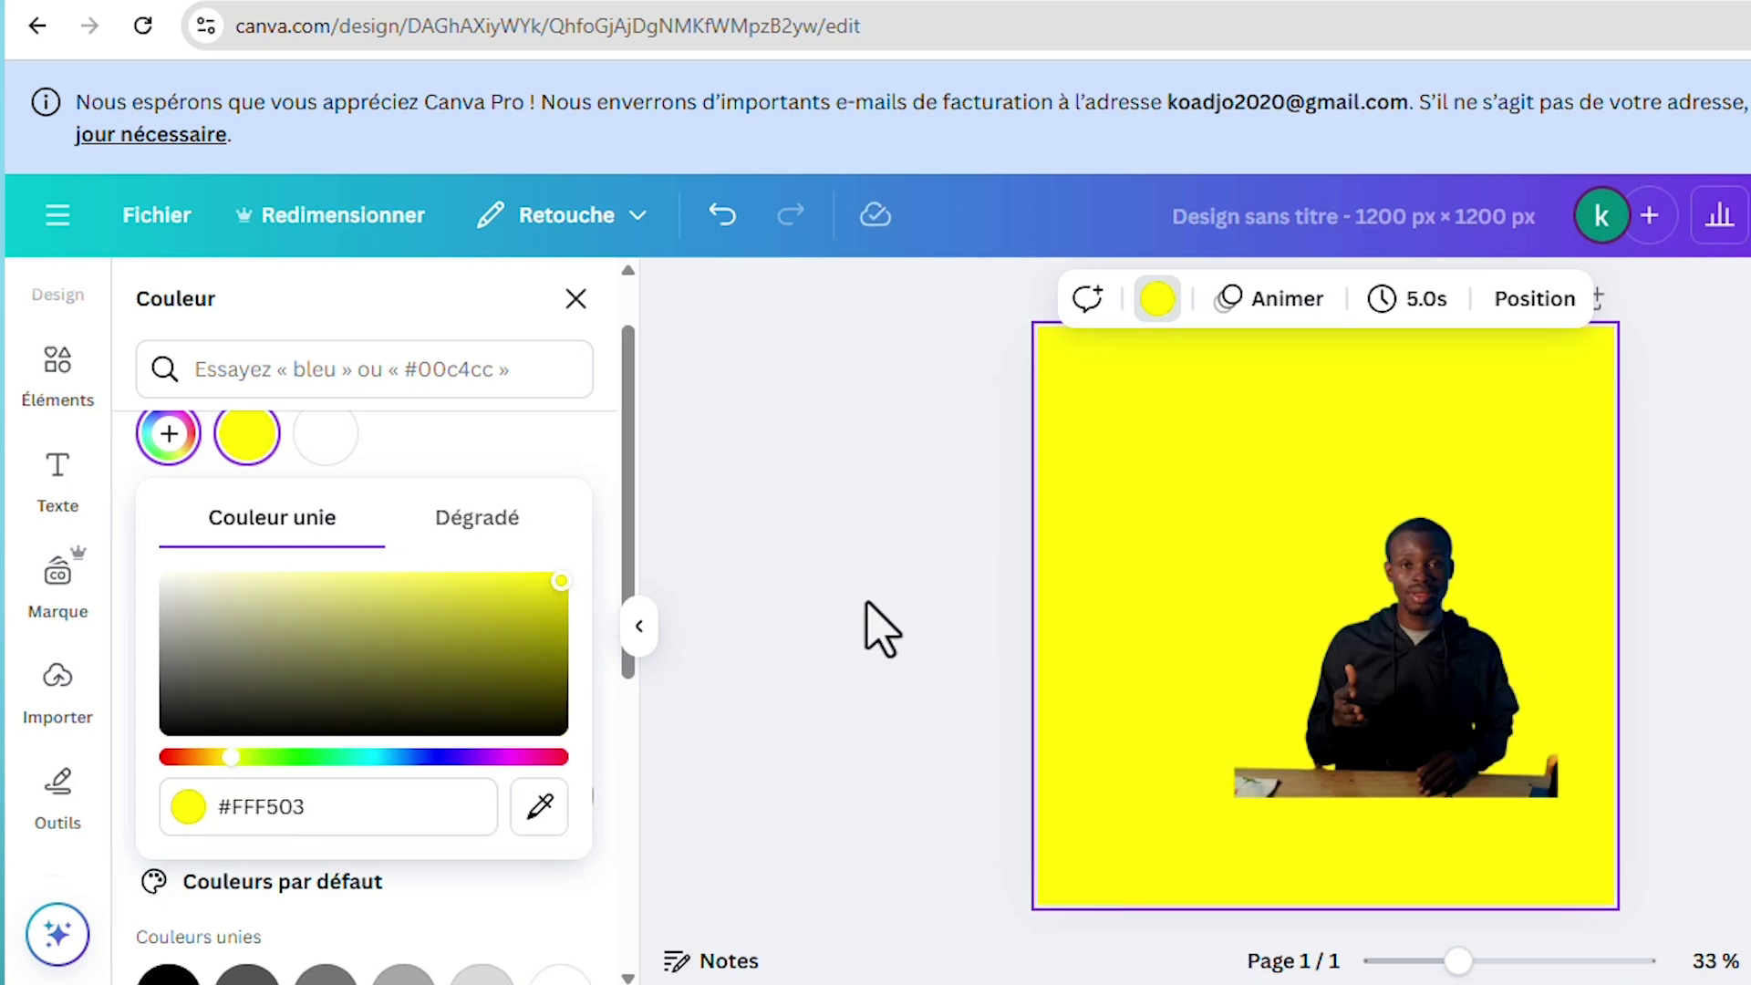
Step: Enlarge and reposition the cut-out portrait so the head and torso fill the yellow page and the desk falls outside it
click(1387, 599)
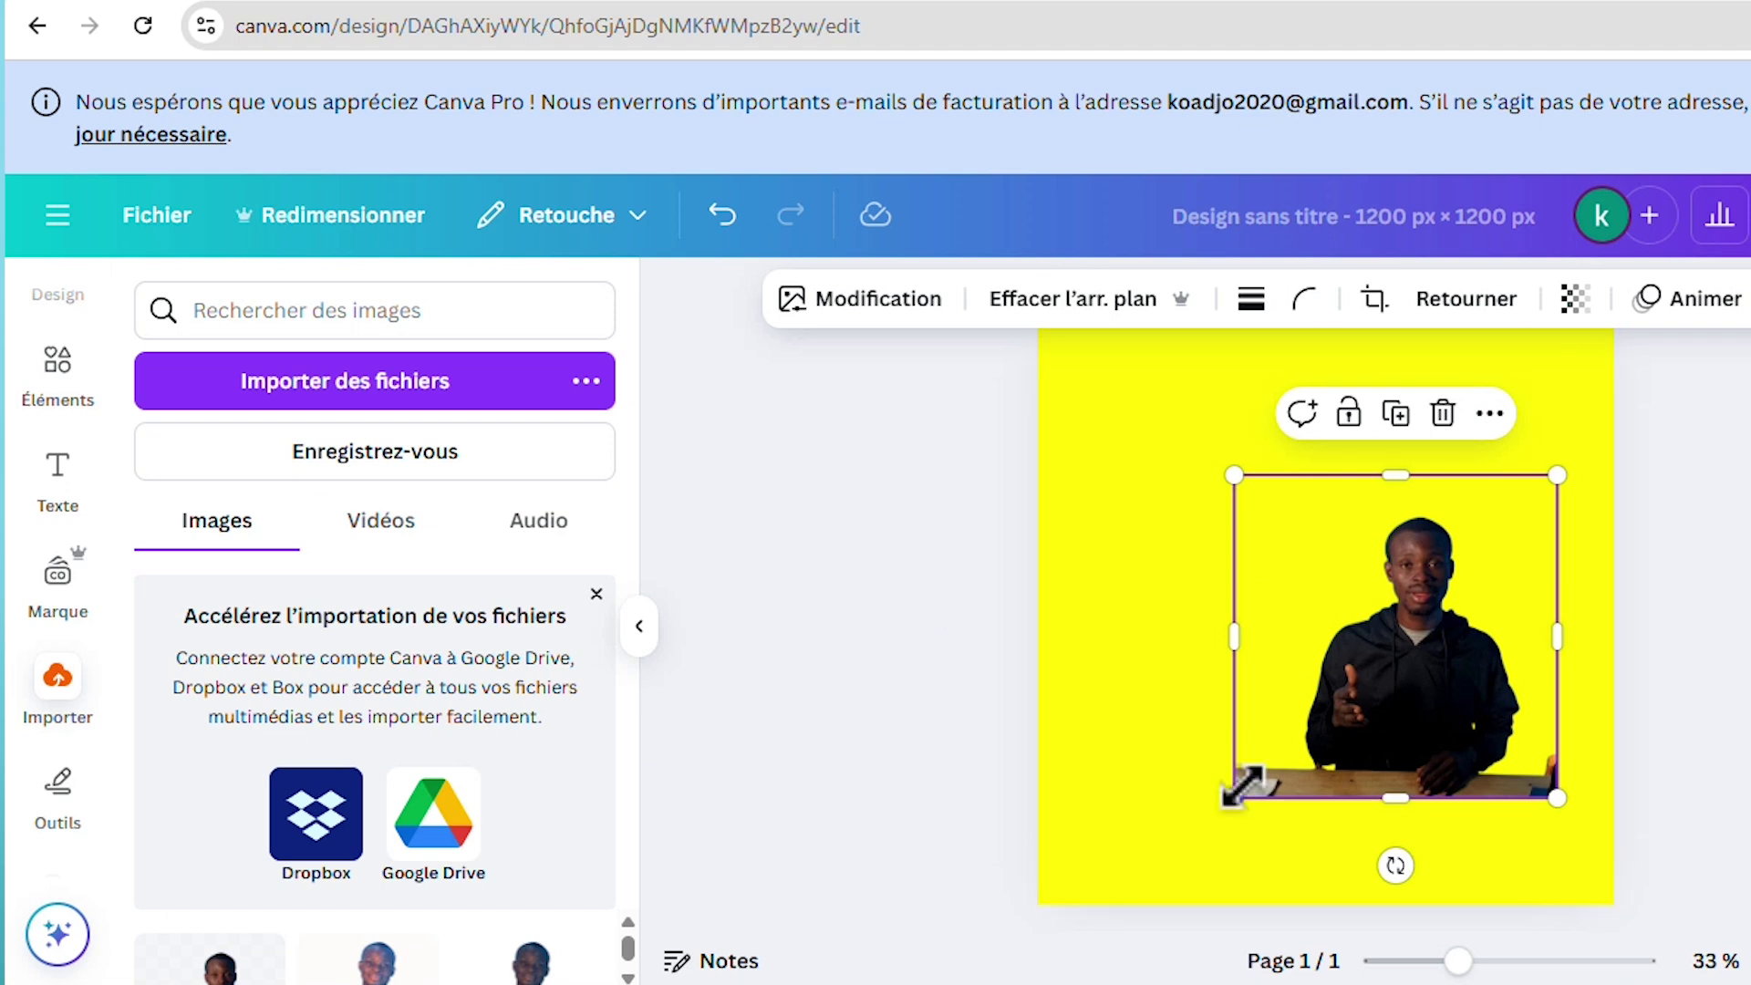
drag(1242, 782, 844, 965)
drag(1324, 686, 1345, 564)
scroll(1379, 611, up, 2)
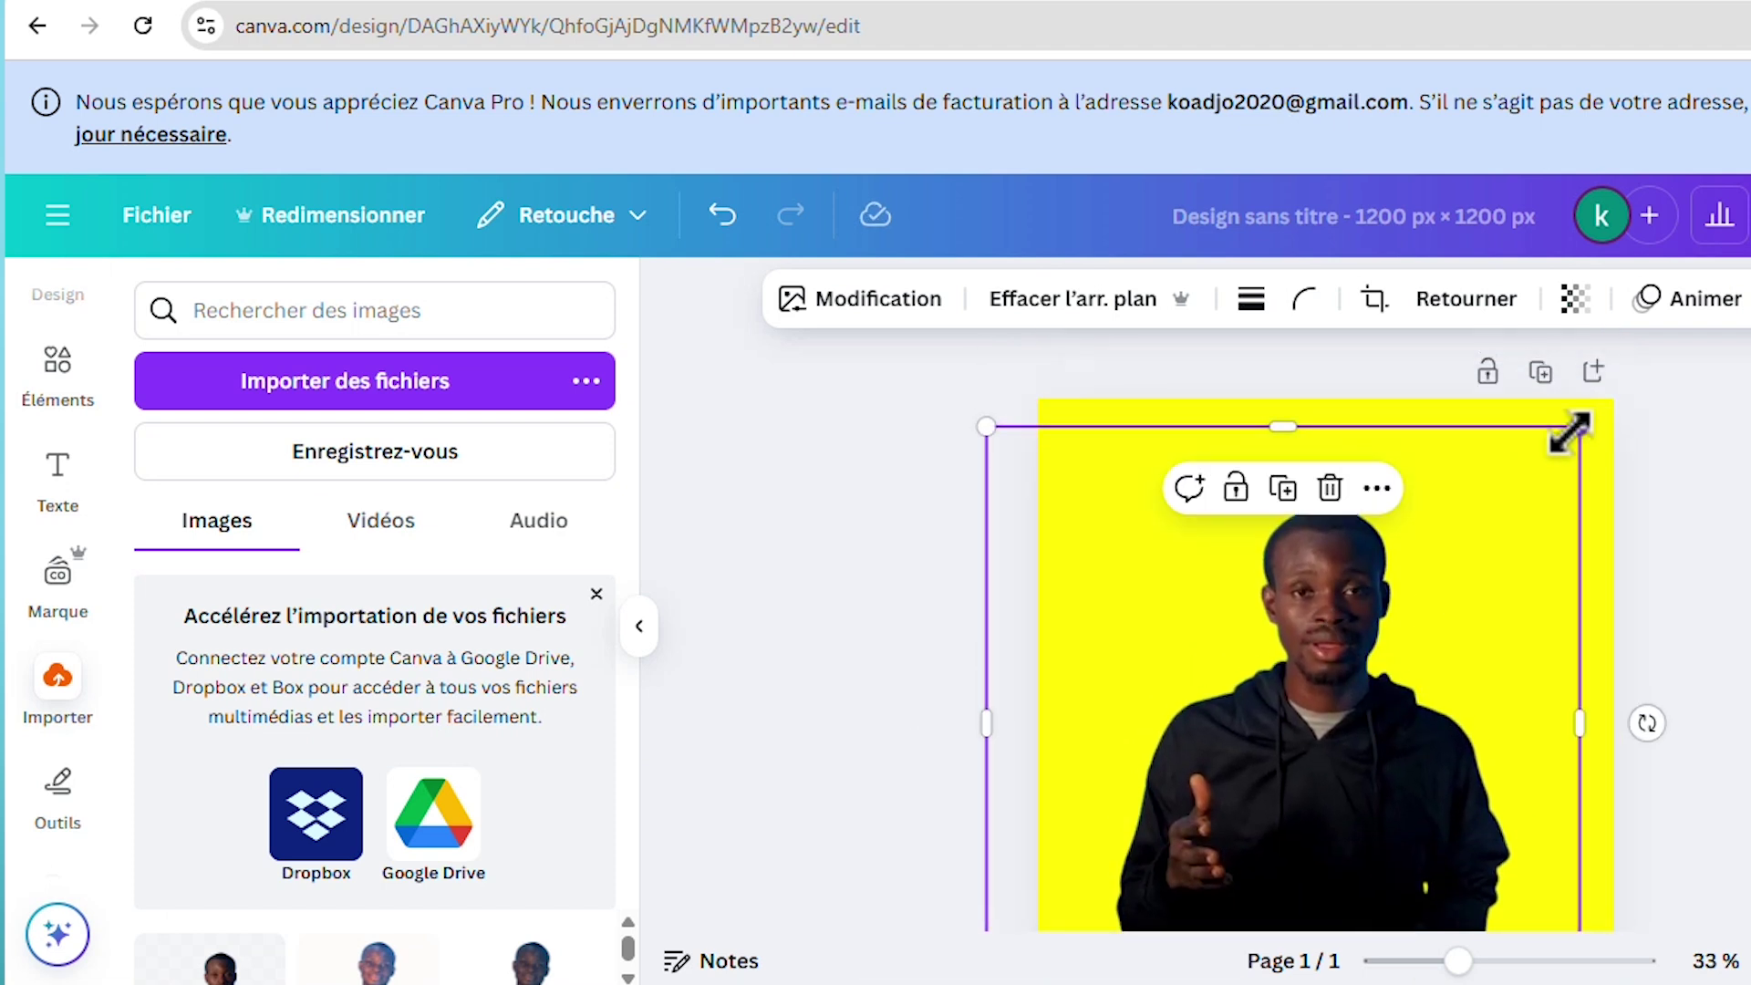
drag(1573, 427, 1696, 355)
drag(1447, 695, 1359, 707)
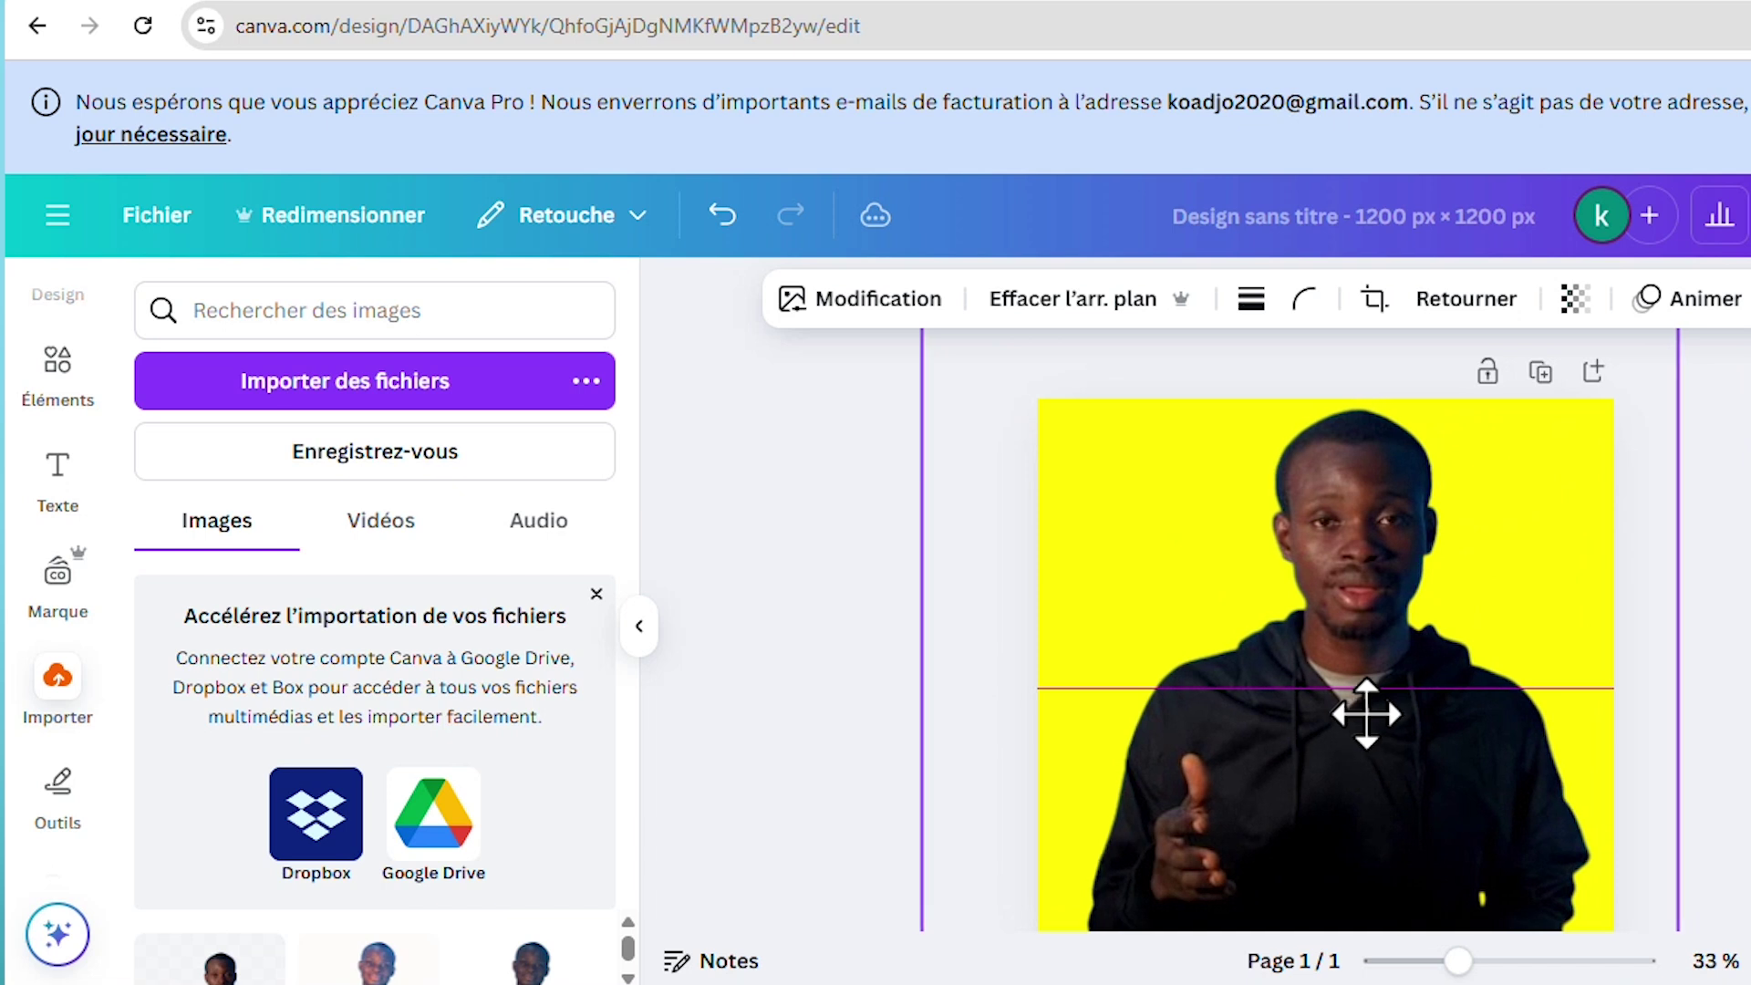
scroll(996, 566, down, 4)
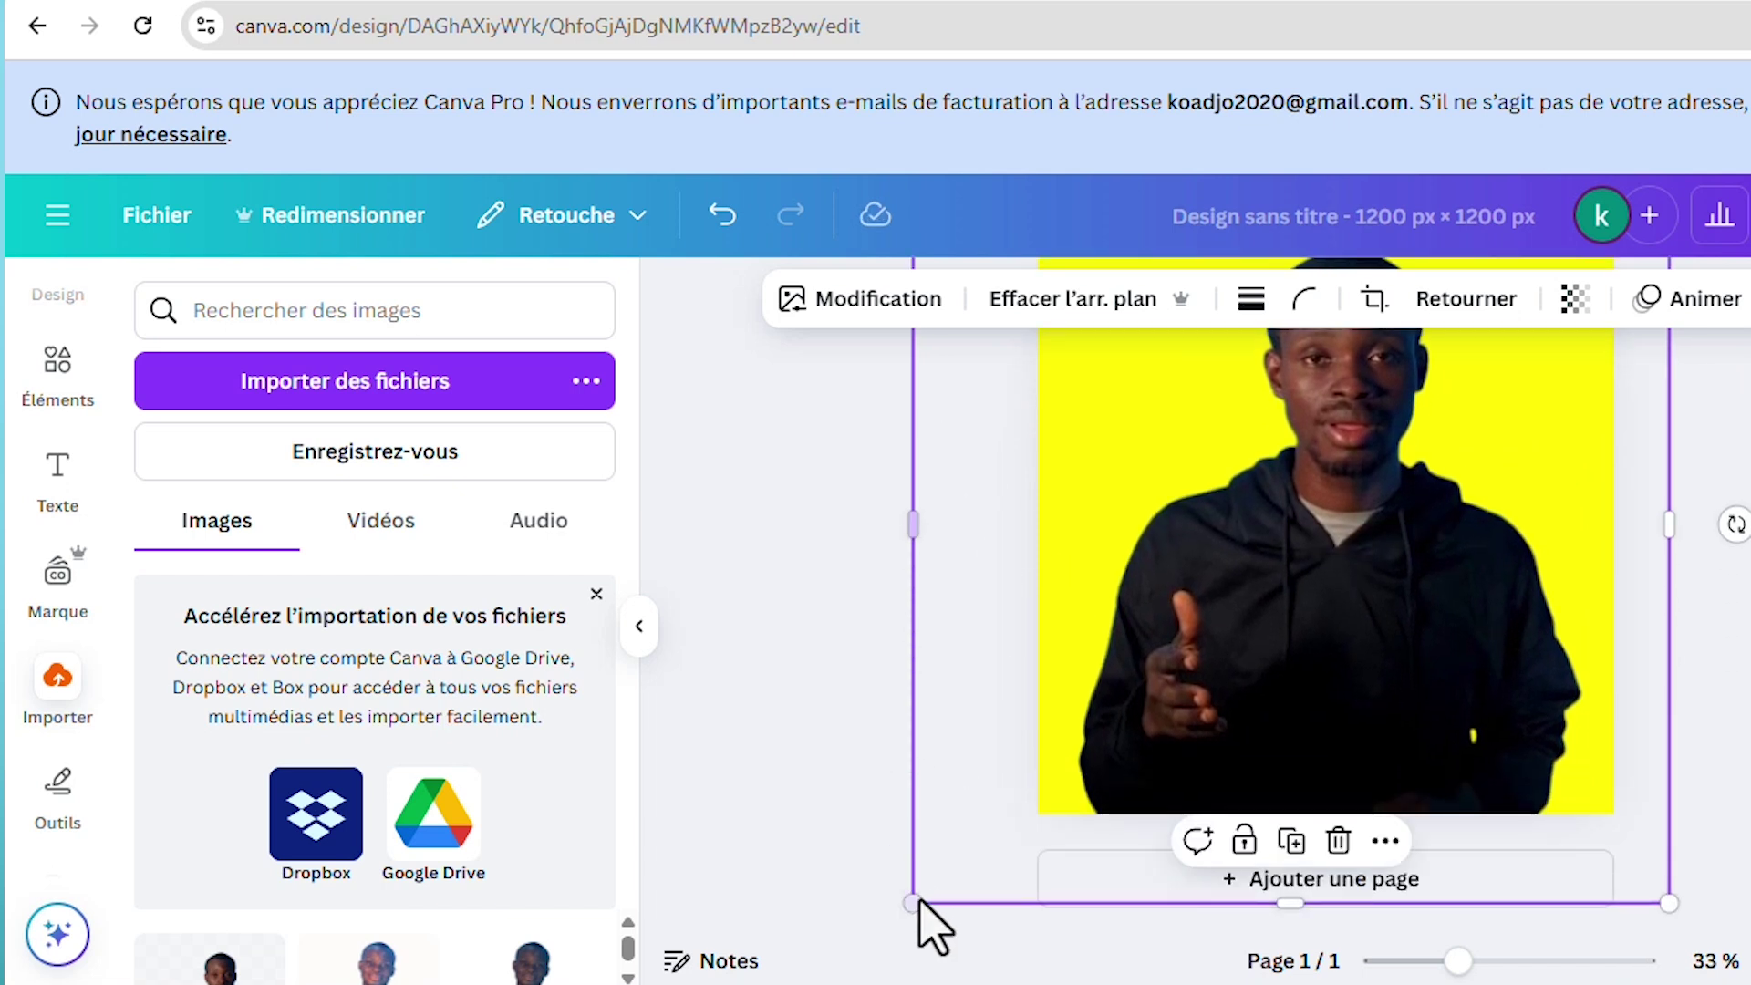
drag(915, 903, 899, 920)
scroll(1395, 751, up, 2)
Step: Deselect the portrait and download the design as a 1,200 × 1,200 px PNG
click(1740, 743)
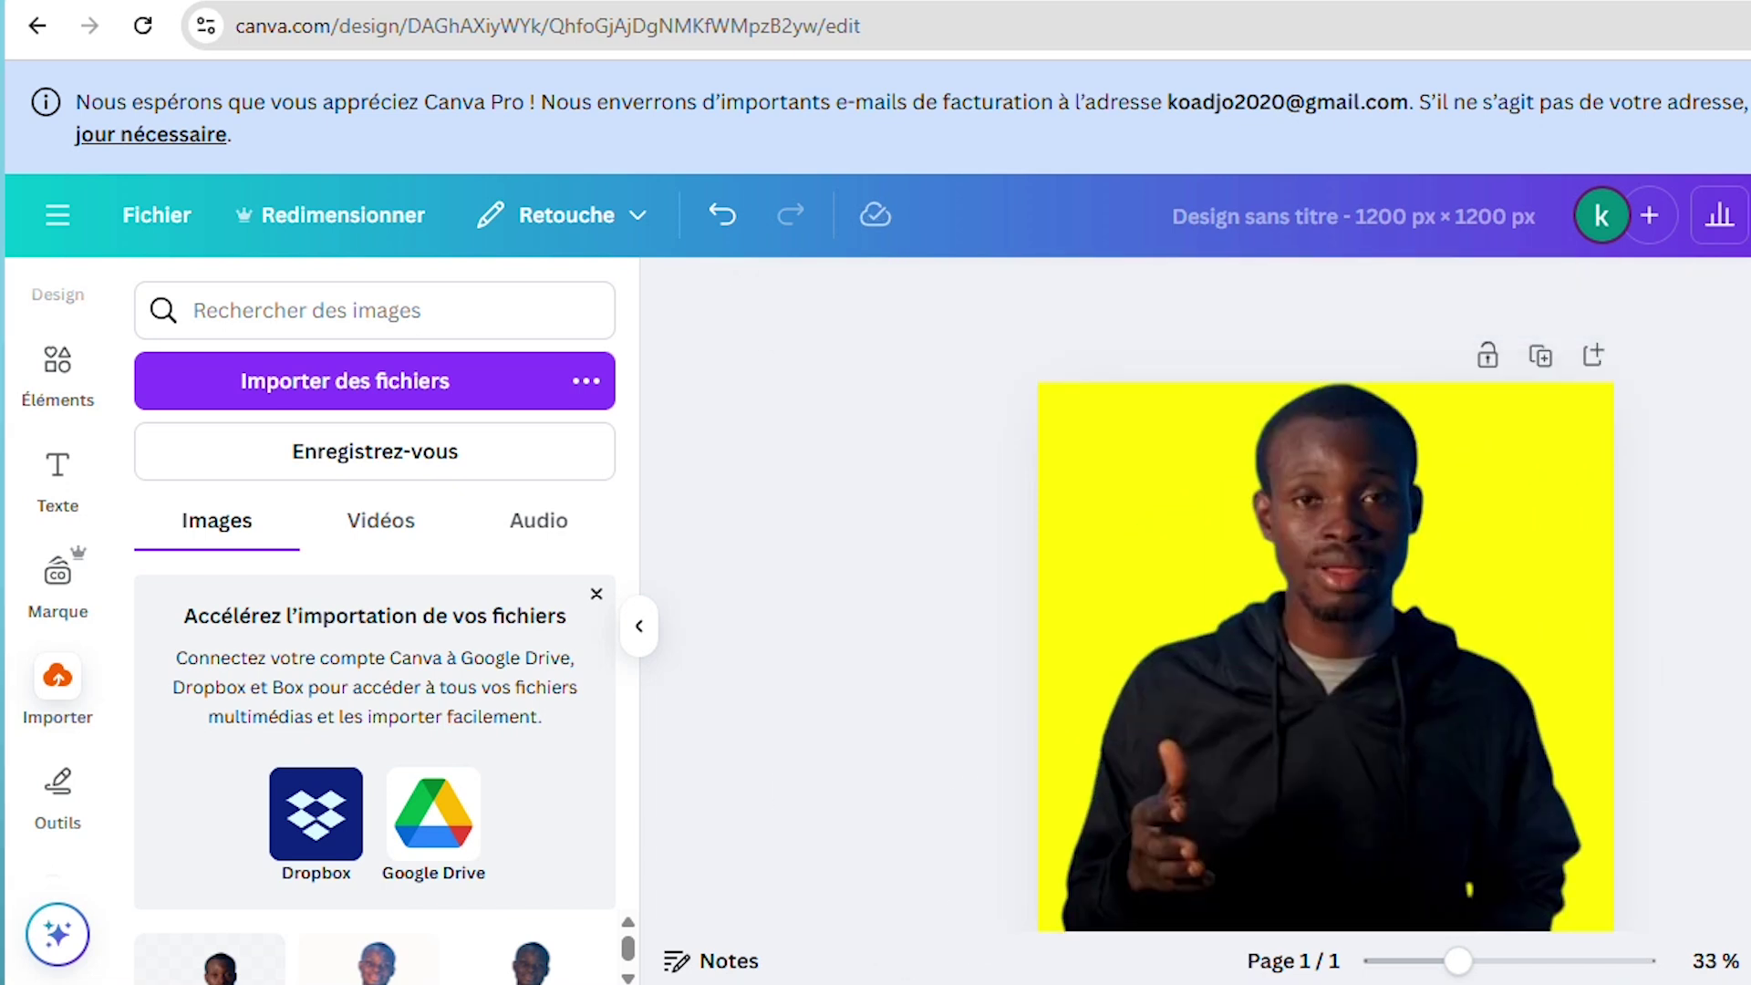
click(1749, 215)
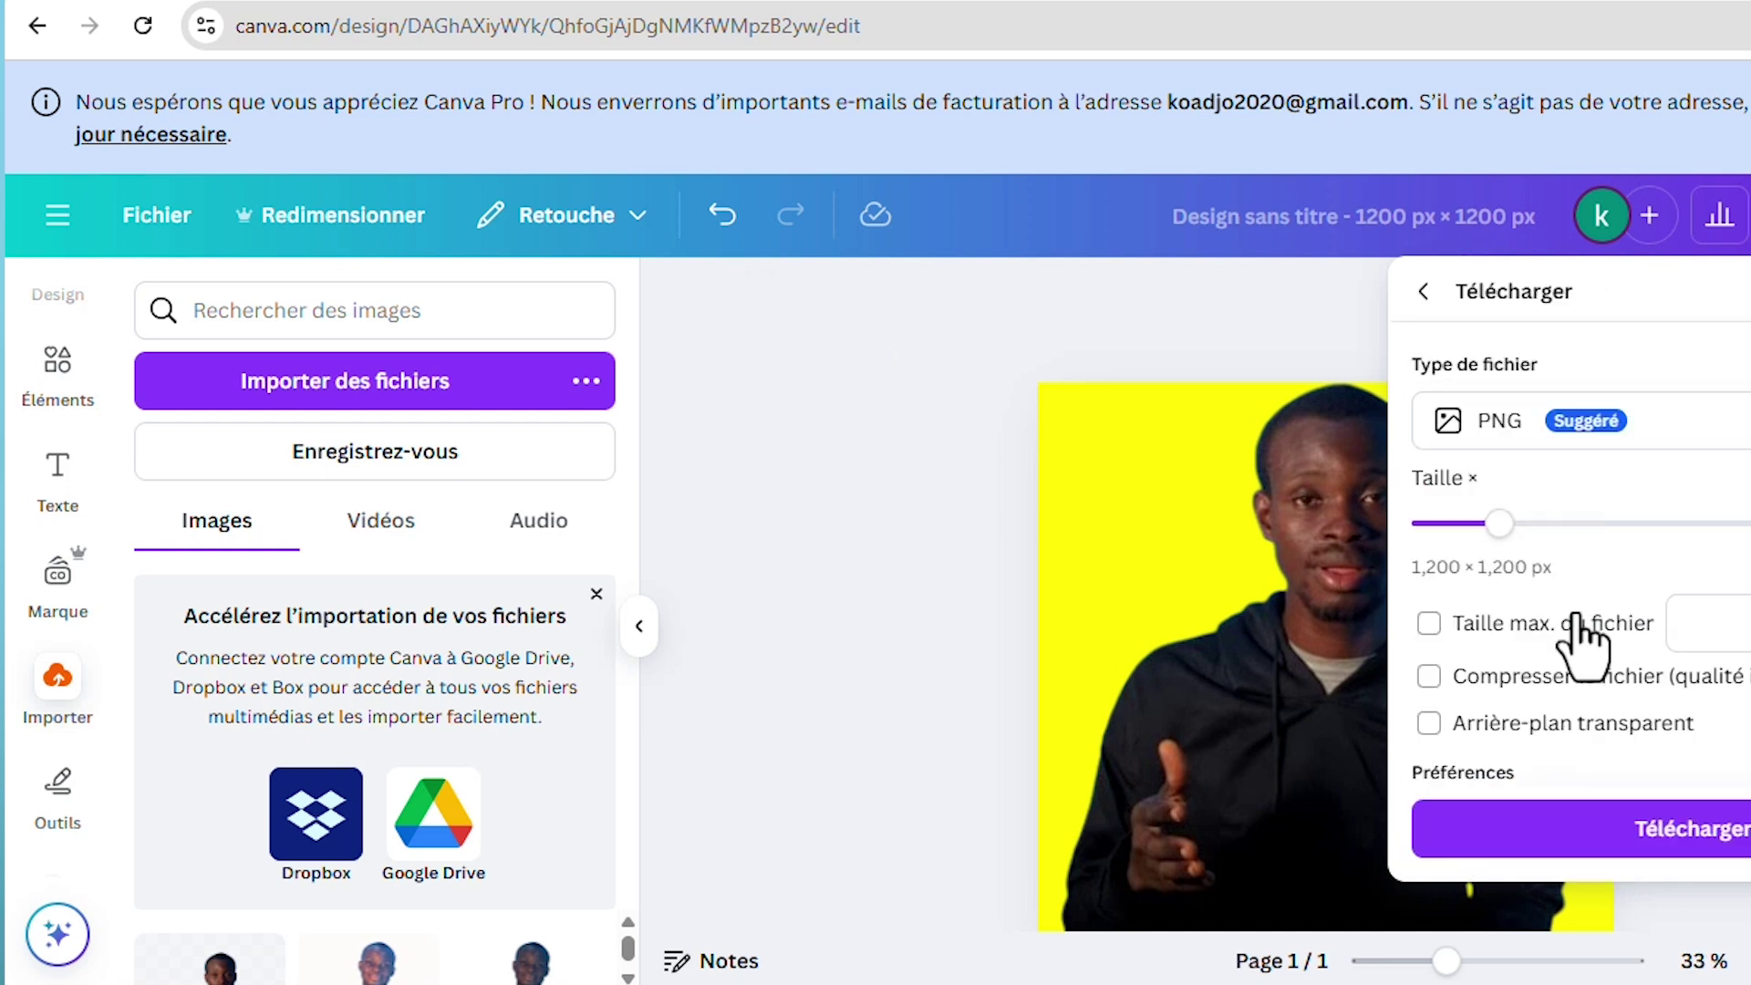
click(1631, 829)
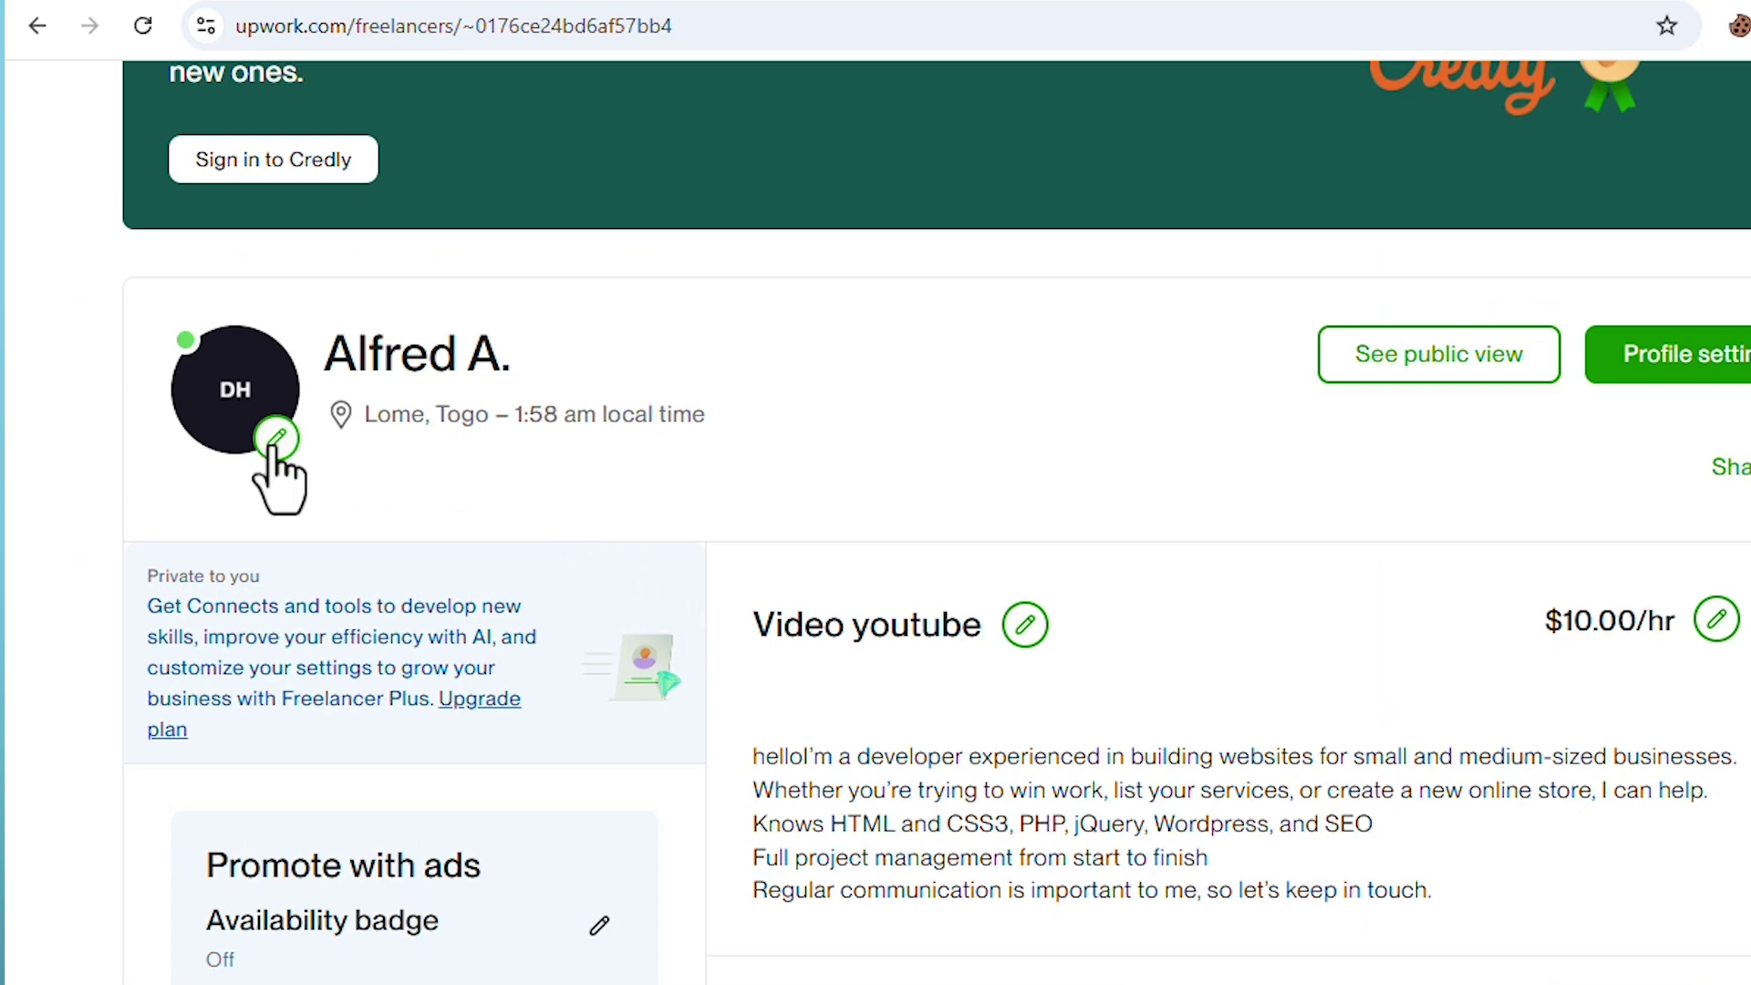
Step: Attach "Design sans titre (2).png" from the Téléchargements folder as the Upwork profile photo
click(276, 438)
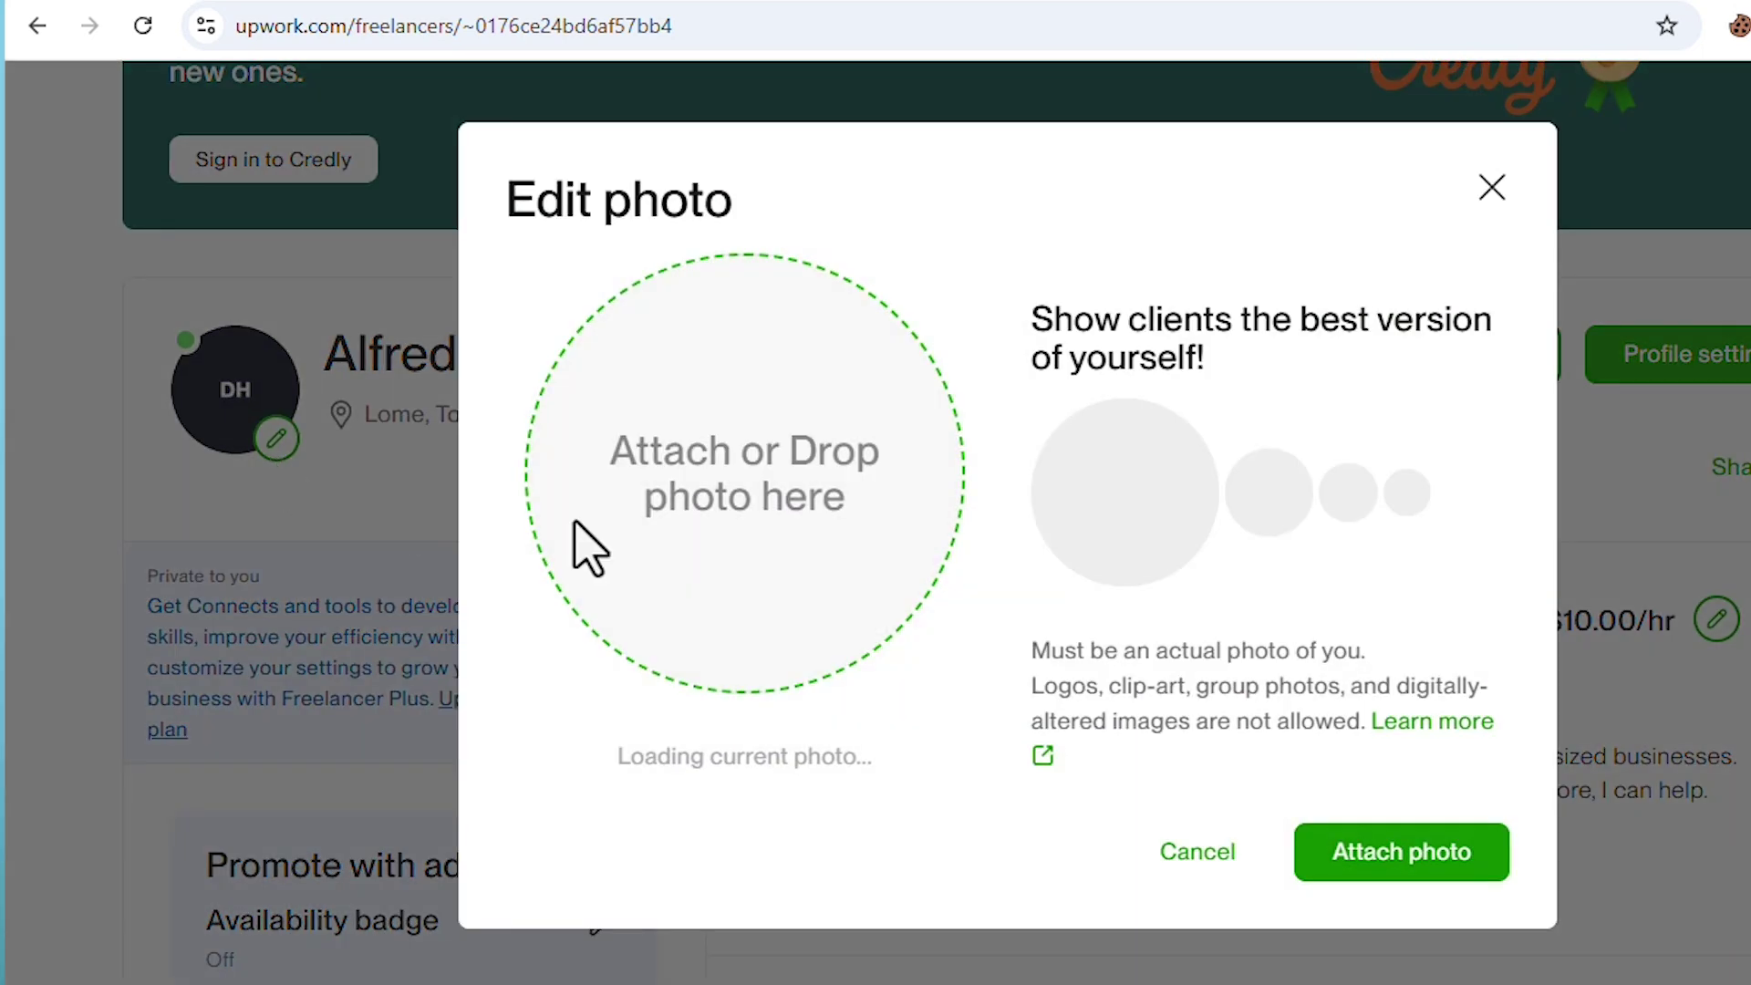
click(730, 536)
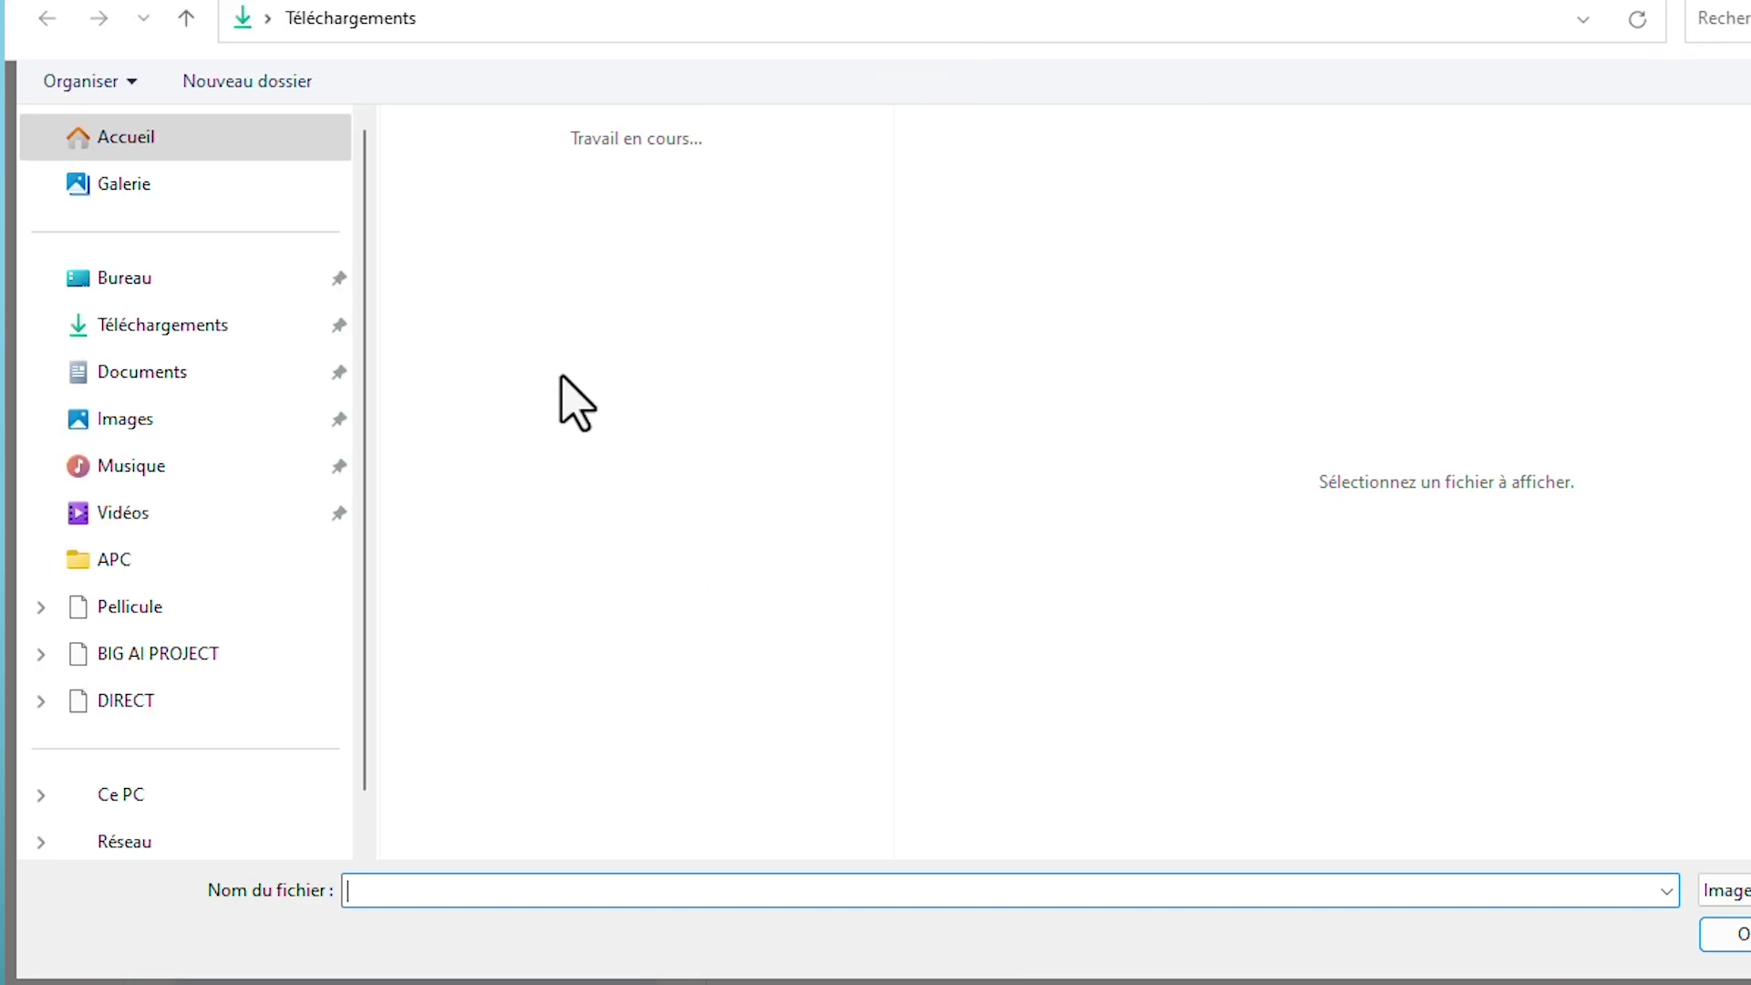
click(481, 269)
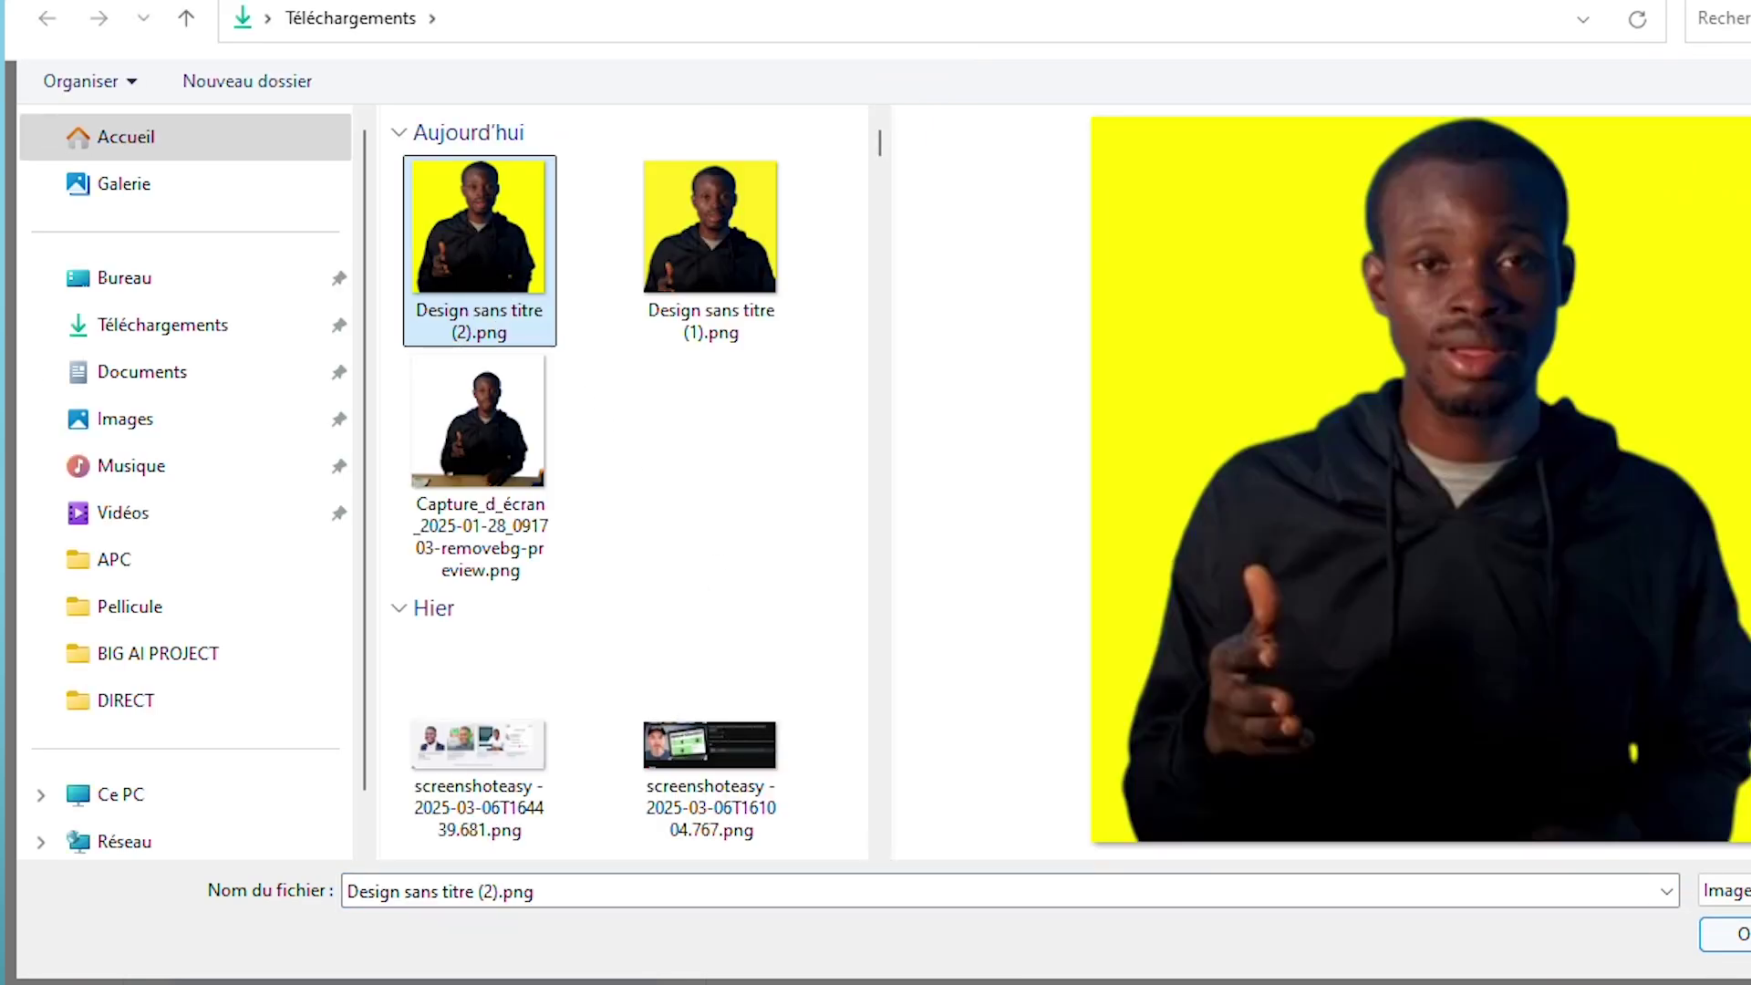
click(1737, 934)
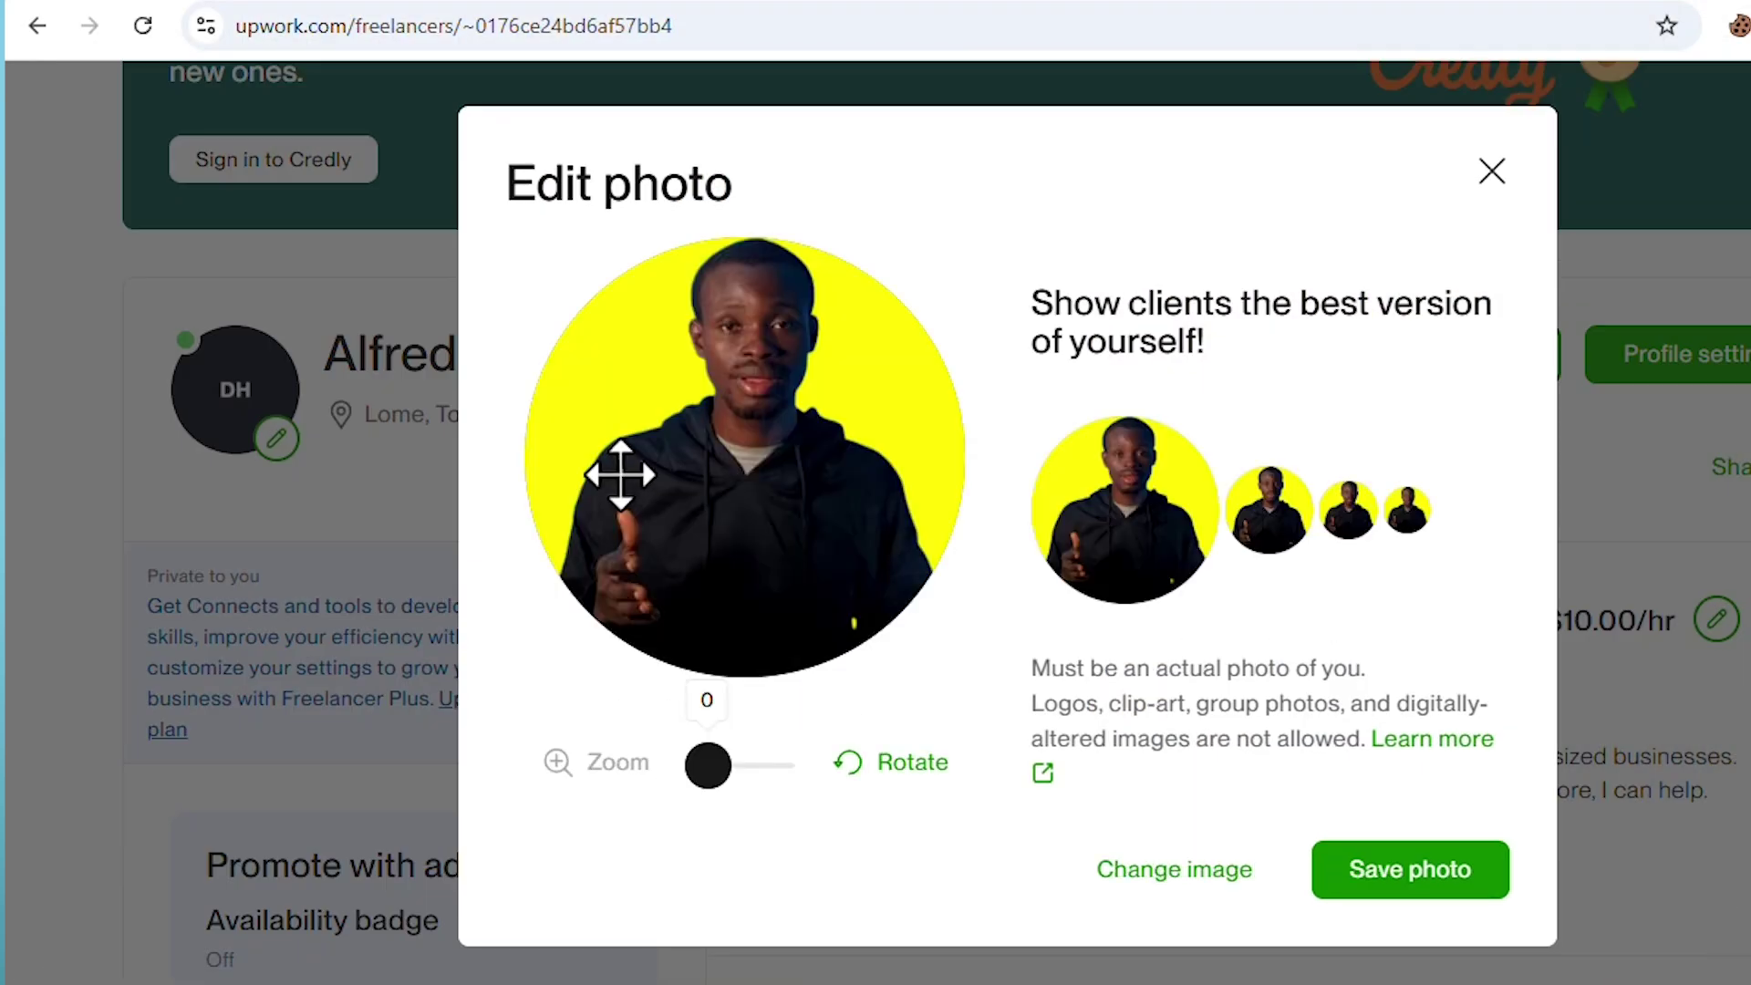
Step: Zoom the profile photo to 2, centre the head and shoulders in the circular crop, and save the photo
drag(708, 763, 727, 764)
drag(782, 381, 771, 473)
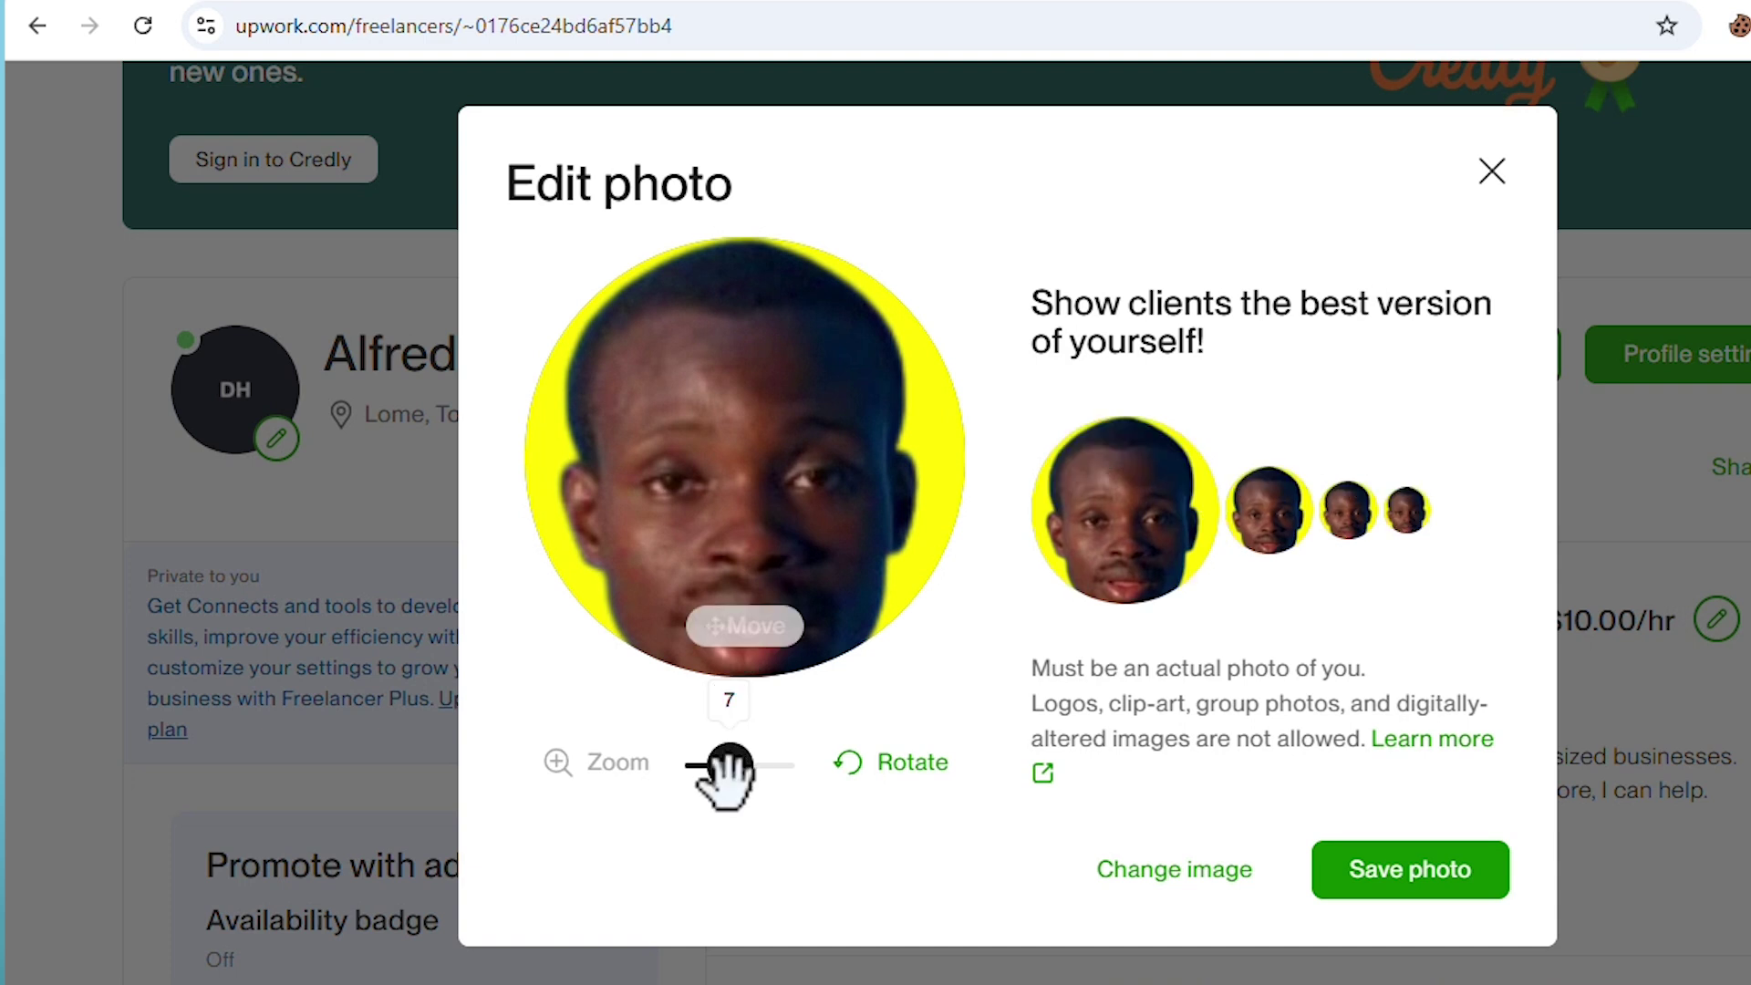
drag(730, 765, 712, 770)
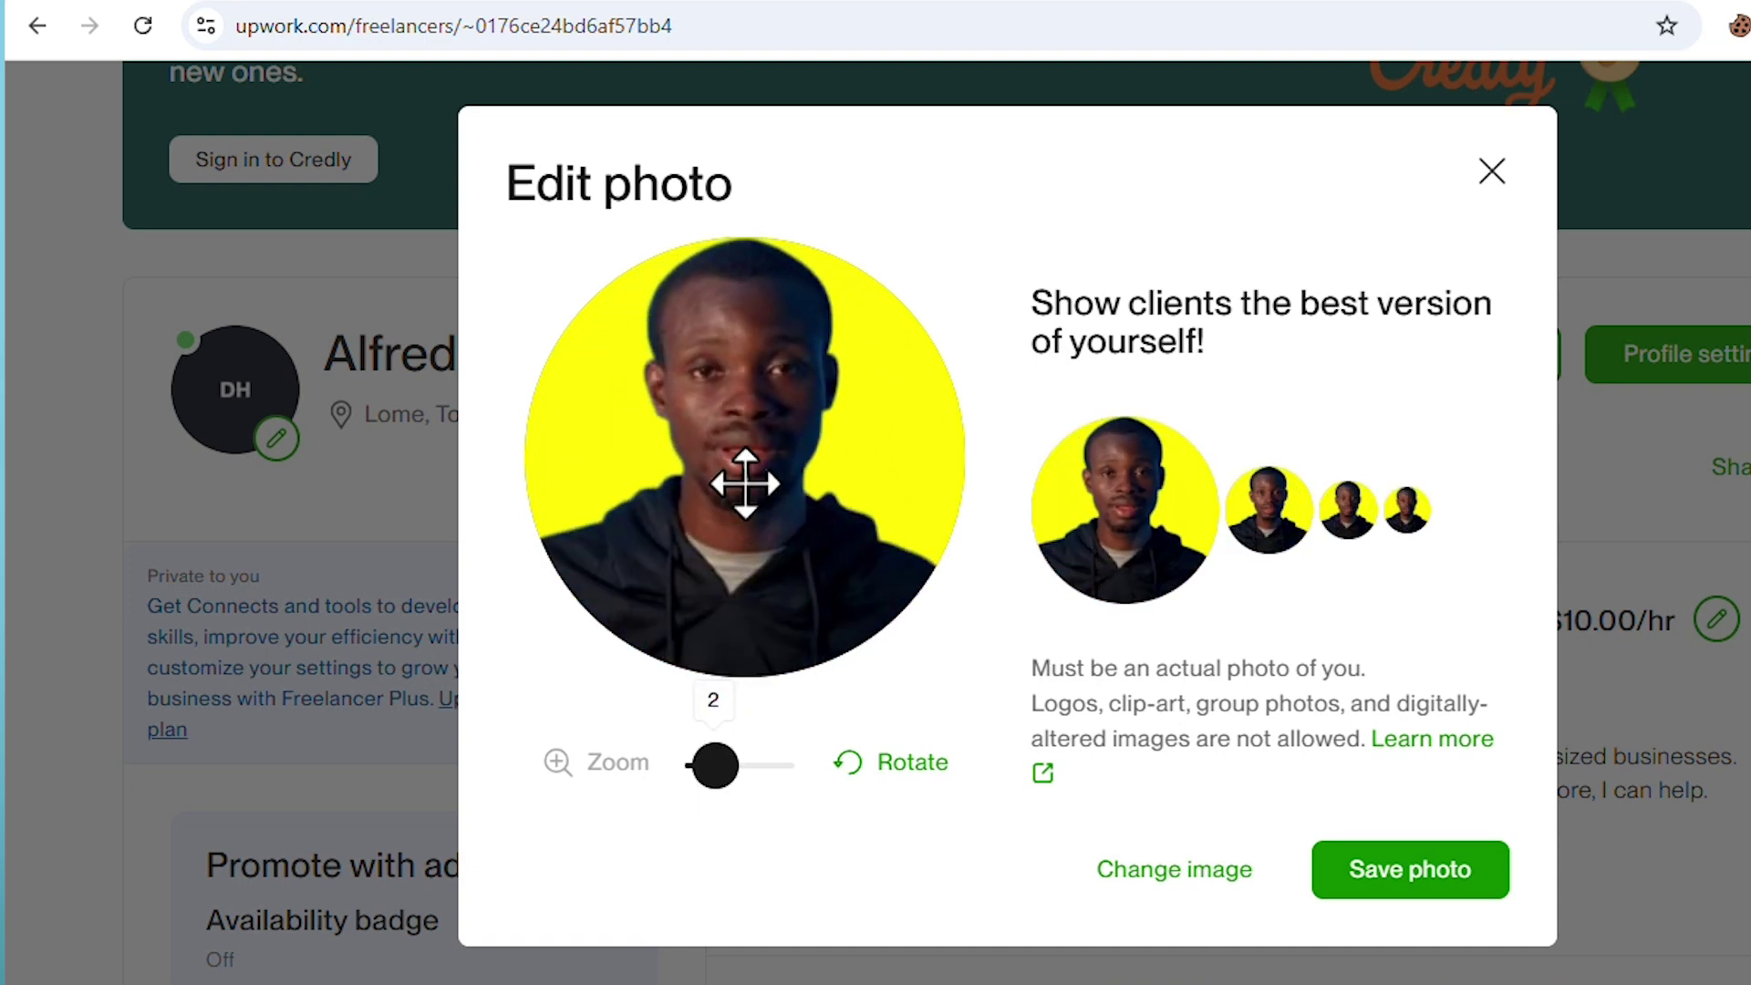
drag(746, 483, 753, 482)
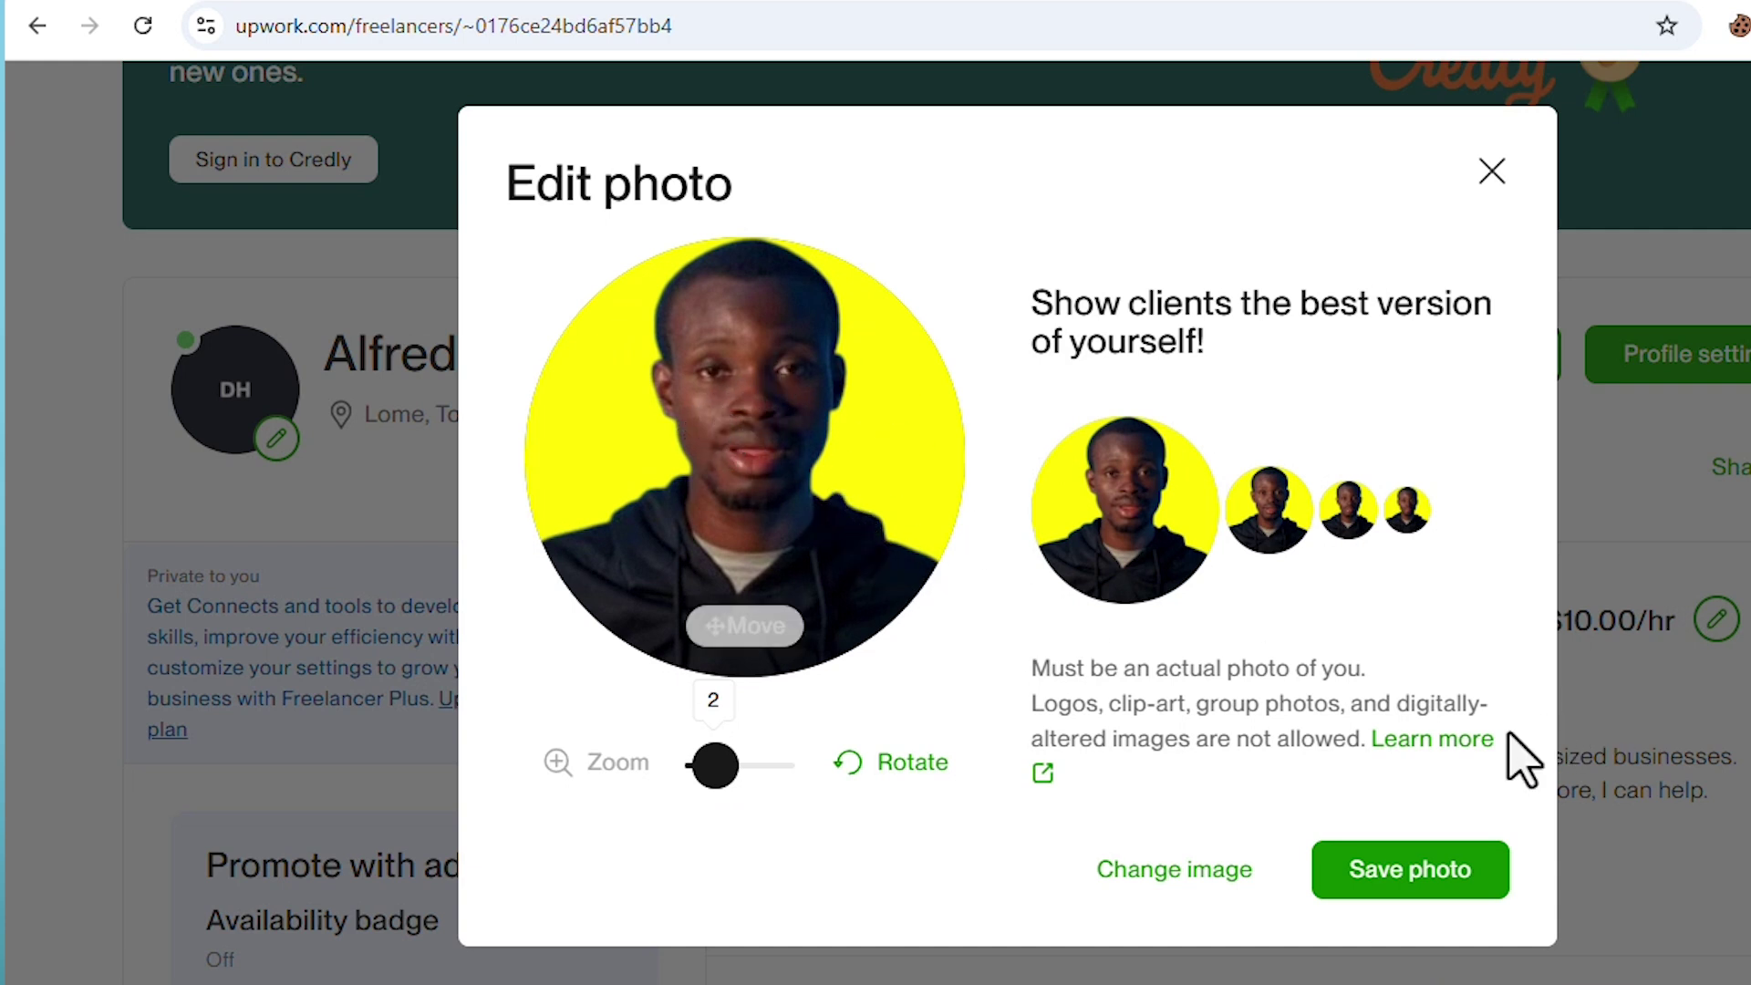
click(1439, 873)
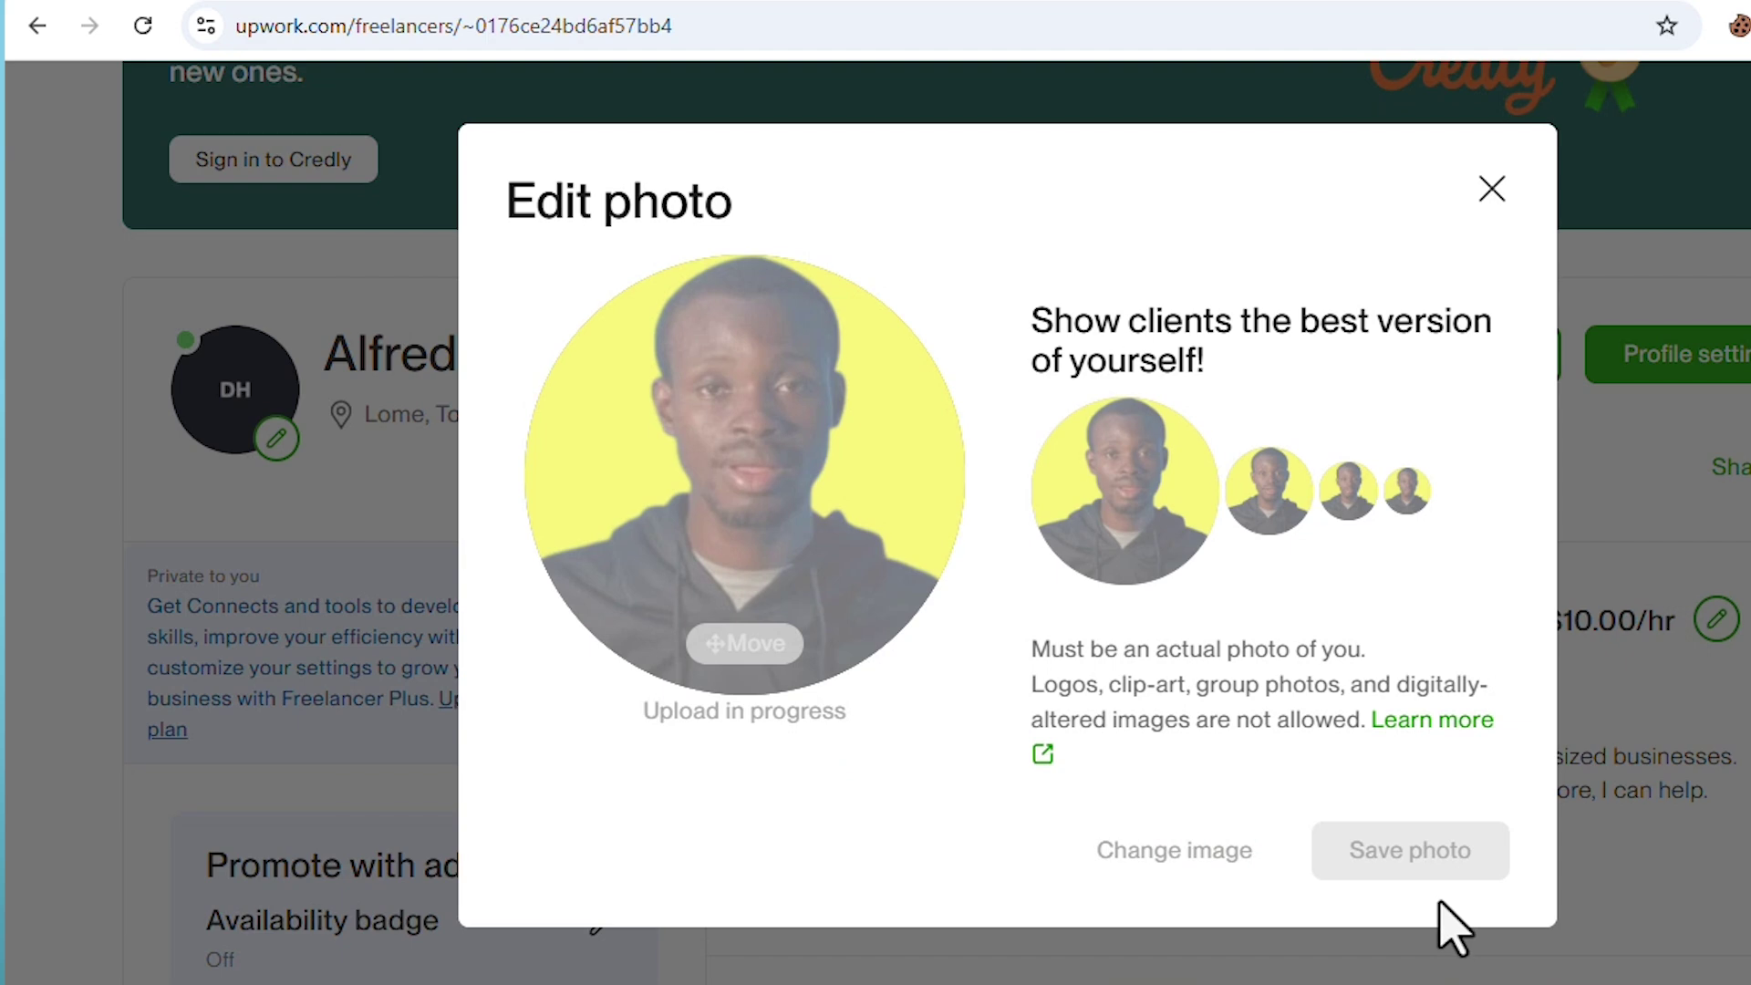
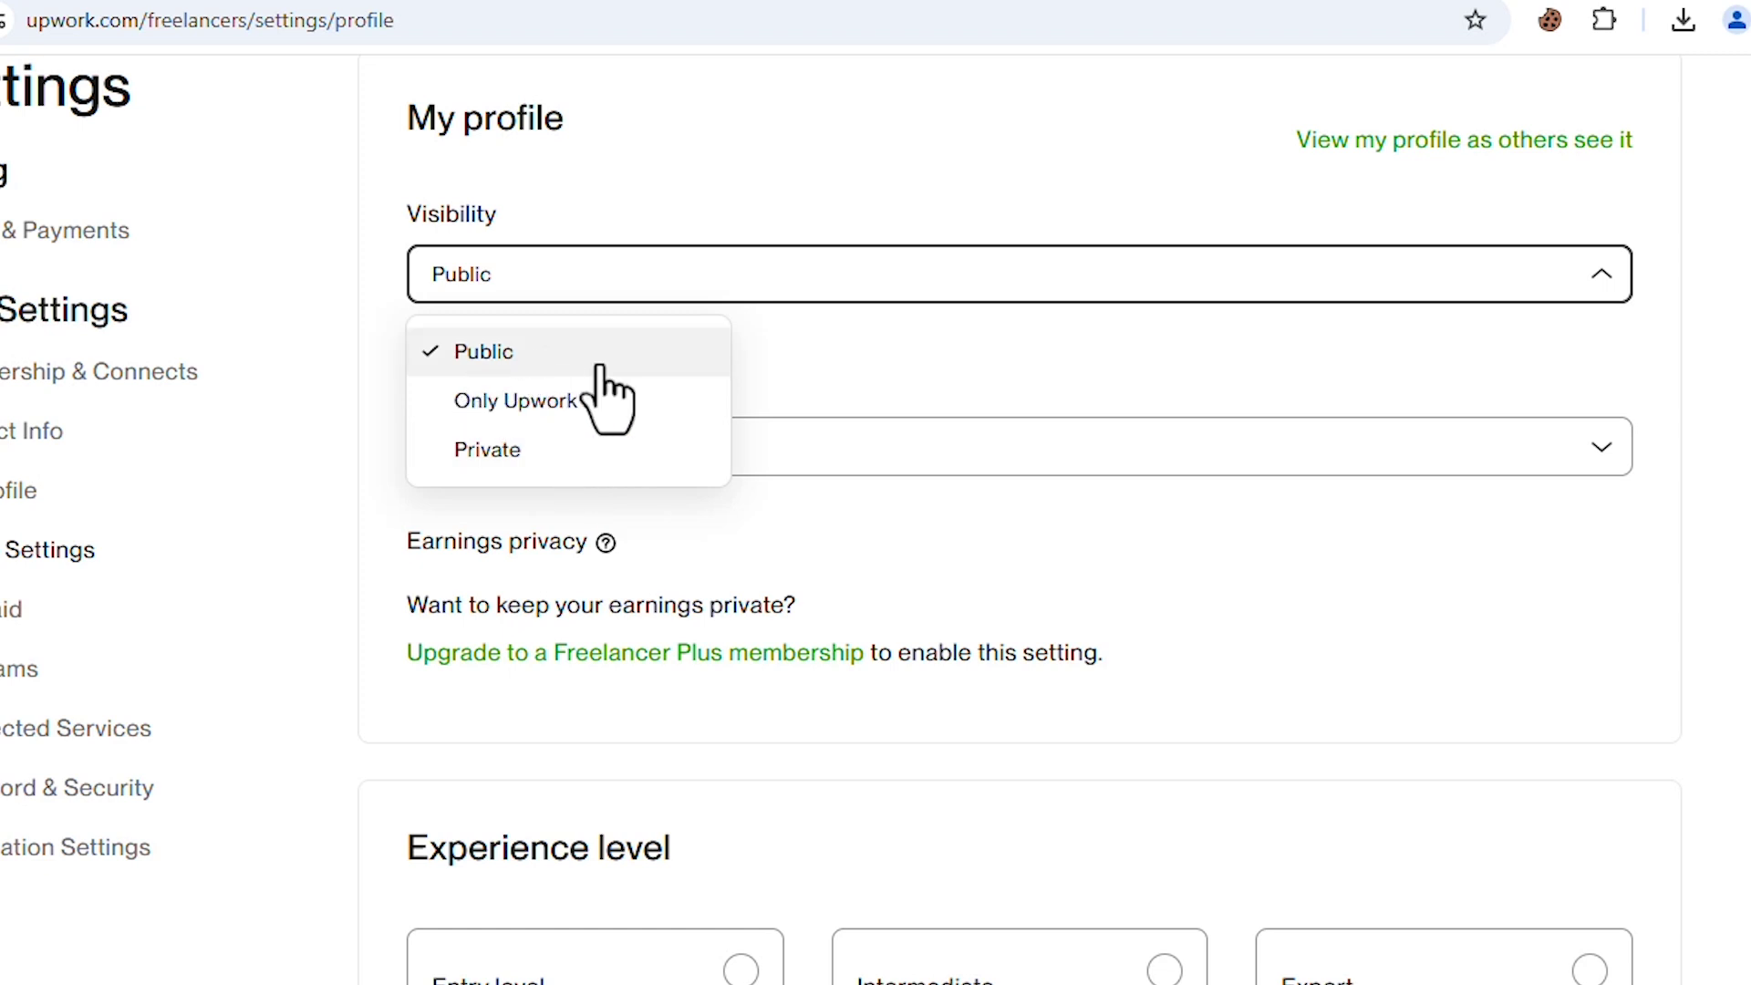
Step: Keep the profile visibility as Public and set the project preference to "Both short-term and long-term projects"
click(839, 333)
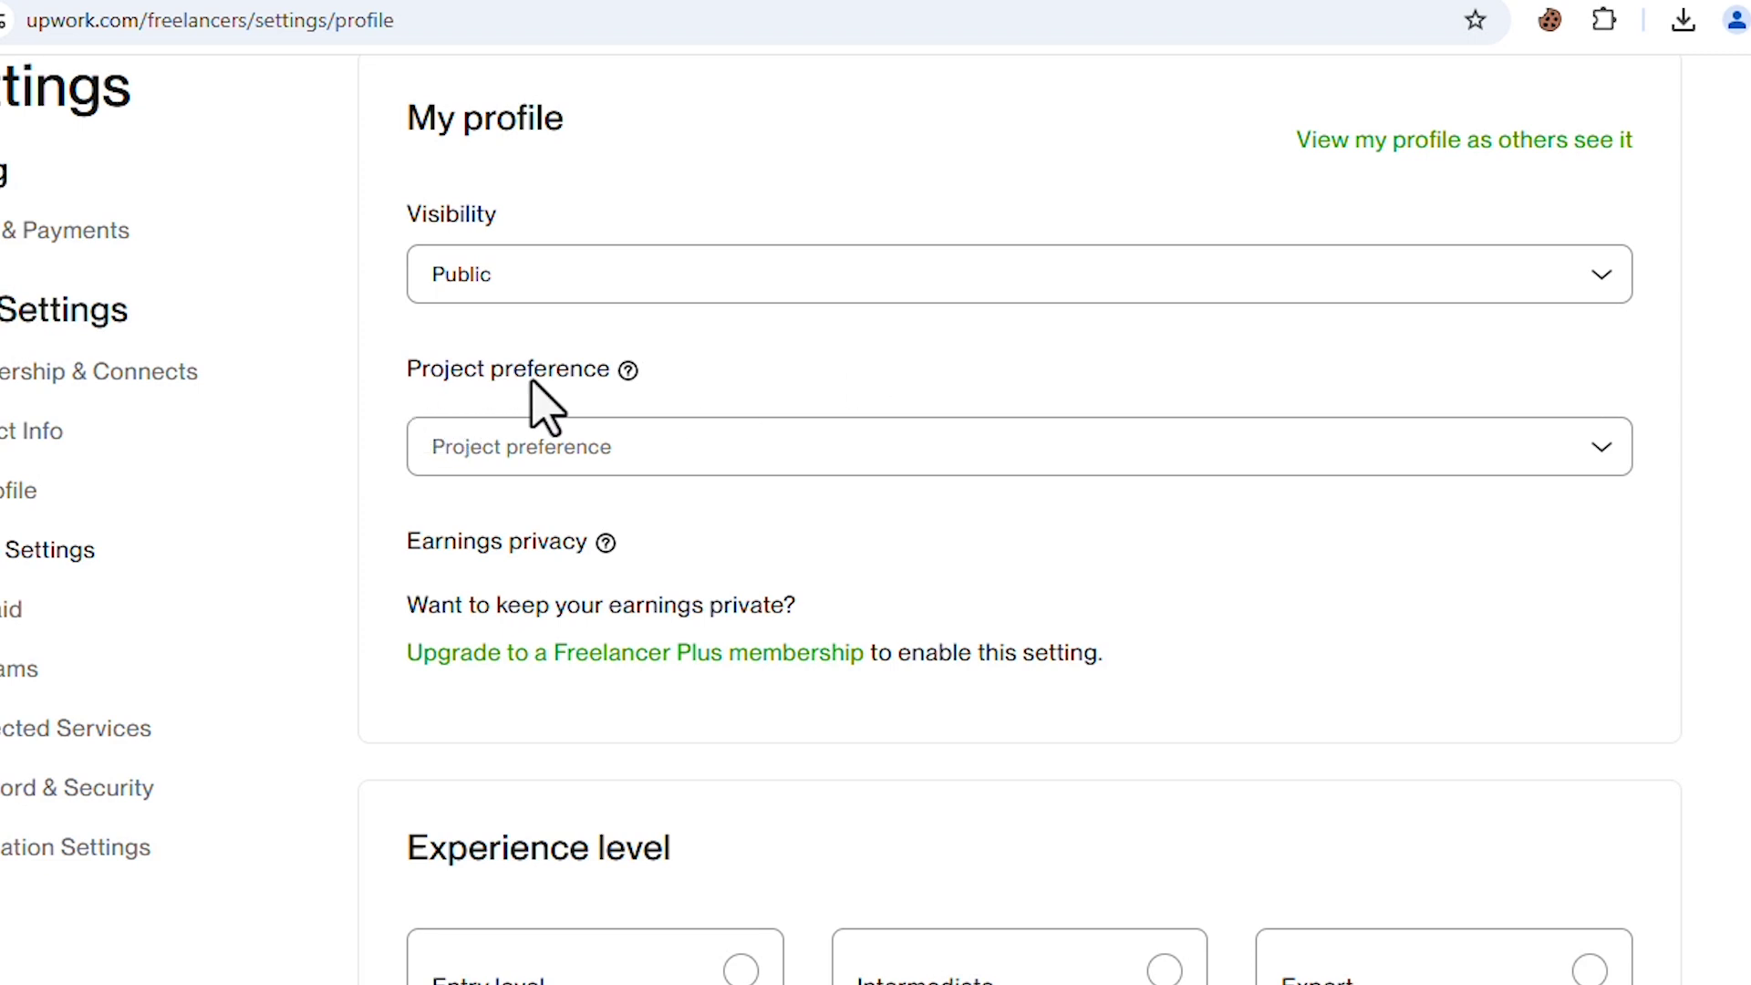
click(590, 470)
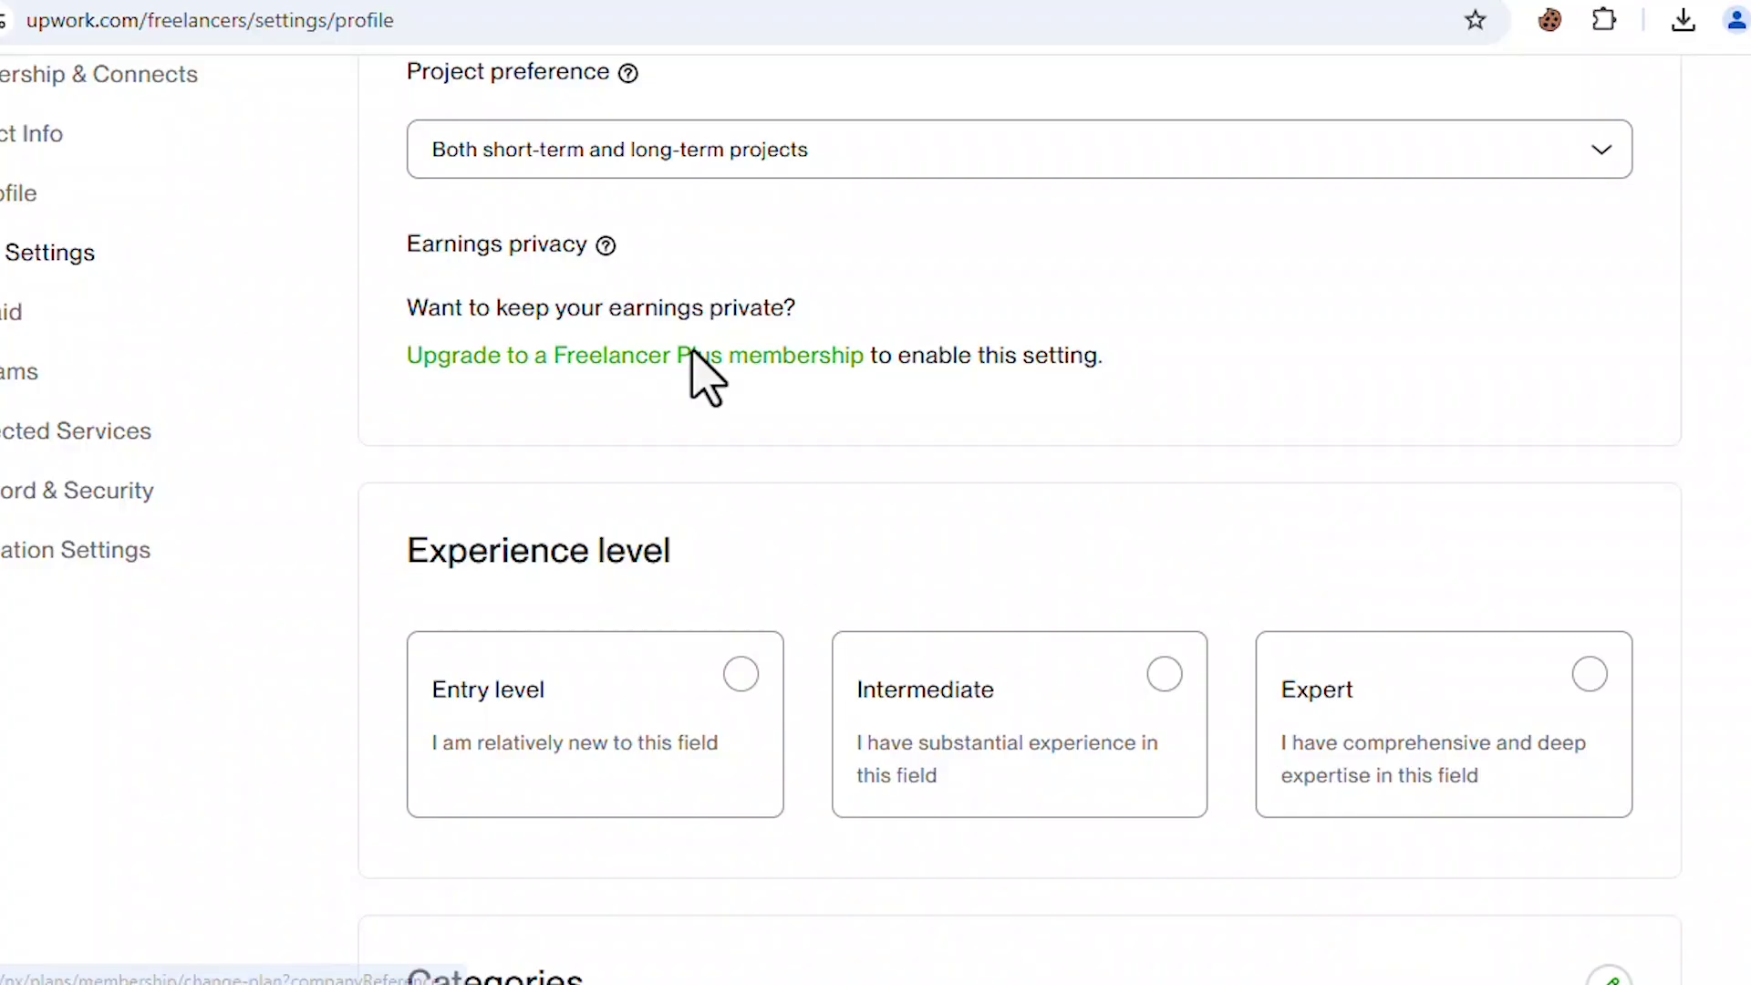
Step: Set the experience level to Entry level in the profile settings
scroll(704, 374, down, 3)
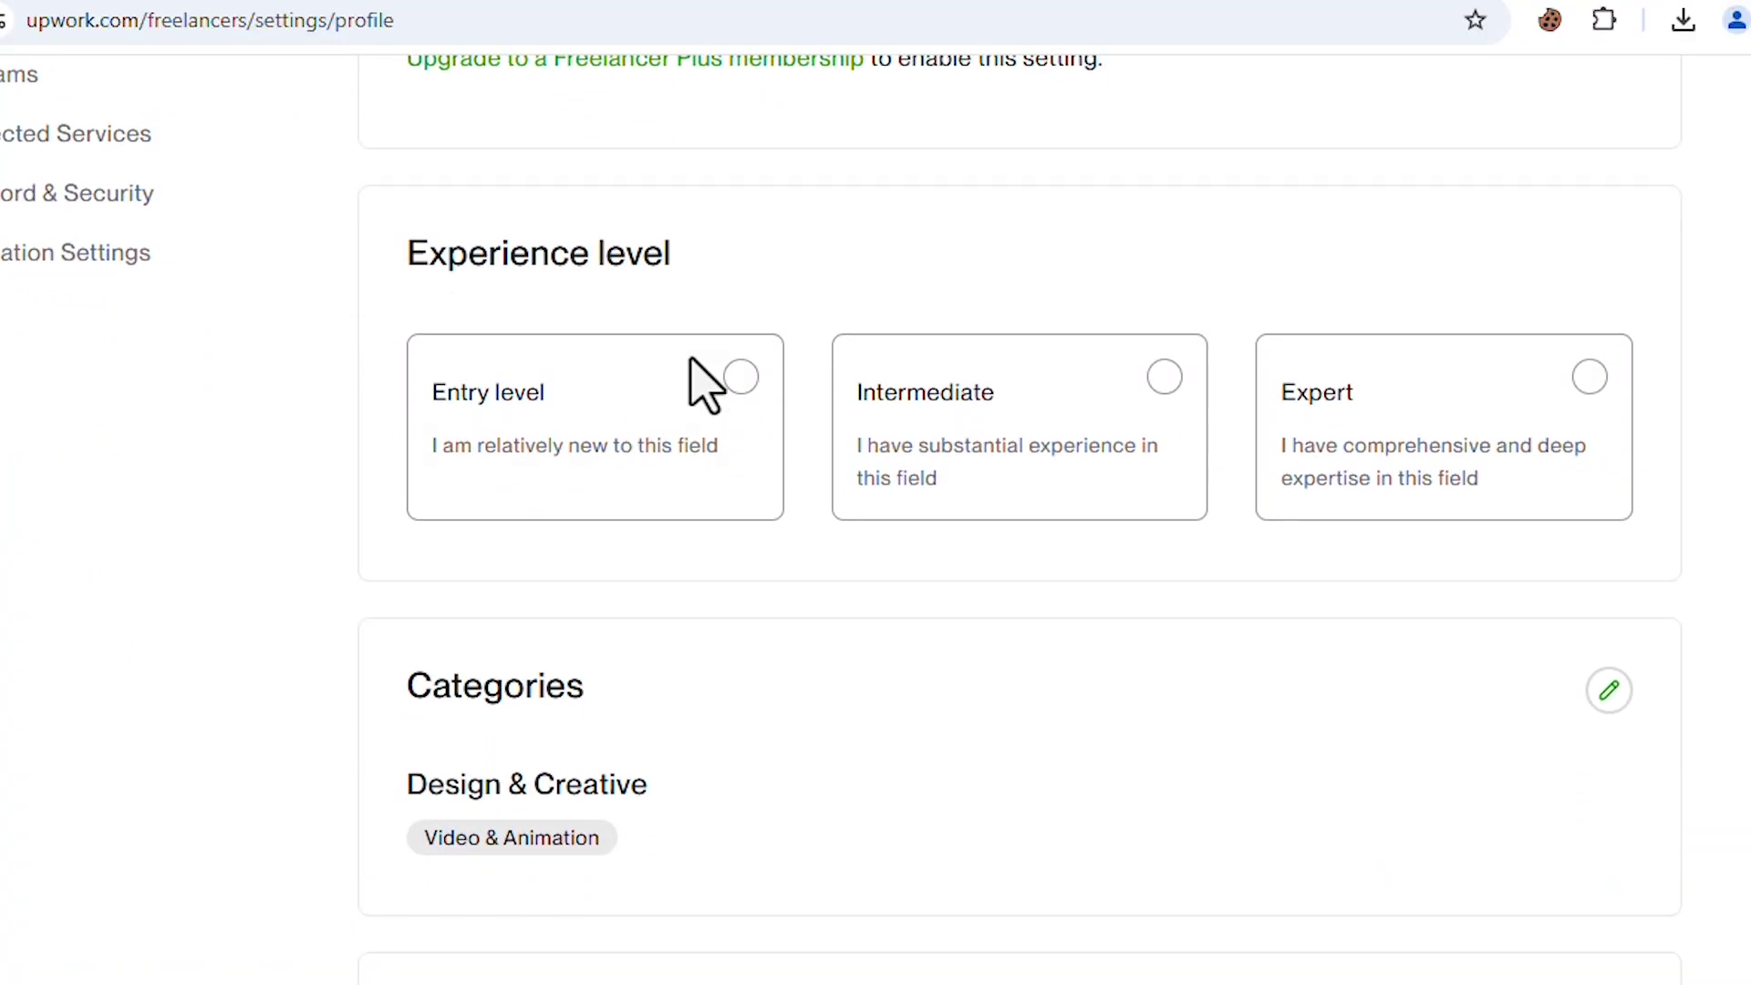
drag(755, 265, 346, 281)
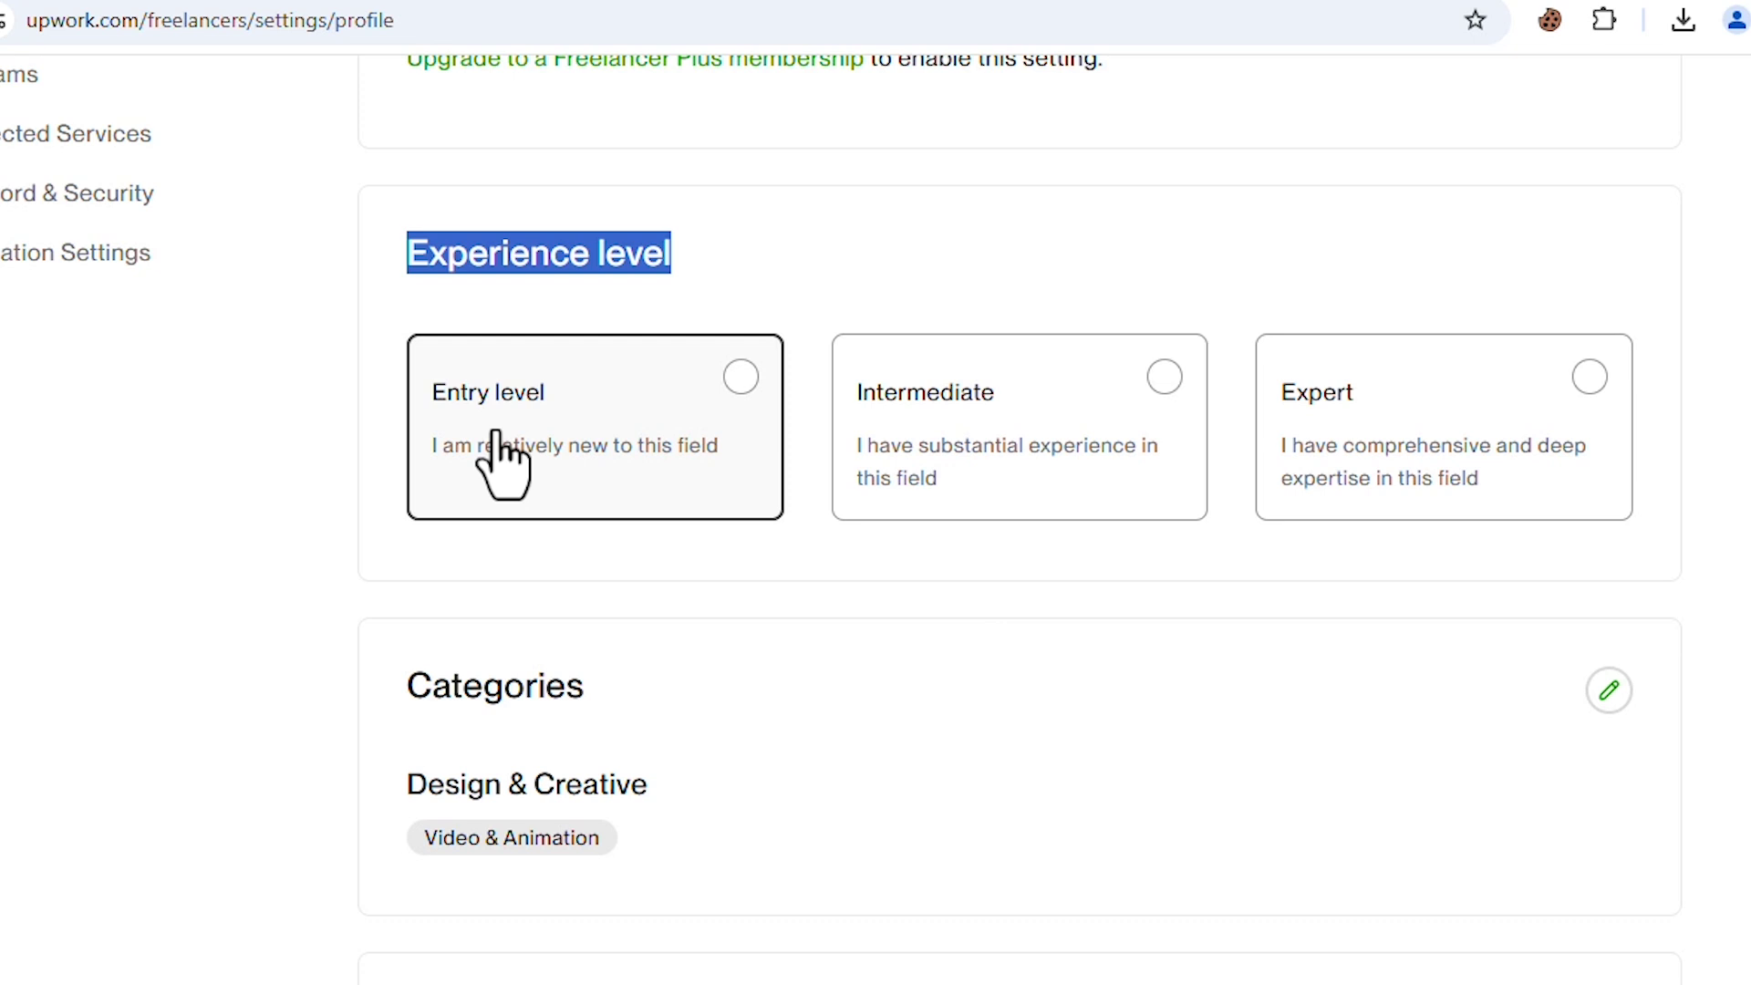
click(743, 383)
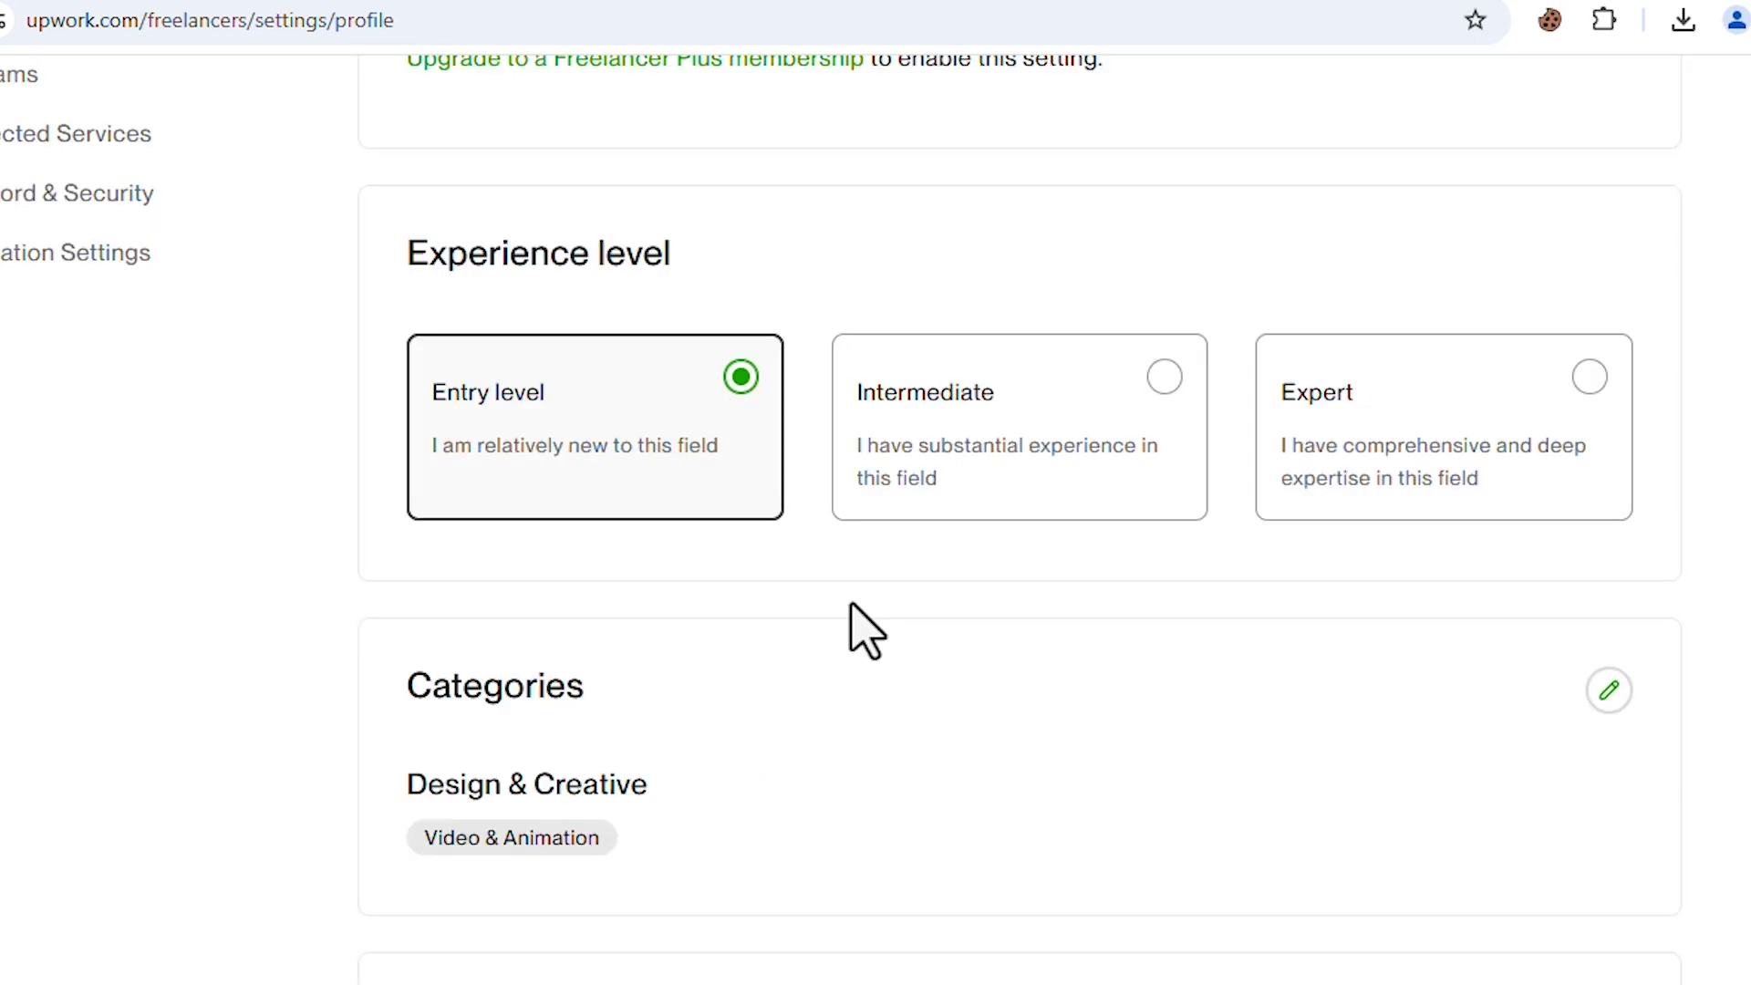
Step: Switch the experience level to Intermediate and finally to Expert in the profile settings
click(1164, 441)
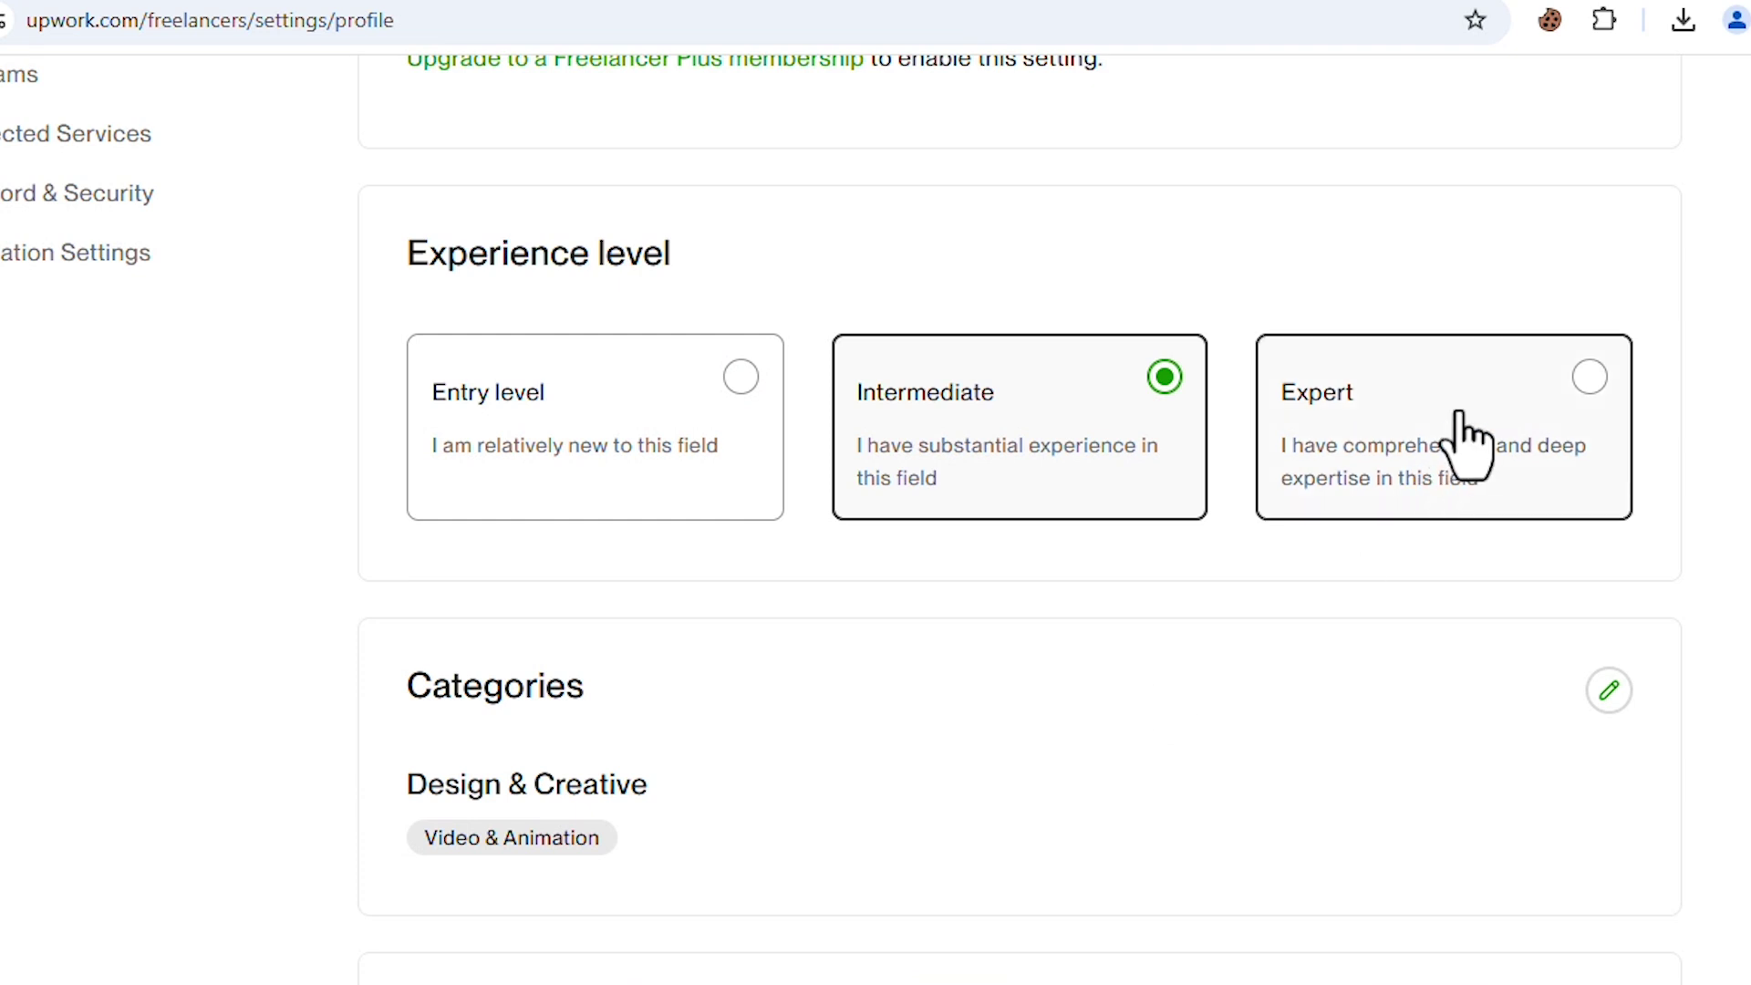
click(1466, 456)
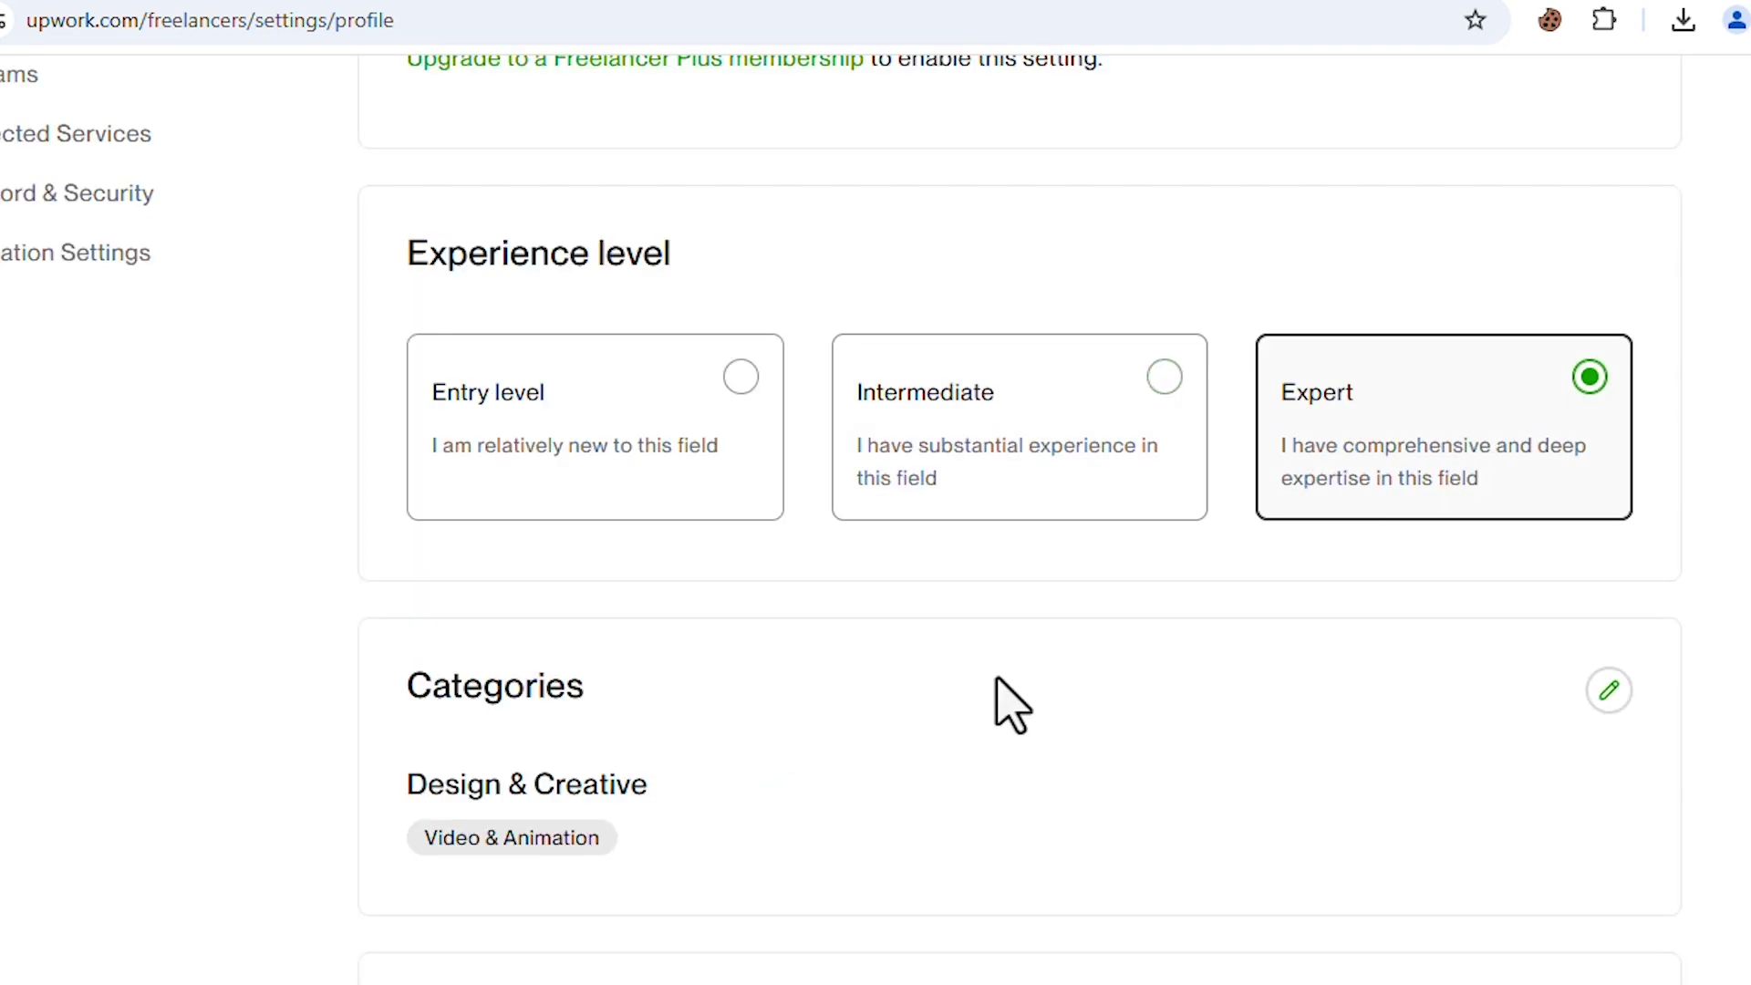
scroll(998, 682, down, 12)
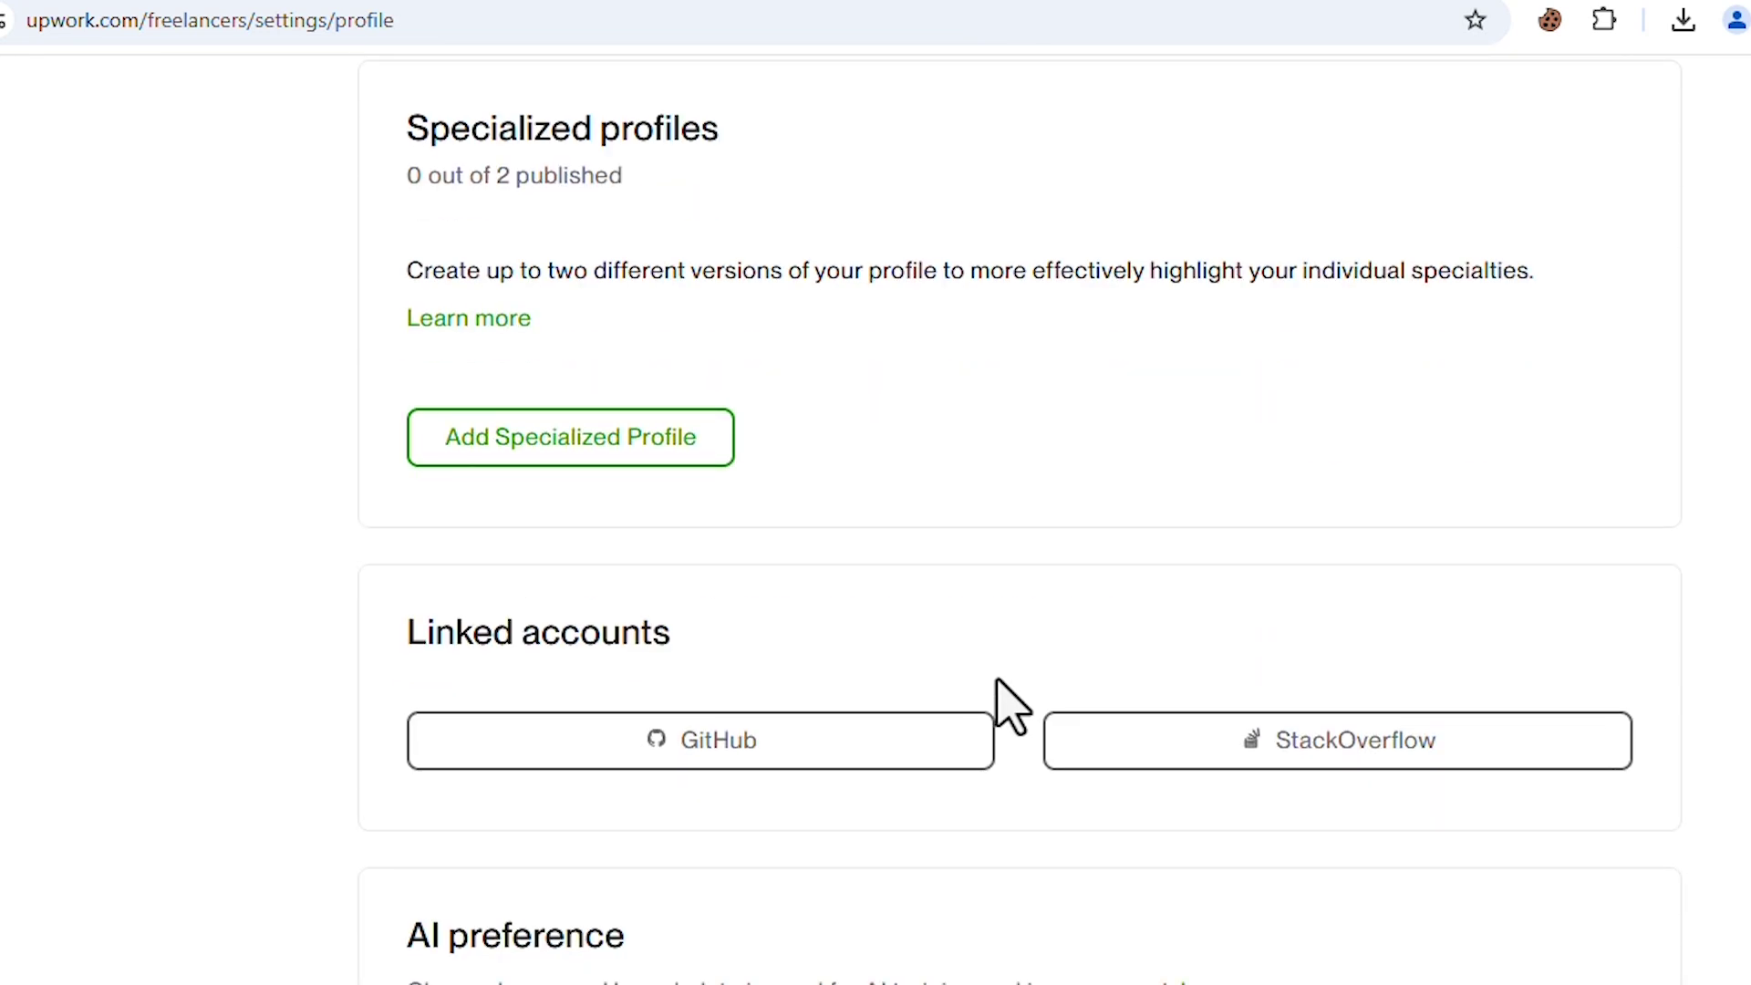
scroll(997, 703, up, 5)
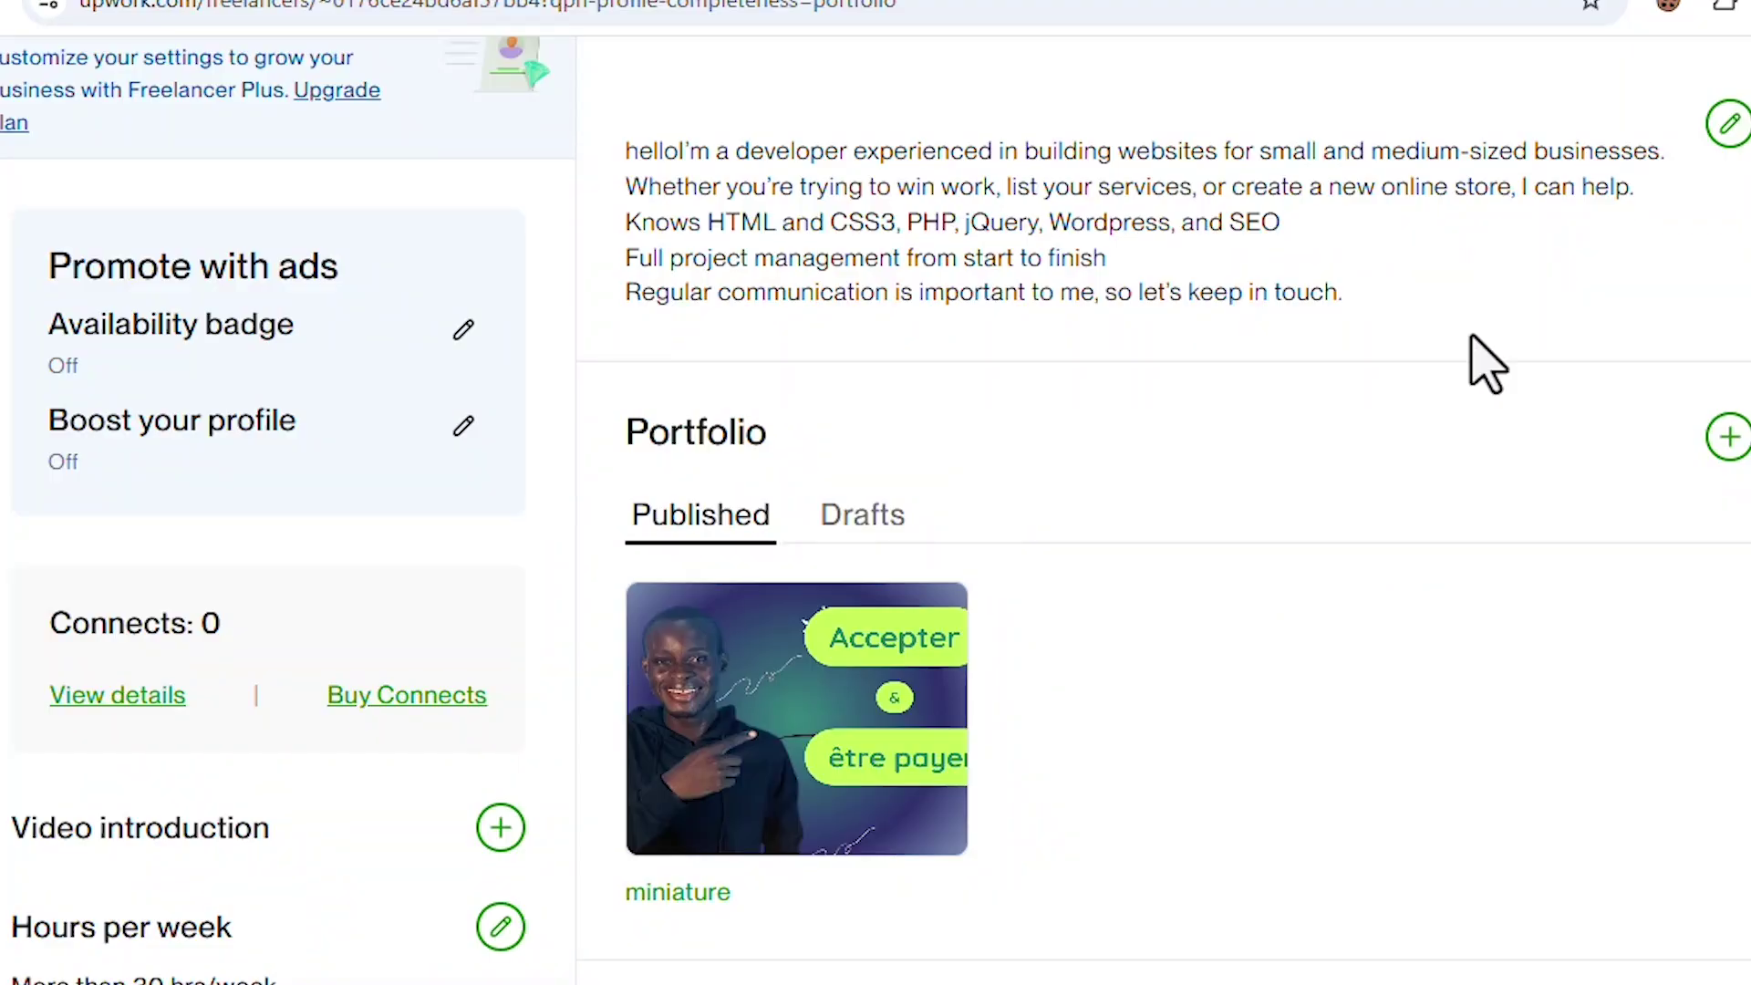
Step: Review the profile page's title, hourly rate, description, portfolio, work history and skills sections
scroll(1341, 392, down, 5)
scroll(1341, 383, up, 5)
scroll(755, 243, up, 2)
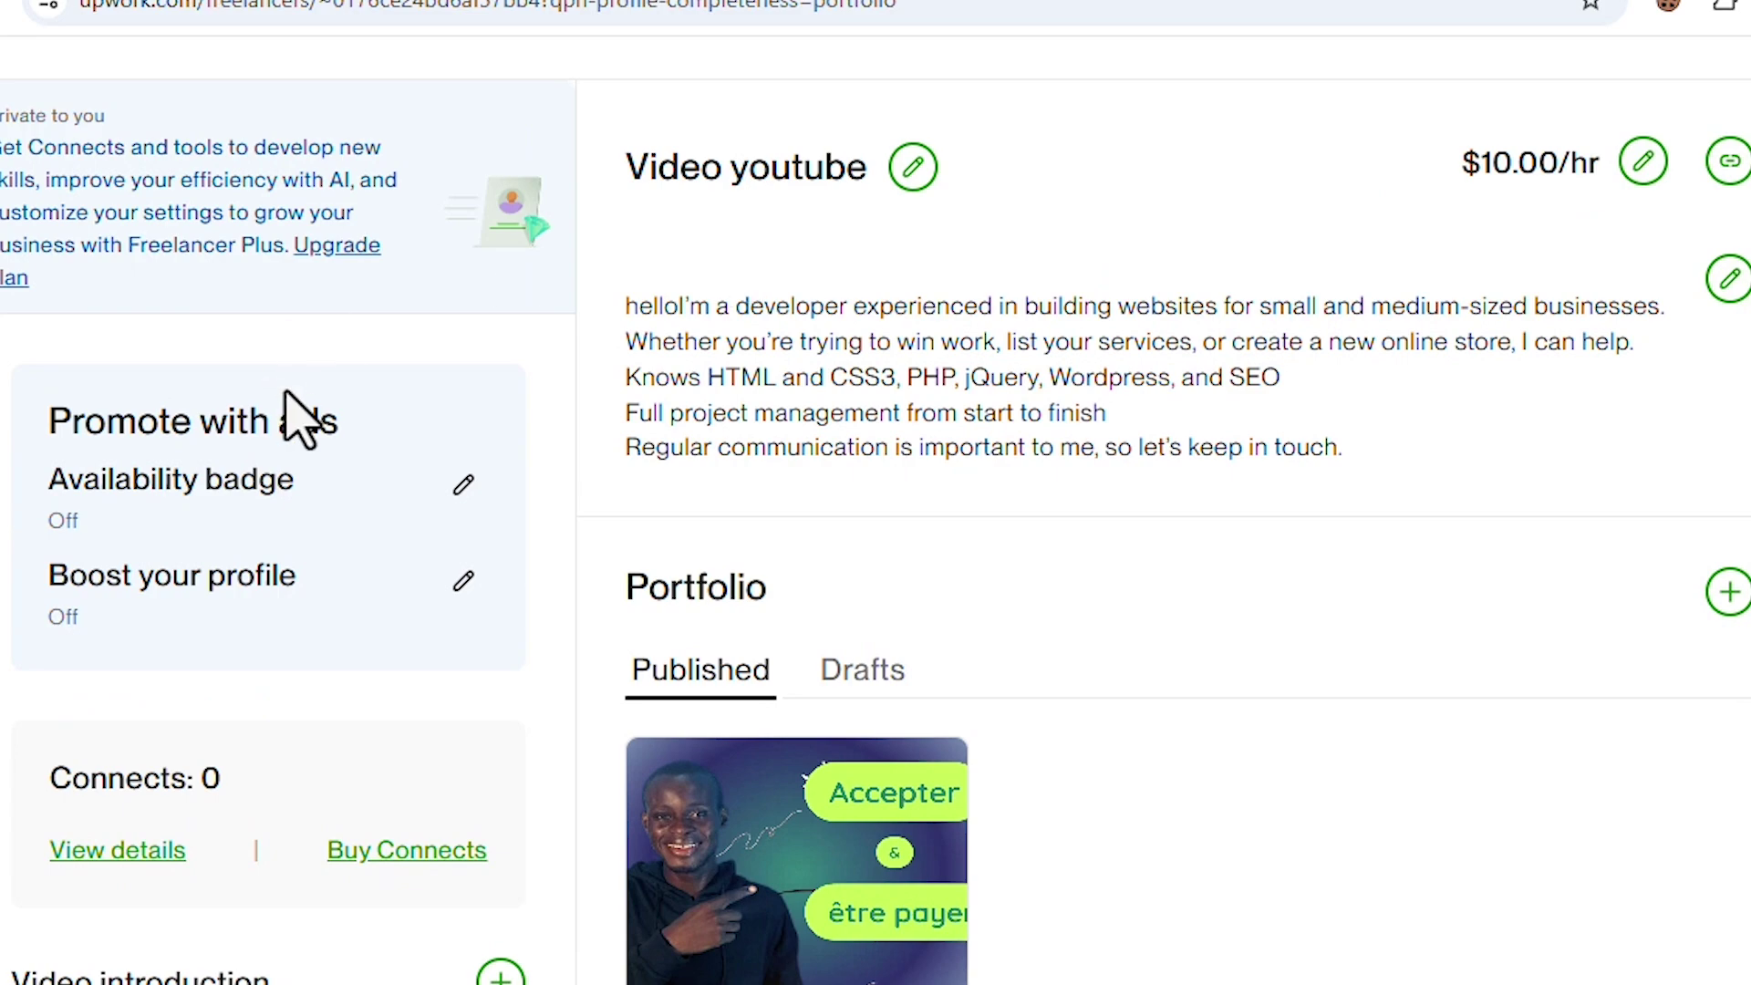
scroll(294, 418, up, 5)
scroll(297, 415, down, 4)
scroll(782, 379, down, 6)
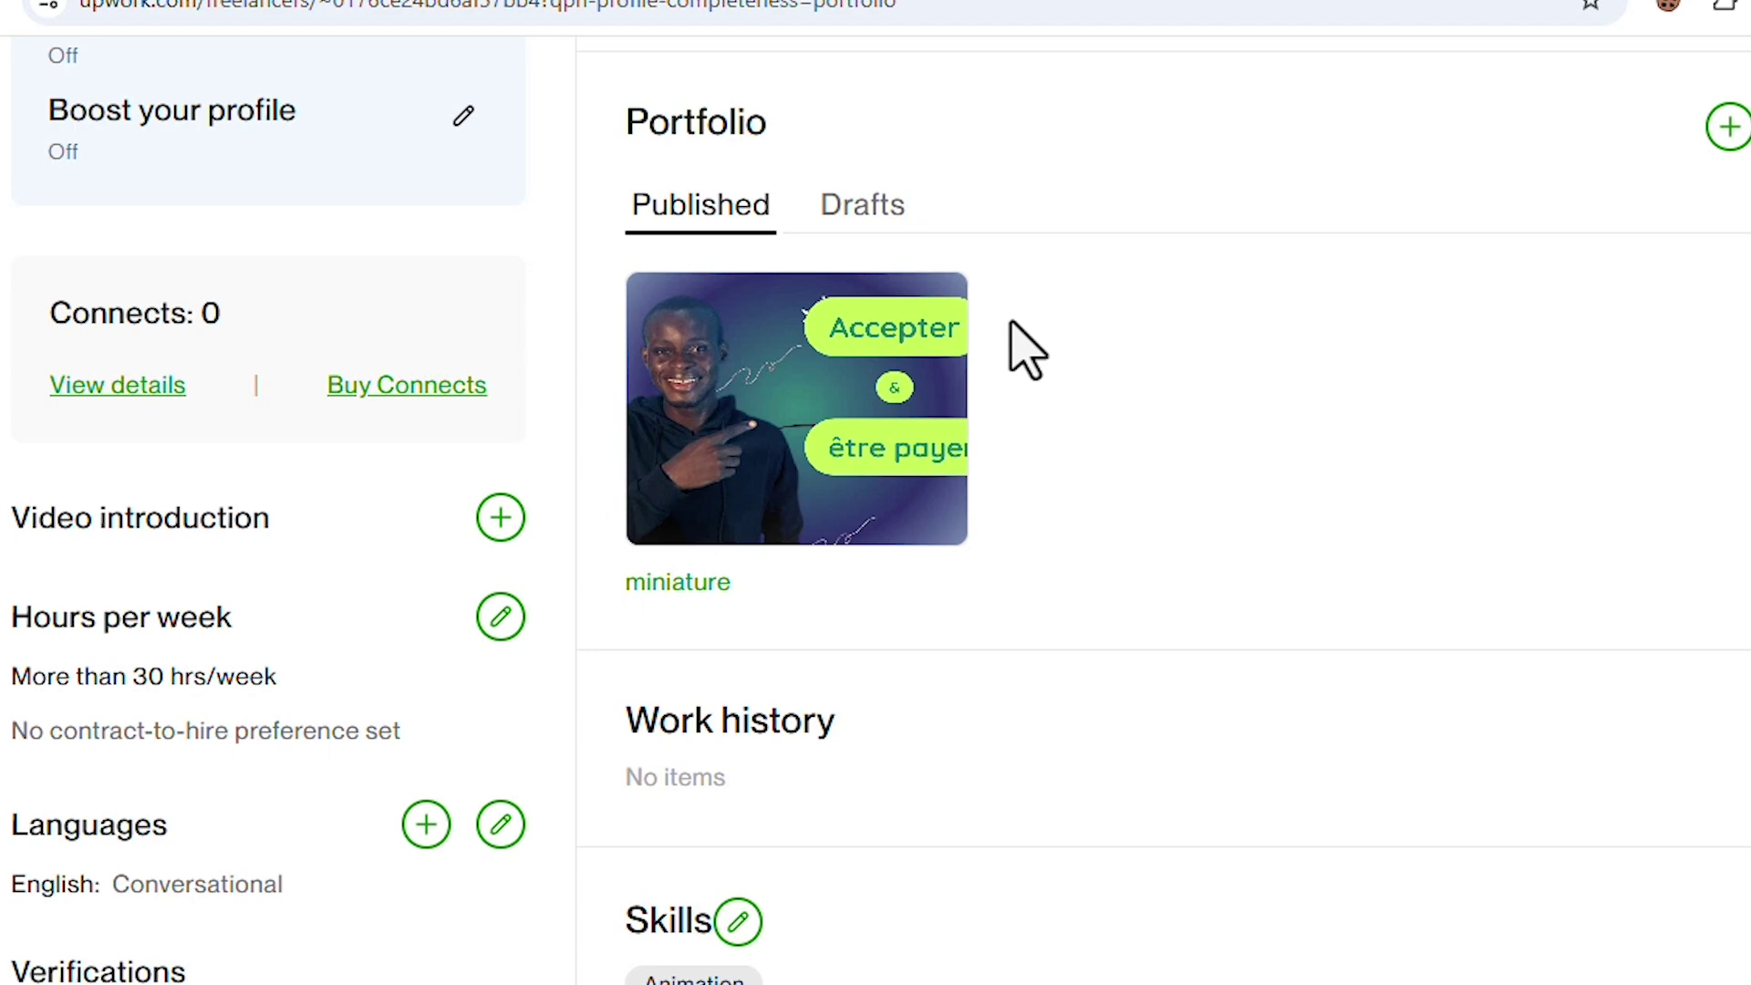
scroll(1014, 329, up, 5)
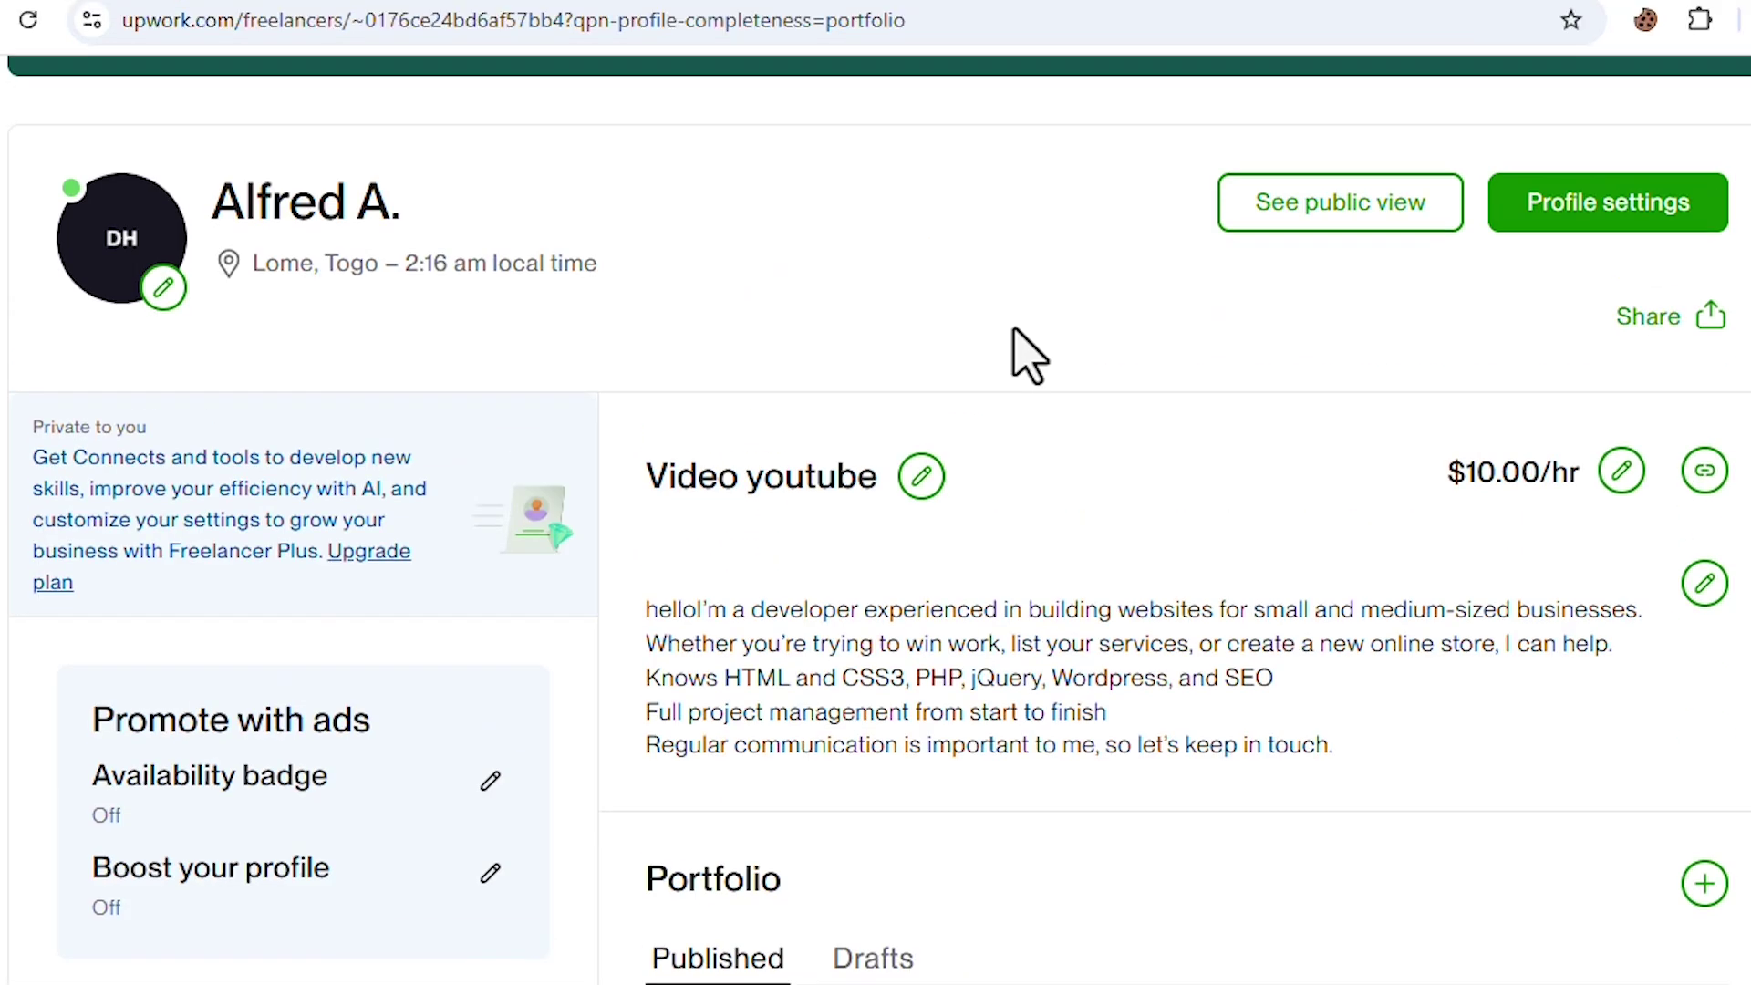
scroll(1014, 329, down, 3)
drag(754, 447, 673, 476)
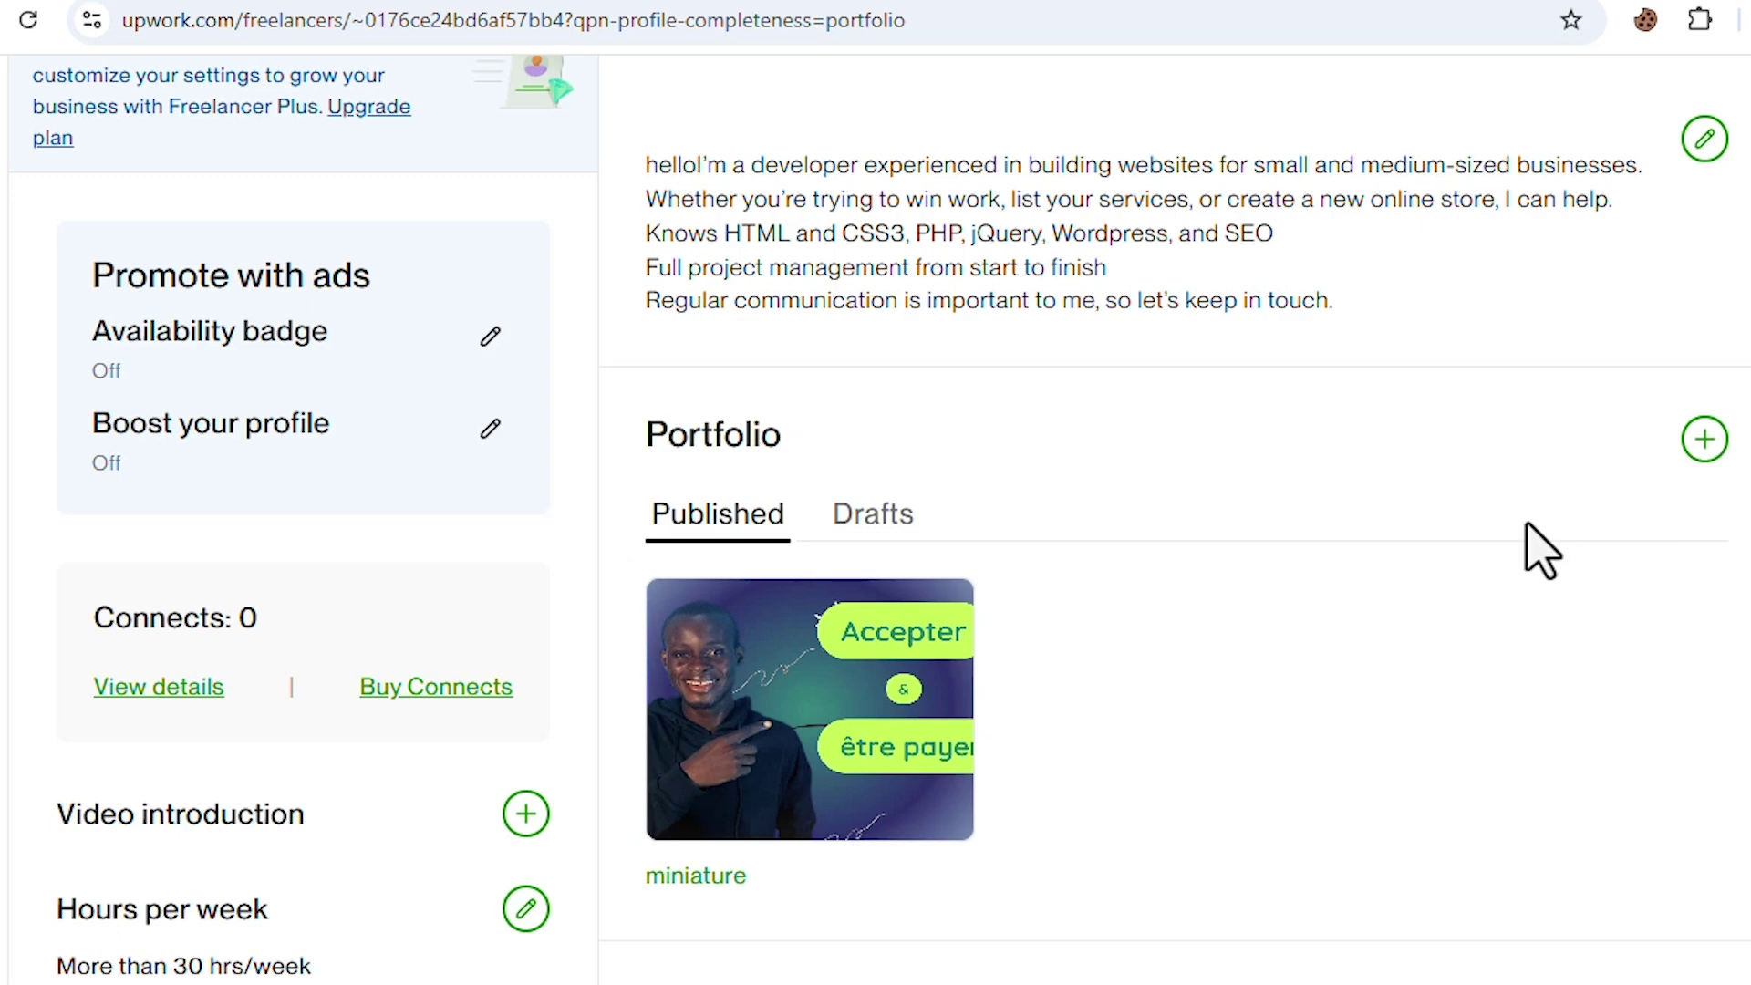
scroll(1286, 703, down, 3)
scroll(1286, 703, up, 3)
Step: Start a new portfolio project titled "kodjofreelance" with the description "Création de site sous wordpress"
click(1705, 441)
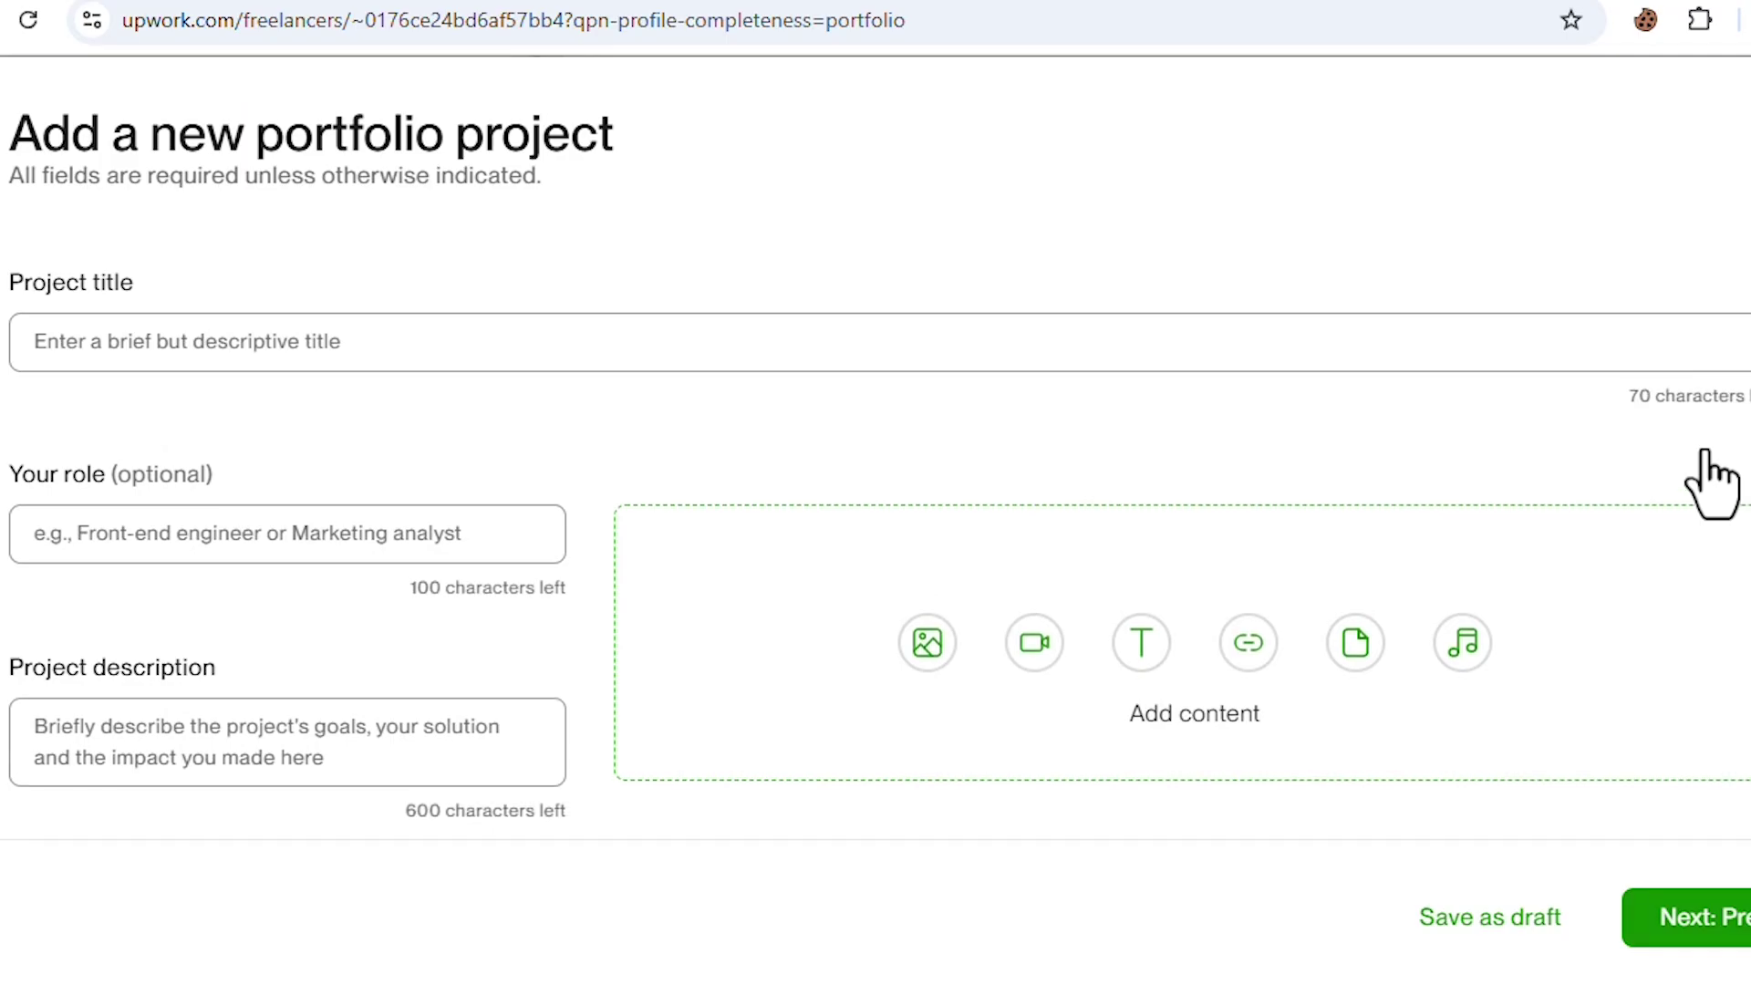
click(239, 341)
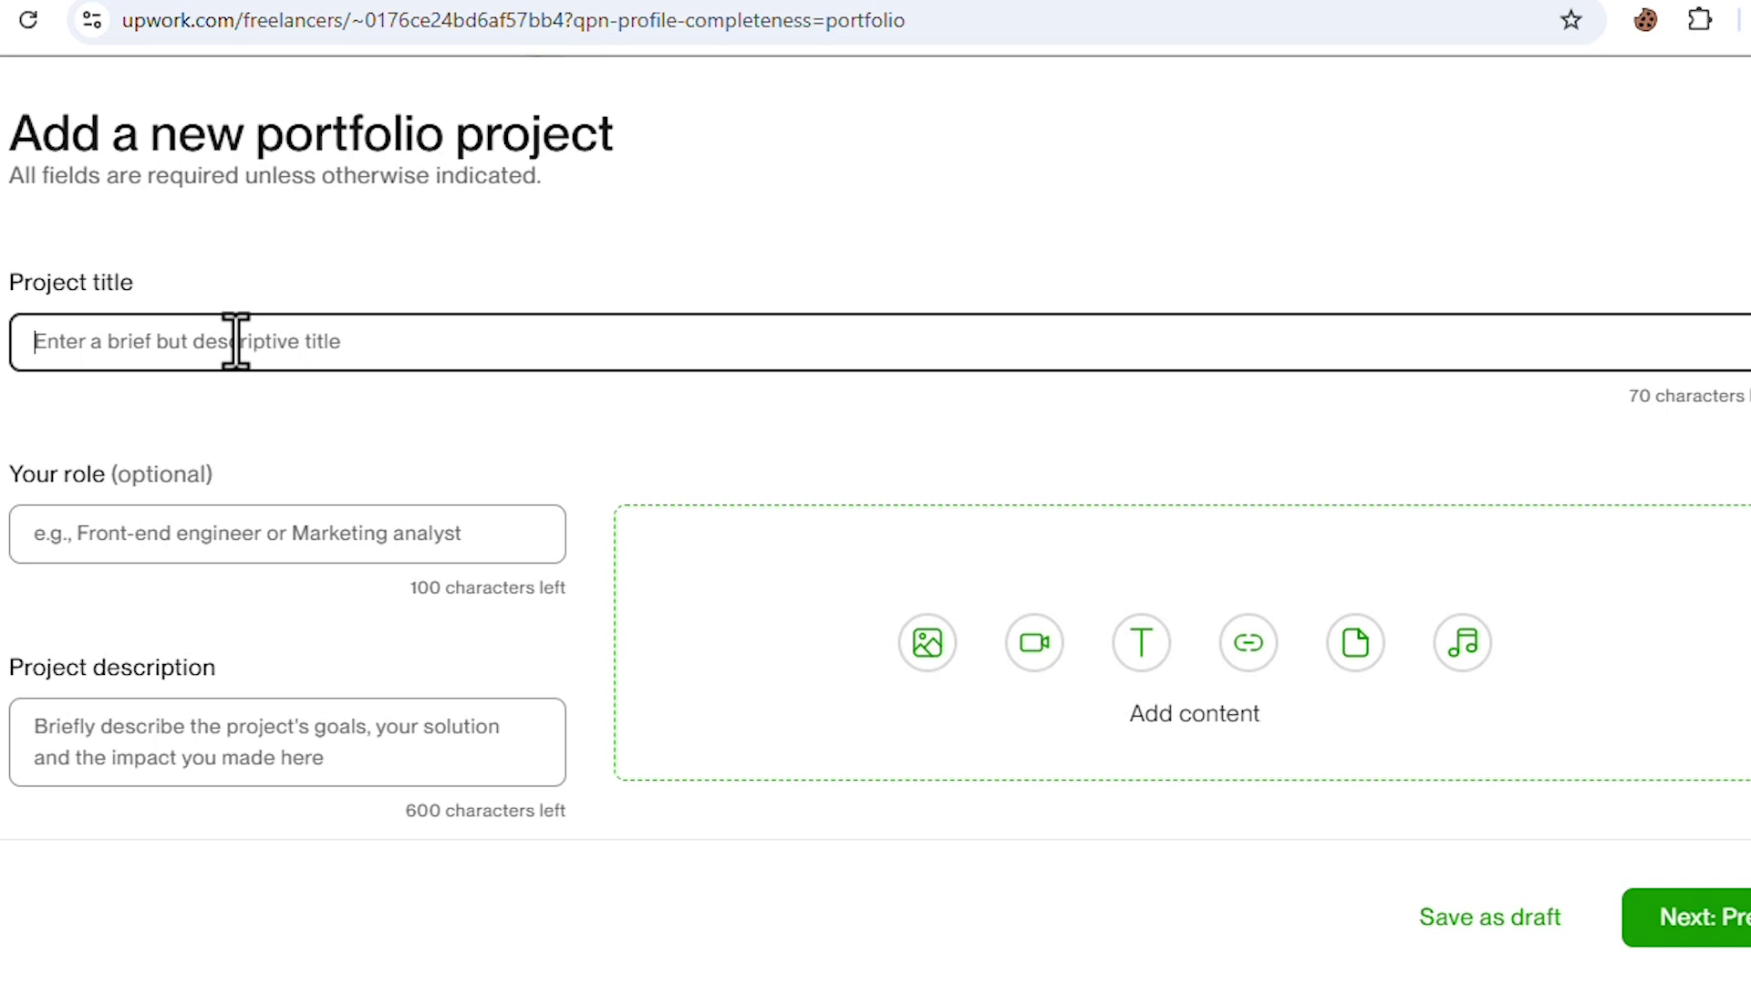
text(f)
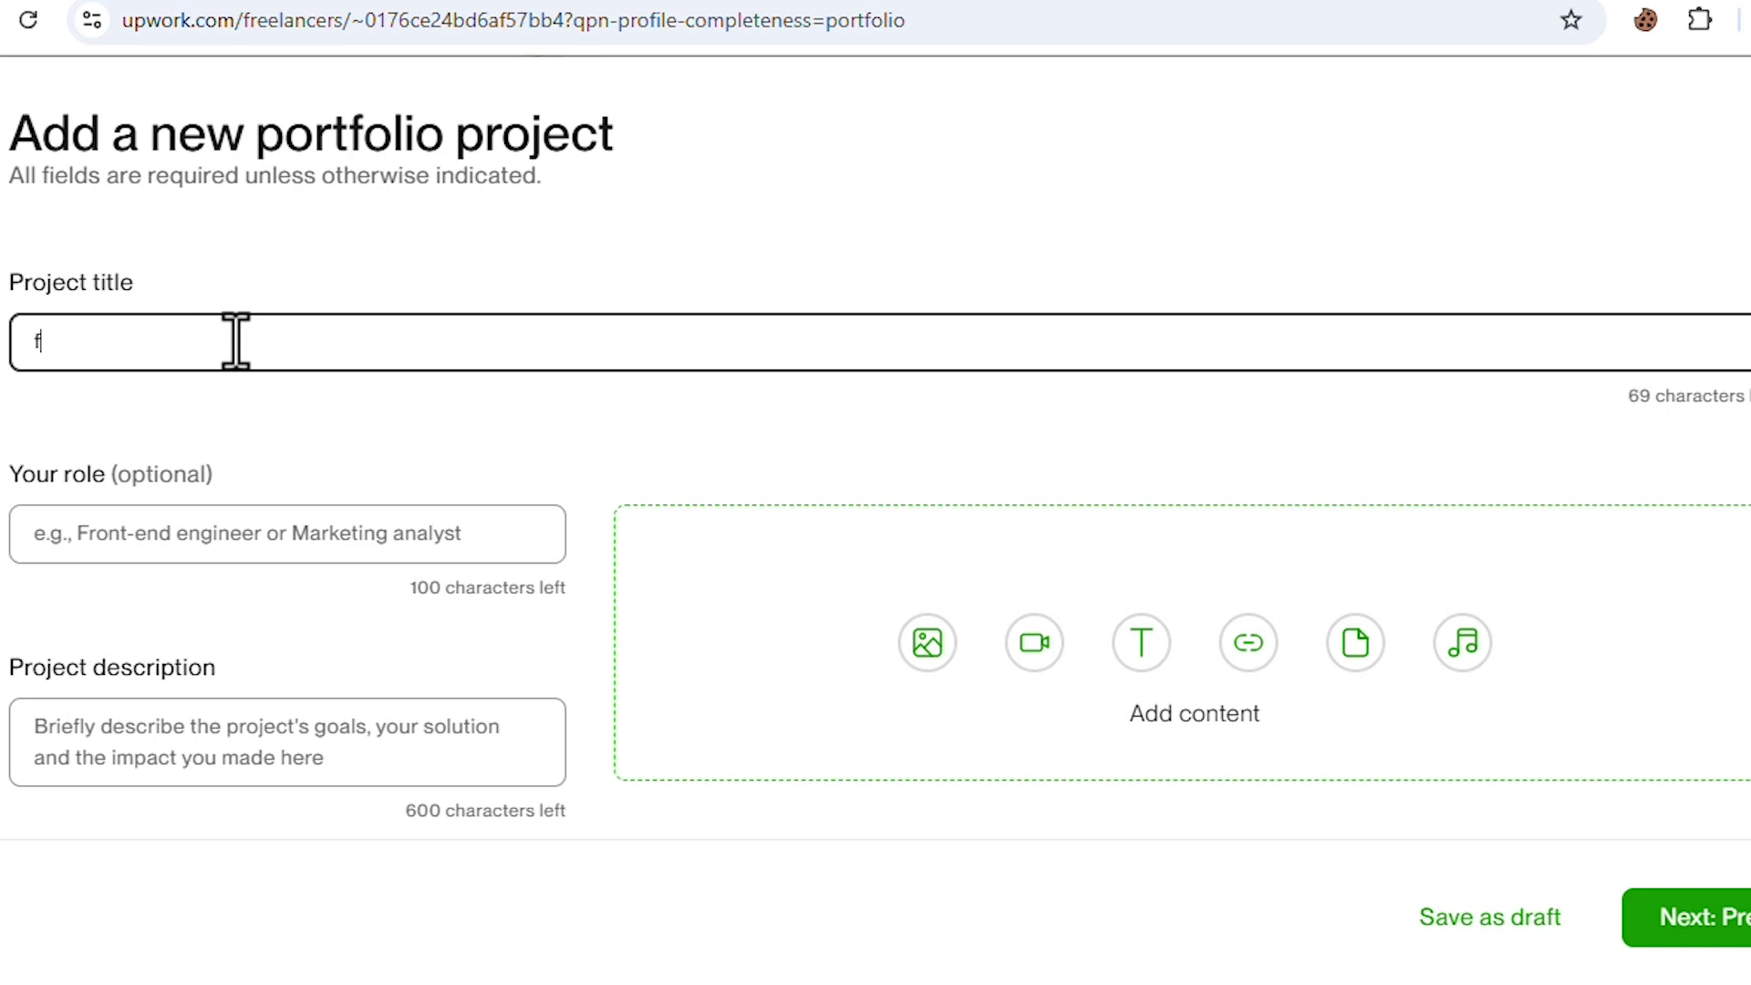
key(BackSpace)
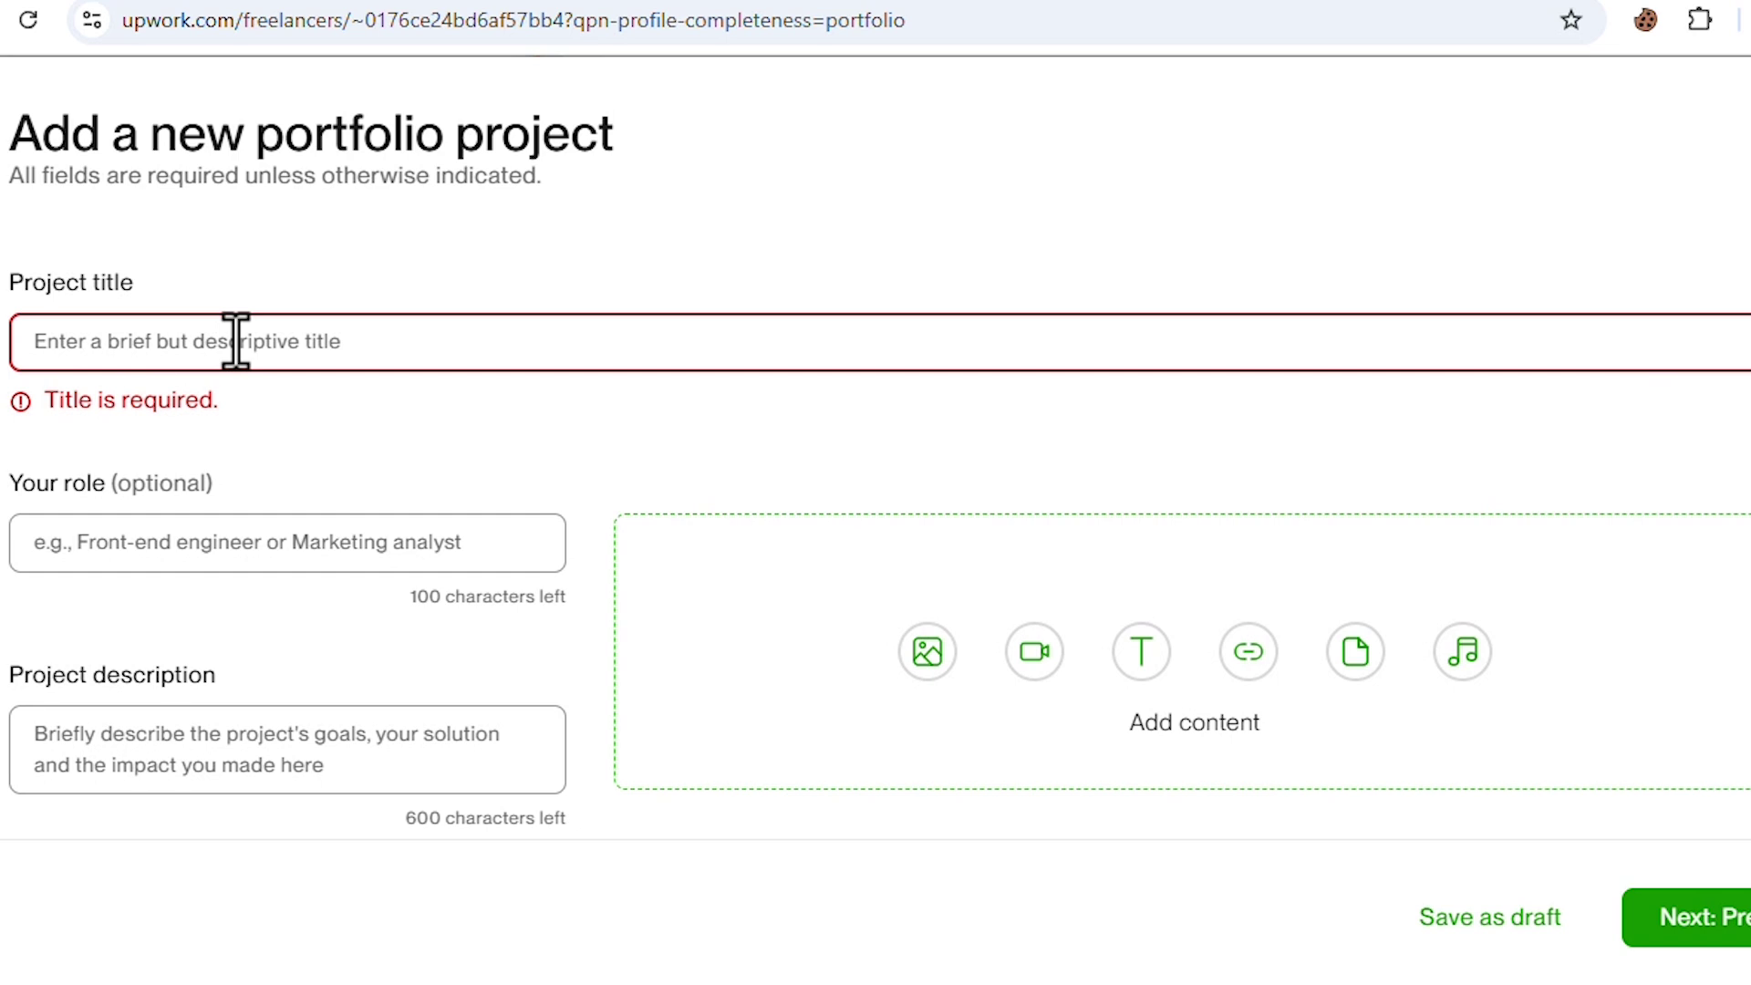
text(kodjofreelance)
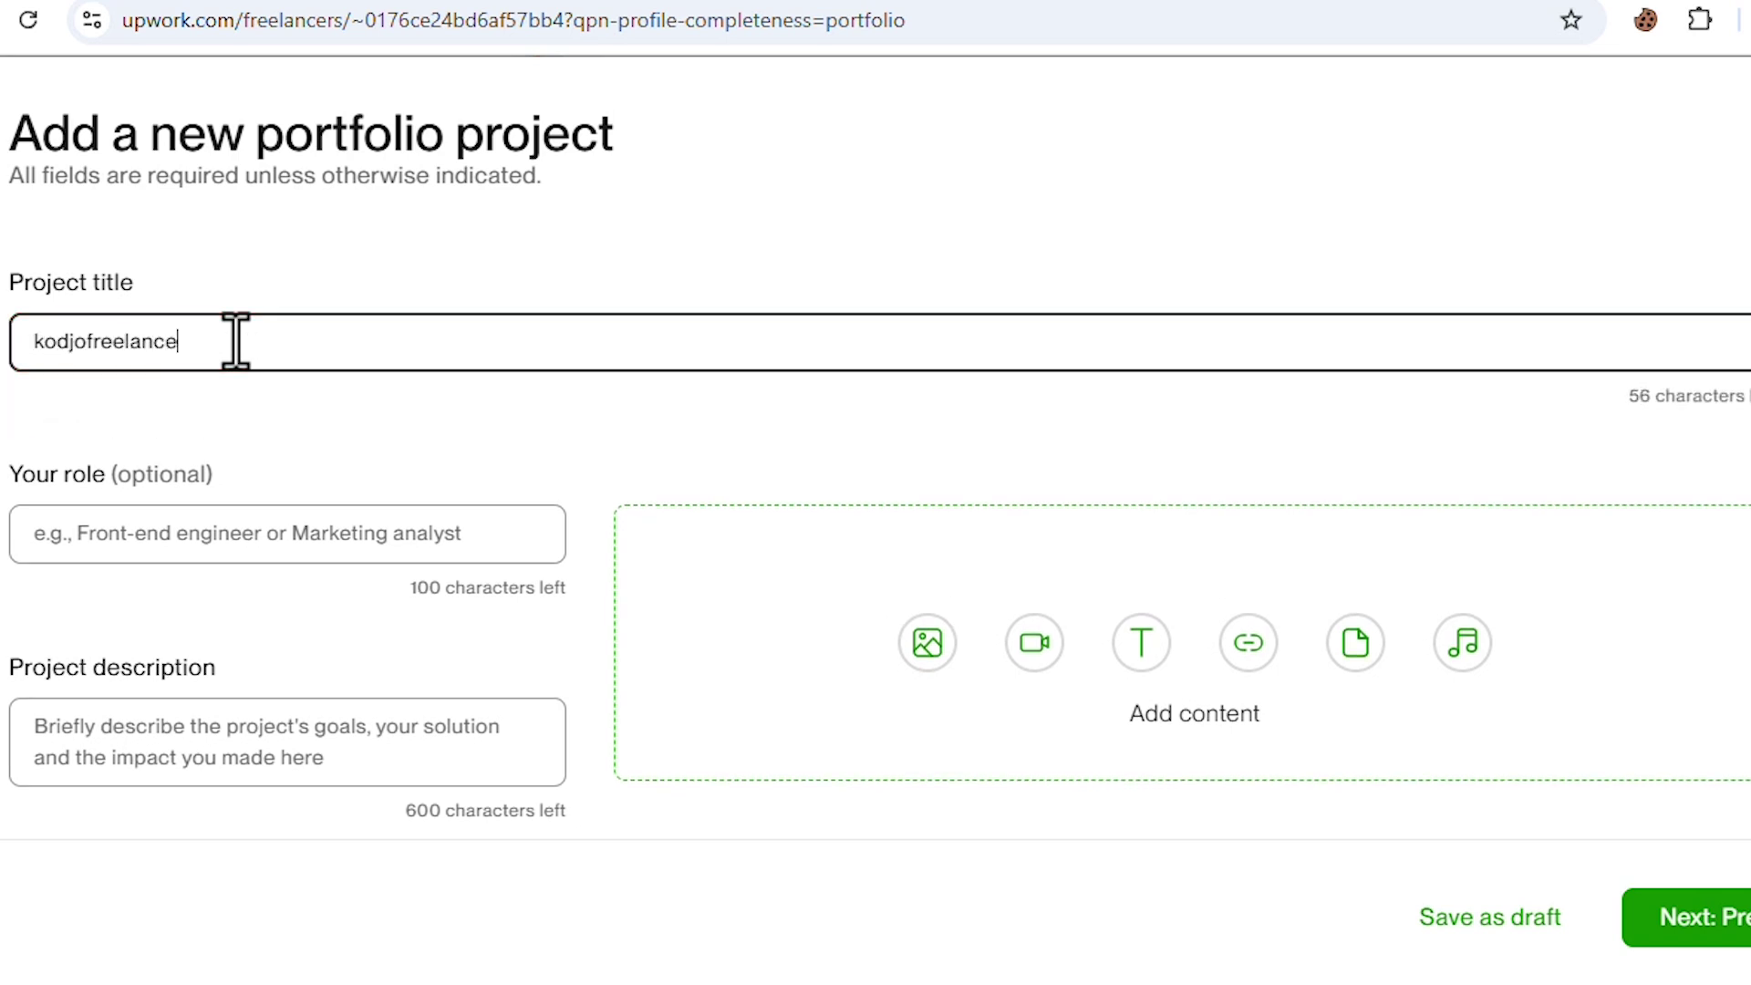
click(228, 533)
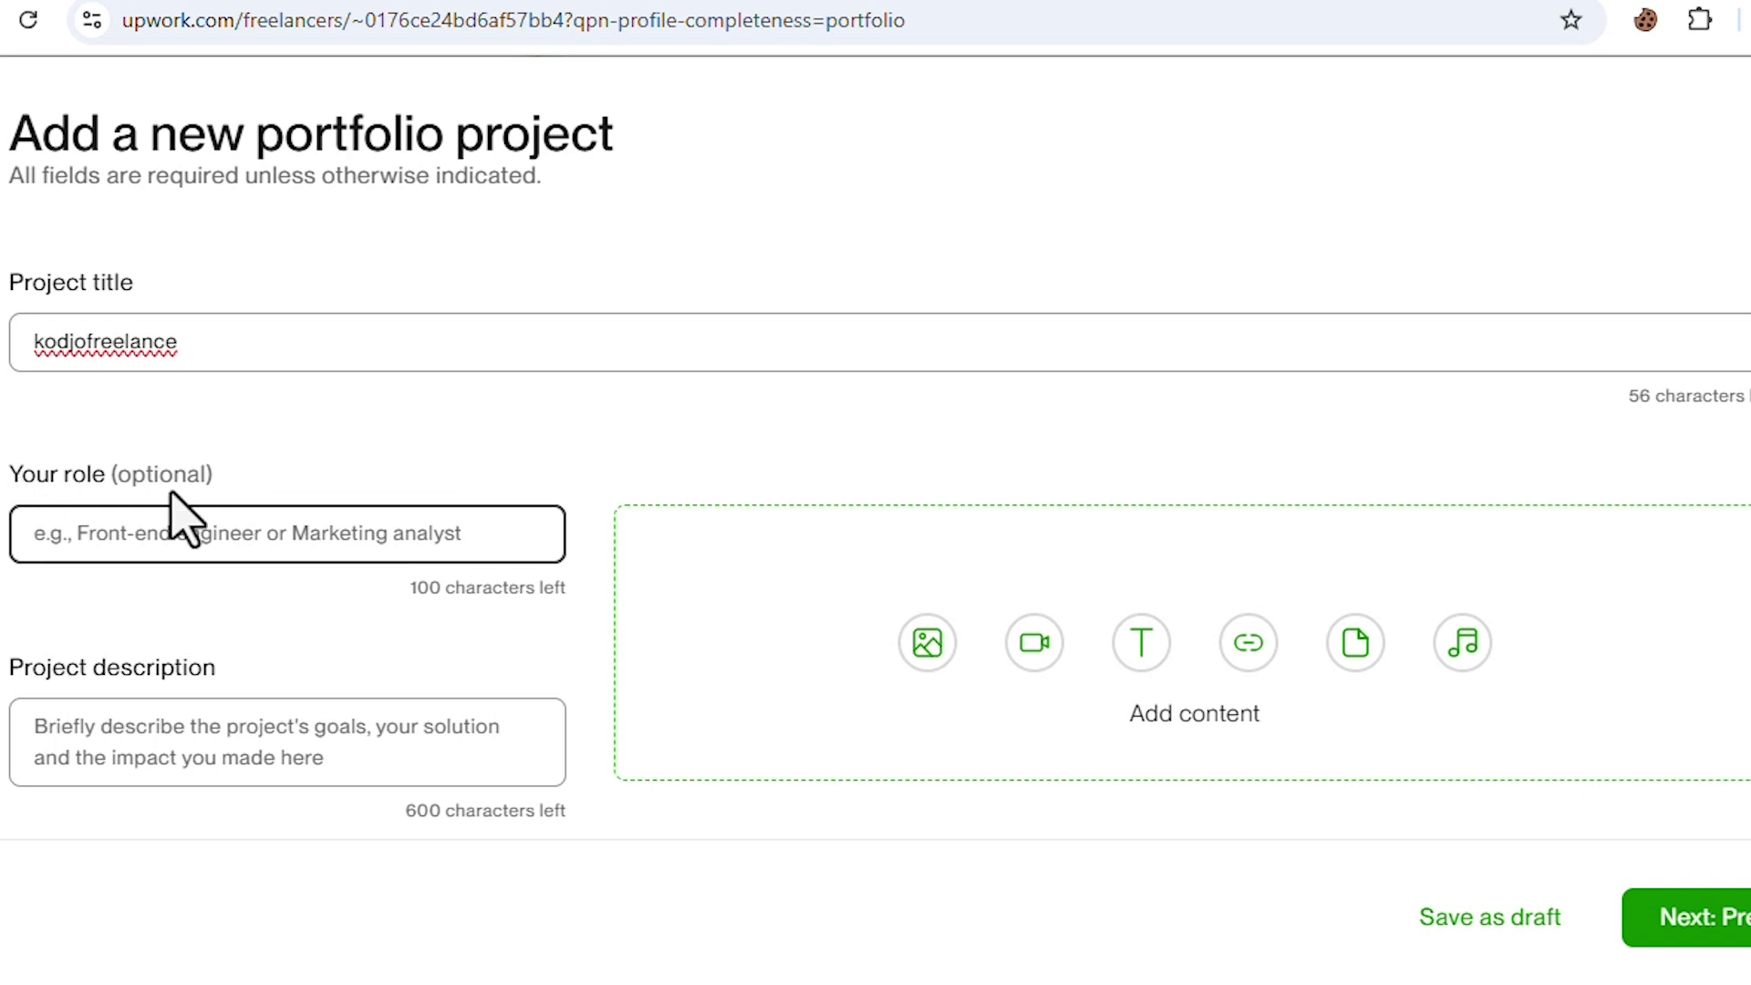
click(207, 746)
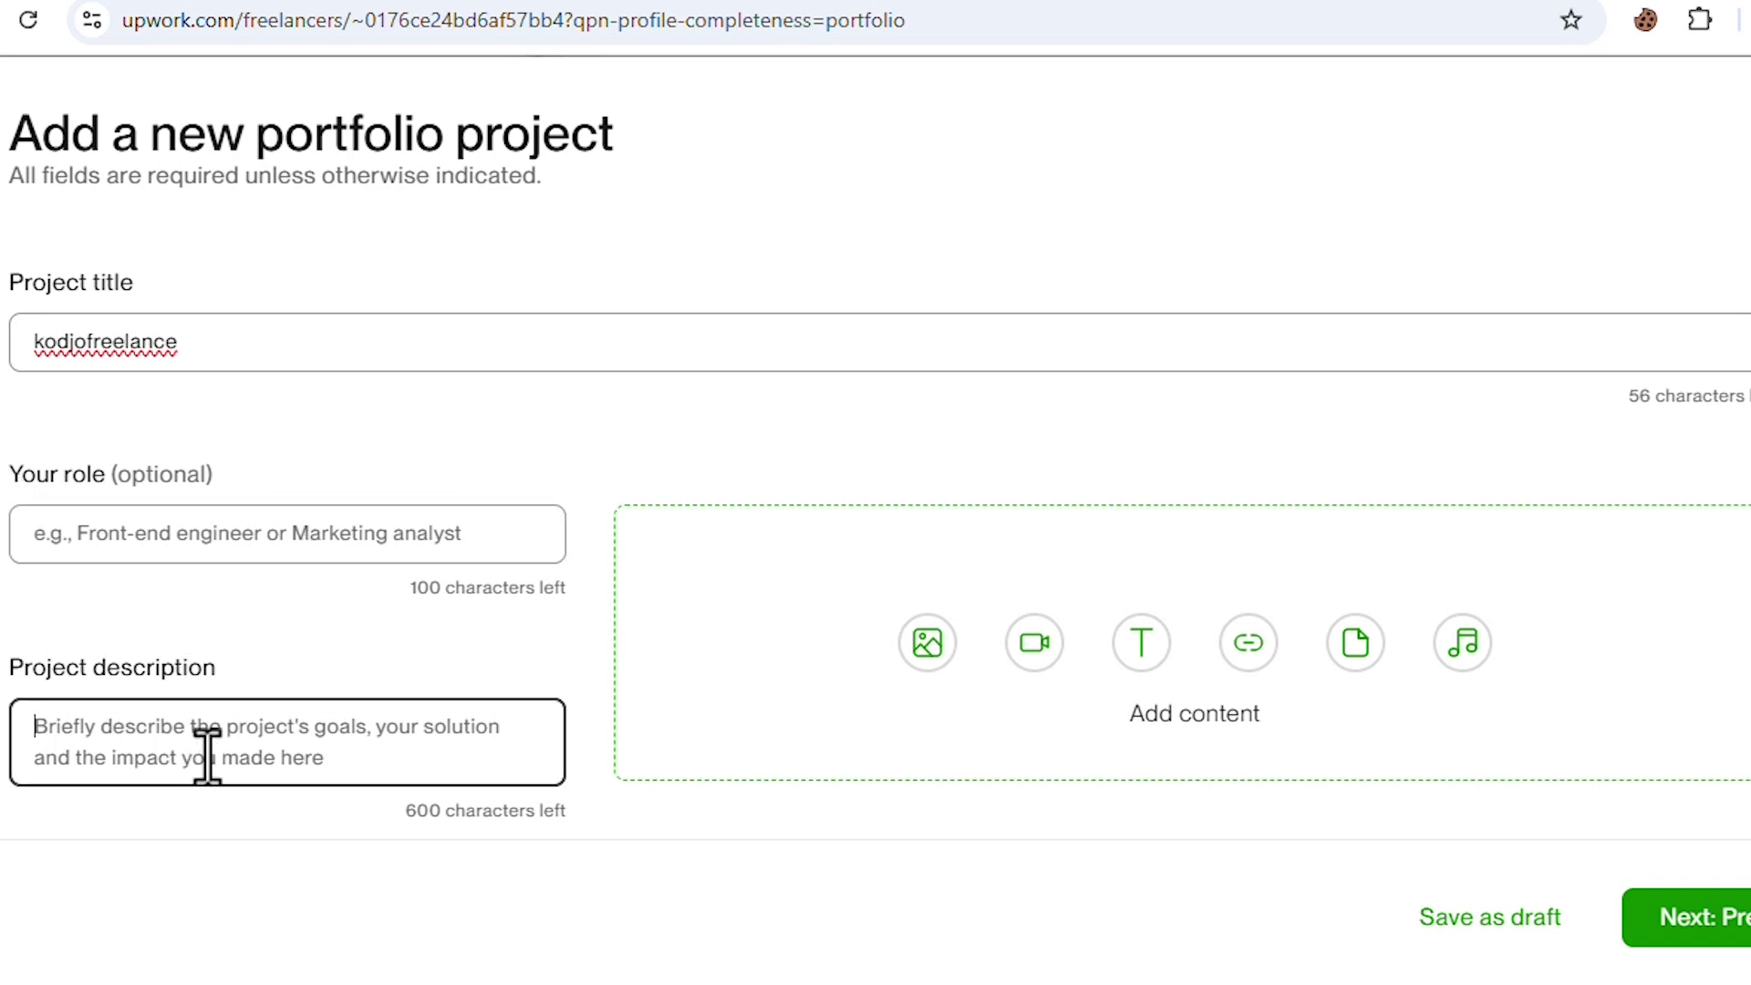
text(Création de site sous wordpress)
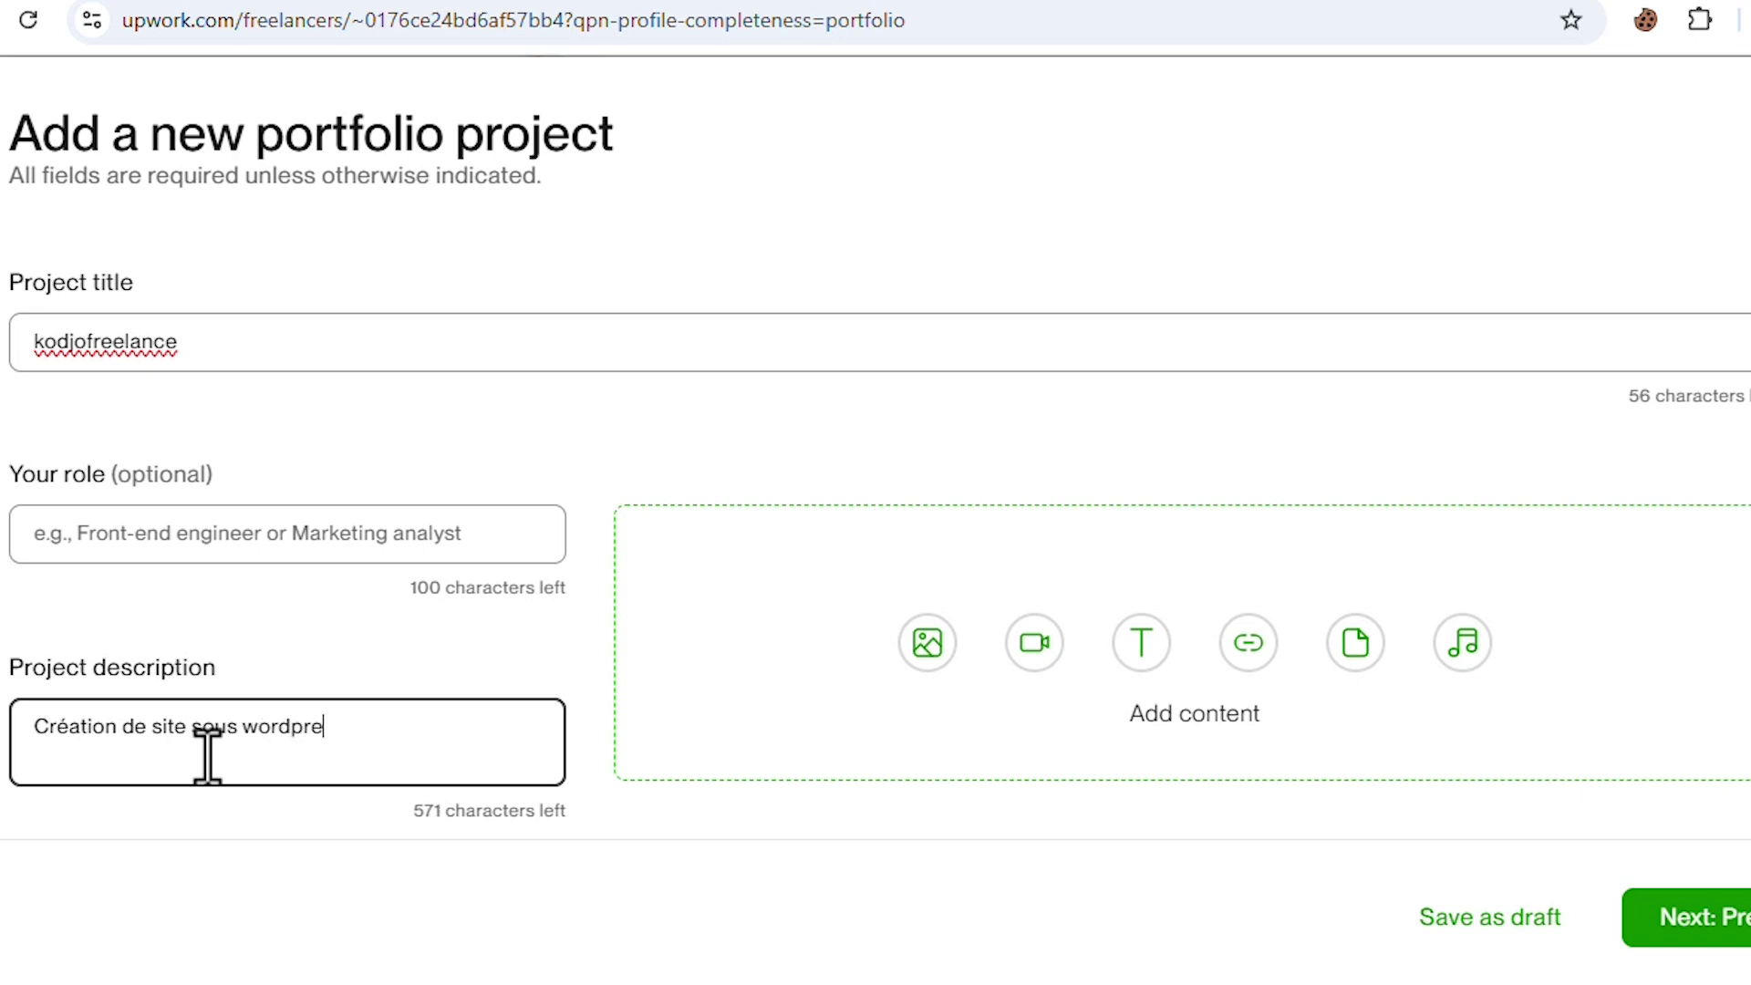
Step: Add the web link kodjofreelance.com to the portfolio project's content
click(1243, 647)
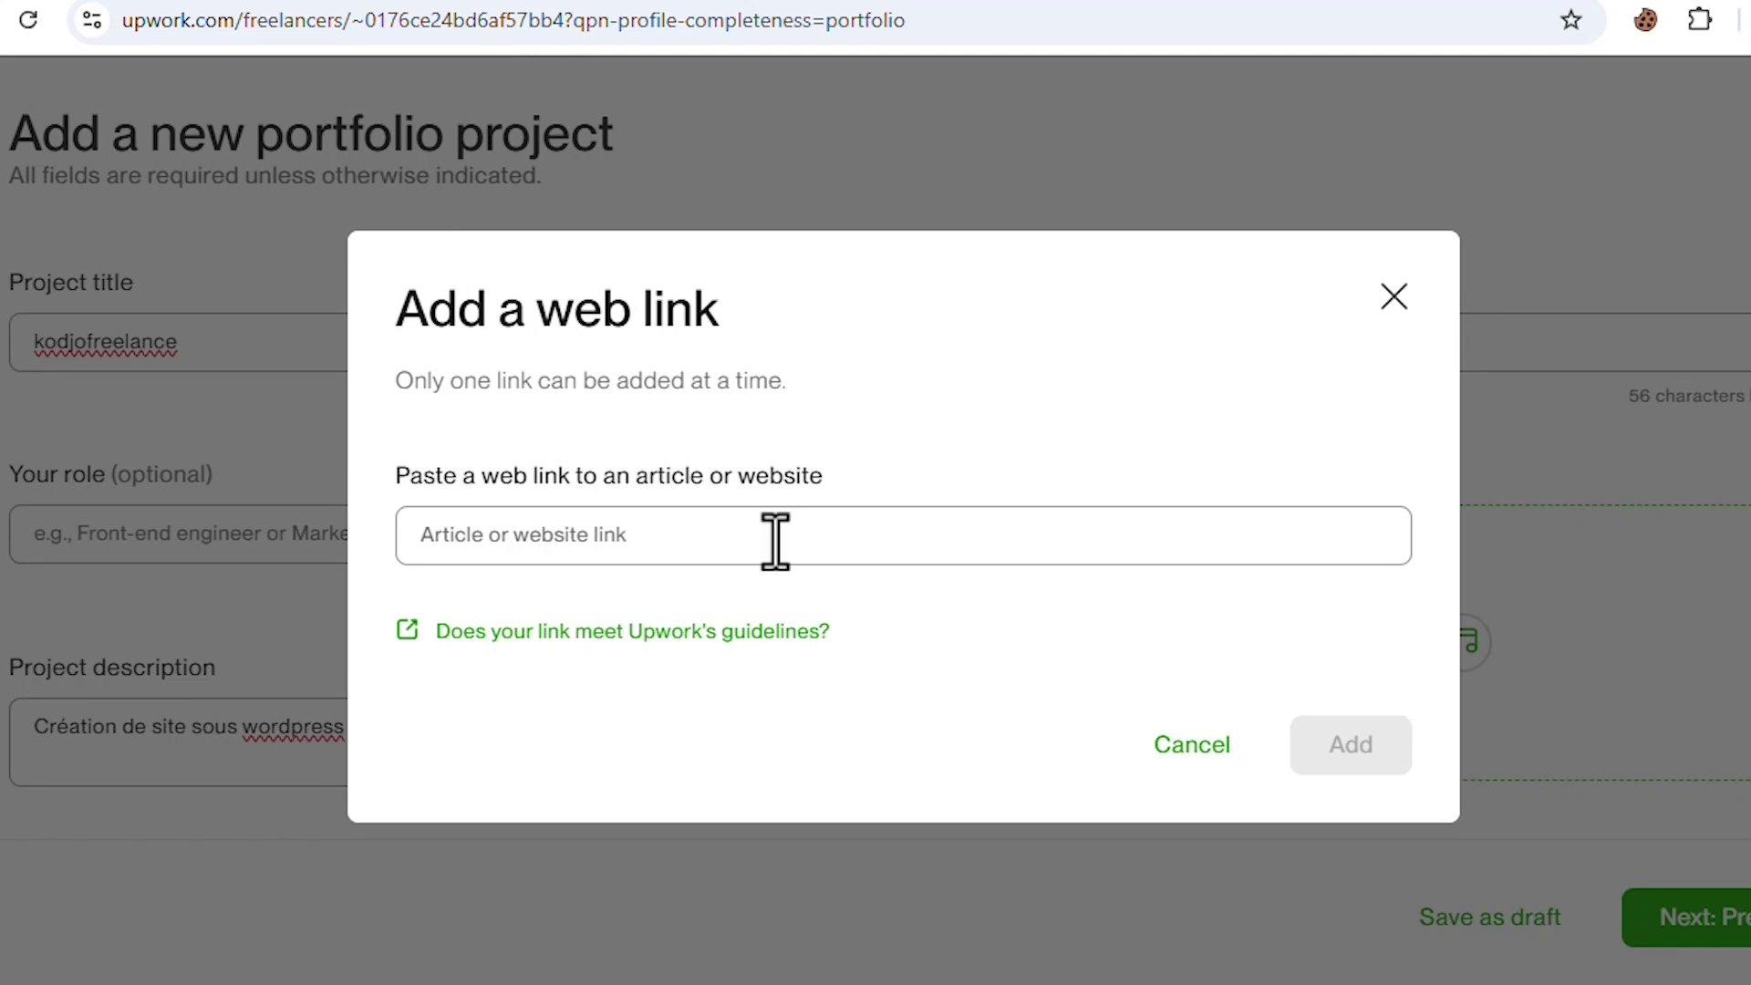
click(776, 527)
text(kodjofreelance.com)
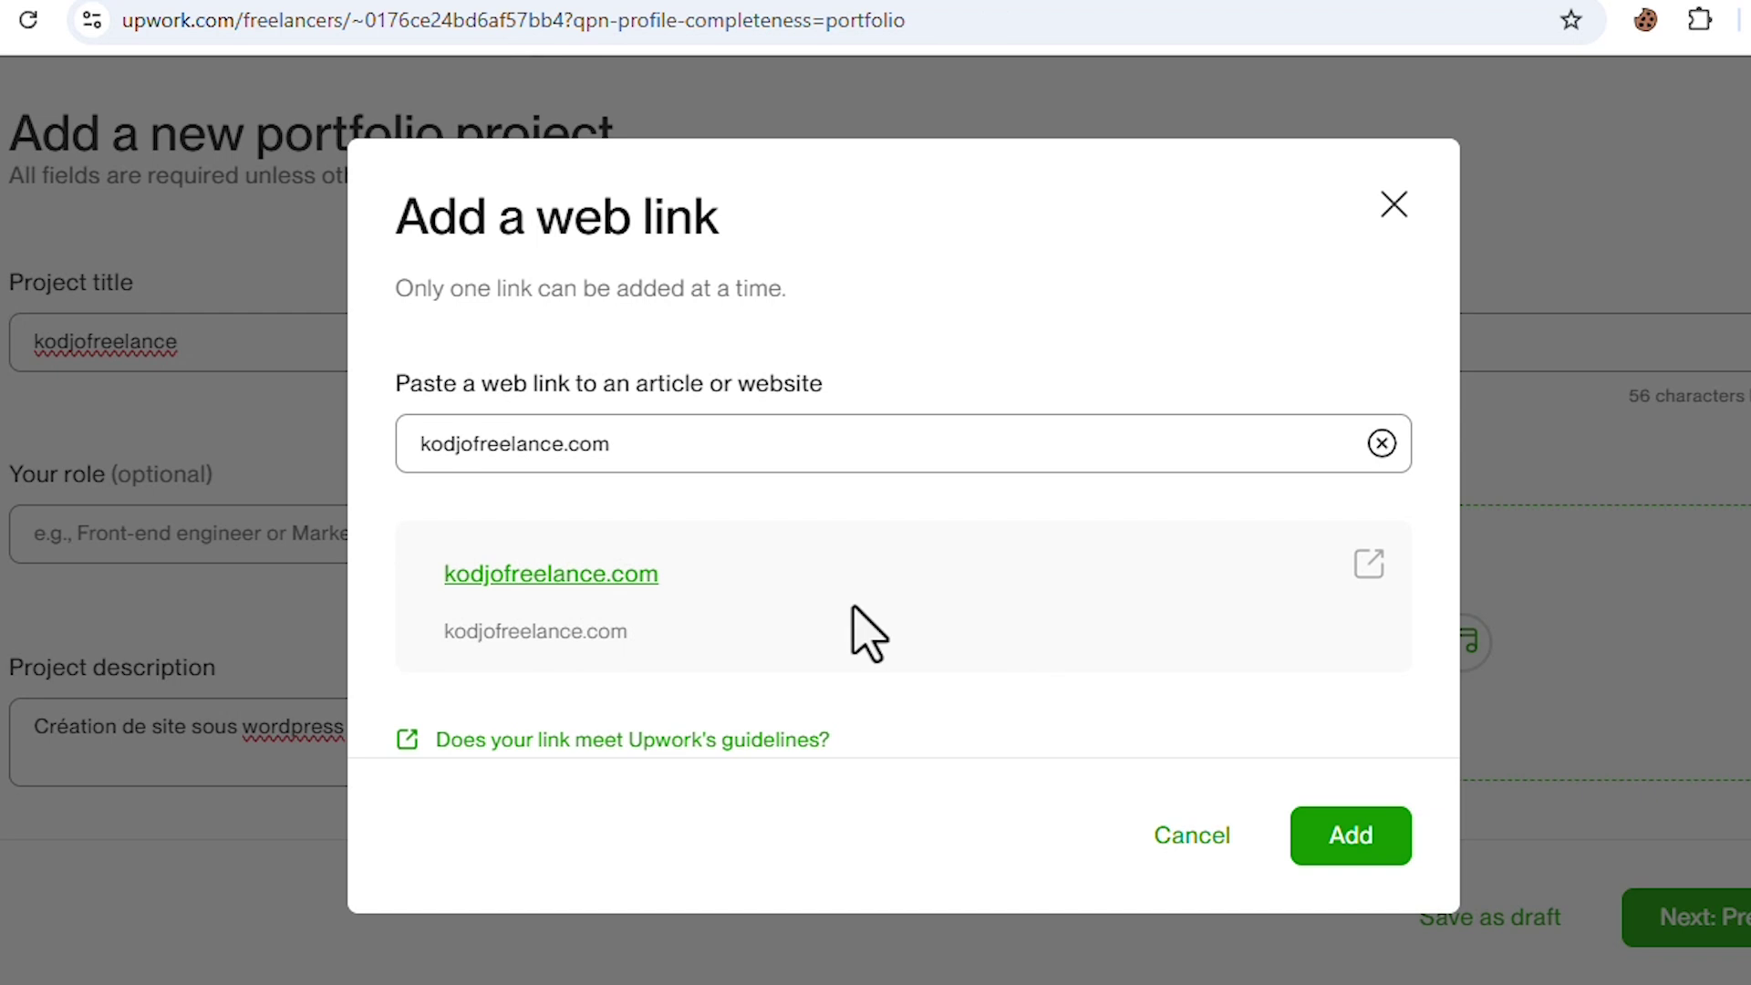
click(1325, 844)
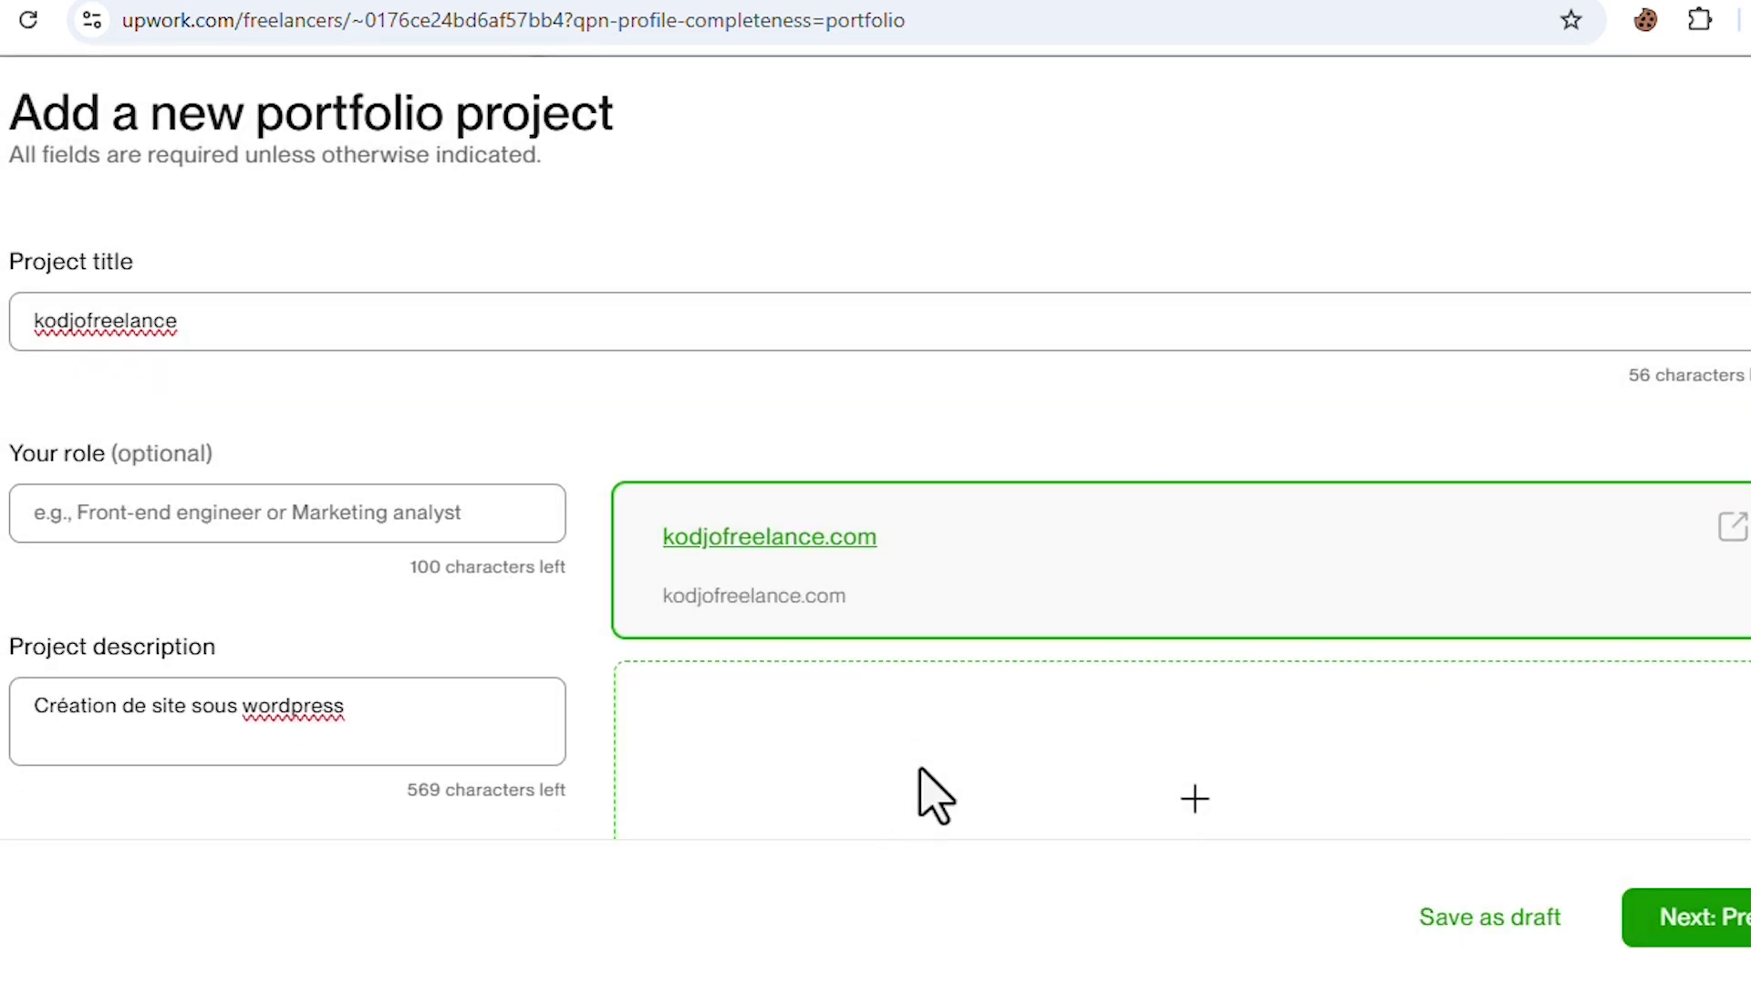
Step: Add WordPress and WordPress Theme as the project's skills and deliverables
scroll(921, 793, down, 3)
click(1660, 944)
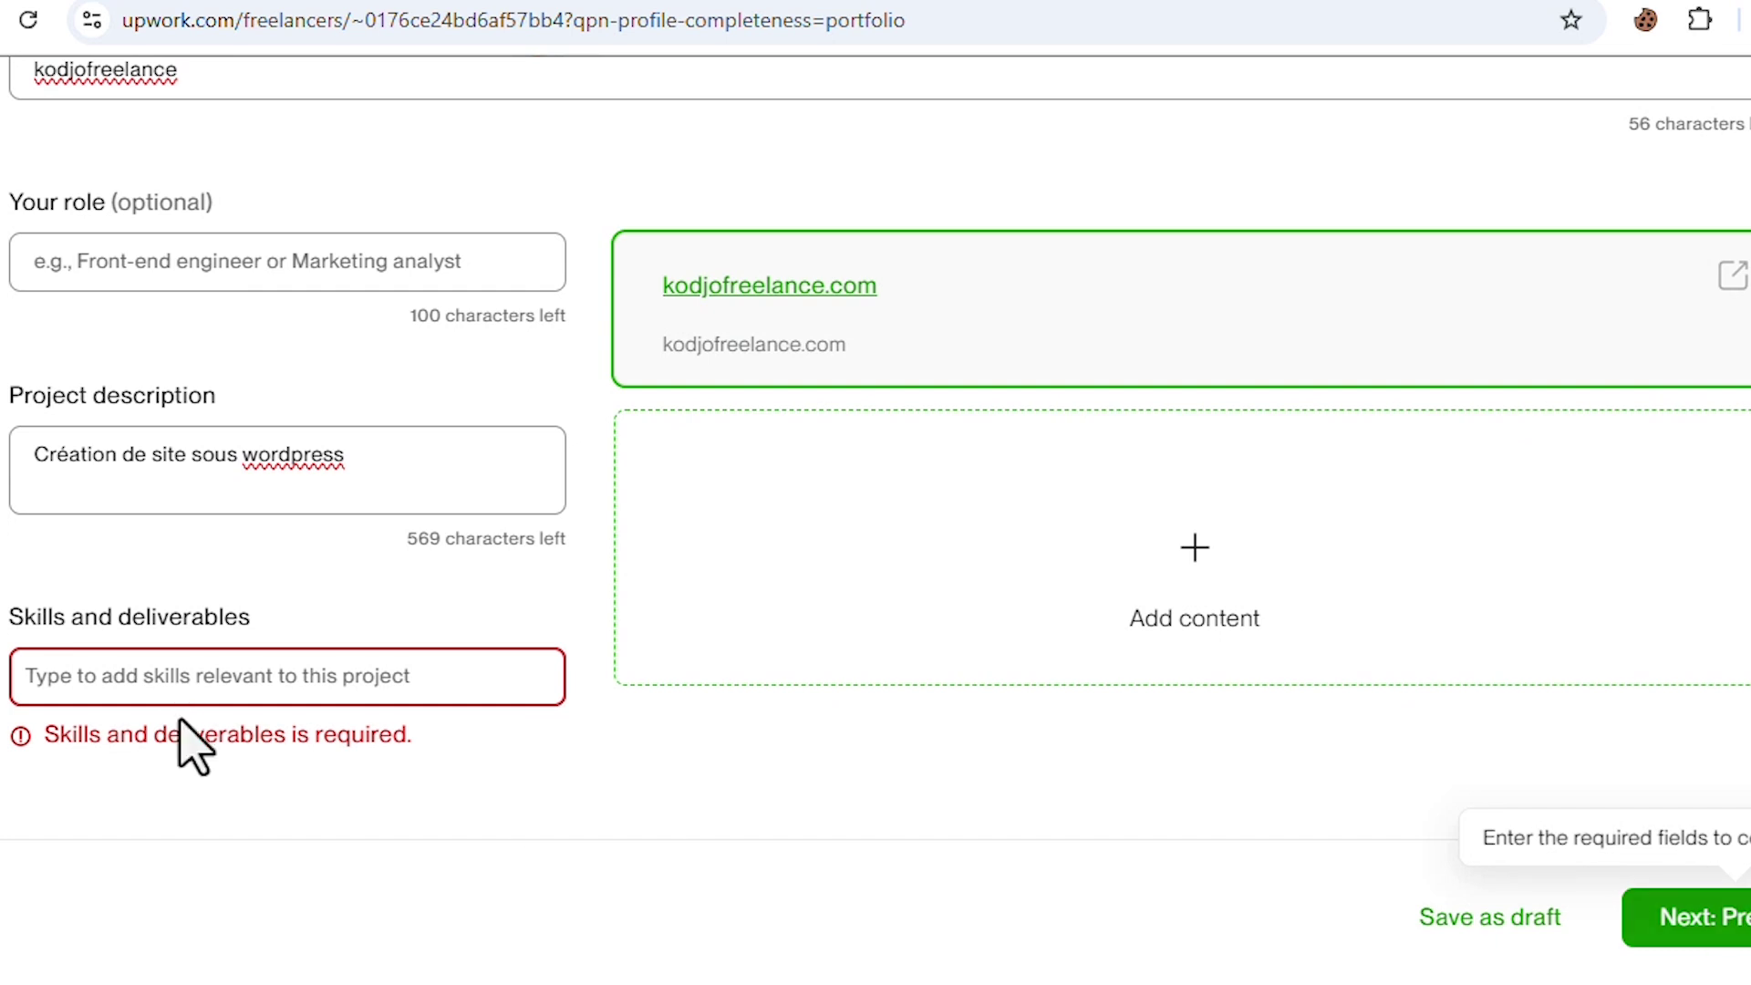
click(221, 682)
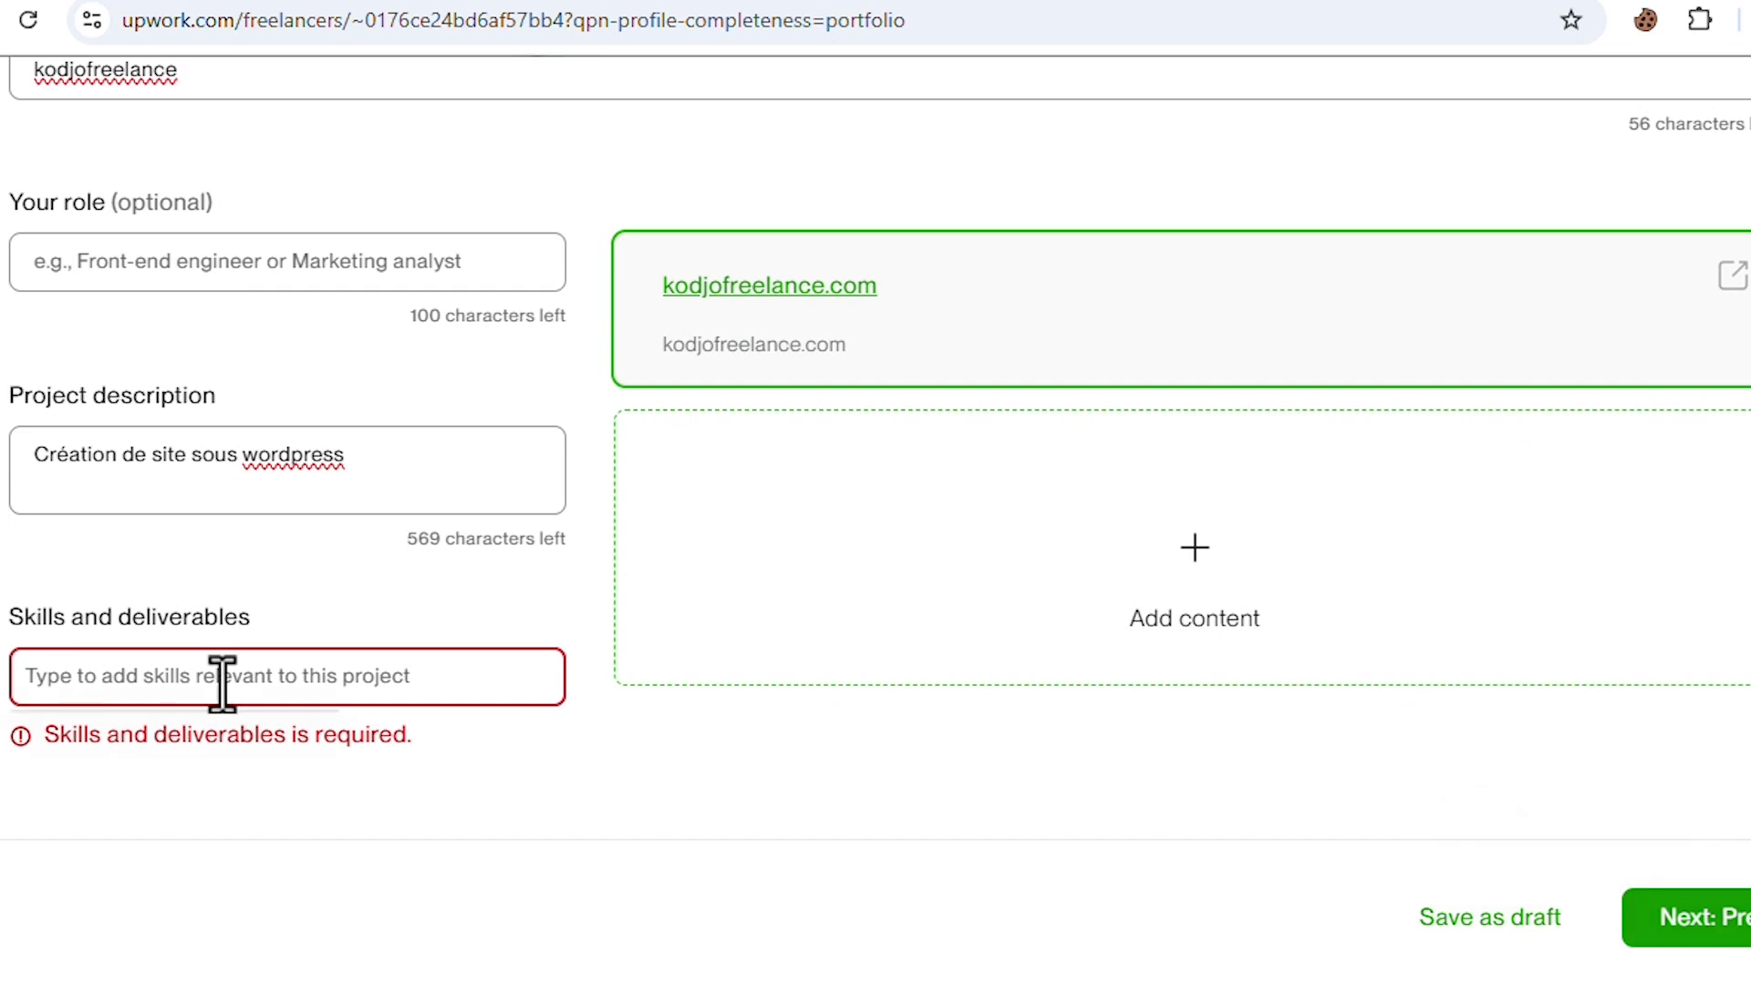
text(wordpress)
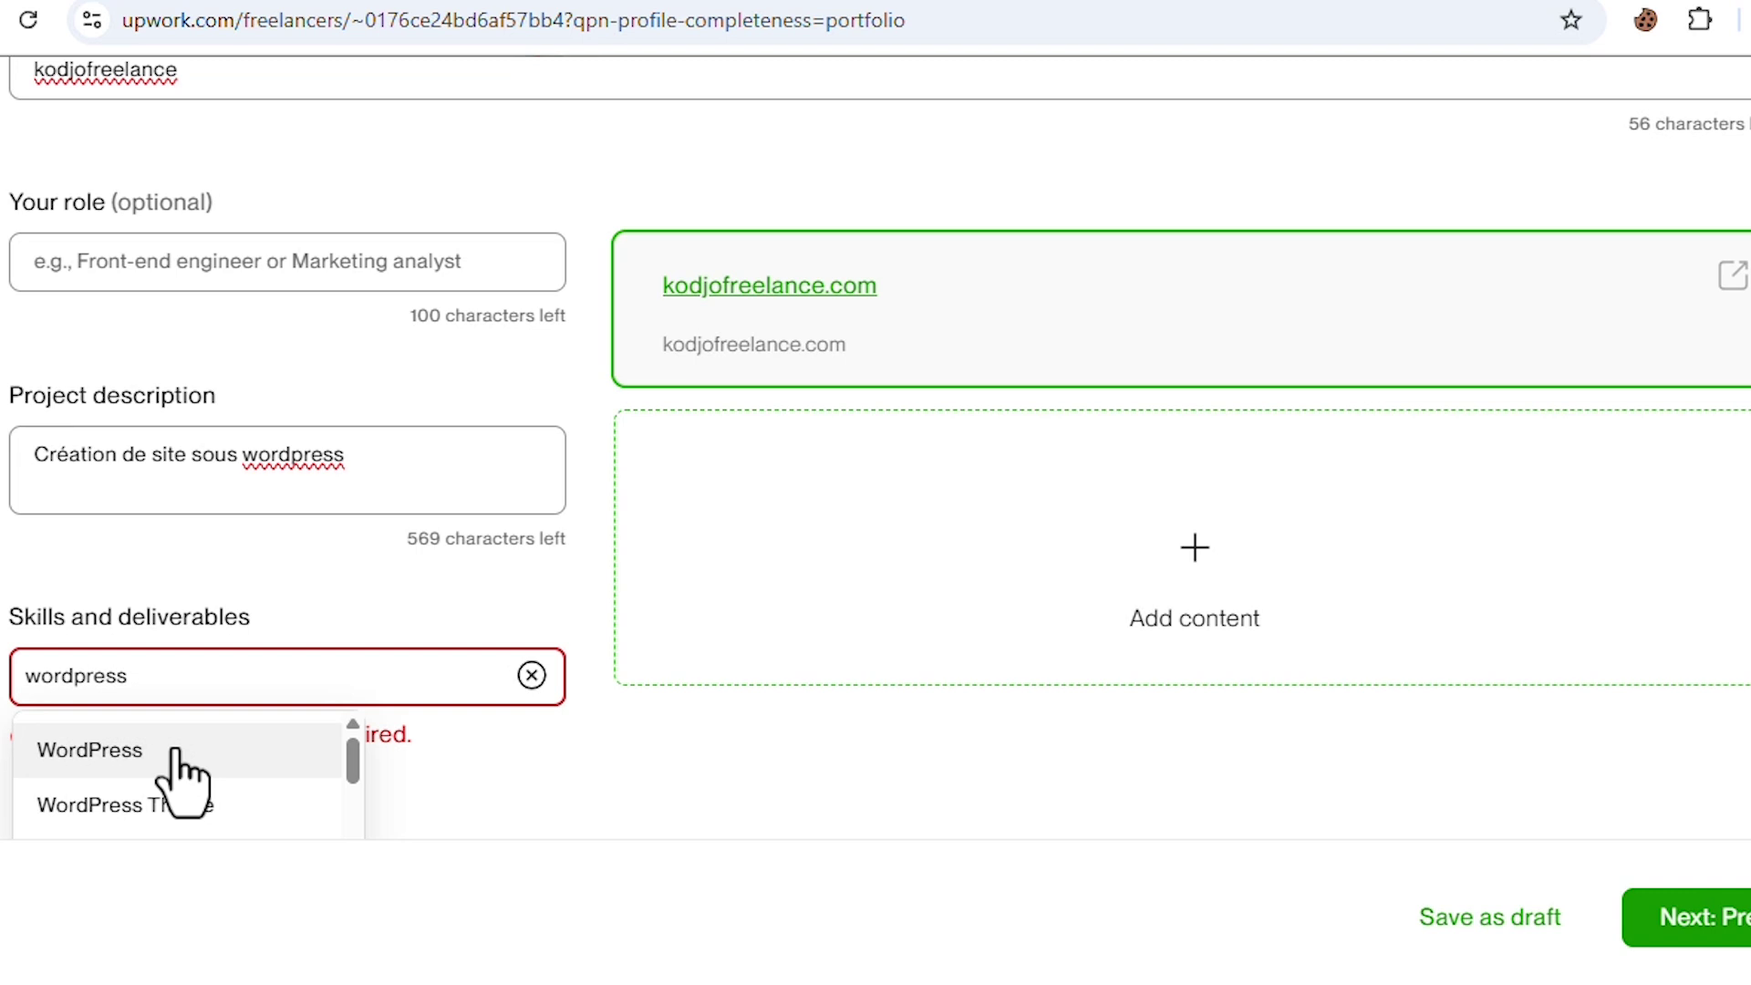
click(173, 752)
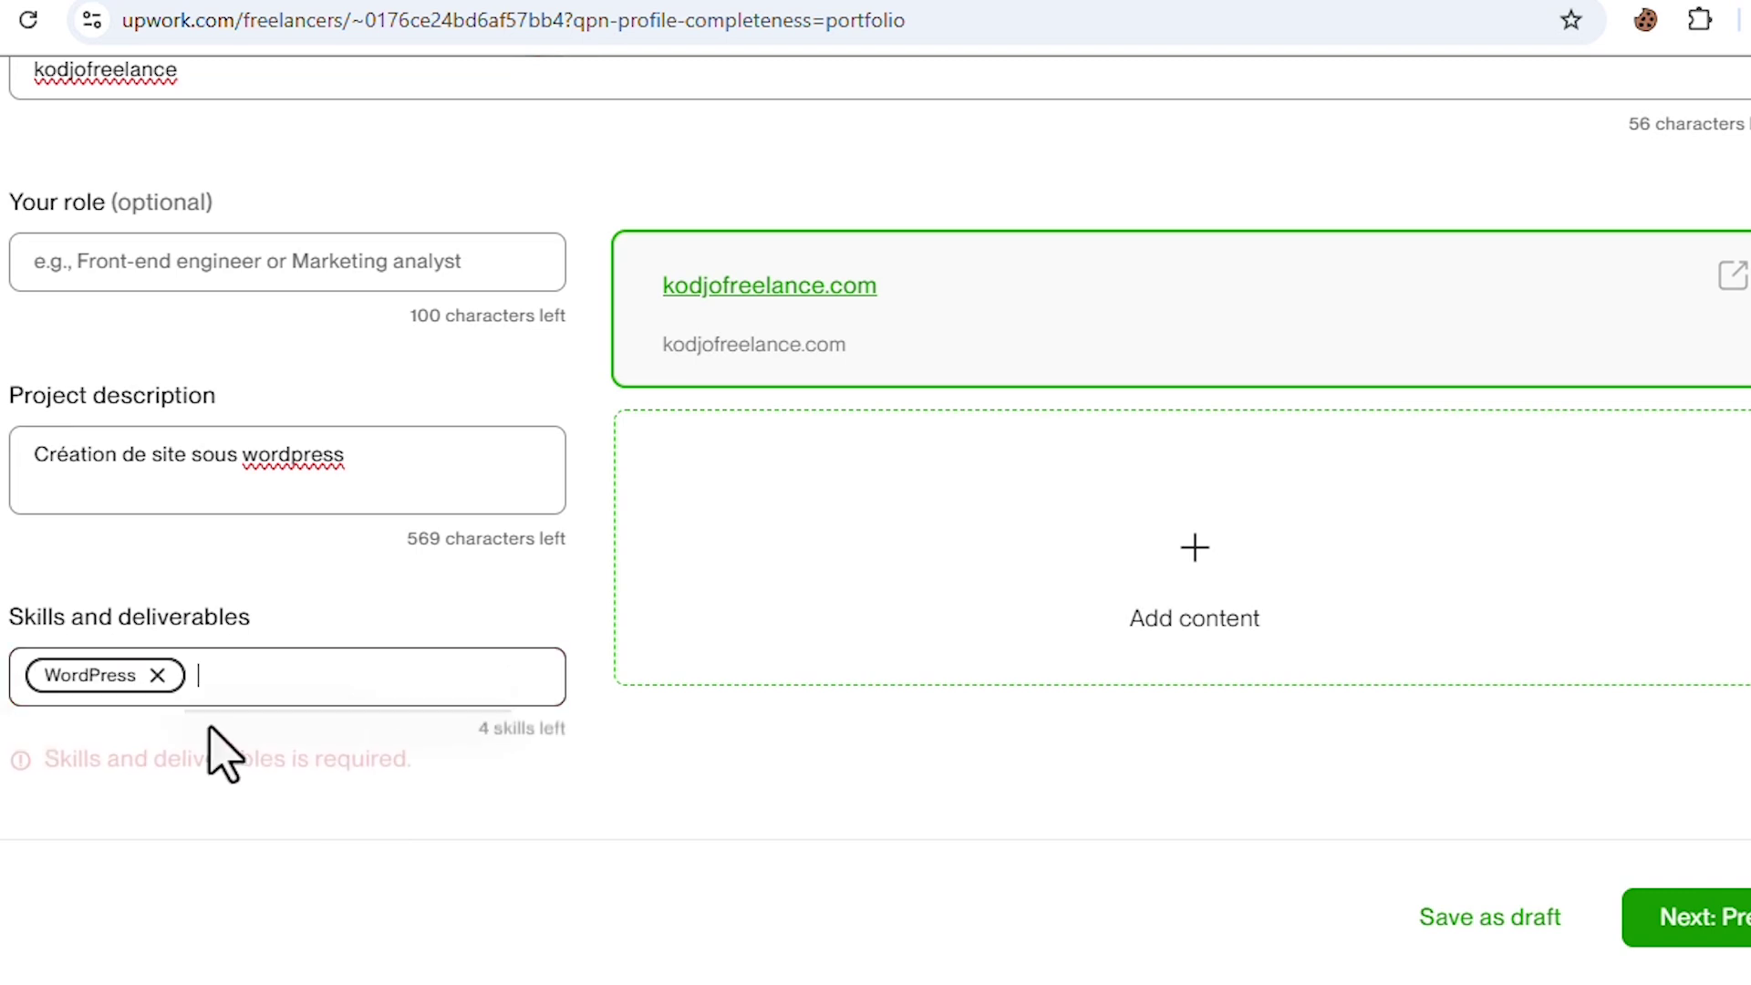
text(wo)
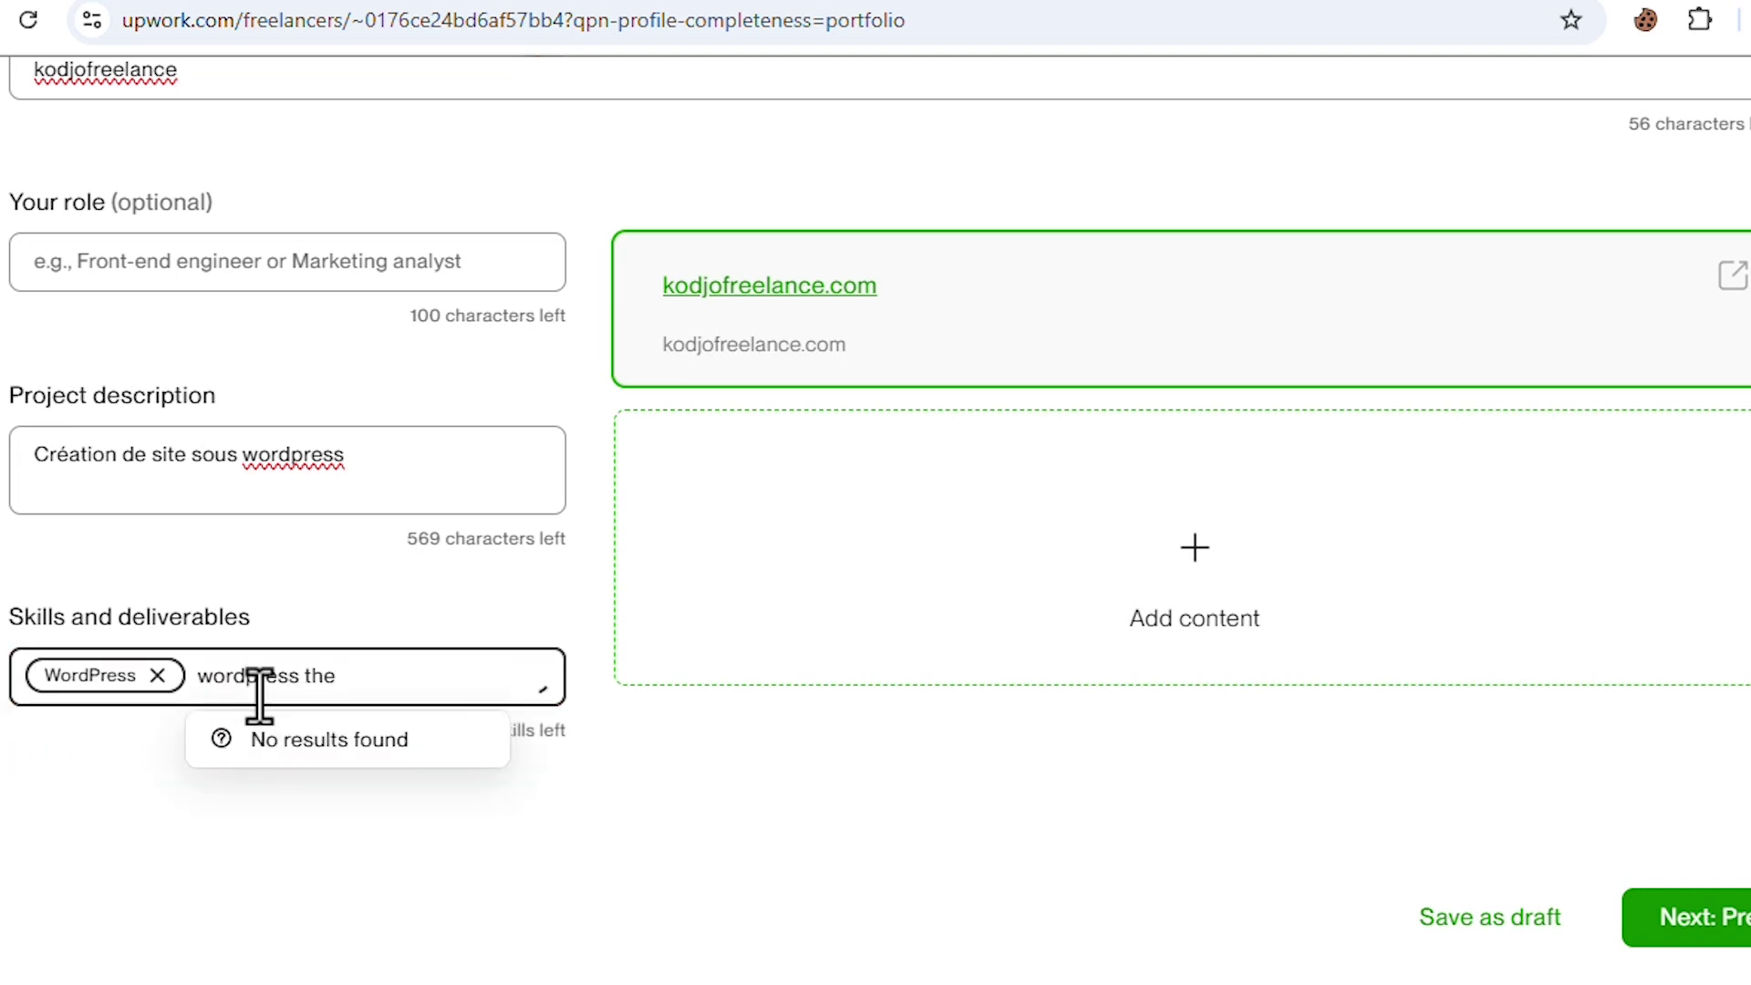
text(rdpress the)
click(345, 762)
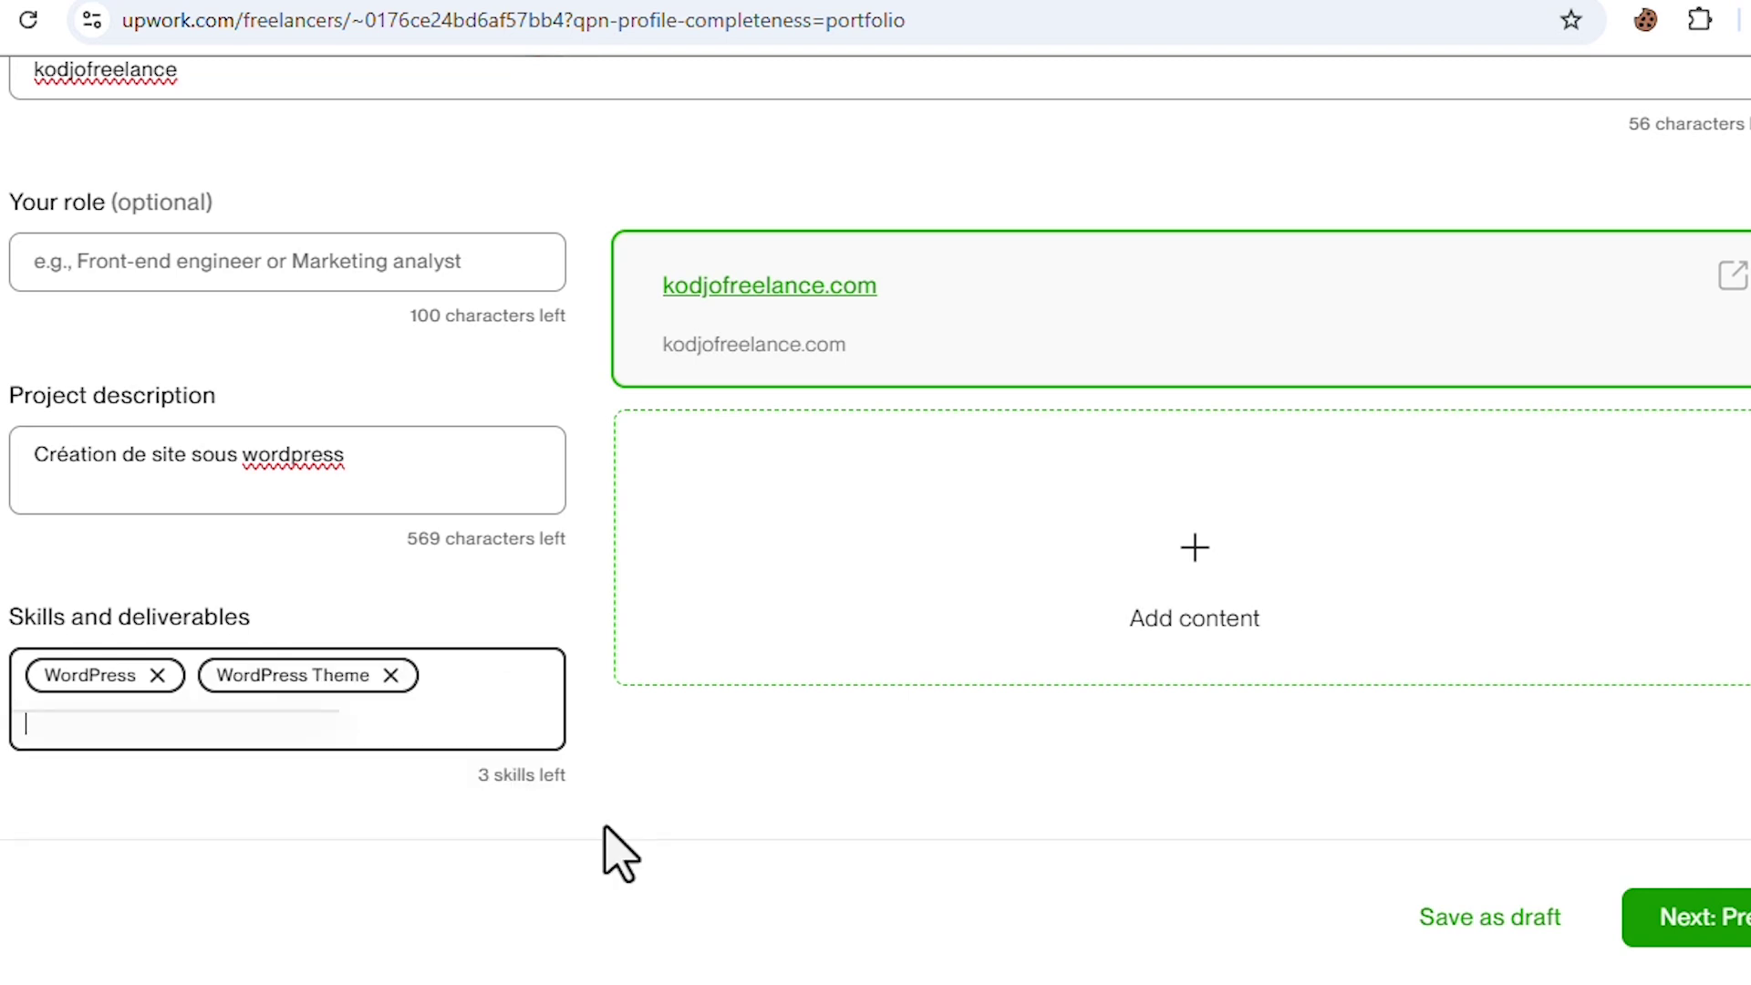
Step: Upload "Design sans titre (2).png" from the Téléchargements folder as the project thumbnail and publish the portfolio project
click(1710, 940)
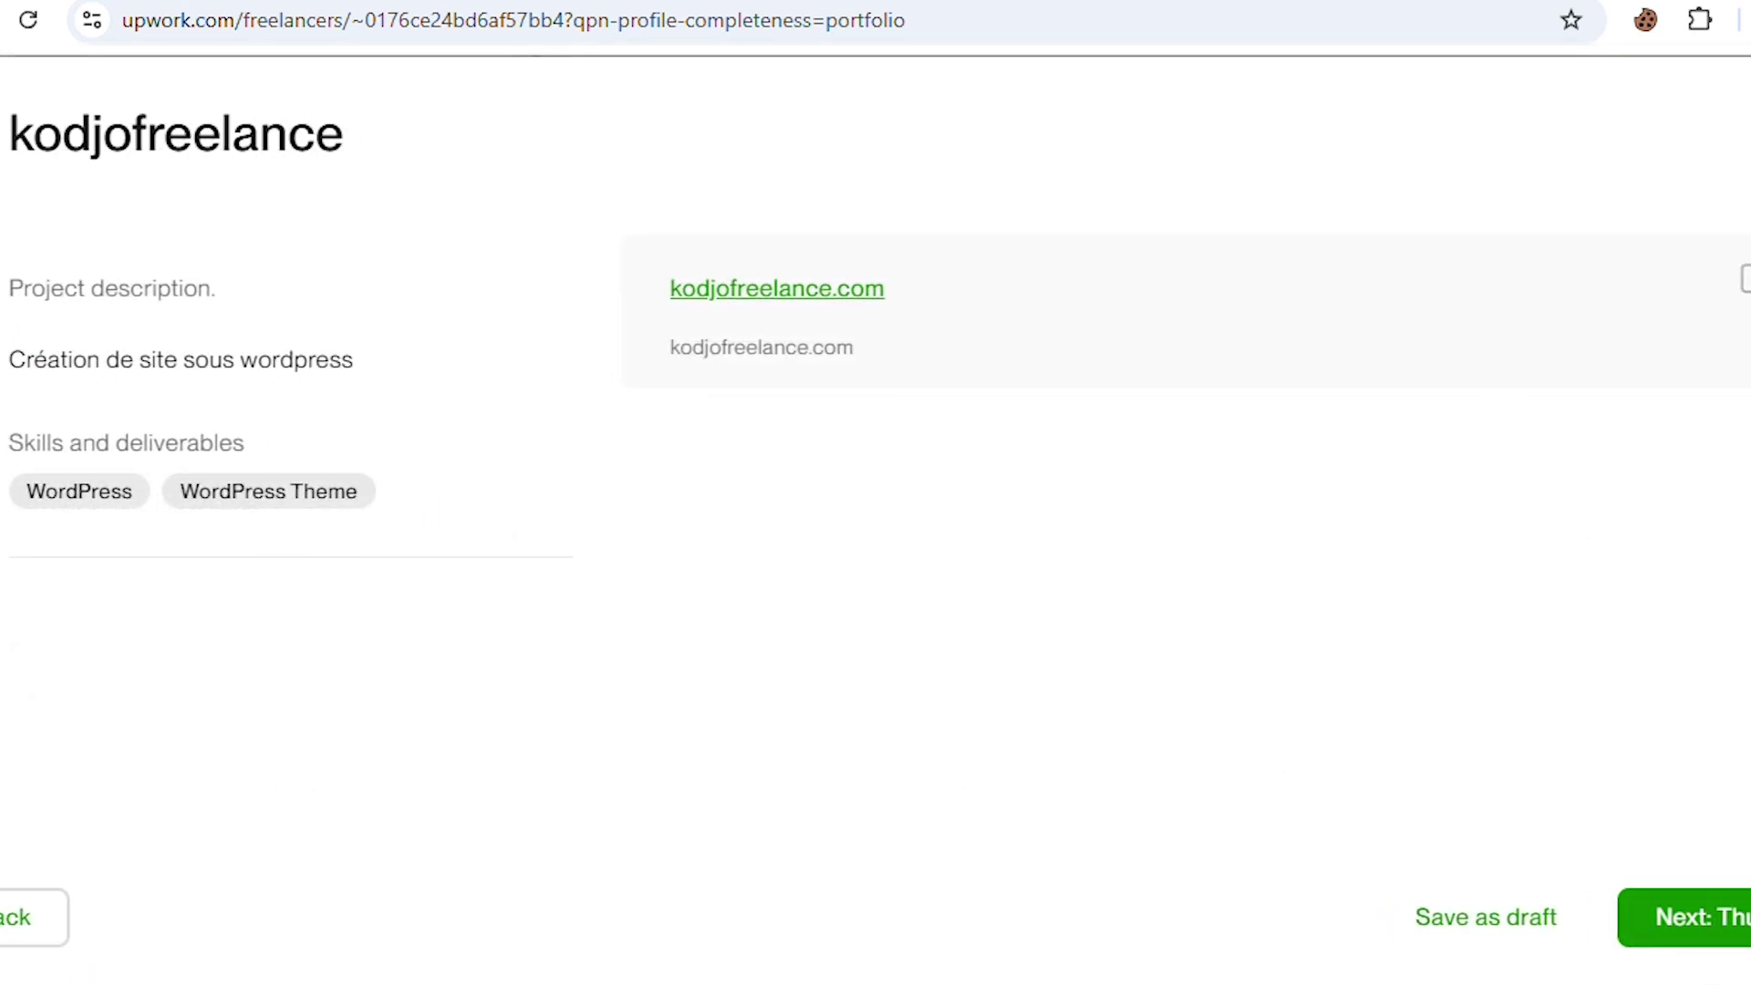
click(1737, 940)
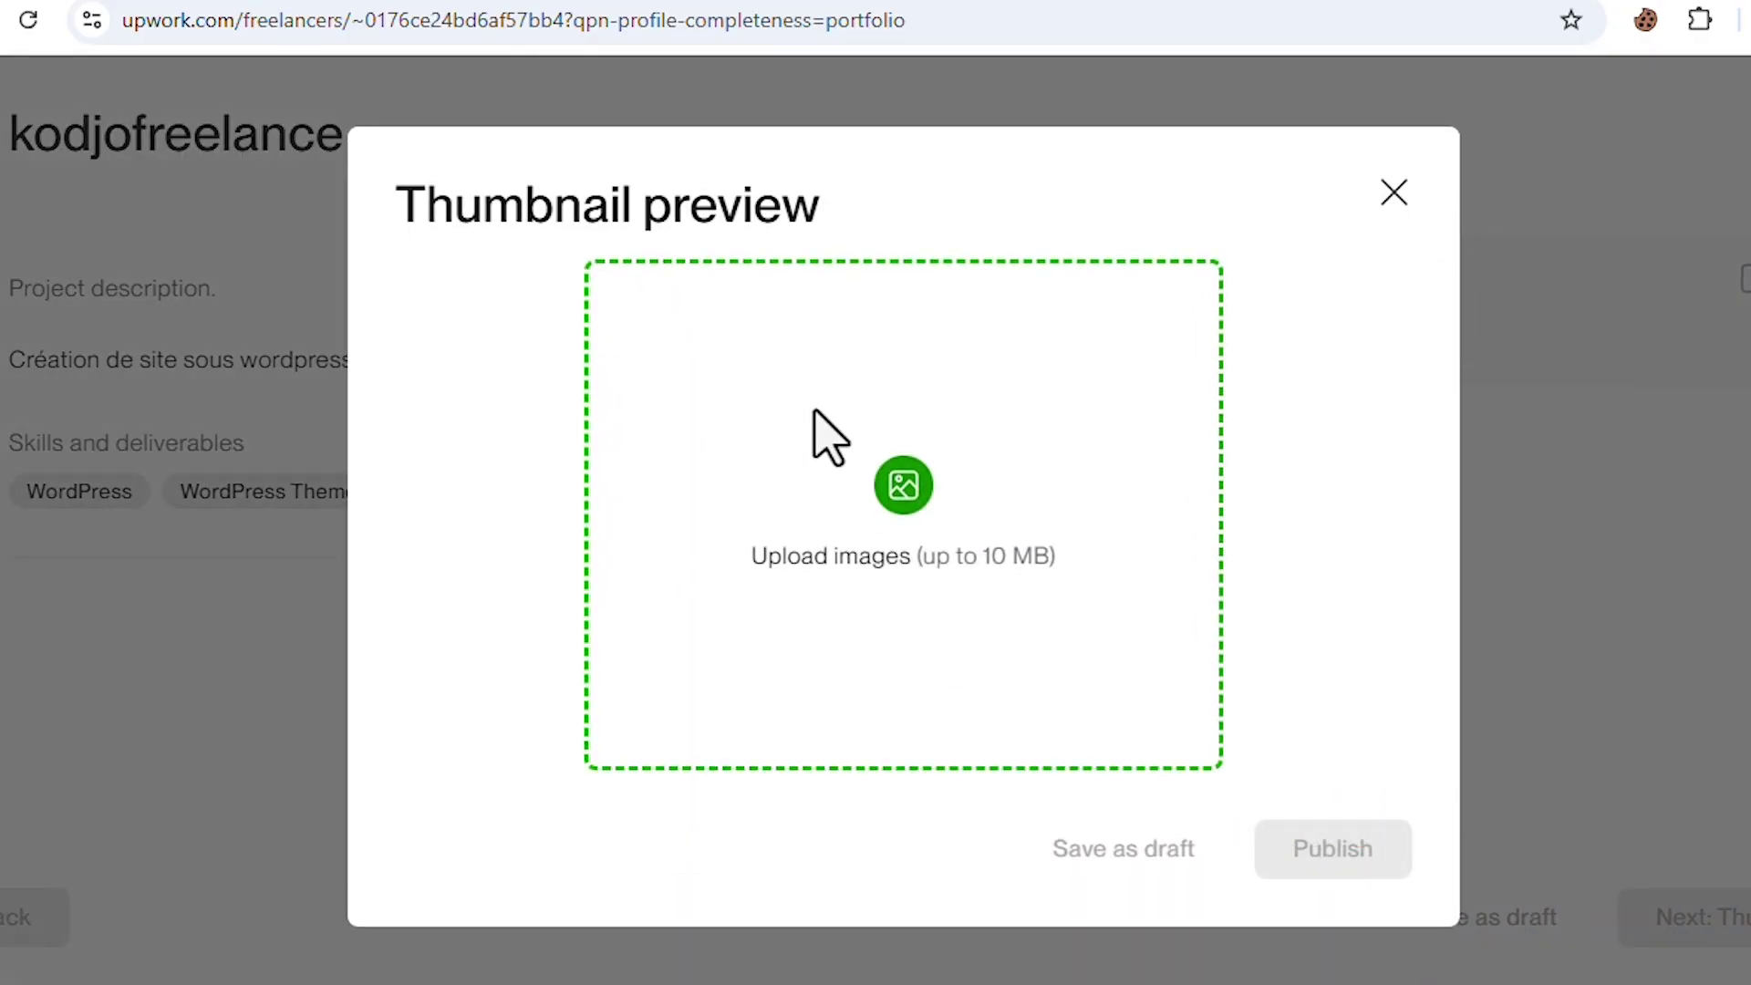
click(916, 509)
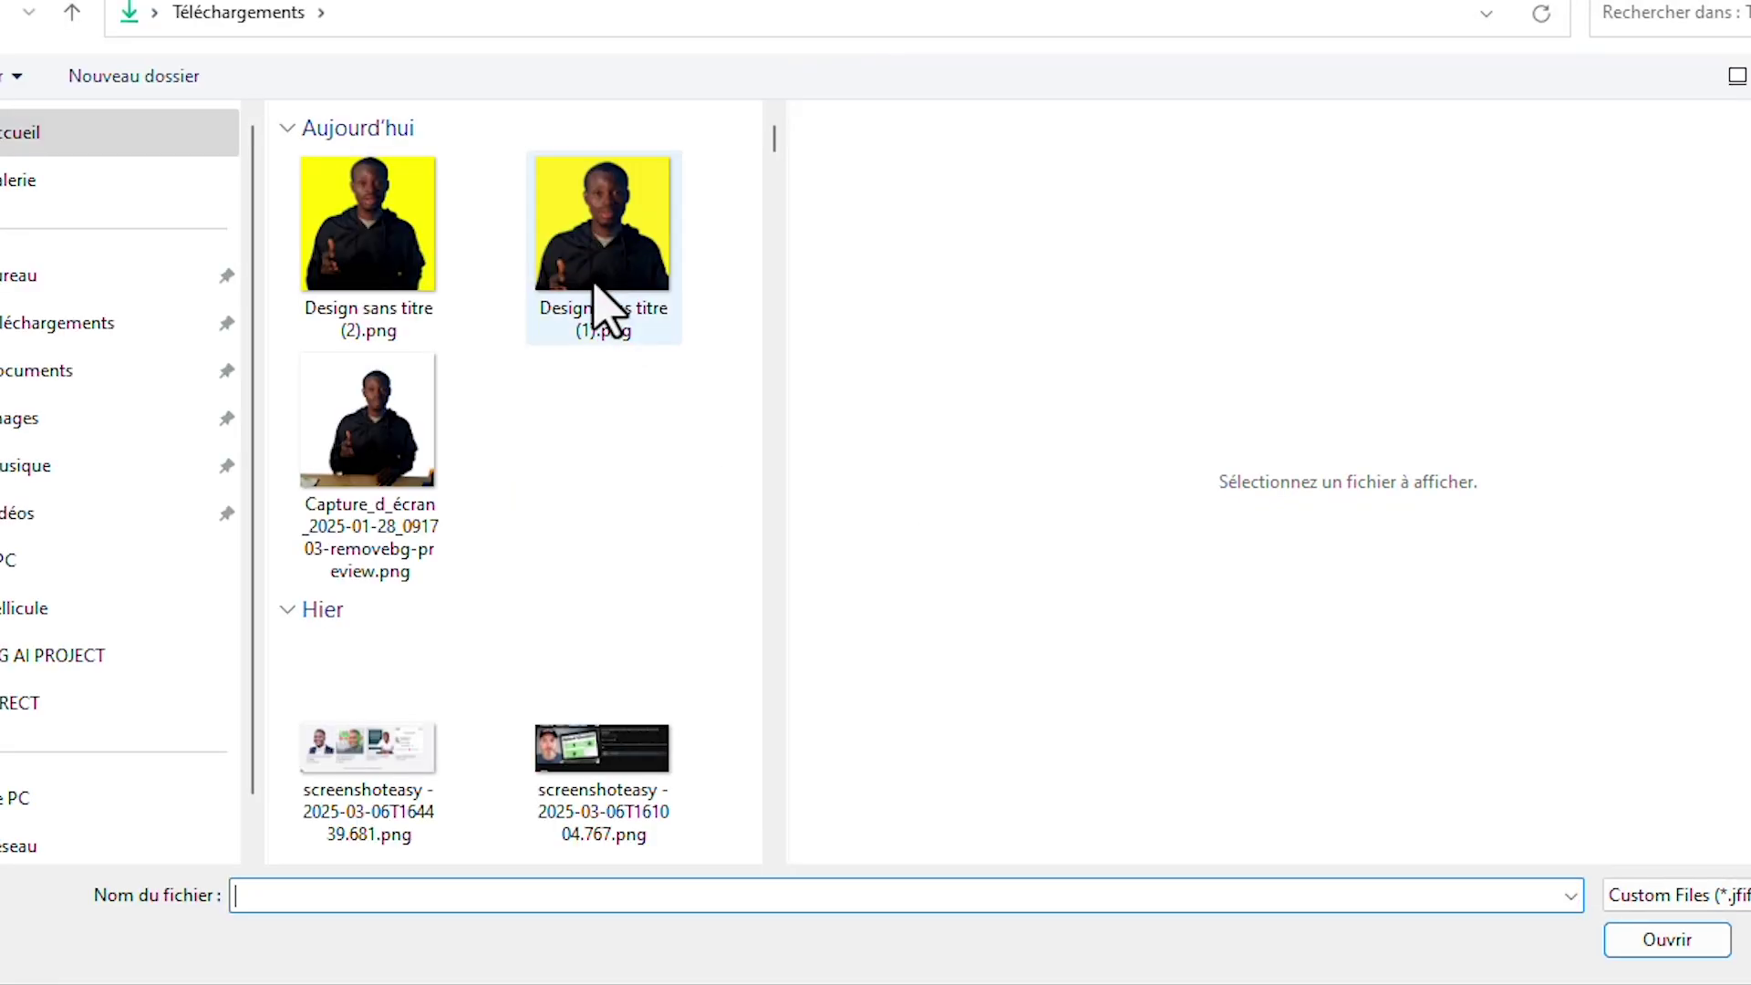
click(664, 241)
click(317, 270)
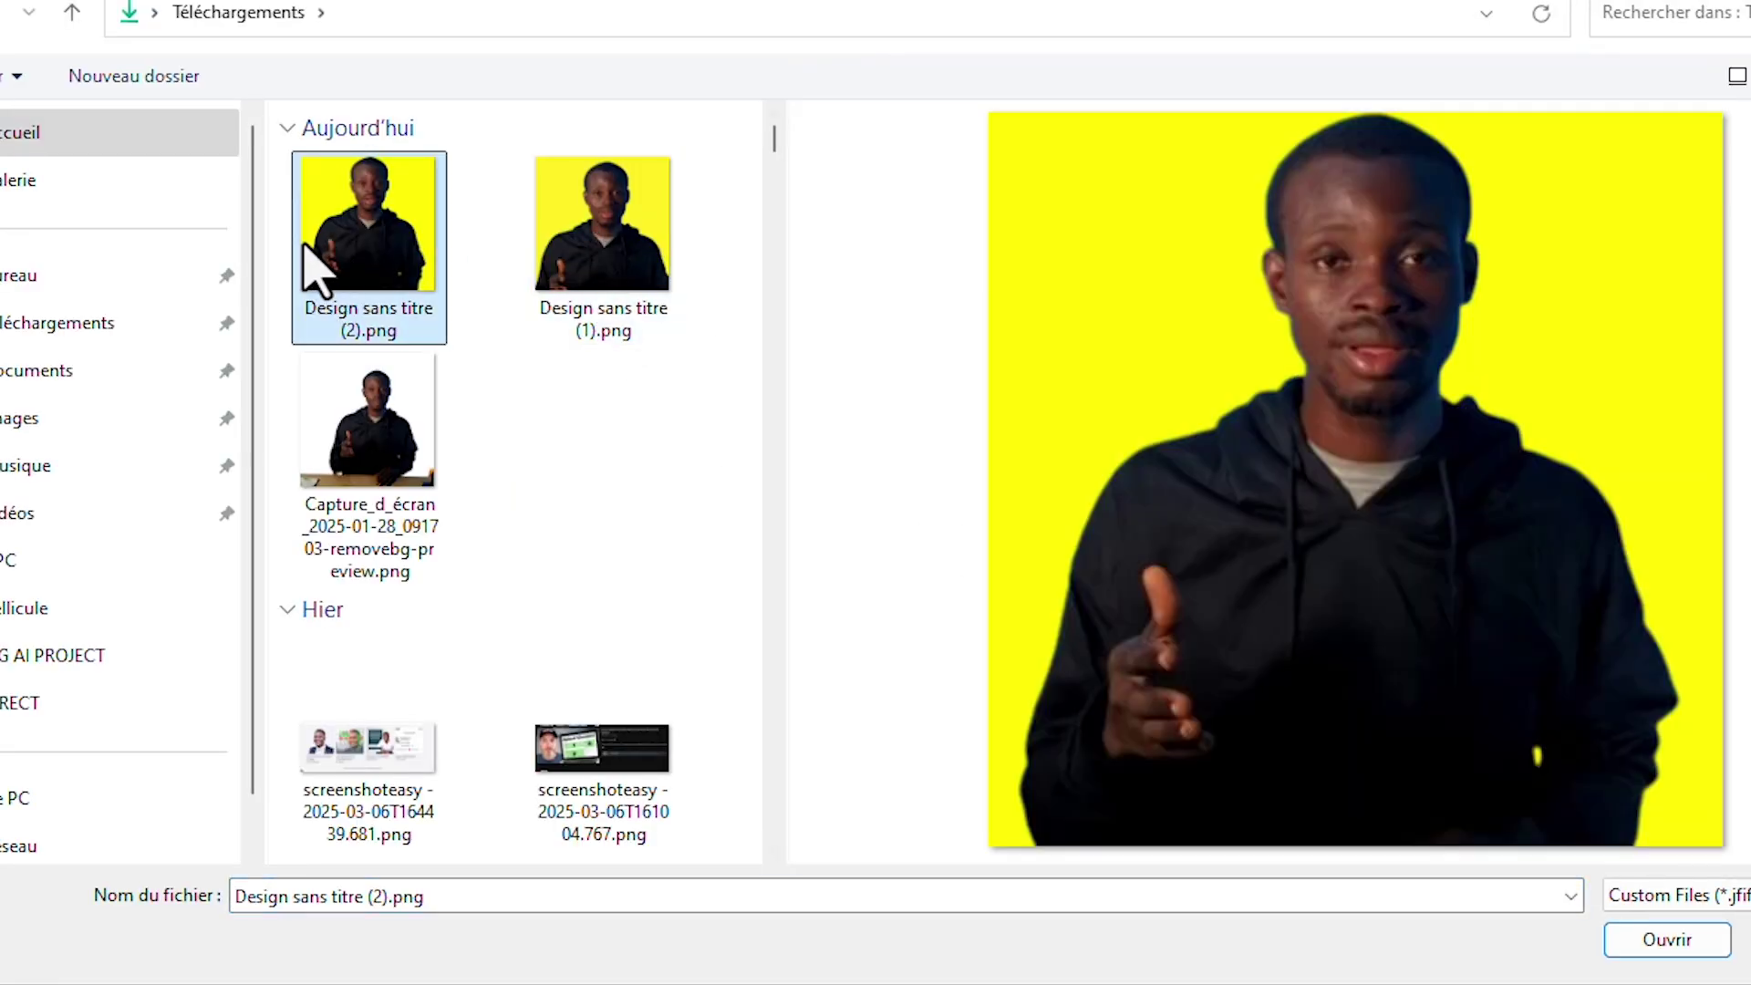
click(1628, 944)
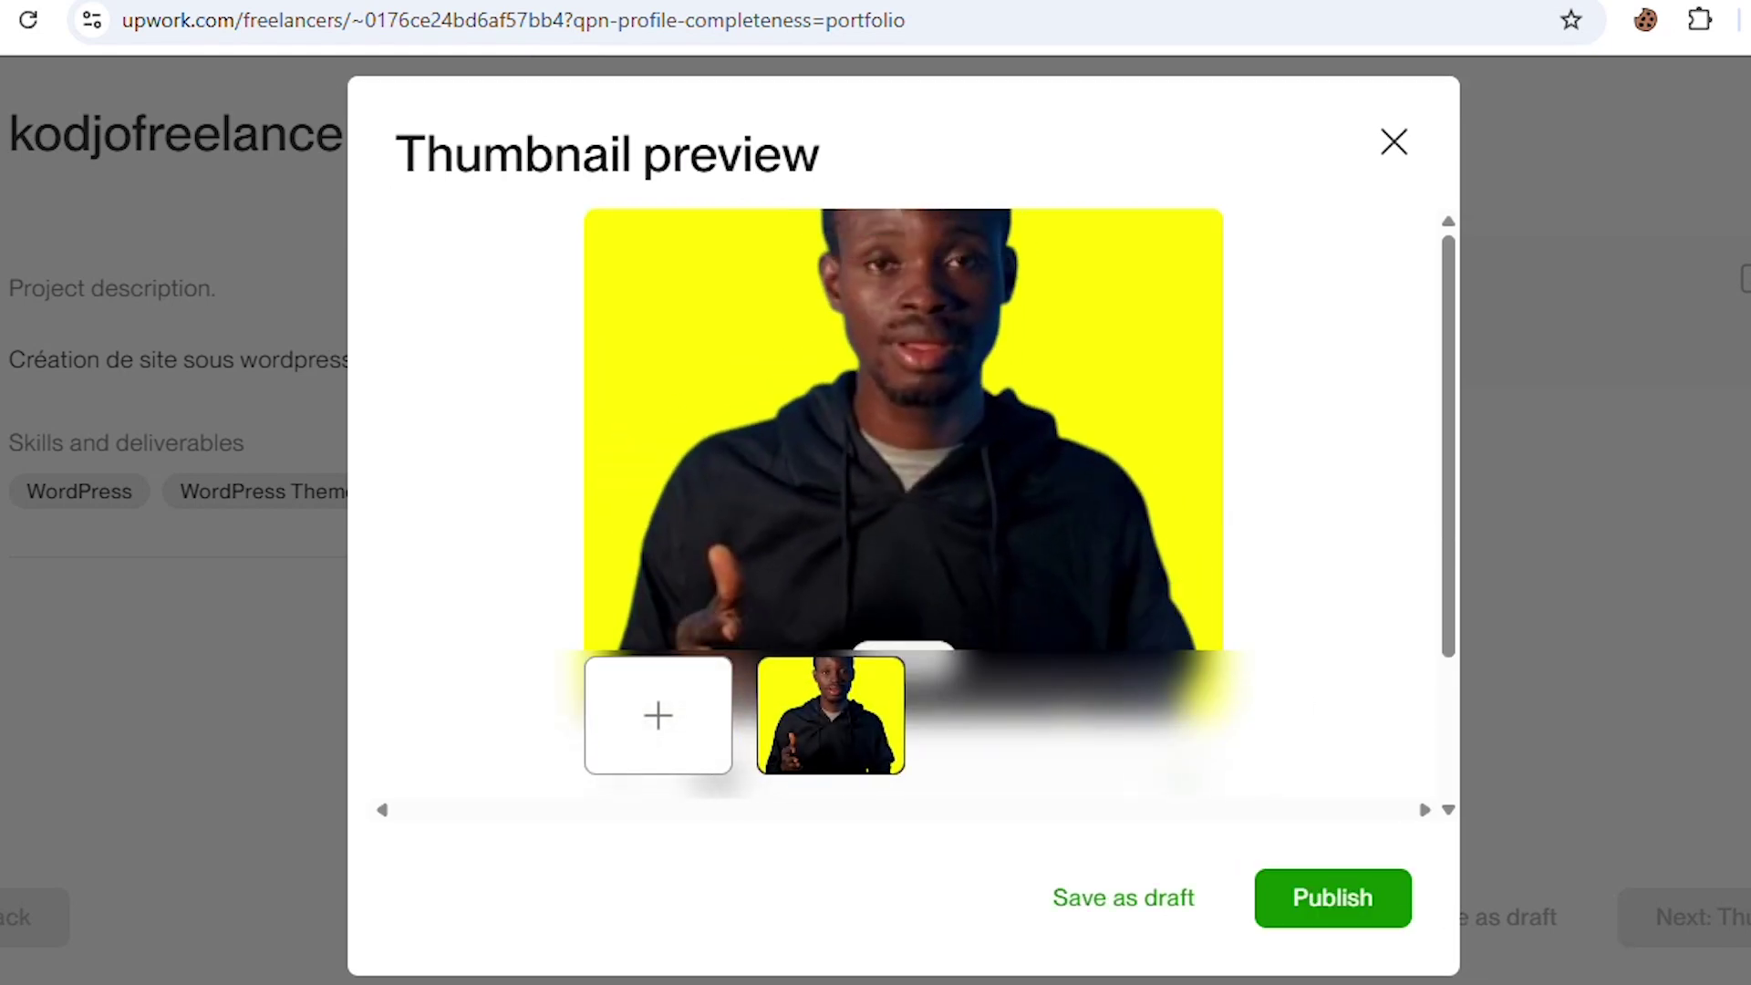
click(1359, 924)
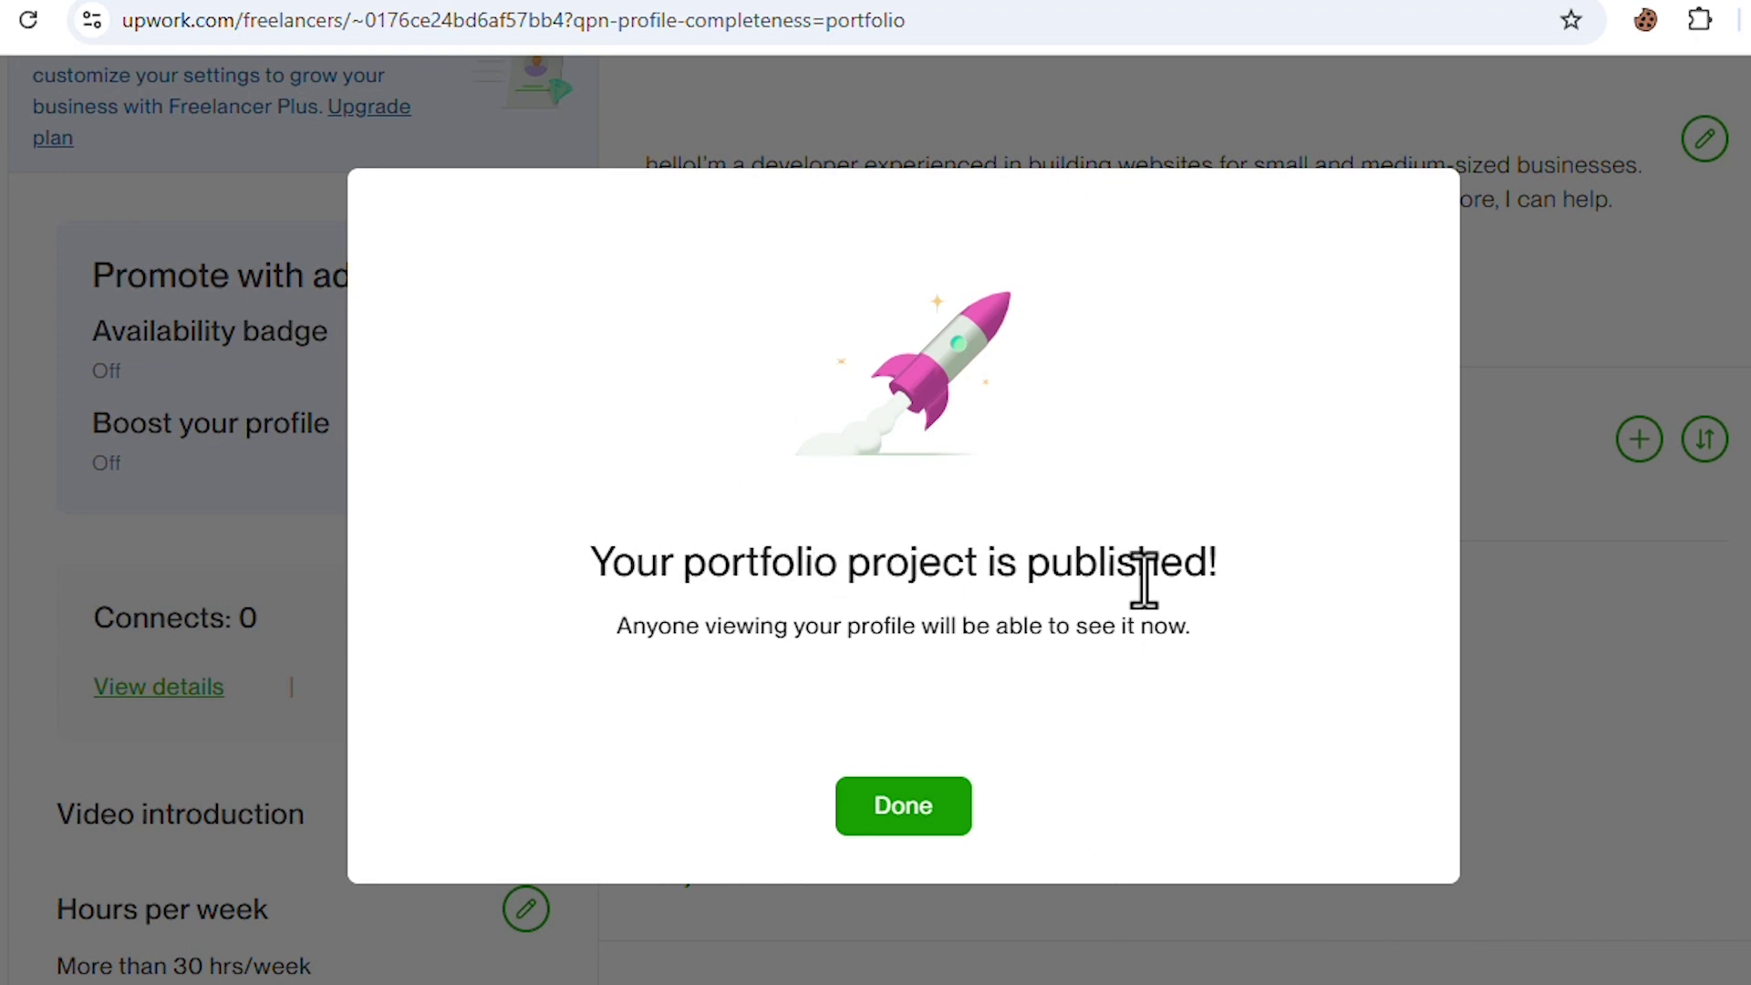
click(873, 815)
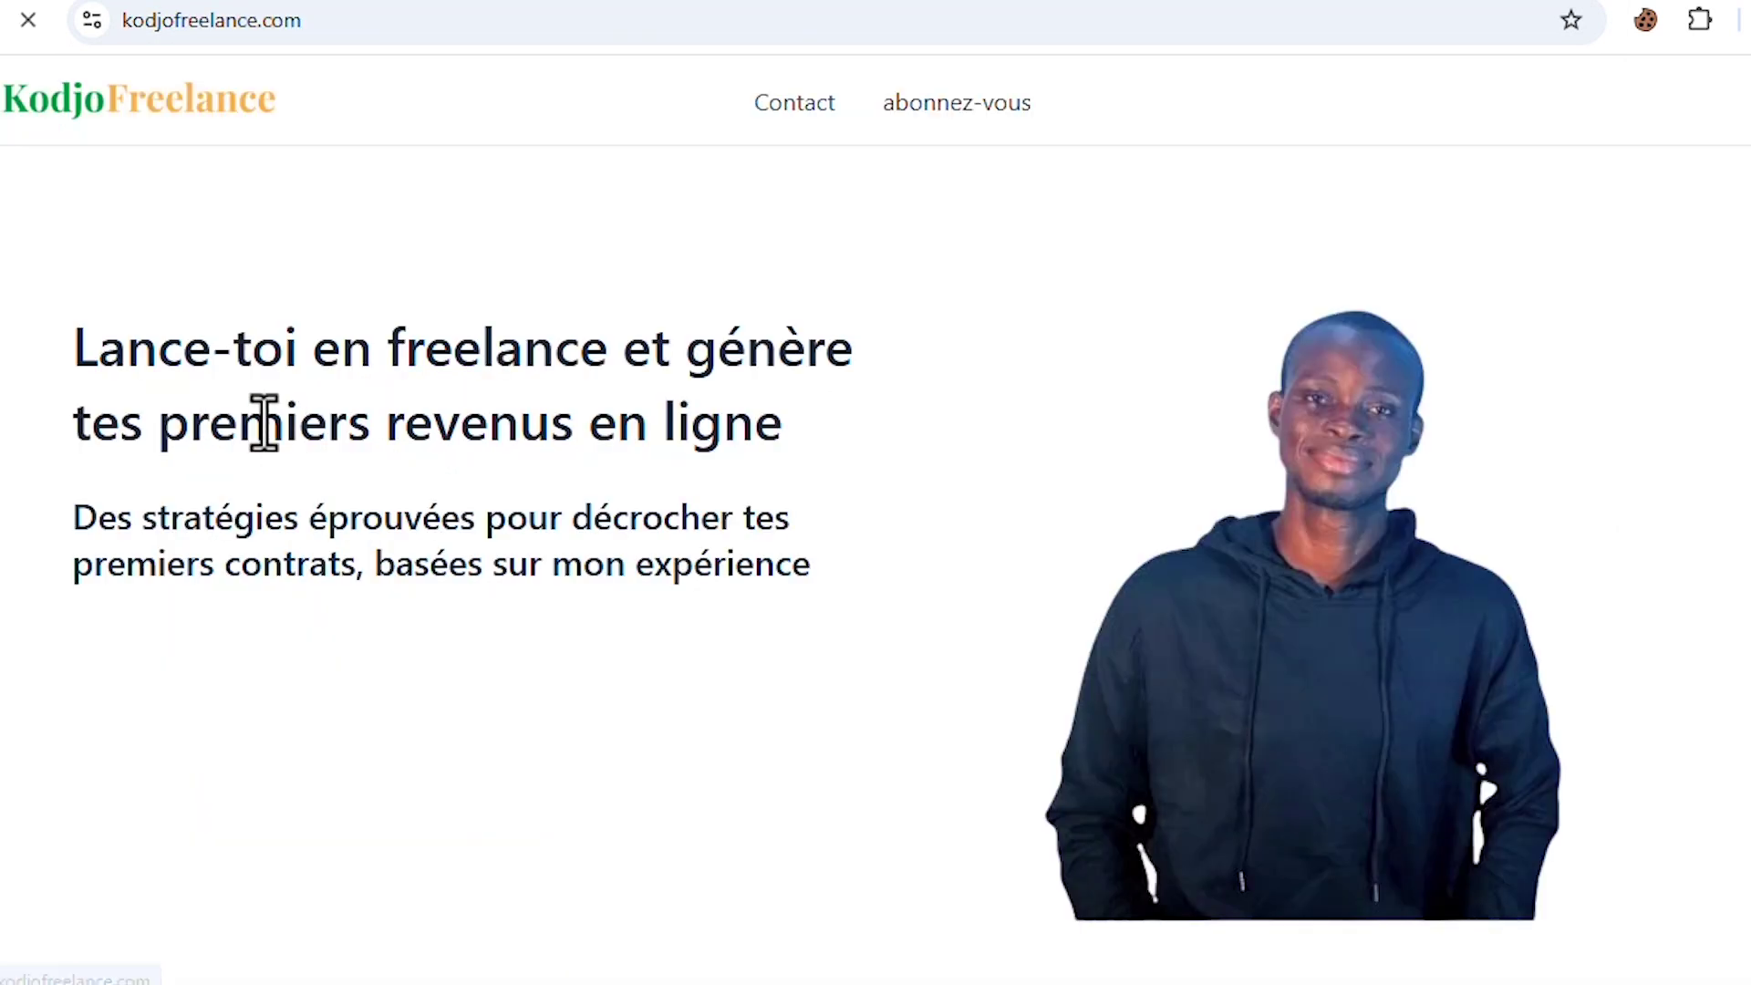
Step: Look through the kodjofreelance.com home page and open its "abonnez-vous" page
scroll(754, 547, down, 10)
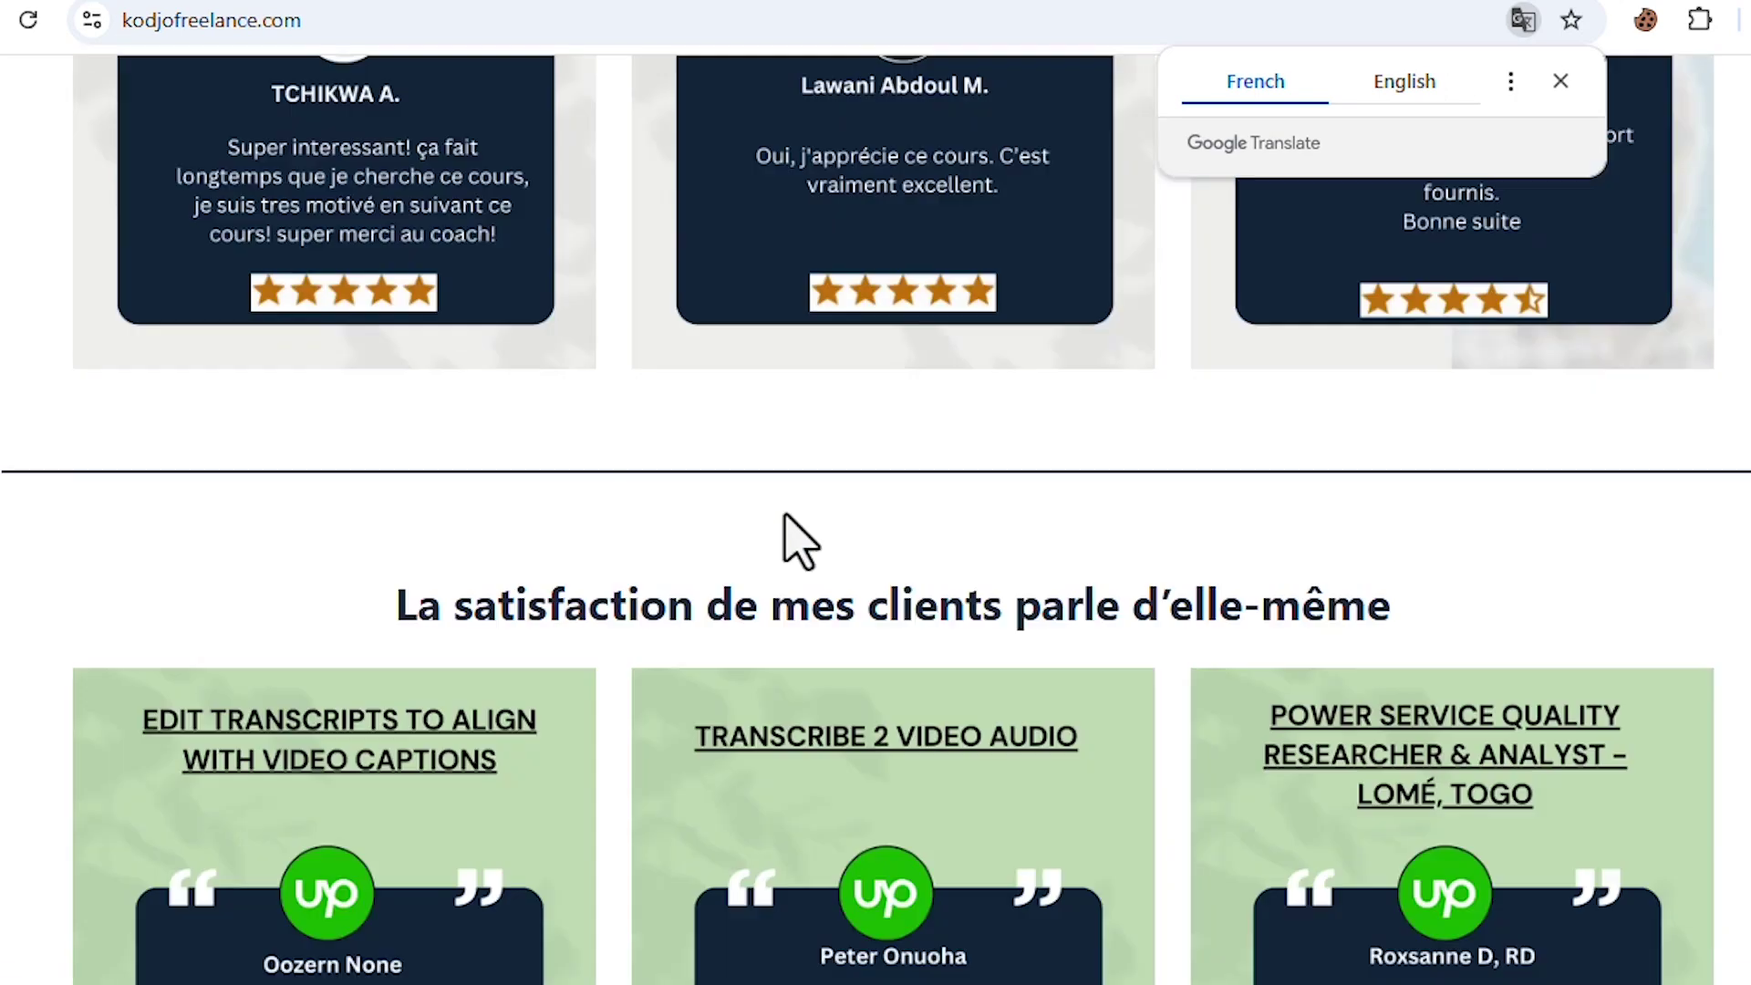
scroll(793, 535, up, 10)
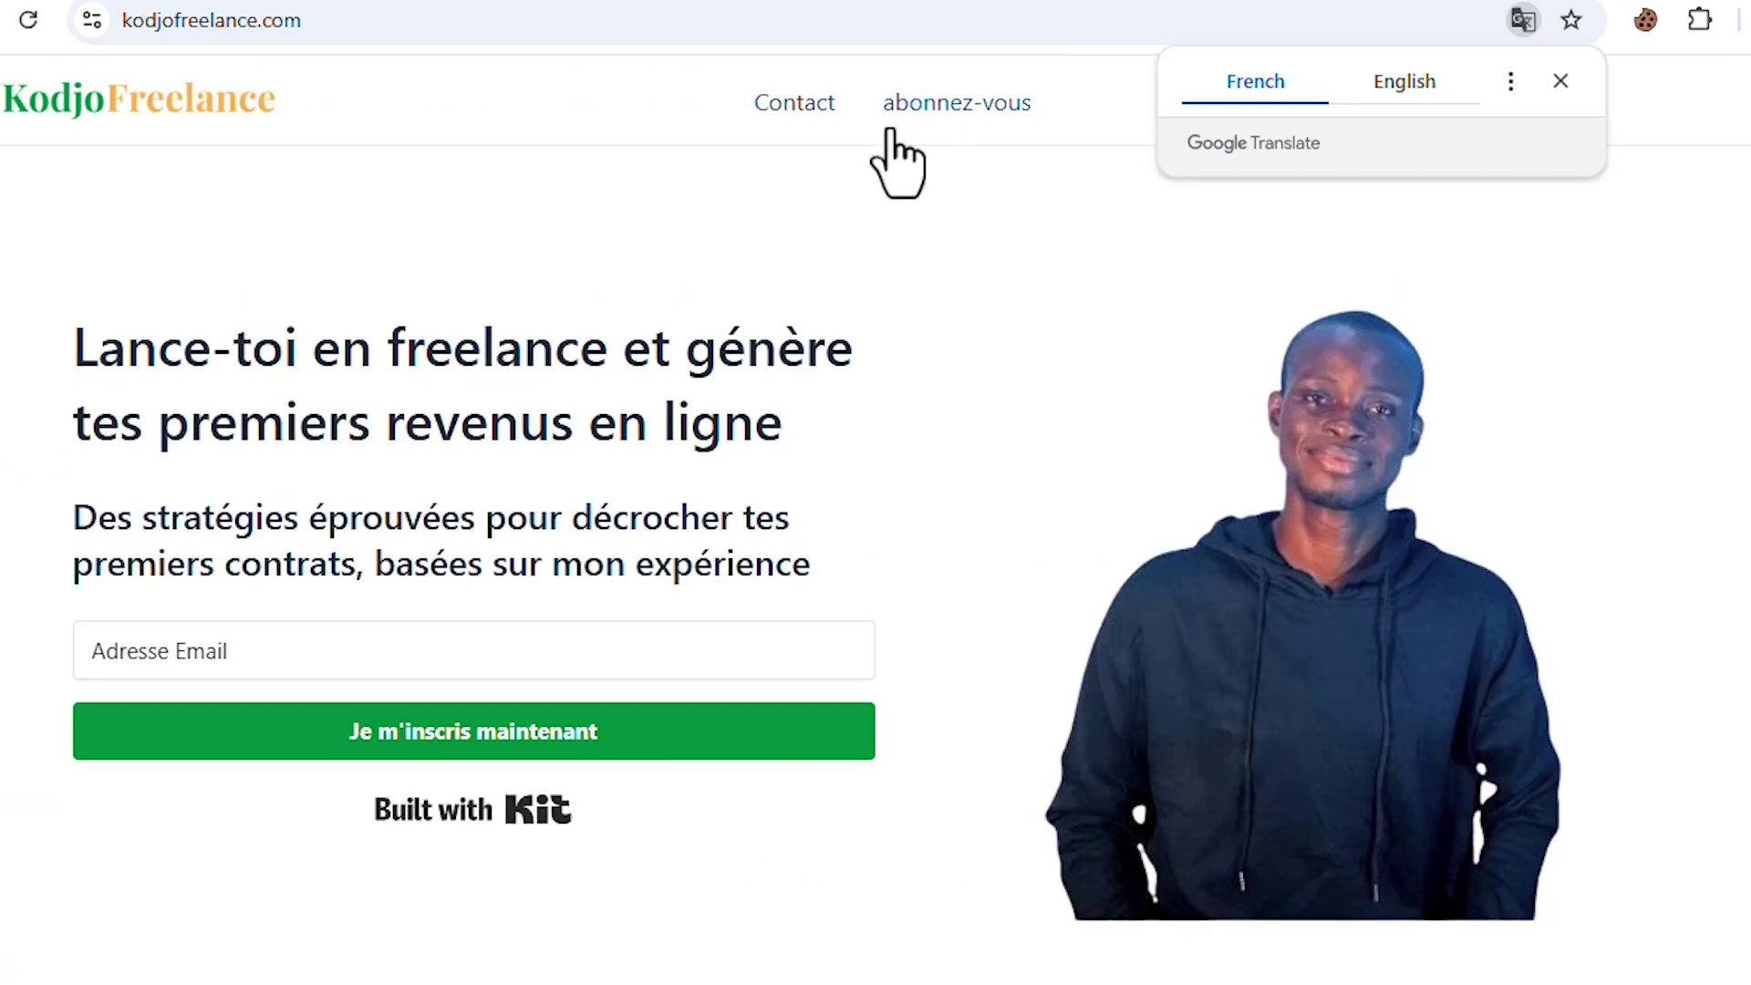
click(916, 114)
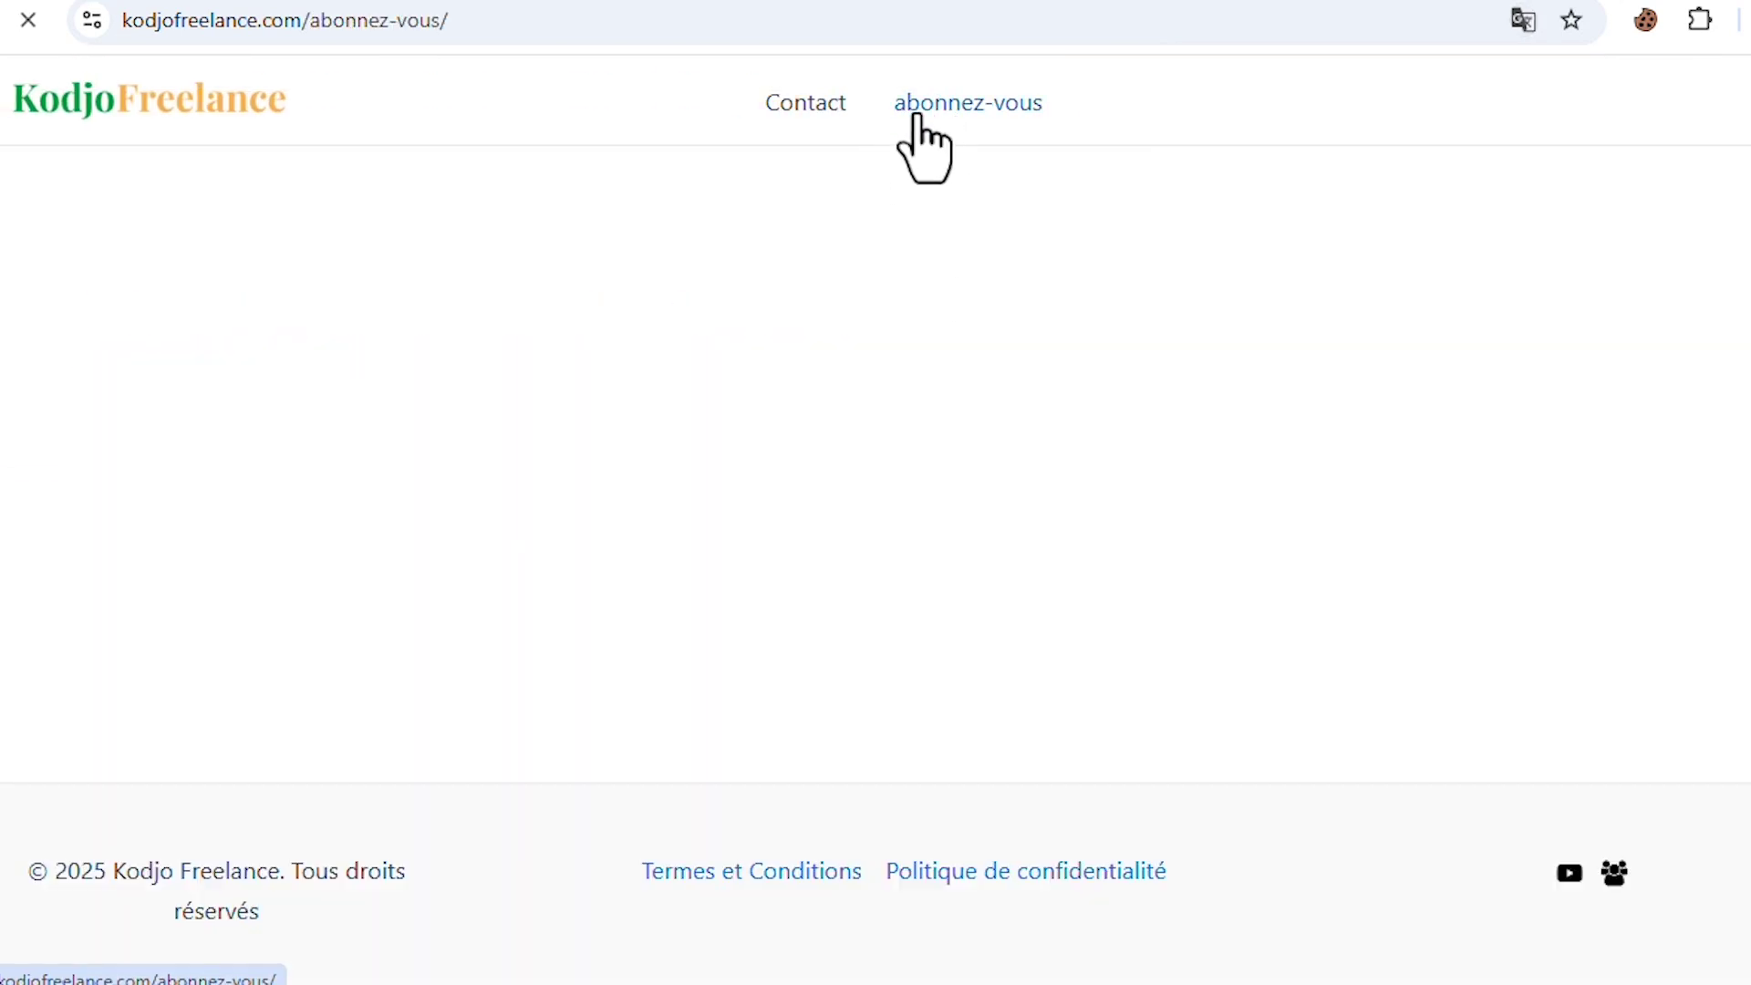
Step: Examine the guide sign-up form on the "abonnez-vous" page, including its name and email fields and submit button
scroll(683, 782, down, 4)
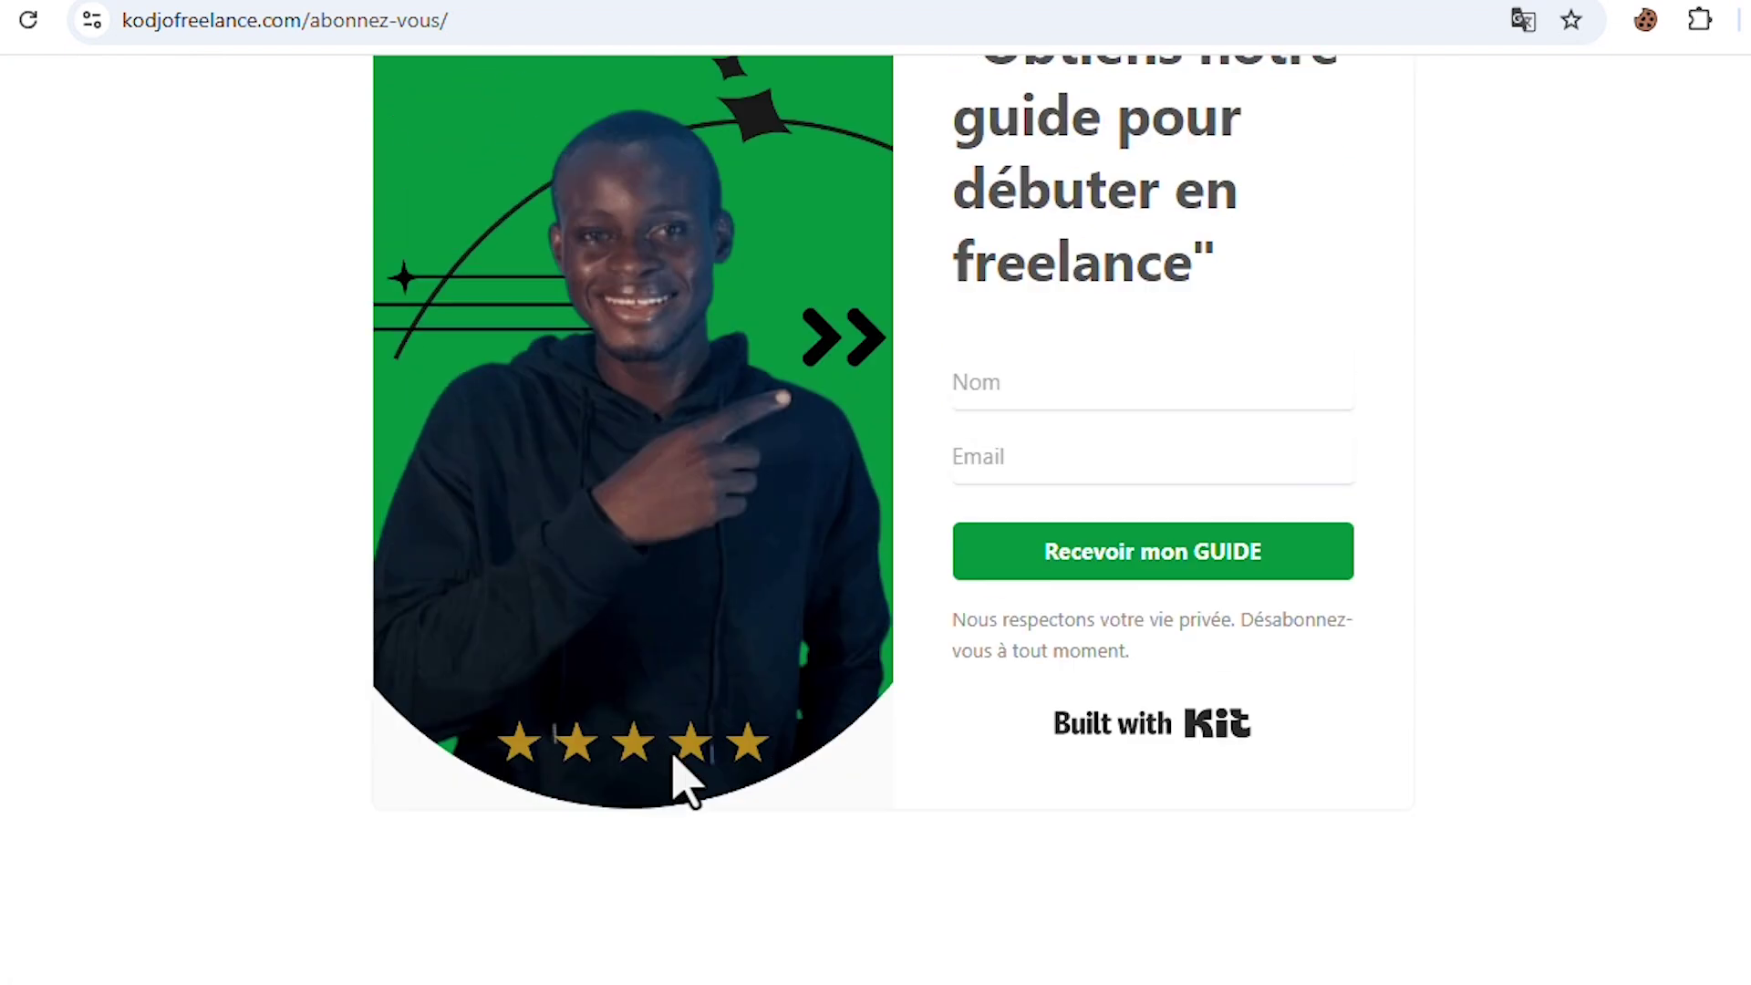
scroll(691, 777, up, 1)
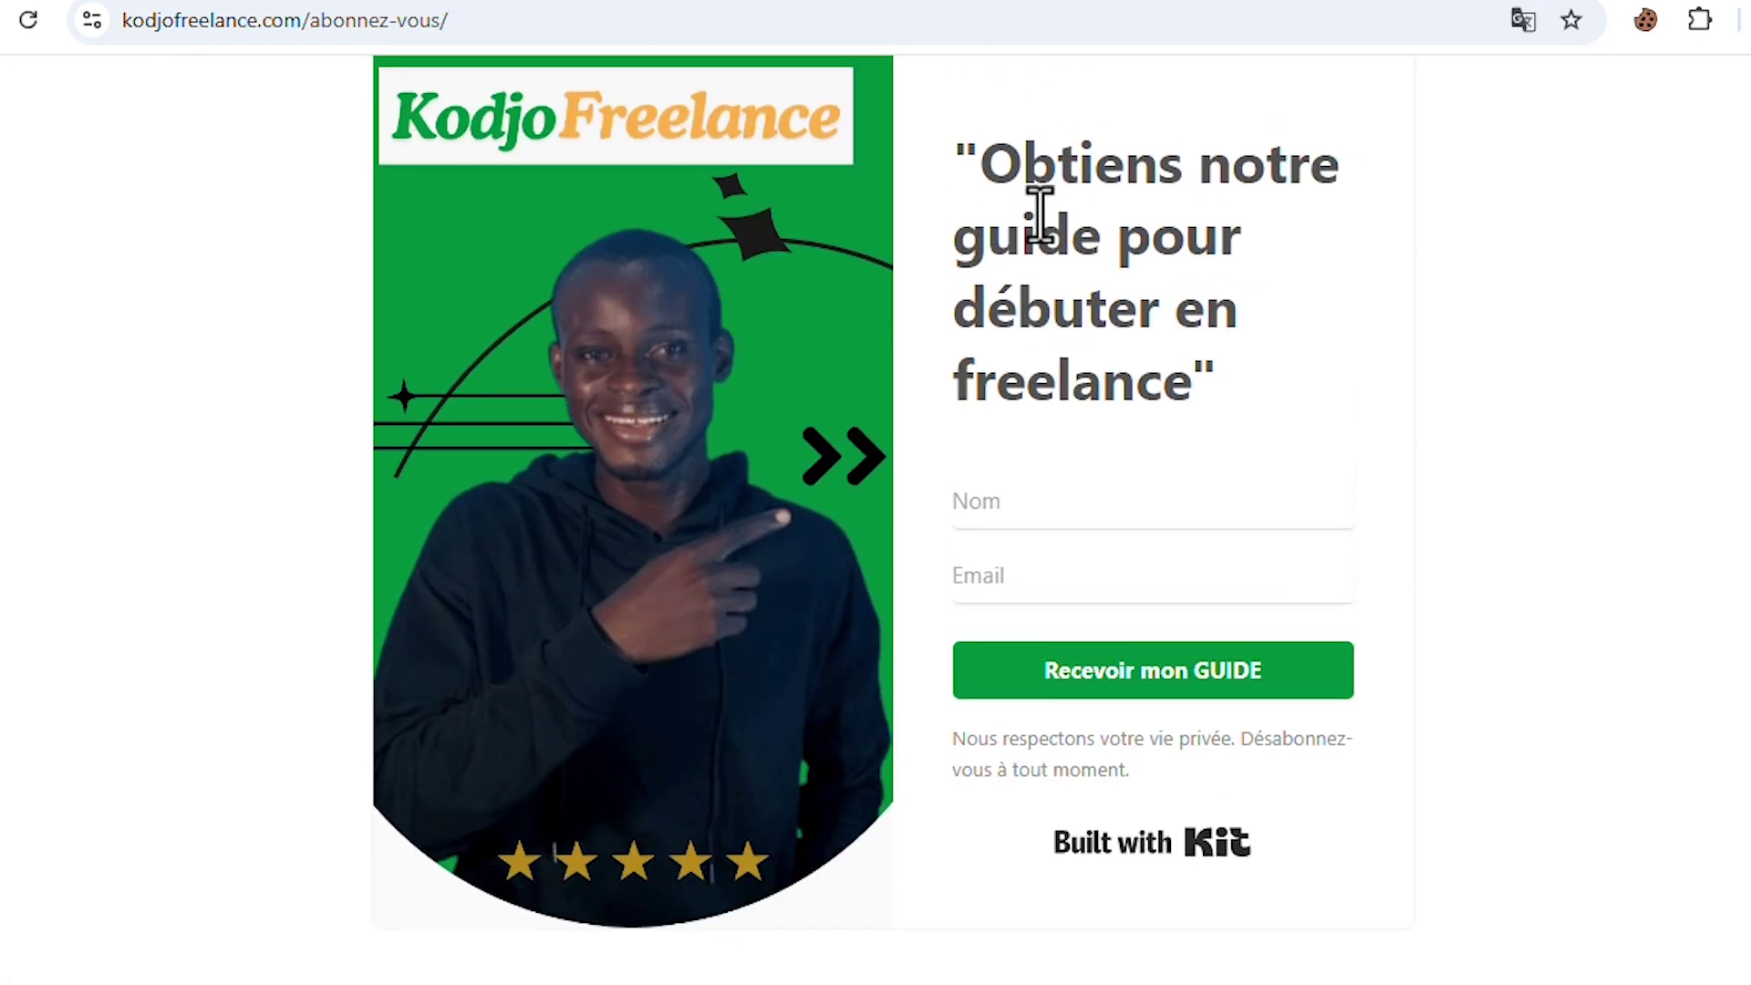
click(1043, 498)
click(1128, 689)
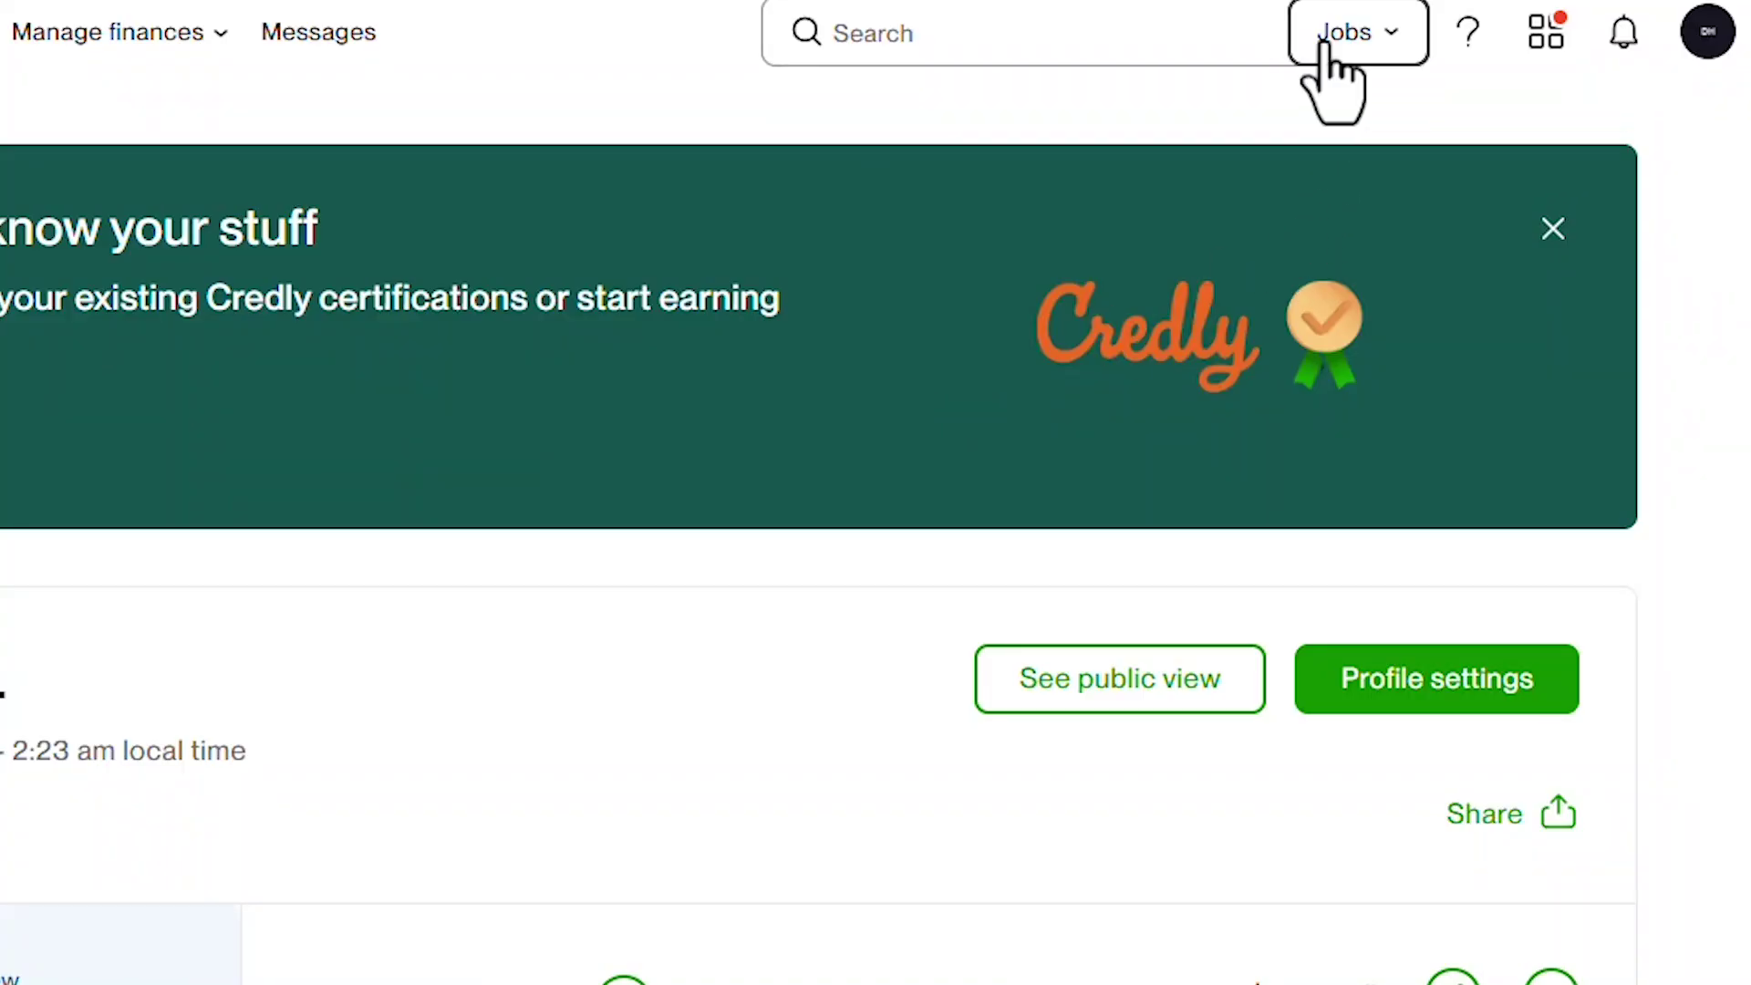
Step: Switch to Upwork, set the search category to Talent and search for the suggested term "video edditing"
click(1346, 41)
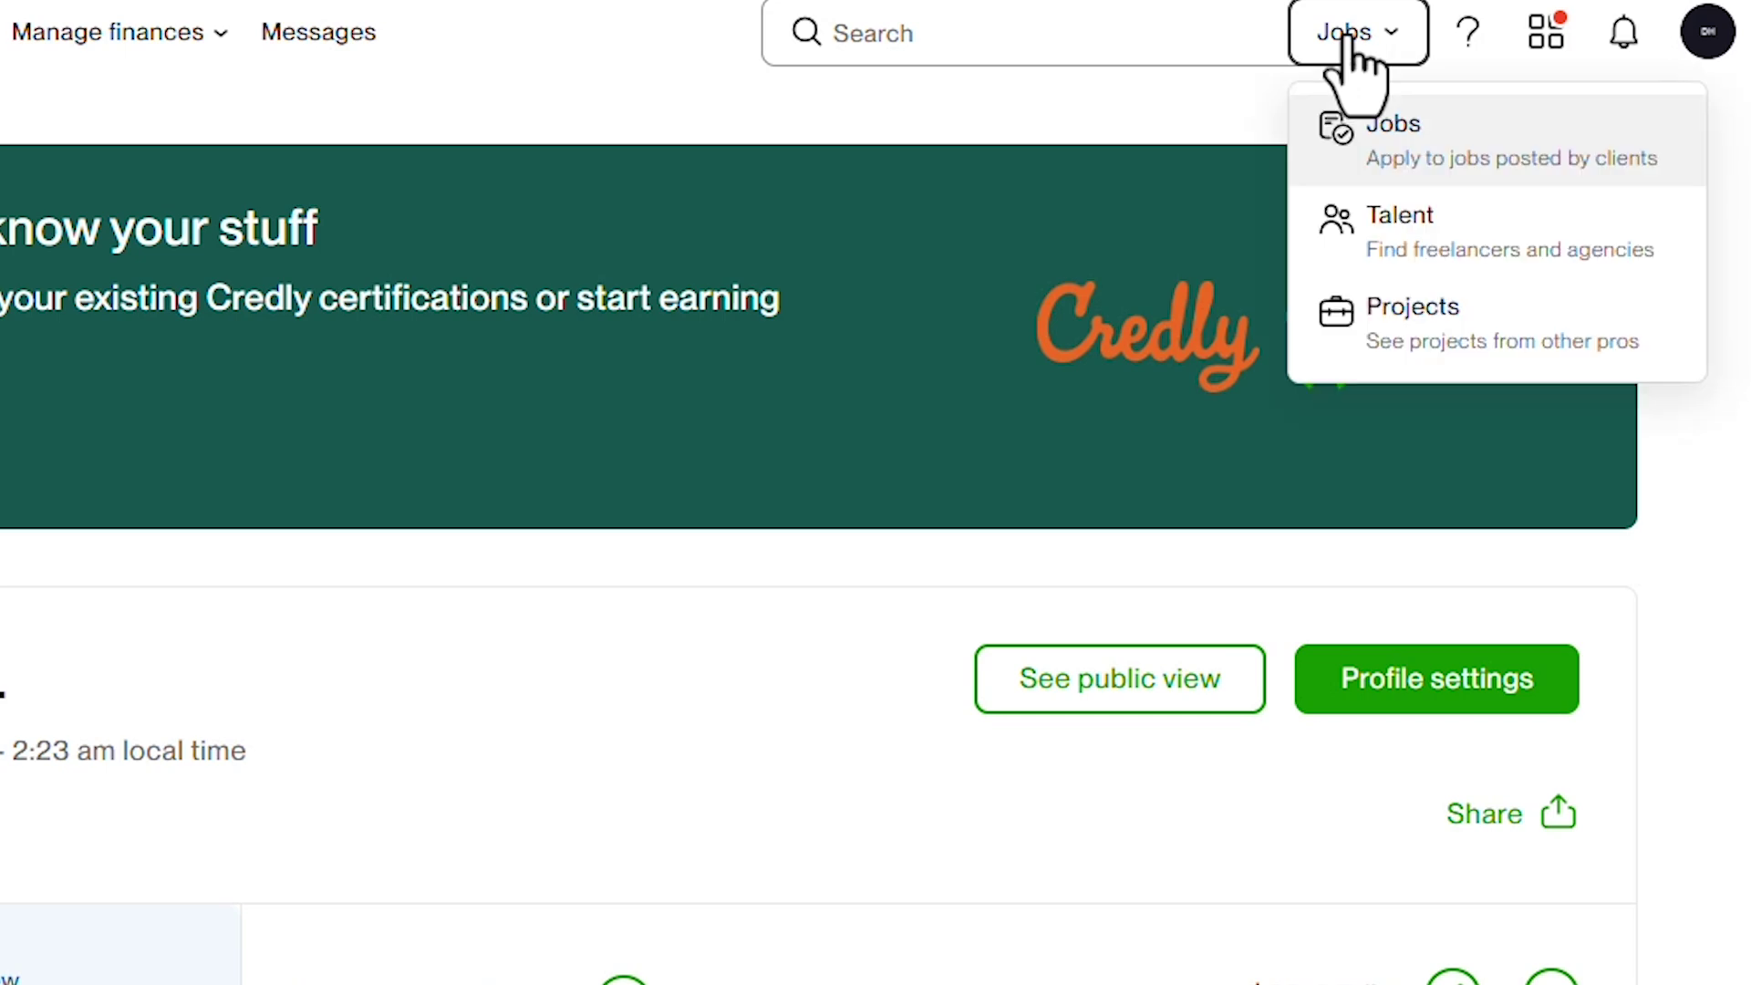
click(1381, 242)
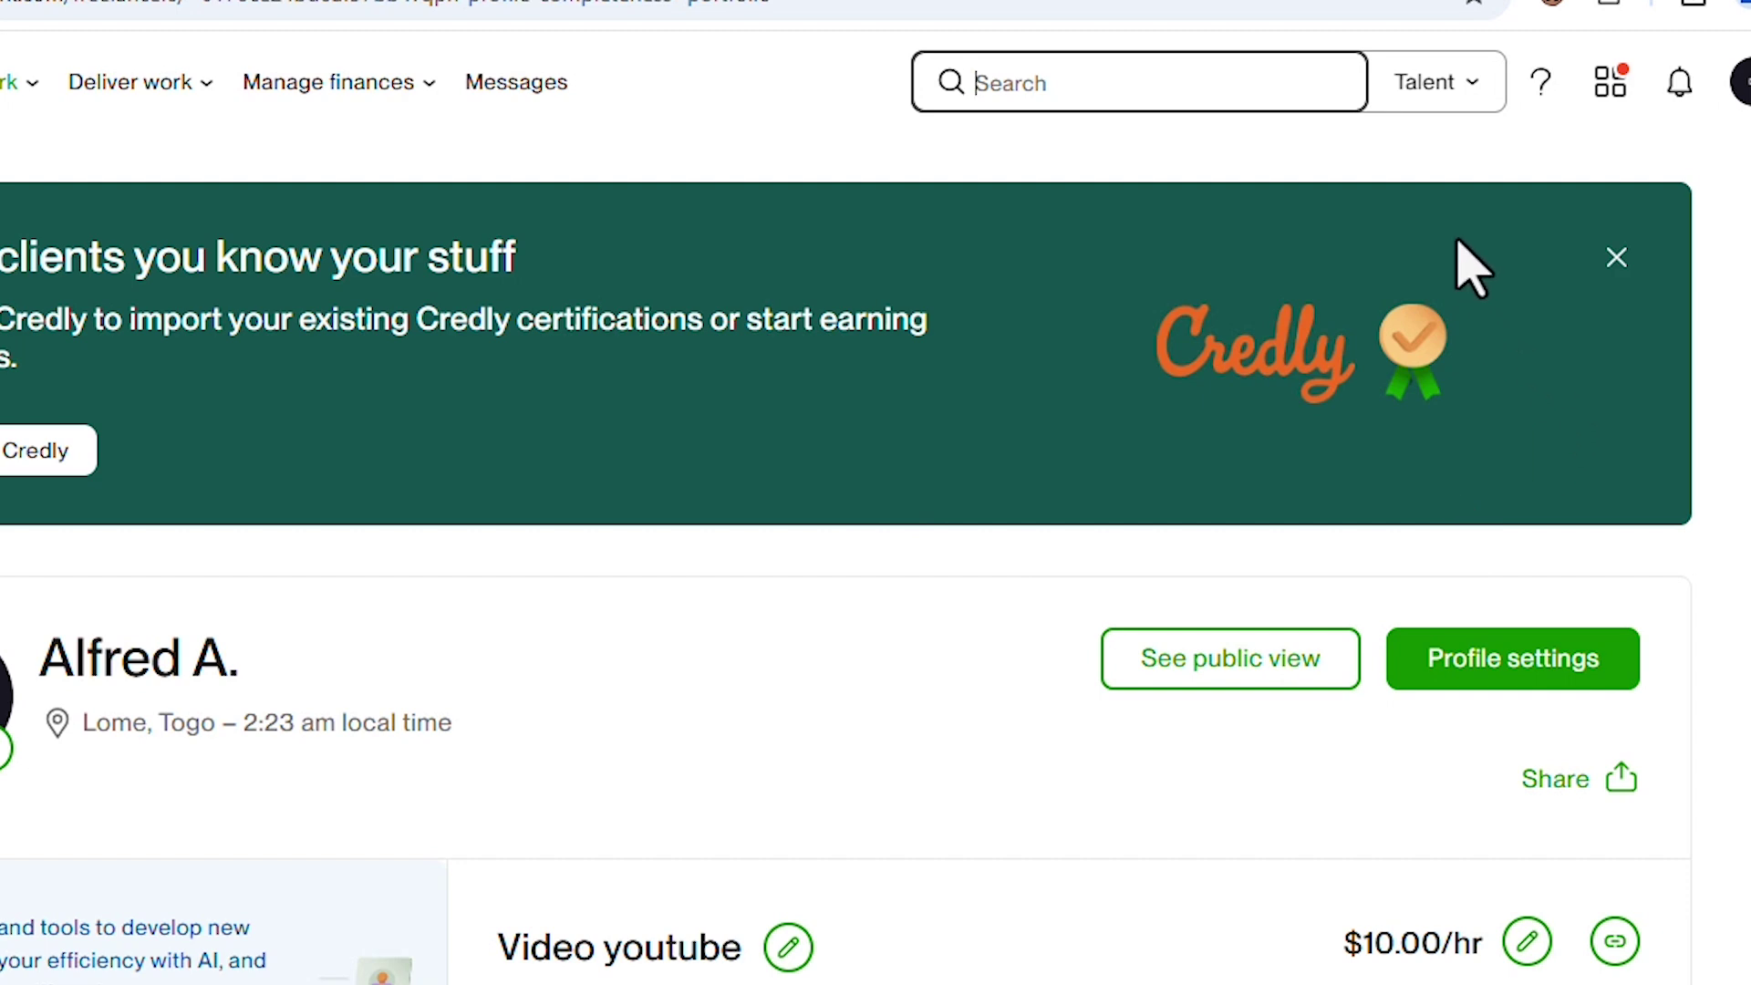
click(1404, 105)
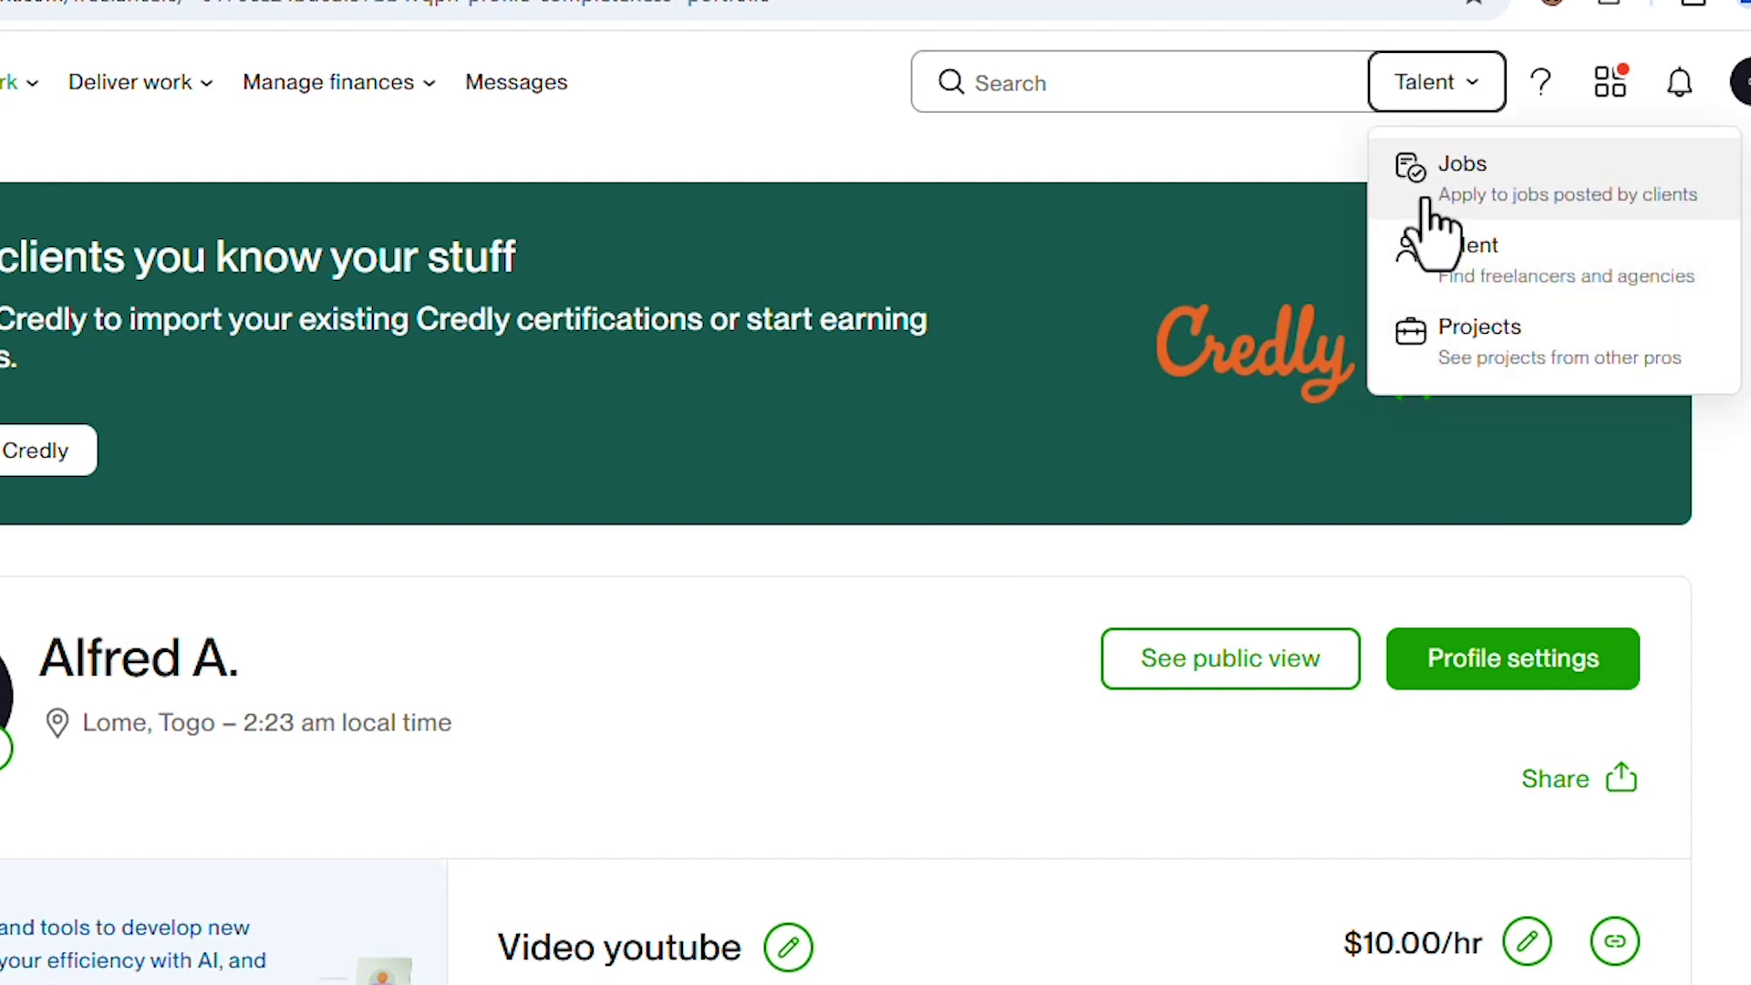
click(1436, 269)
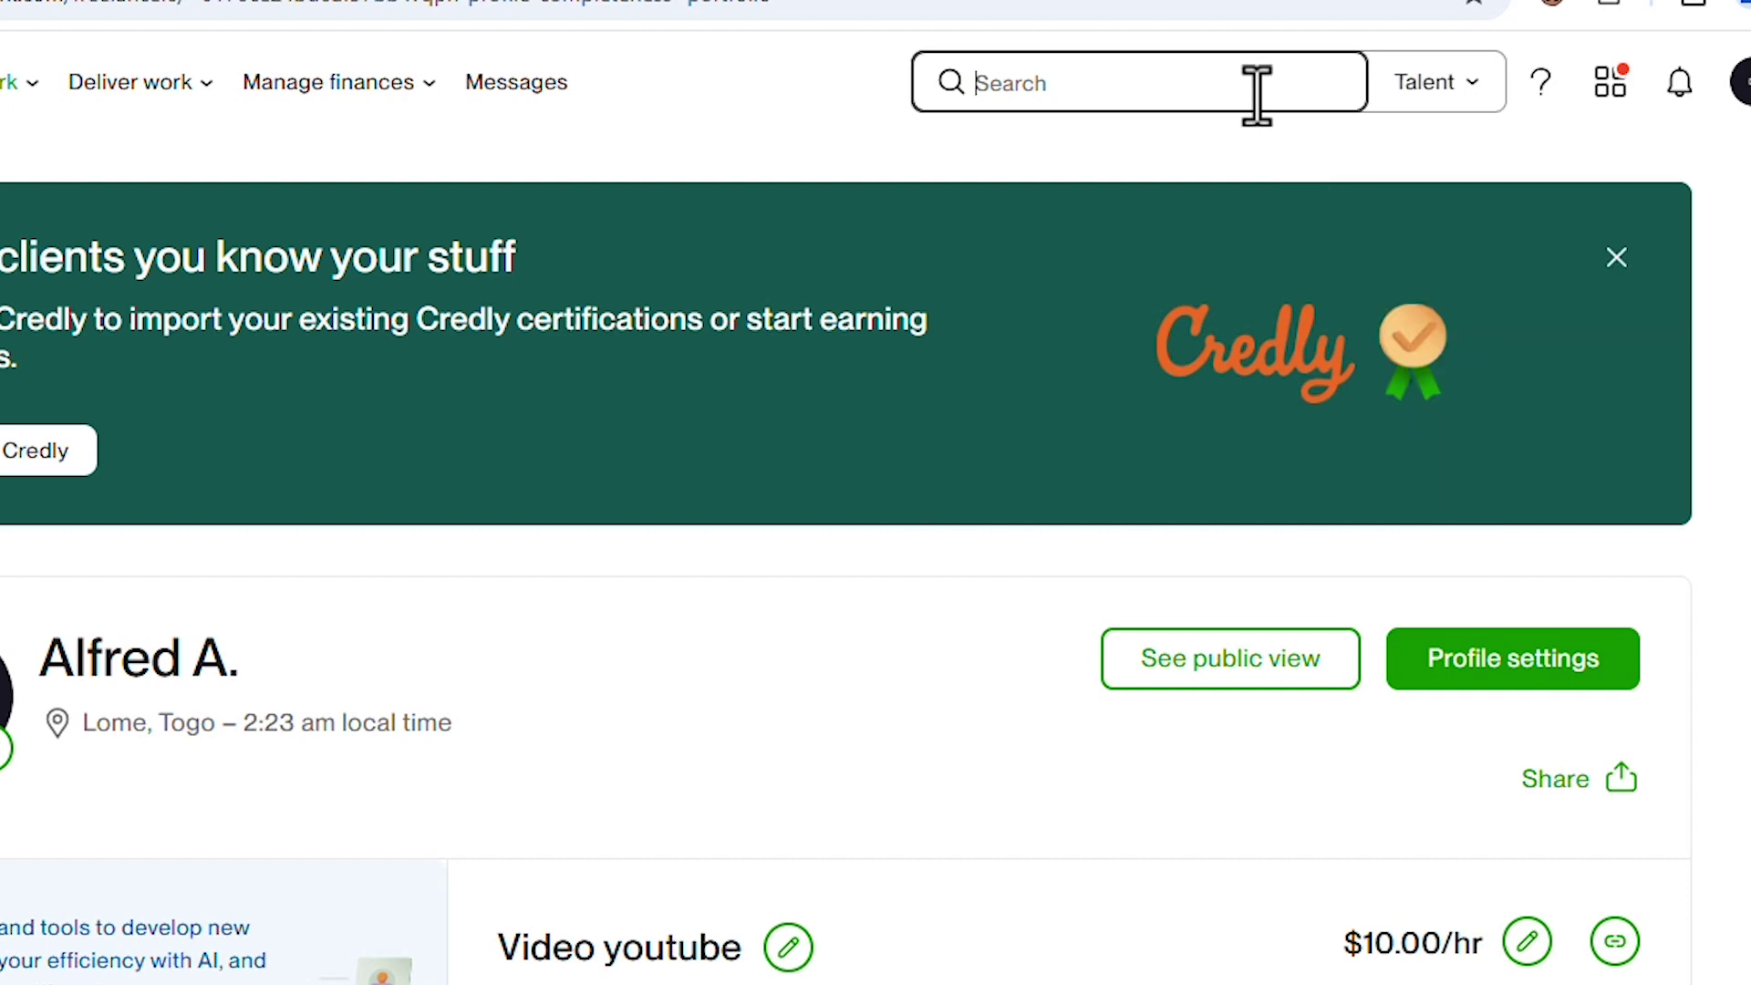
scroll(1185, 182, down, 3)
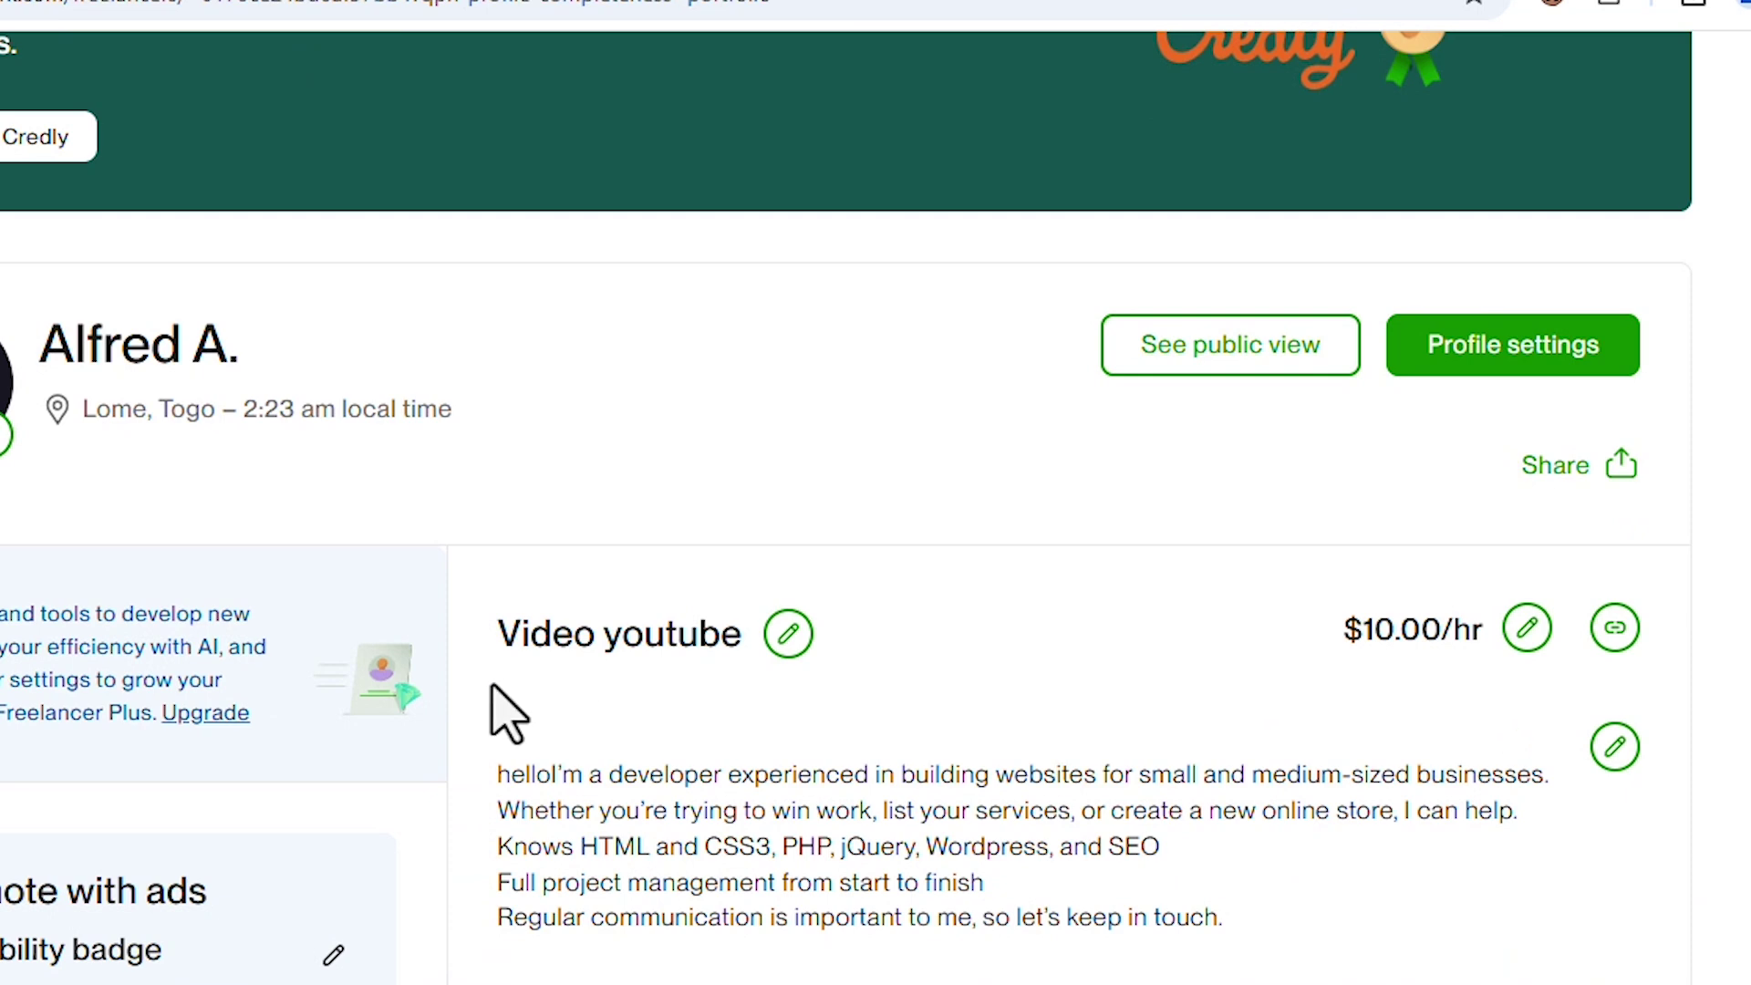
scroll(1008, 618, up, 3)
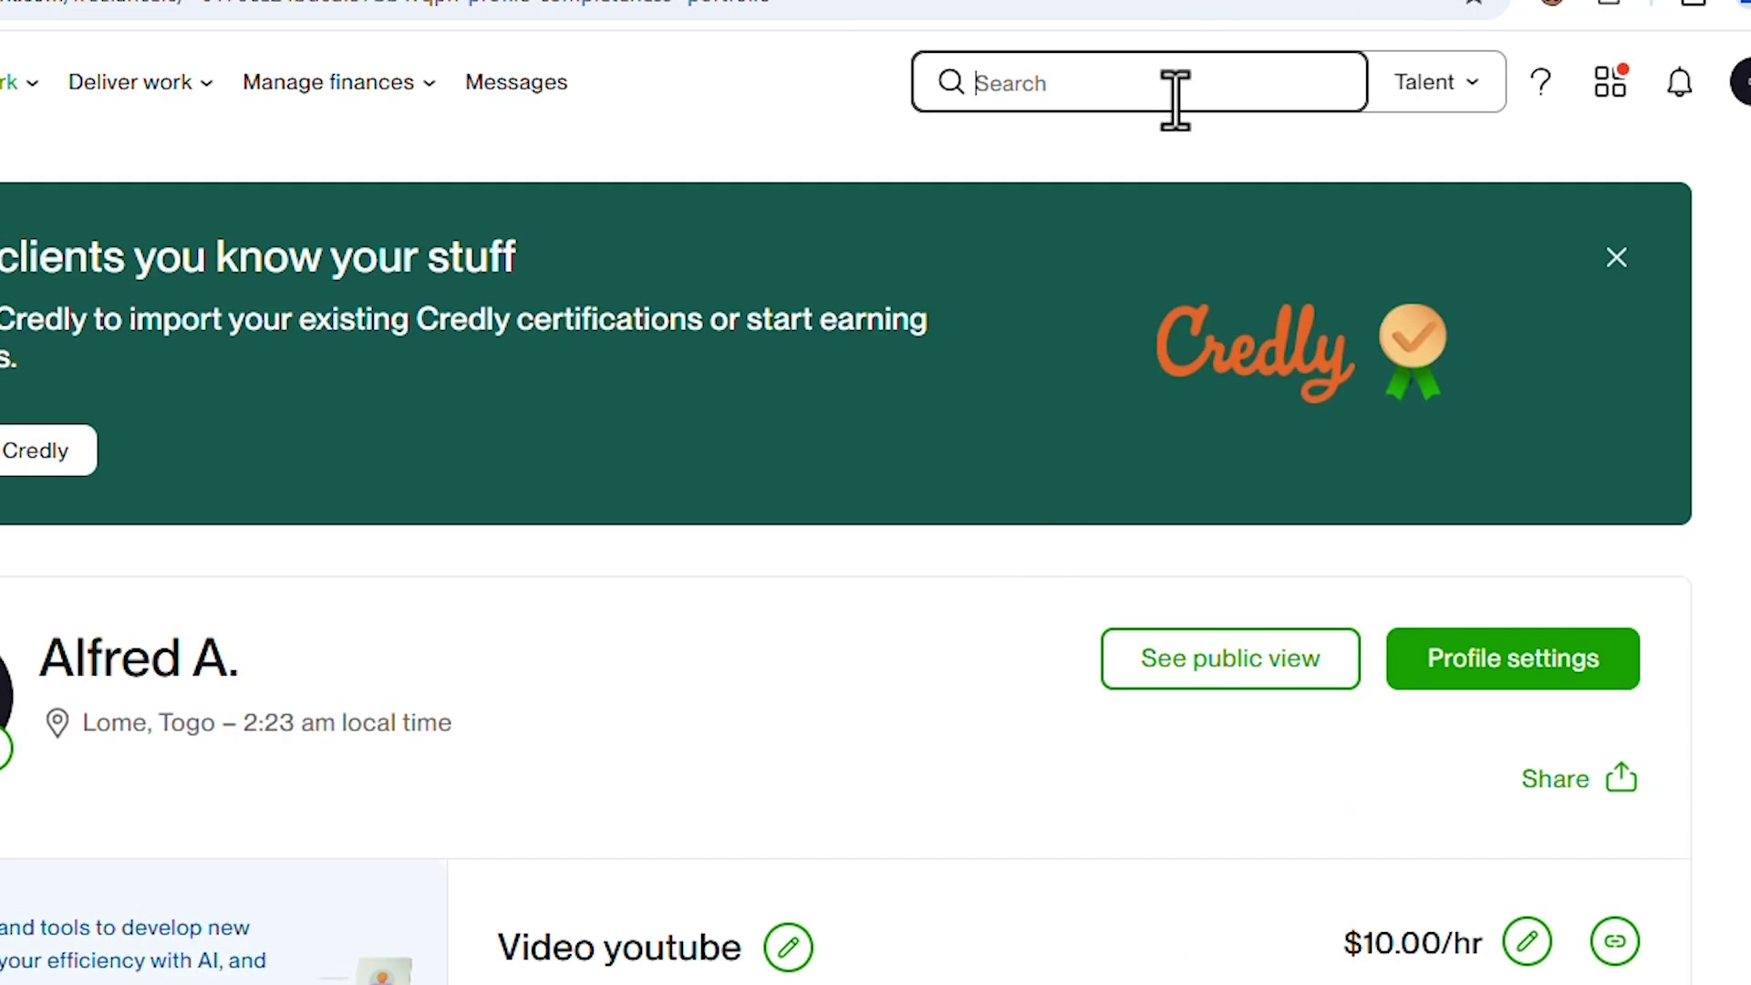
text(video edti)
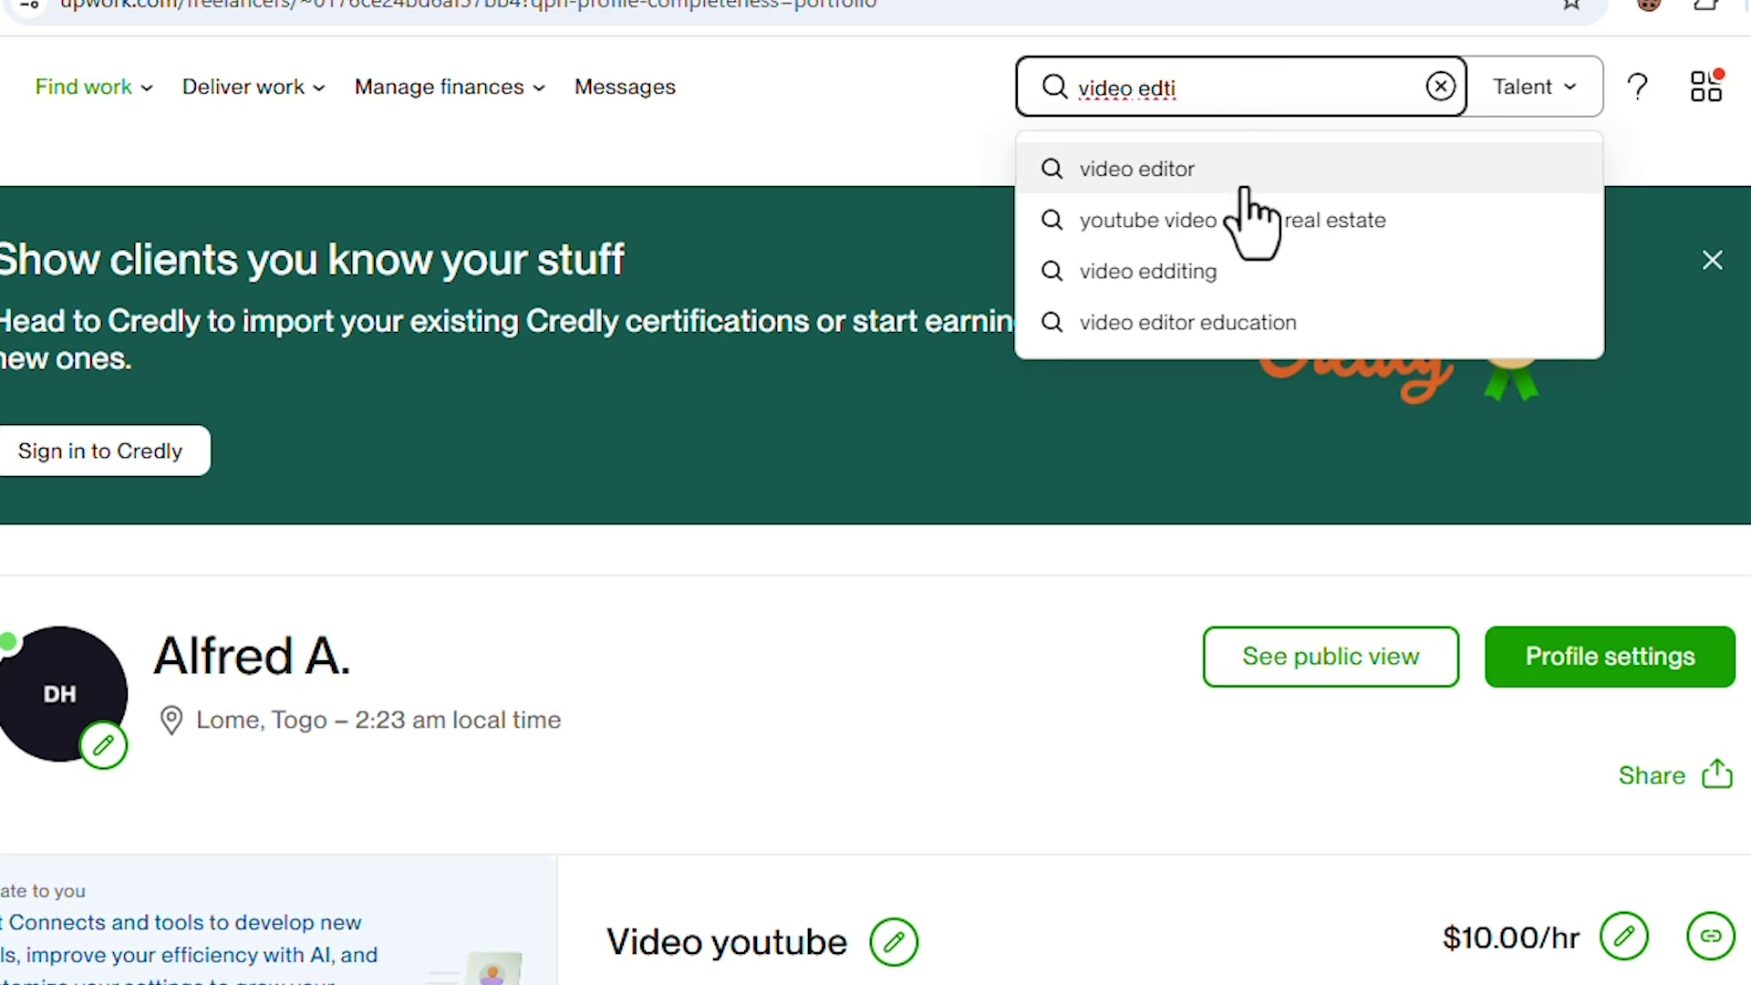
click(1217, 271)
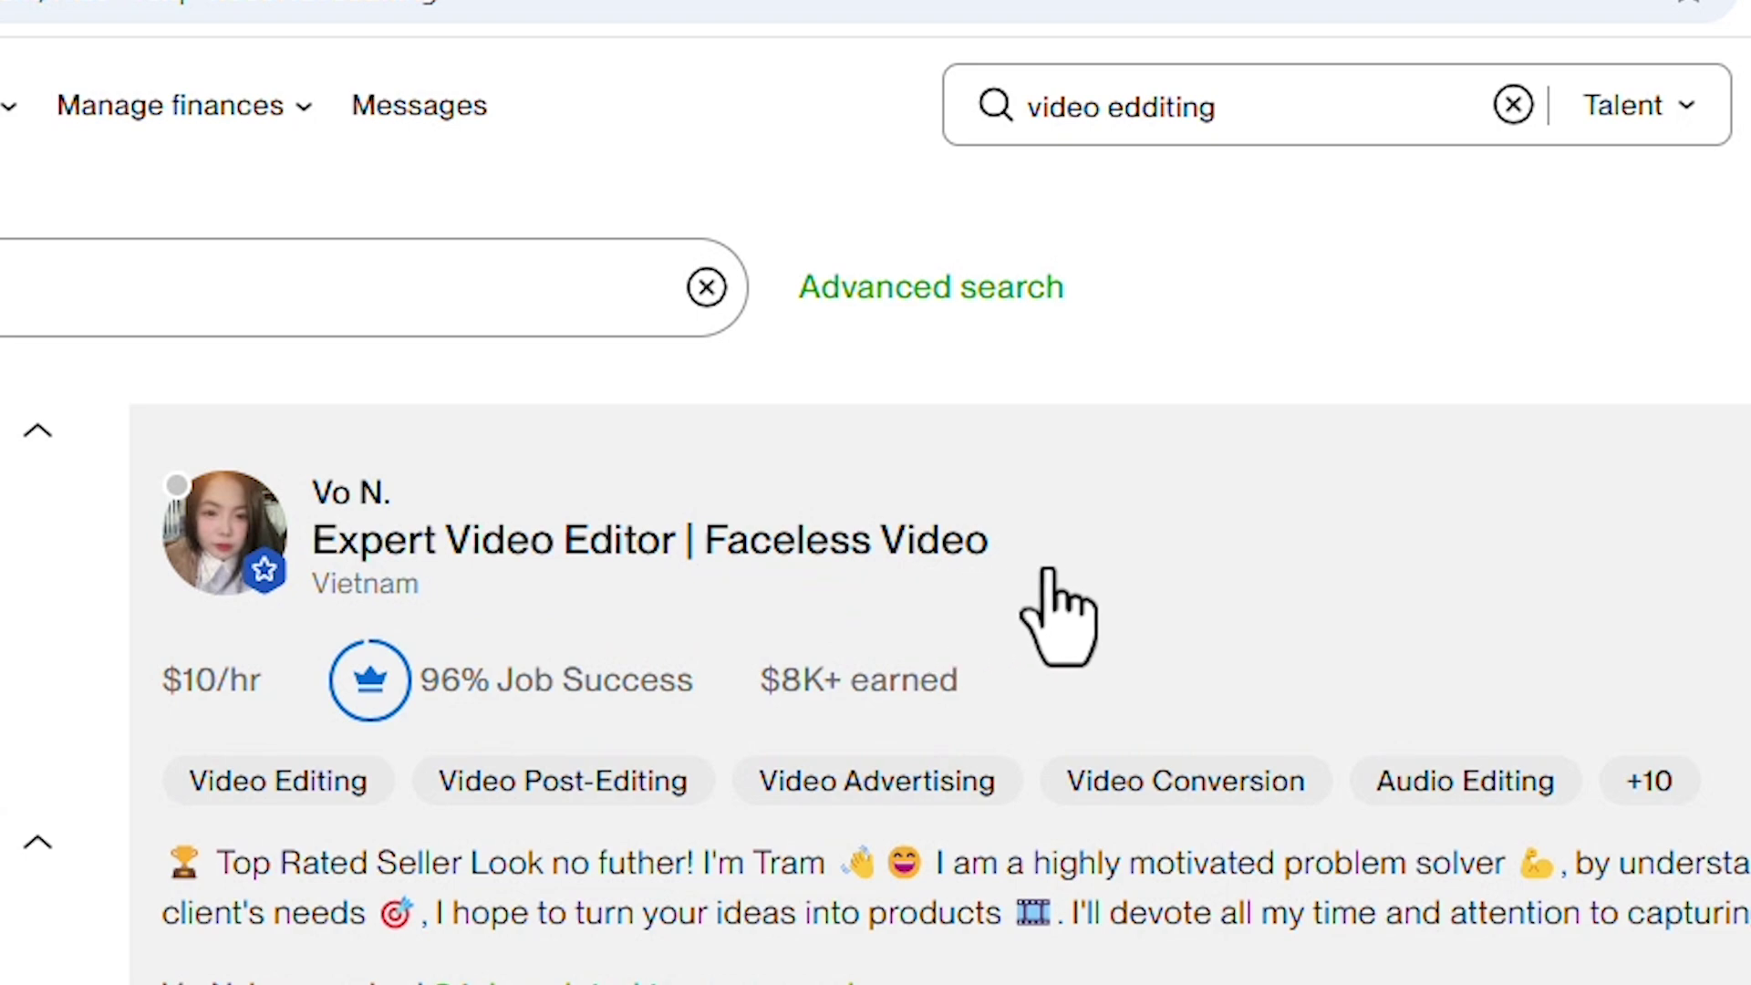
Step: Look through the freelancers in the talent search results, examining their profile titles, hourly rates and earnings
scroll(1076, 602, down, 3)
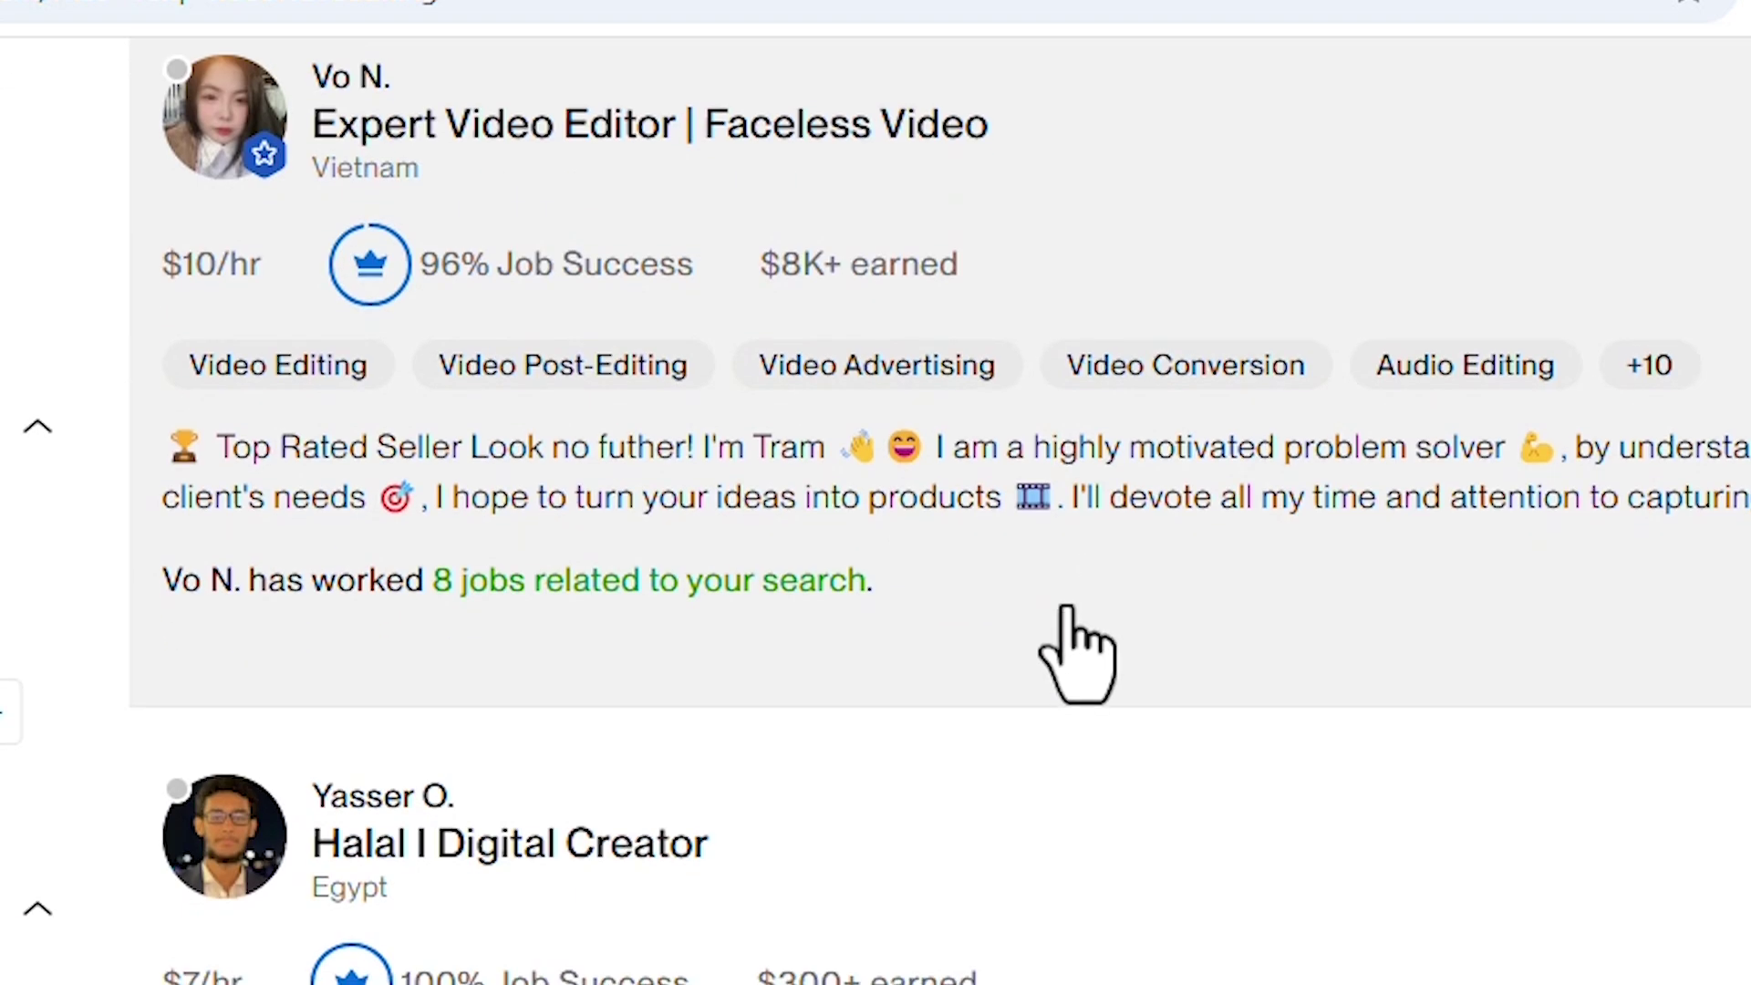
scroll(1049, 638, down, 4)
scroll(483, 876, down, 4)
scroll(548, 957, down, 4)
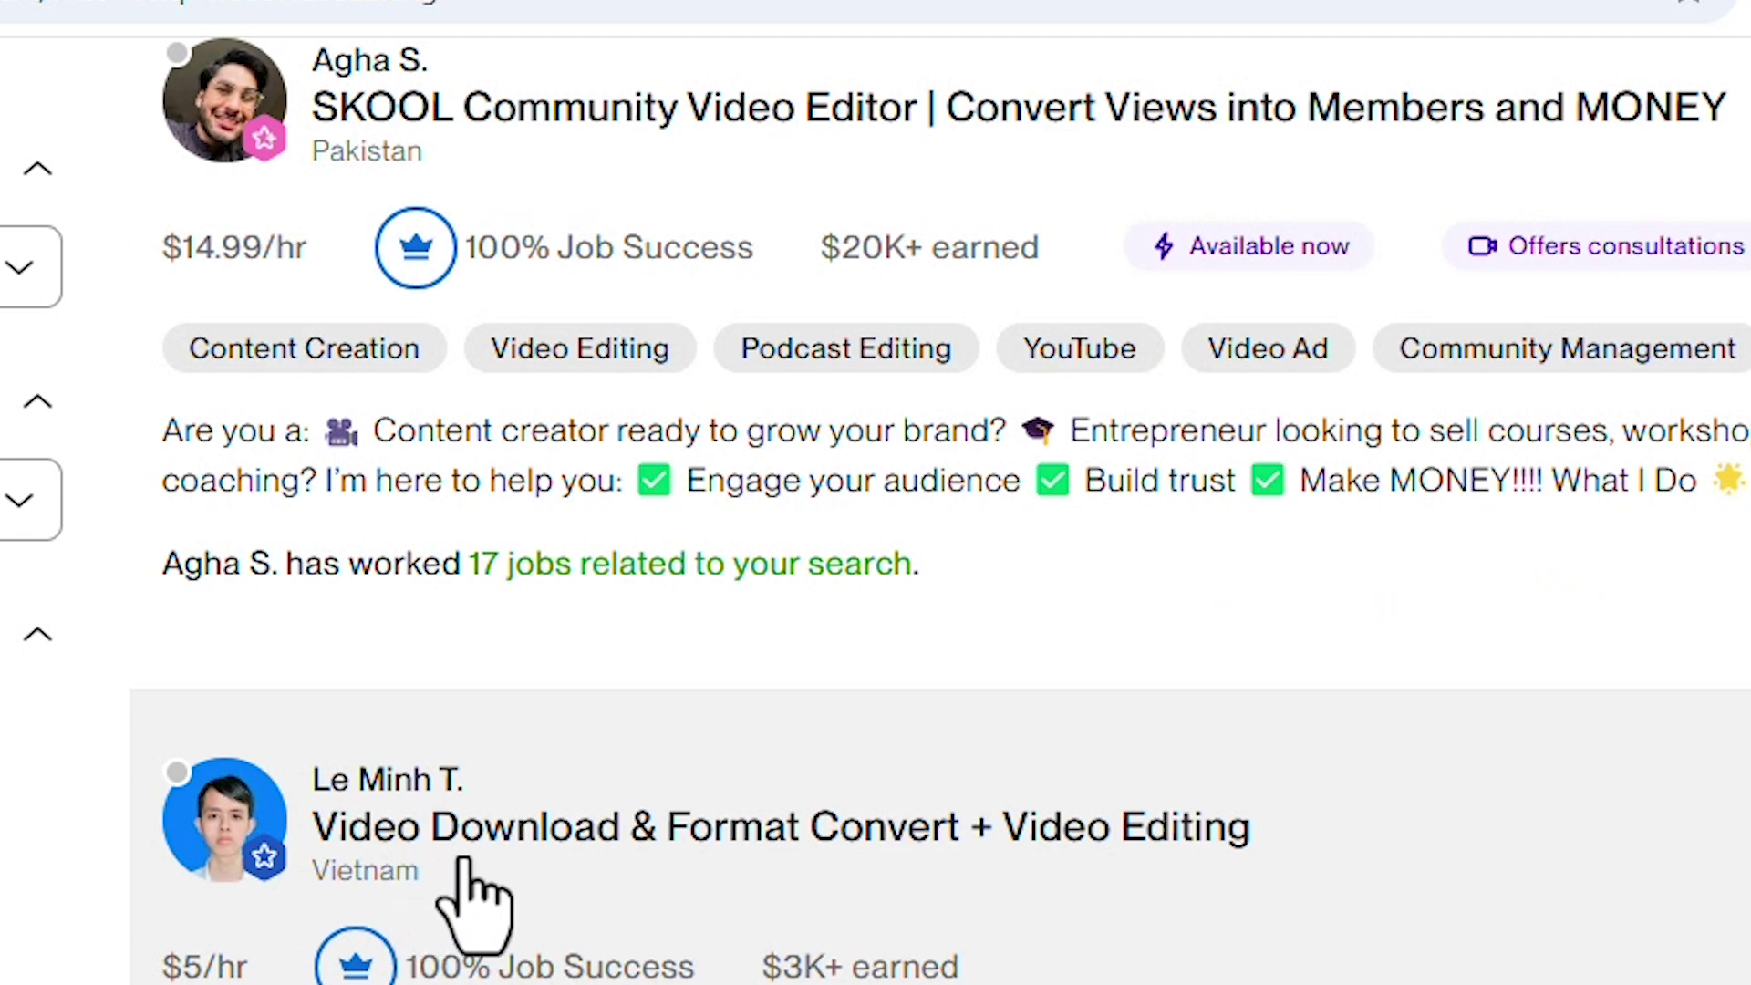
scroll(1063, 912, down, 7)
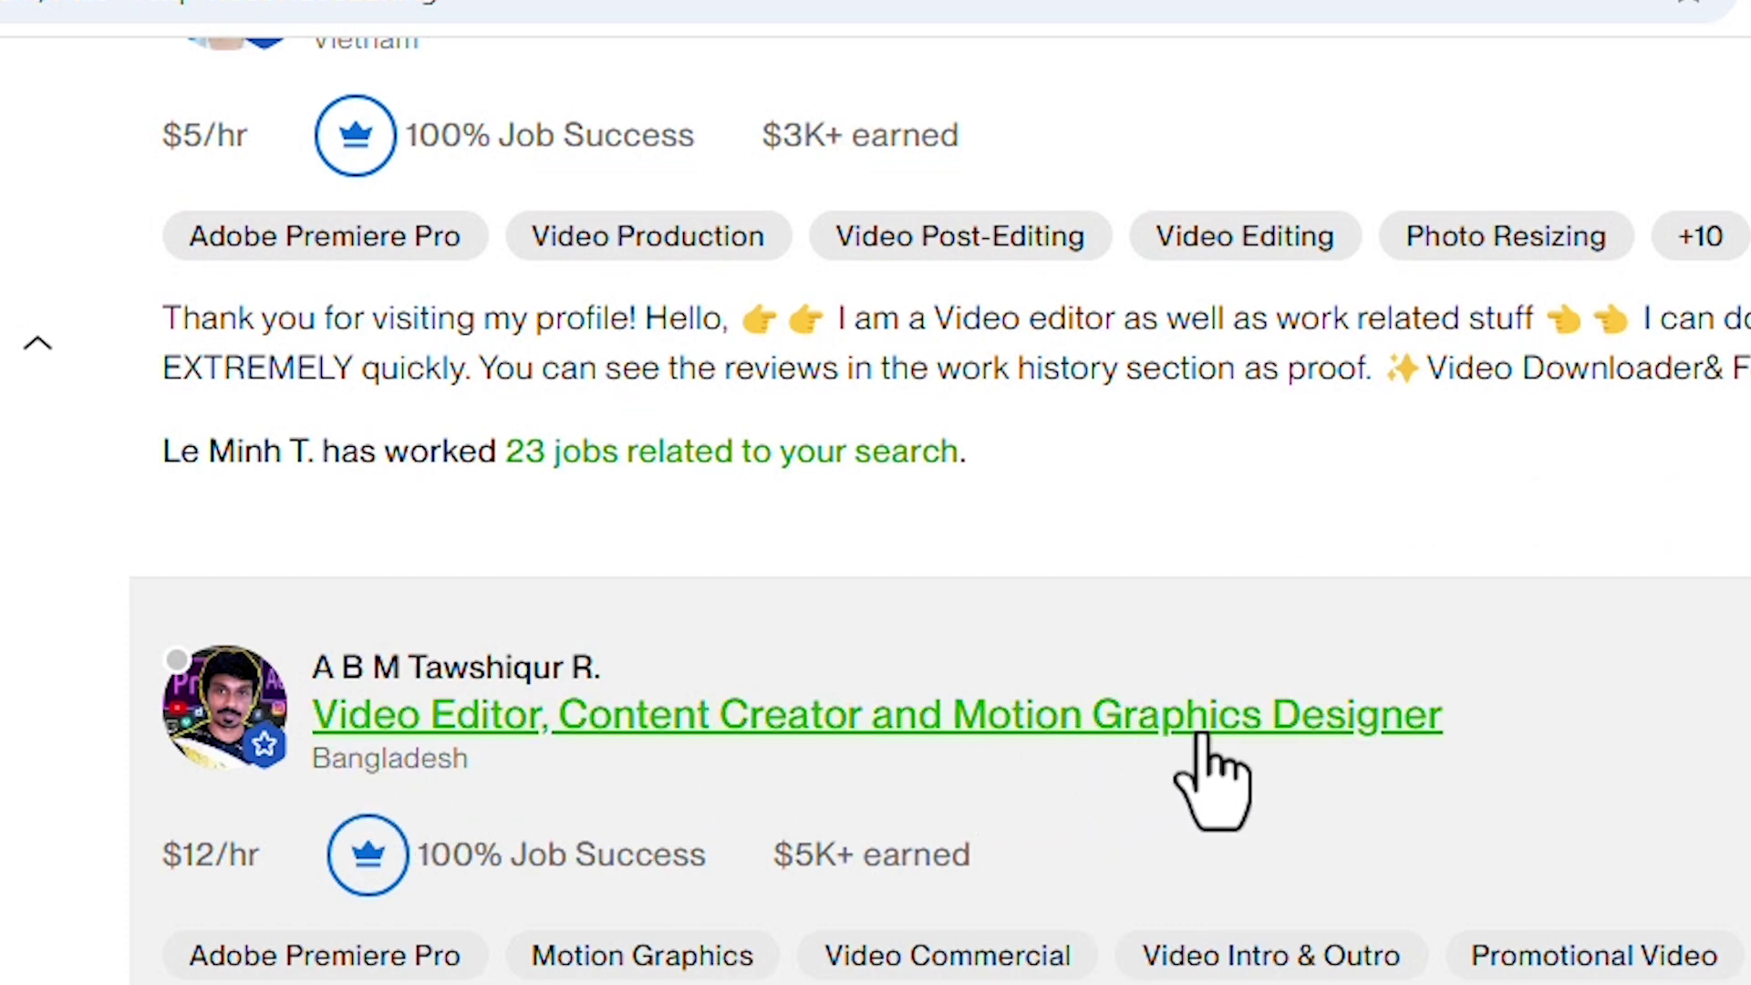
scroll(1407, 782, down, 6)
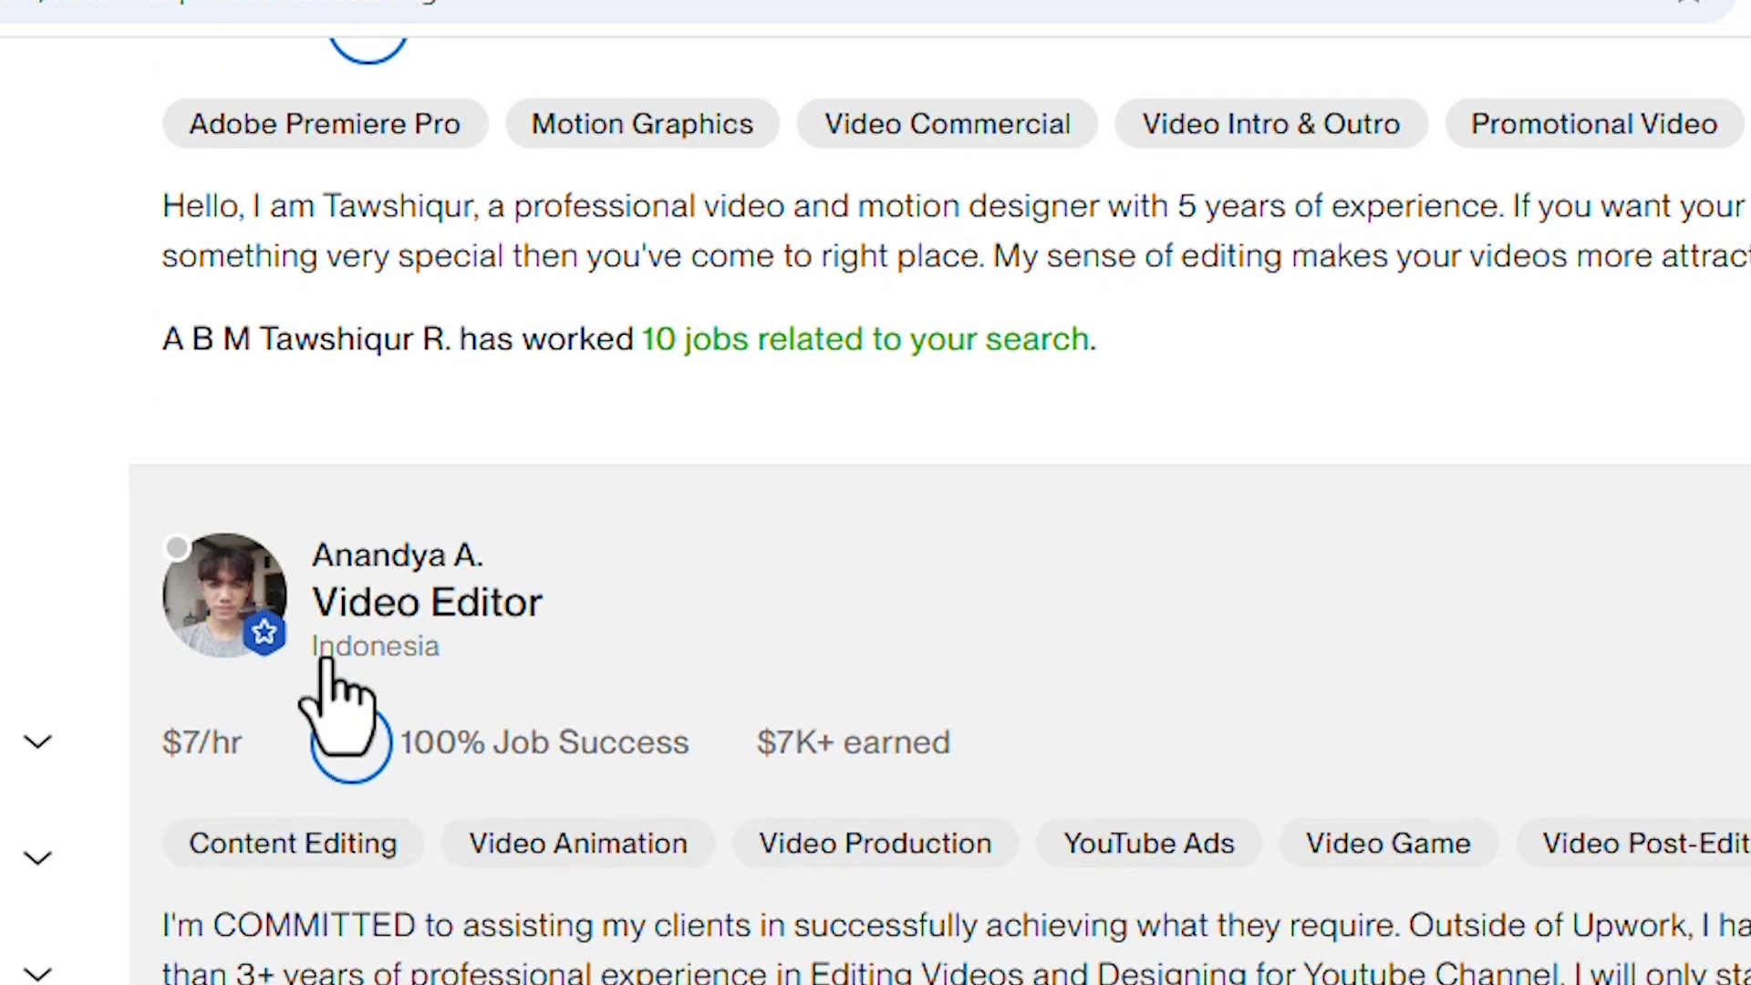
scroll(578, 656, down, 5)
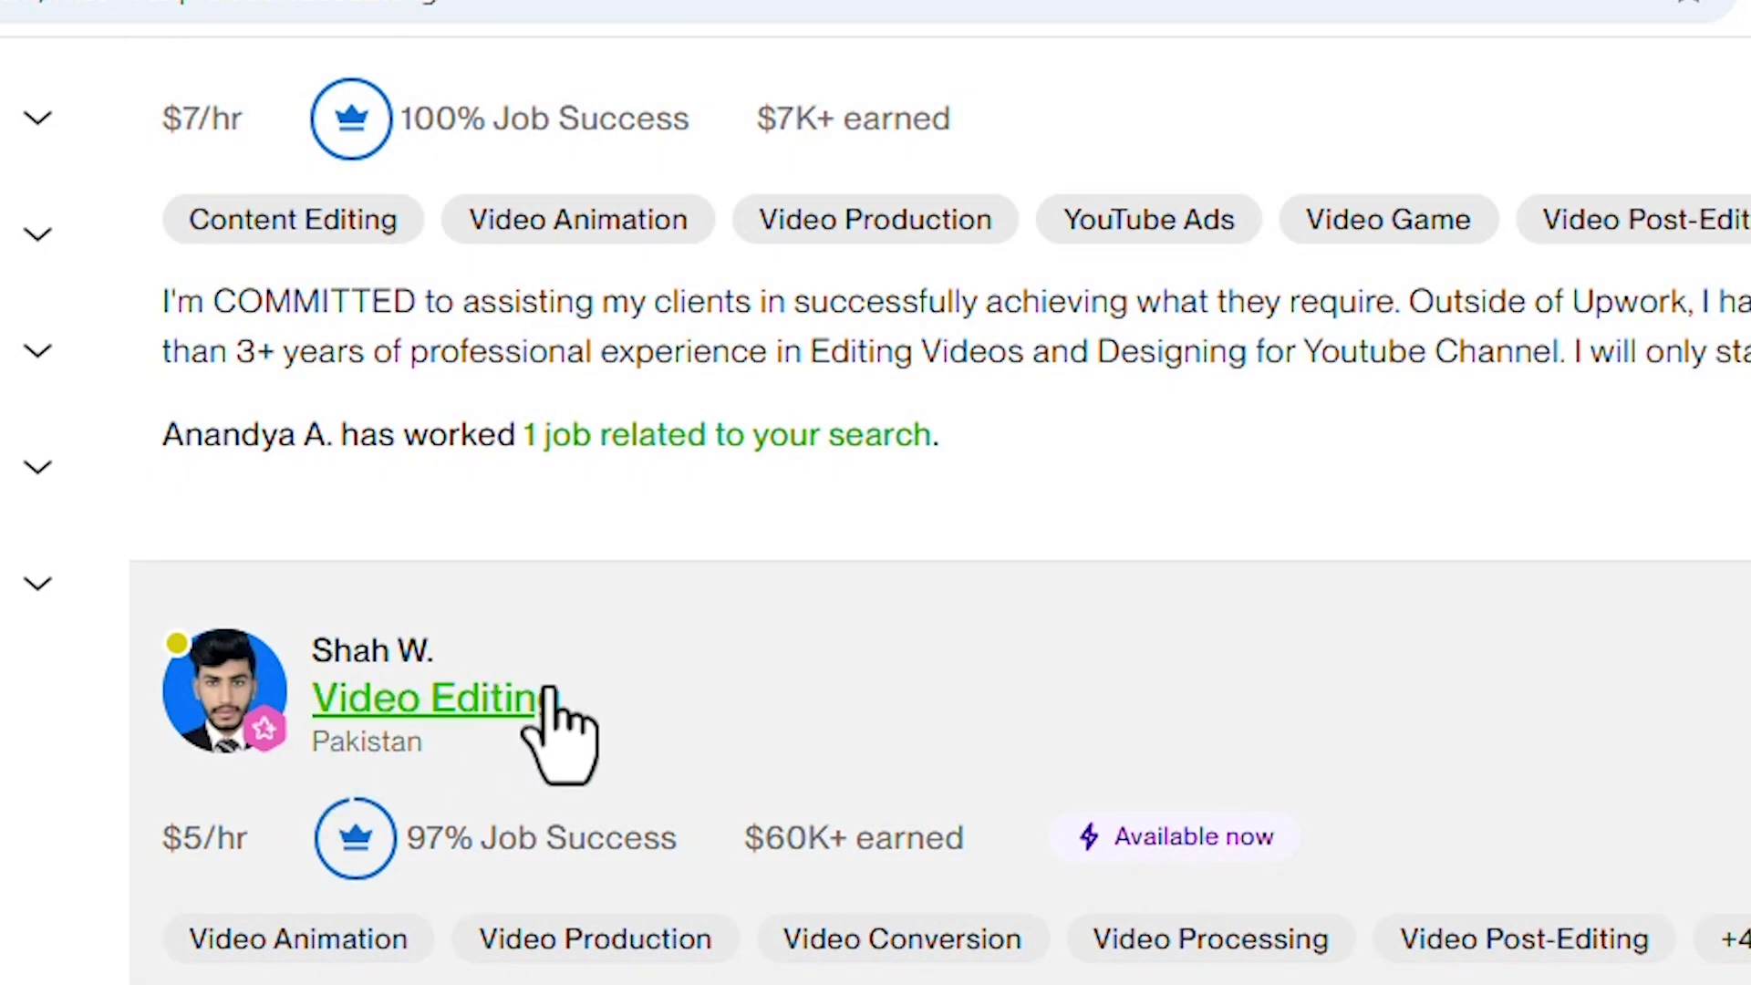
scroll(552, 702, down, 5)
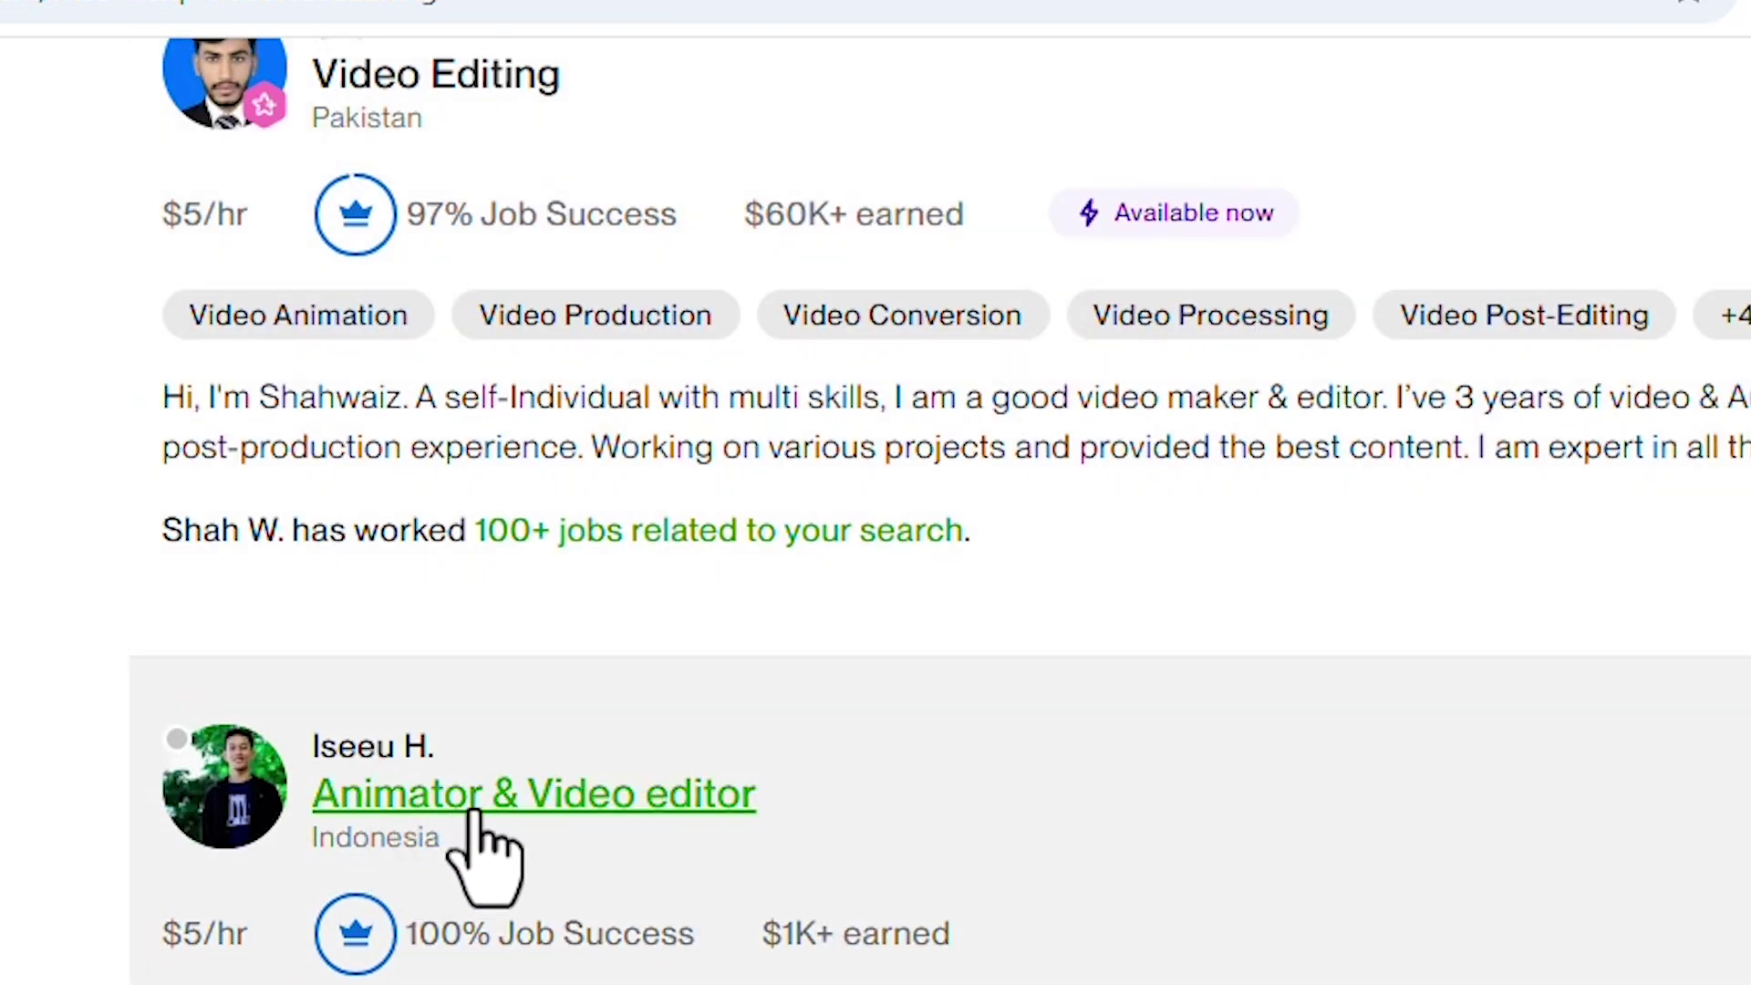
scroll(727, 849, down, 12)
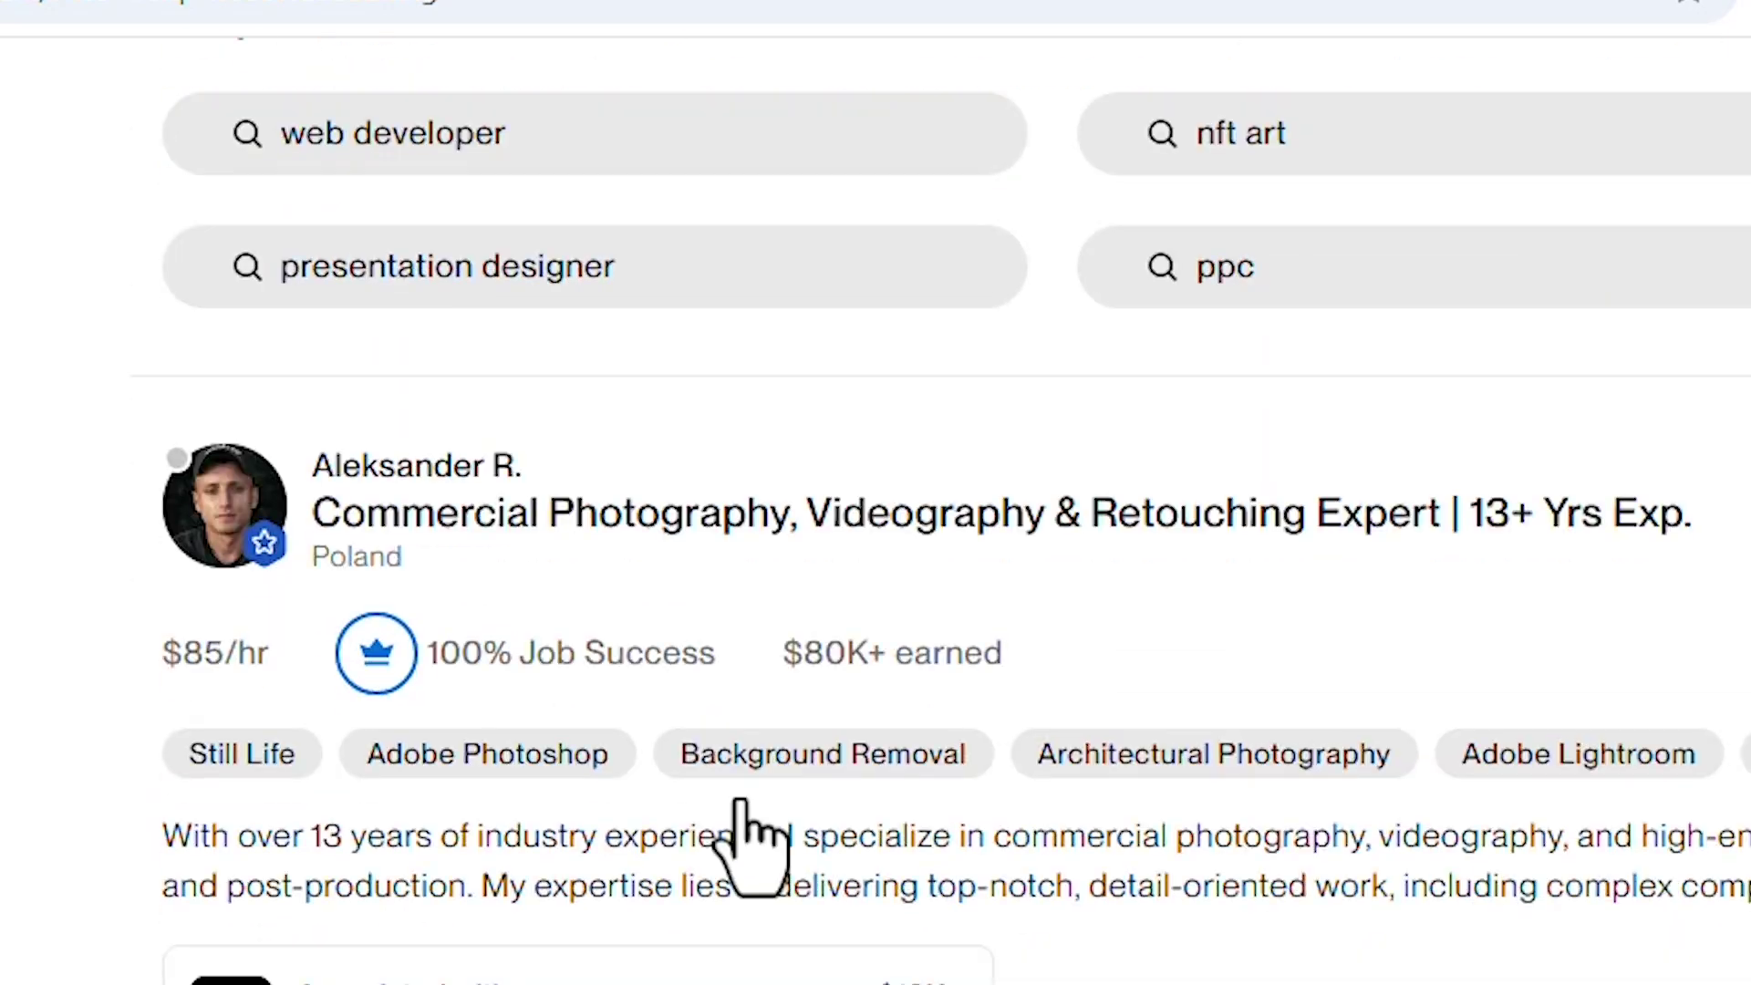
scroll(752, 841, up, 20)
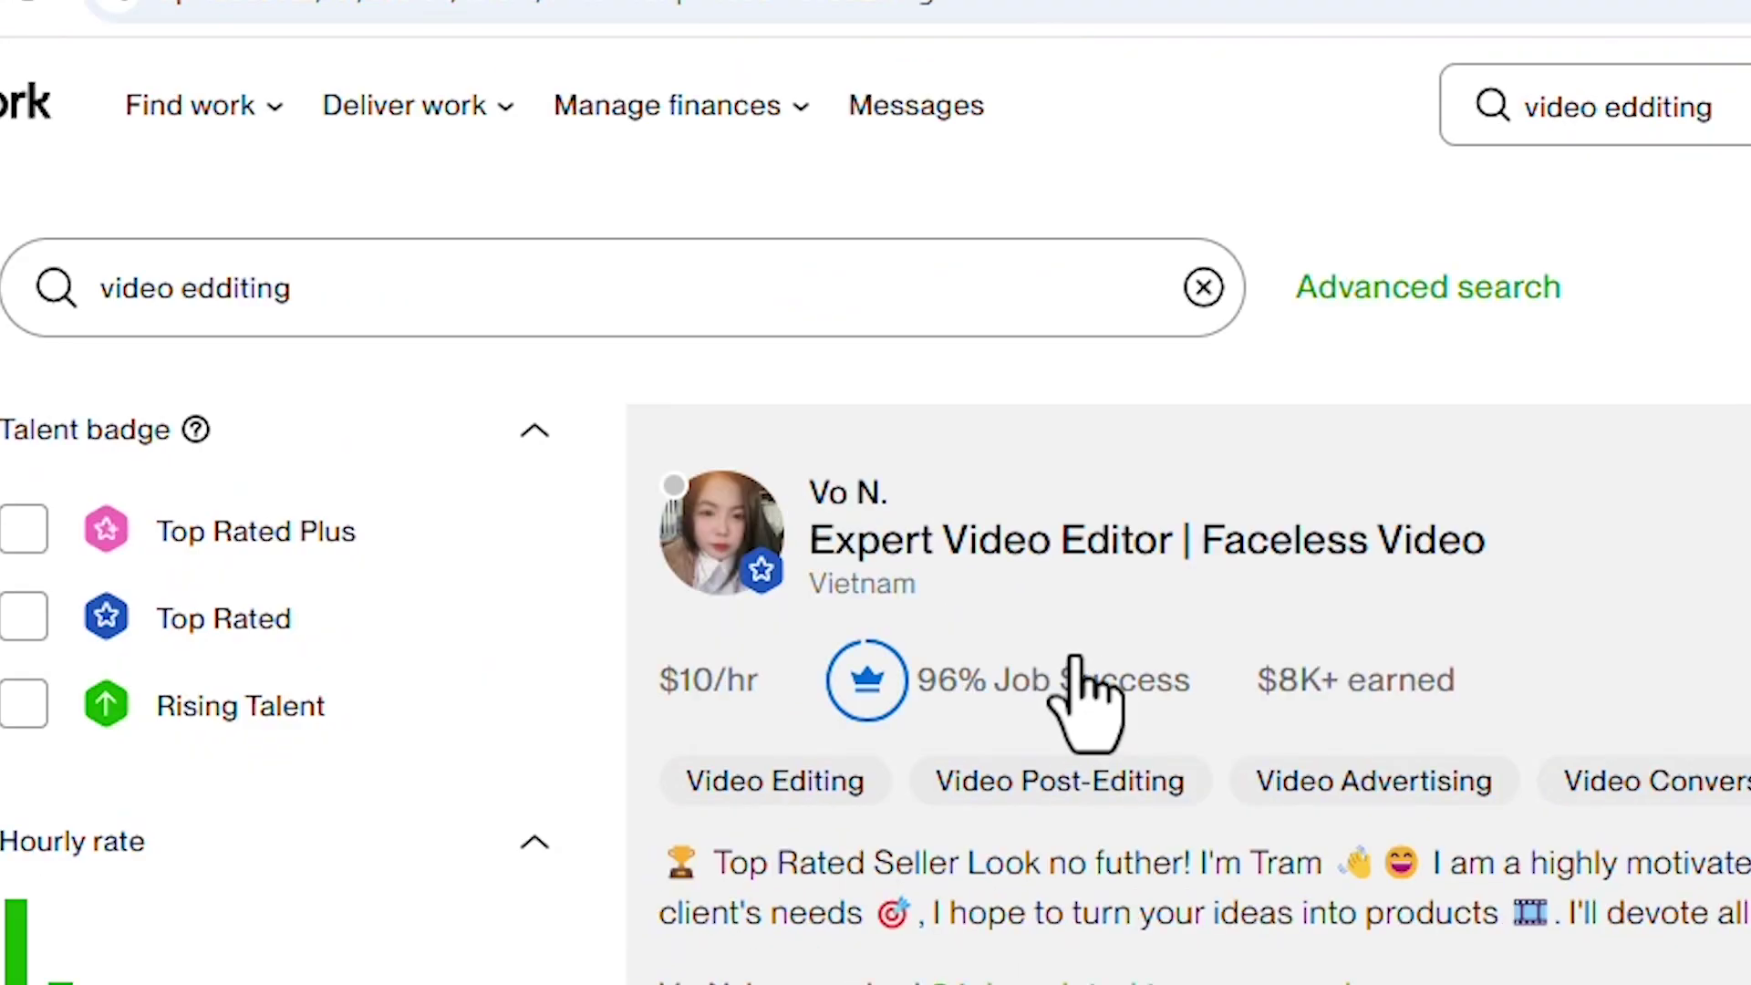
Step: Correct the talent search term to "video editing" and view the first freelancers in the new results
click(215, 287)
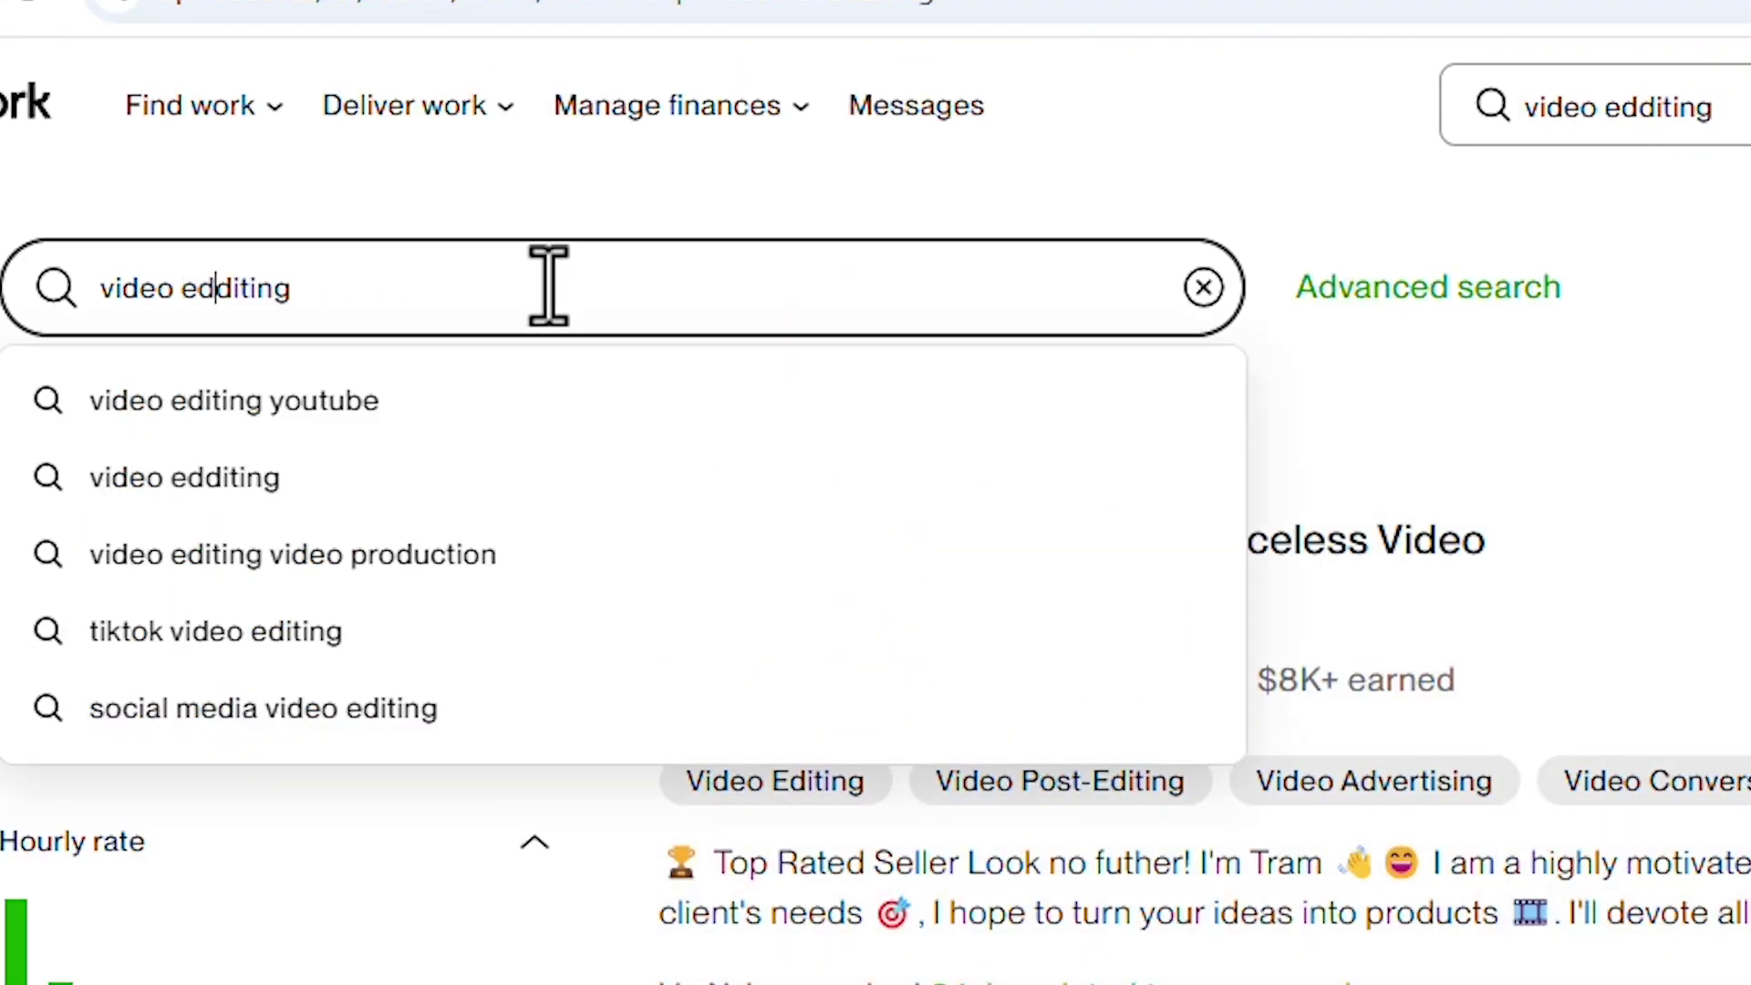
key(Return)
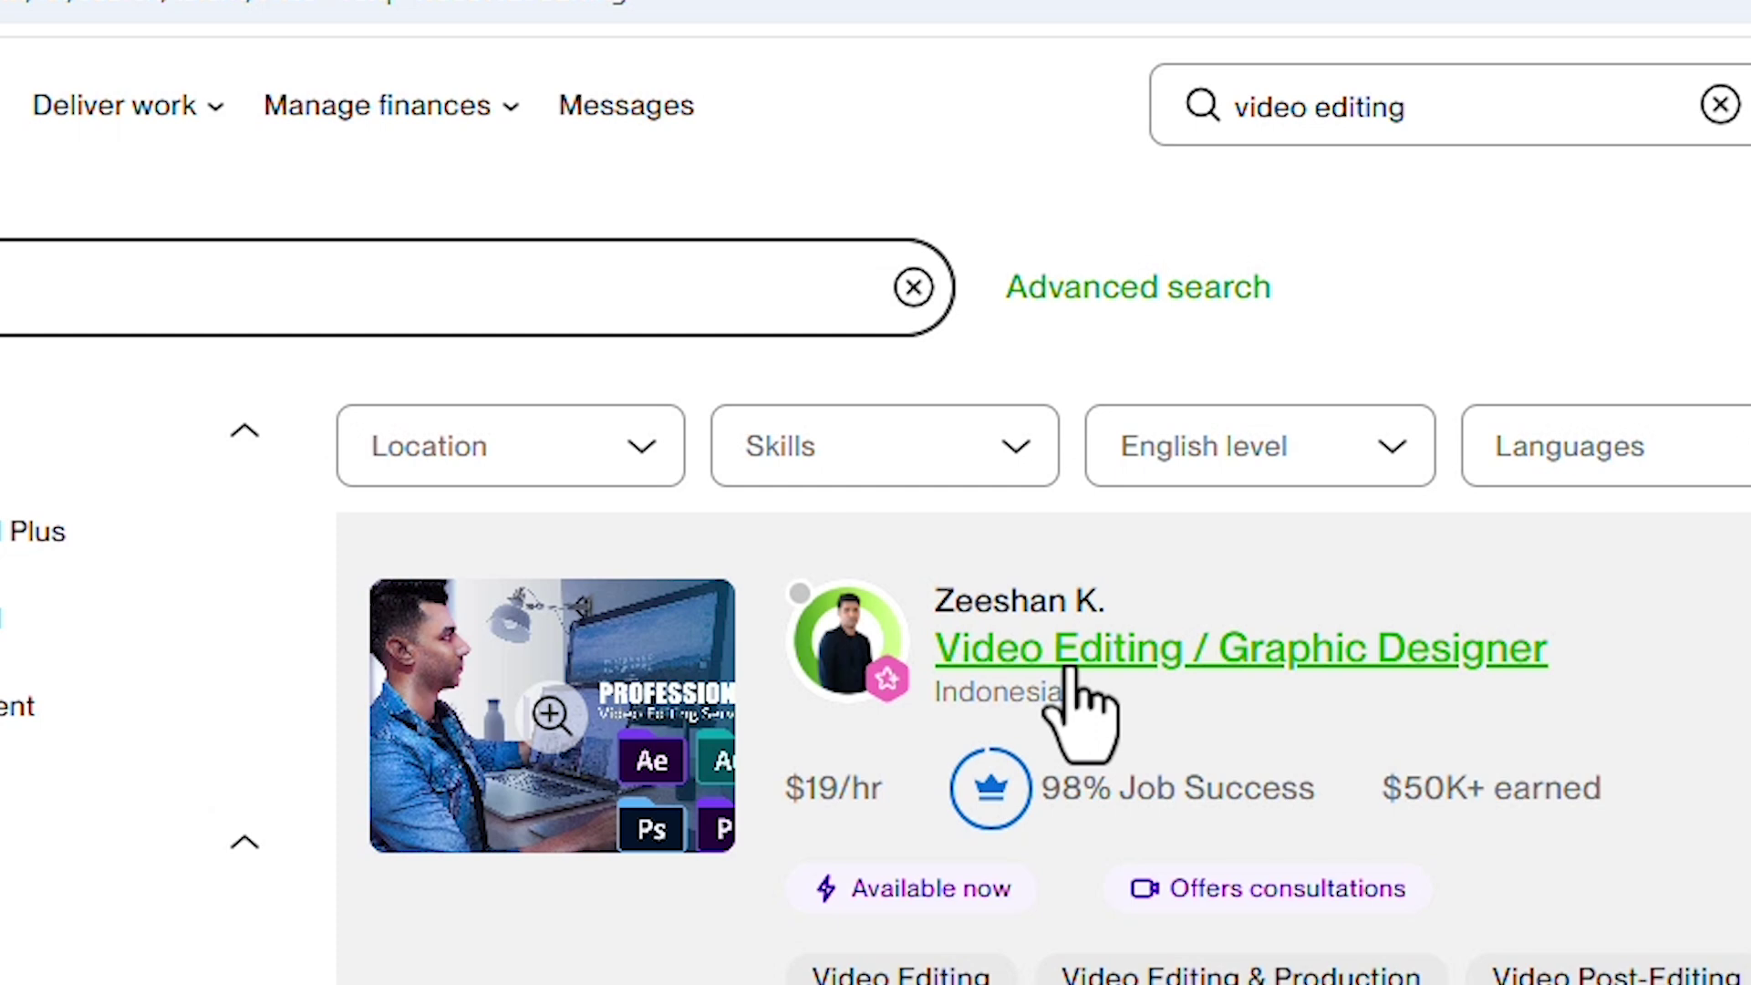
scroll(1072, 675, down, 5)
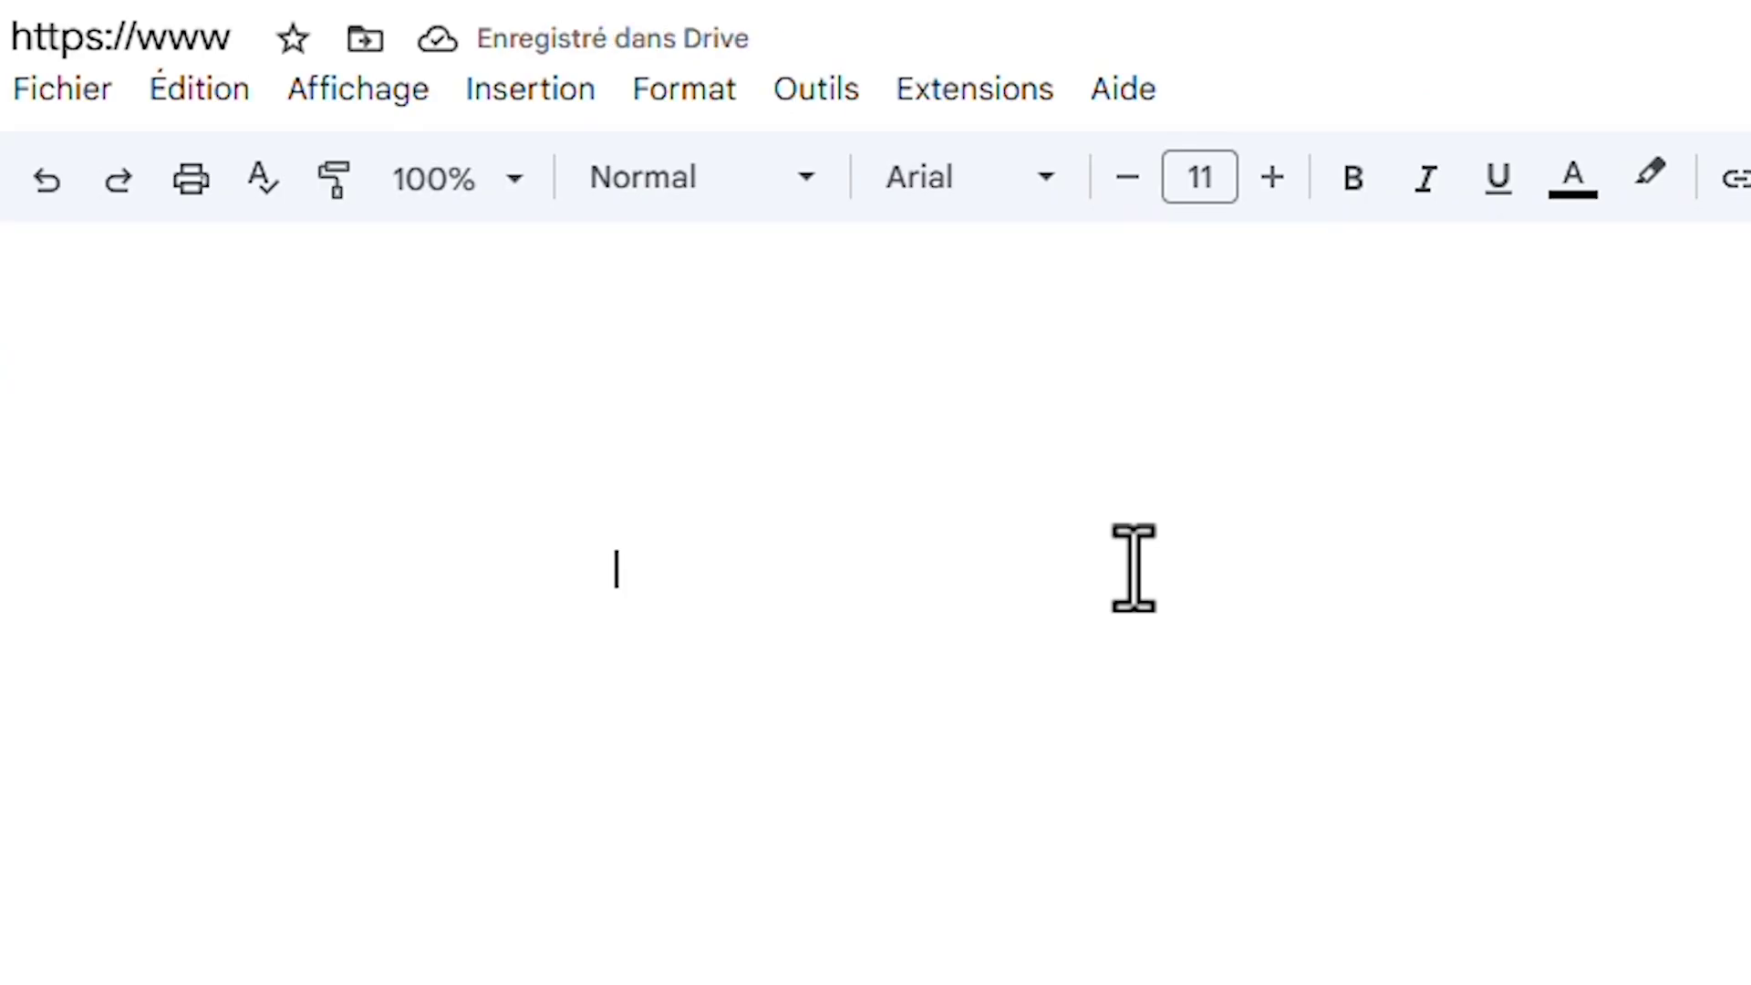
Step: Switch to the blank Google Docs document and write the example profile title "Video editor"
text(Video)
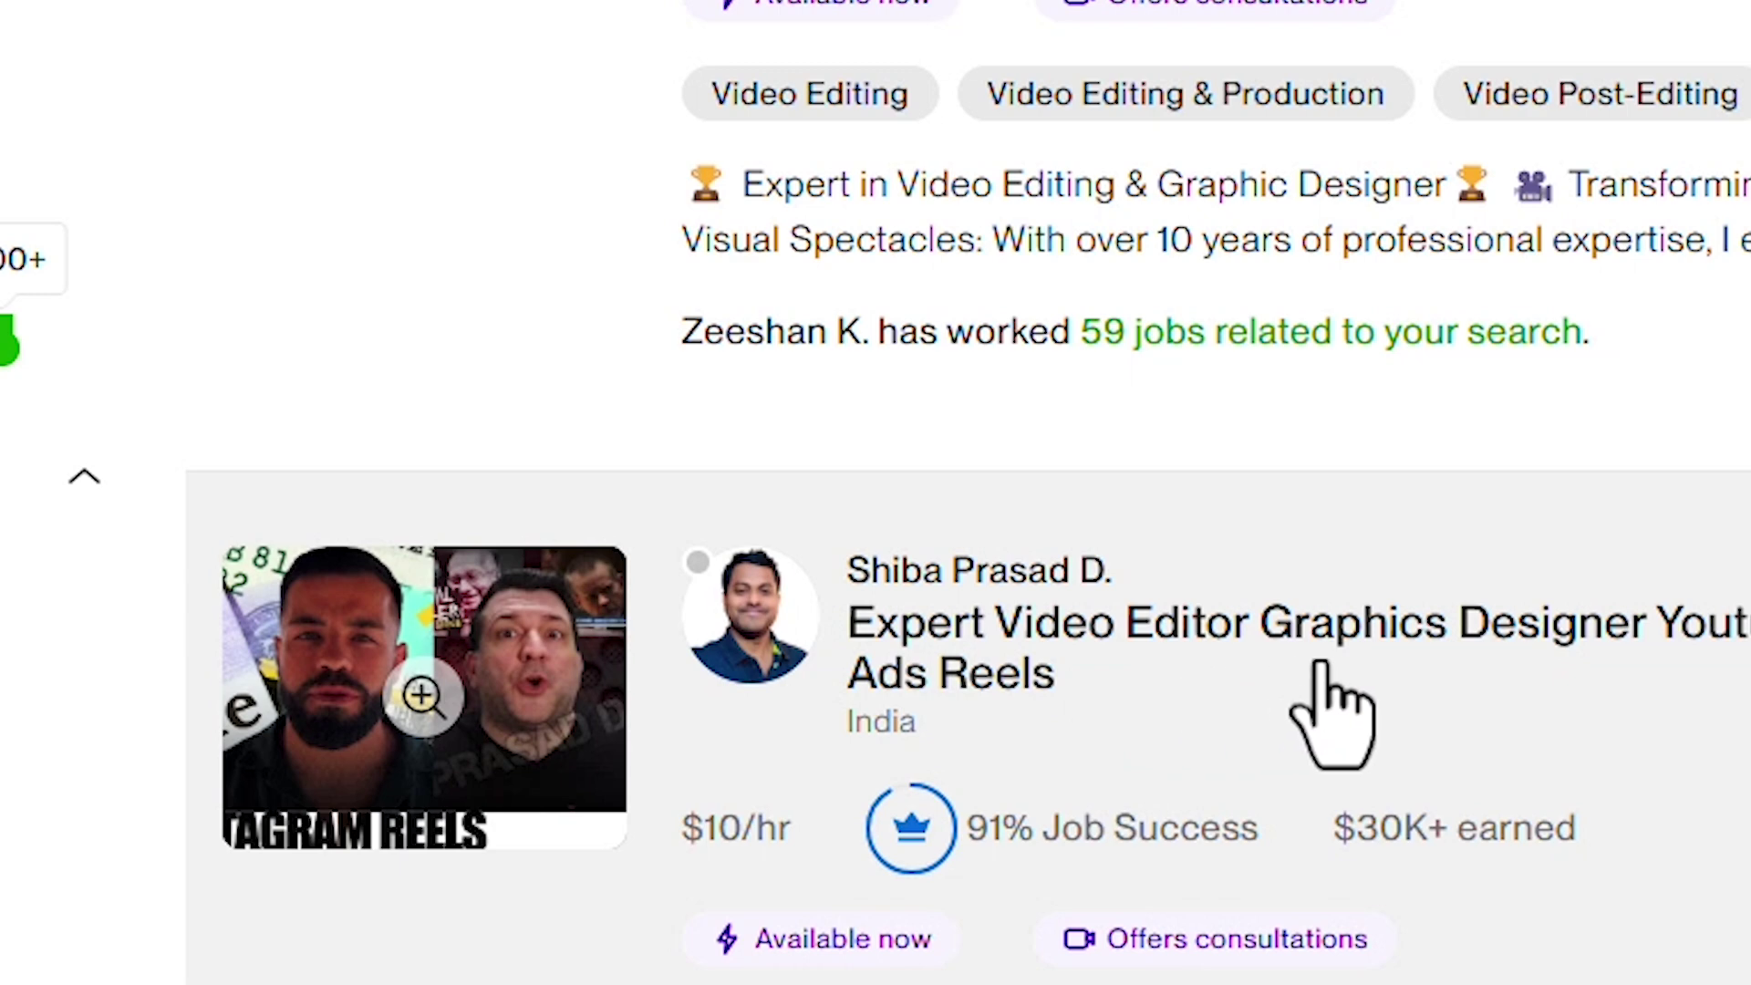
Step: Switch back to Upwork and compare the profile titles of the freelancers listed for "video editing"
scroll(1168, 584, down, 15)
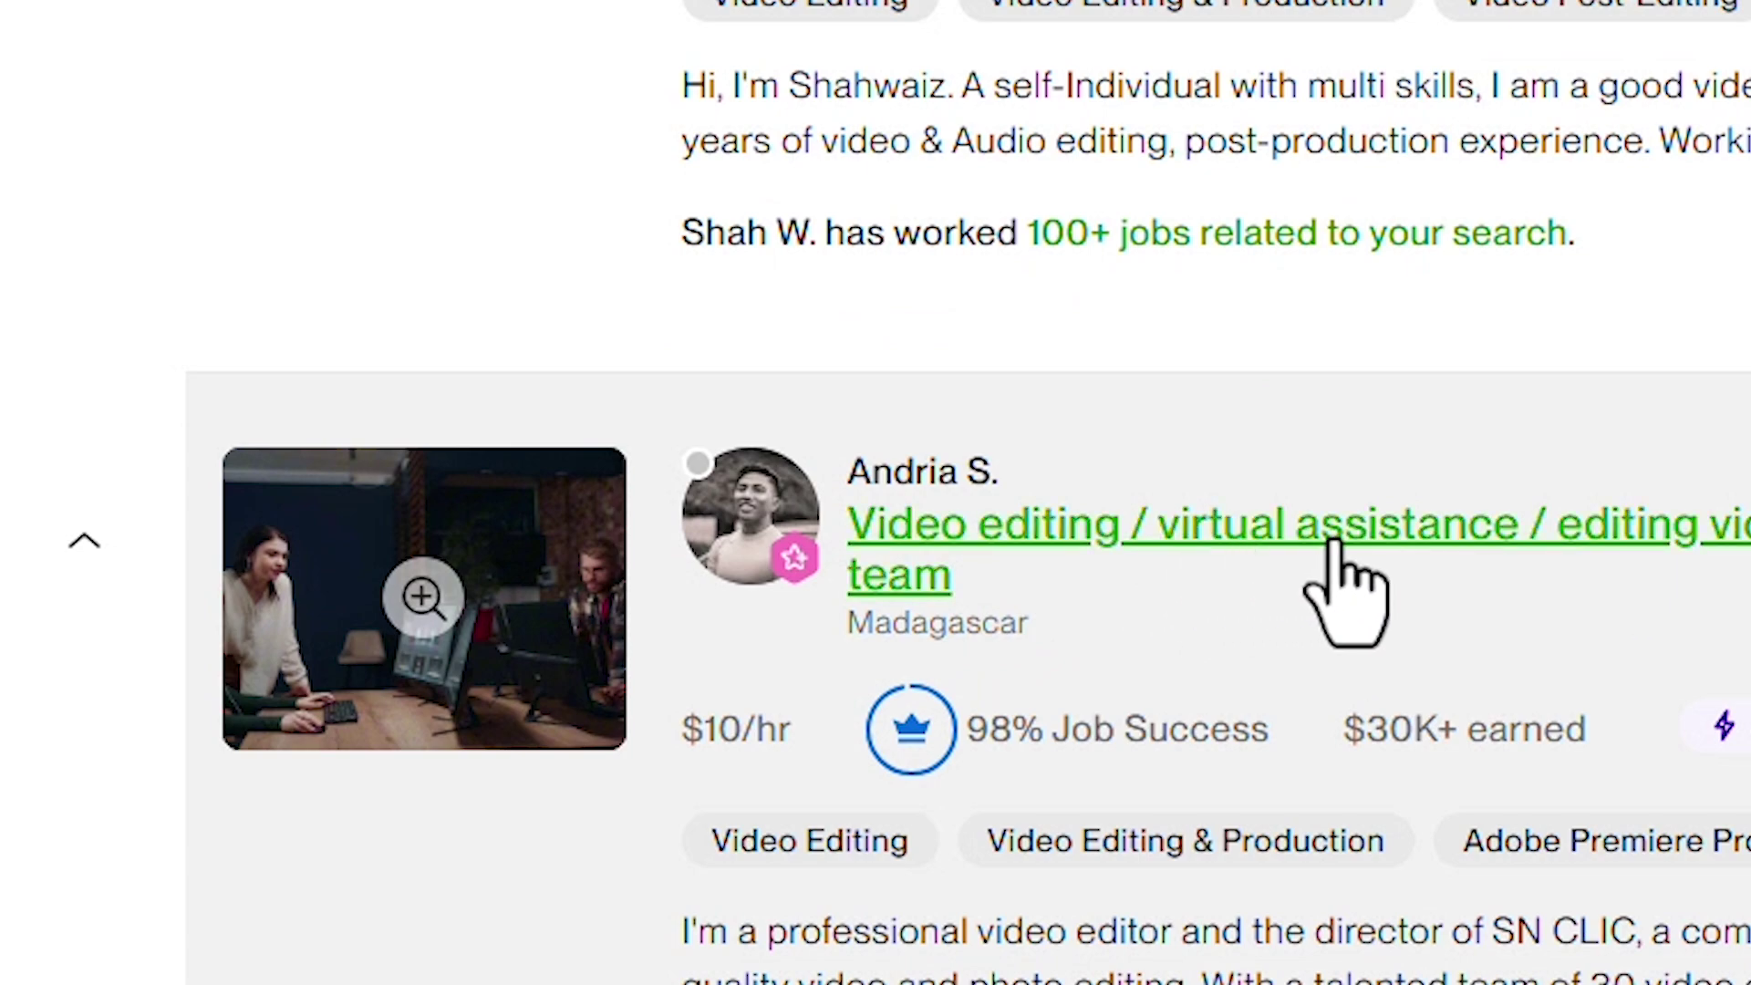
scroll(1304, 739, down, 6)
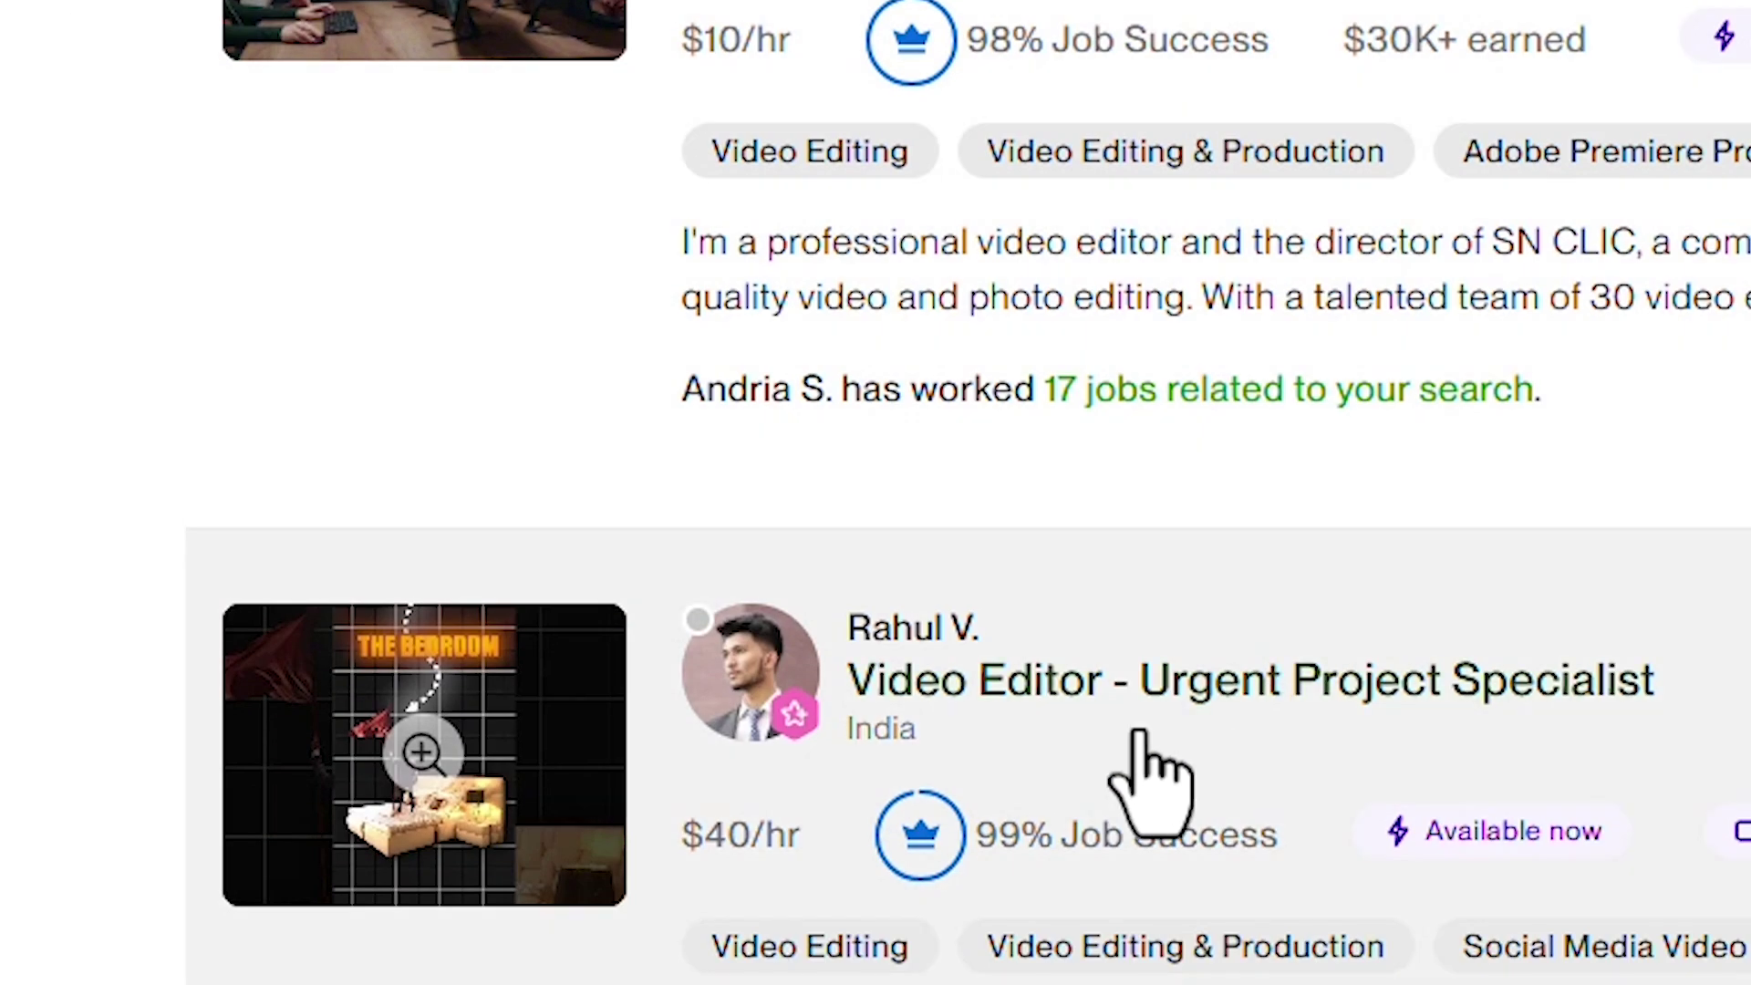
scroll(1496, 715, down, 6)
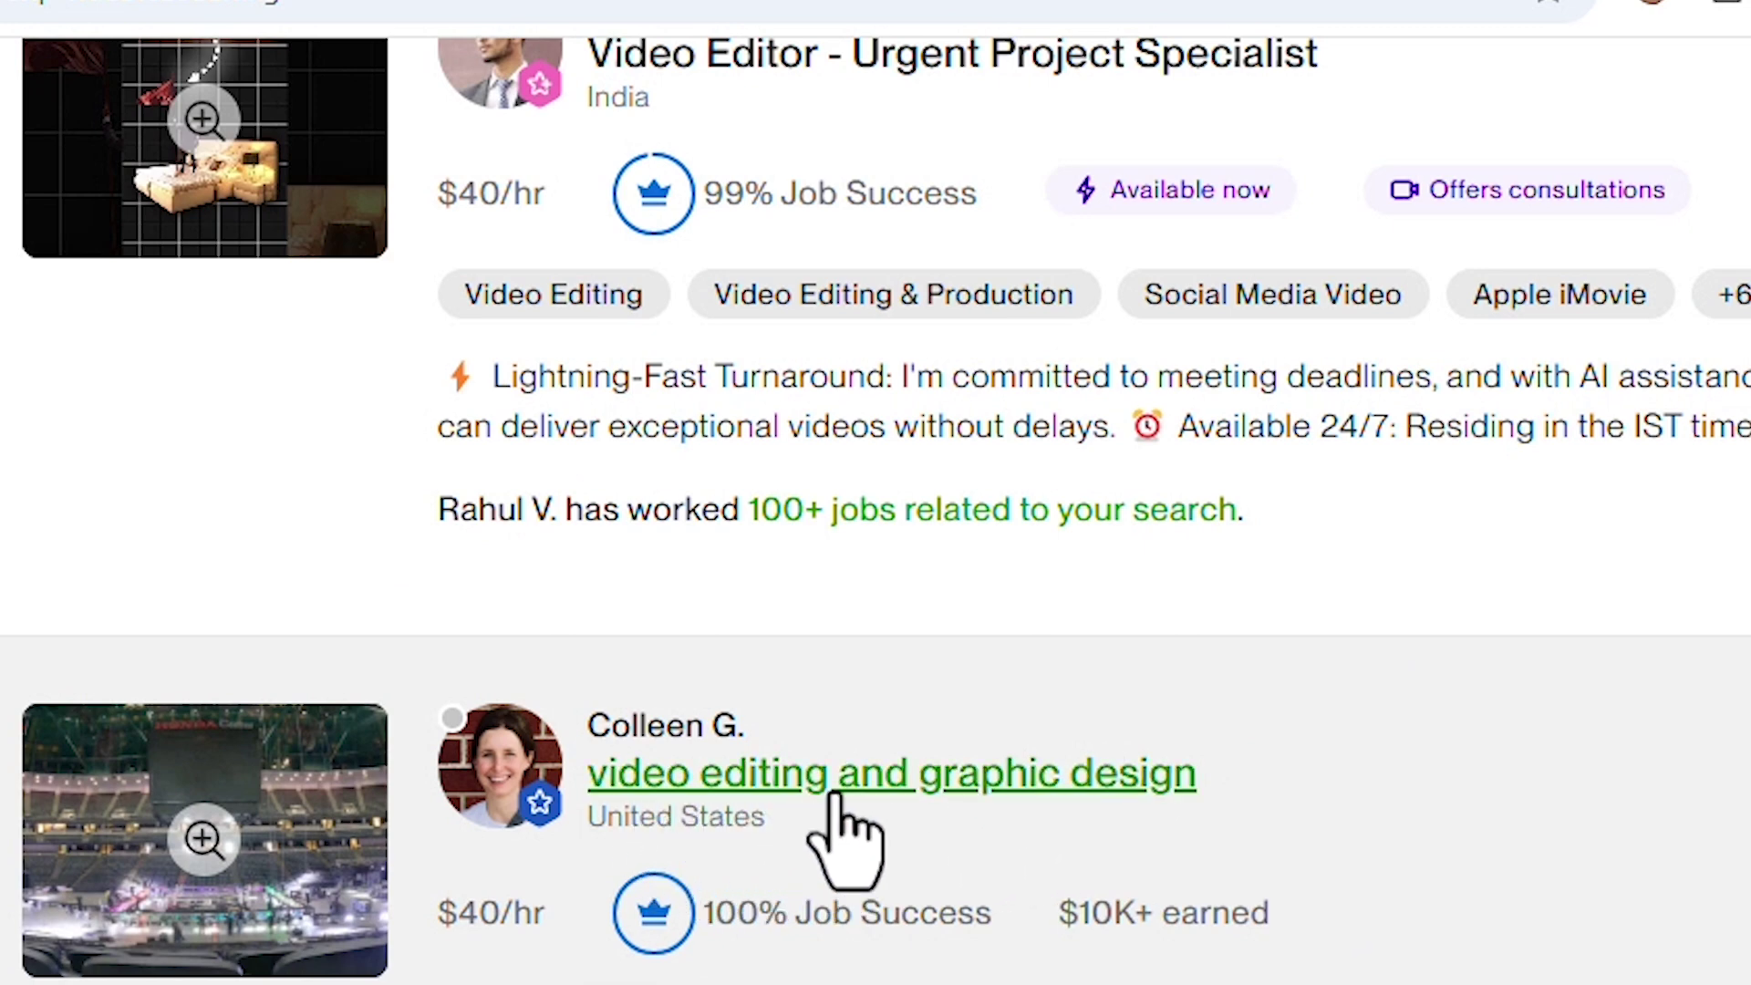
scroll(1007, 828, down, 5)
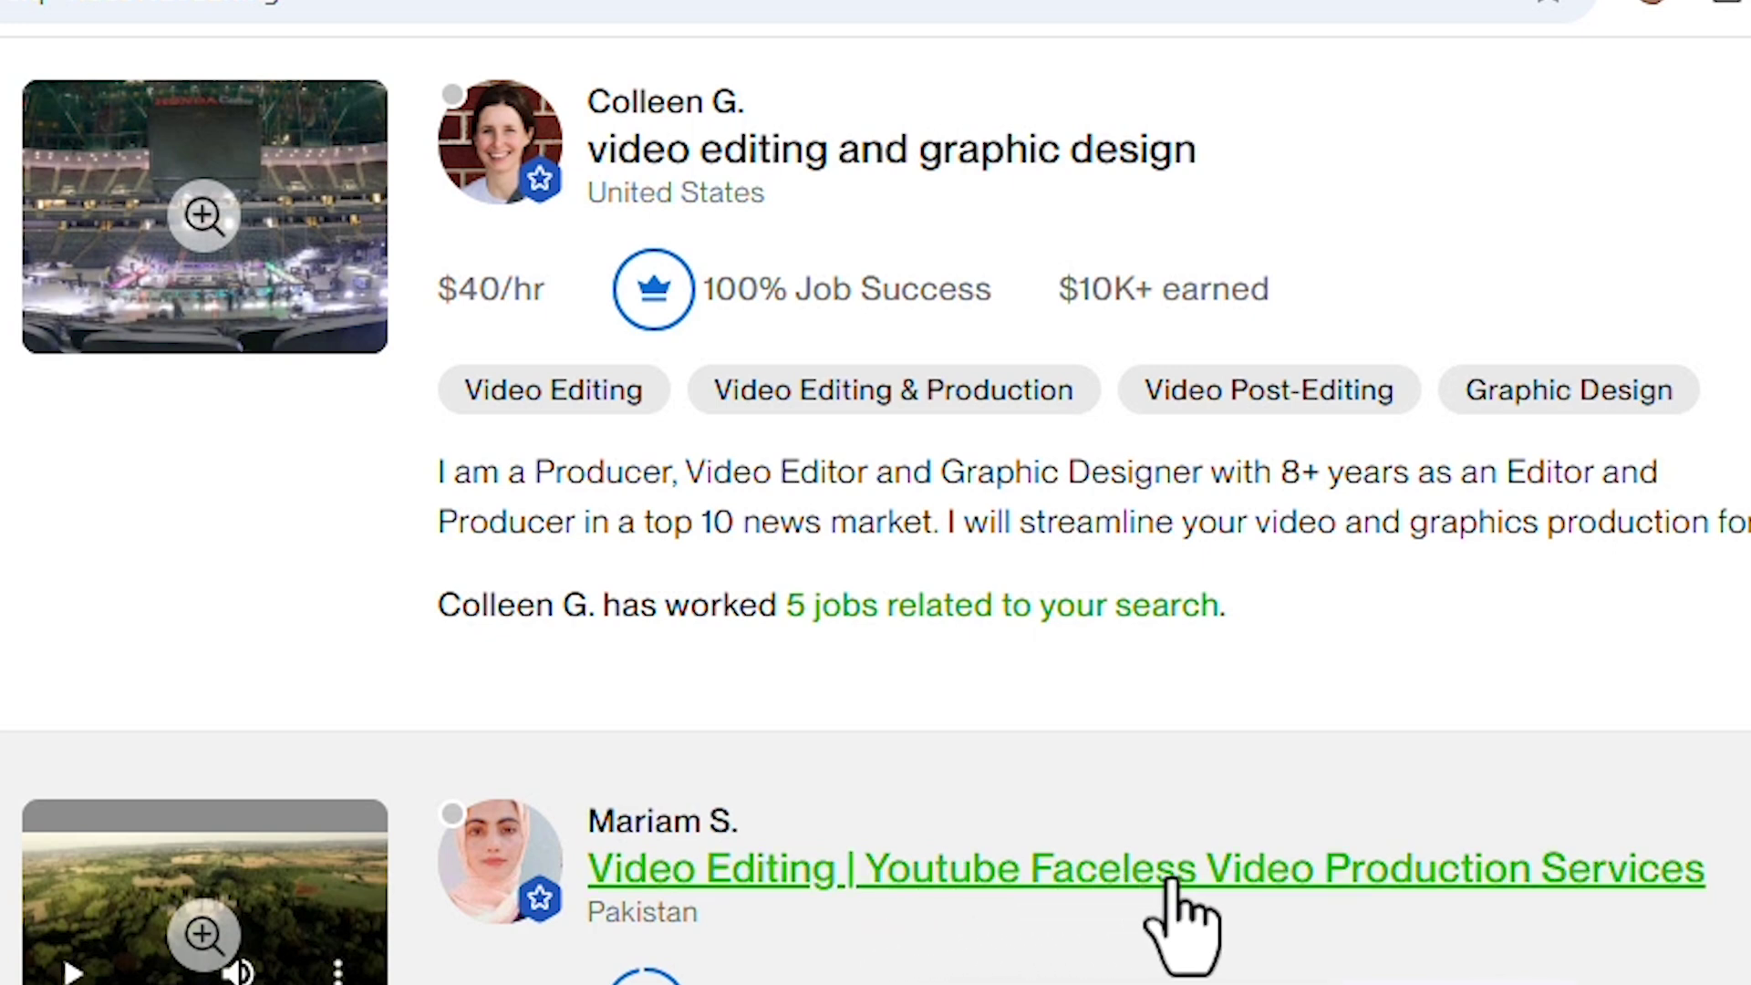
scroll(1180, 930, down, 5)
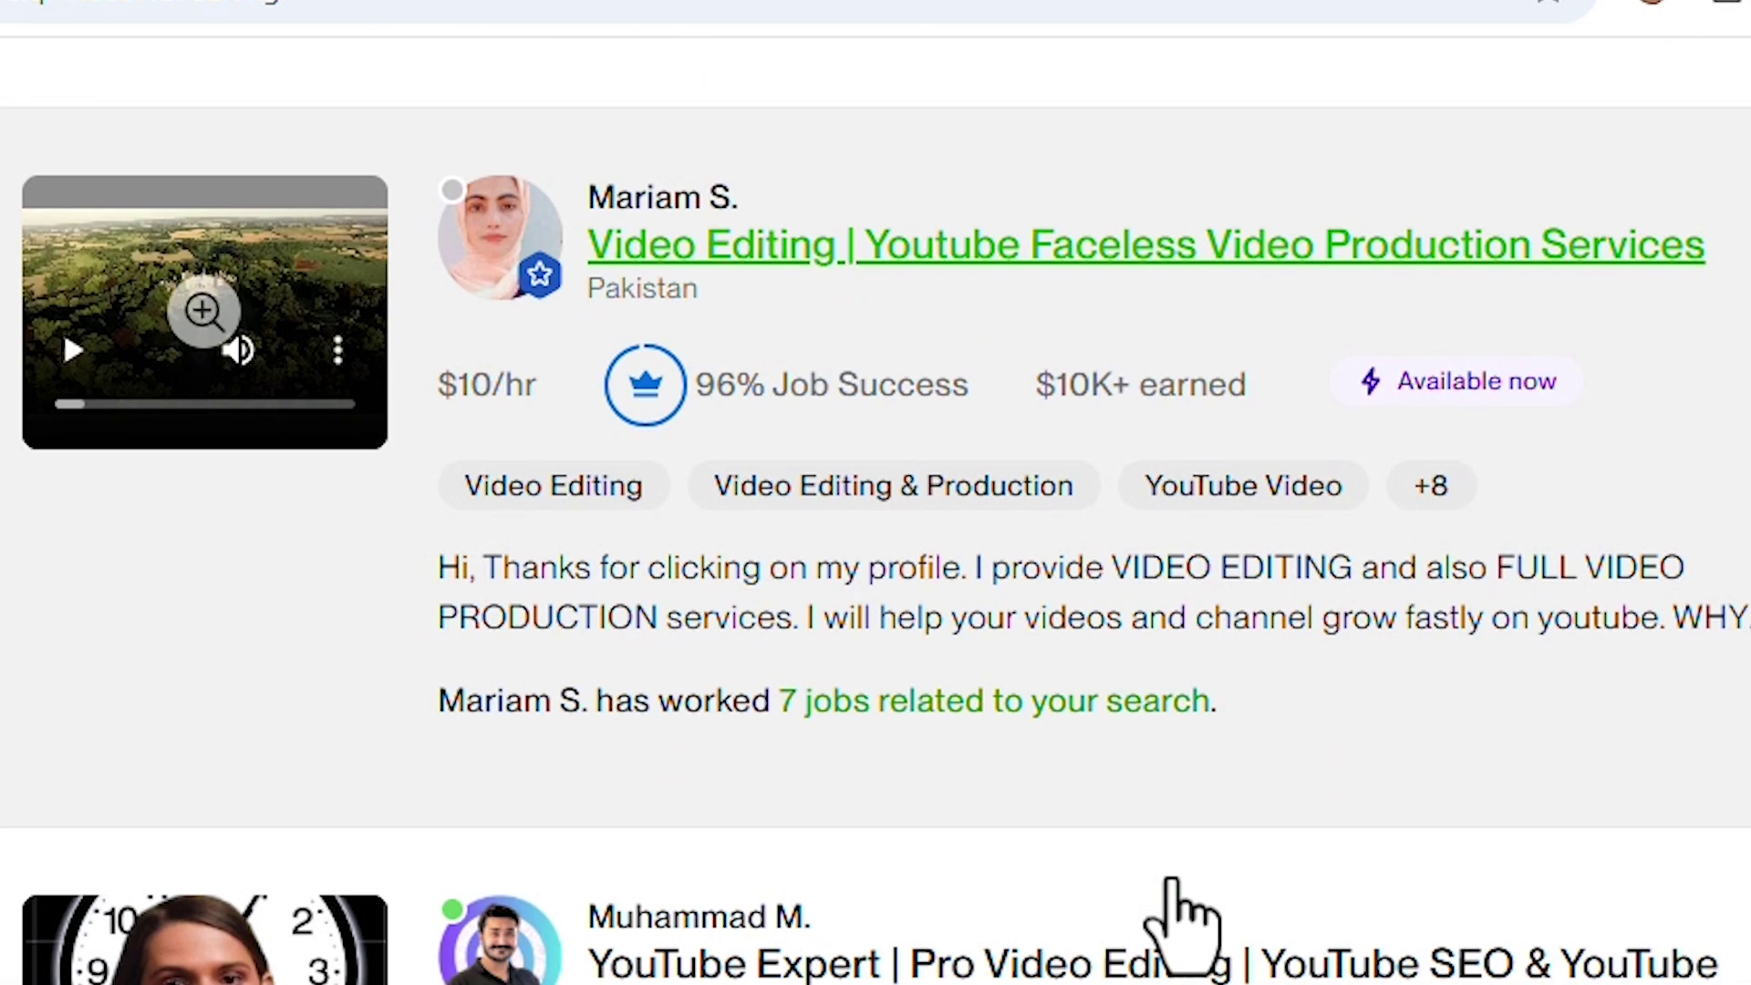
scroll(1176, 912, down, 2)
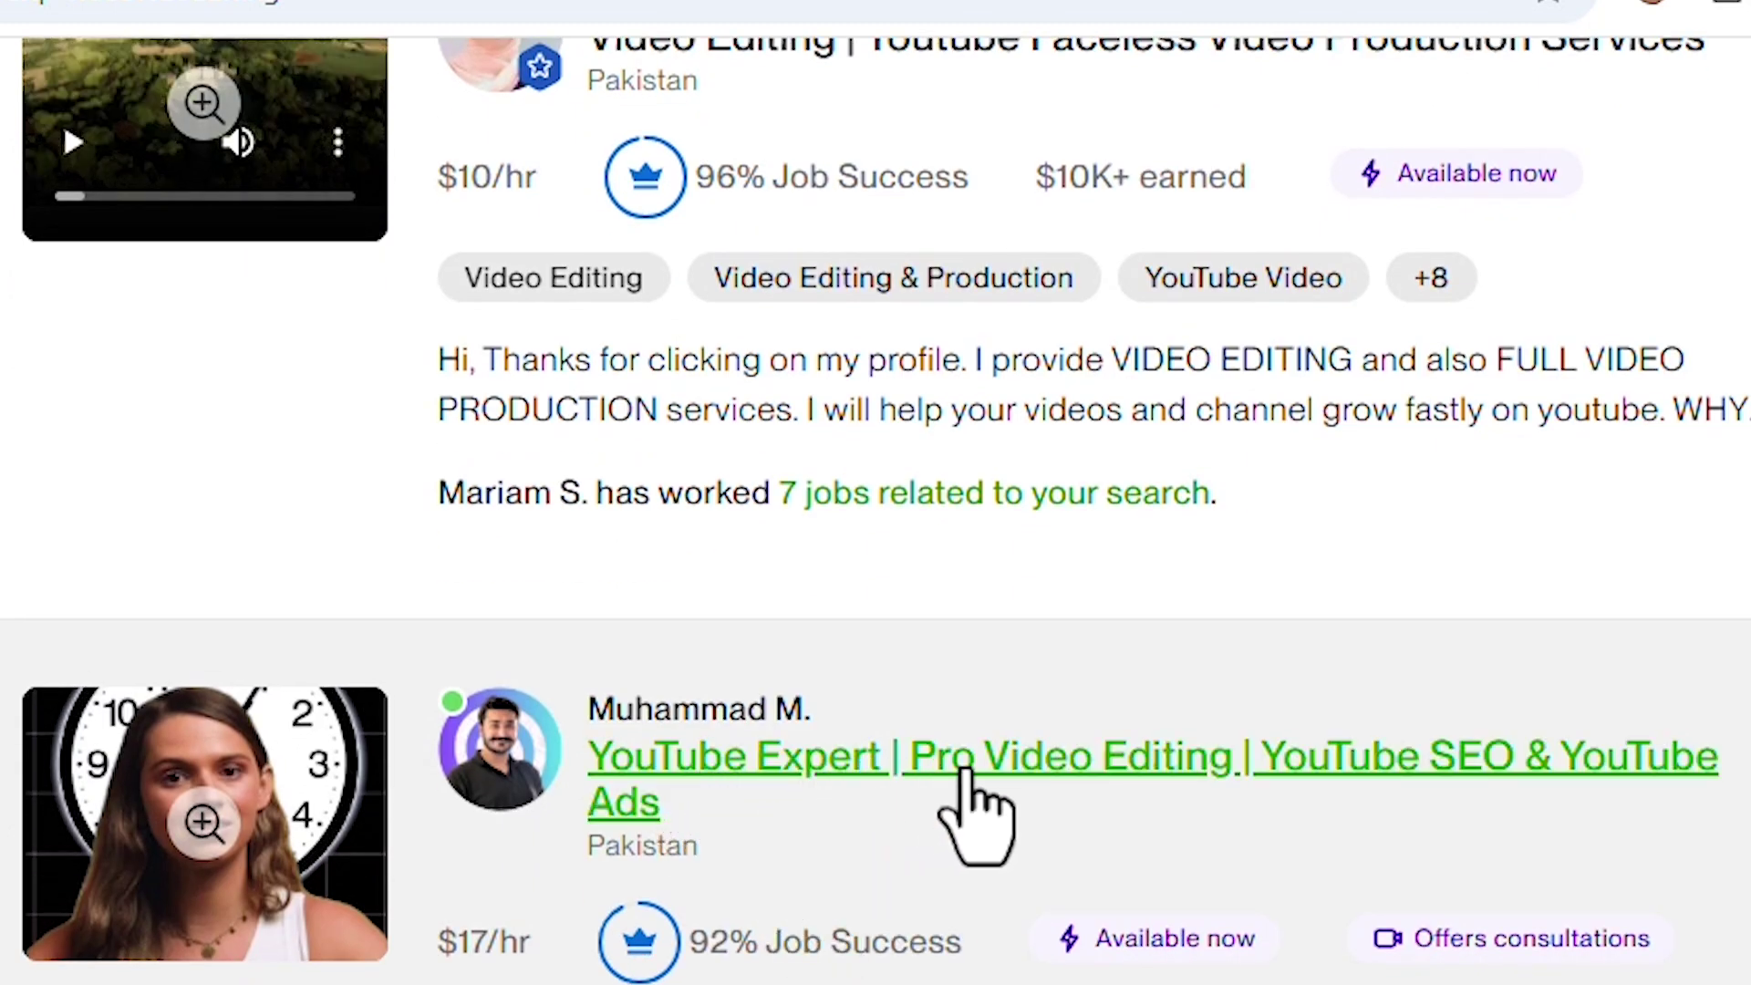
scroll(1135, 784, down, 8)
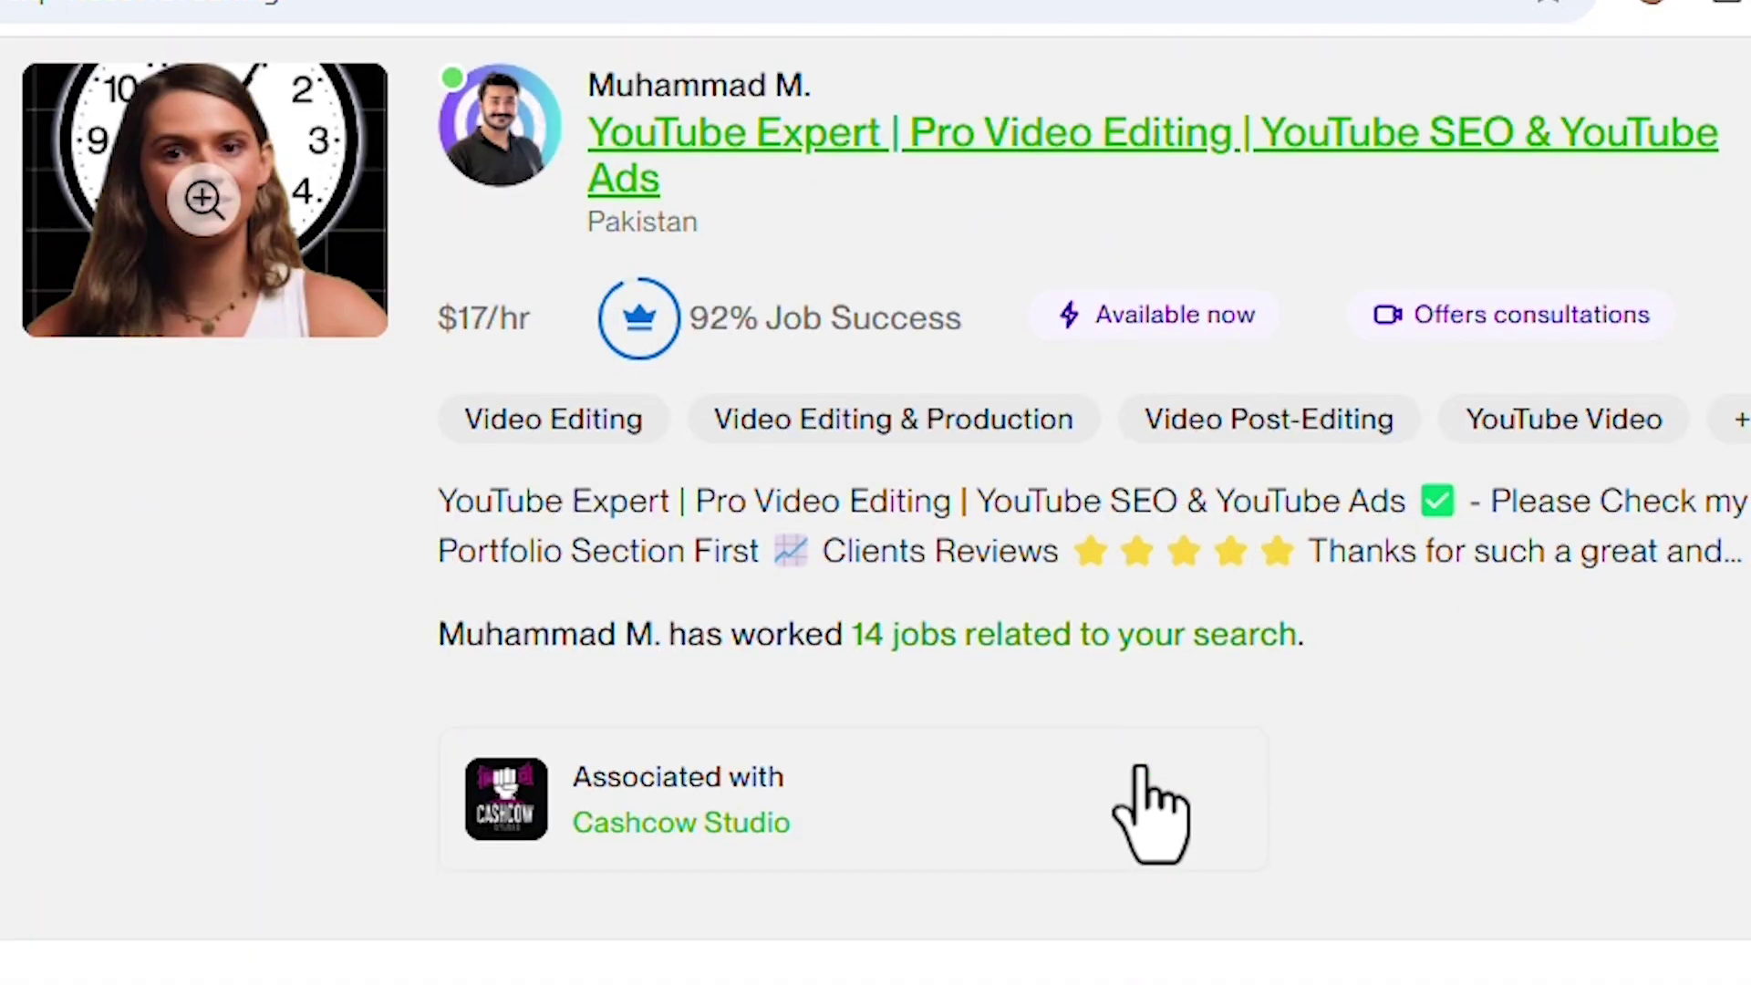
scroll(1149, 812, down, 7)
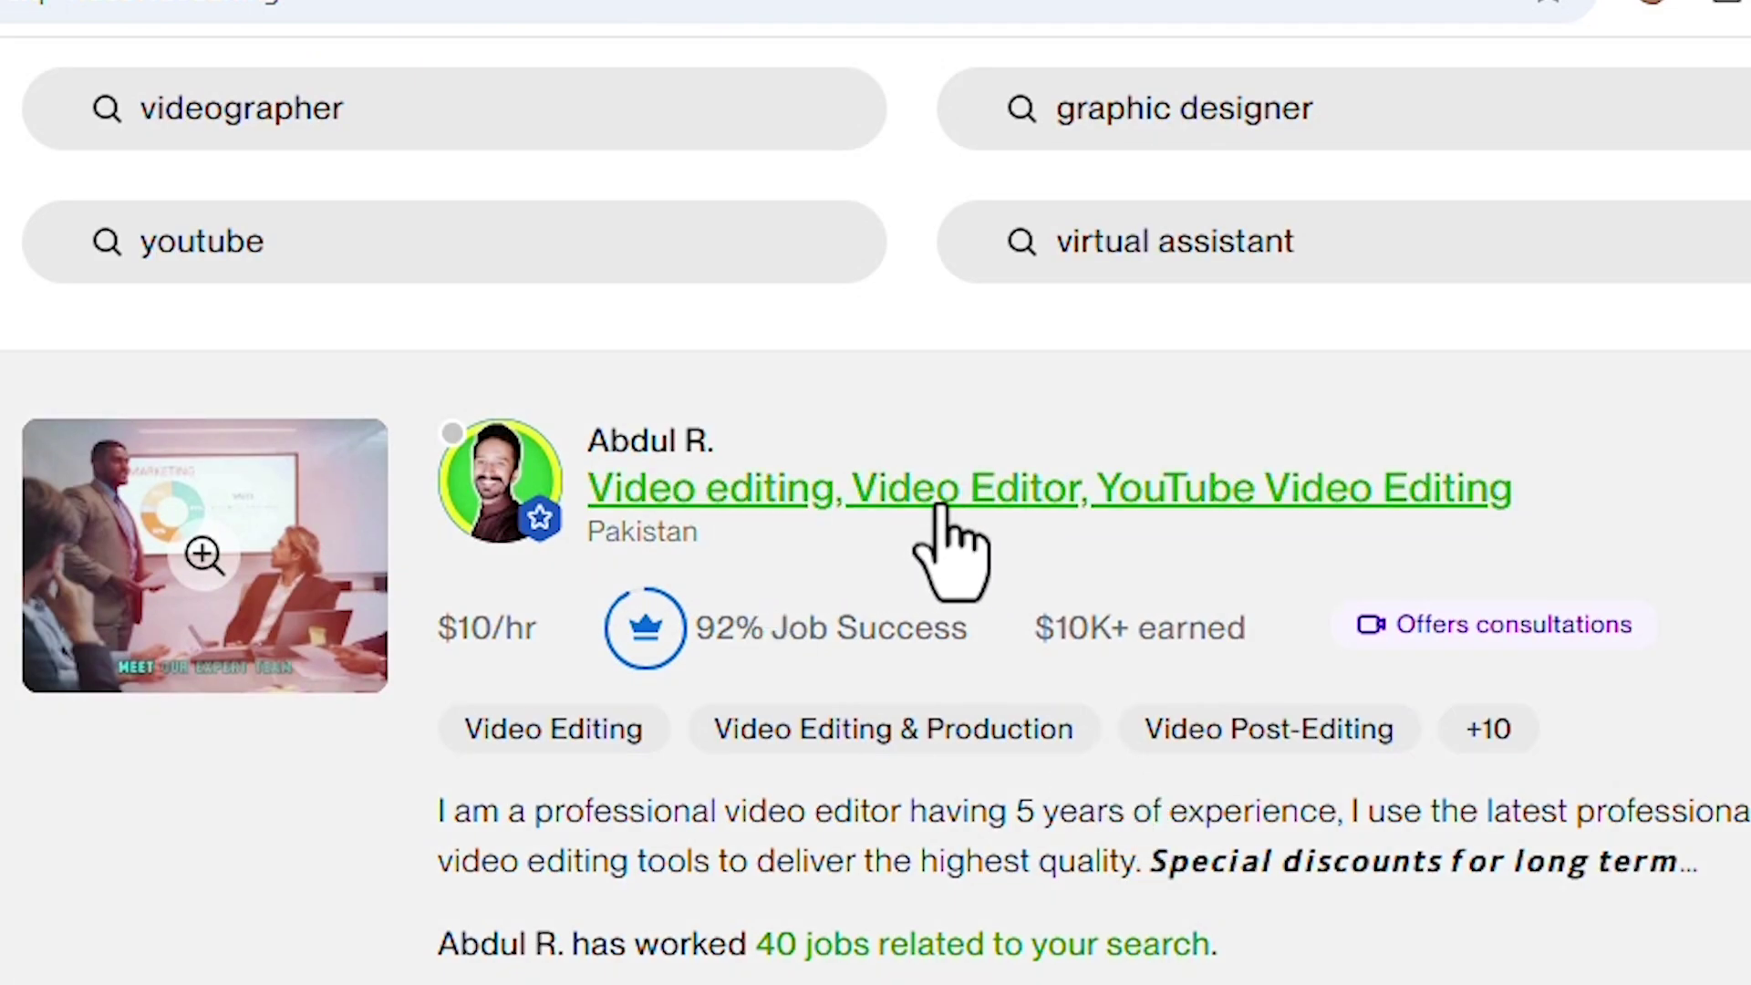
scroll(948, 548, down, 6)
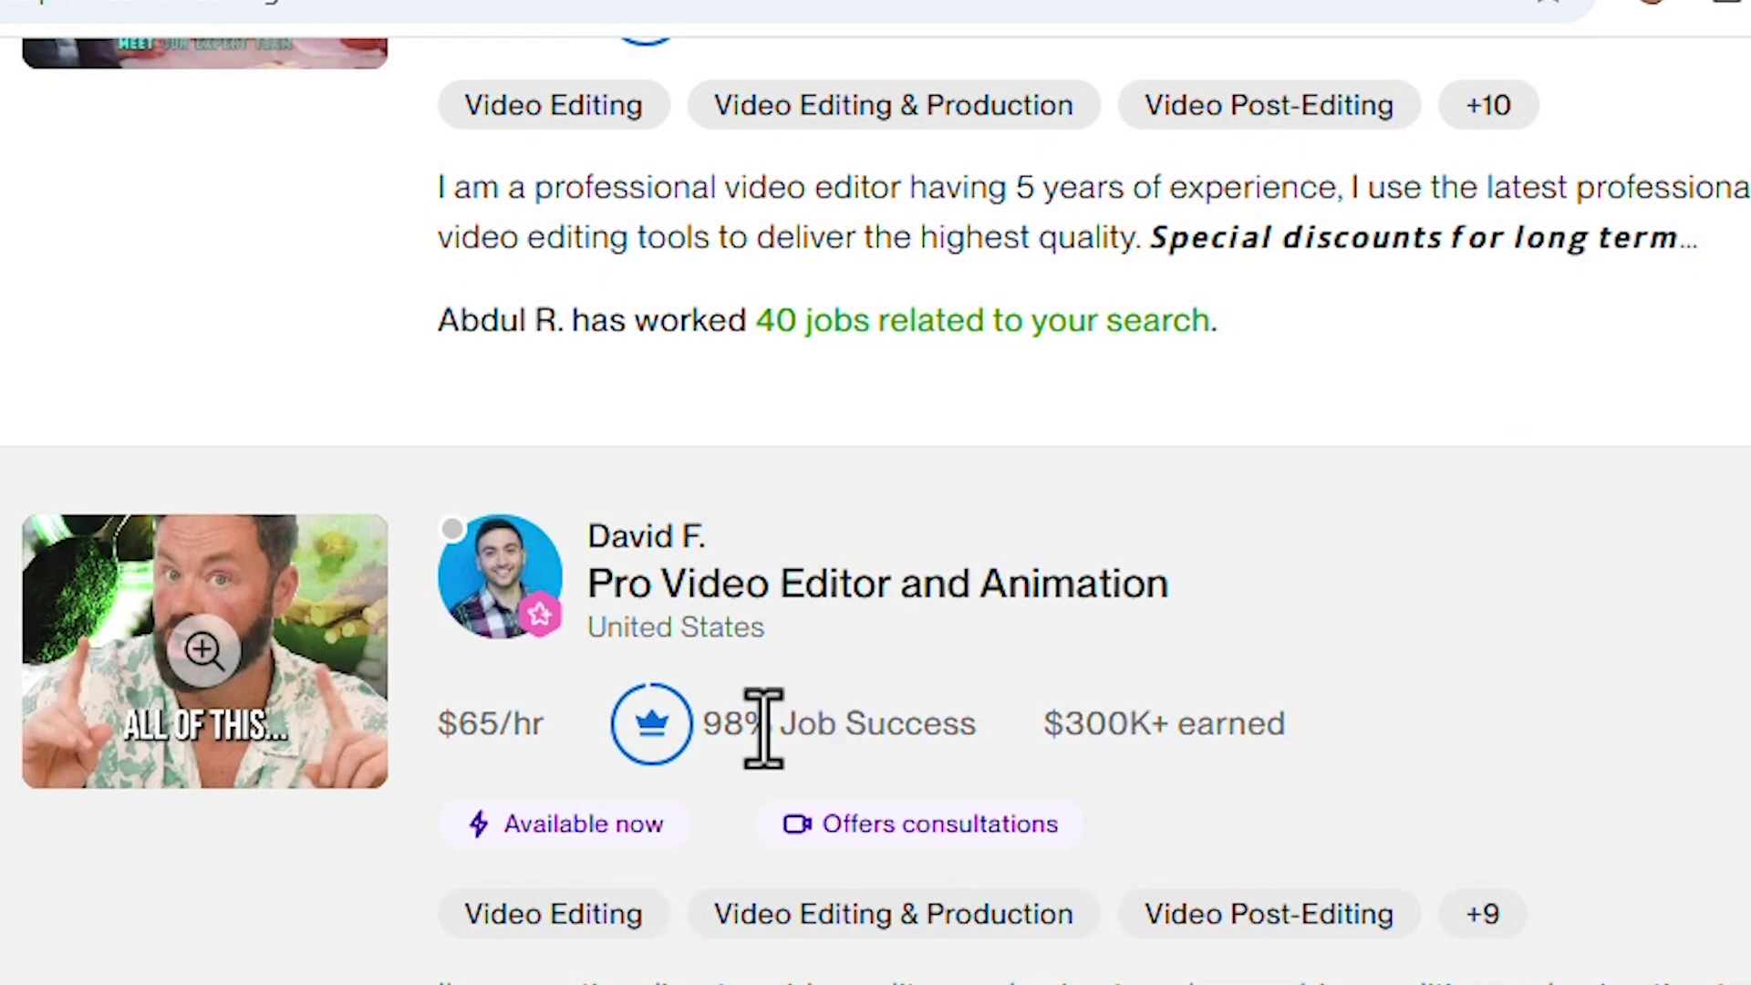
scroll(762, 723, up, 11)
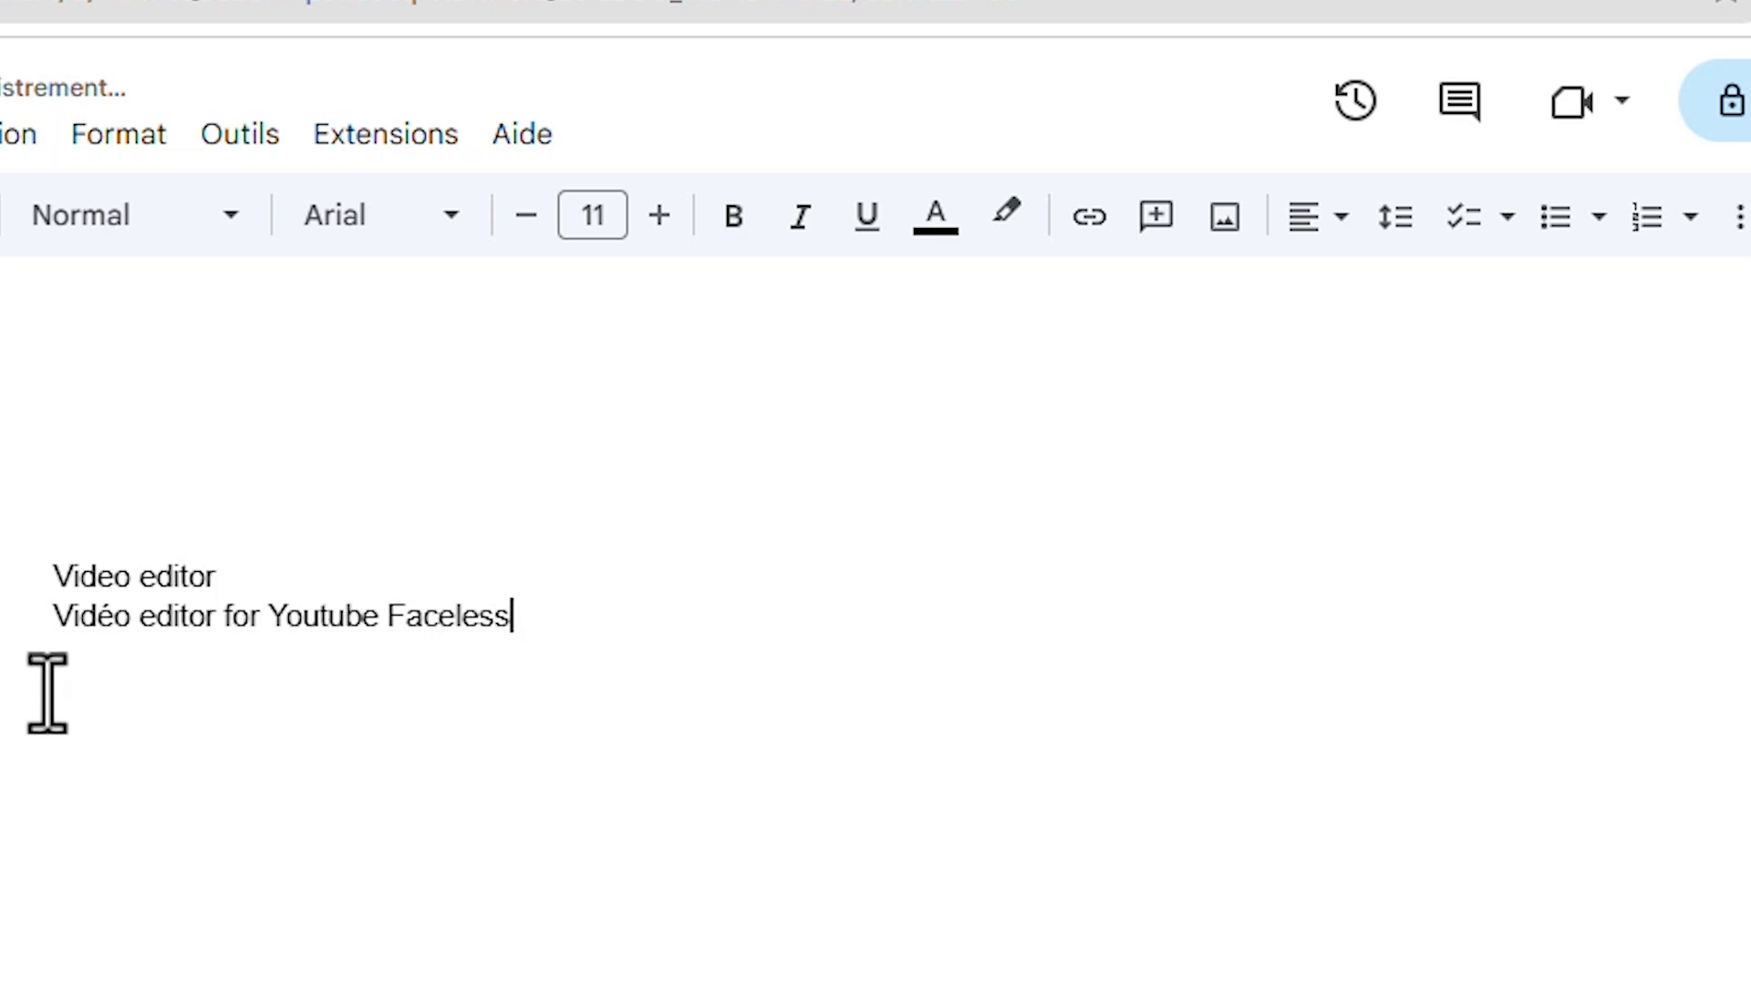
Step: In the Google Docs document, highlight the example title "Vidéo editor for Youtube Faceless", then clear the selection
drag(19, 613, 523, 606)
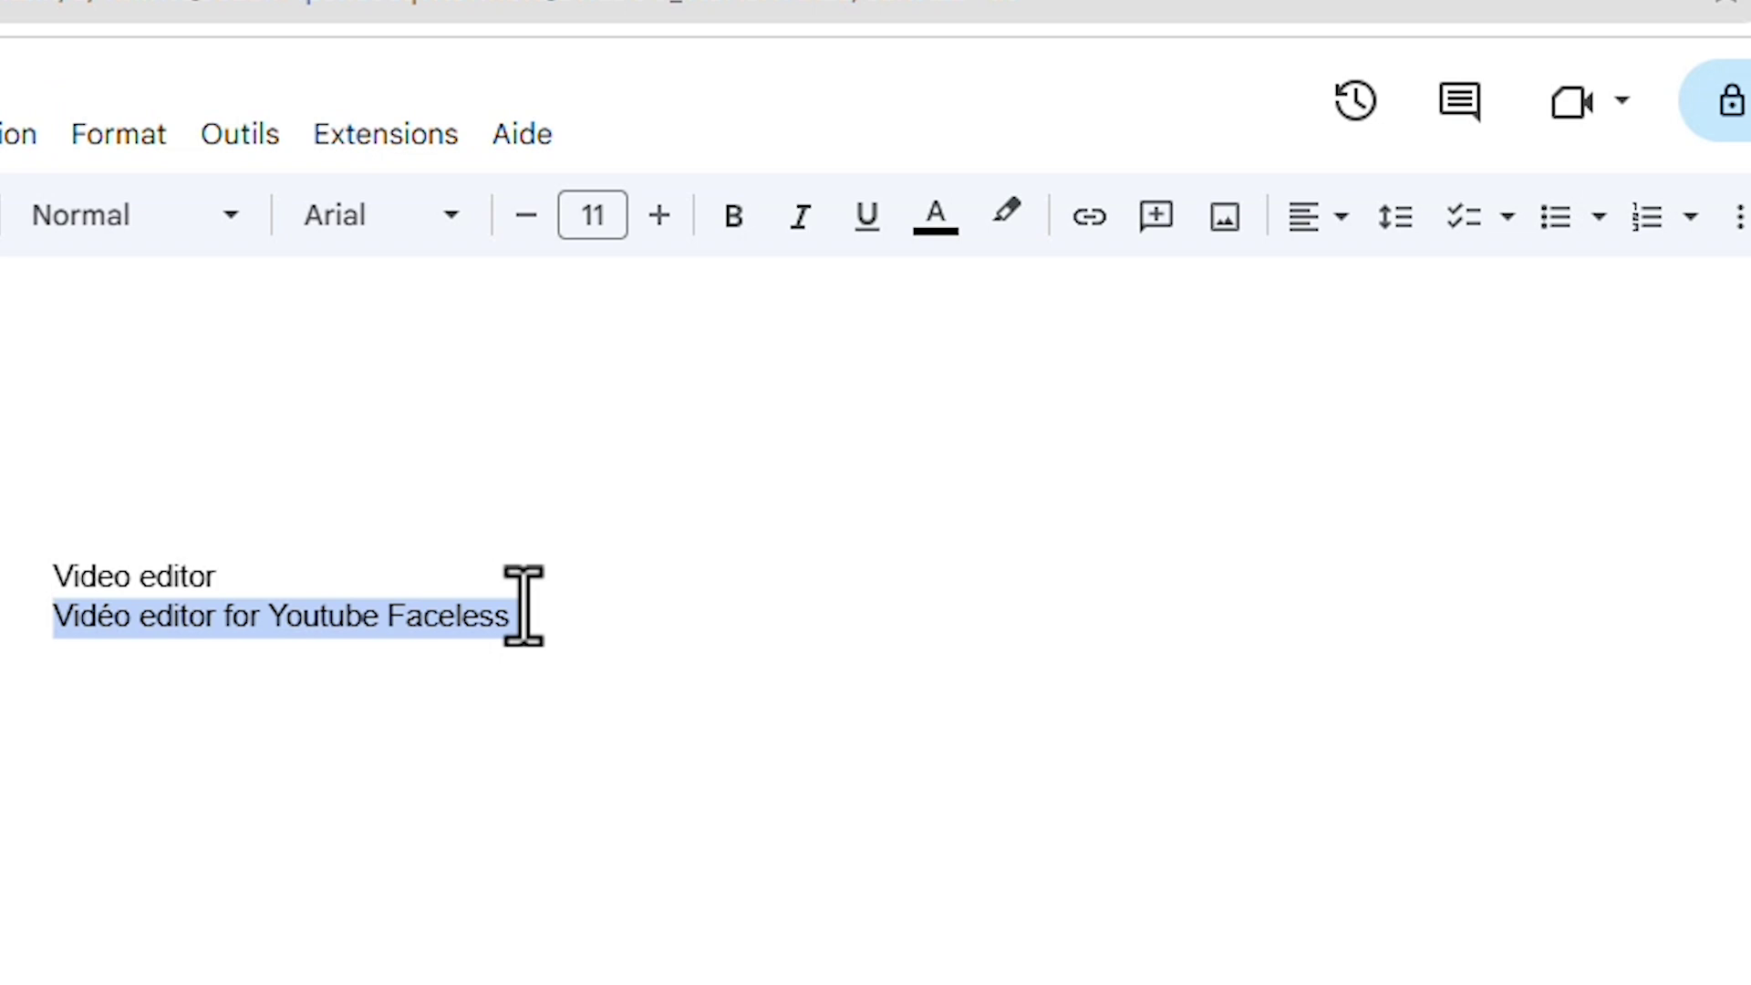
click(225, 617)
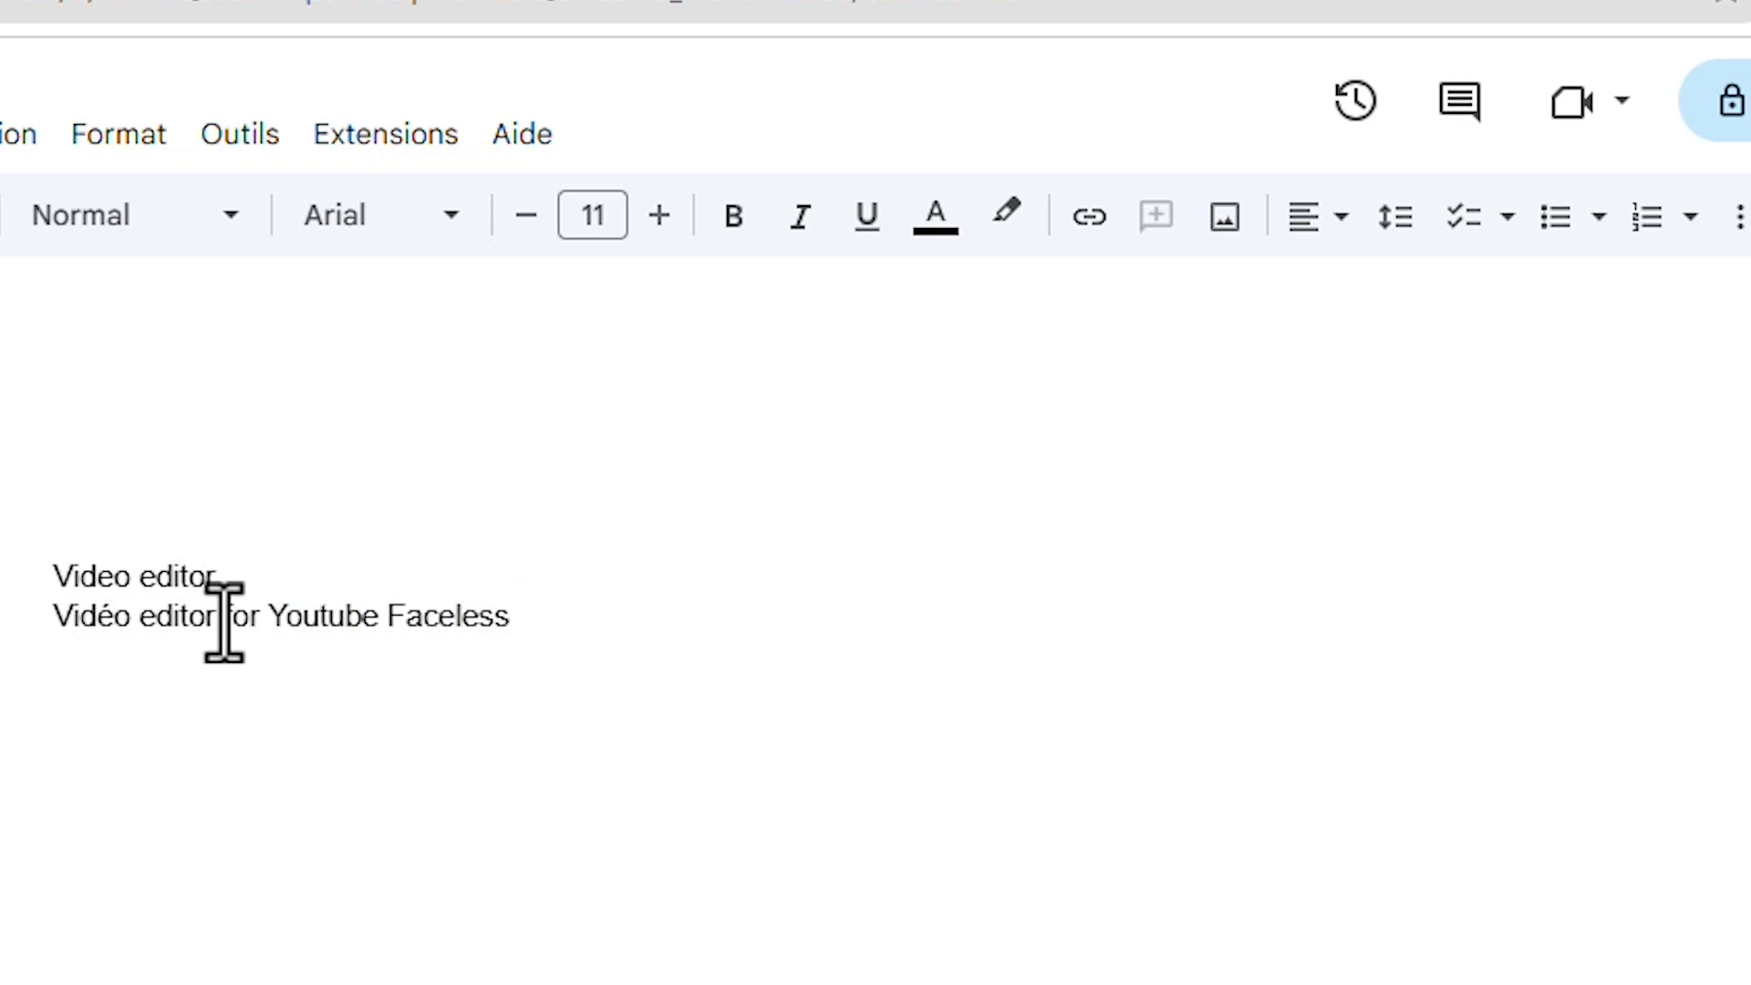
Step: Insert a blank line between the example titles "Video editor" and "Vidéo editor for Youtube Faceless"
drag(207, 618, 43, 645)
double_click(197, 702)
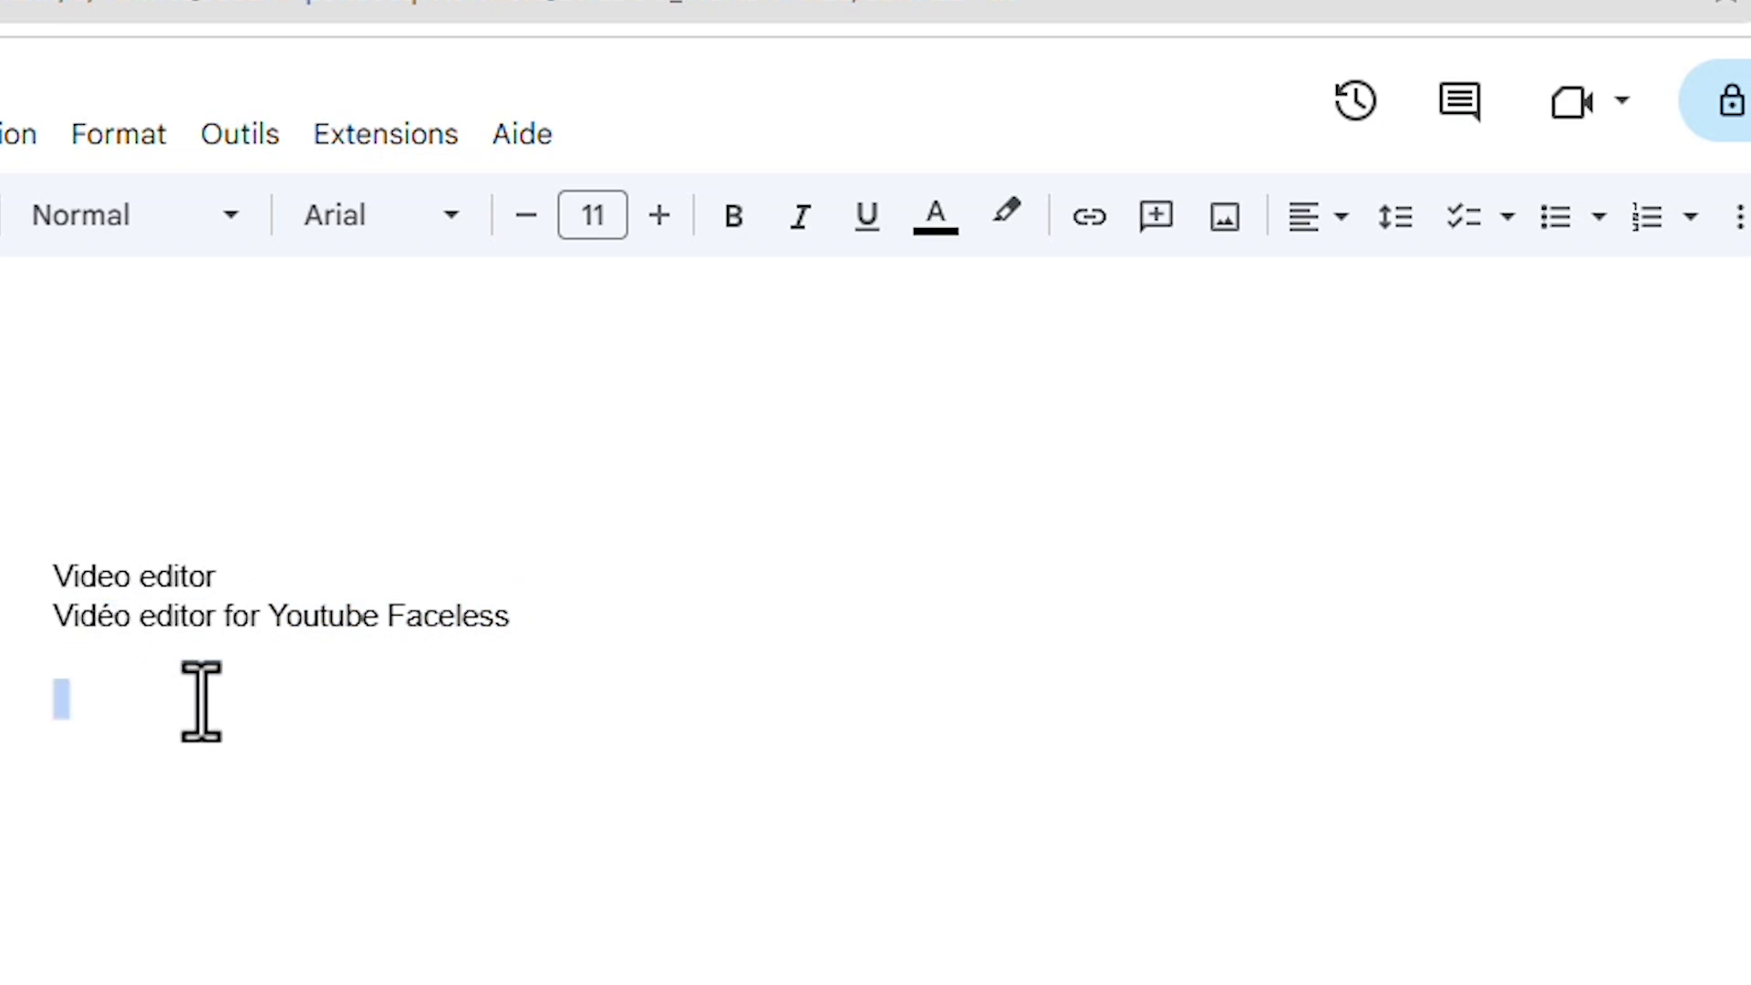
drag(291, 610, 756, 560)
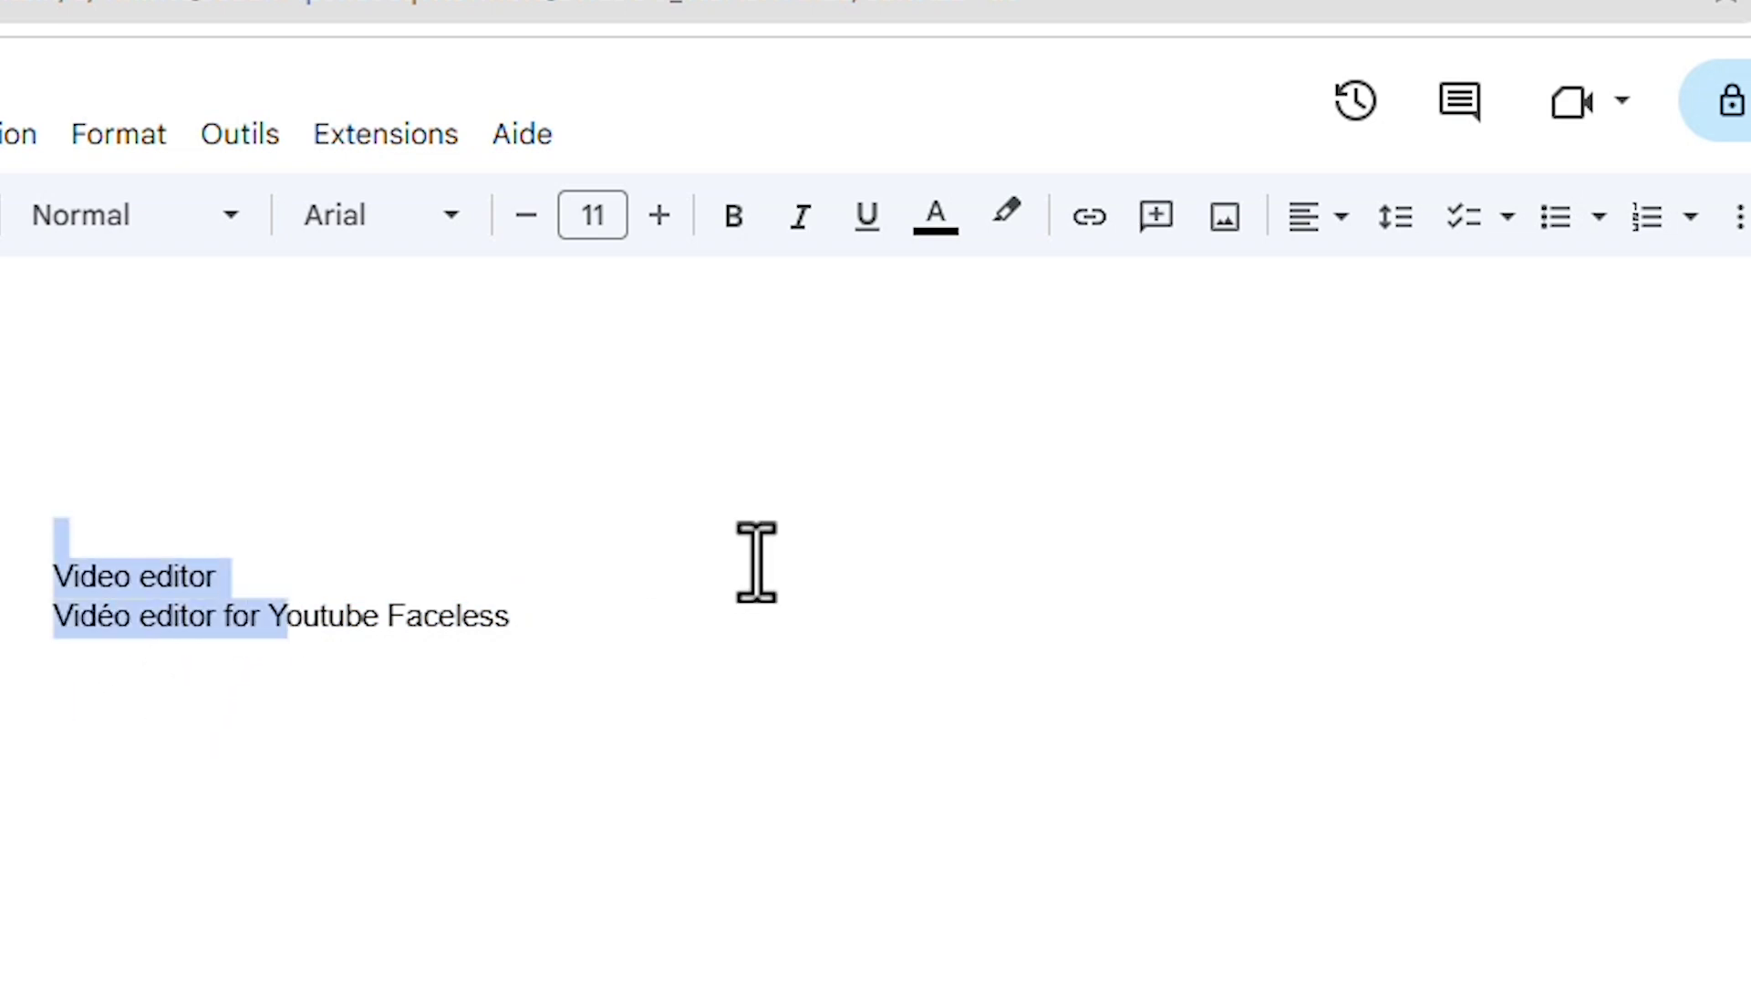
double_click(522, 655)
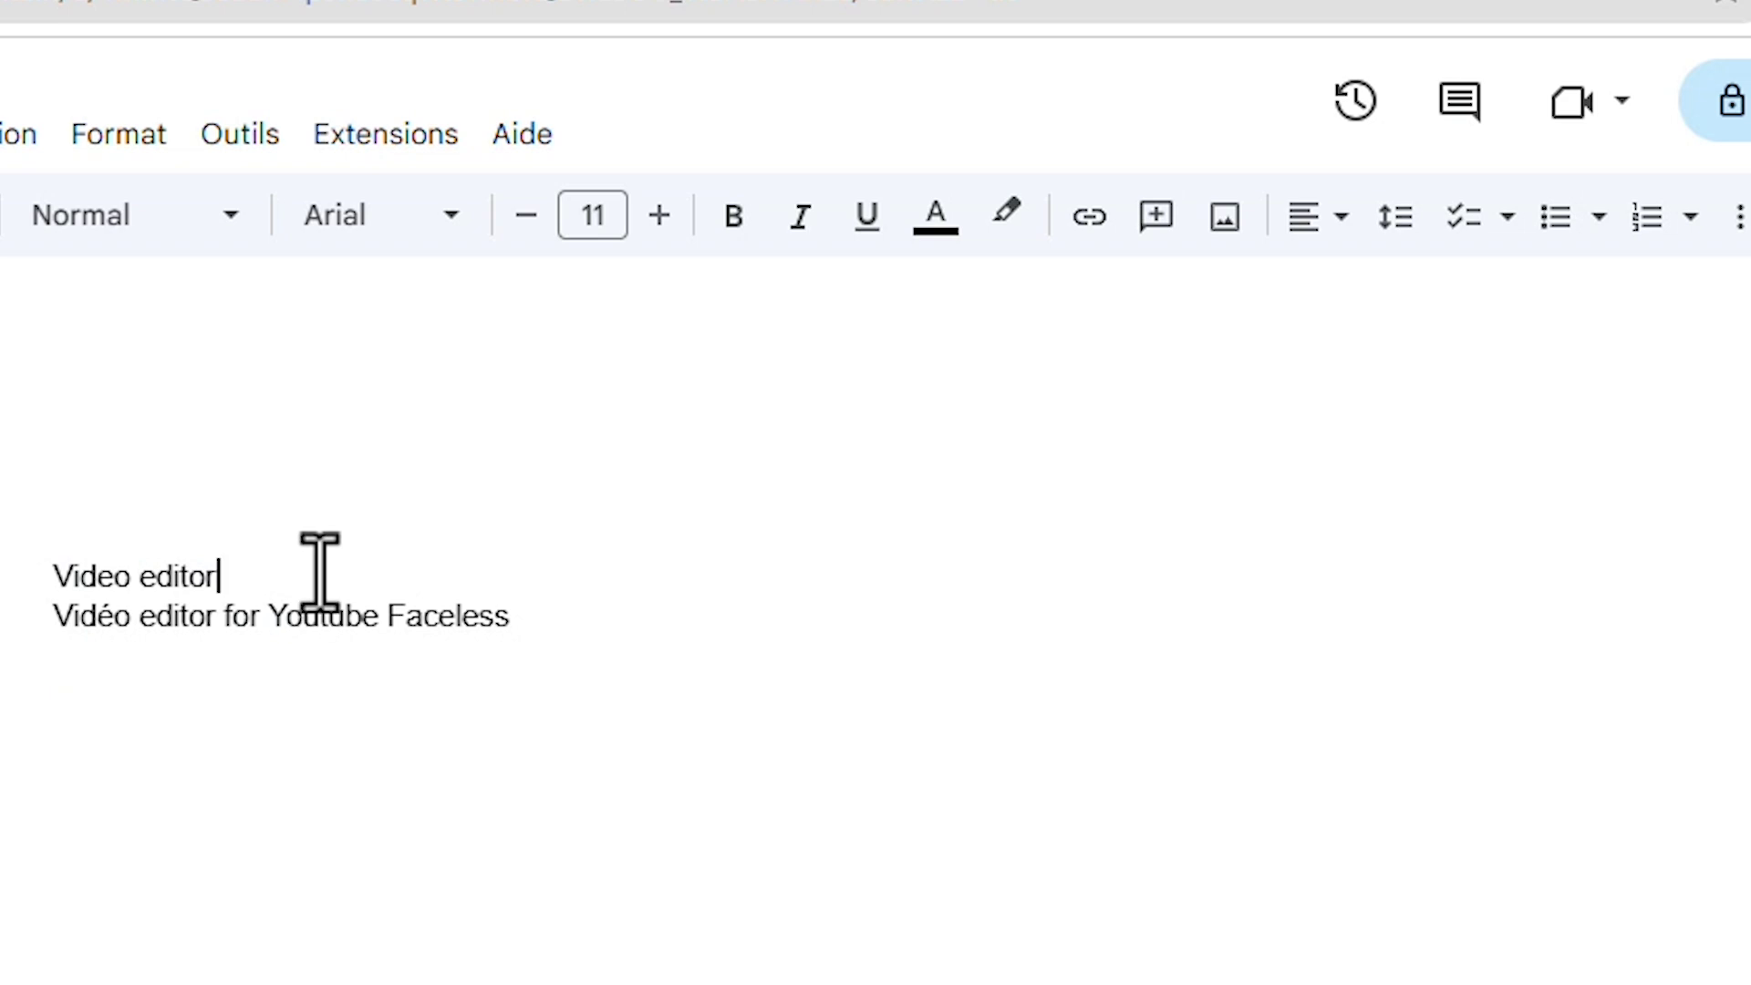
key(Return)
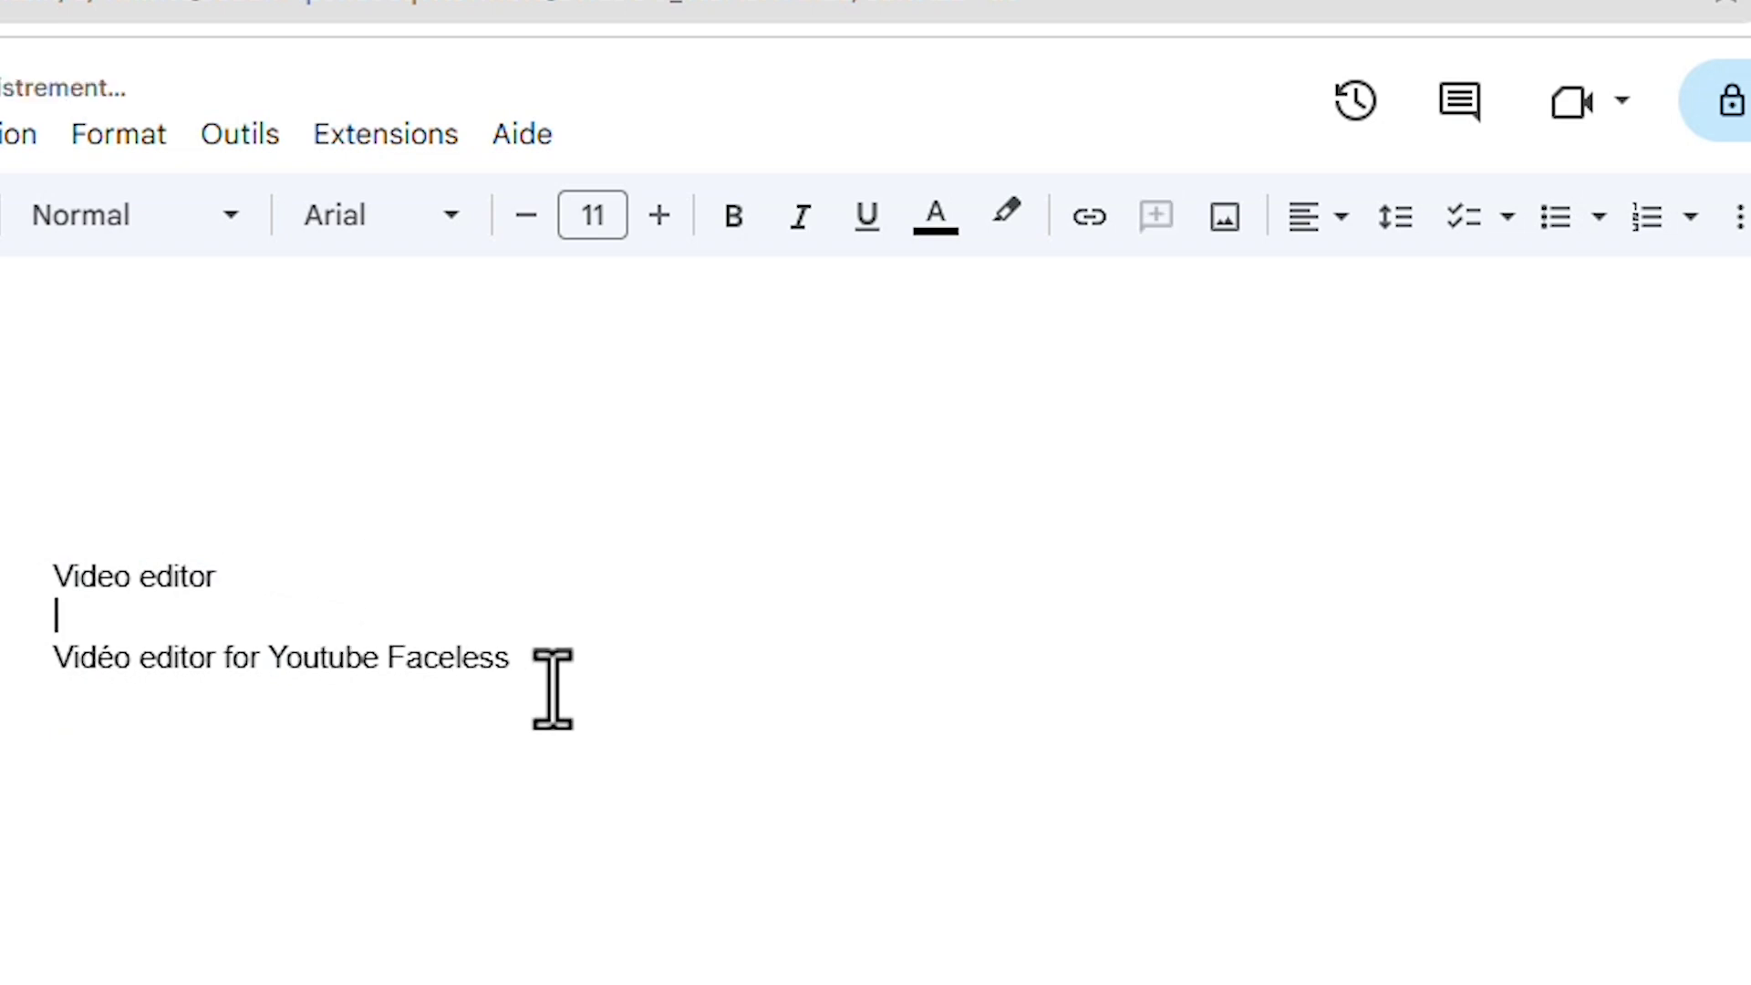
drag(511, 659, 51, 691)
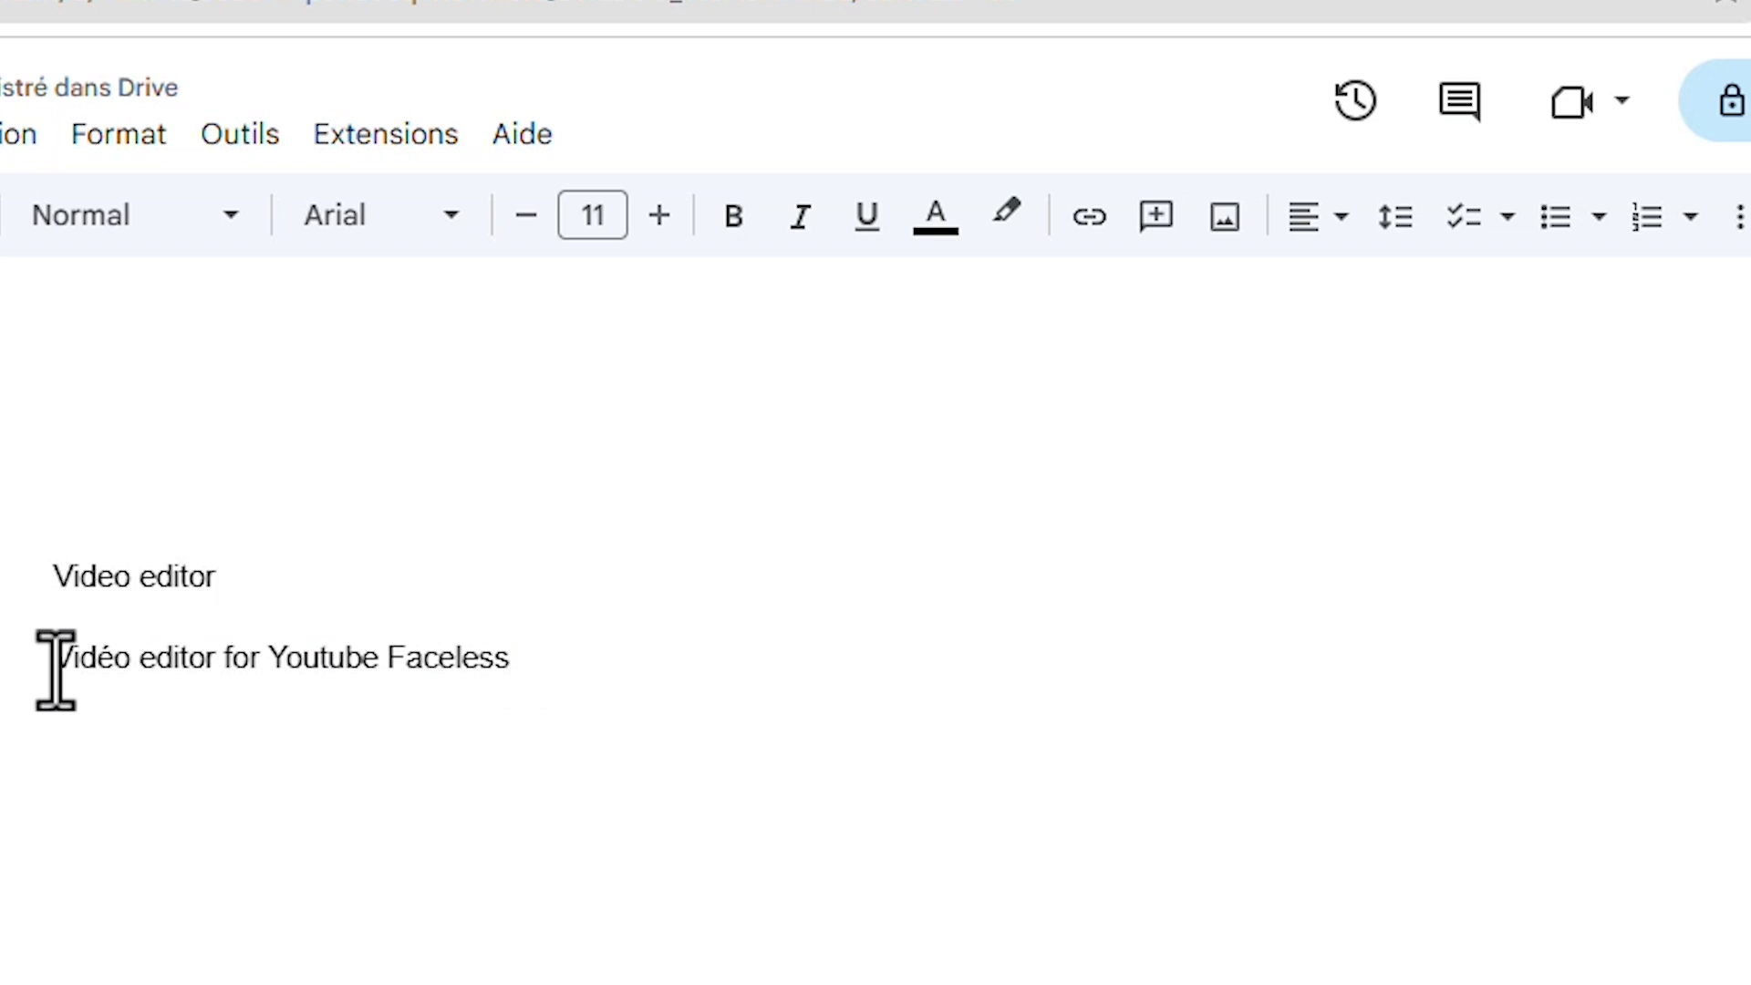
text(V)
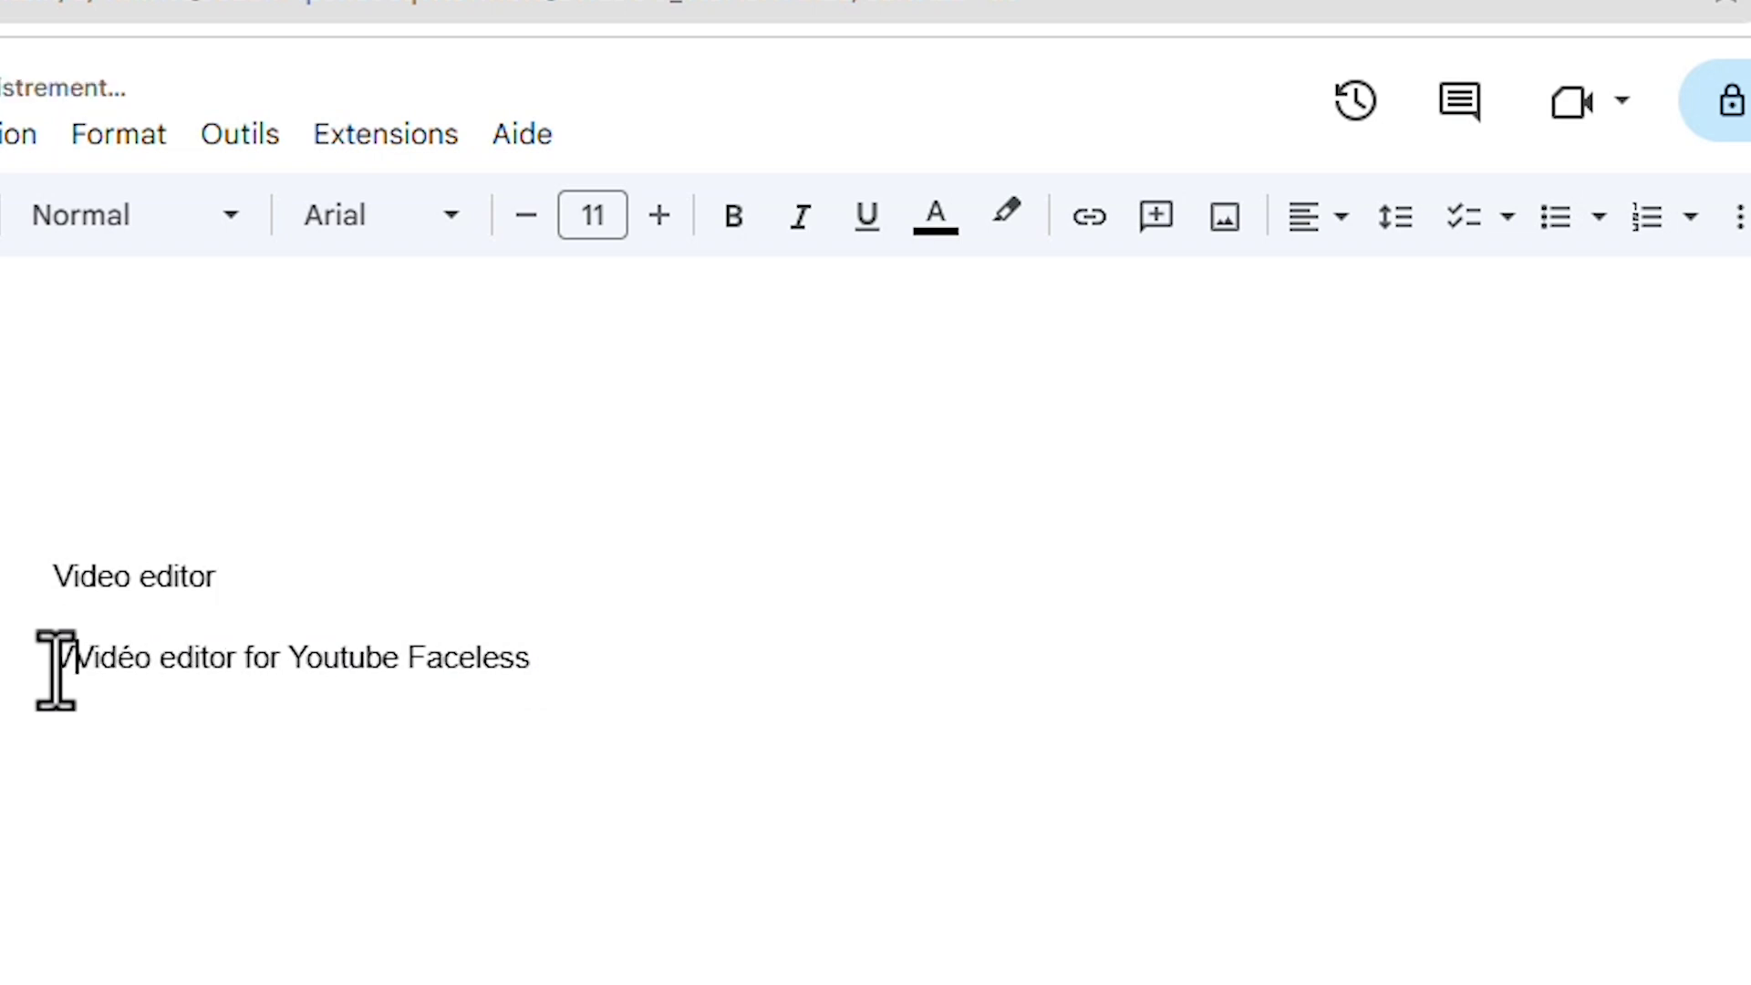
key(BackSpace)
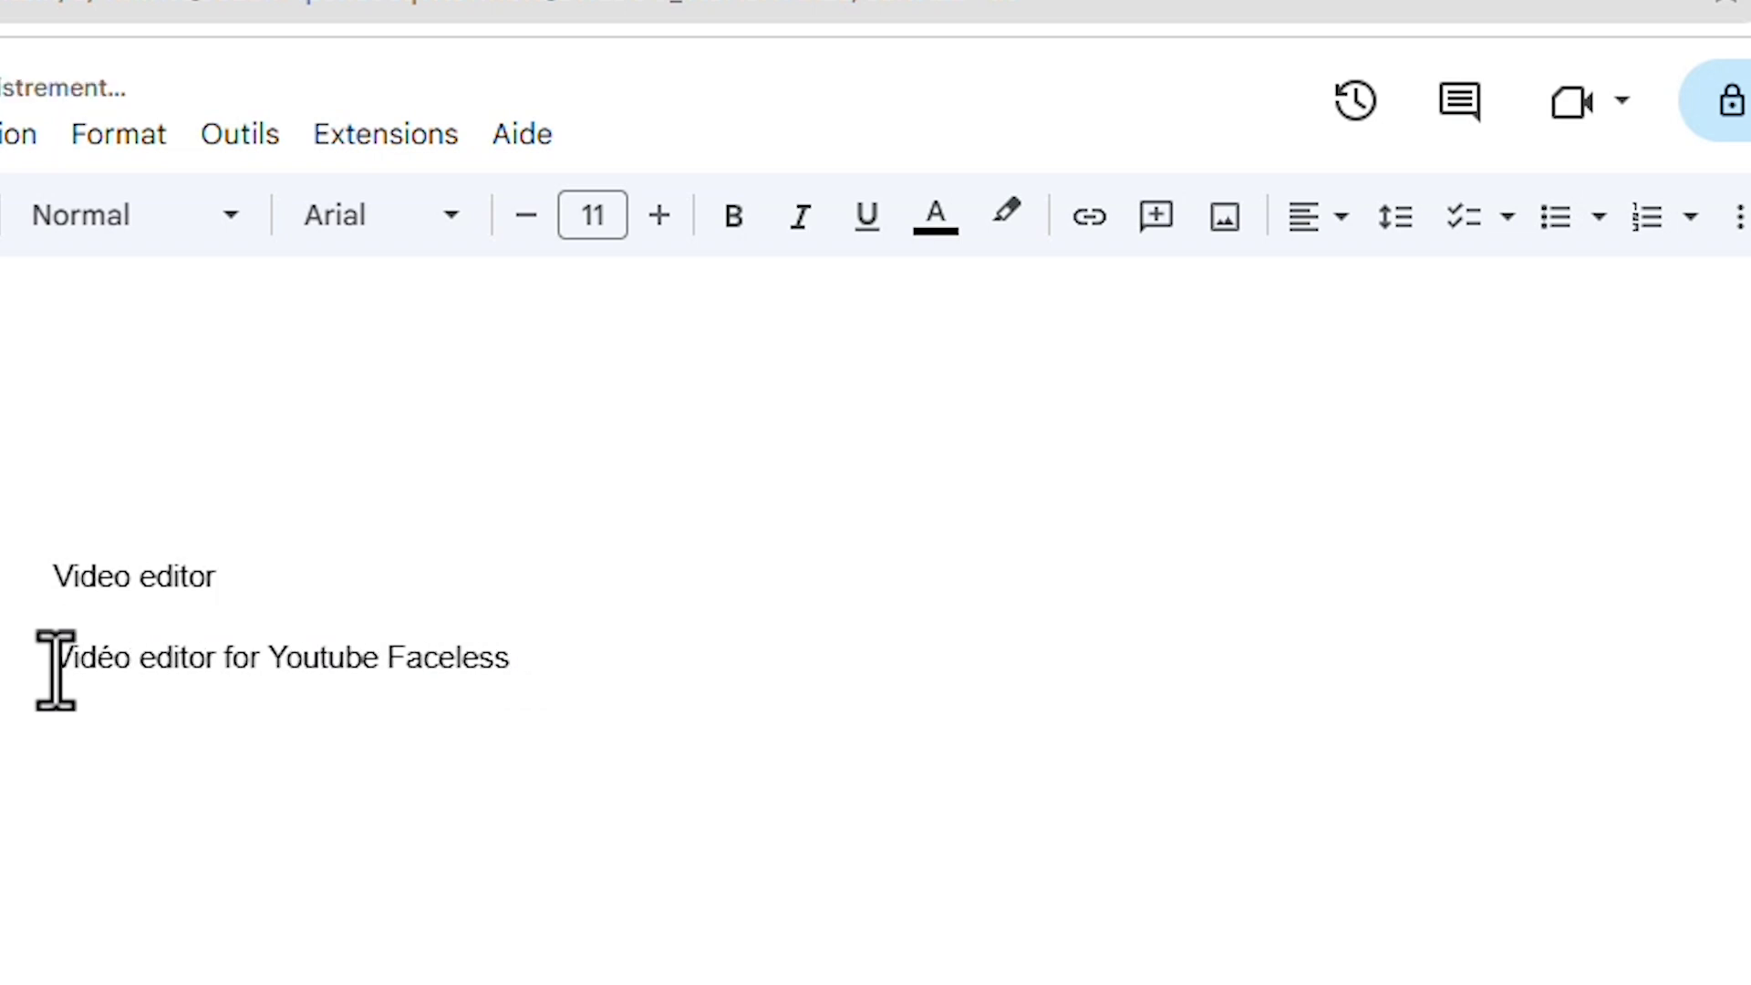
text(Expert)
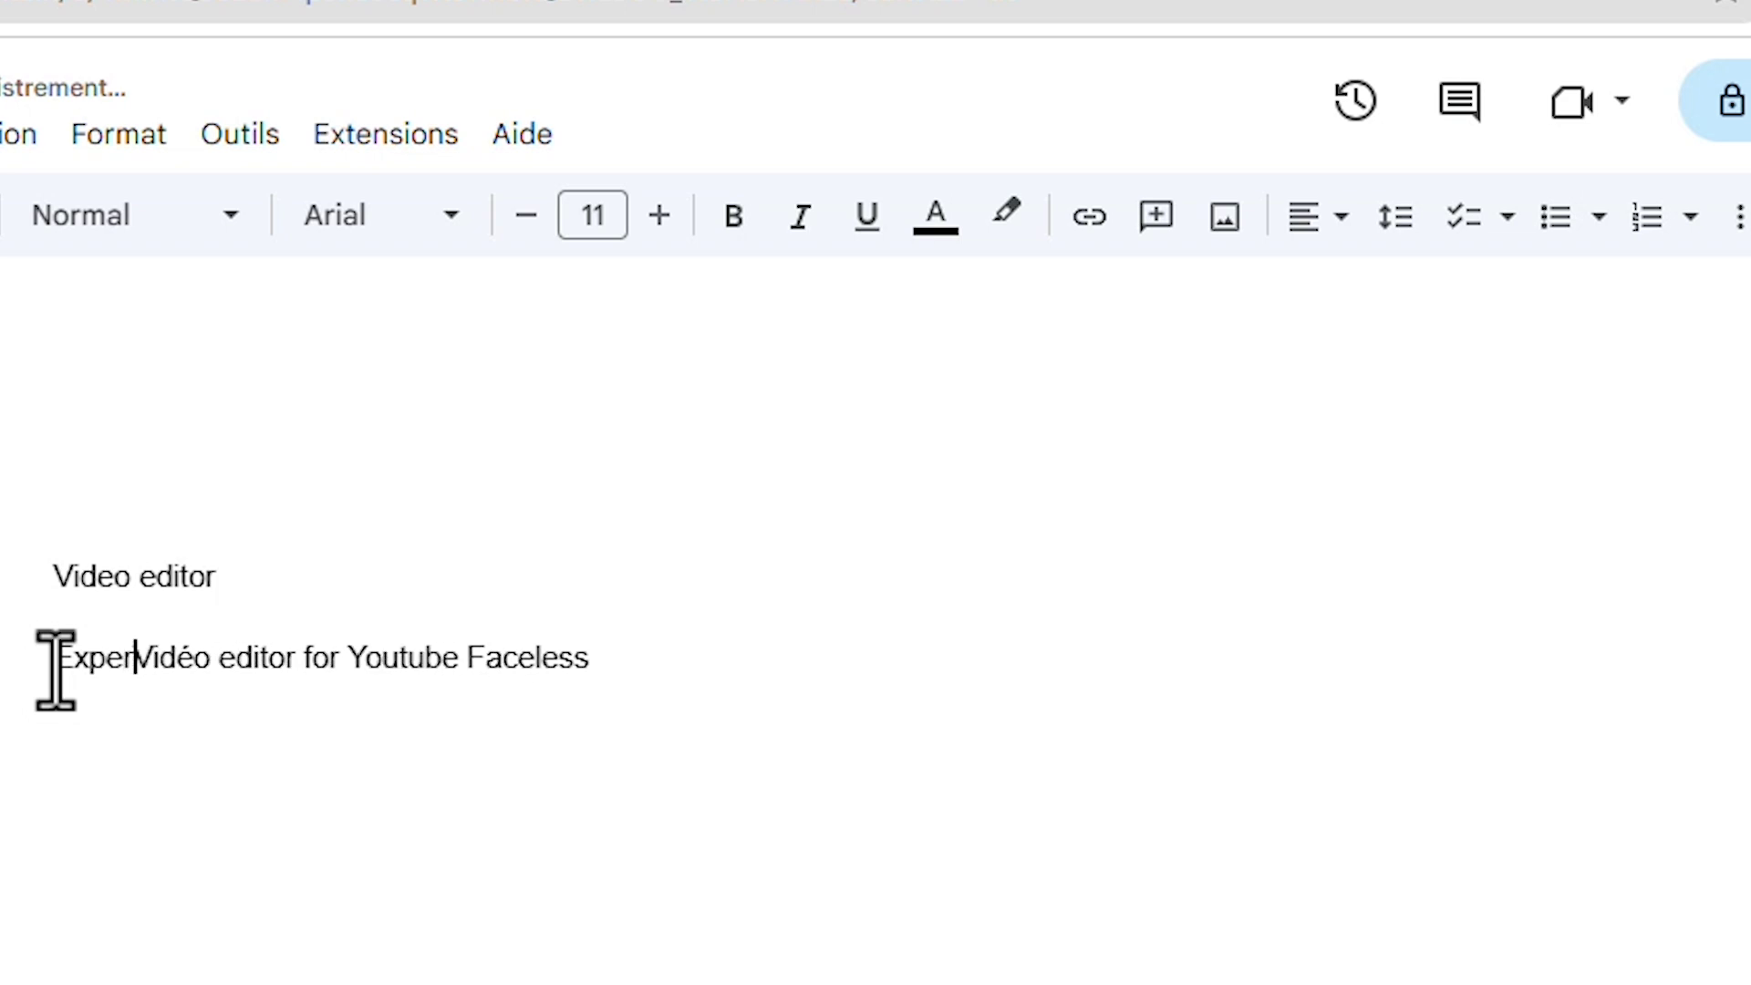
key(BackSpace)
key(BackSpace)
key(BackSpace)
key(BackSpace)
key(BackSpace)
key(BackSpace)
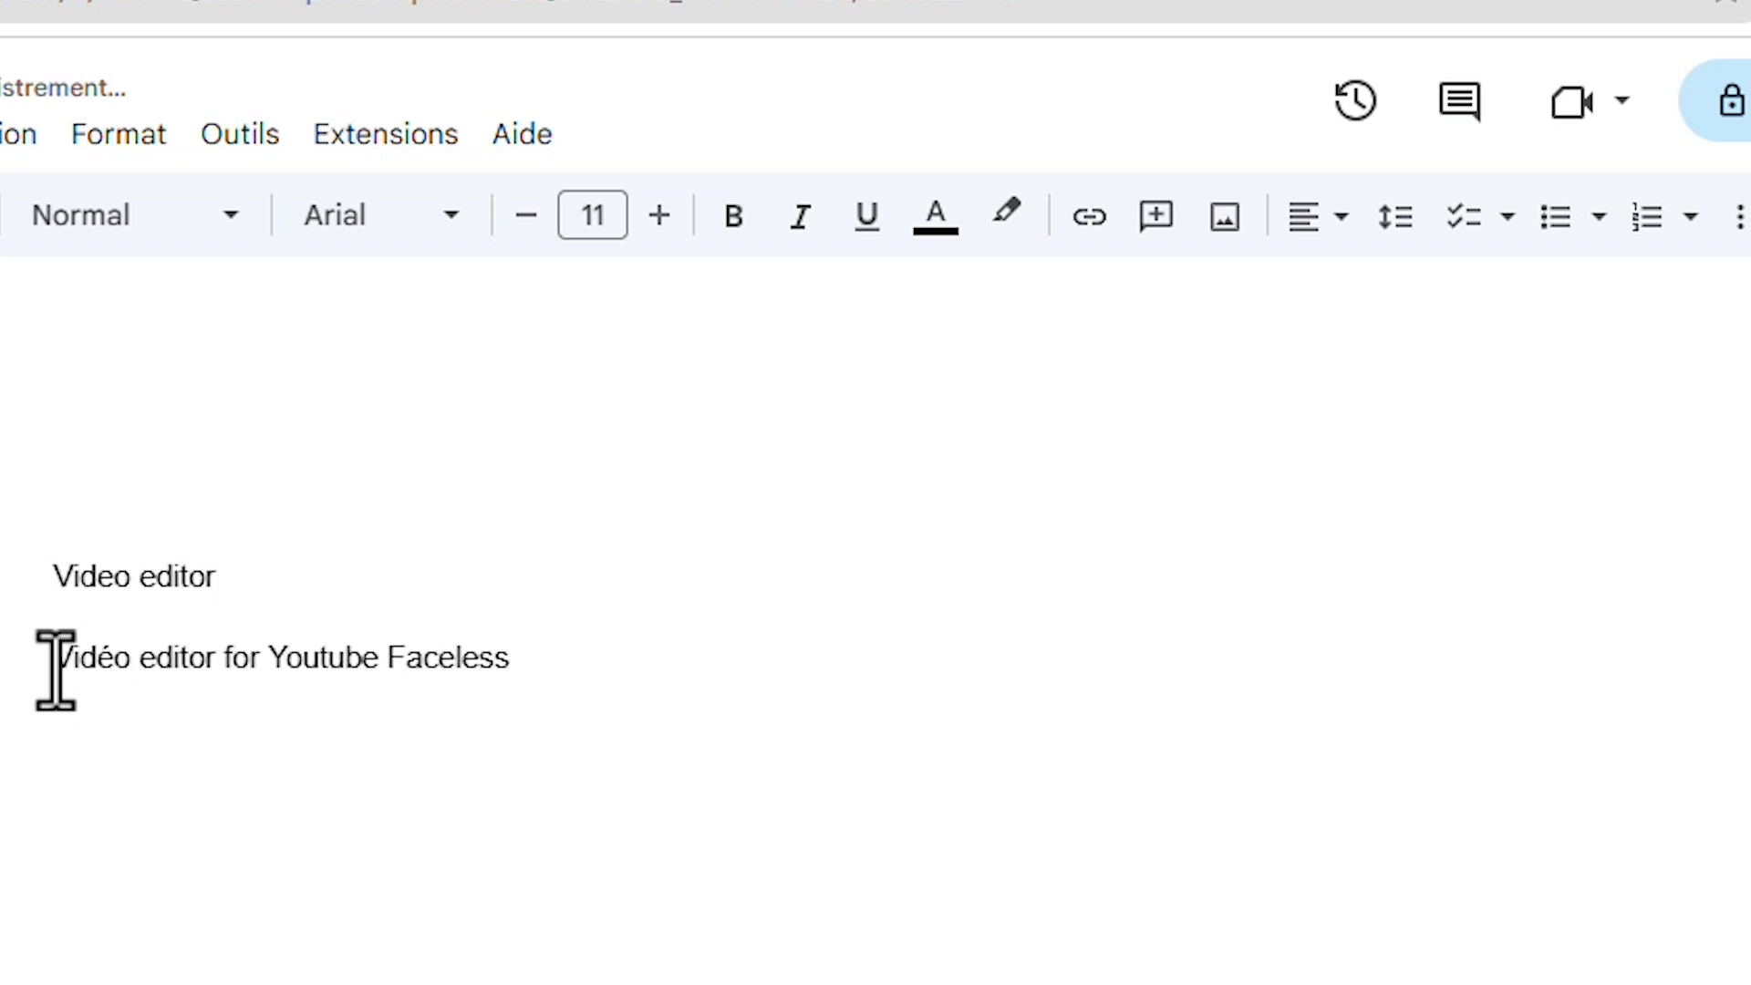
Step: Try adding "Vidéo expert" in front of the second example title
text(Vidéo)
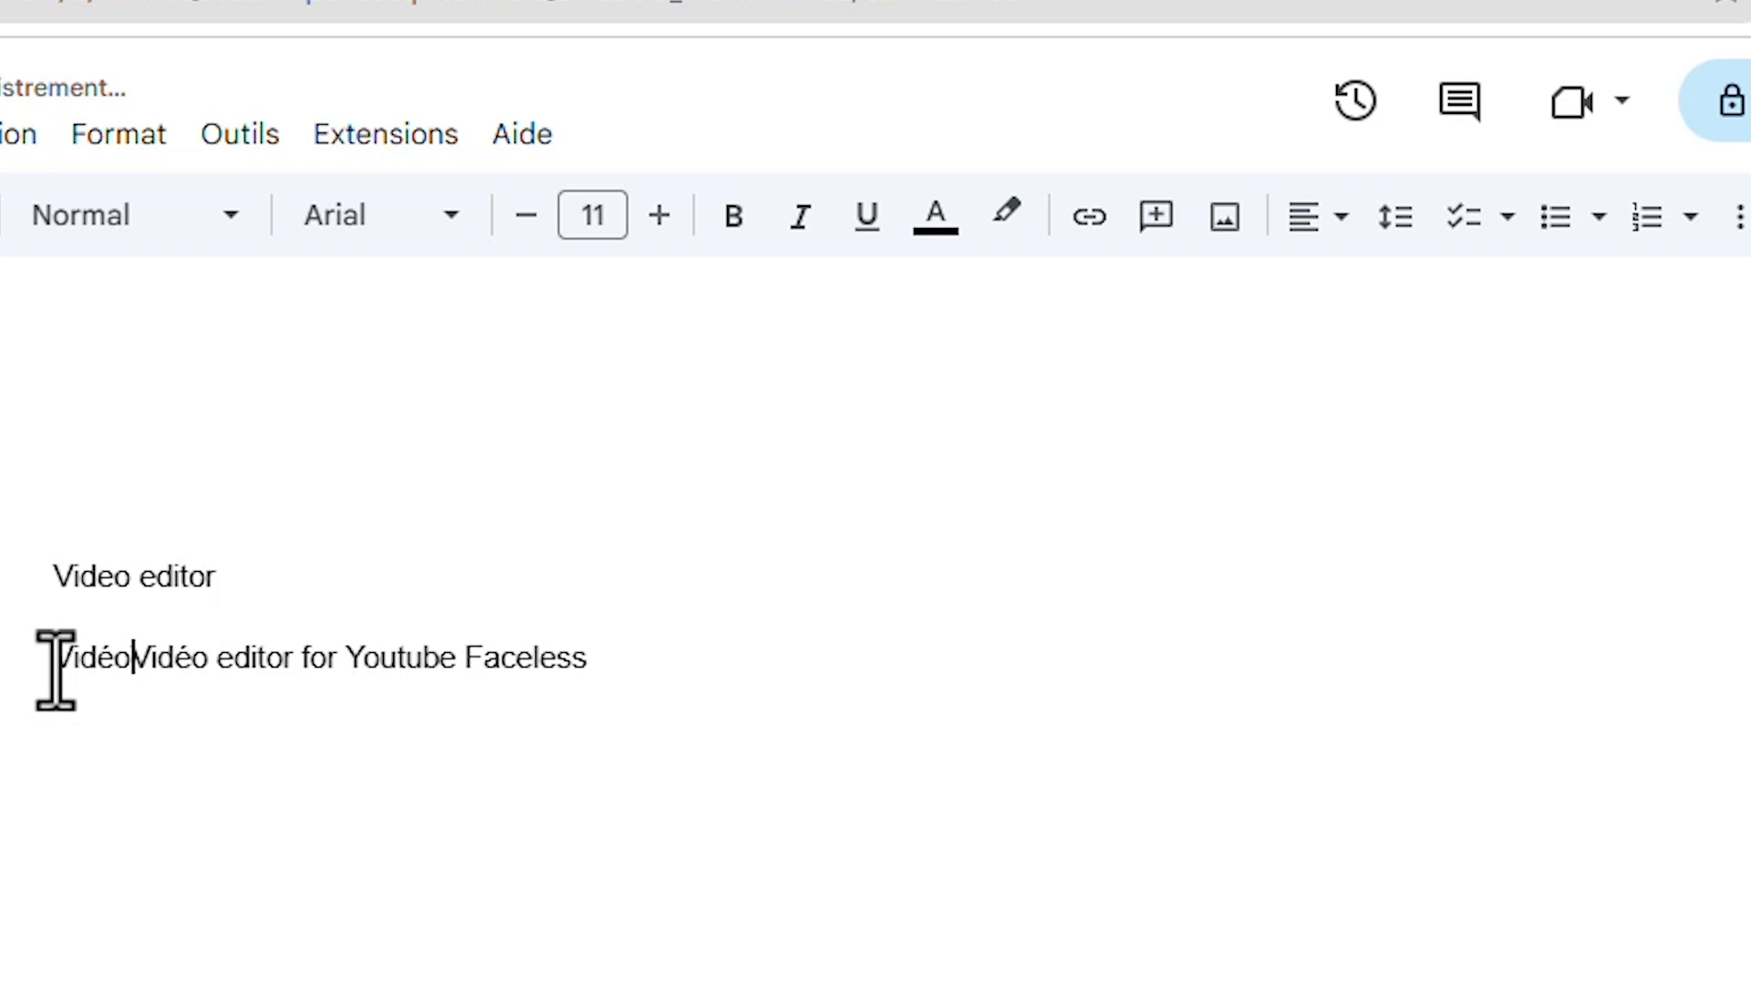
text( expe)
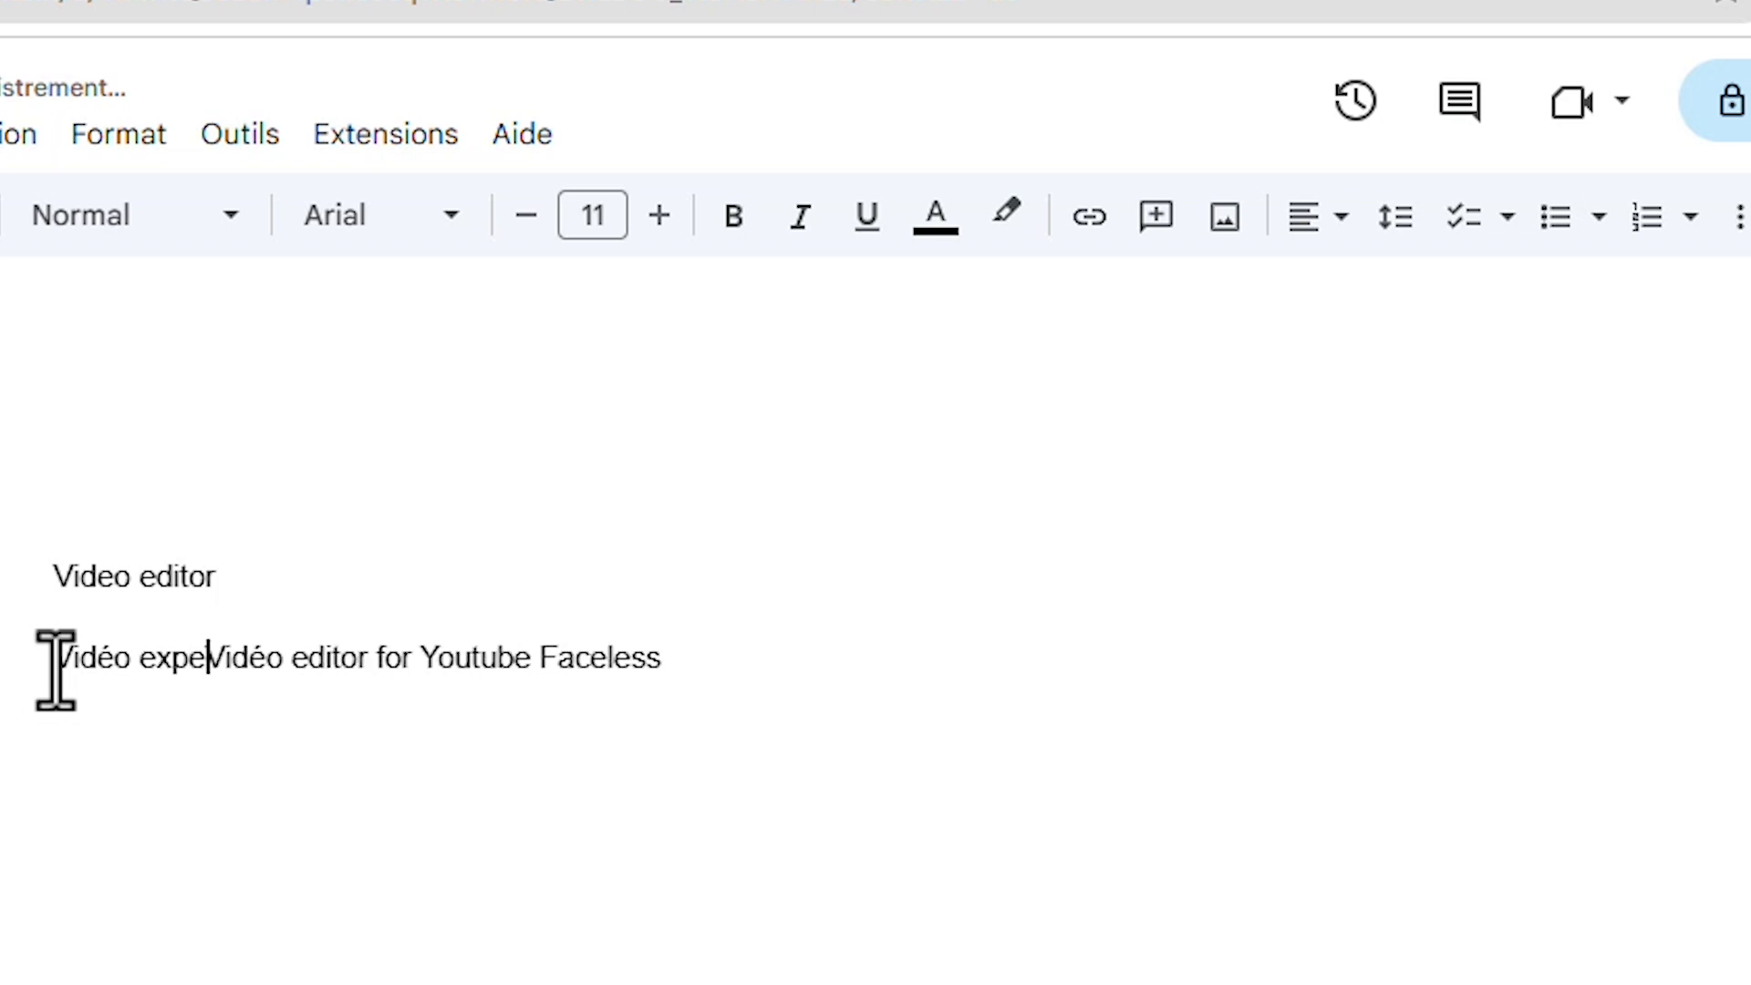
text(rt)
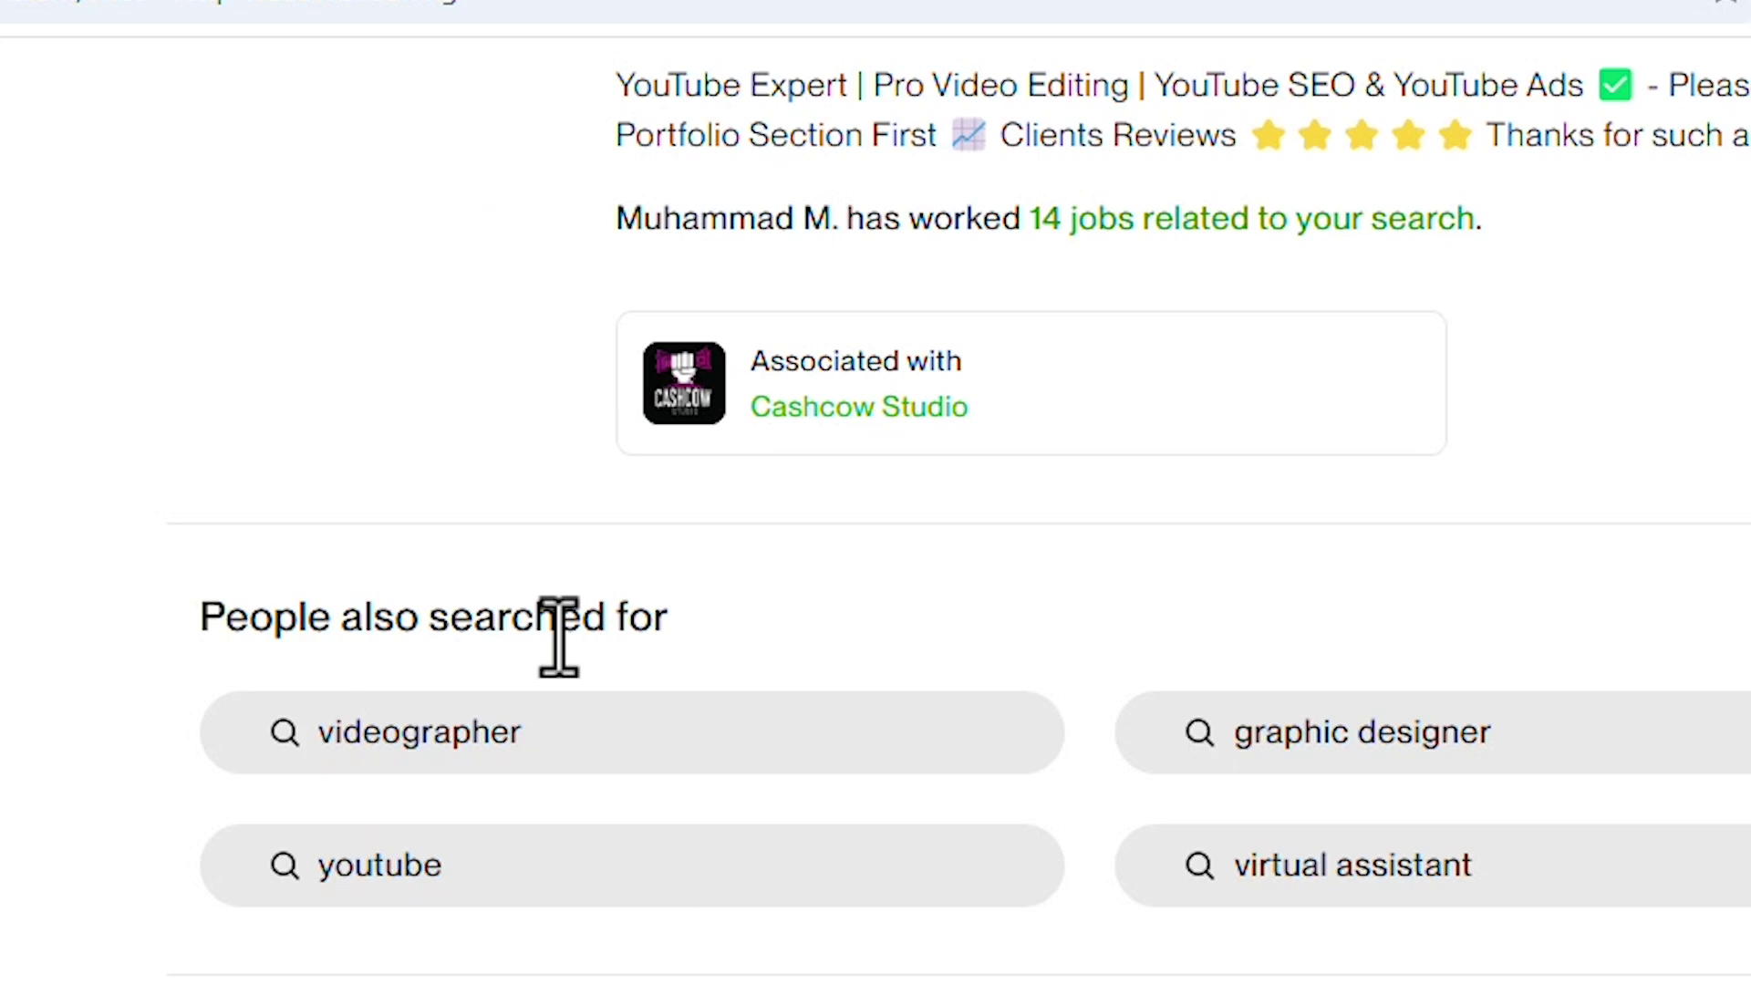
Step: Switch to Upwork and review how the listed video editing freelancers word their profile titles
scroll(559, 634, up, 10)
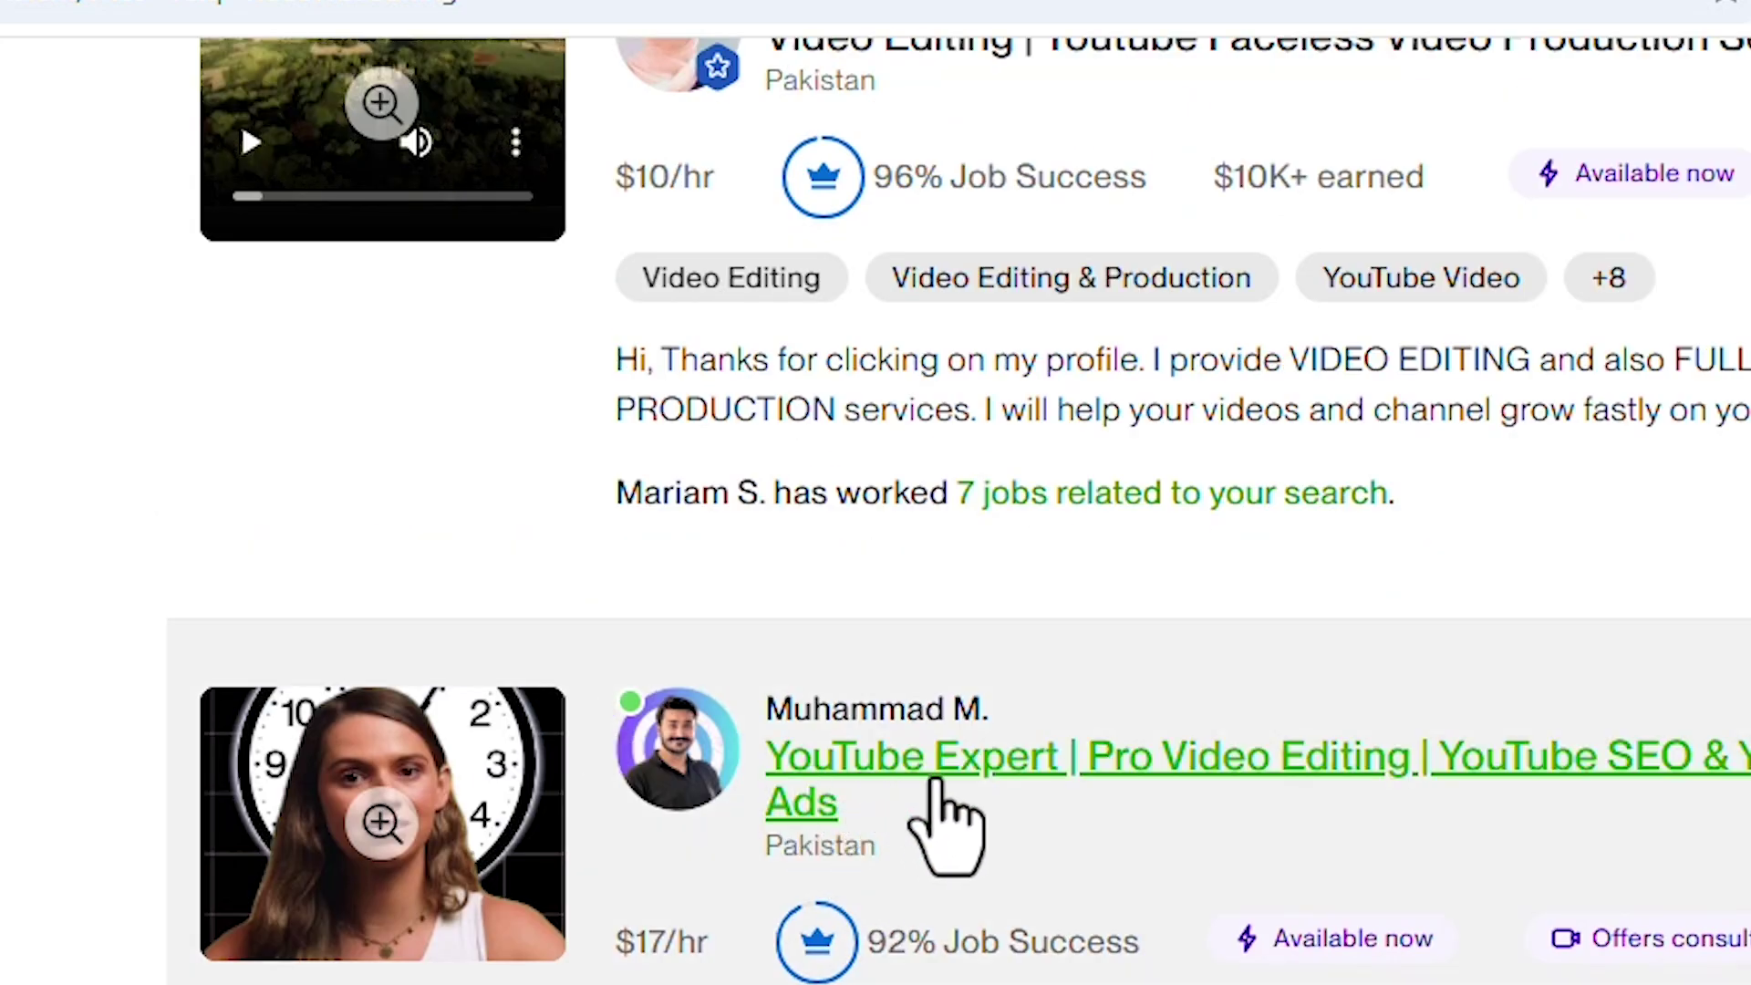
scroll(969, 816, up, 2)
scroll(969, 816, up, 15)
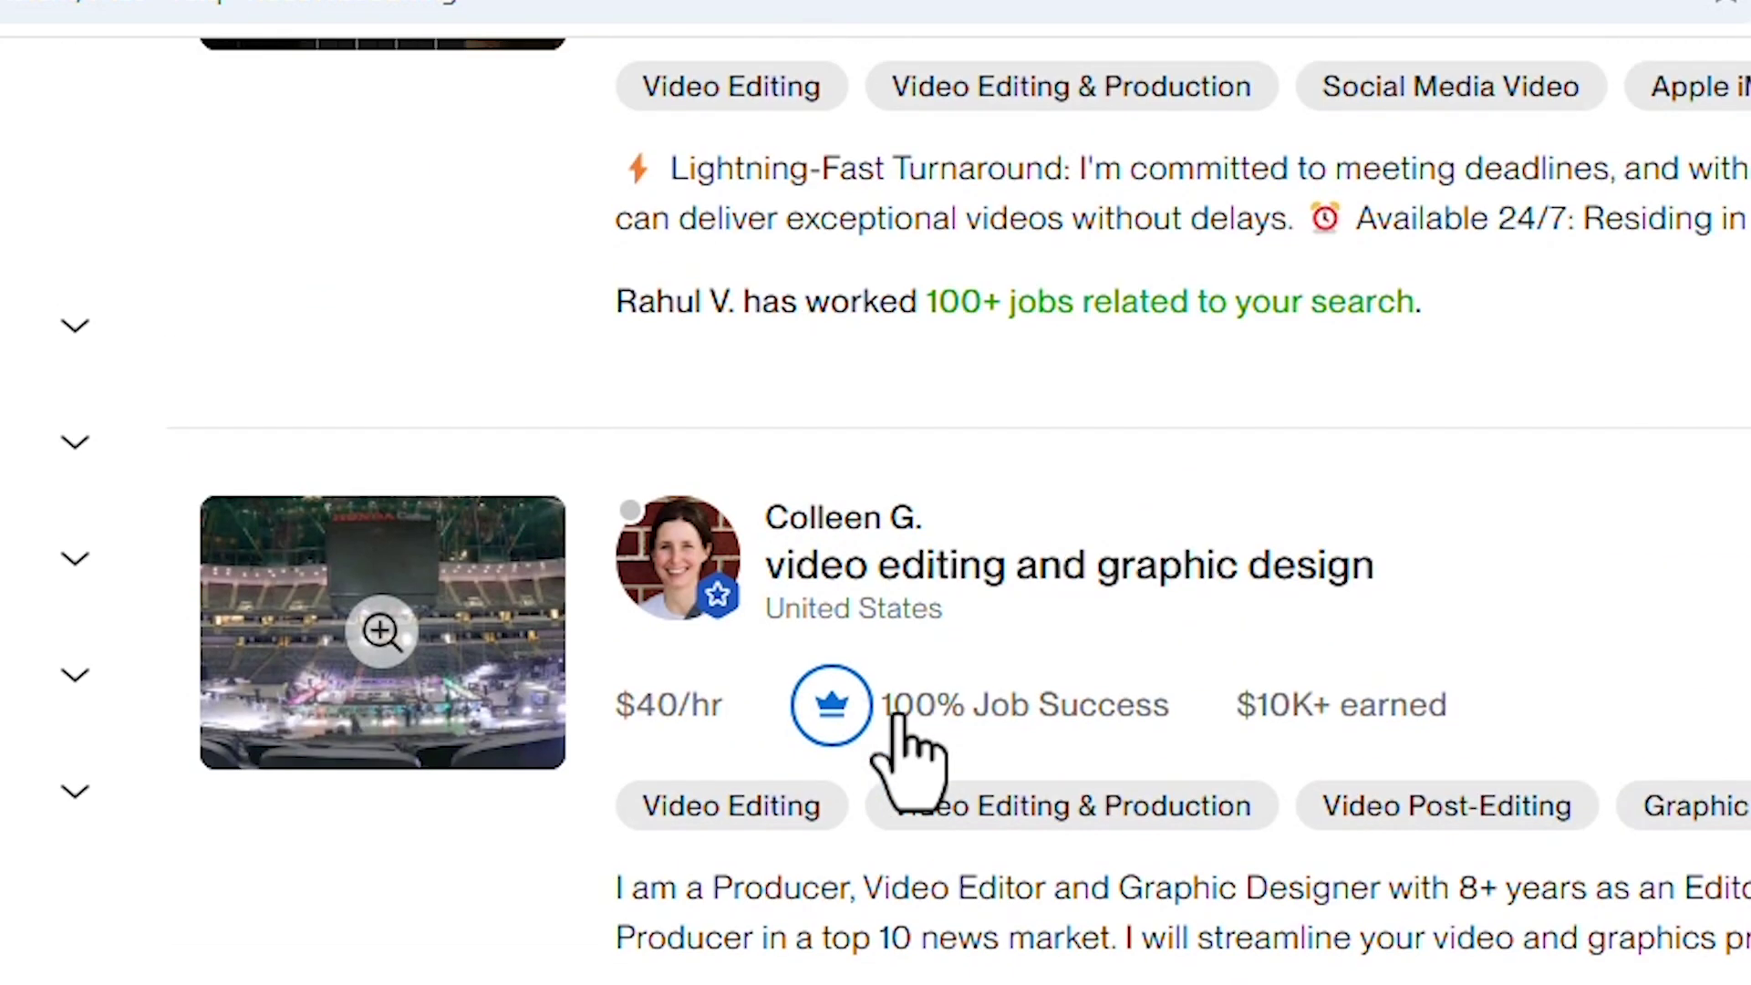
scroll(899, 711, up, 15)
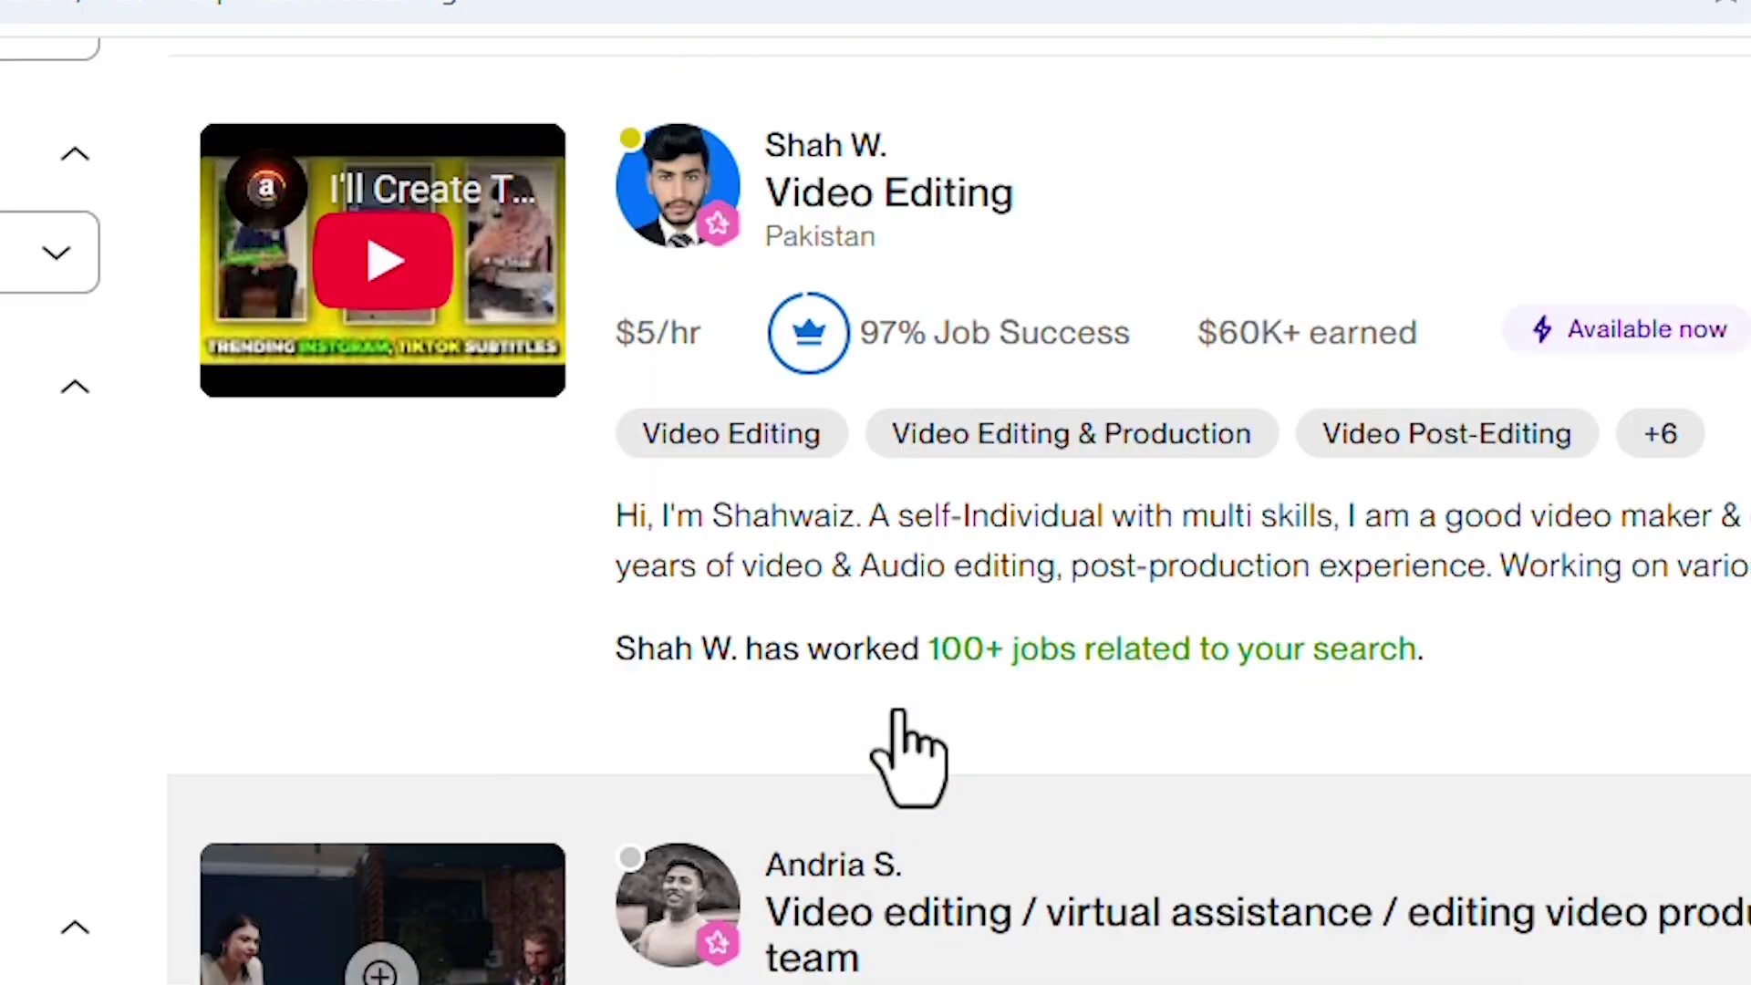
scroll(876, 793, up, 10)
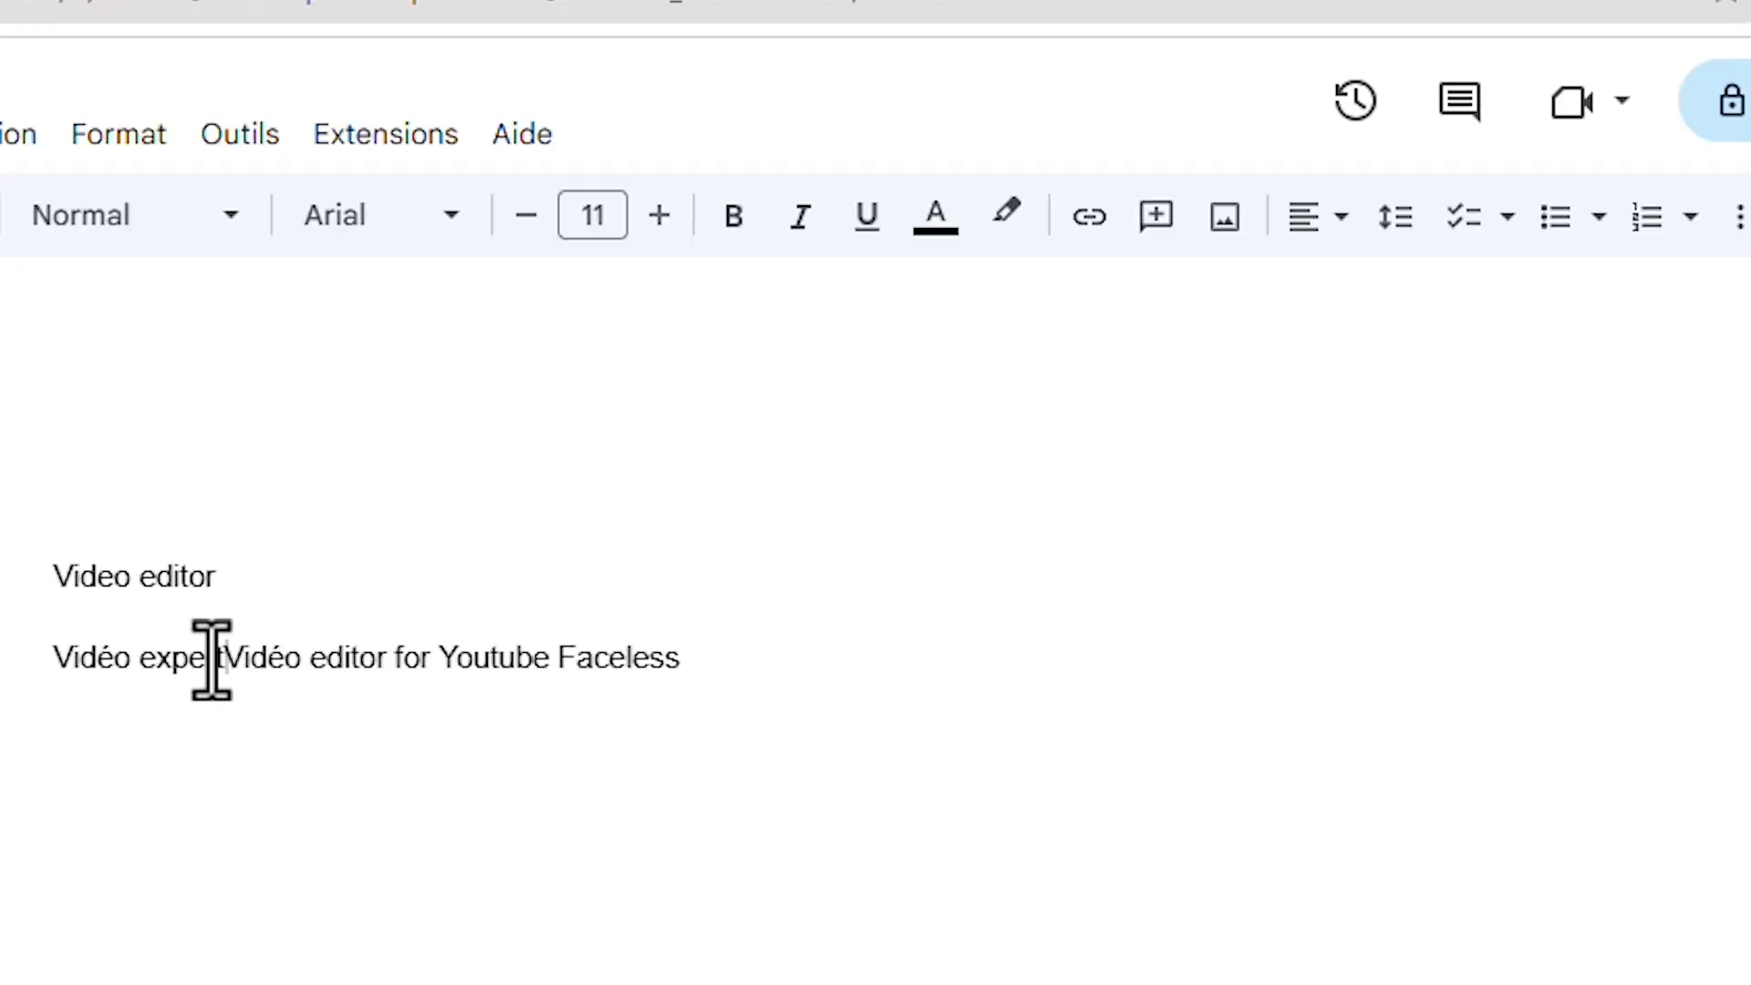
Step: Switch back to the Google Docs document and make the second example title read "Expert Vidéo editor for Youtube Faceless"
key(BackSpace)
key(BackSpace)
key(BackSpace)
key(BackSpace)
key(BackSpace)
key(BackSpace)
key(BackSpace)
key(BackSpace)
key(BackSpace)
key(BackSpace)
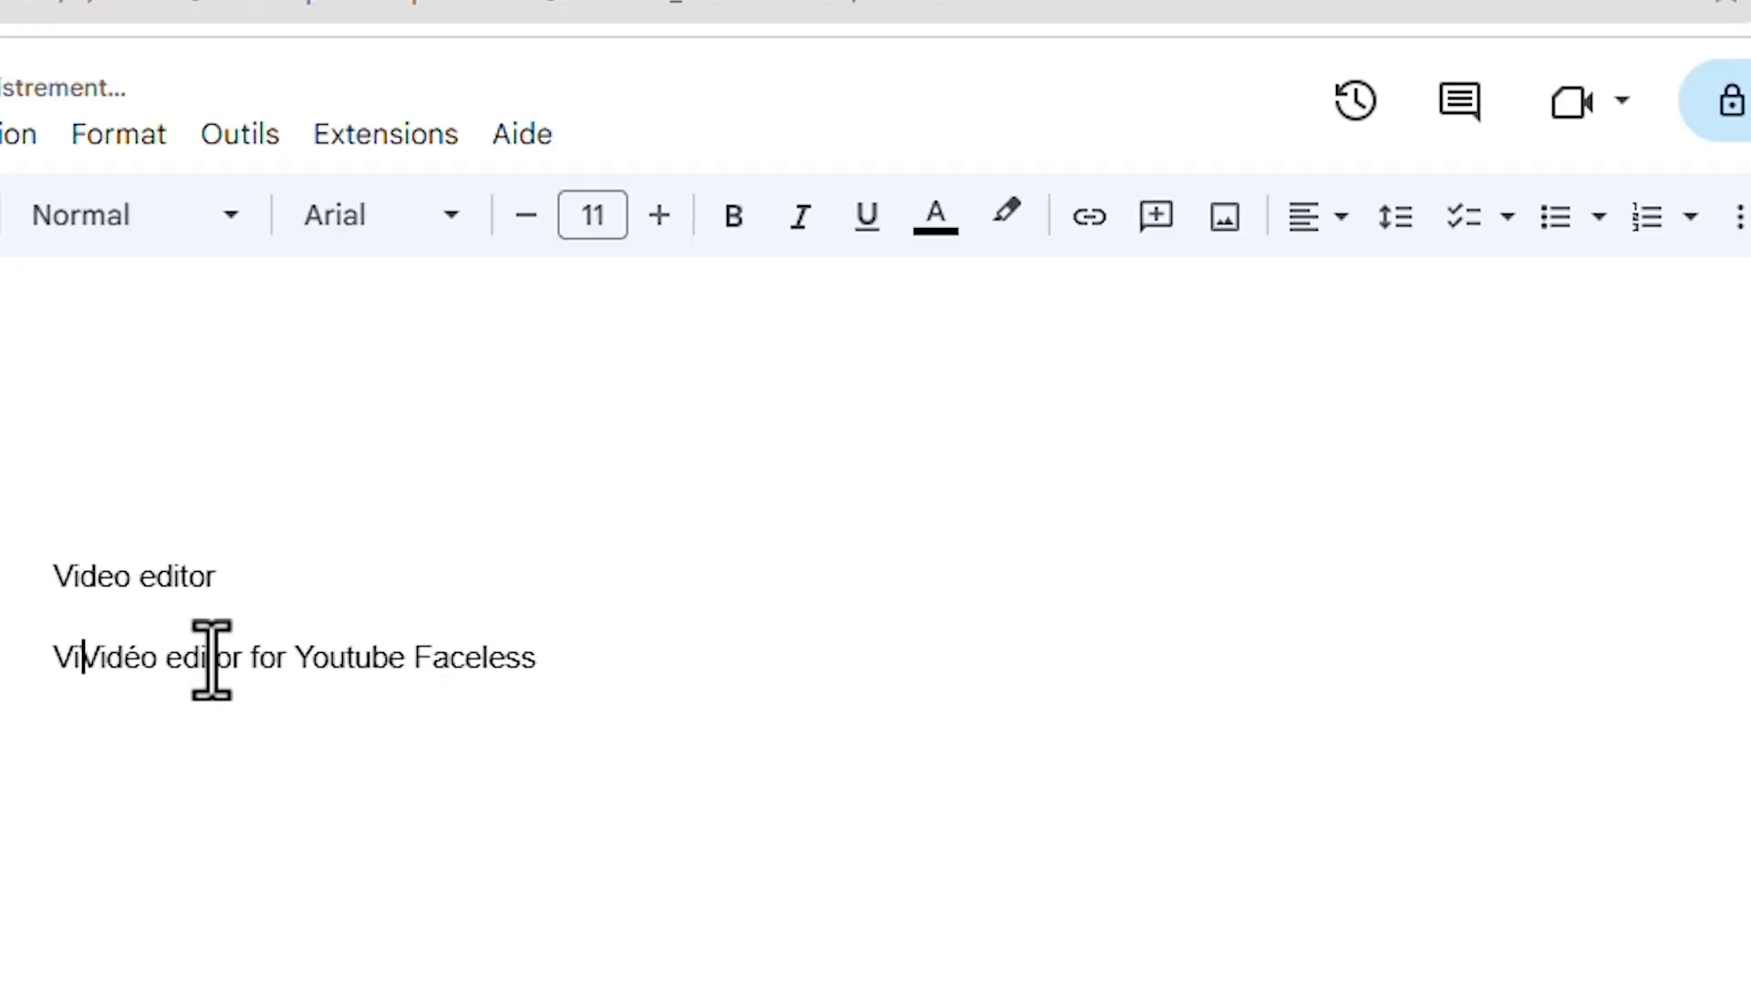
key(BackSpace)
key(BackSpace)
text(Expert)
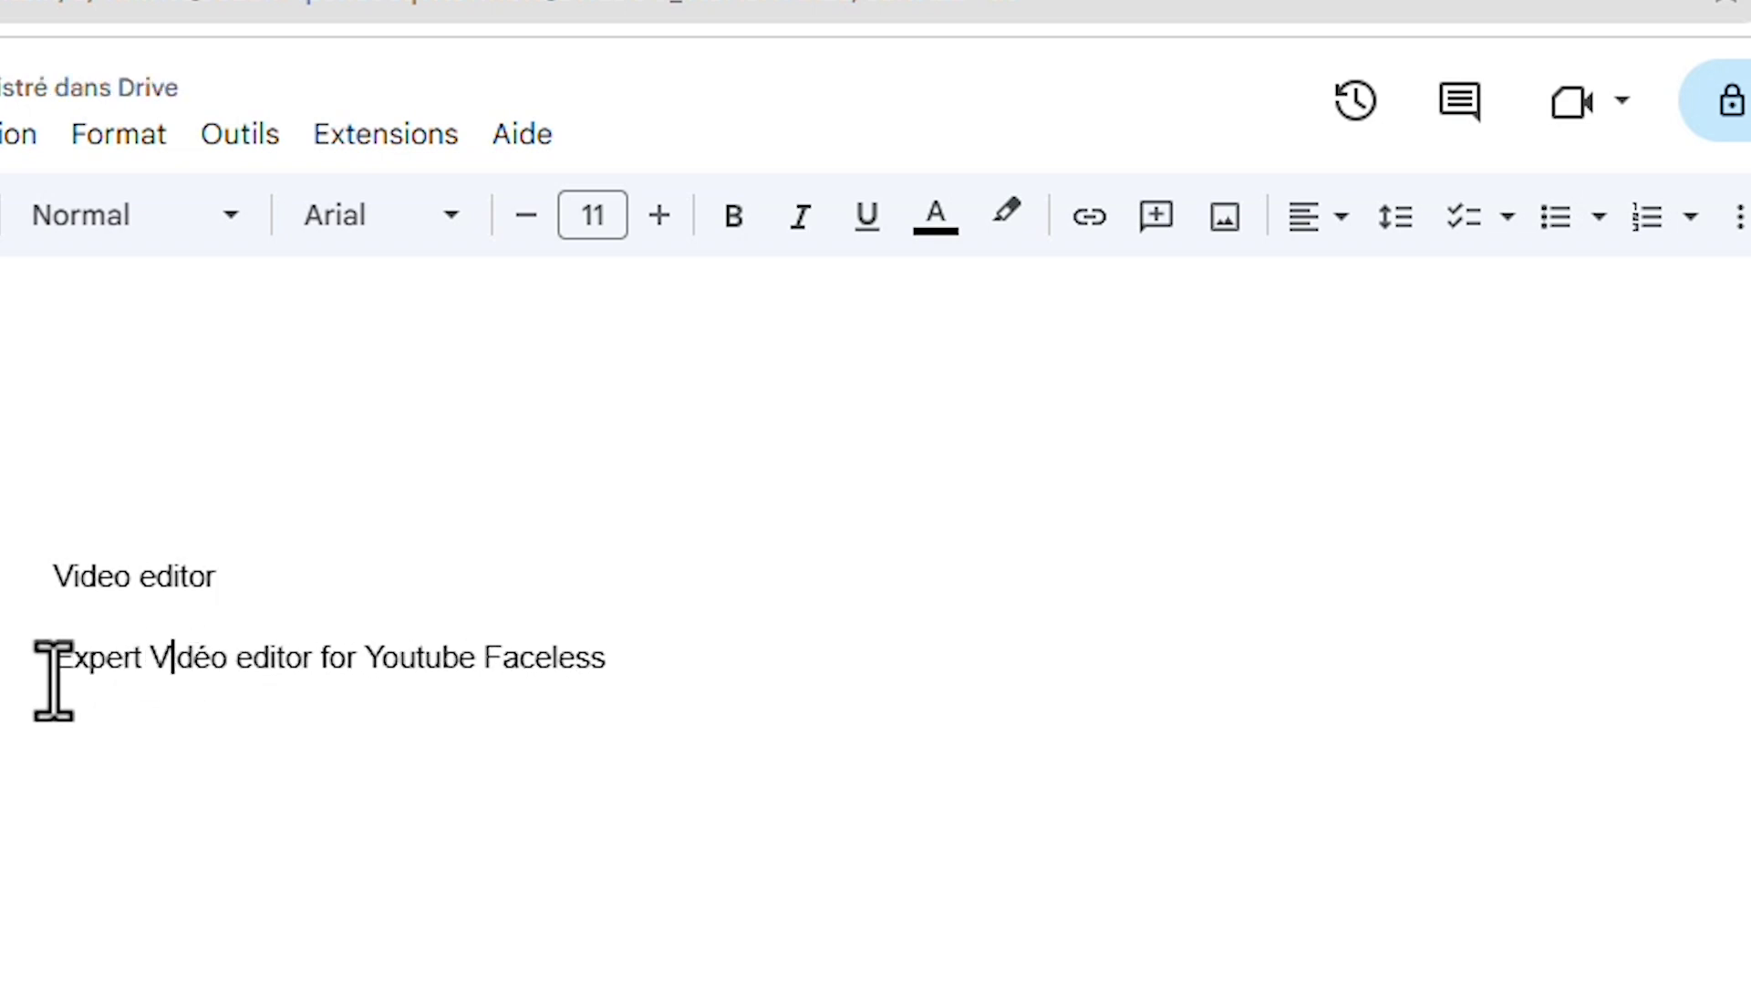
Step: Copy the example title "Expert Vidéo editor for Youtube Faceless"
drag(53, 670, 635, 659)
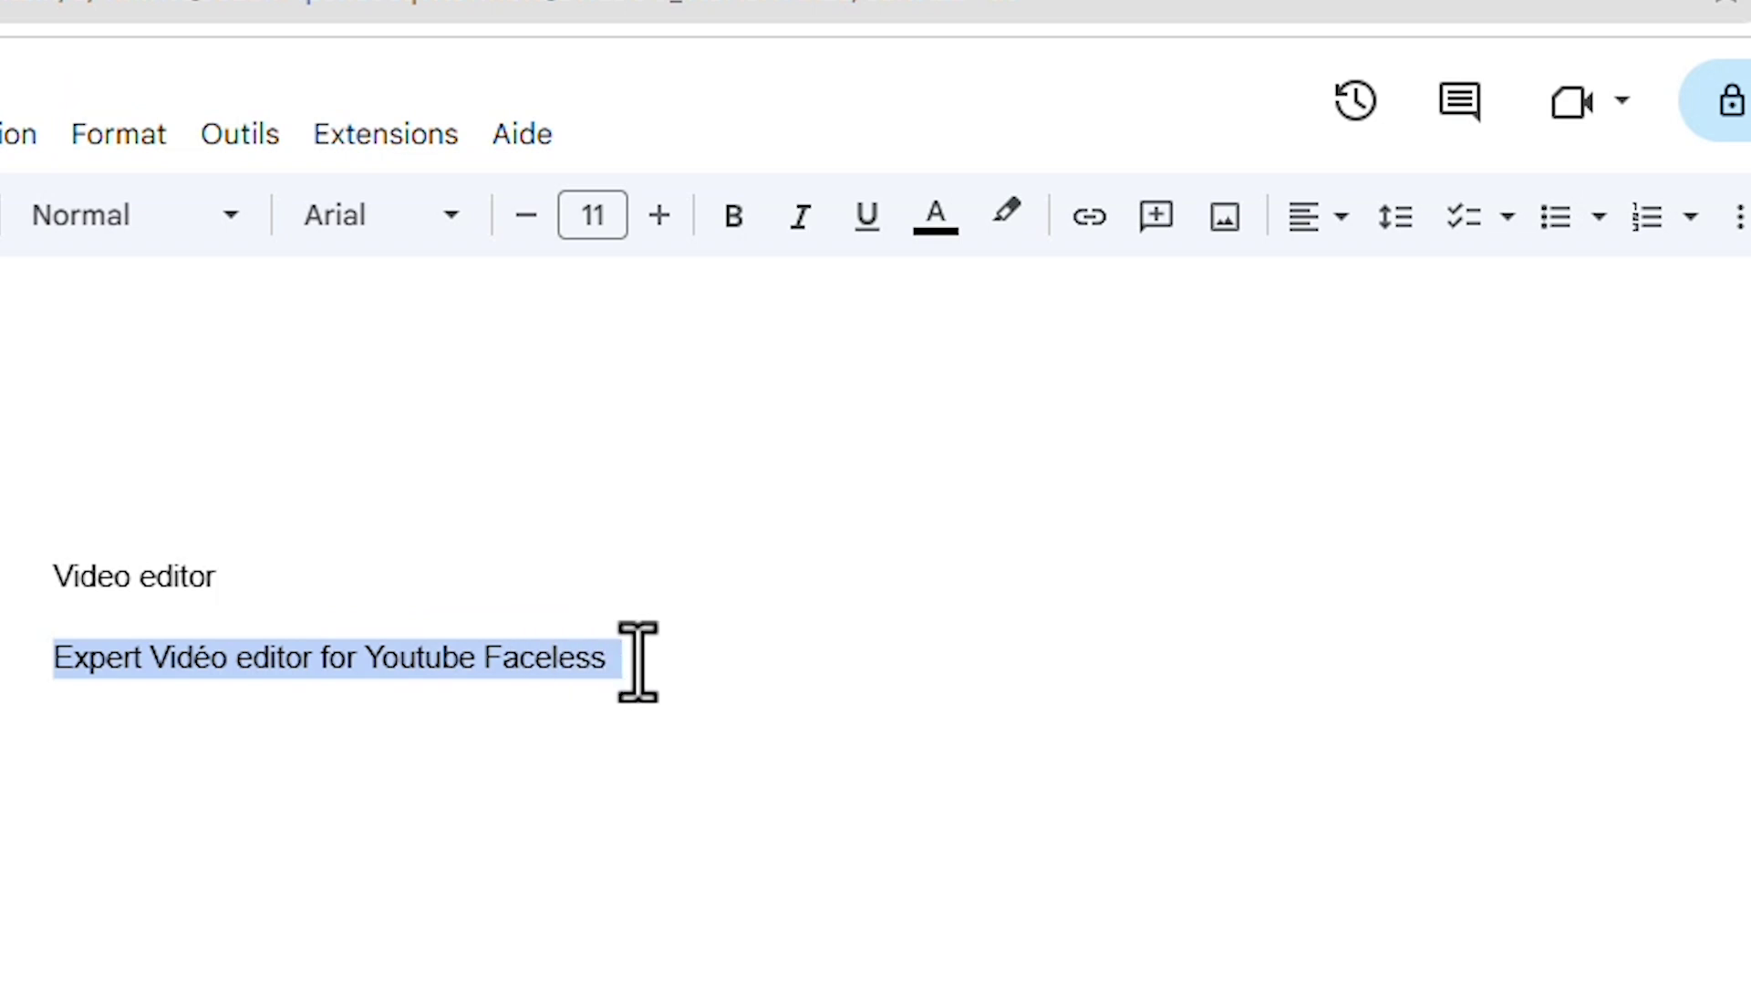
click(344, 613)
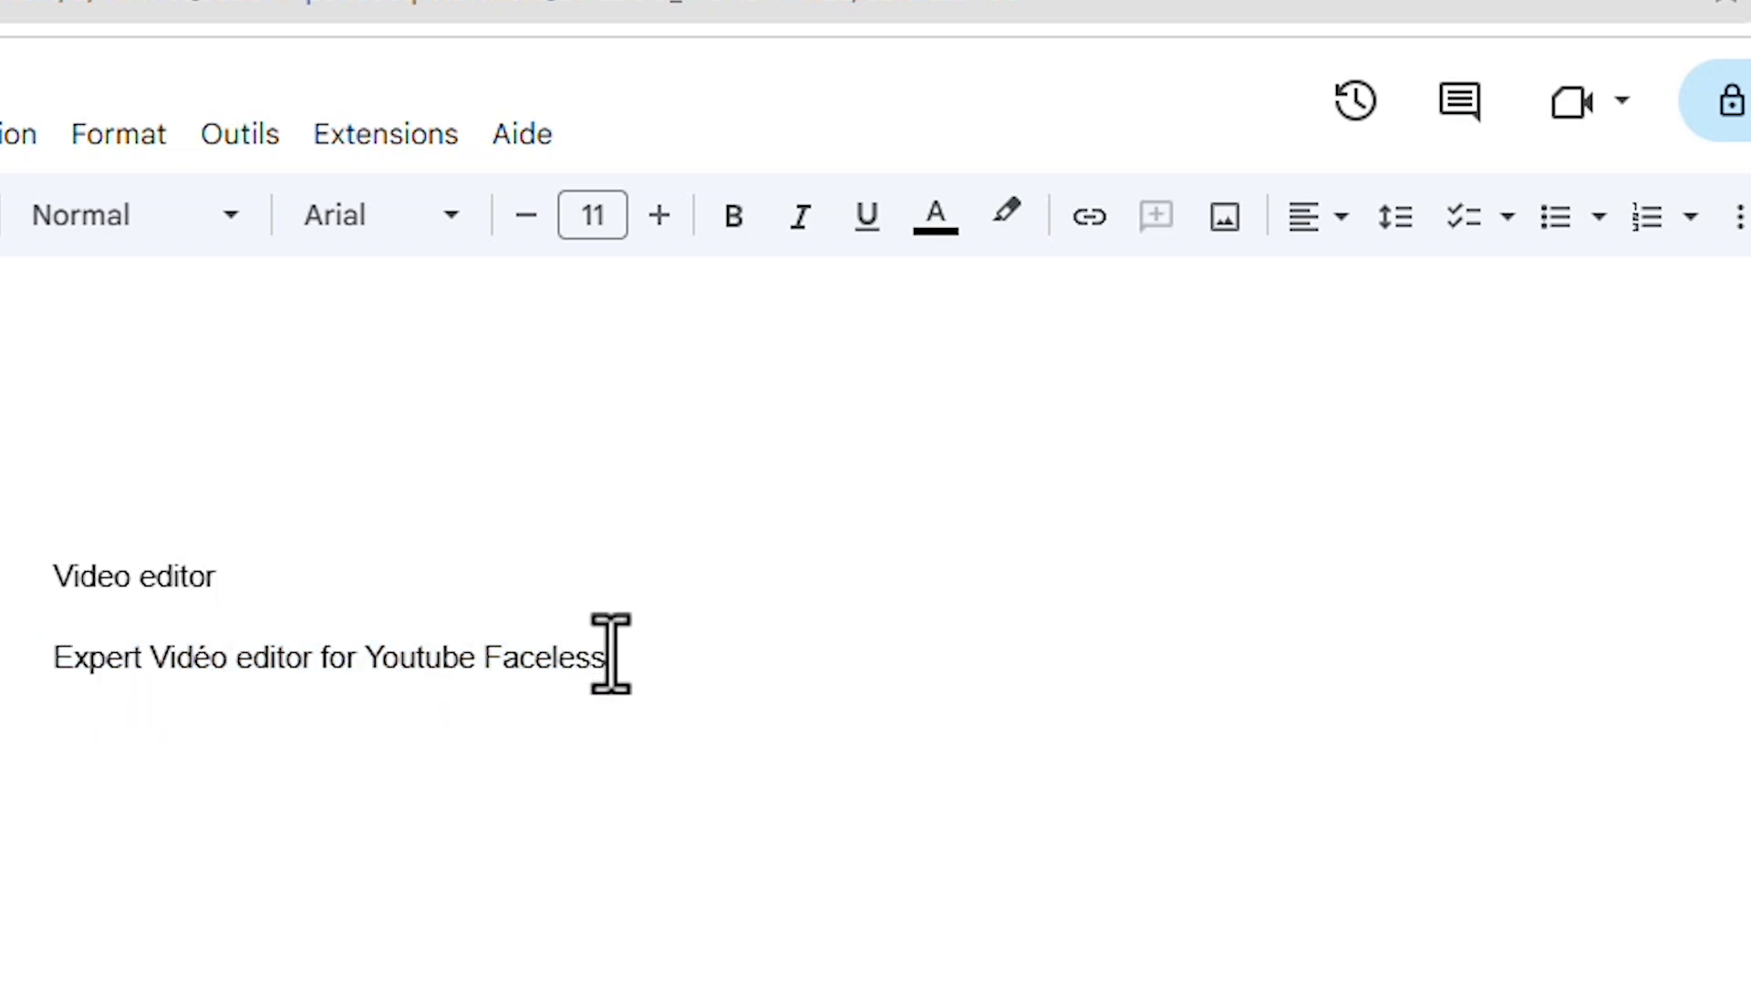
drag(638, 657, 35, 626)
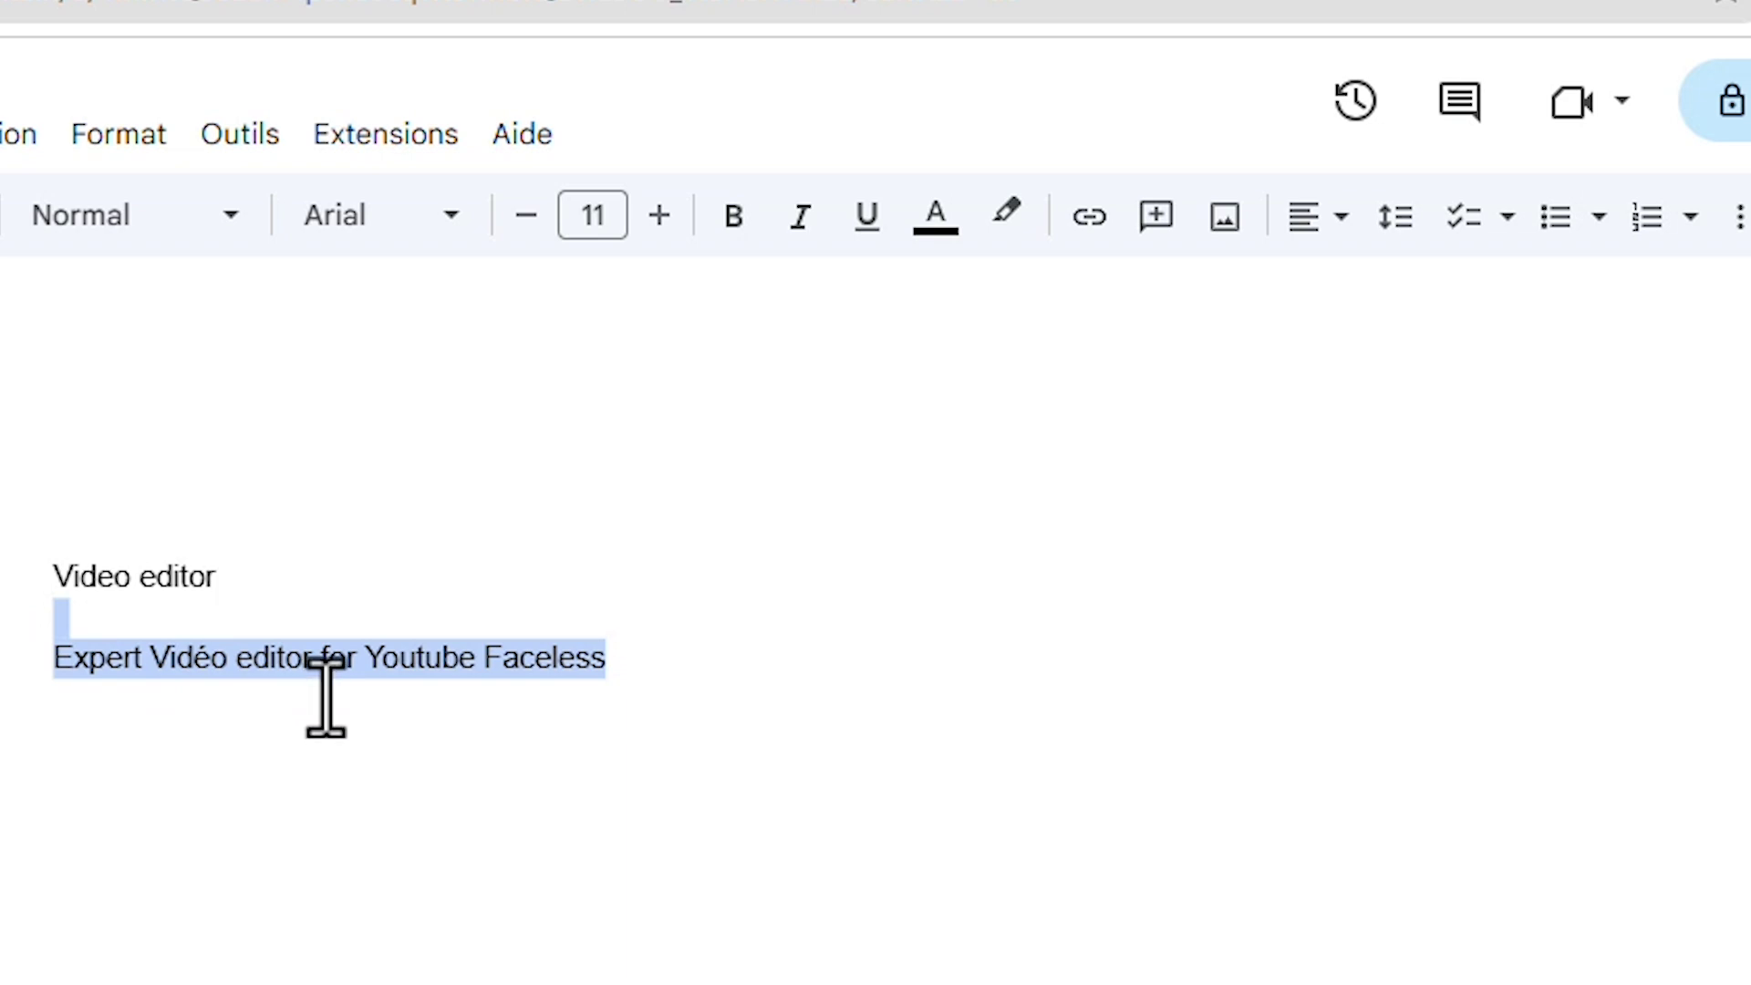
right_click(412, 666)
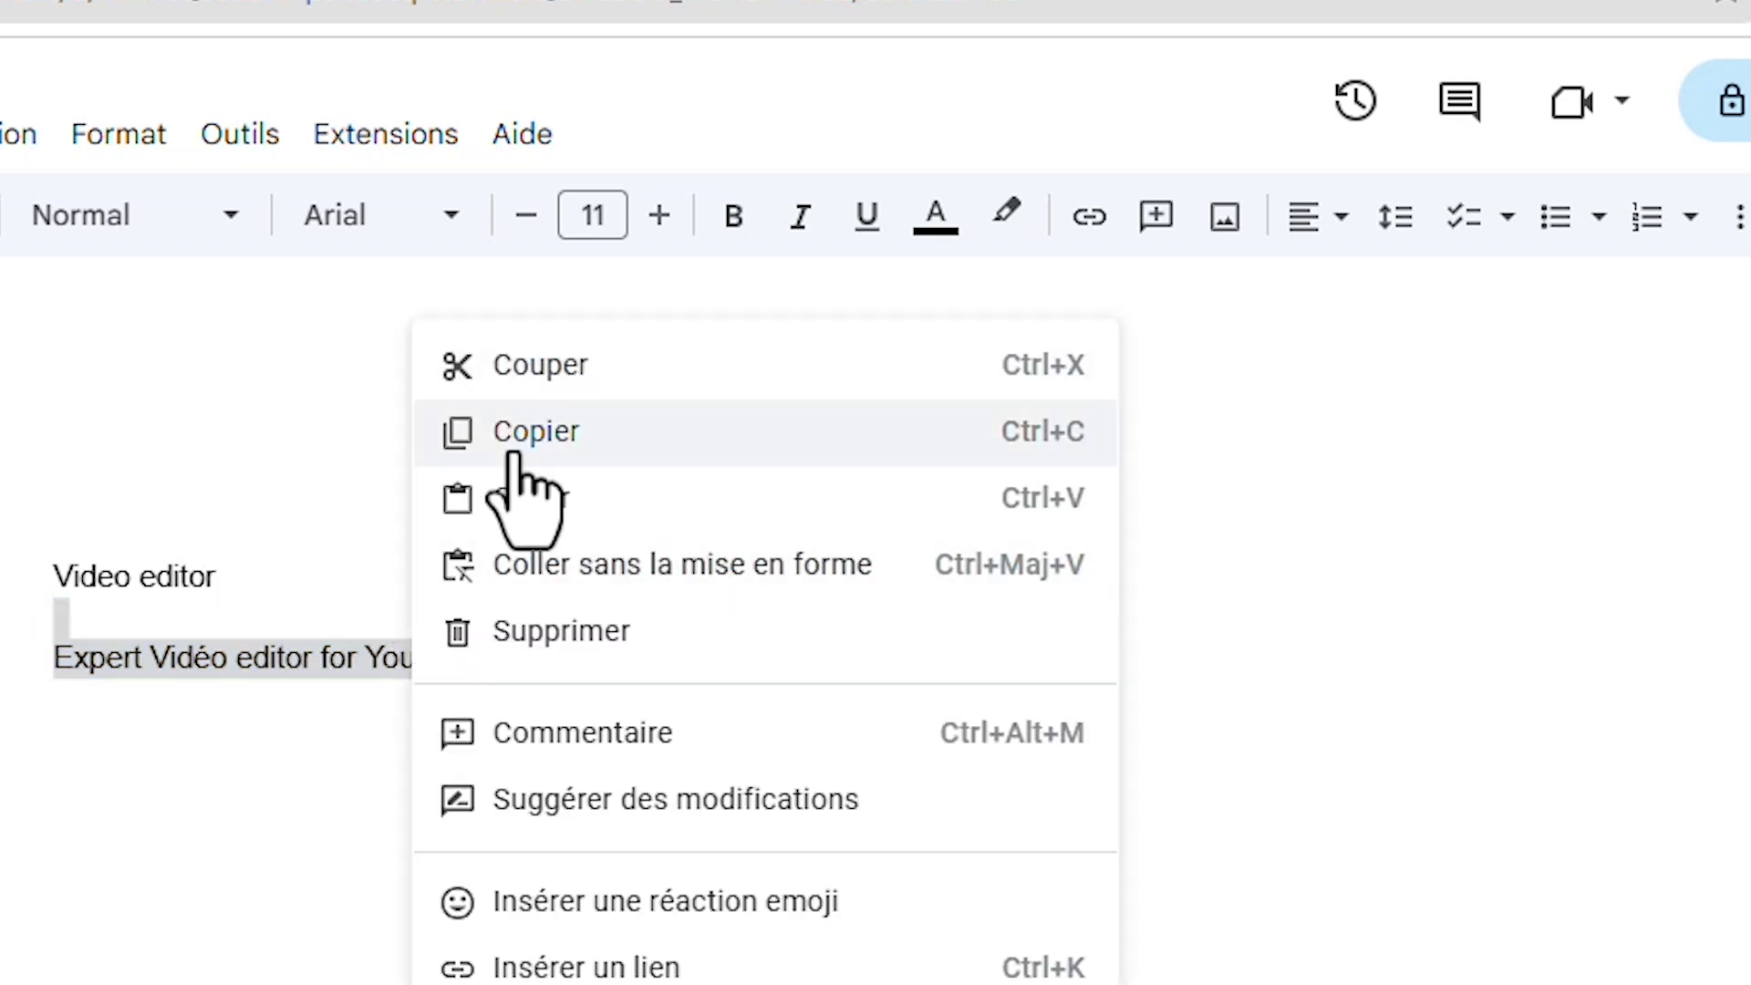
click(513, 437)
Step: Return to Upwork, browse the "video editing" talent results and come back to the start of the list
key(ctrl+Tab)
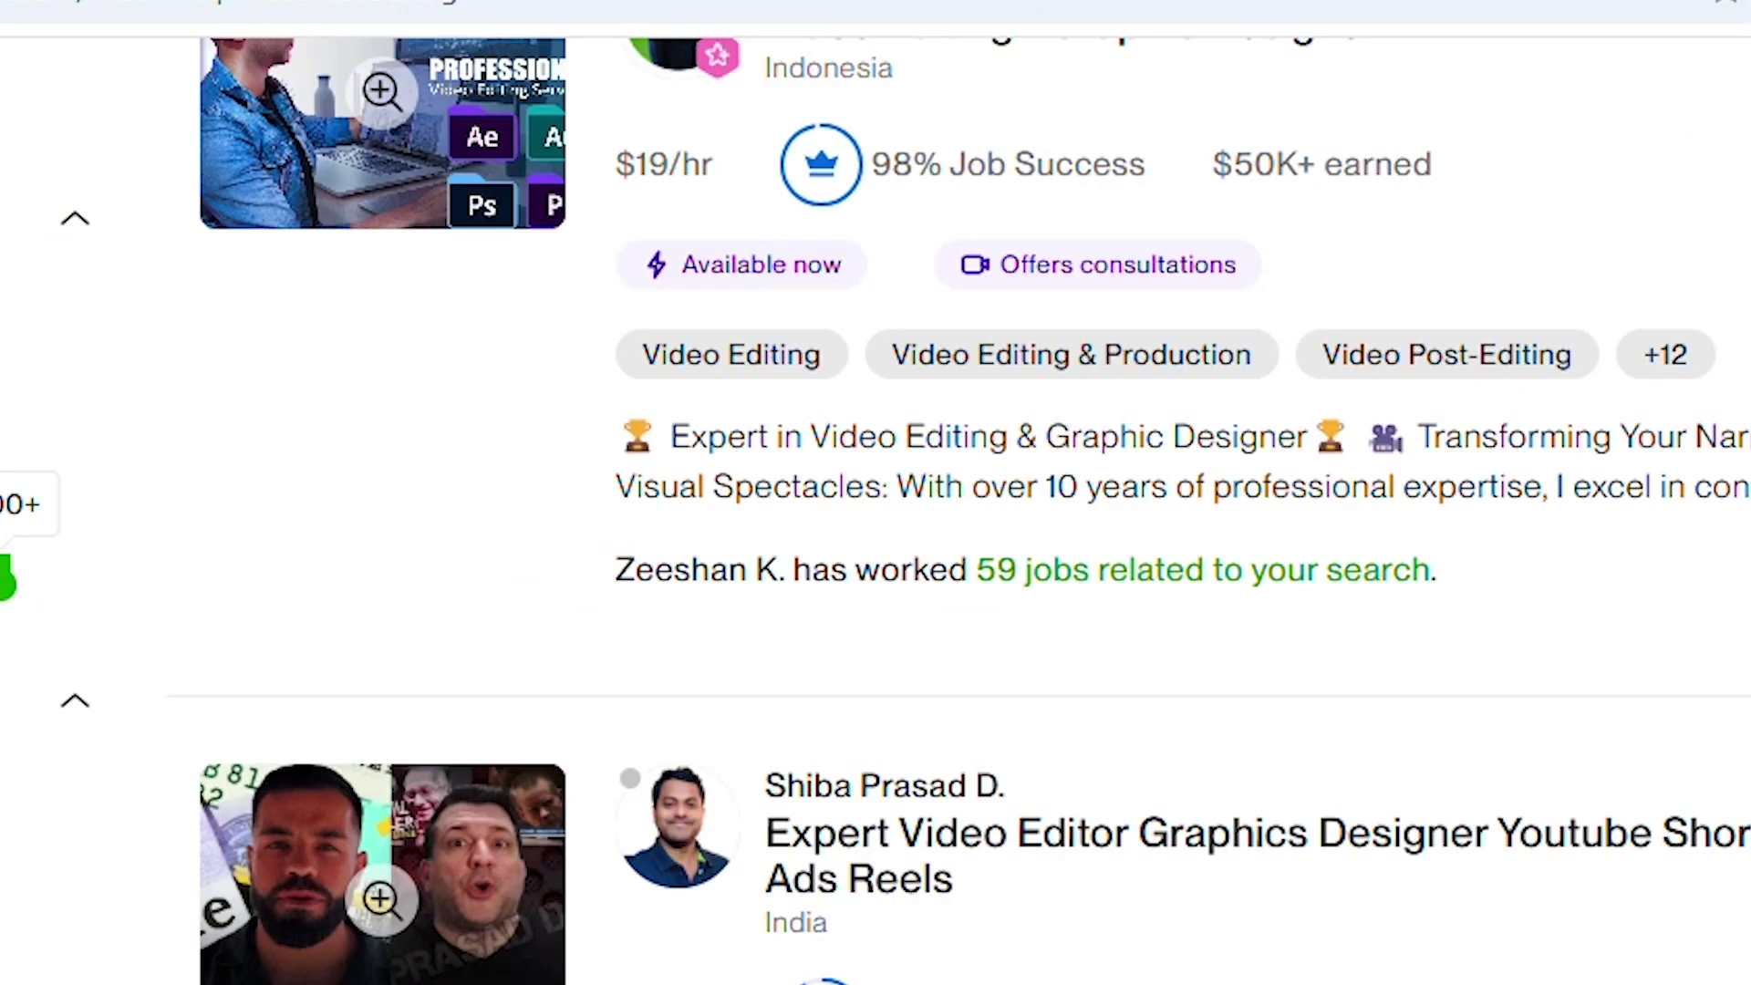
scroll(789, 969, up, 3)
scroll(816, 957, down, 15)
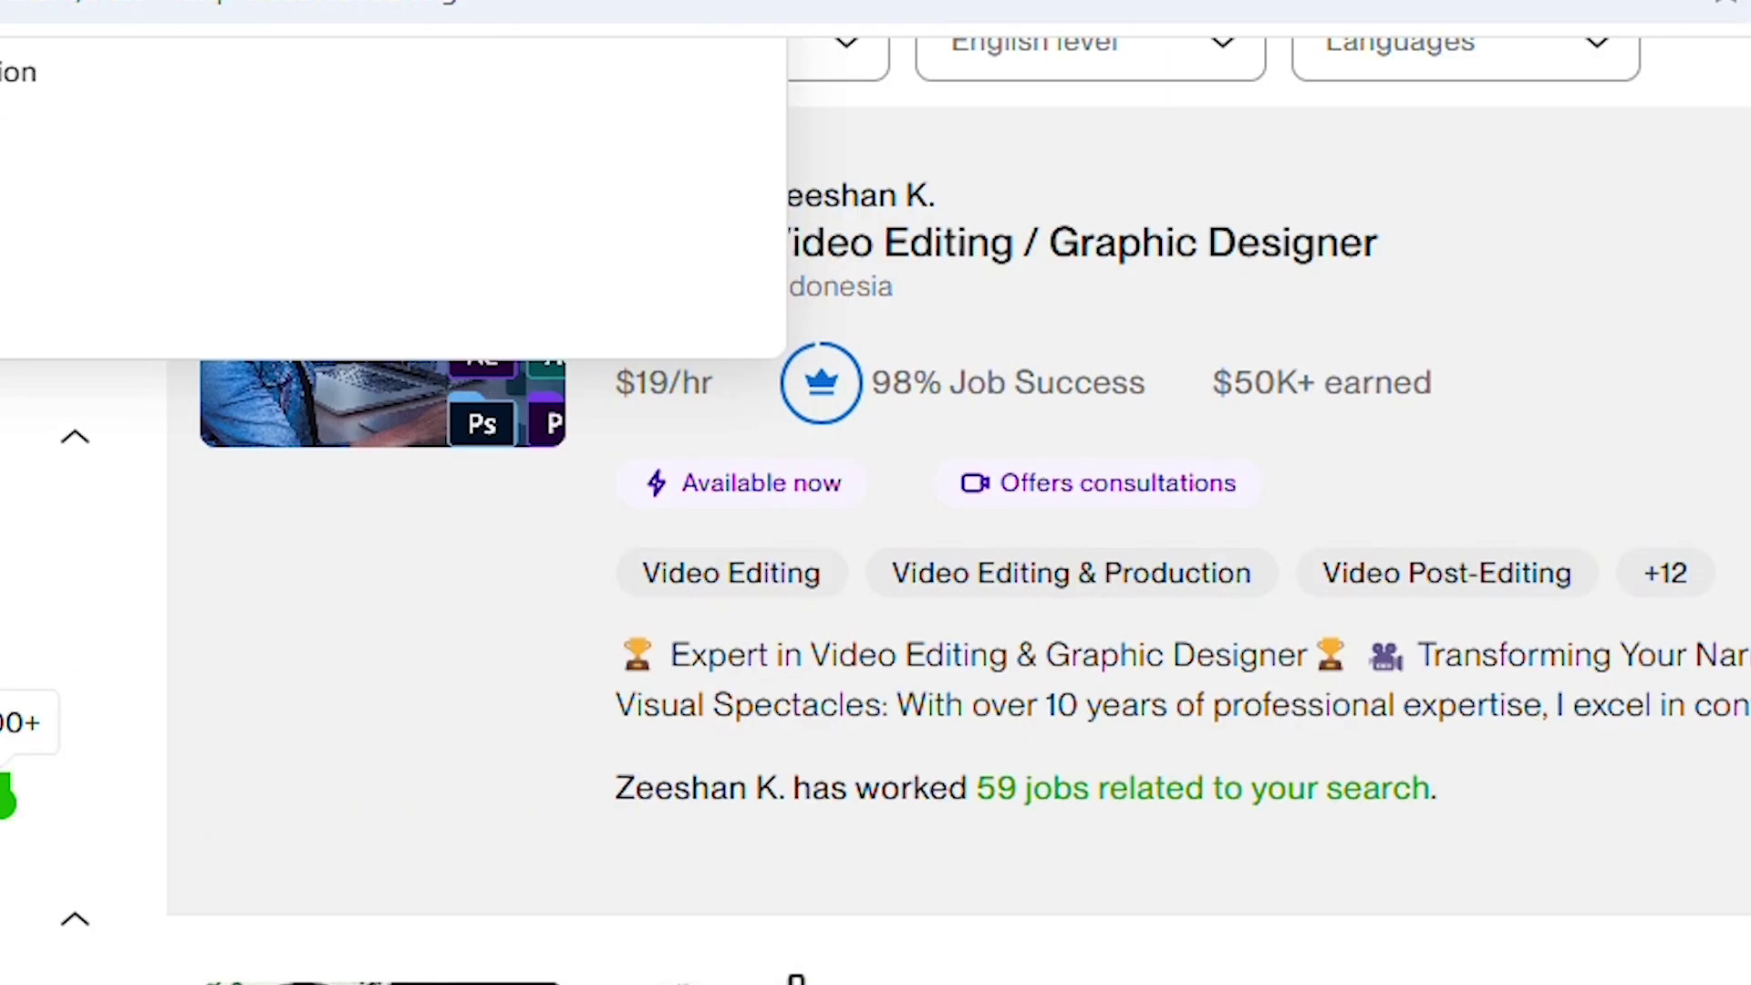
scroll(820, 968, down, 10)
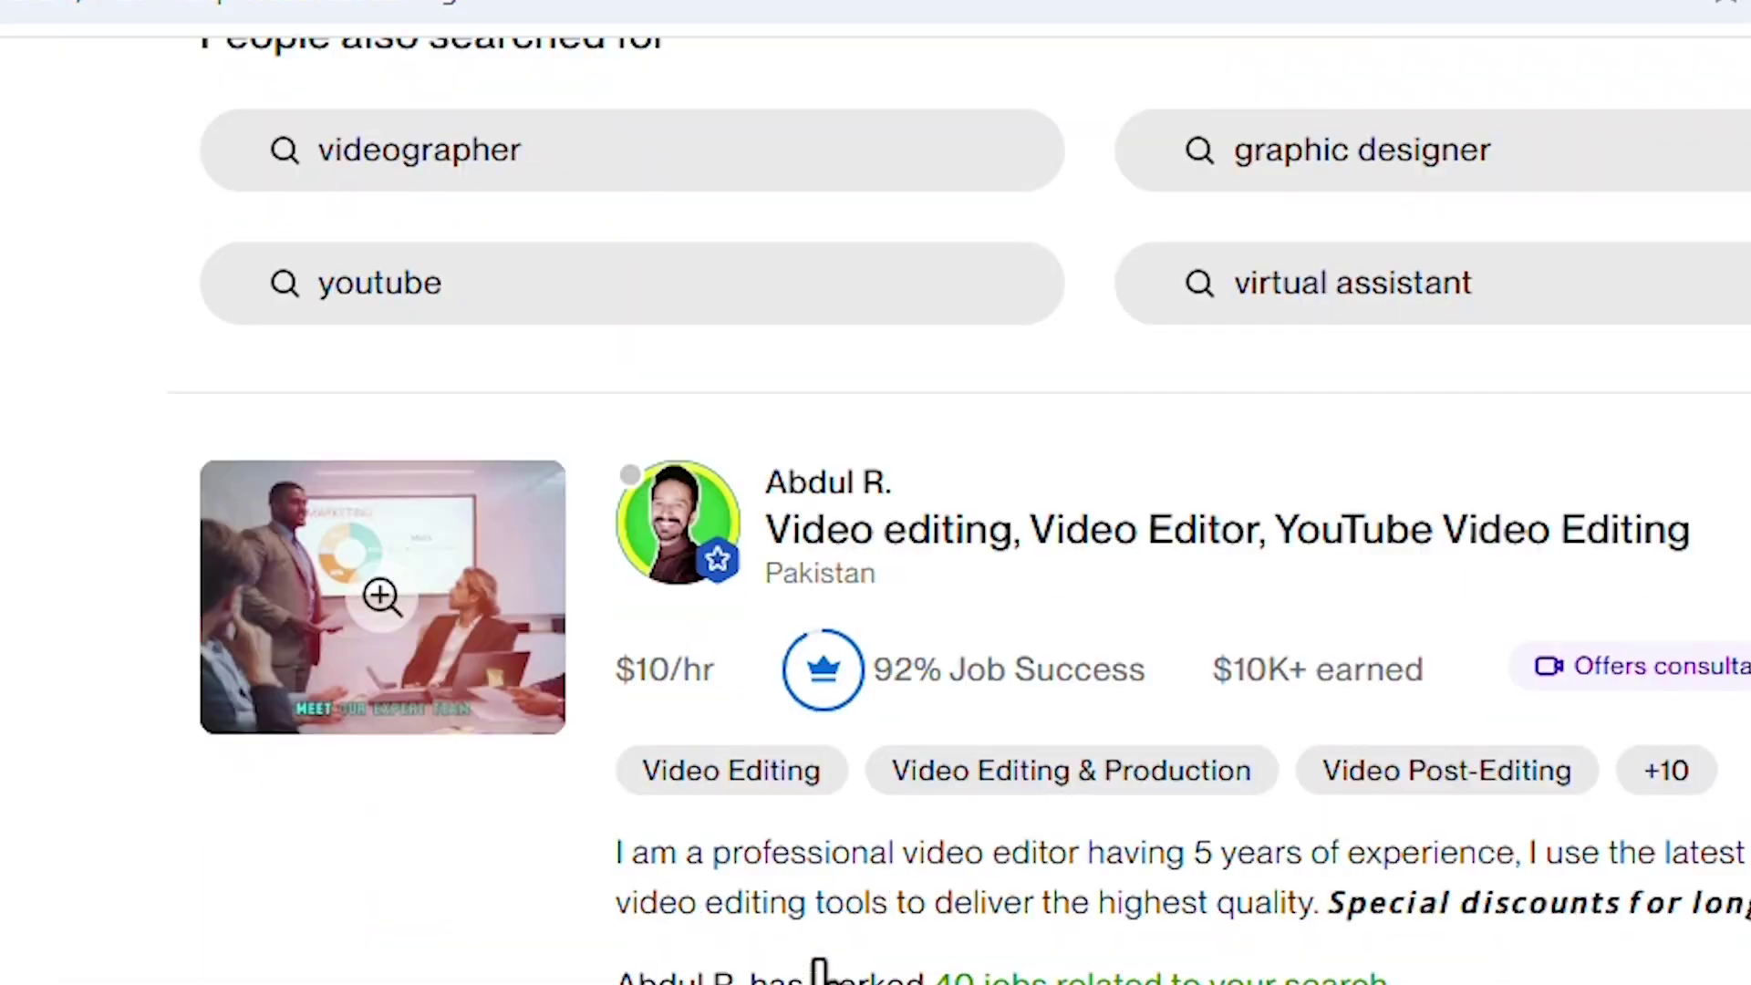
scroll(827, 972, up, 11)
scroll(828, 955, up, 15)
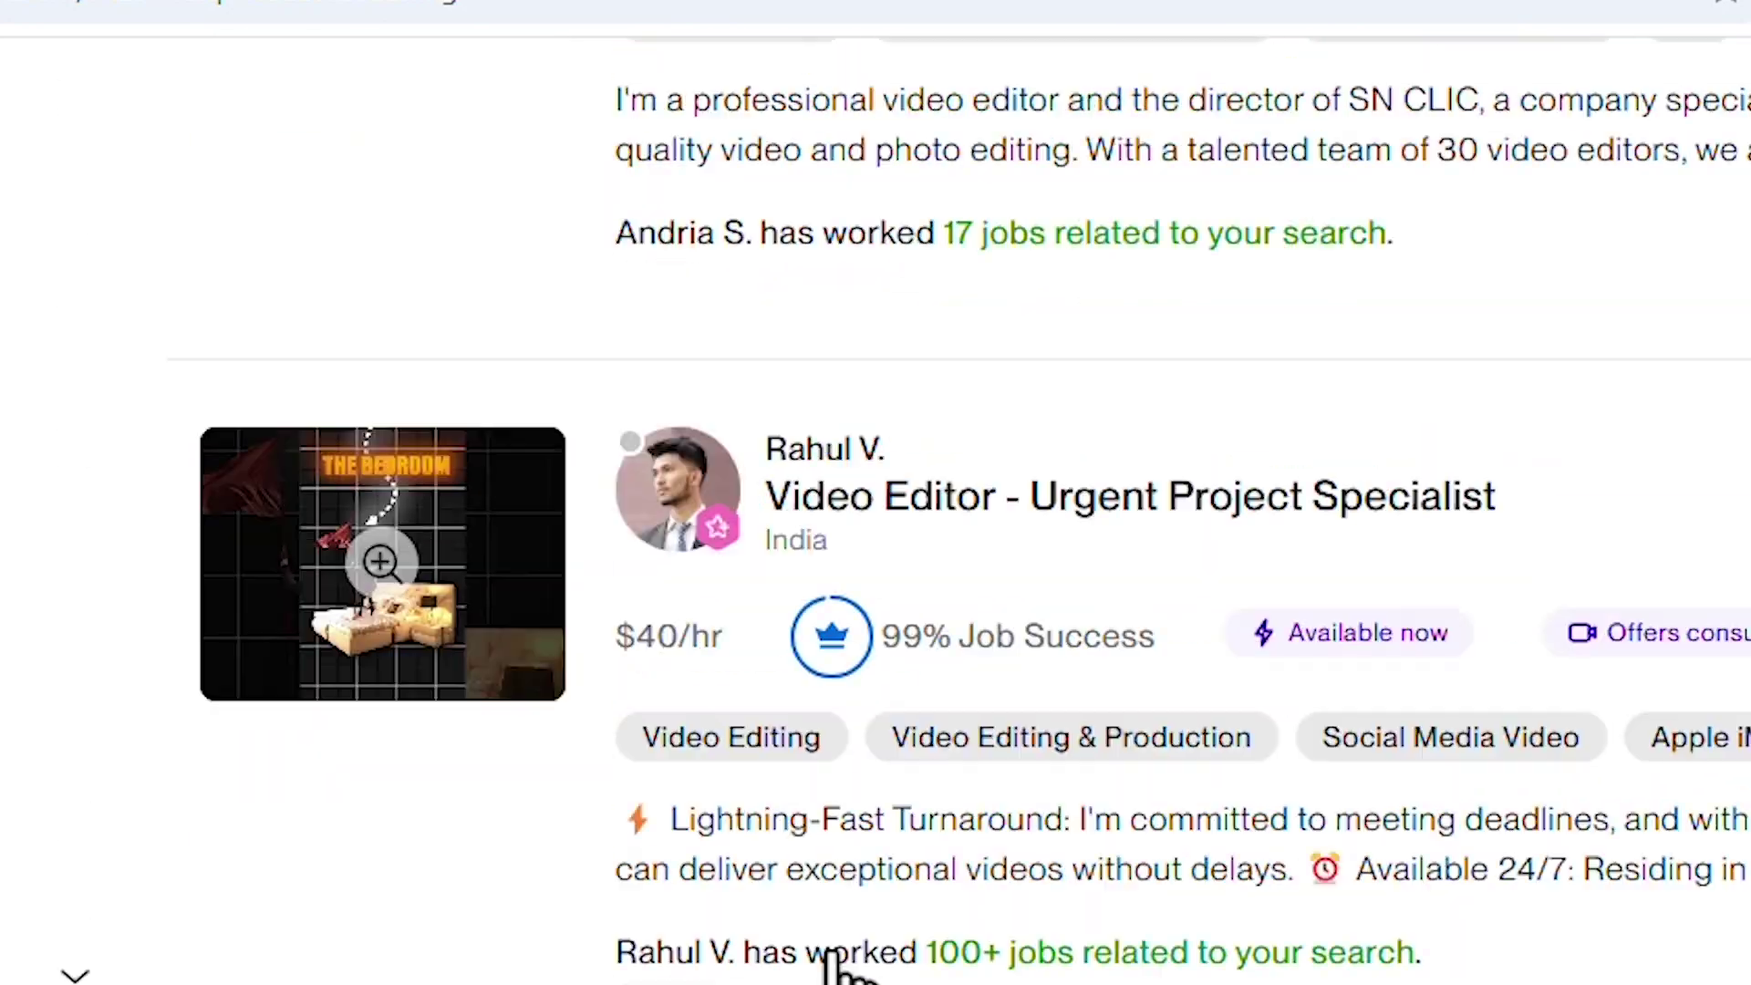
scroll(862, 962, up, 1)
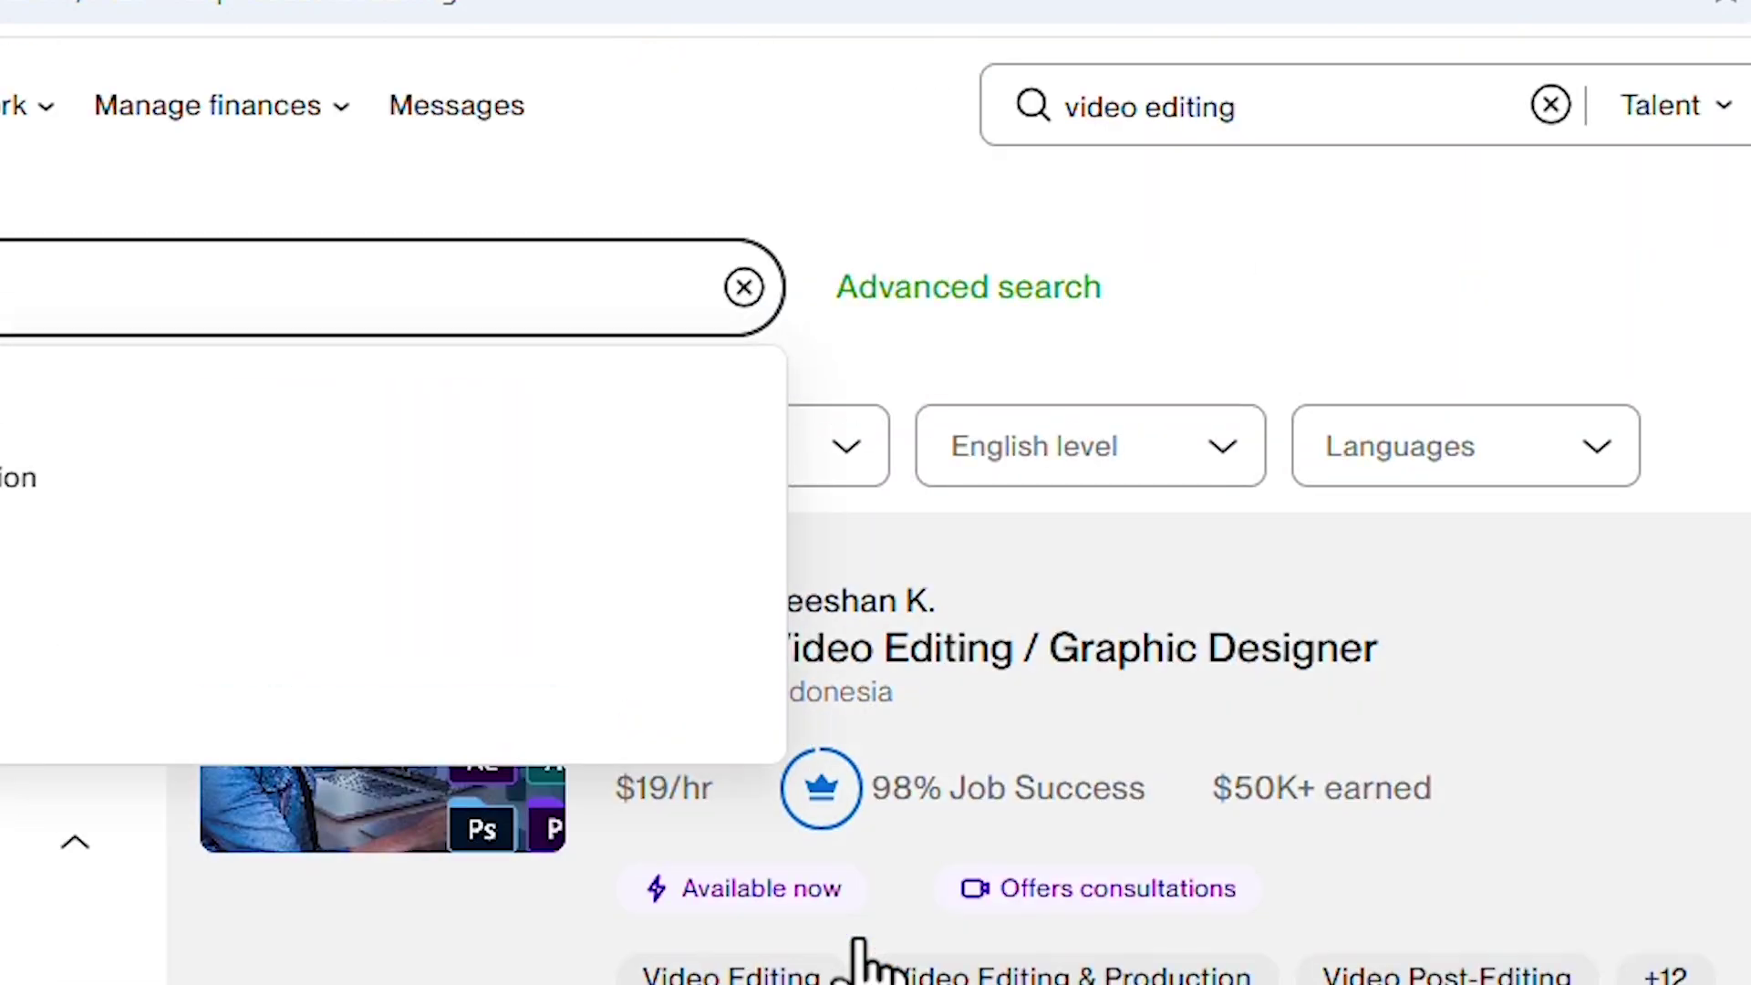